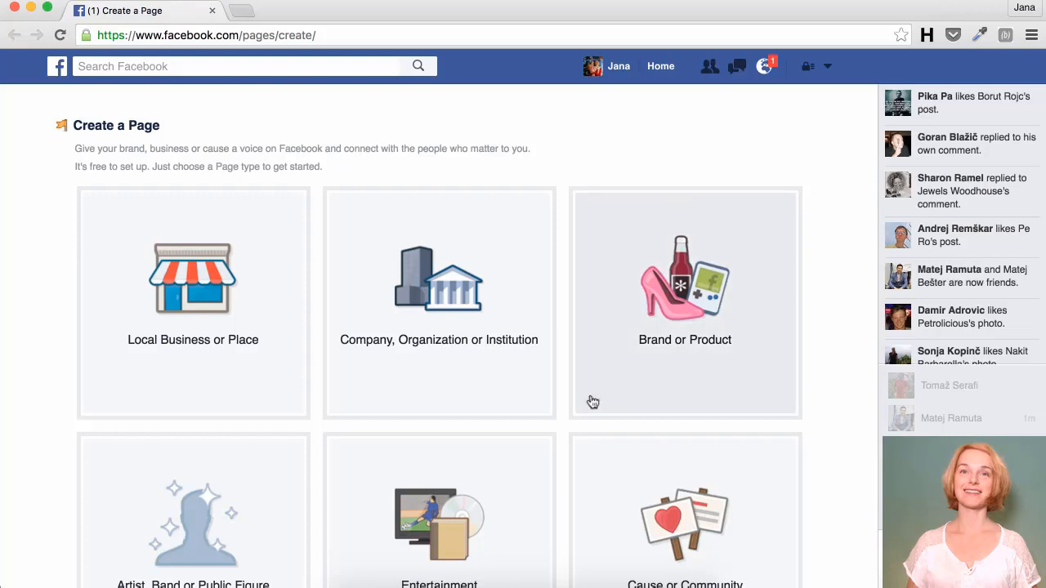
# Step: Create an Entertainment page named 'SmartBabe' with the Fictional Character category and submit it
pyautogui.scroll(-5, 592, 409)
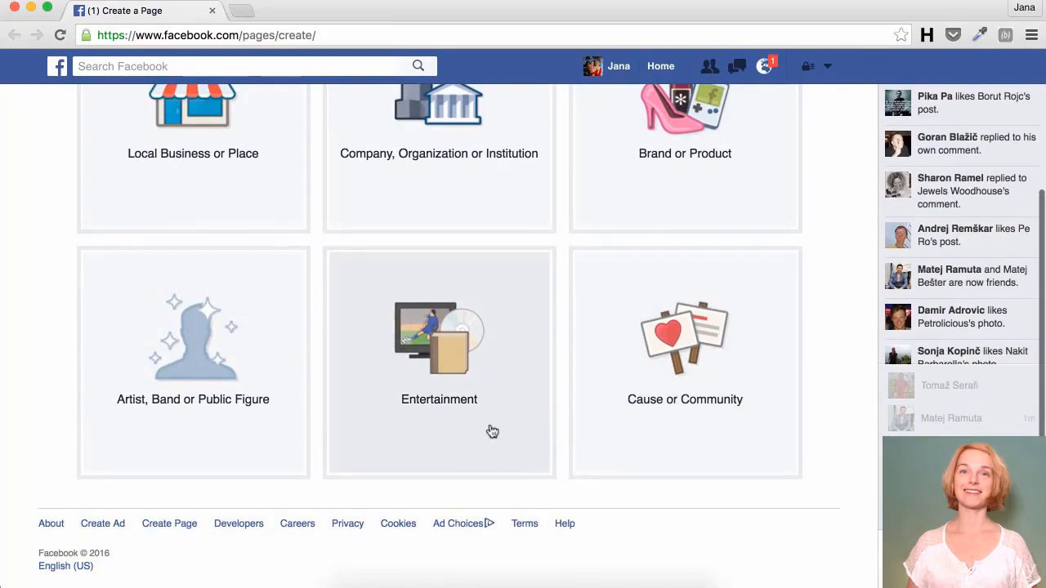
pyautogui.click(475, 415)
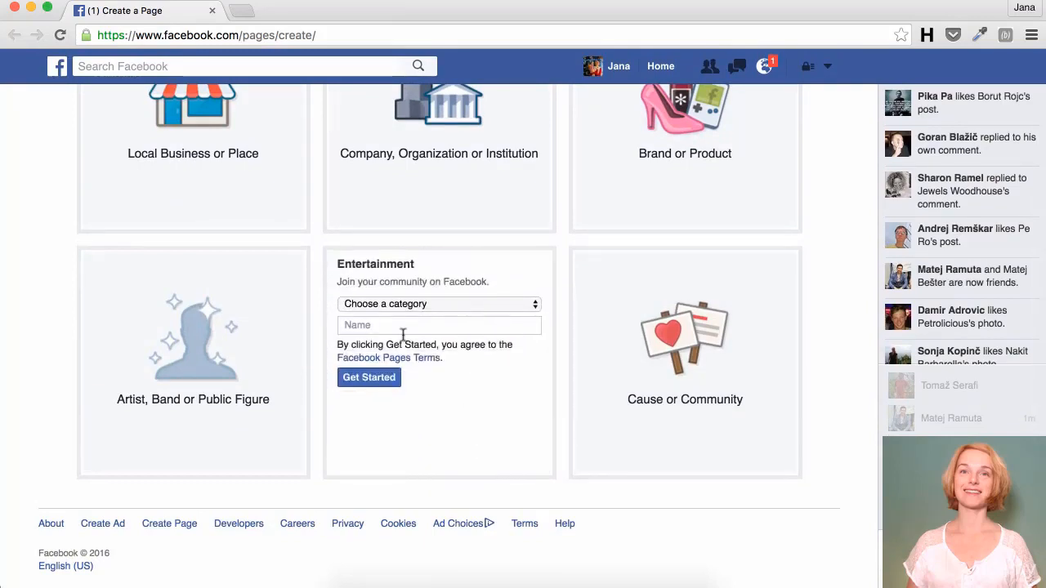
pyautogui.click(407, 307)
pyautogui.scroll(-3, 384, 500)
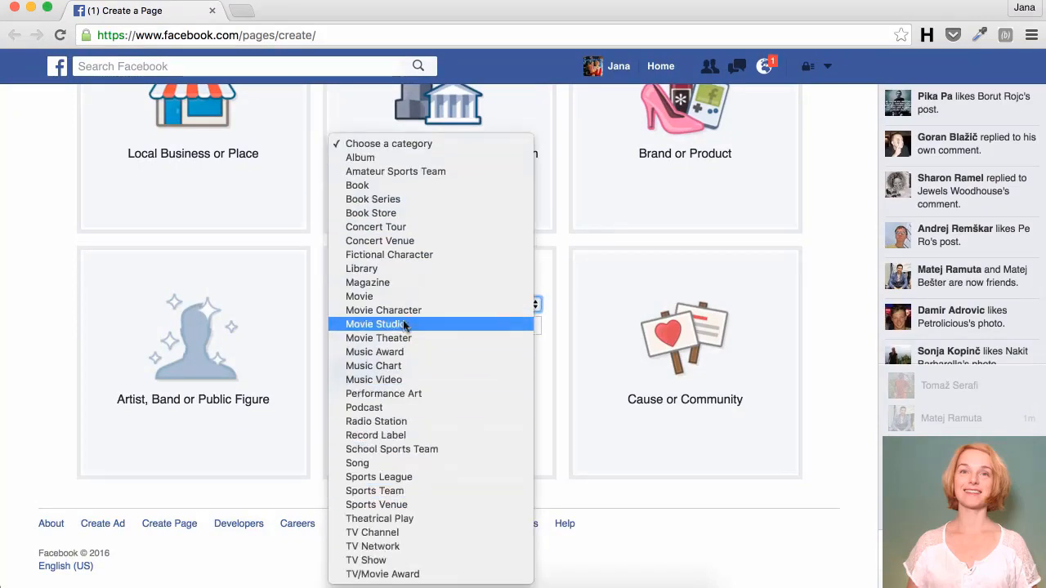
pyautogui.click(400, 260)
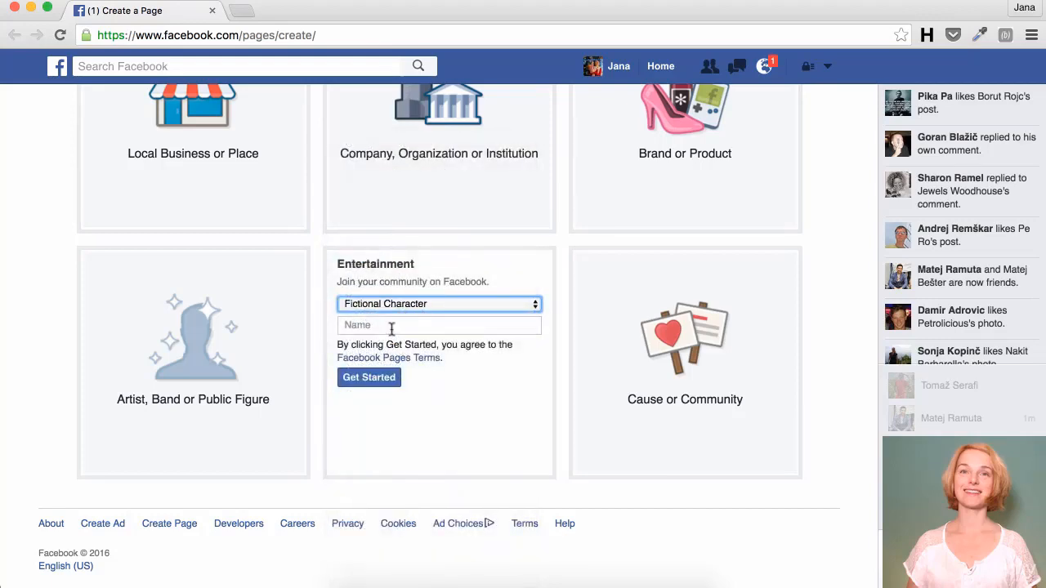
pyautogui.click(391, 326)
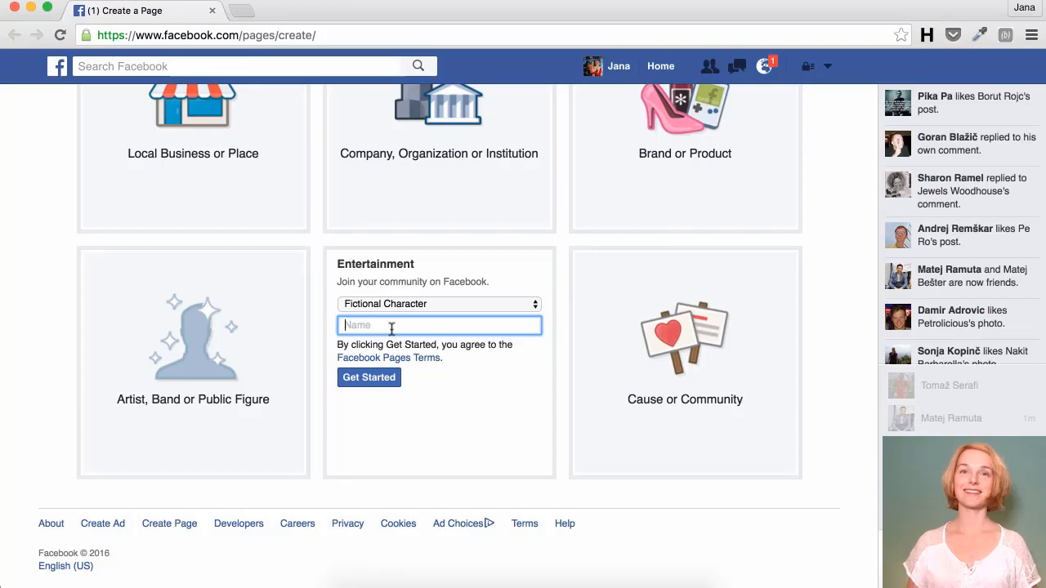
pyautogui.write('Smart')
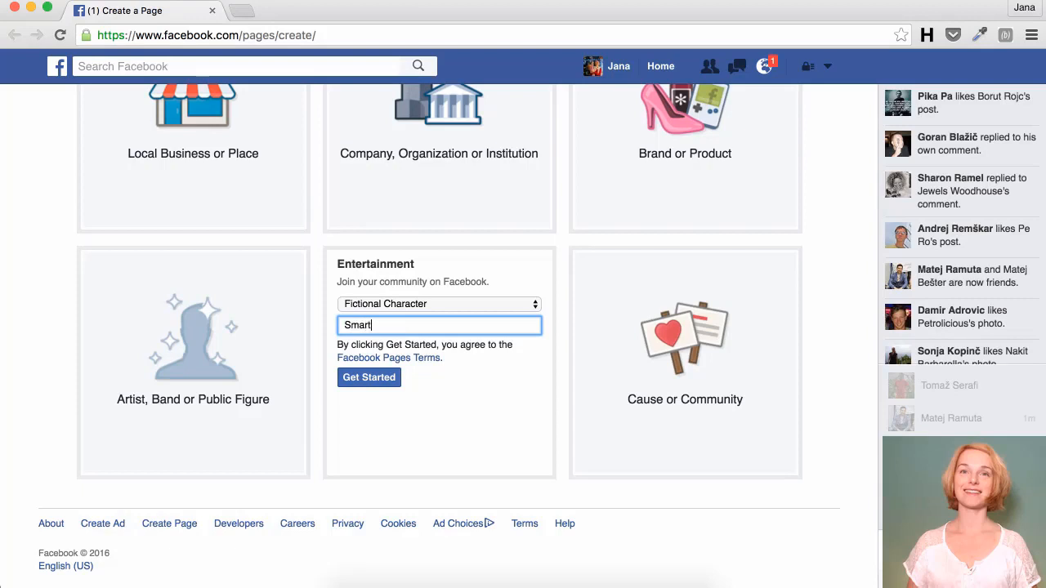
pyautogui.write('Babe')
pyautogui.click(370, 380)
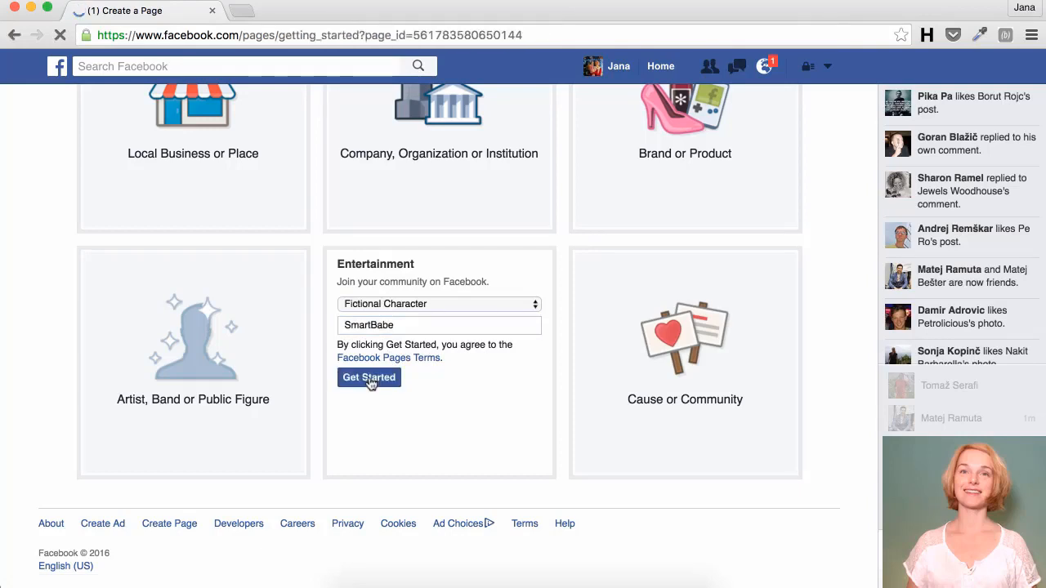
# Step: Save the About description 'A smart babe that tells you quotes from smart people.'
pyautogui.click(275, 311)
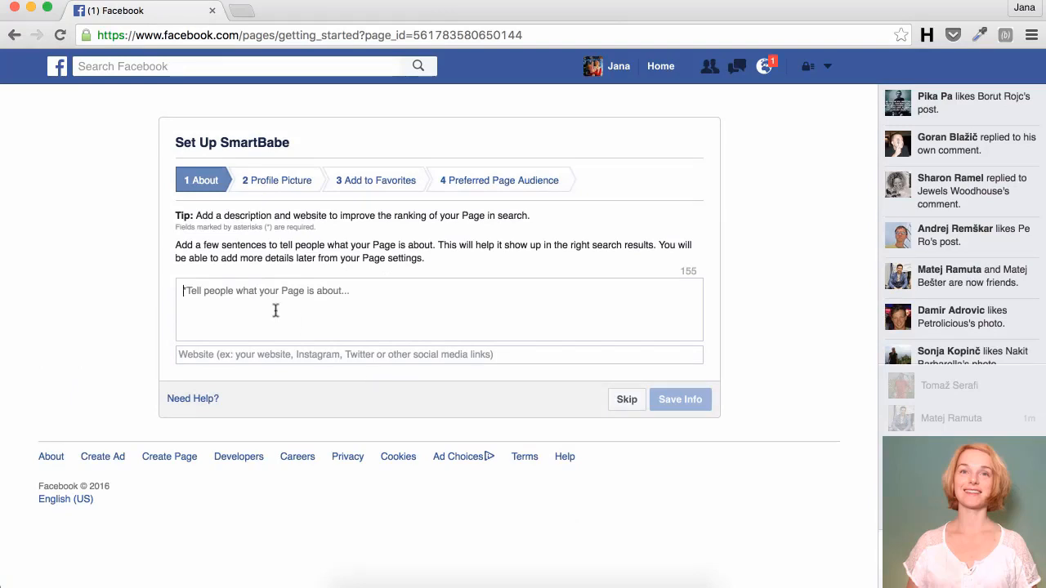
pyautogui.write('A smar')
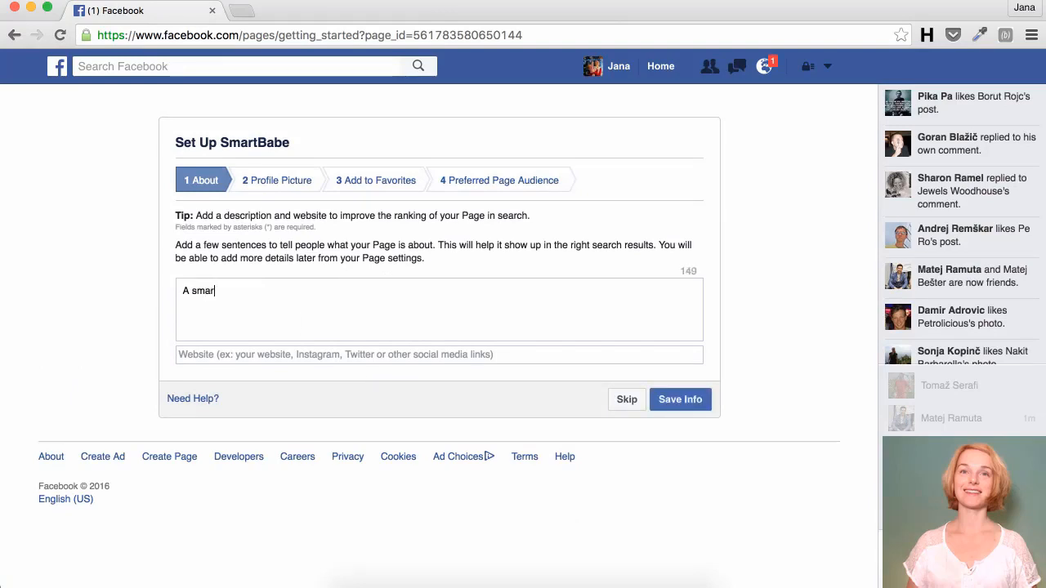
pyautogui.write('t babe that te')
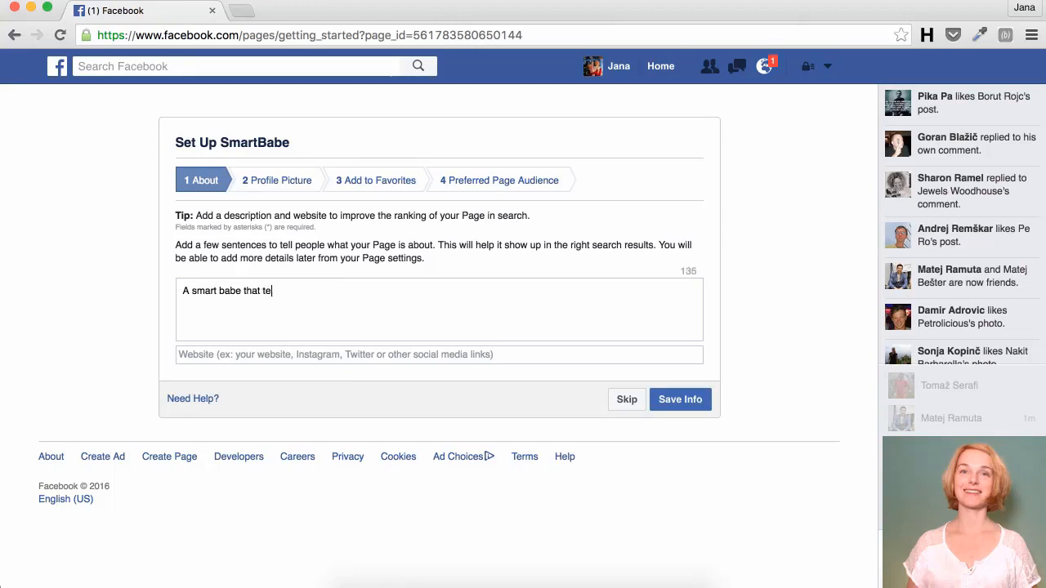
pyautogui.write('lls you quotes from smart people')
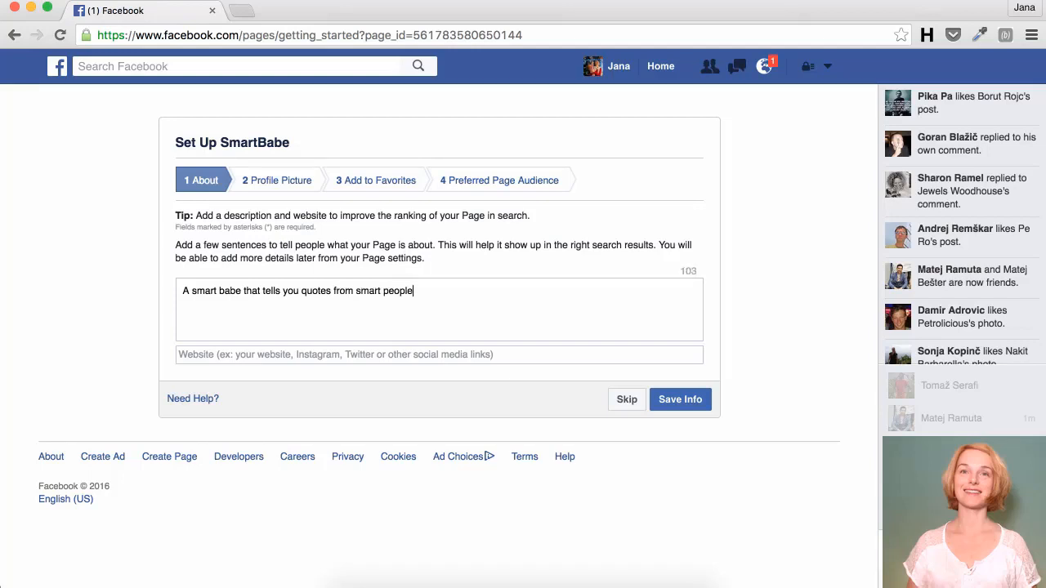
pyautogui.write('.')
pyautogui.click(678, 404)
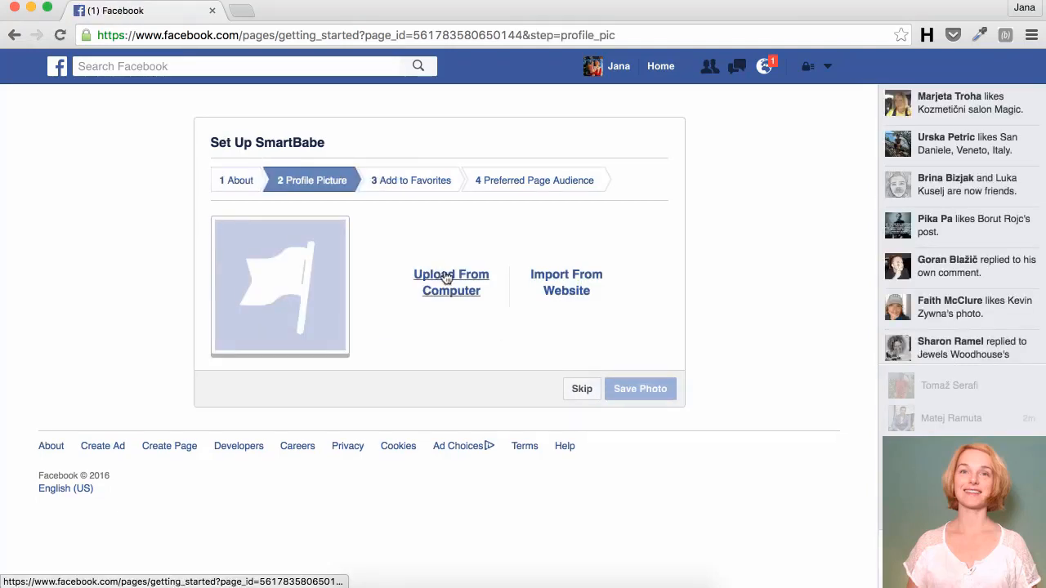
# Step: Upload Smart Boy.jpeg from the computer as the page's profile picture
pyautogui.click(447, 279)
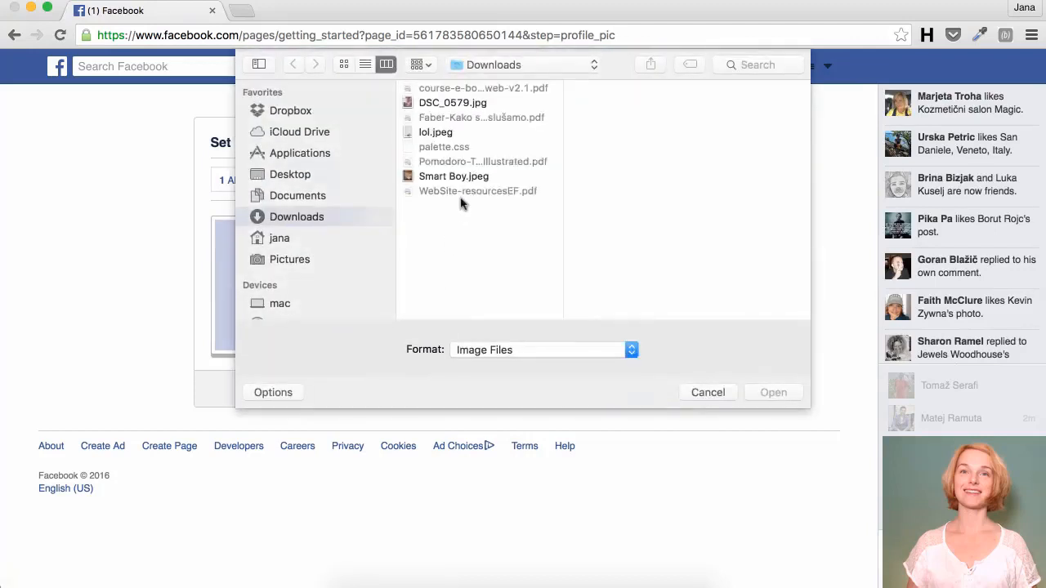
pyautogui.click(462, 176)
pyautogui.click(760, 396)
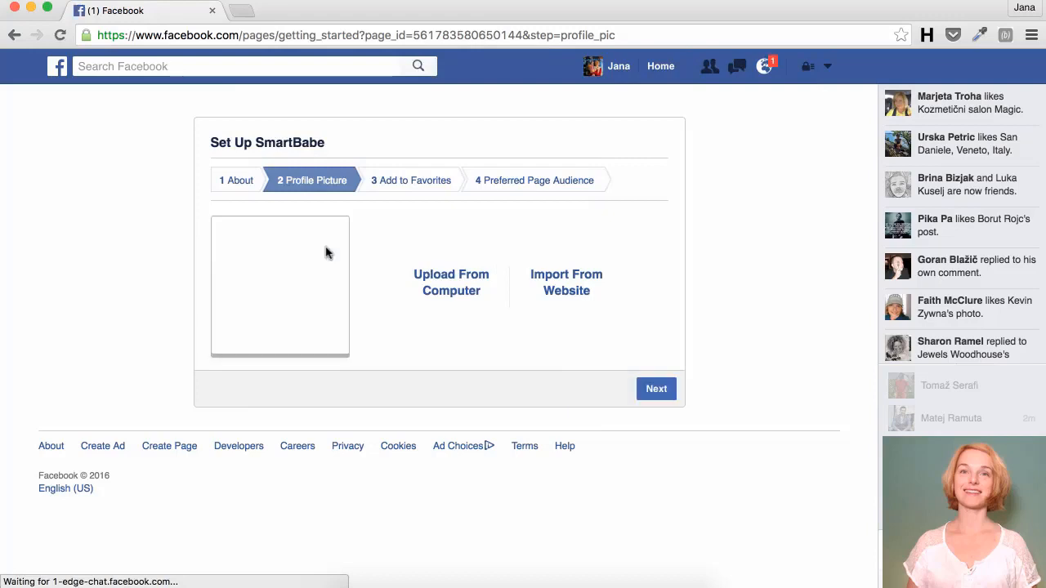
pyautogui.click(654, 389)
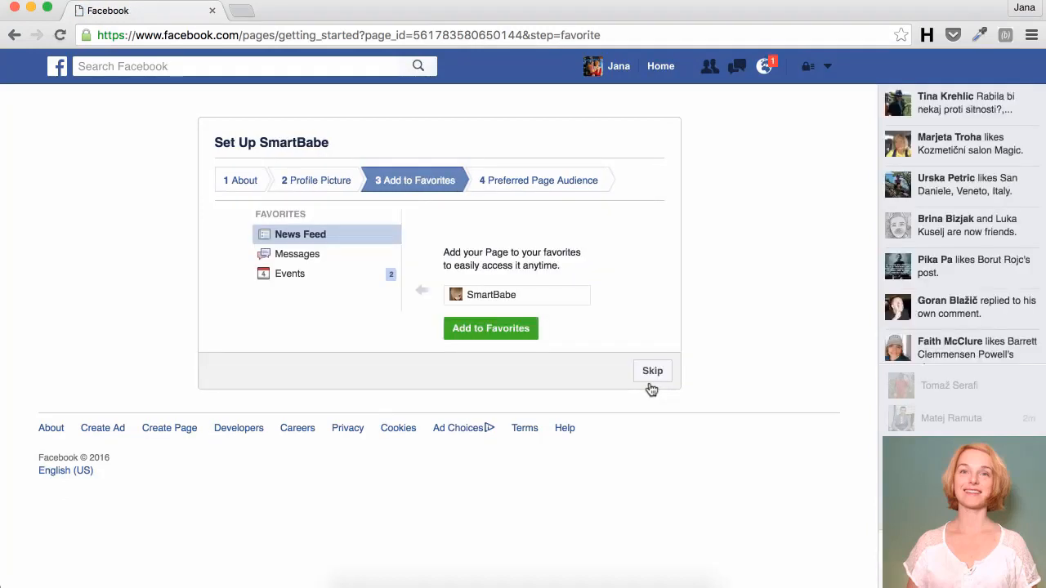
# Step: Add SmartBabe to favourites and skip the Preferred Page Audience step
pyautogui.click(495, 335)
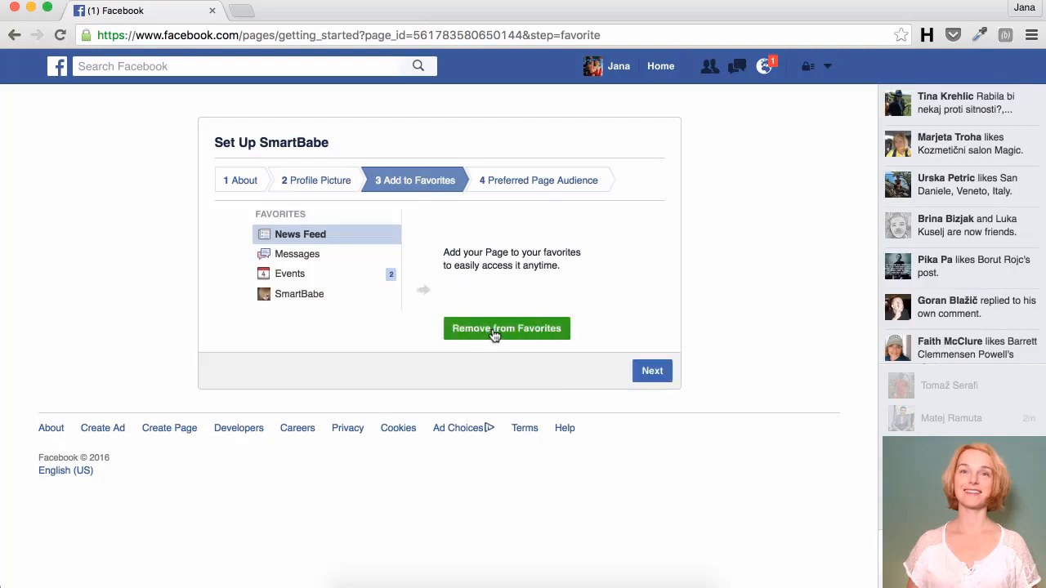
pyautogui.click(648, 378)
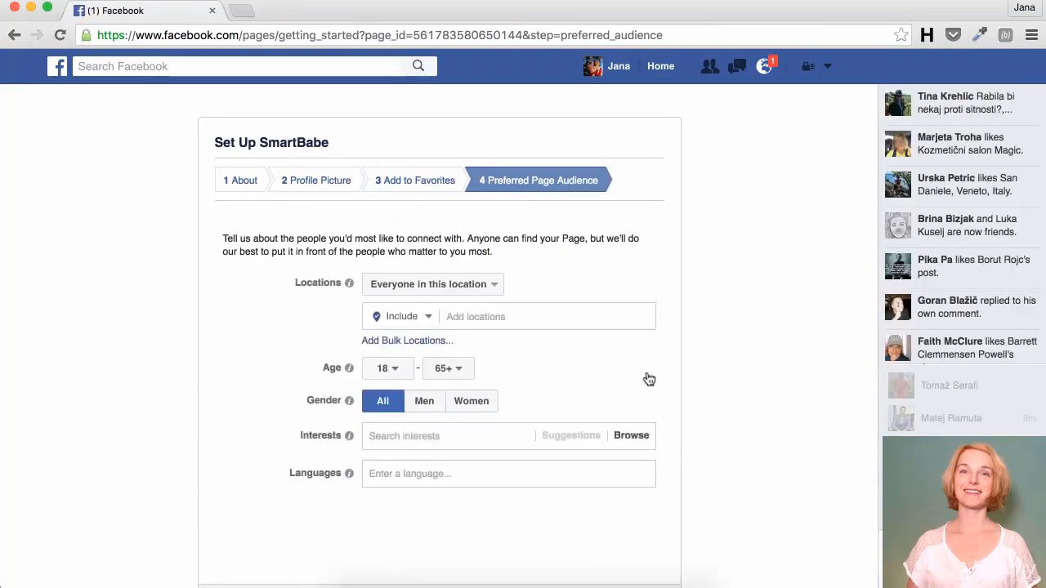
pyautogui.scroll(-3, 648, 379)
pyautogui.click(609, 478)
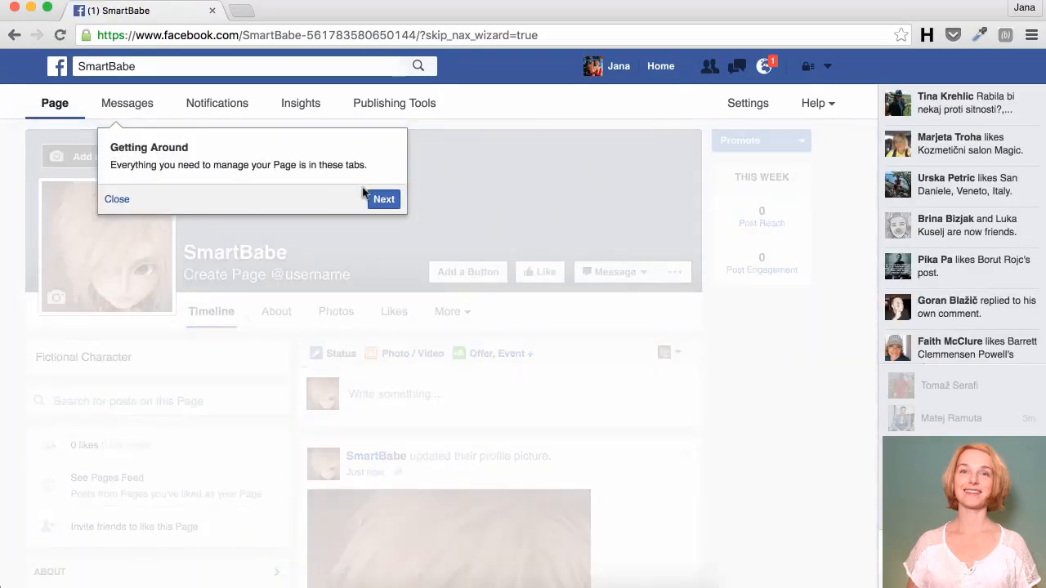
# Step: Close the Getting Around popup and scroll through the SmartBabe page to review it
pyautogui.click(119, 200)
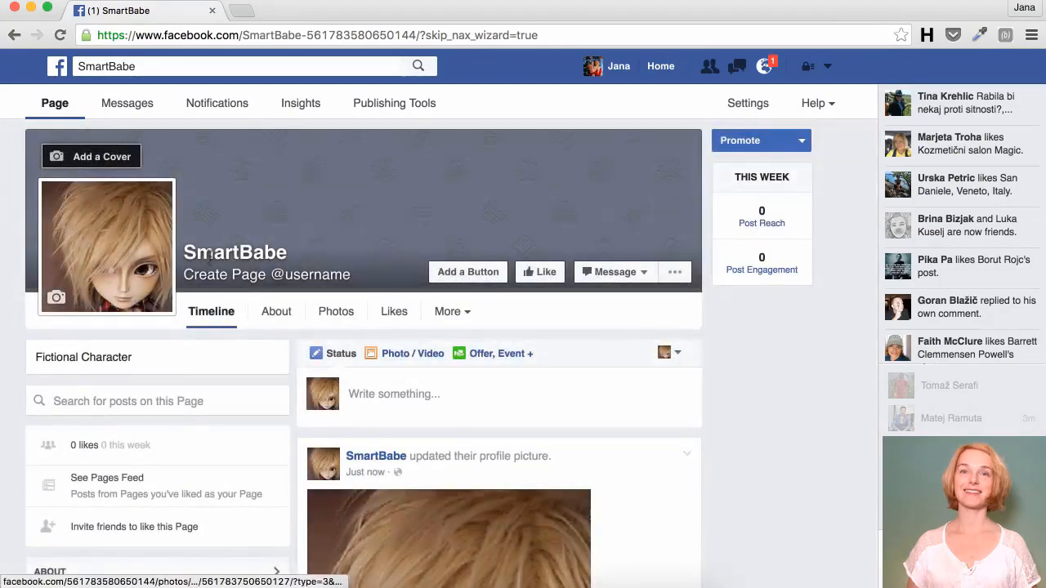
pyautogui.scroll(-5, 209, 255)
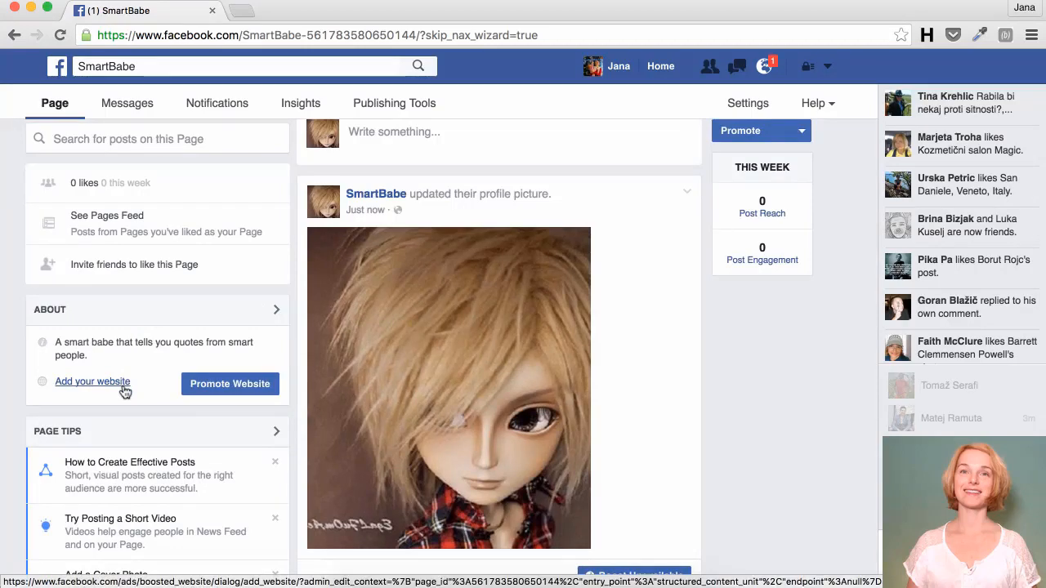
pyautogui.scroll(3, 124, 392)
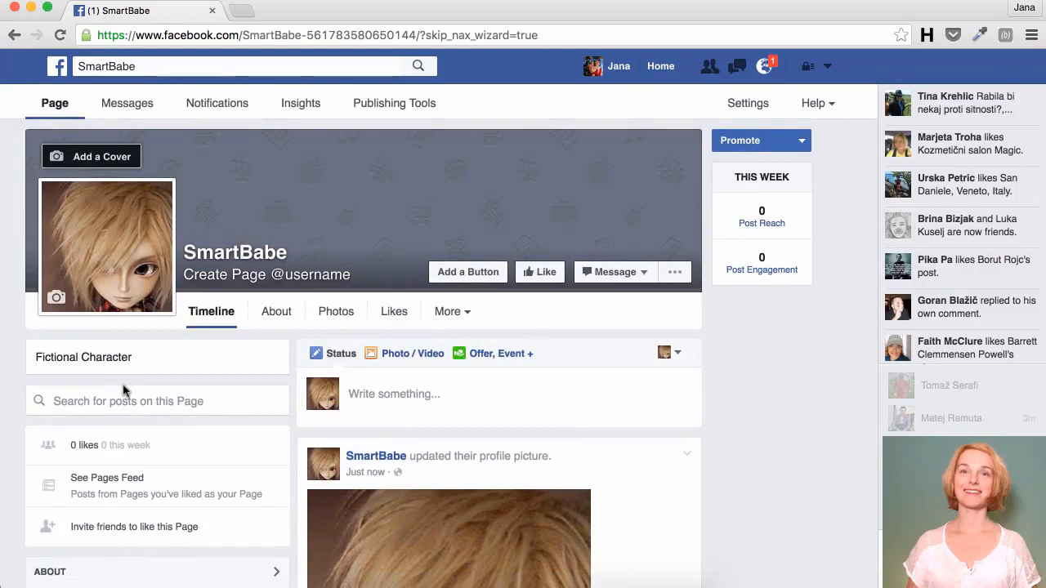
pyautogui.scroll(-10, 124, 390)
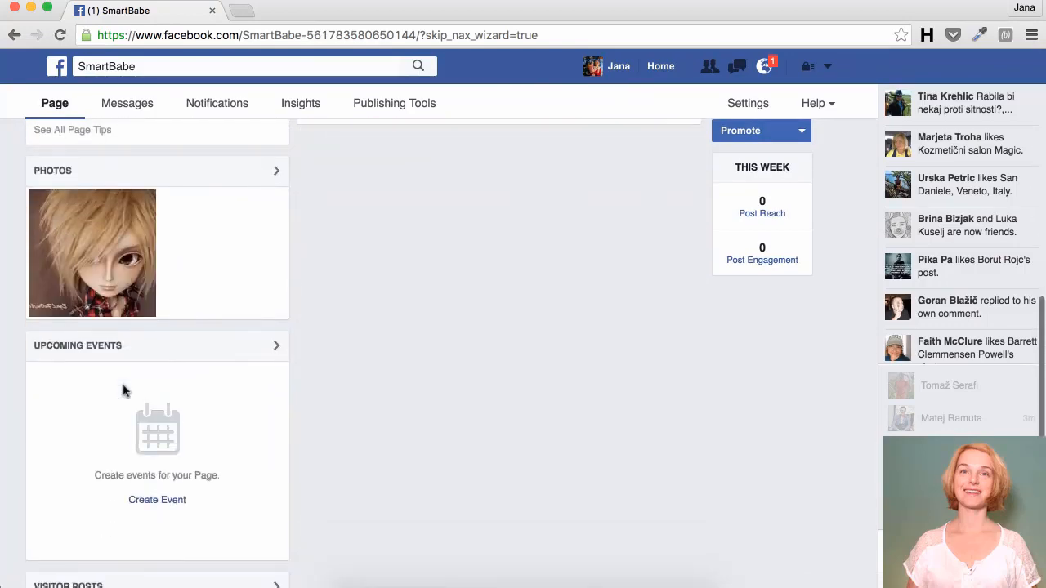
pyautogui.scroll(-8, 123, 391)
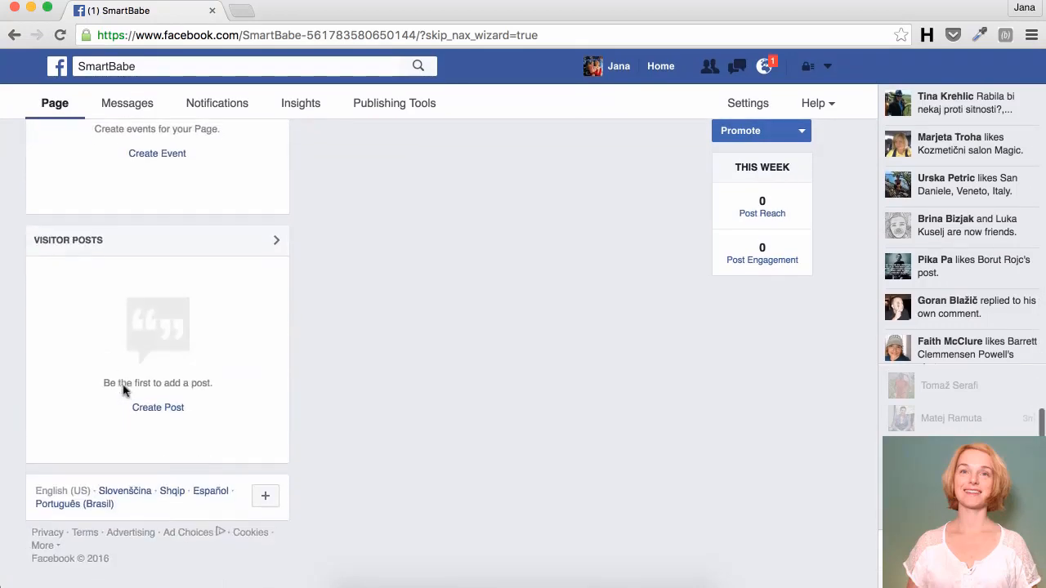
pyautogui.scroll(6, 124, 390)
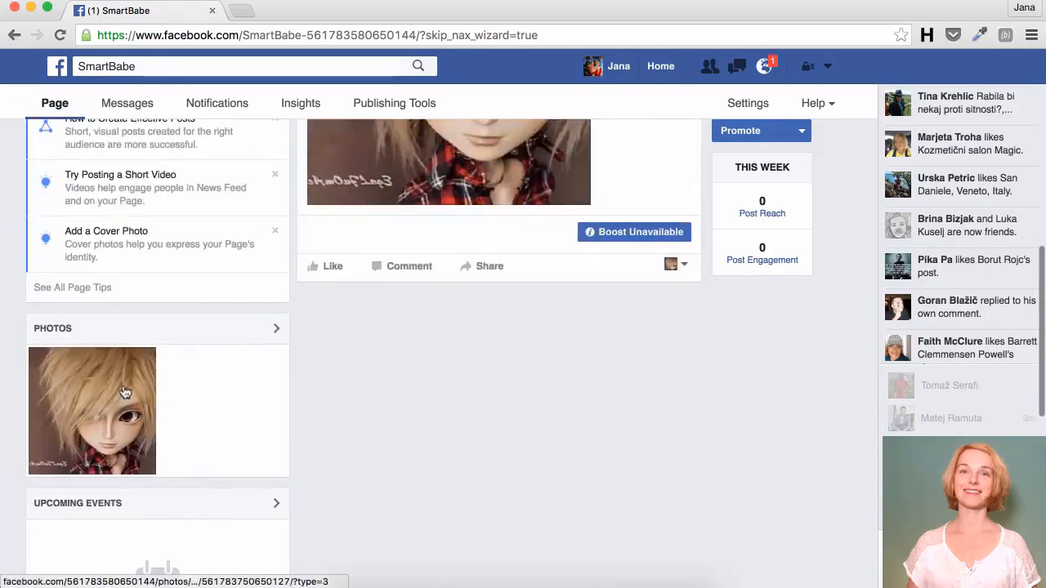
pyautogui.scroll(3, 125, 391)
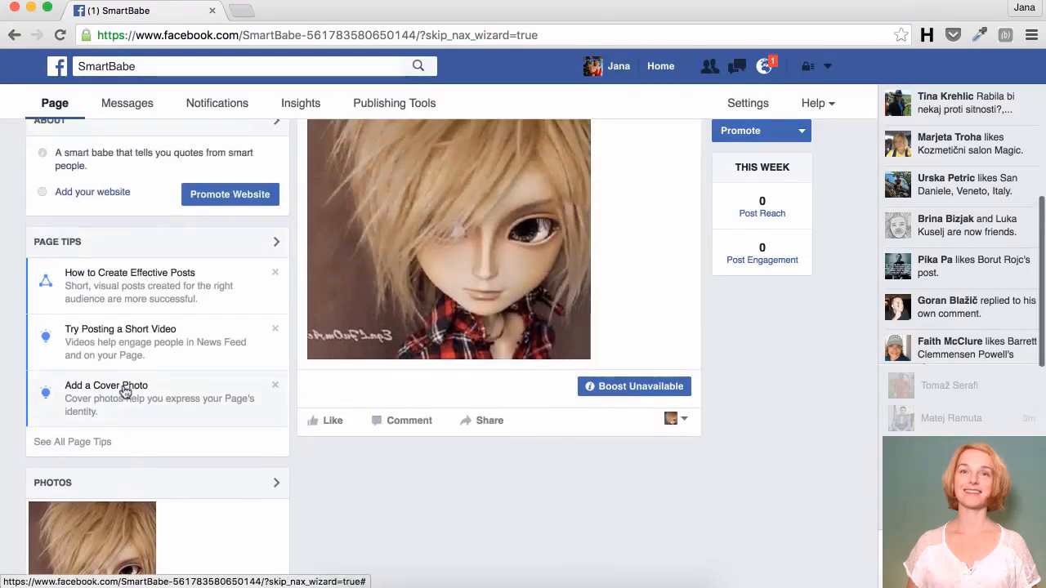
pyautogui.scroll(8, 123, 391)
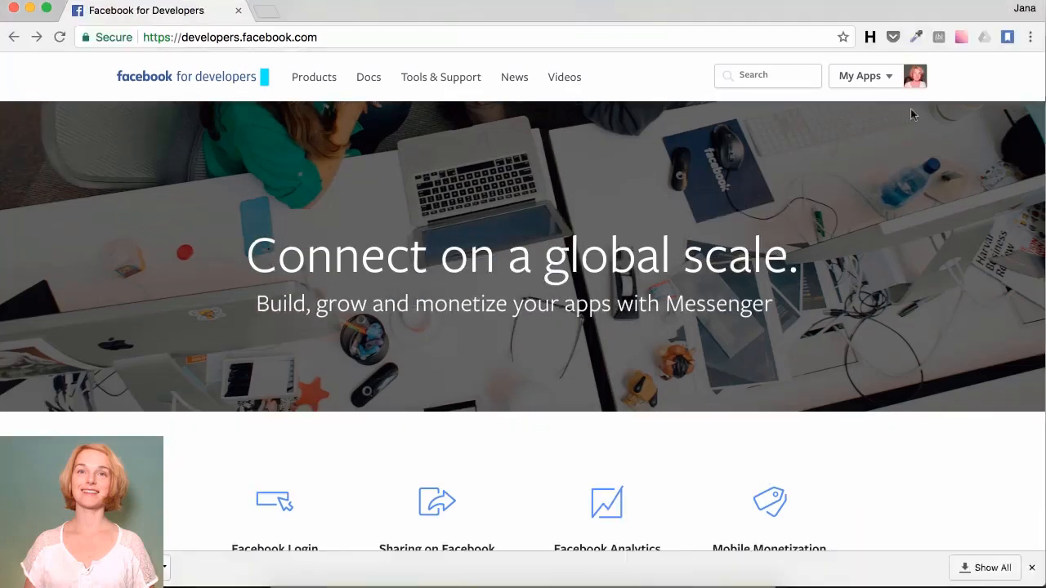
# Step: Create a new App ID with display name SmartBabe from the My Apps menu
pyautogui.click(888, 78)
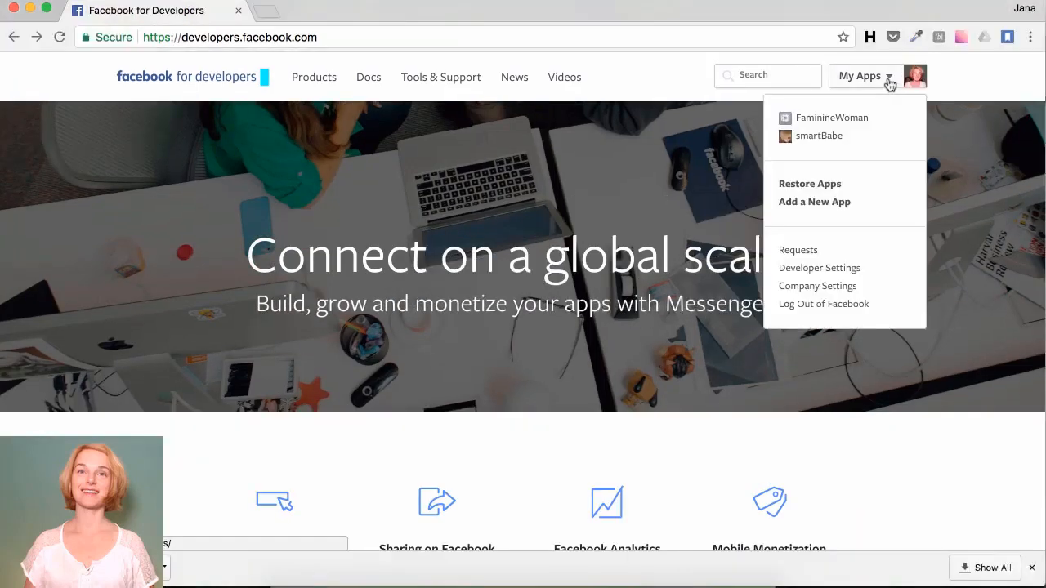
pyautogui.click(813, 205)
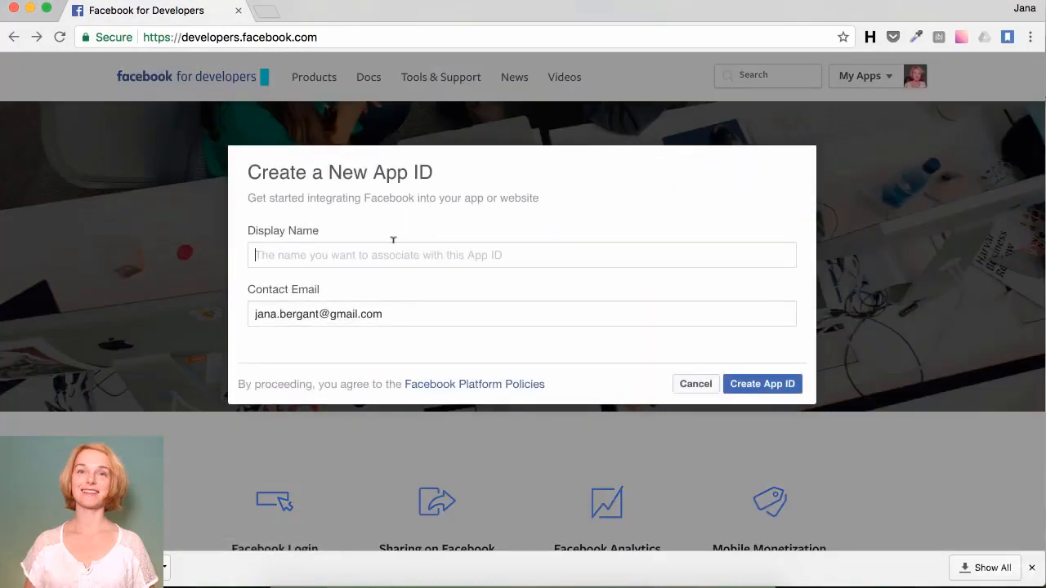
pyautogui.write('Sm')
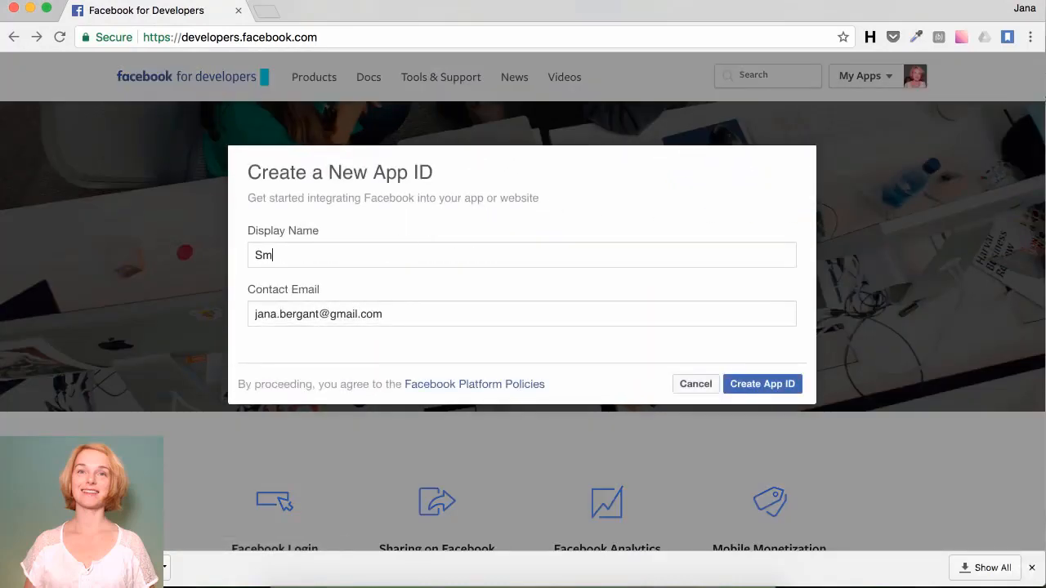
pyautogui.write('artBabe')
pyautogui.click(366, 305)
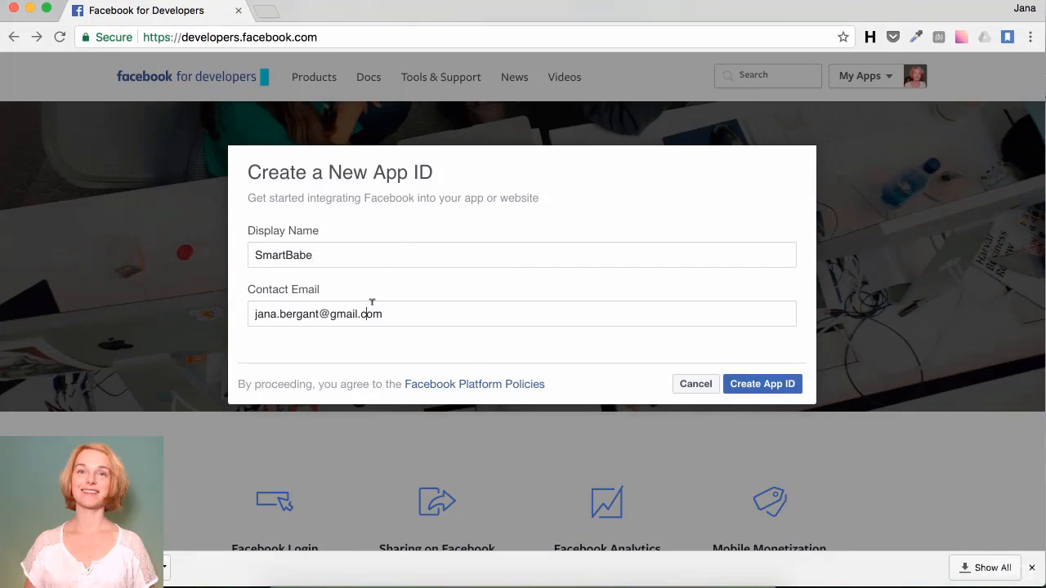
pyautogui.click(764, 391)
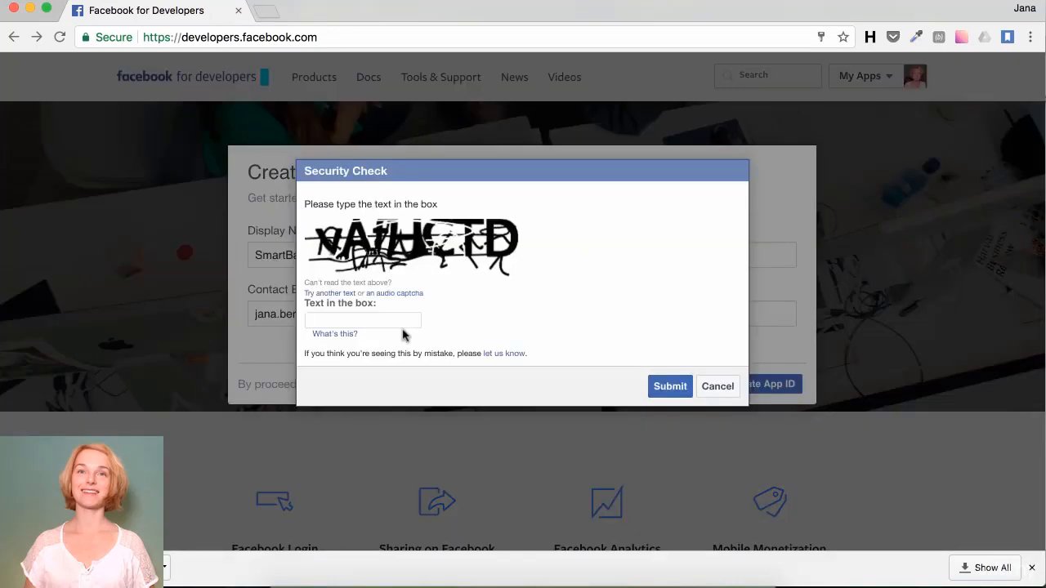
# Step: Enter the captcha text in the security check and submit it
pyautogui.write('vA')
pyautogui.write('I')
pyautogui.write('H')
pyautogui.write('CTD')
pyautogui.click(672, 390)
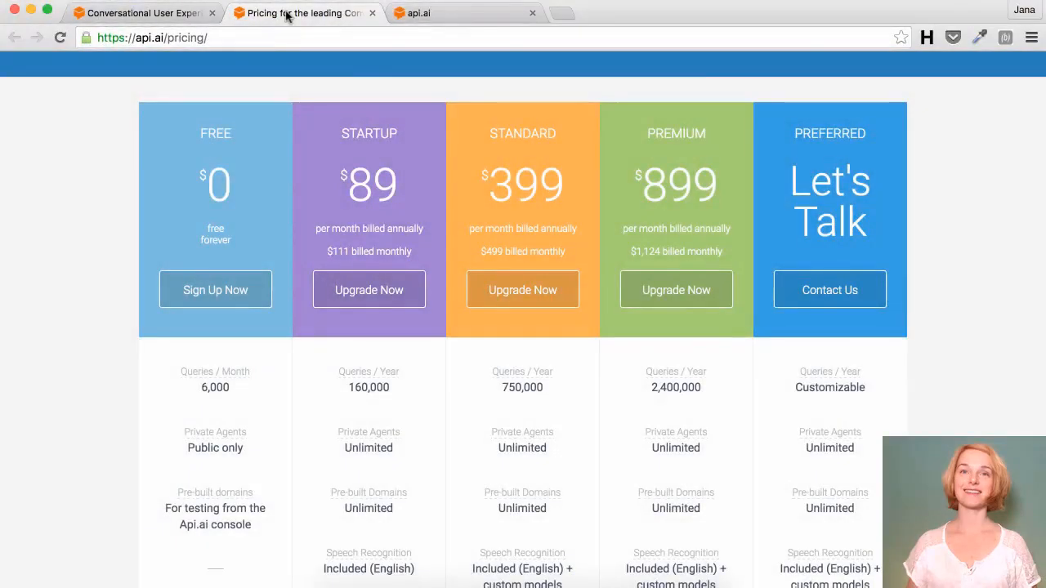
# Step: Switch to the api.ai browser tab showing the console Welcome page
pyautogui.click(402, 13)
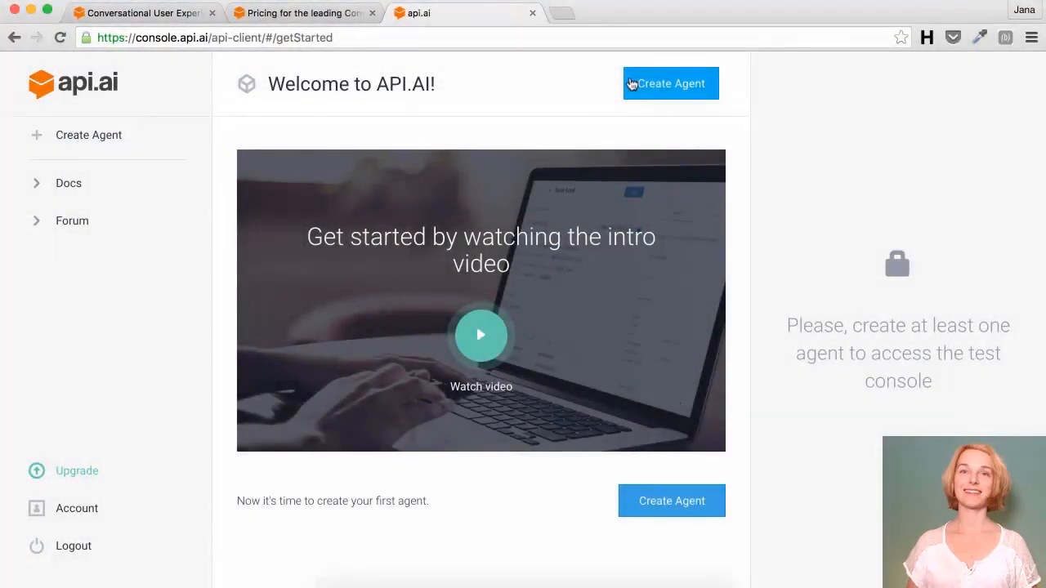
# Step: Create and save a new agent named SmartBabe with default time zone Europe/Ljubljana
pyautogui.click(631, 85)
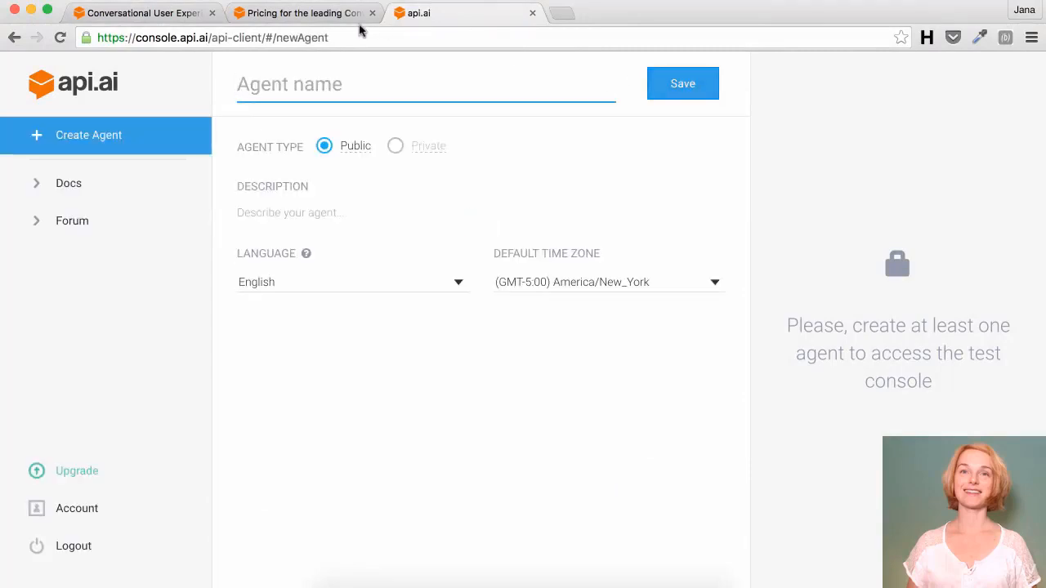
pyautogui.write('SmartB')
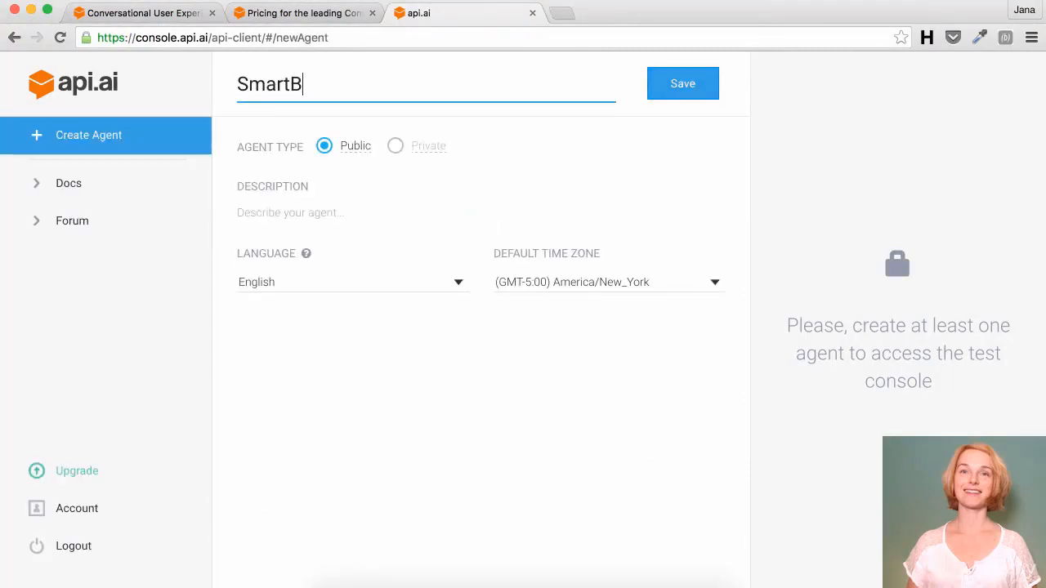
pyautogui.write('abe')
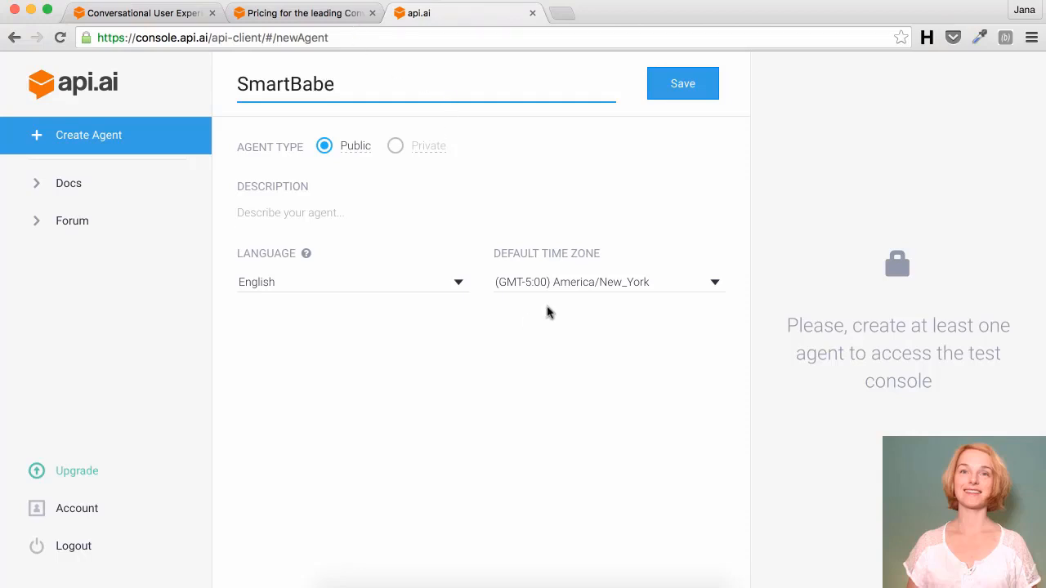
pyautogui.click(565, 294)
pyautogui.scroll(-5, 574, 335)
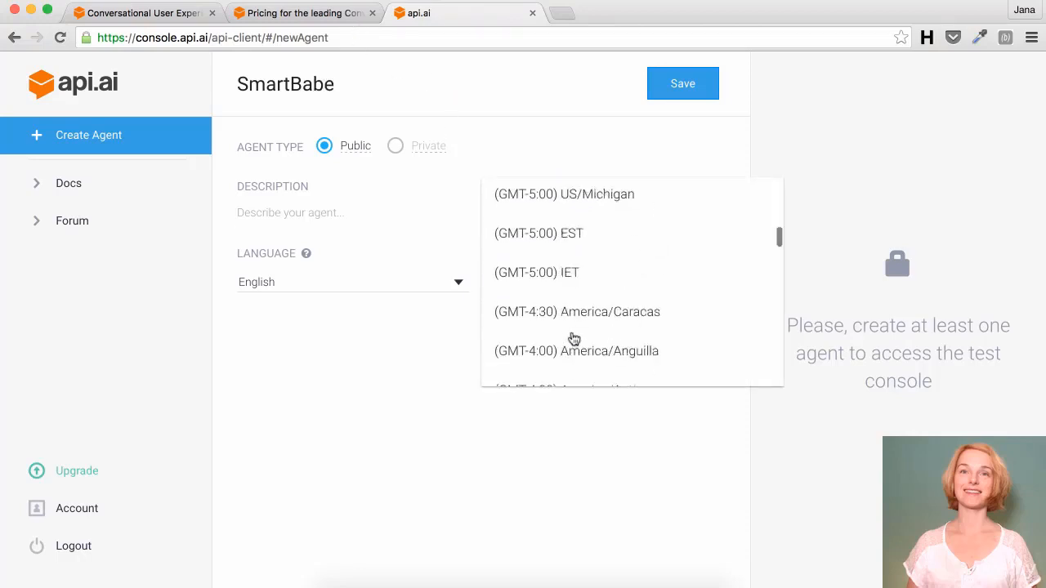
pyautogui.scroll(-15, 575, 339)
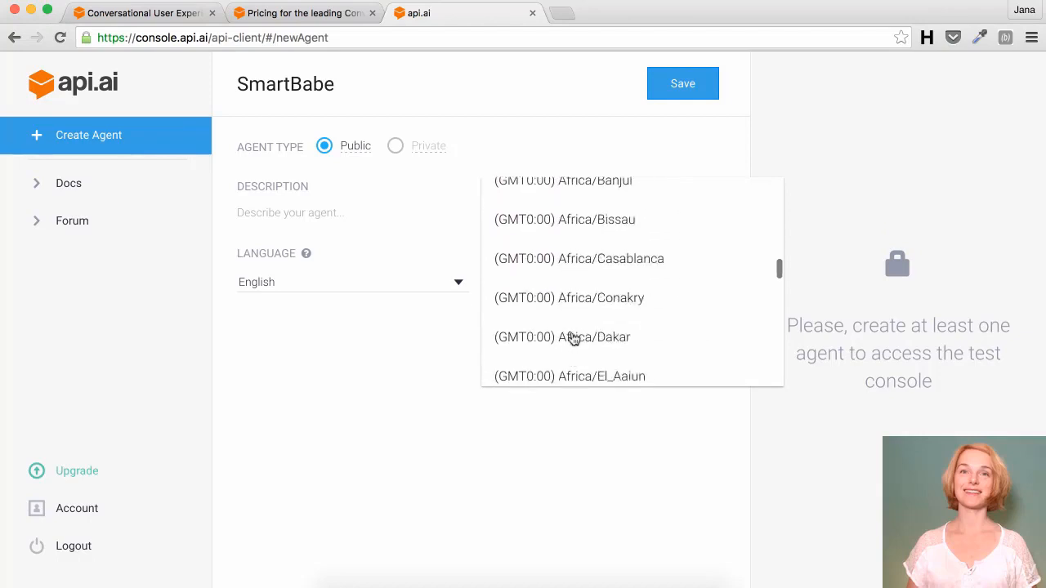
pyautogui.scroll(-15, 573, 338)
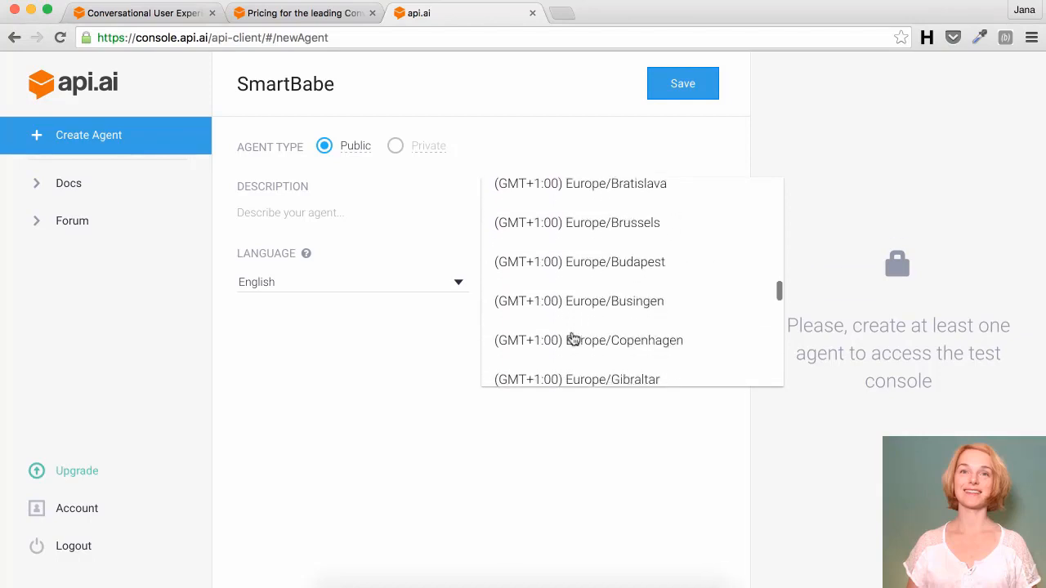
pyautogui.scroll(1, 572, 338)
pyautogui.scroll(-3, 573, 339)
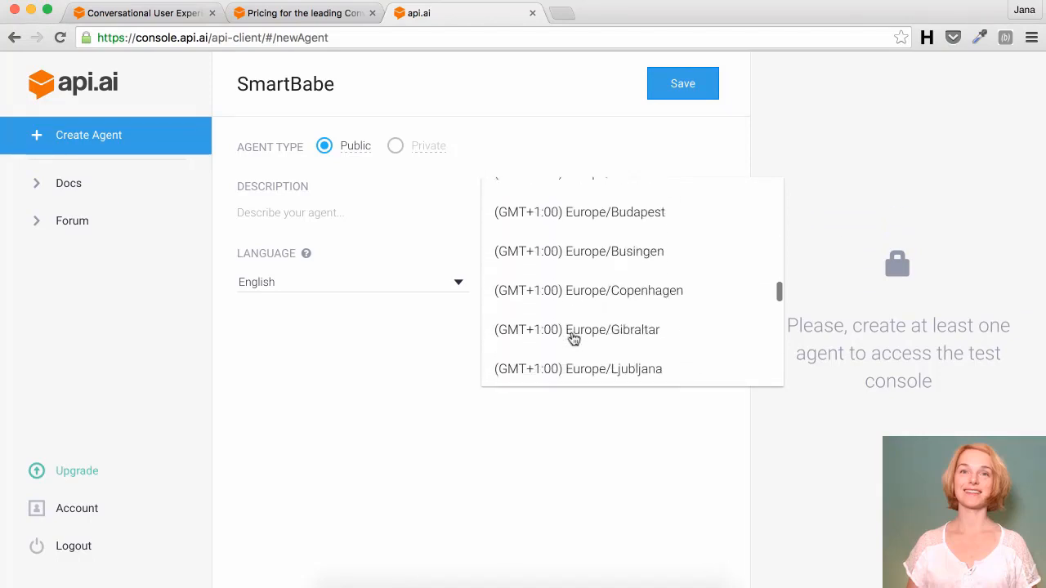
pyautogui.click(563, 362)
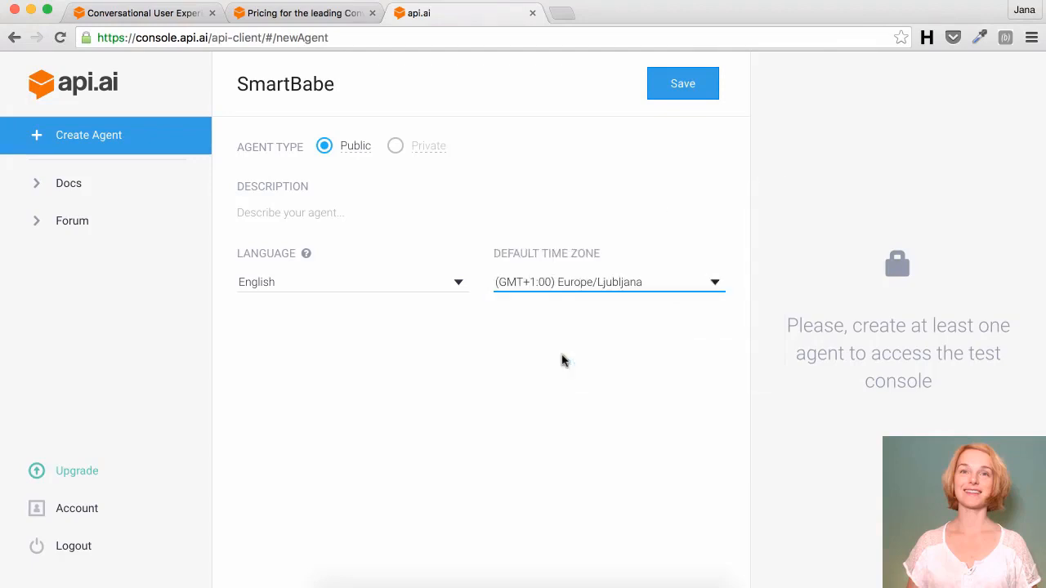
pyautogui.click(682, 84)
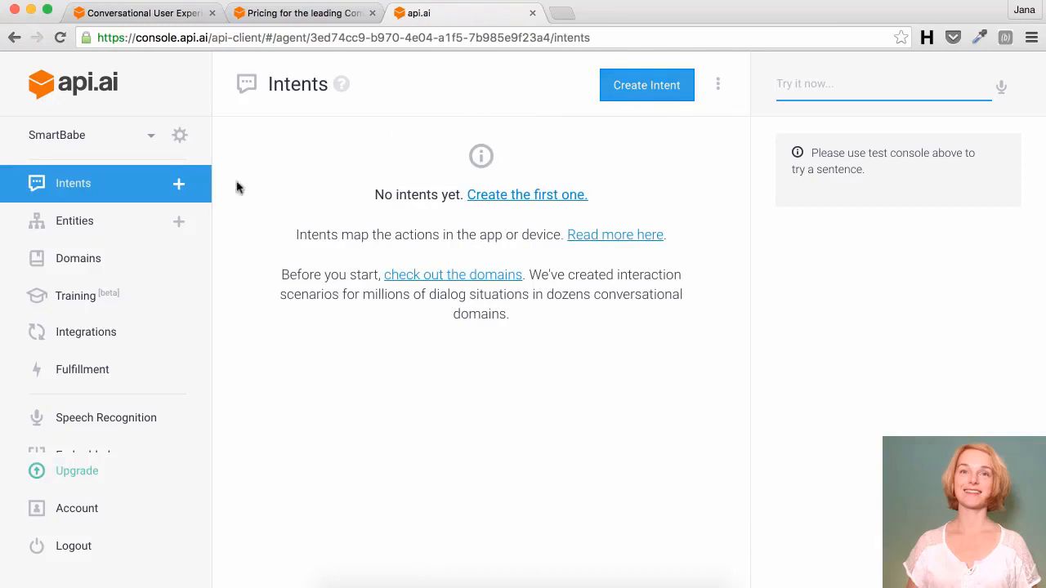
# Step: Open the Facebook Messenger card under Integrations and select its Verify Token field
pyautogui.click(103, 335)
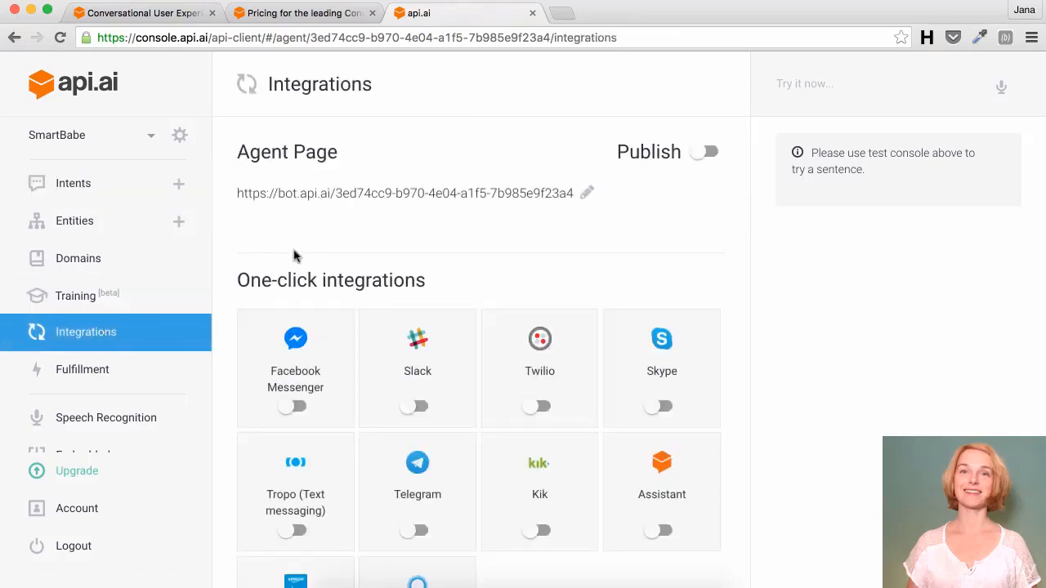
pyautogui.scroll(-2, 295, 256)
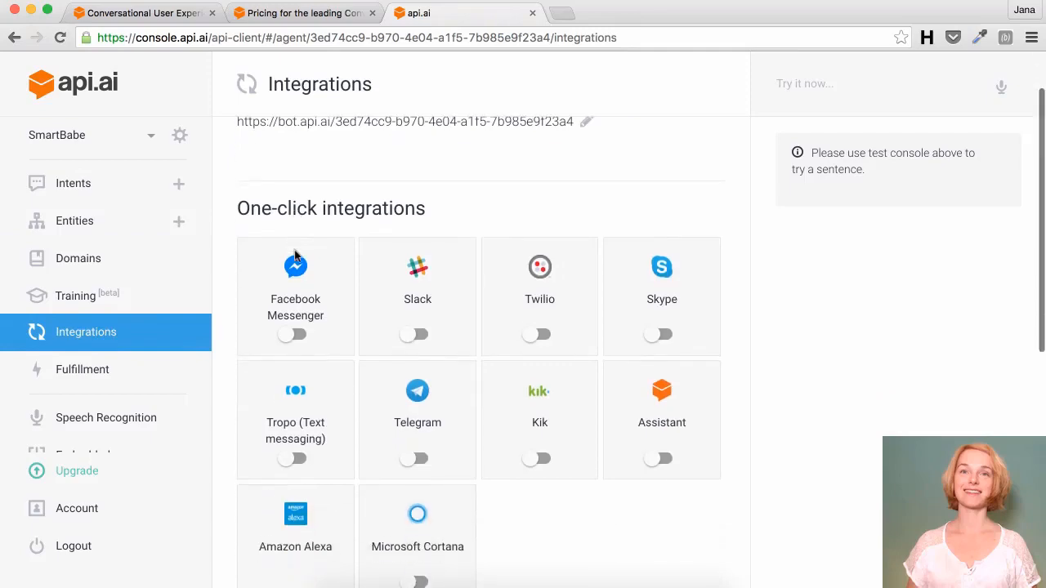
pyautogui.click(295, 317)
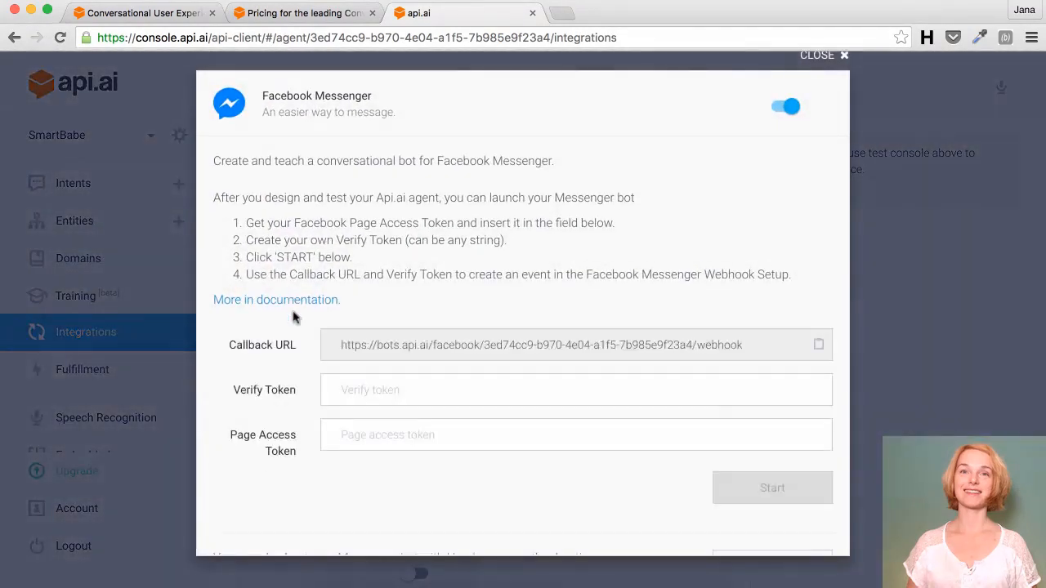
pyautogui.scroll(-2, 295, 317)
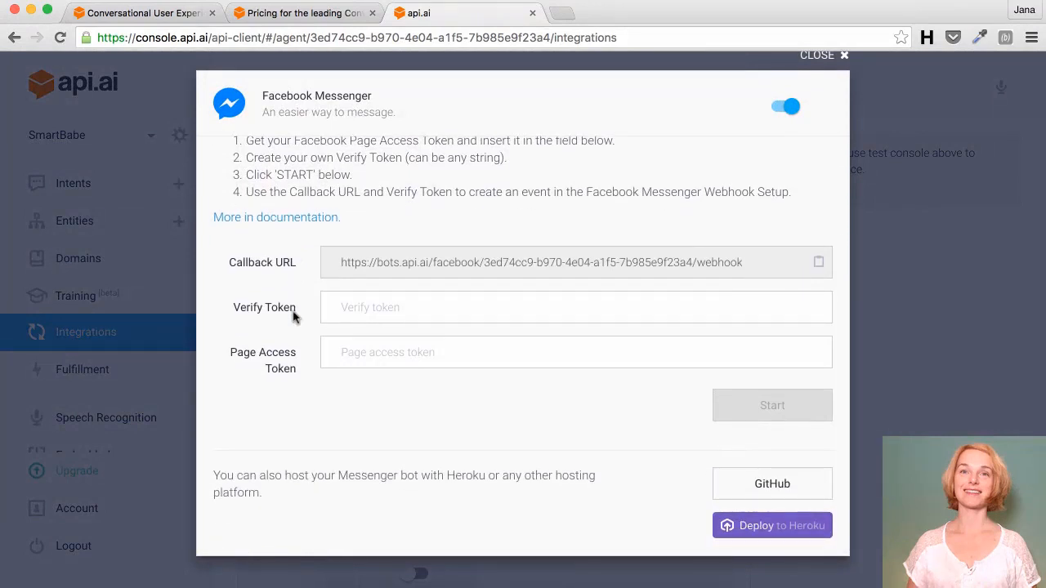
pyautogui.click(344, 309)
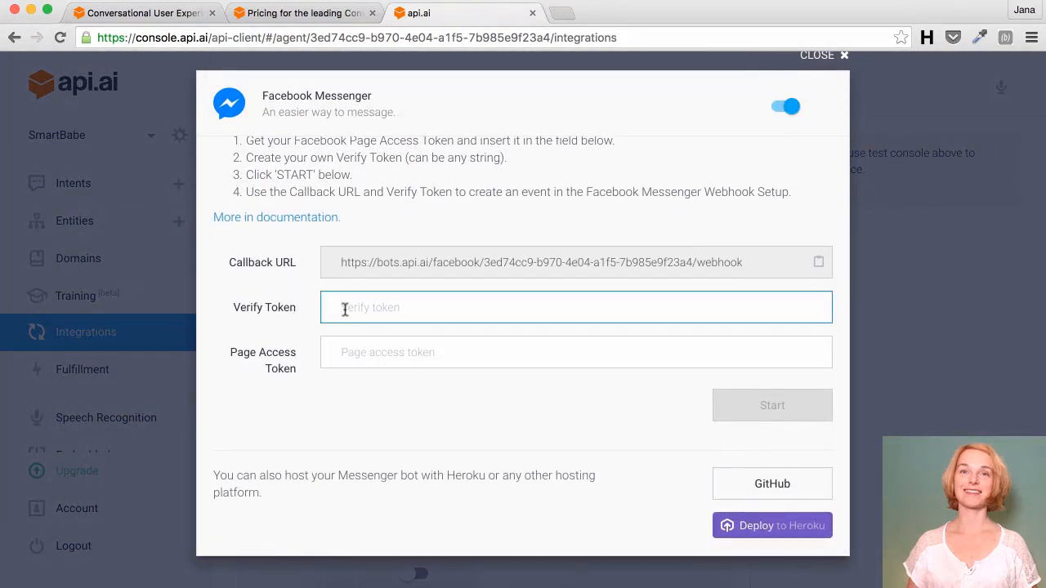
pyautogui.scroll(2, 344, 310)
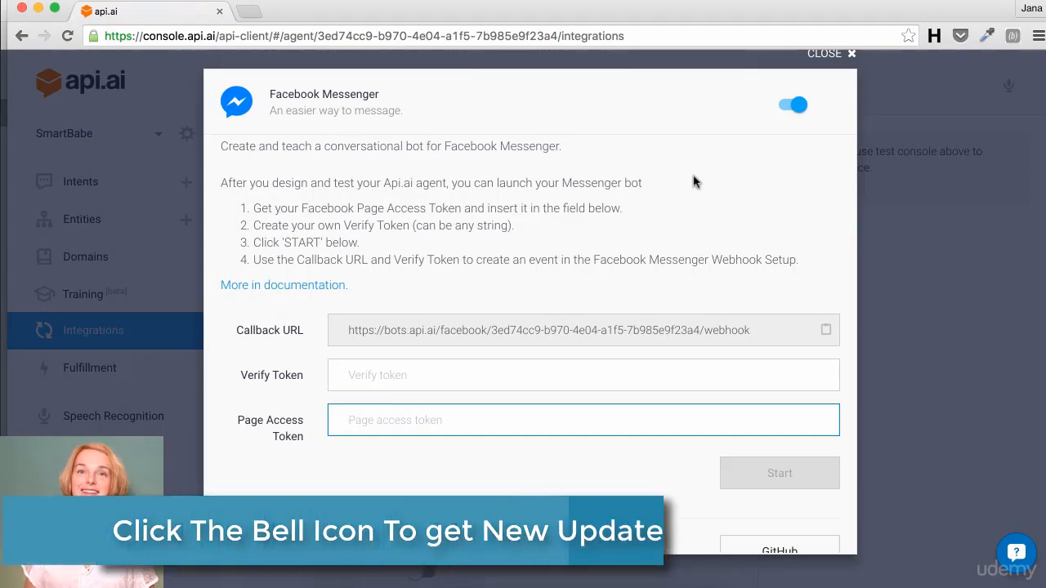
# Step: In the SmartBabe developer dashboard window, add the Messenger product to the app
pyautogui.click(413, 1)
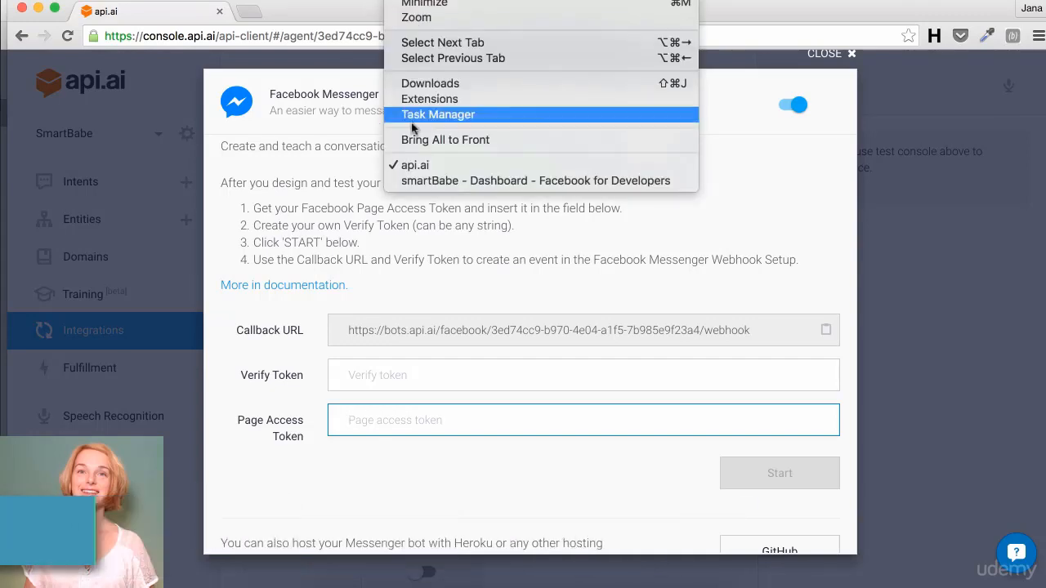
pyautogui.click(413, 181)
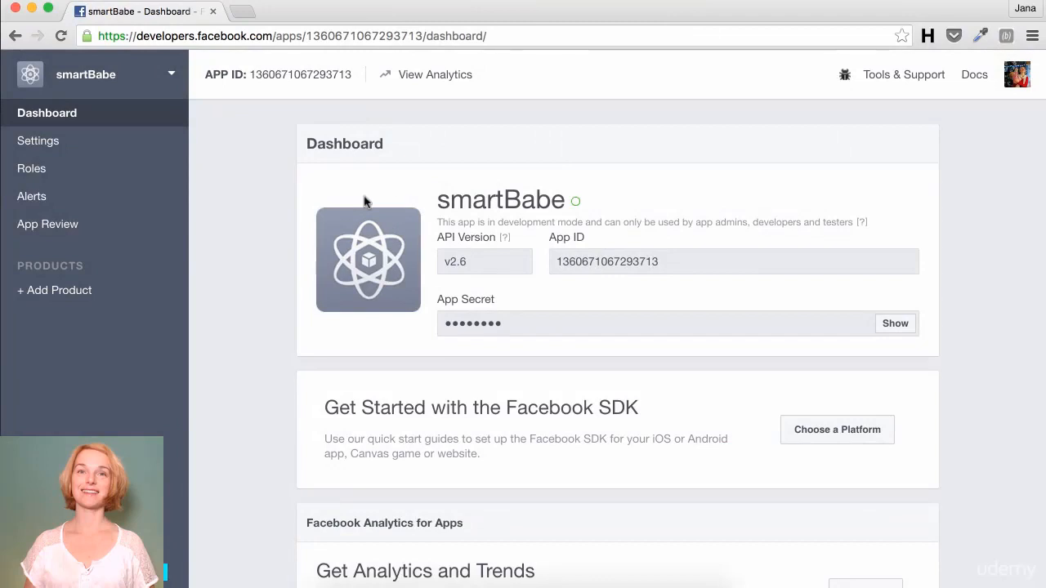
pyautogui.click(53, 290)
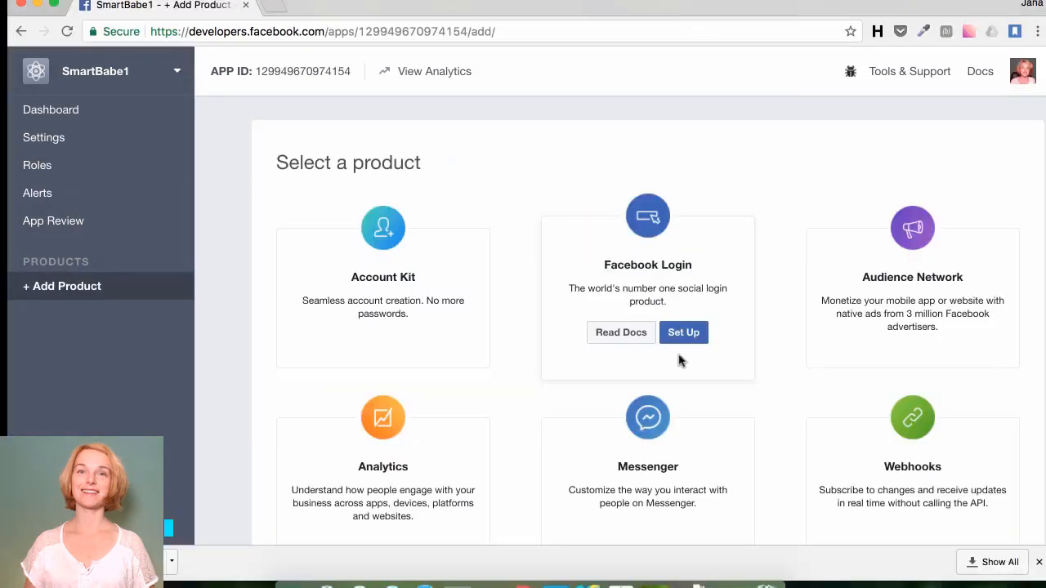
pyautogui.scroll(-5, 678, 359)
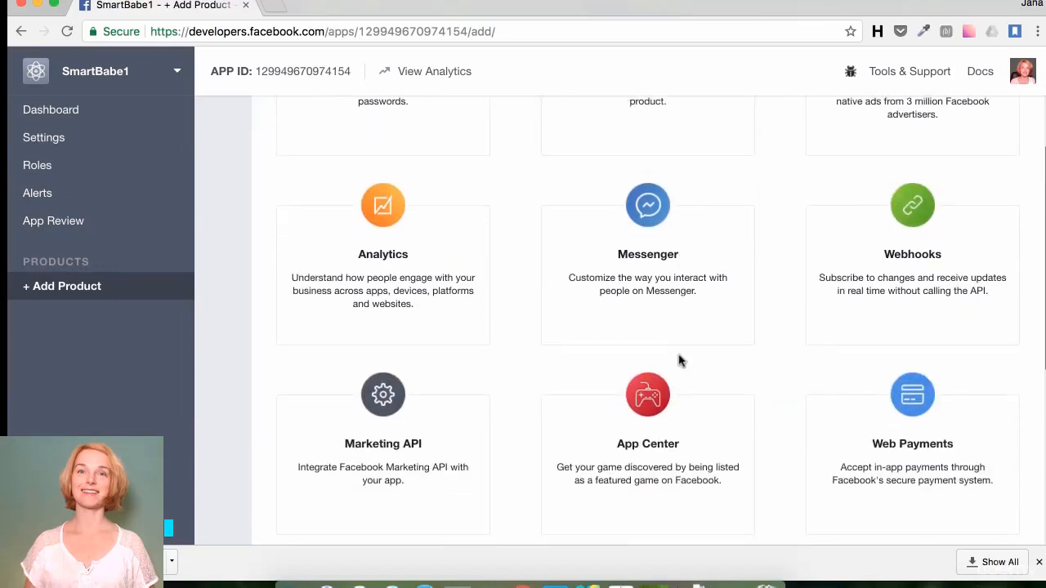
pyautogui.moveTo(646, 273)
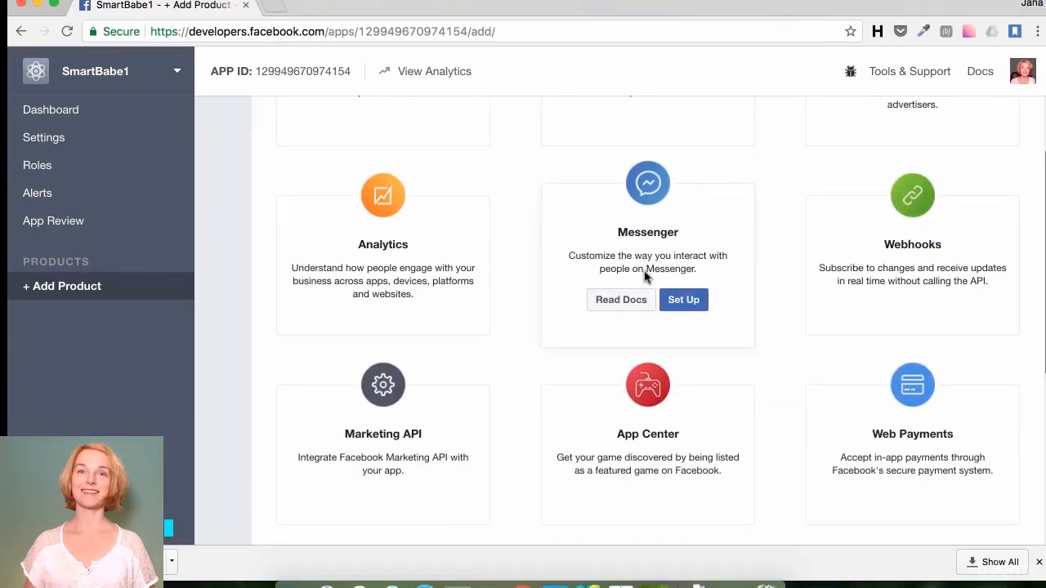
pyautogui.click(684, 294)
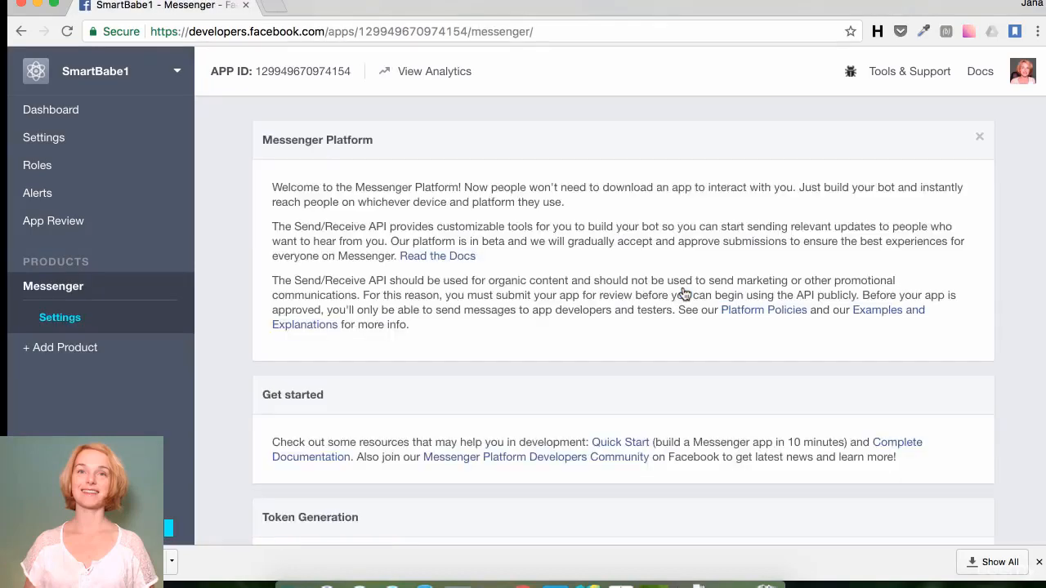
# Step: Generate a Page Access Token for the SmartBabe page, allowing the app to manage it
pyautogui.scroll(-1, 684, 294)
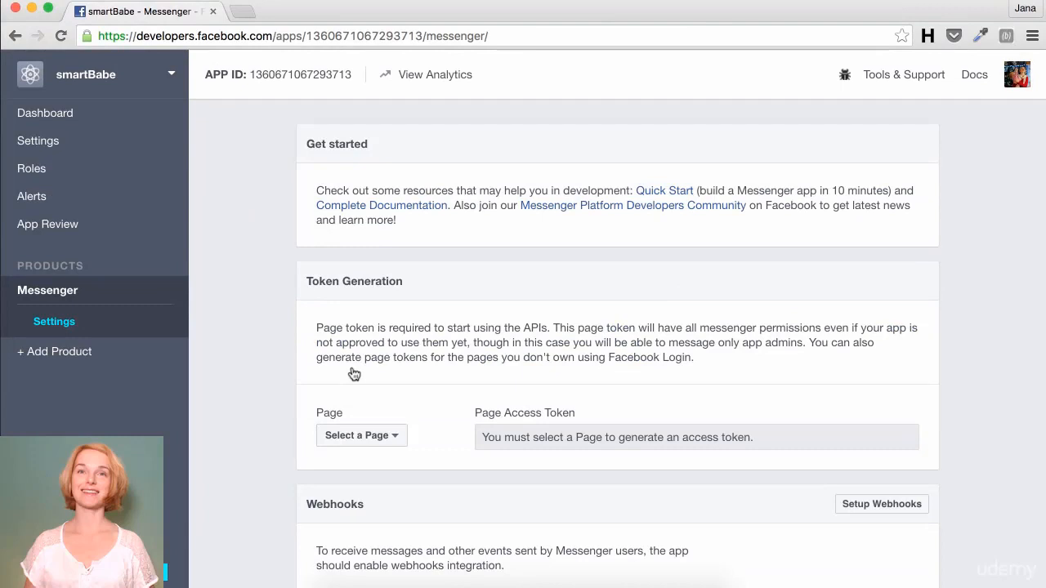
pyautogui.scroll(-2, 354, 370)
pyautogui.click(335, 374)
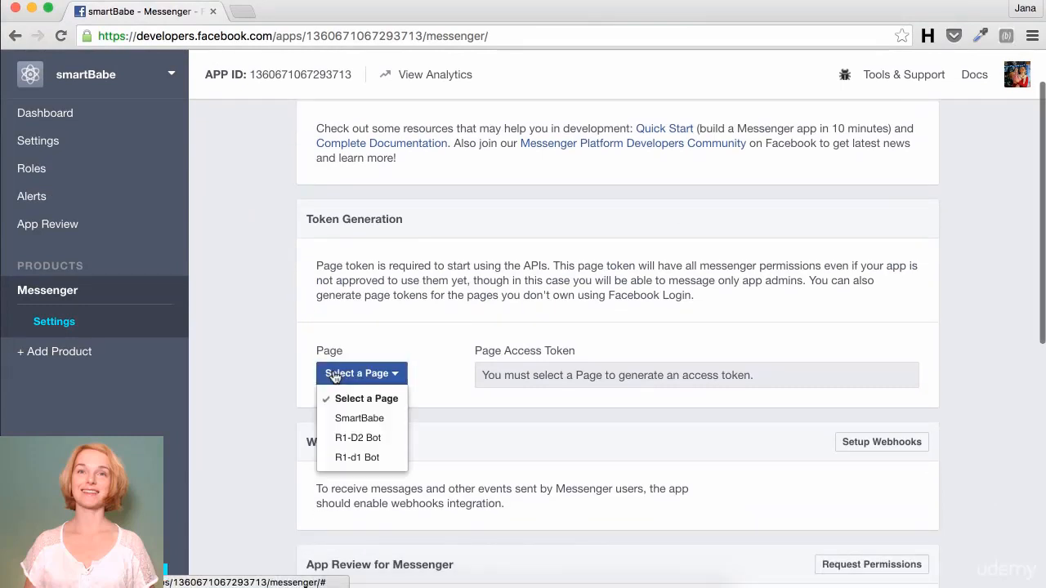
pyautogui.click(334, 422)
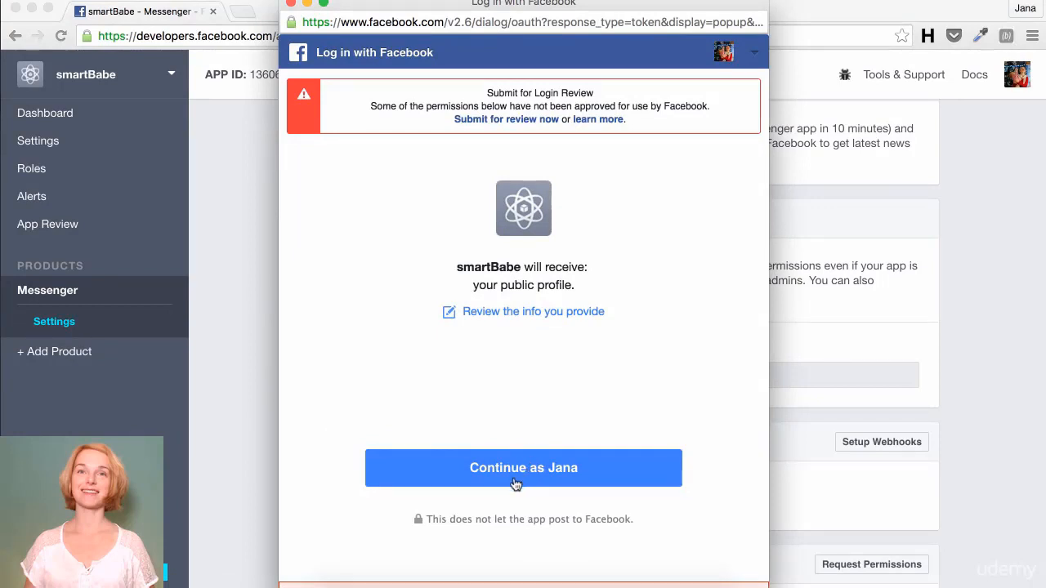
pyautogui.click(516, 485)
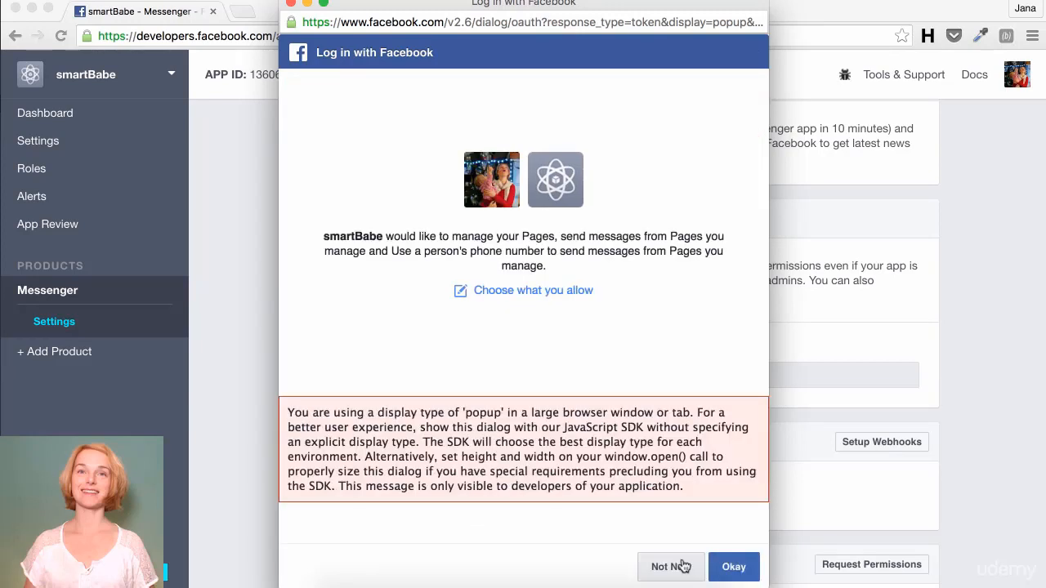
pyautogui.click(732, 566)
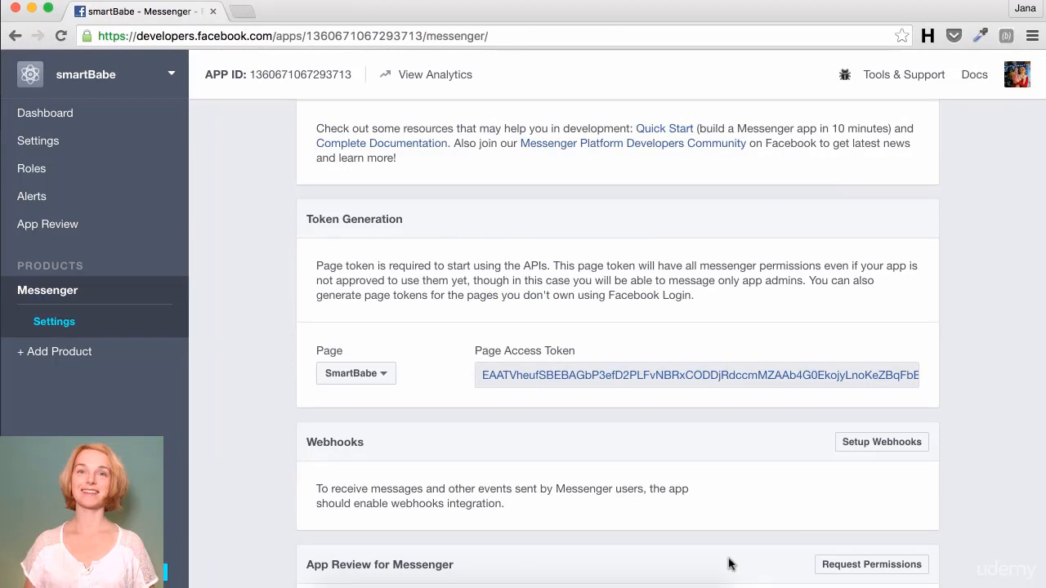
# Step: Copy the SmartBabe page access token and paste it into API.AI's Page Access Token field
pyautogui.click(679, 376)
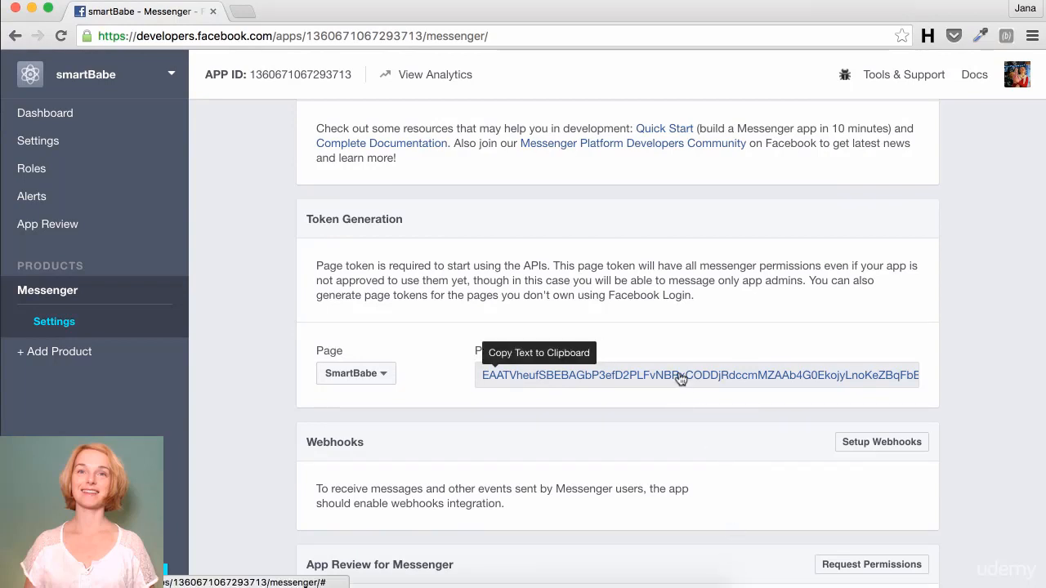
pyautogui.click(411, 0)
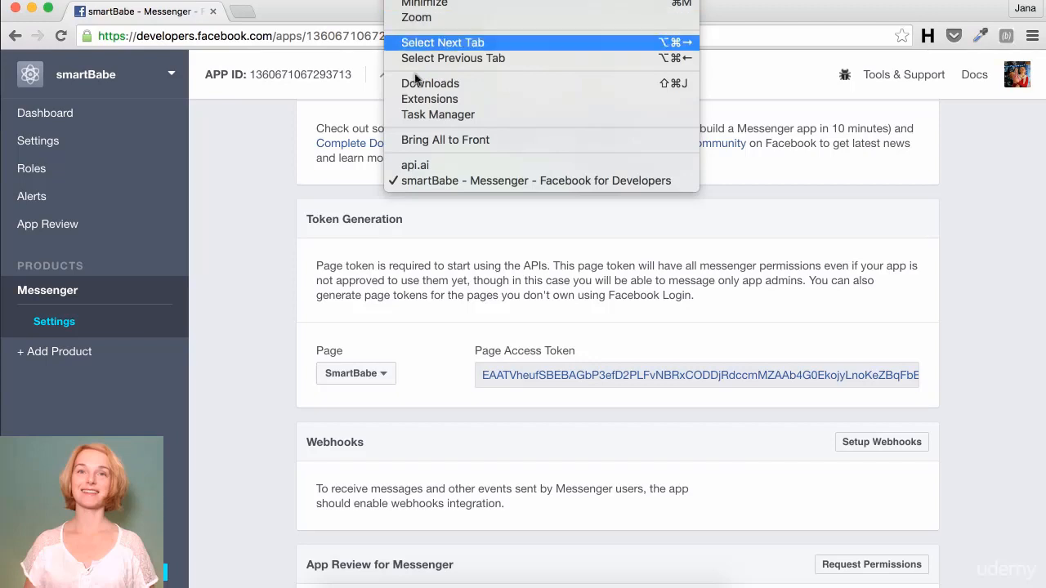
pyautogui.click(412, 164)
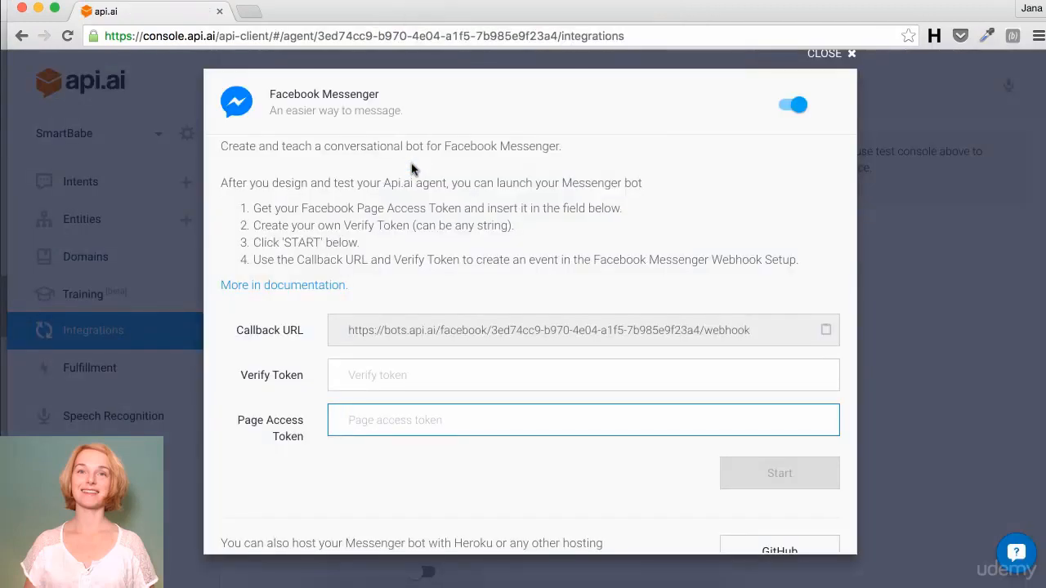
pyautogui.press('super+v')
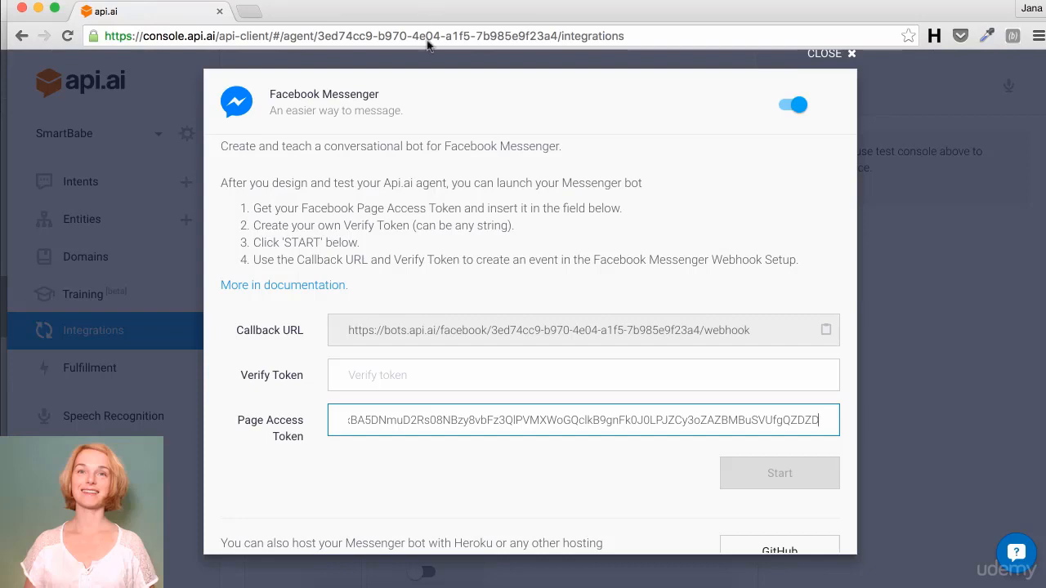
# Step: Enter a custom verify token in the Verify Token field and copy it
pyautogui.click(402, 377)
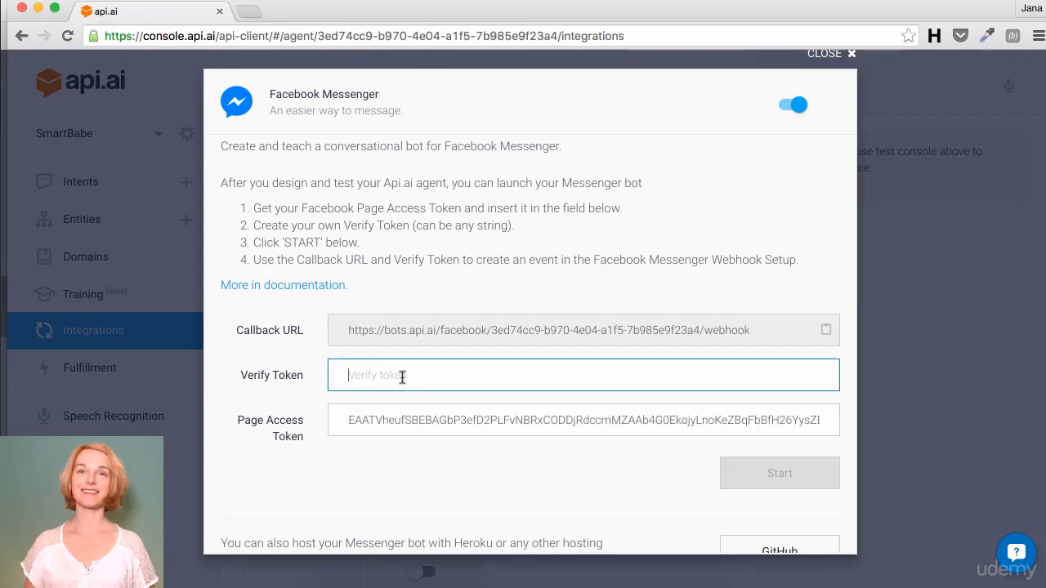
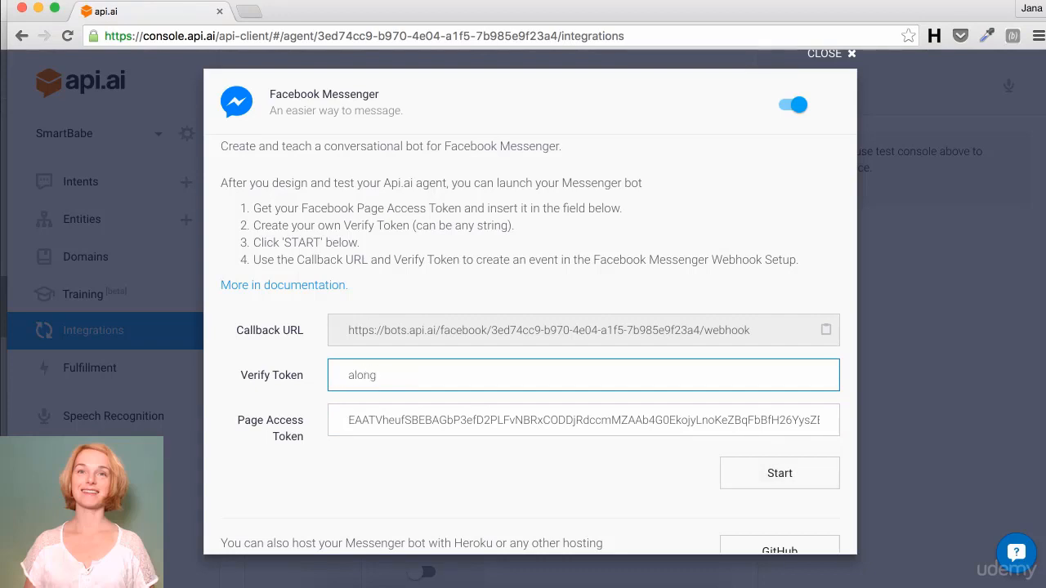
pyautogui.moveTo(490, 373); pyautogui.dragTo(159, 370)
pyautogui.press('super+v')
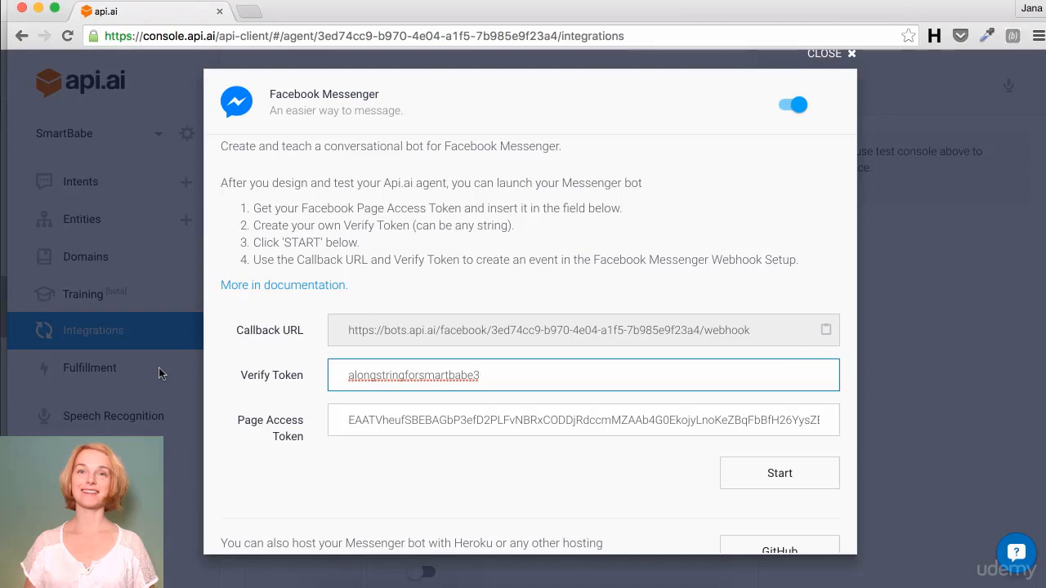
pyautogui.press('super+a')
pyautogui.click(409, 0)
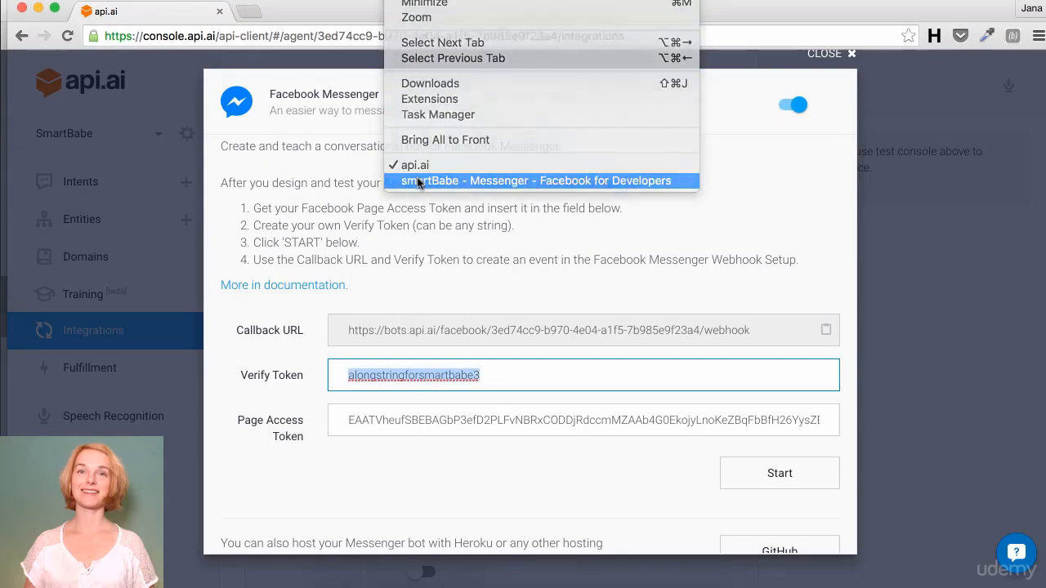
# Step: Start a new Facebook page subscription and paste the matching verify token
pyautogui.click(417, 182)
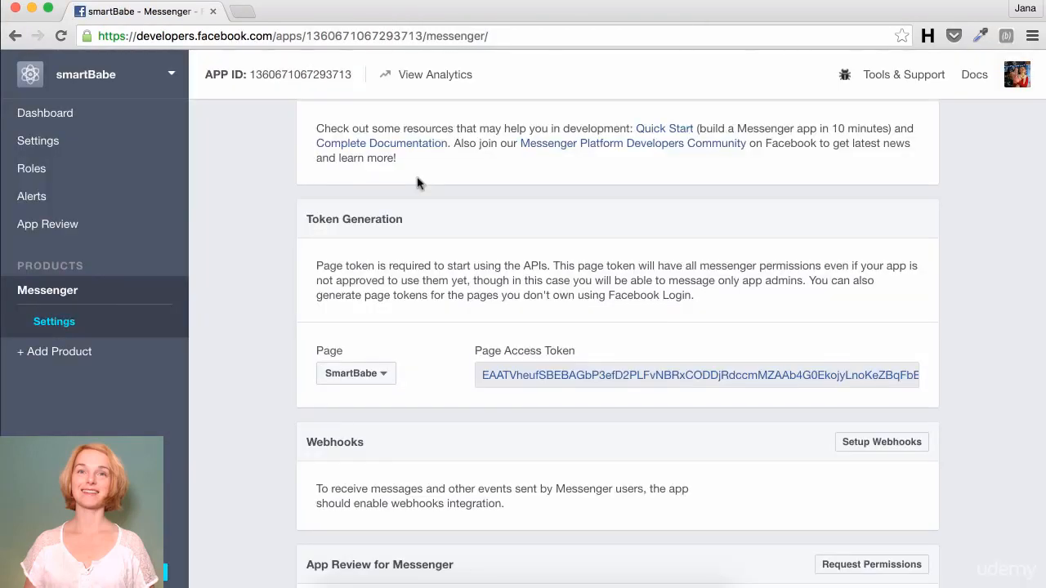
pyautogui.scroll(-3, 417, 182)
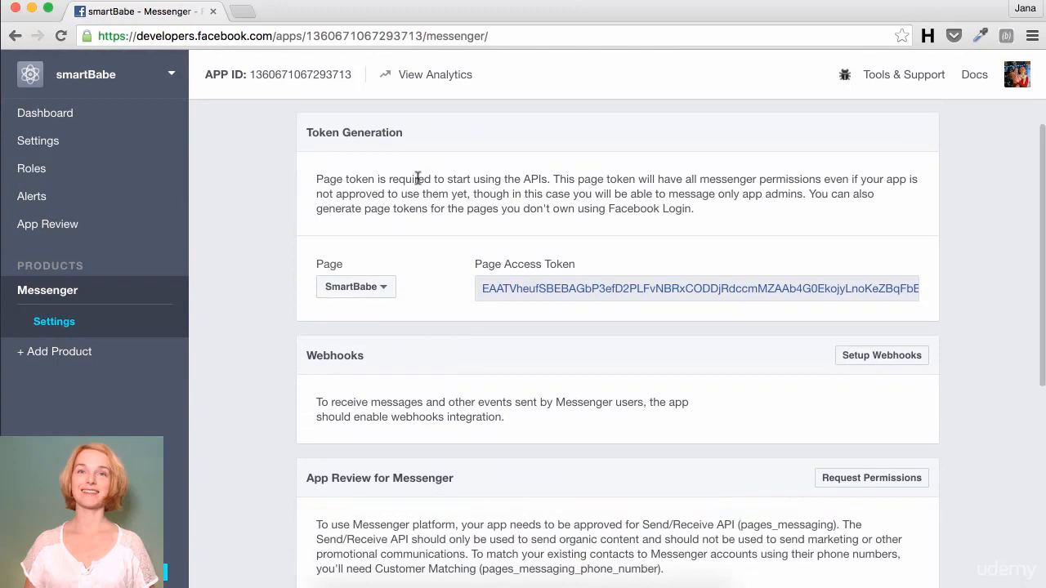
pyautogui.click(874, 357)
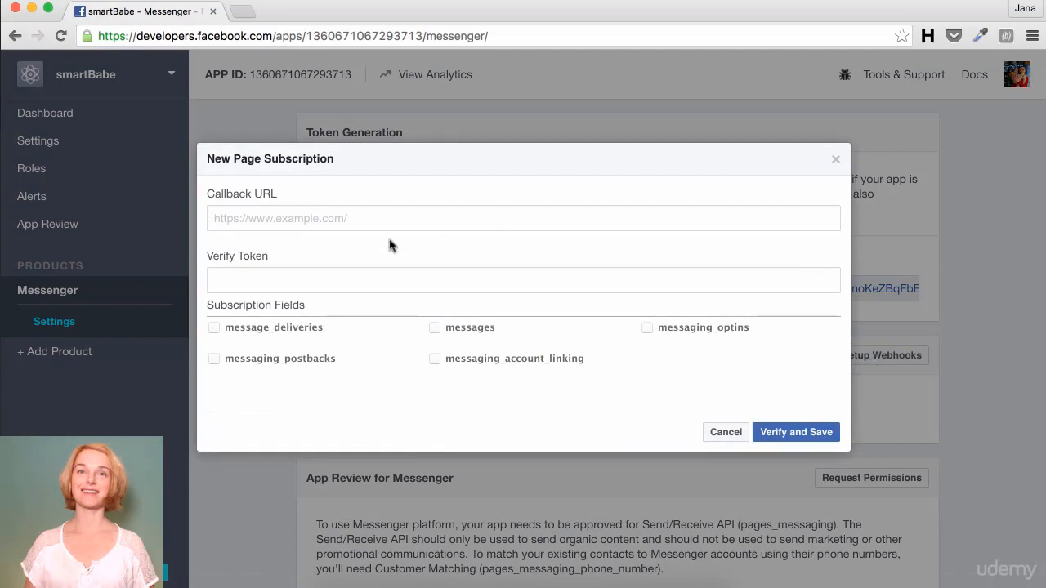
pyautogui.click(277, 285)
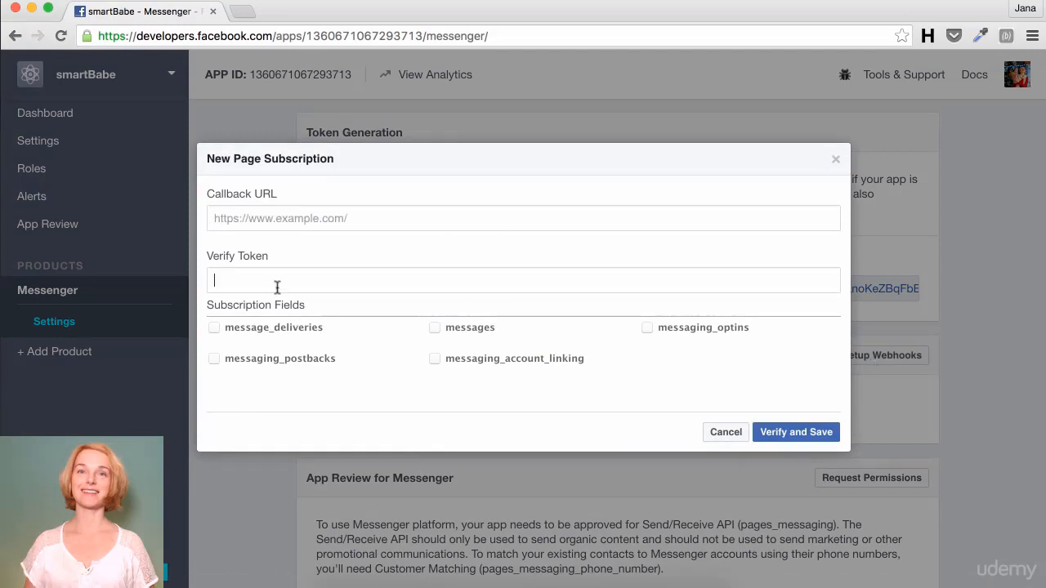
pyautogui.press('super+v')
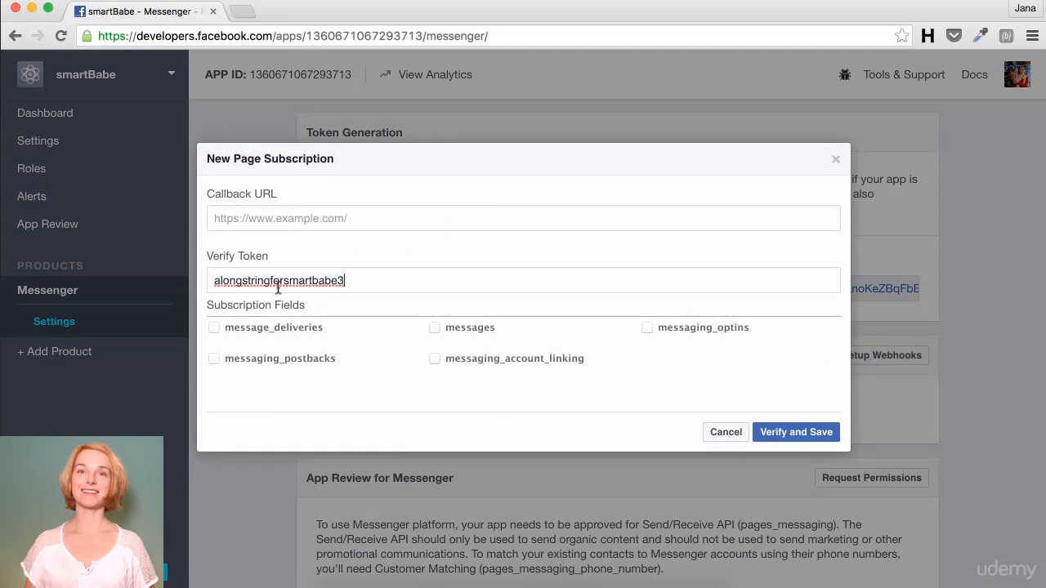
# Step: Tick message_deliveries, messaging_postbacks, messages, messaging_account_linking and messaging_optins subscription fields
pyautogui.click(214, 329)
pyautogui.click(214, 359)
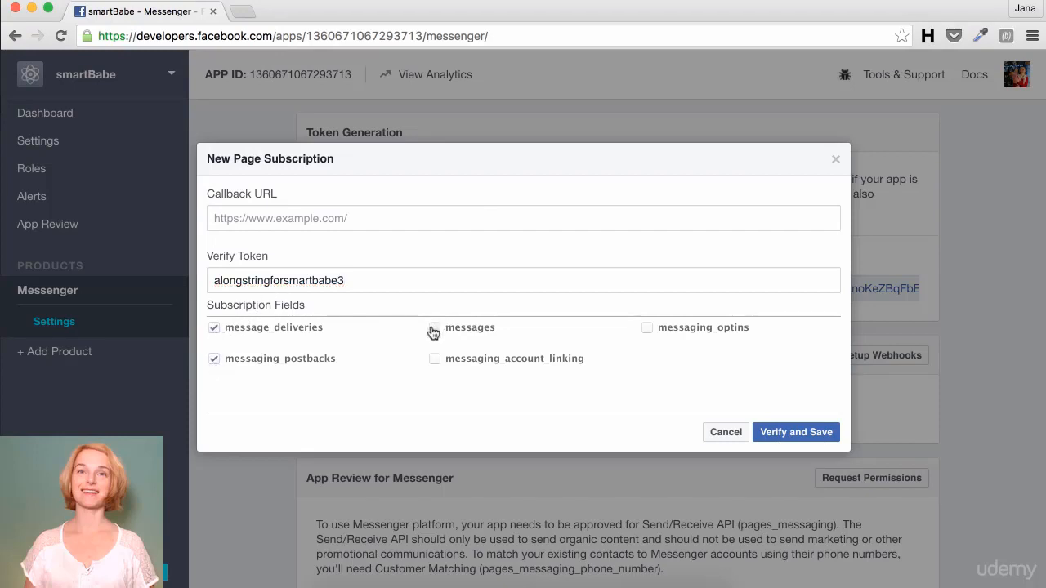
pyautogui.click(434, 328)
pyautogui.click(434, 358)
pyautogui.click(647, 328)
pyautogui.click(409, 1)
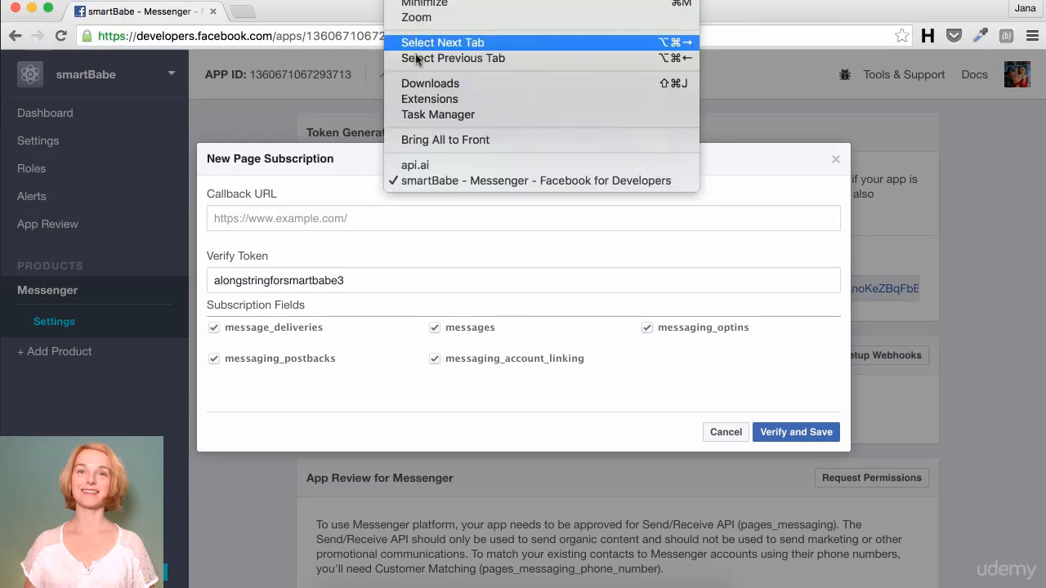
pyautogui.click(413, 166)
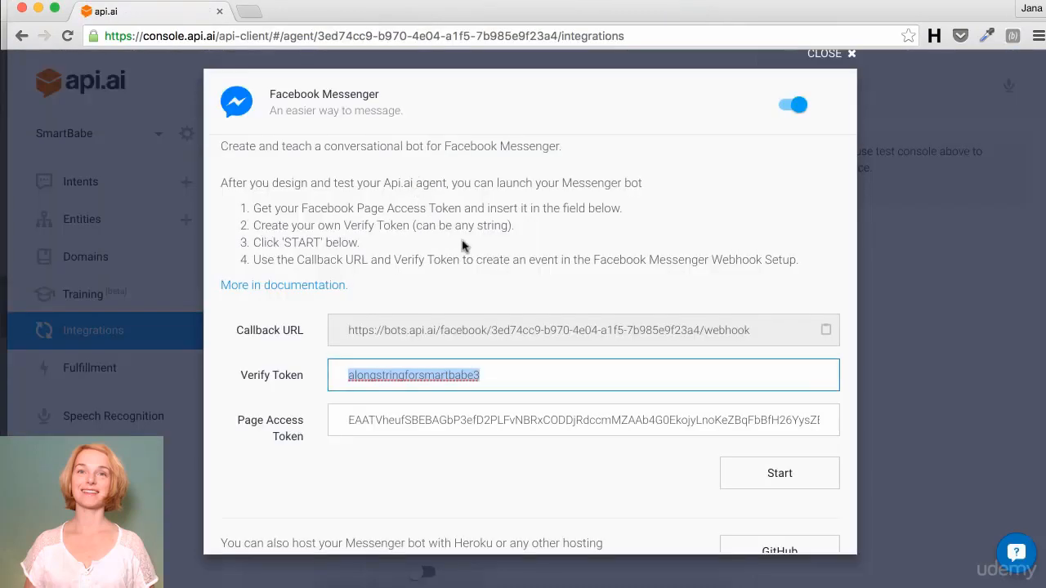
# Step: Select and copy the callback URL from API.AI's Facebook Messenger integration
pyautogui.click(733, 342)
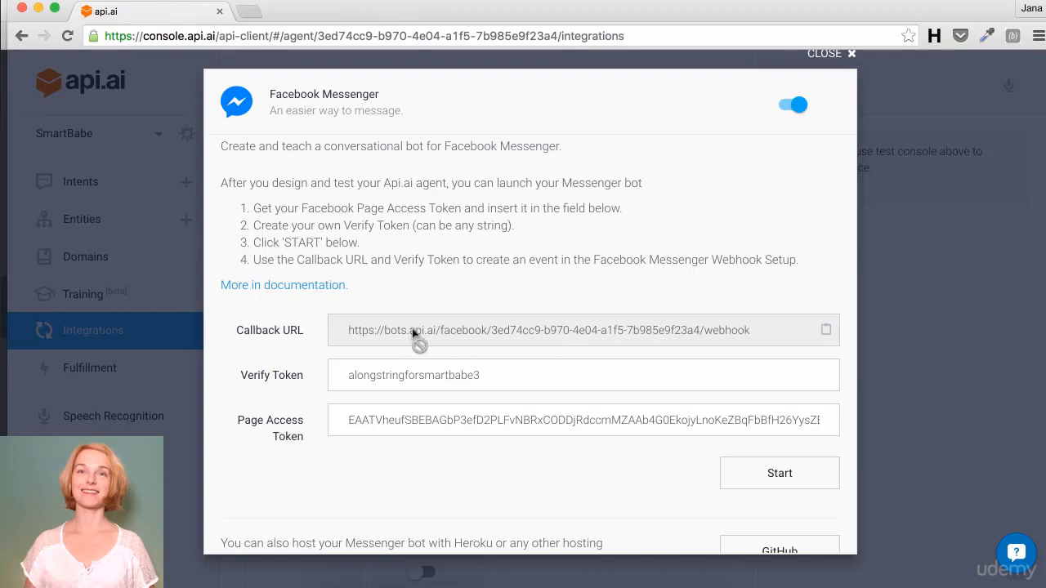
pyautogui.moveTo(345, 336); pyautogui.dragTo(753, 332)
pyautogui.press('super+c')
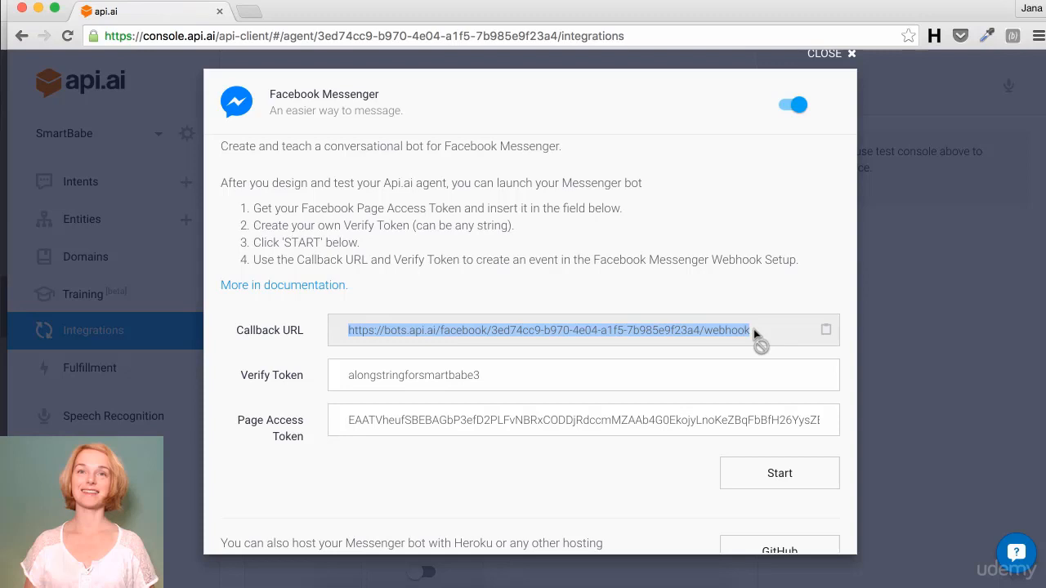
pyautogui.click(406, 1)
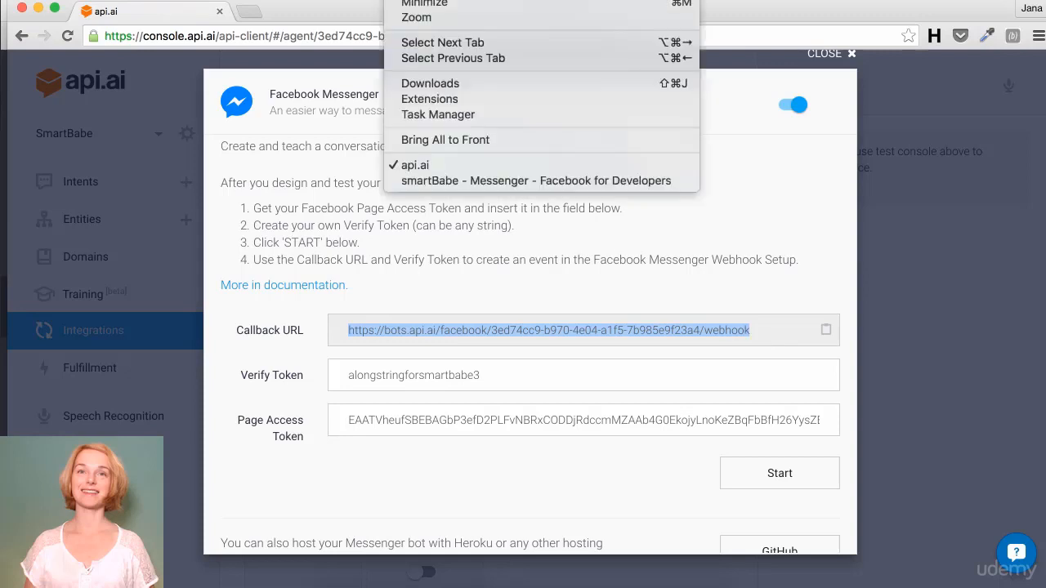
# Step: Paste the API.AI callback URL into the Facebook page subscription's Callback URL field
pyautogui.click(408, 181)
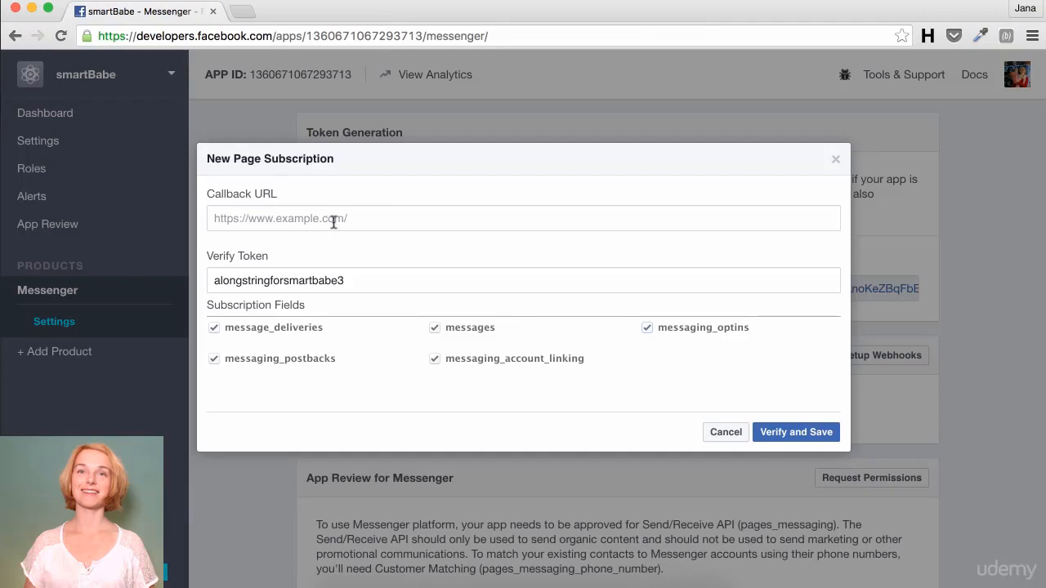
pyautogui.click(333, 221)
pyautogui.press('super+v')
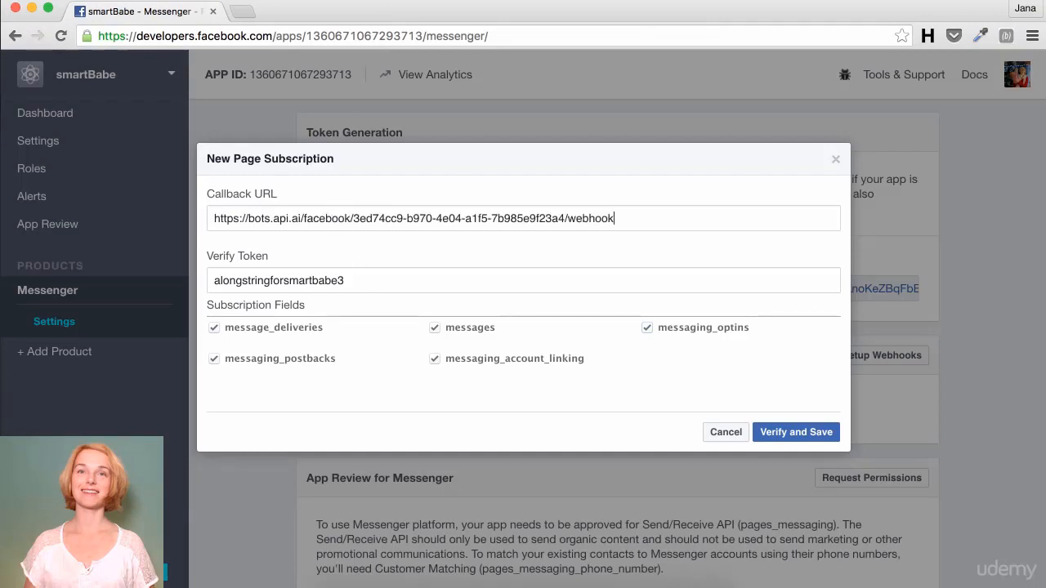
pyautogui.click(406, 1)
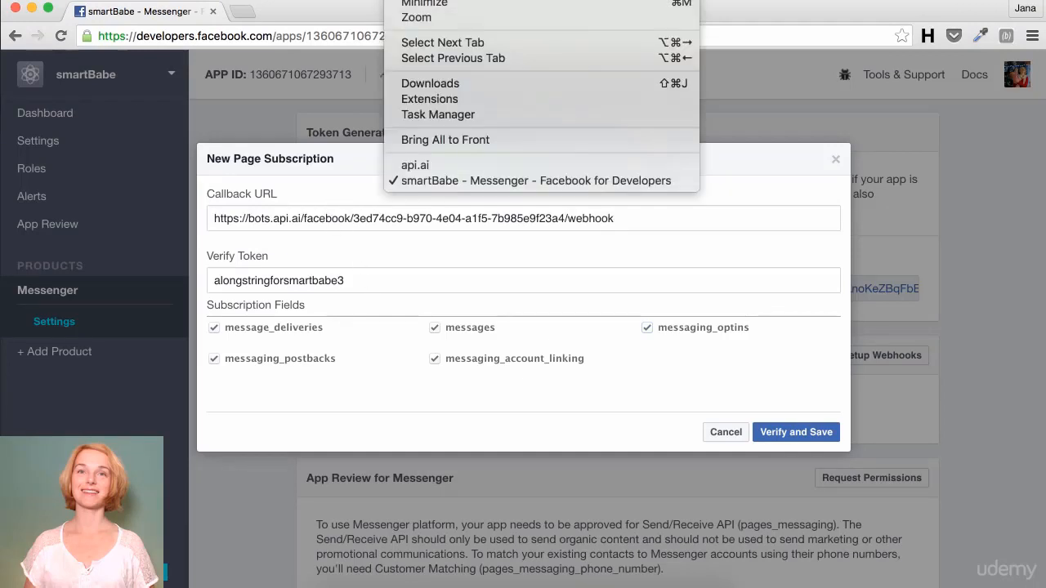
pyautogui.click(415, 165)
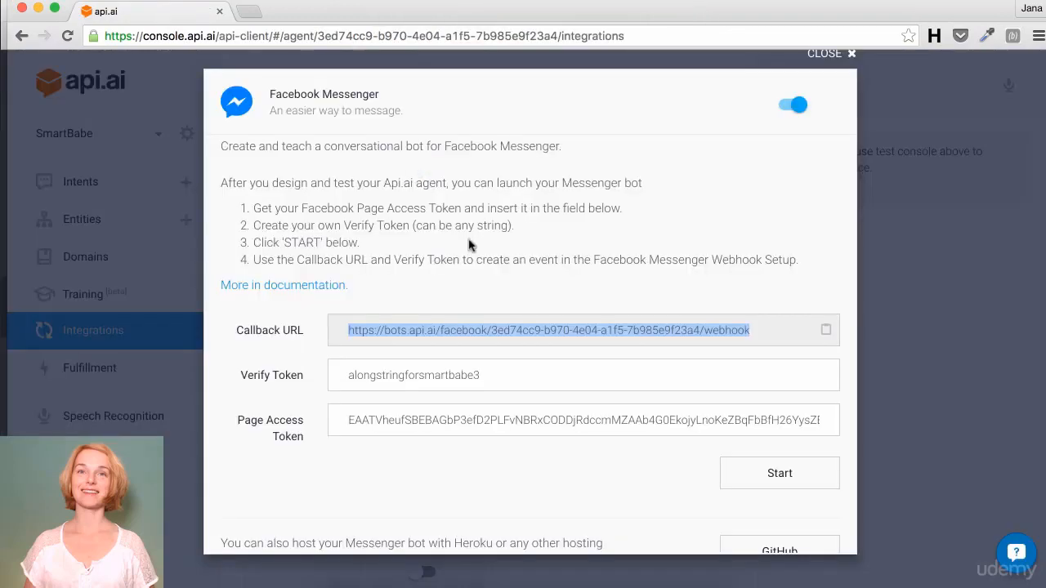
# Step: Start the SmartBabe Messenger integration so the 'Bot was started' notice appears
pyautogui.scroll(-1, 474, 280)
pyautogui.scroll(-3, 472, 283)
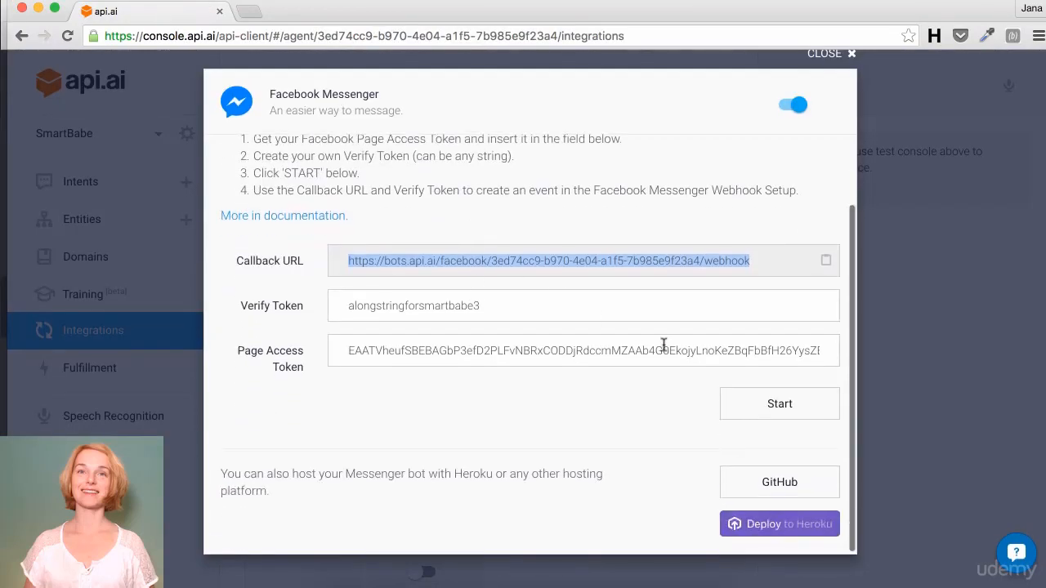
pyautogui.click(773, 415)
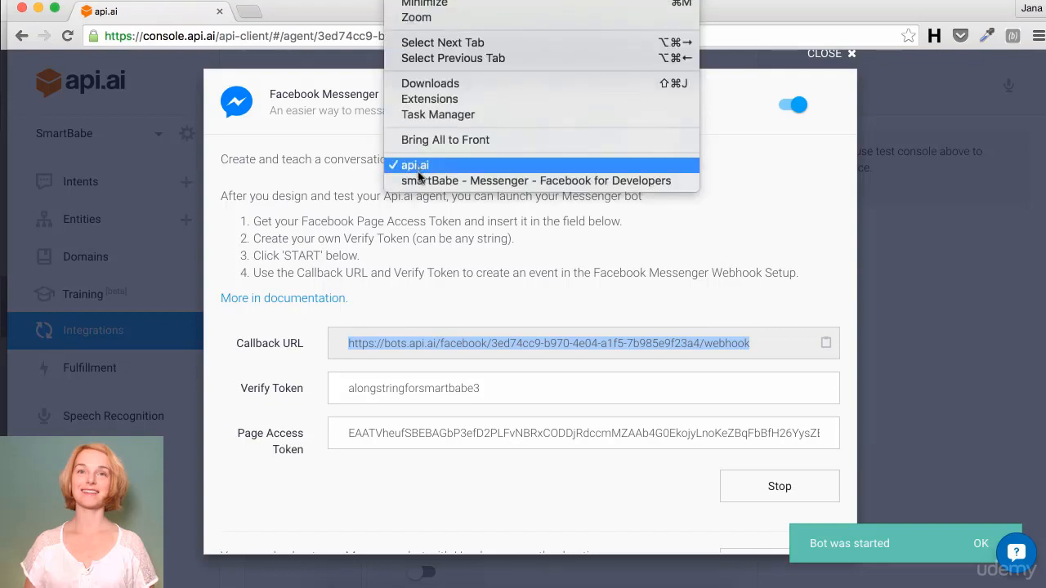
# Step: Verify and save the webhook subscription, confirming Webhooks shows Complete with five events
pyautogui.click(420, 181)
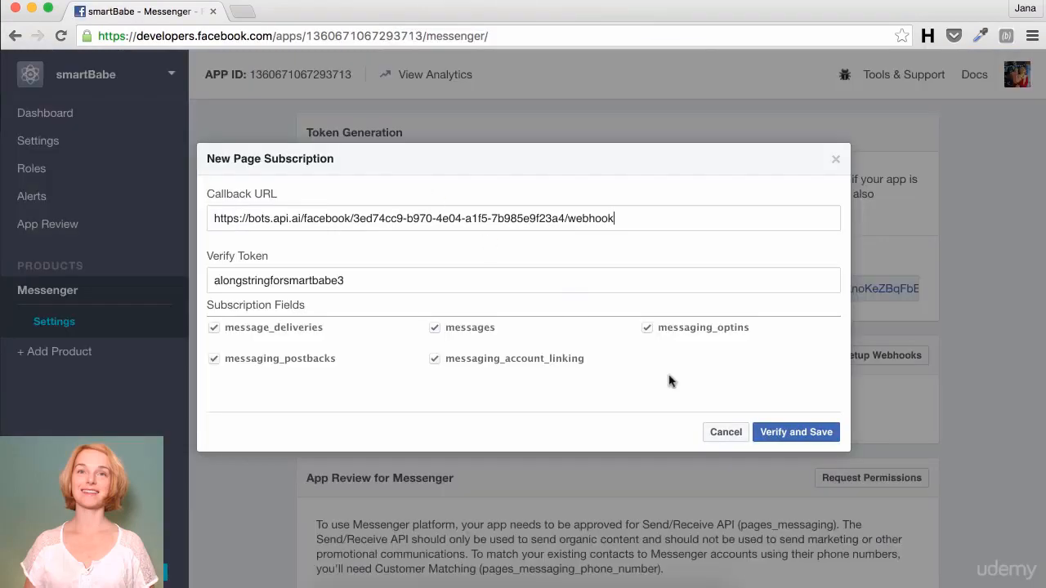
pyautogui.click(789, 433)
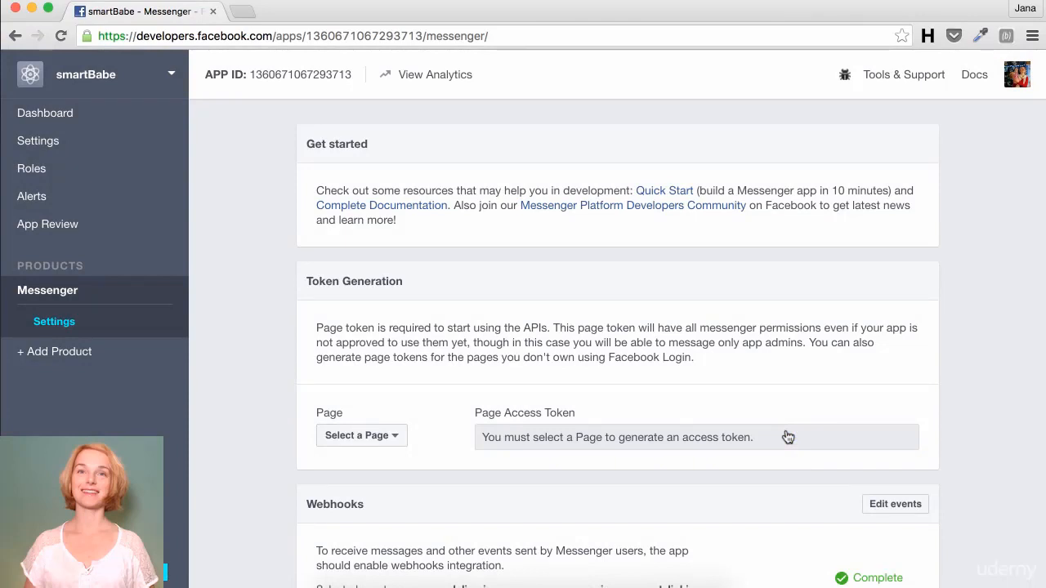
pyautogui.scroll(-5, 692, 237)
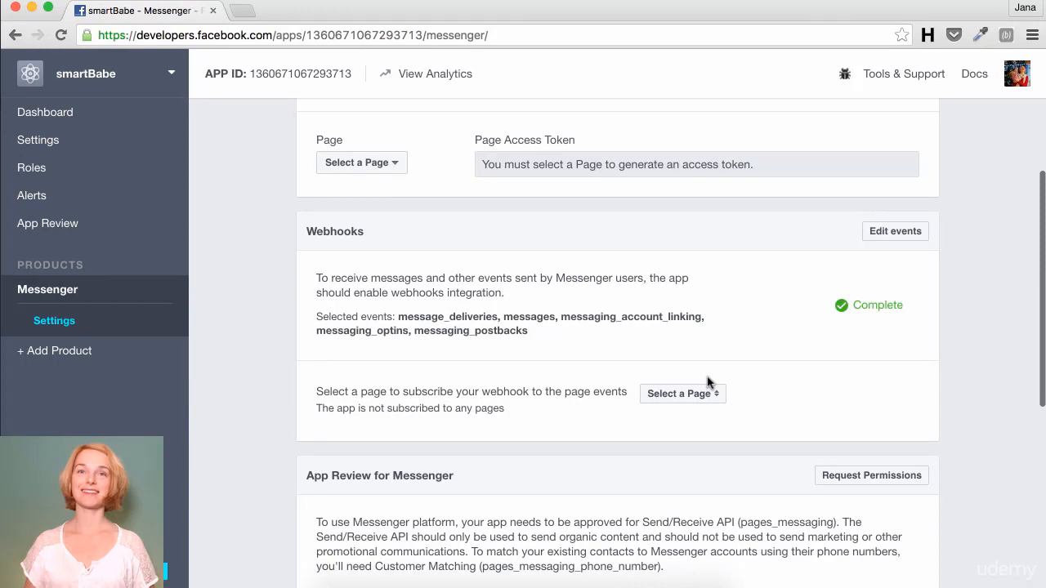
# Step: Subscribe the webhook to the SmartBabe page
pyautogui.click(699, 394)
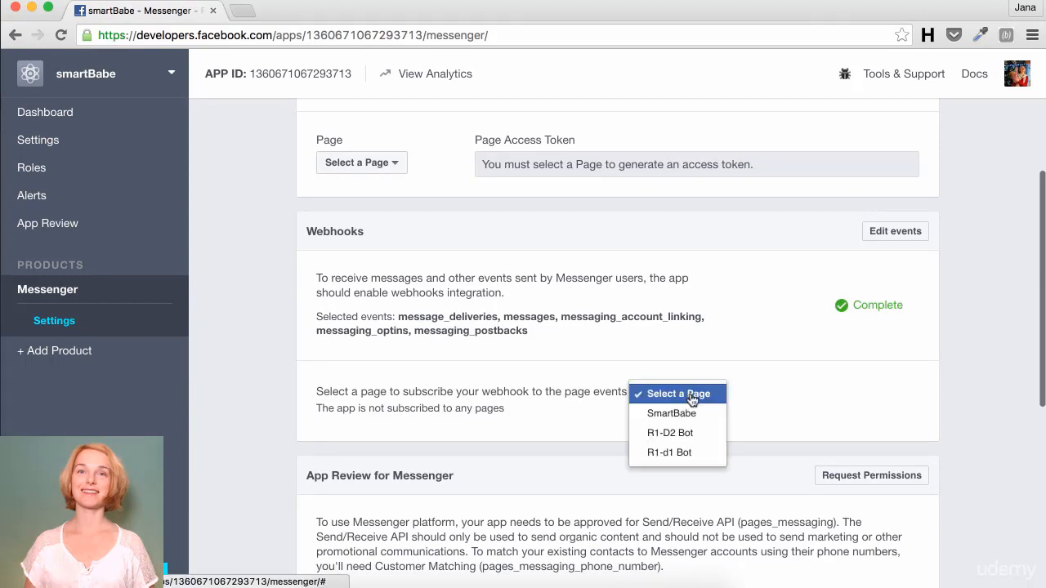
pyautogui.click(675, 414)
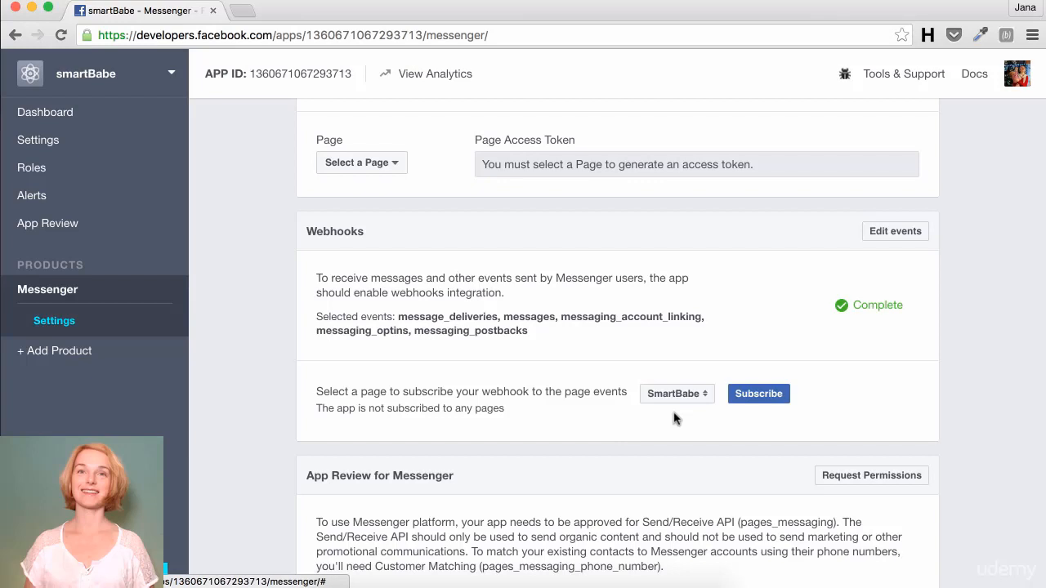
pyautogui.click(756, 396)
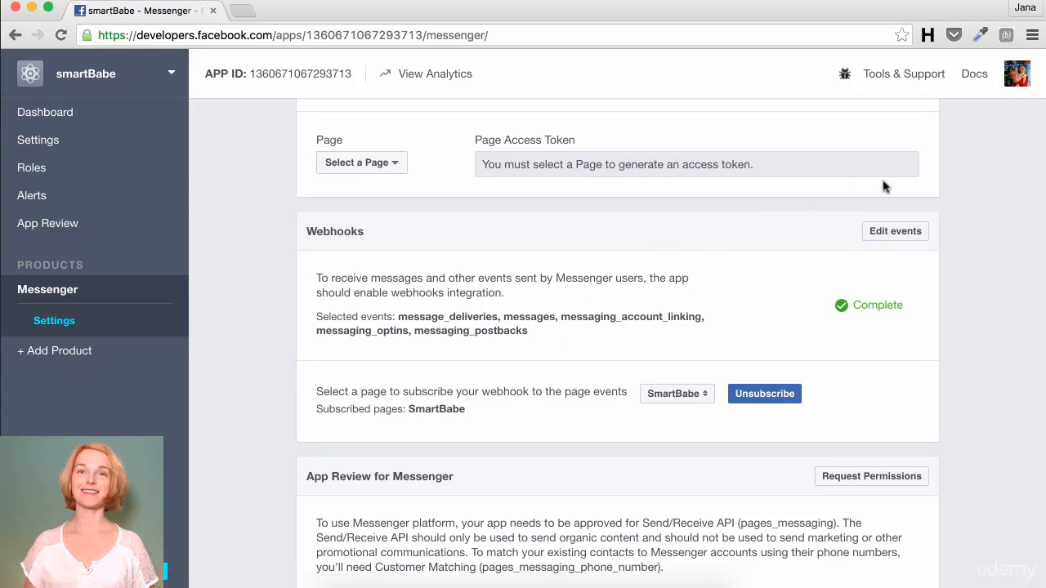
# Step: Edit the webhook events to keep only messages, unticking the other four, and save
pyautogui.click(884, 237)
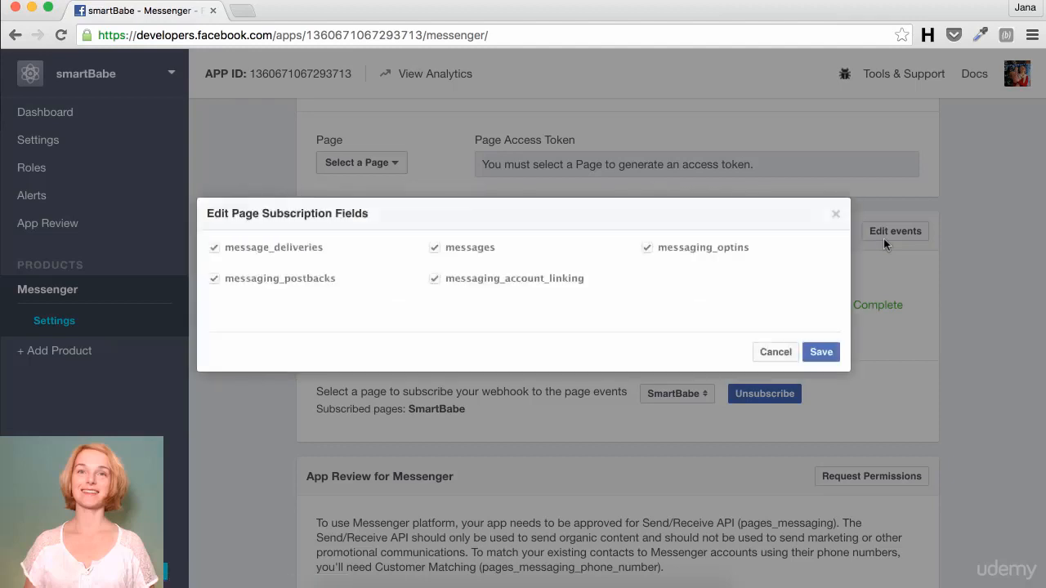
pyautogui.click(213, 247)
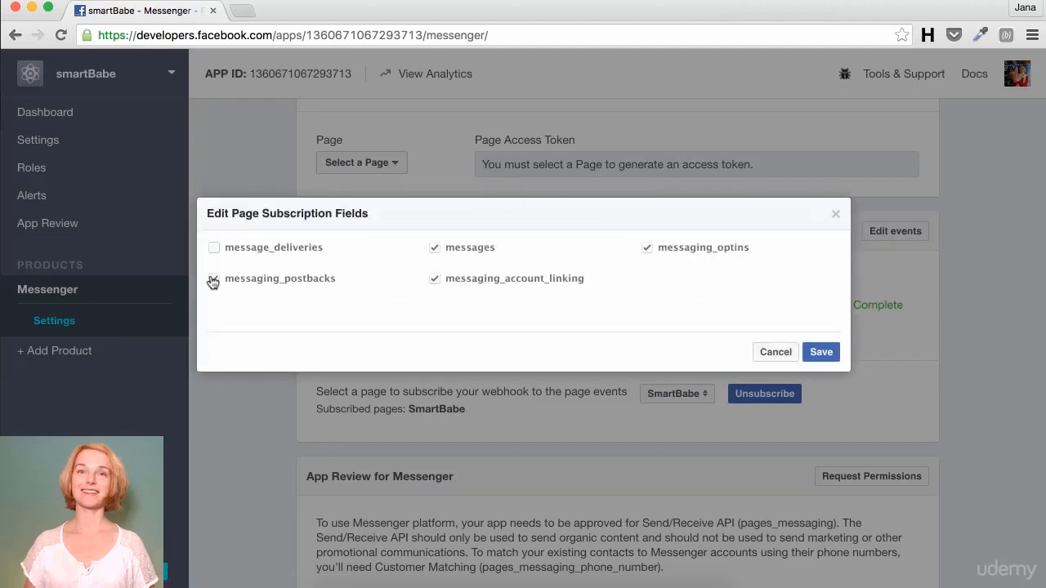
pyautogui.click(213, 279)
pyautogui.click(433, 280)
pyautogui.click(647, 248)
pyautogui.click(821, 352)
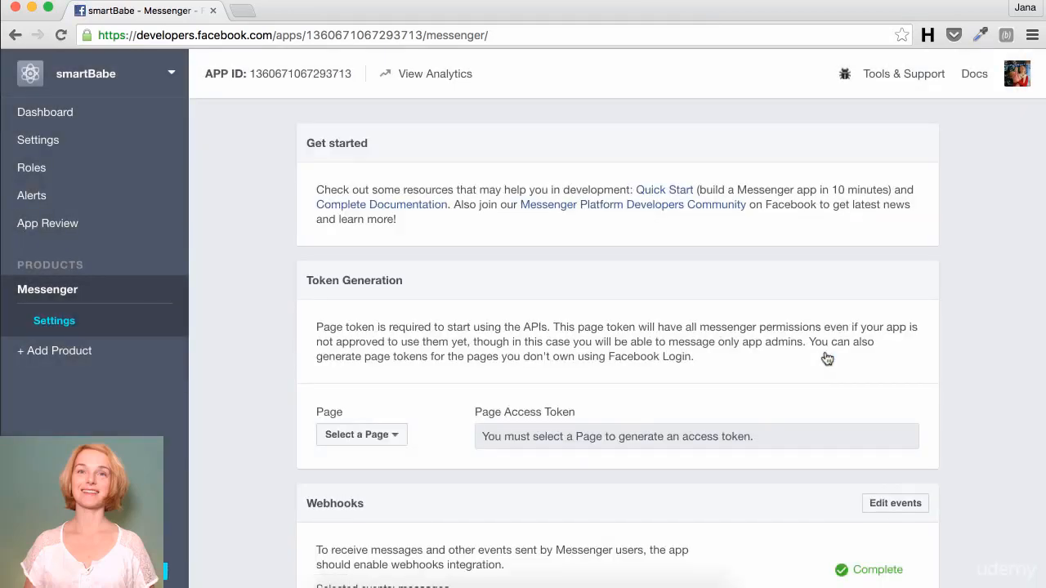
# Step: Scroll the smartBabe app settings to reach its Dashboard showing API Version v2.6
pyautogui.scroll(-5, 827, 358)
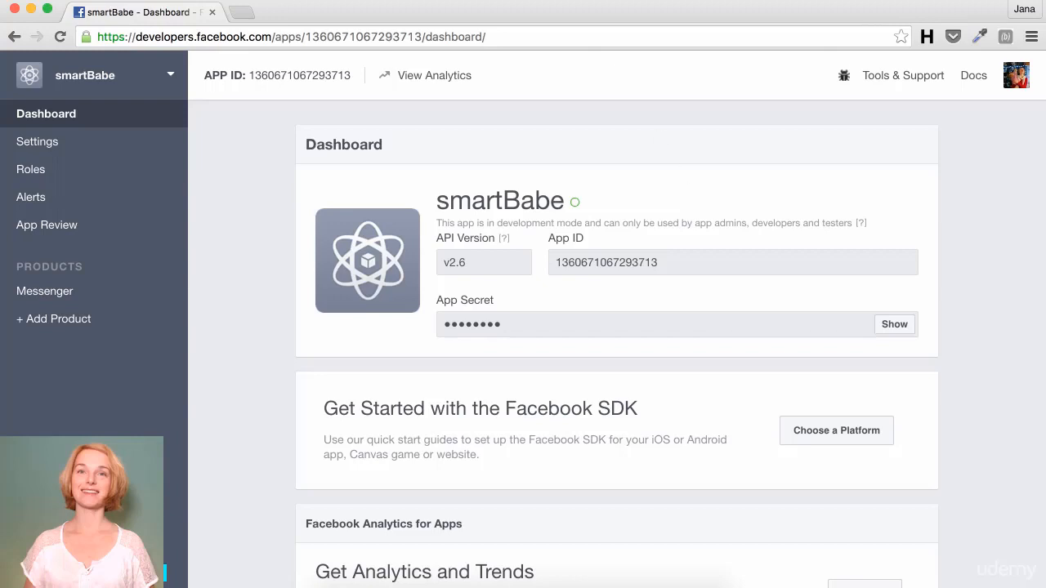
# Step: Create a new intent with the user expression 'Tell me something smart'
pyautogui.click(407, 4)
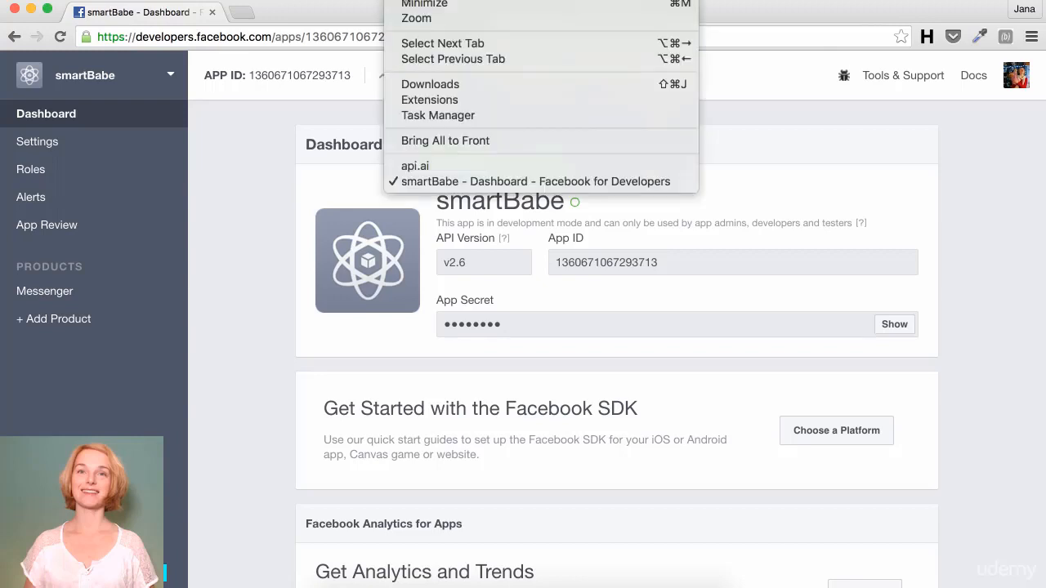
pyautogui.click(416, 175)
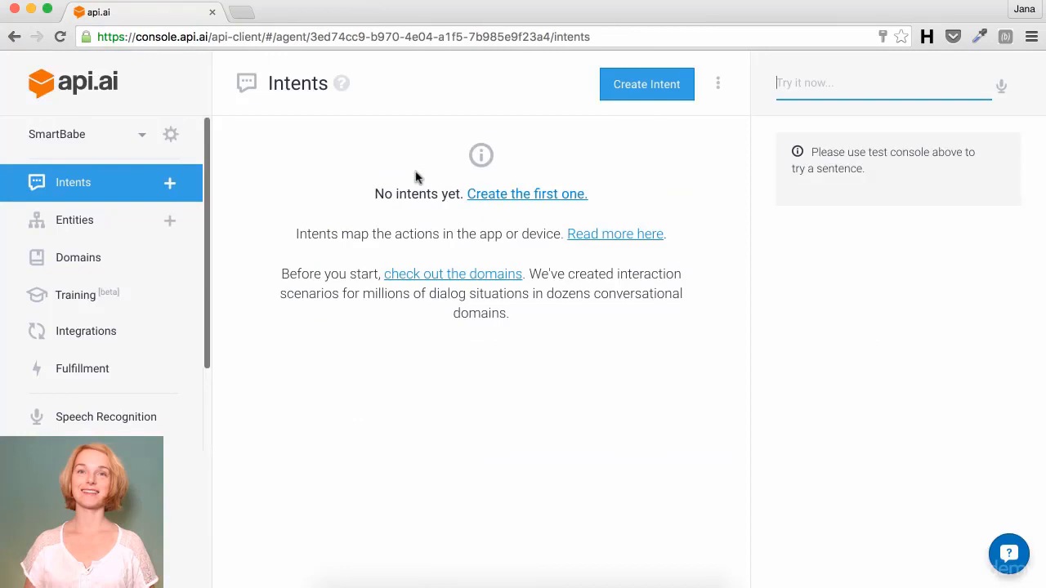
pyautogui.click(170, 184)
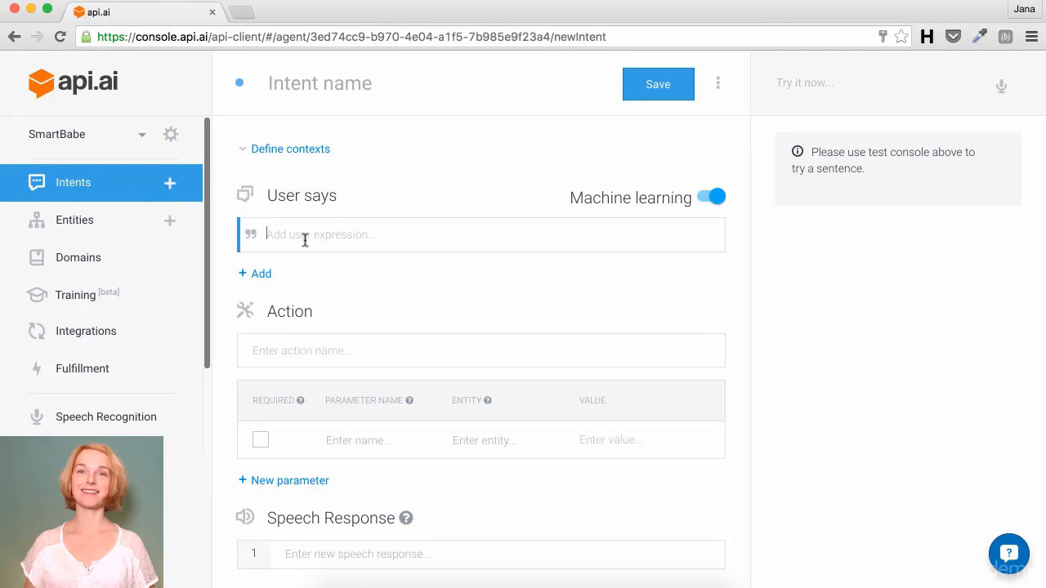
pyautogui.write('Tell me something smart')
pyautogui.press('Return')
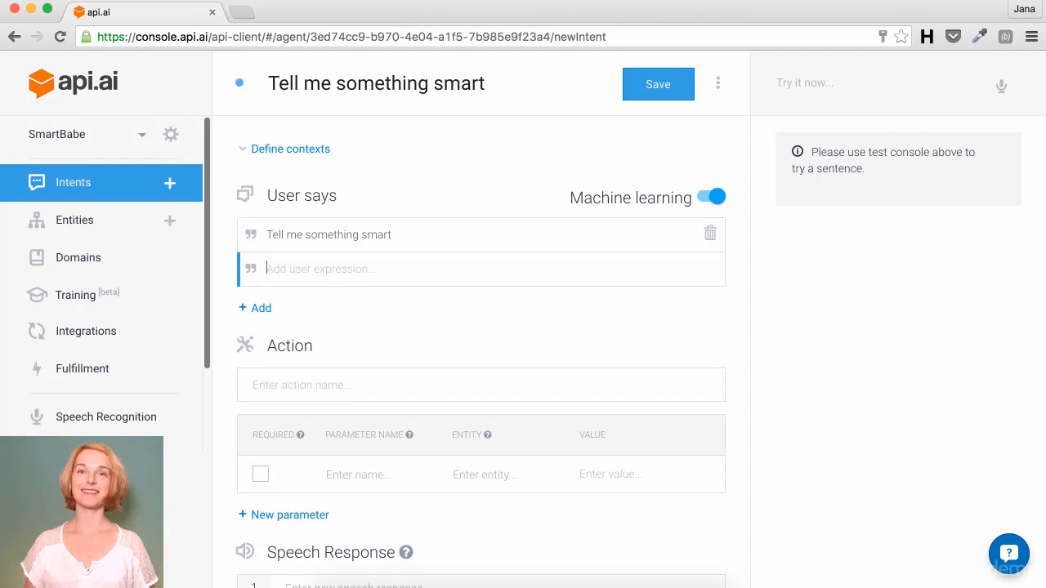
# Step: Rename the intent to 'smart-thing'
pyautogui.moveTo(489, 82); pyautogui.dragTo(93, 52)
pyautogui.write('smart-t')
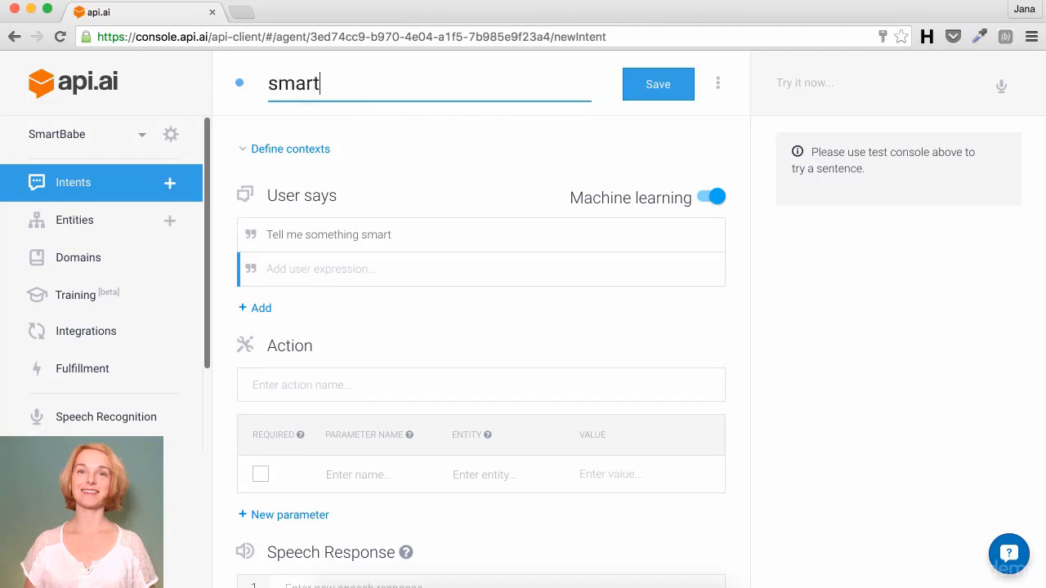
pyautogui.write('hing')
pyautogui.click(327, 379)
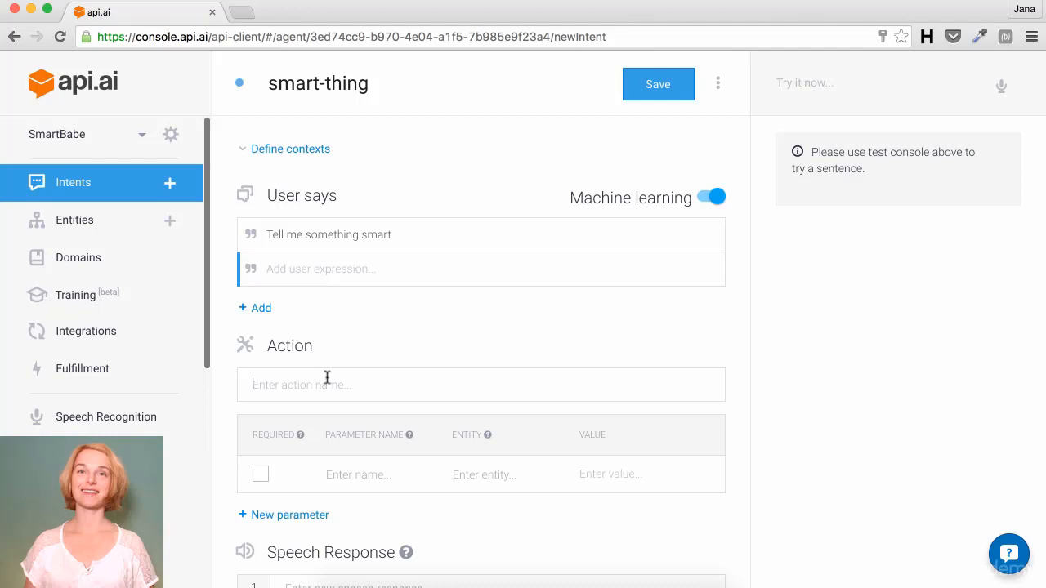
# Step: Set action 'smart-thing' and response 'Ok! This is a smart thing :)', then save
pyautogui.write('smart-thing')
pyautogui.scroll(-2, 327, 373)
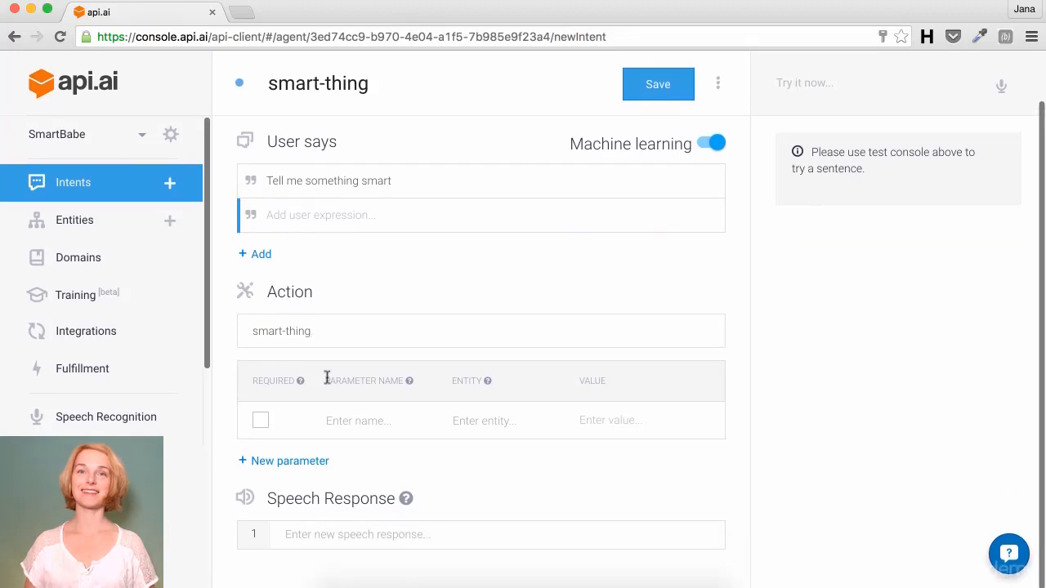
pyautogui.click(287, 532)
pyautogui.write('Ok')
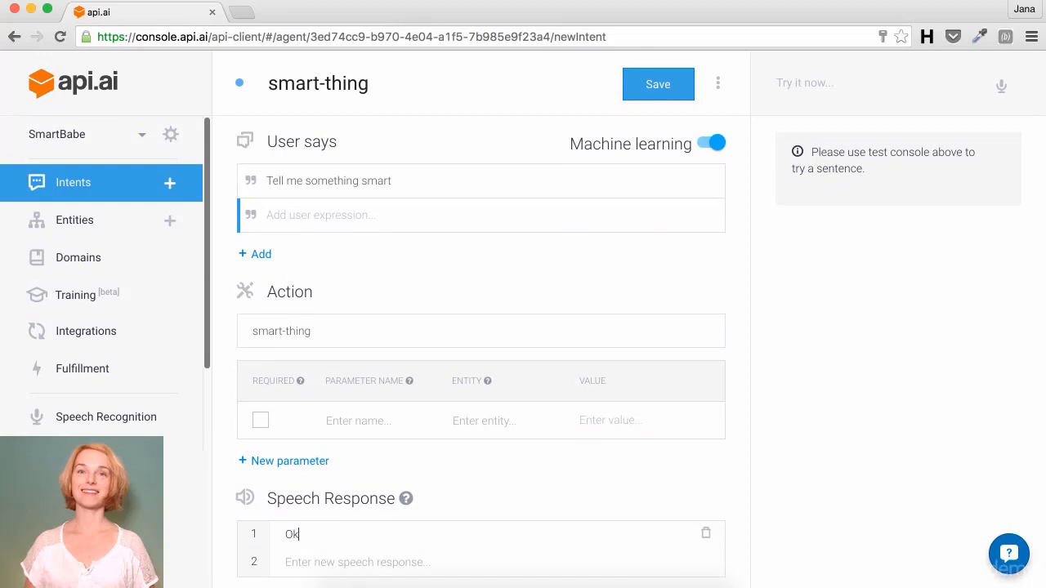
pyautogui.write('! This is a smart thing')
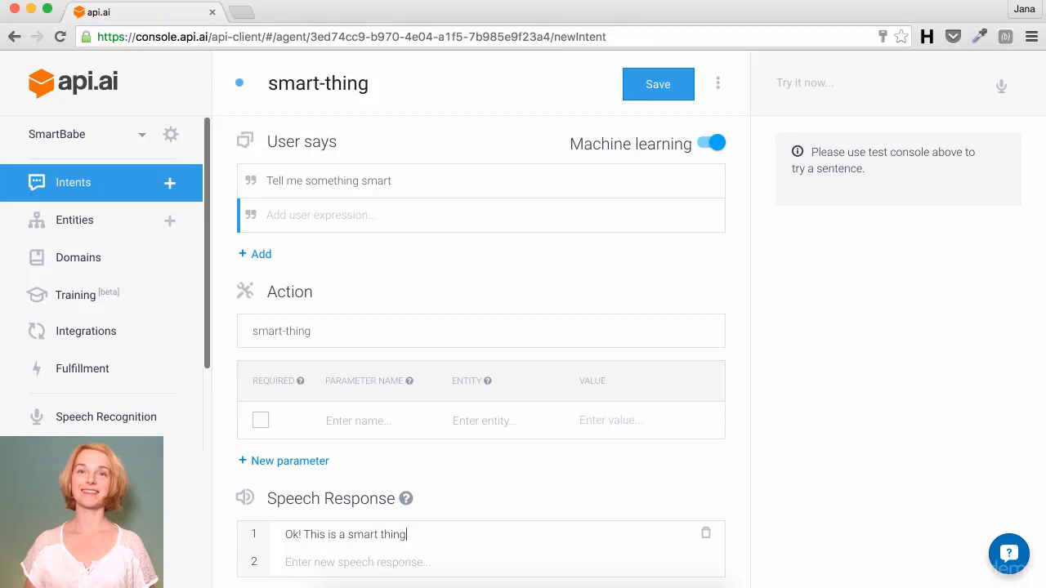
pyautogui.write(' :)')
pyautogui.click(654, 87)
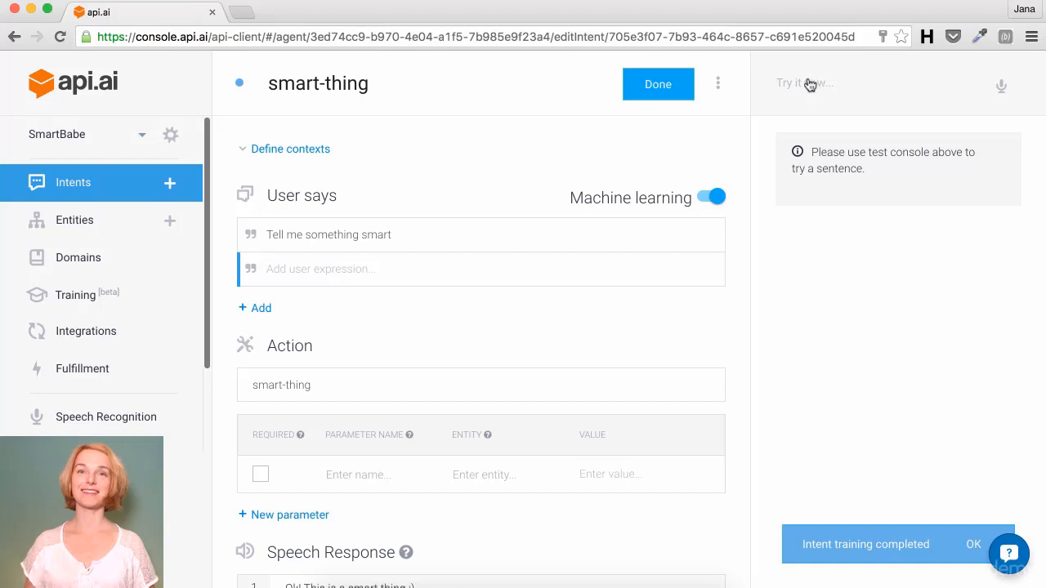
# Step: Test 'Tell me a smart thing' and check the JSON showing the smart-thing match, score 0.399
pyautogui.click(807, 82)
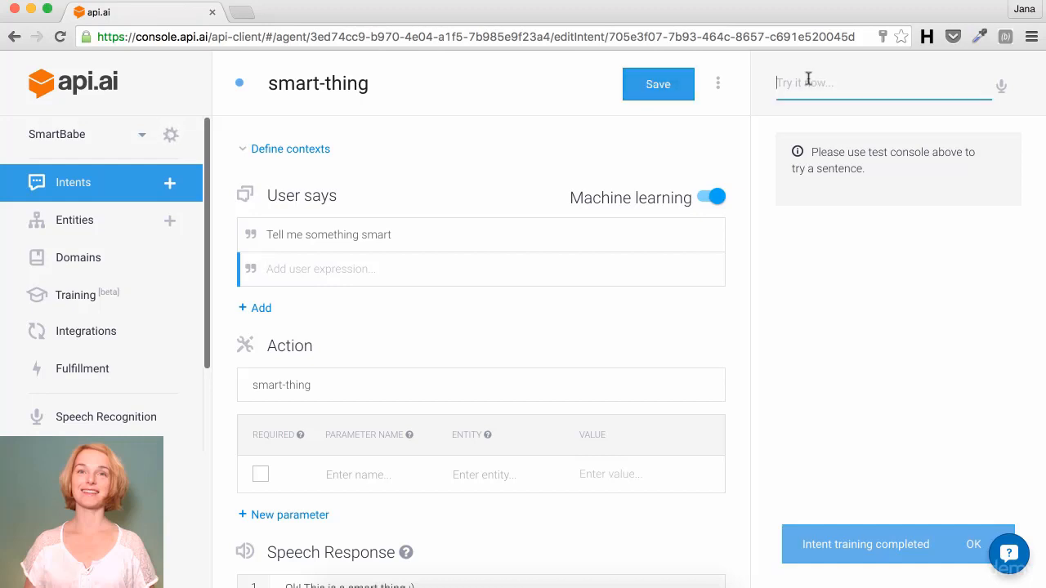
pyautogui.write('Tell')
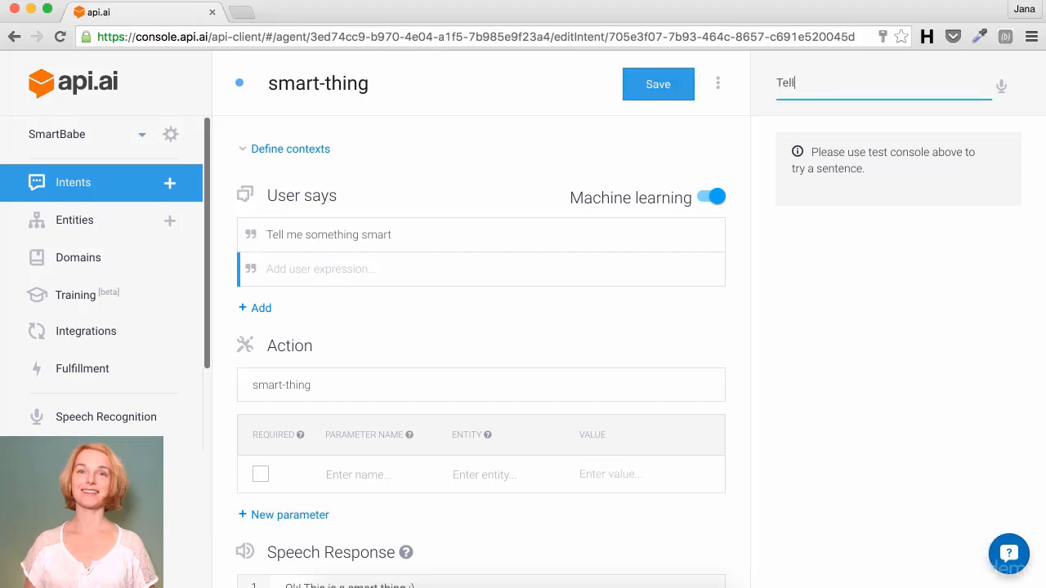
pyautogui.write(' me a smart thing')
pyautogui.press('Return')
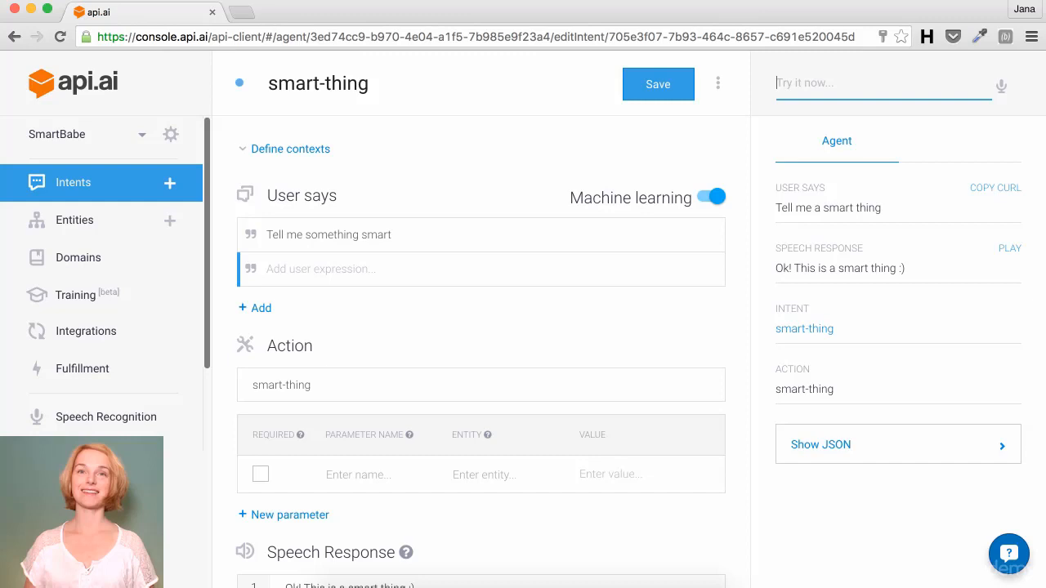
pyautogui.click(1003, 451)
pyautogui.scroll(-5, 1003, 454)
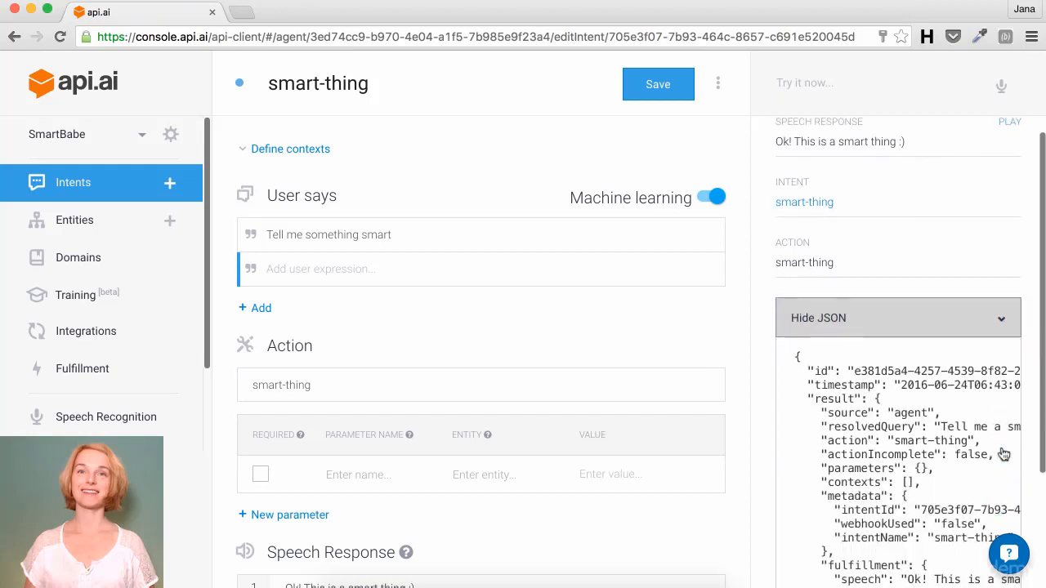
pyautogui.scroll(-2, 1004, 454)
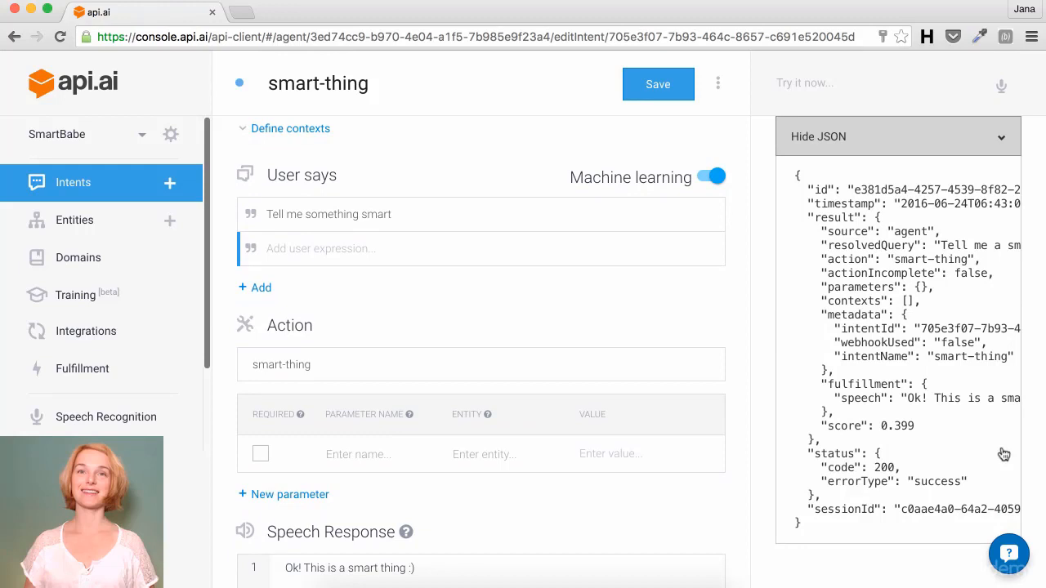
# Step: Send 'Tell me a smart thing' to SmartBabe in a Facebook page chat
pyautogui.click(242, 11)
pyautogui.press('super+v')
pyautogui.press('Return')
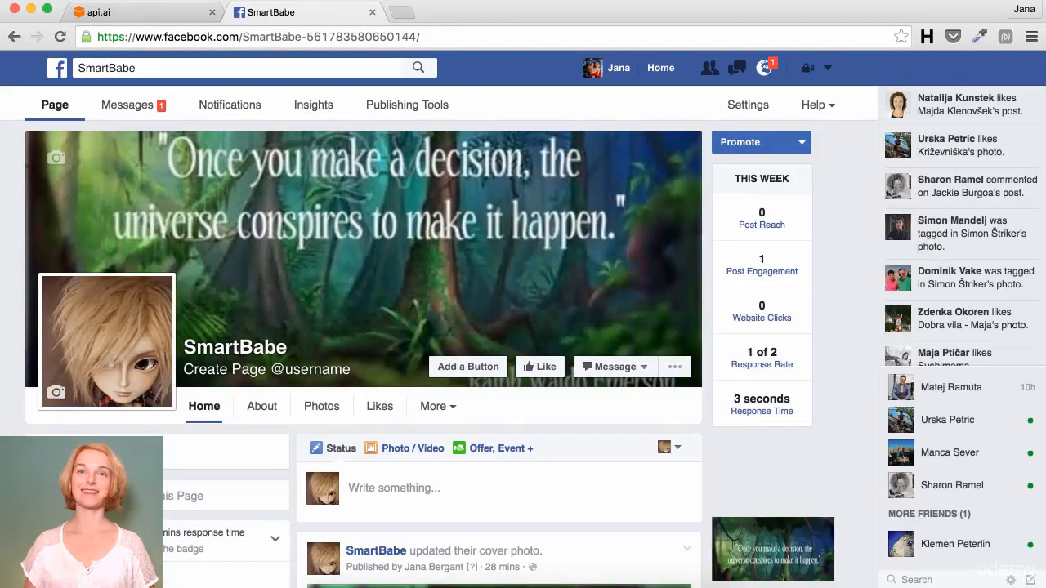
pyautogui.click(597, 368)
pyautogui.click(598, 368)
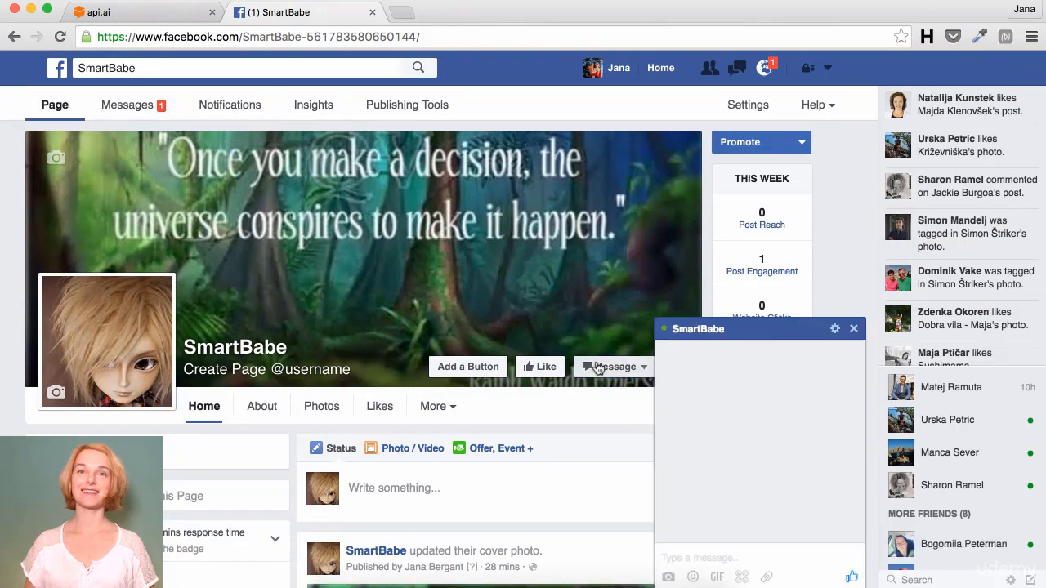
pyautogui.write('Tell me a smart')
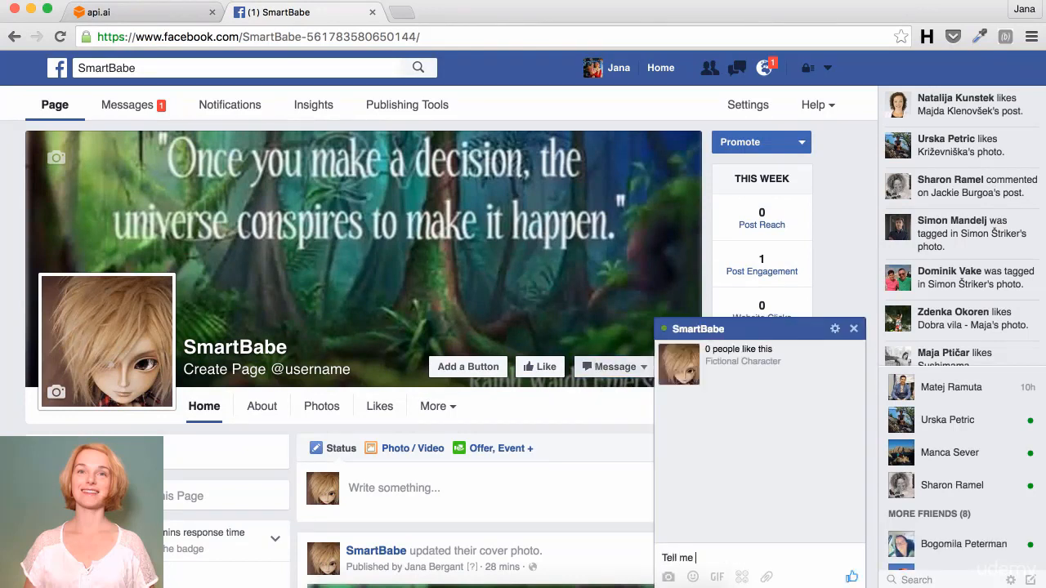
pyautogui.write(' thing')
pyautogui.press('Return')
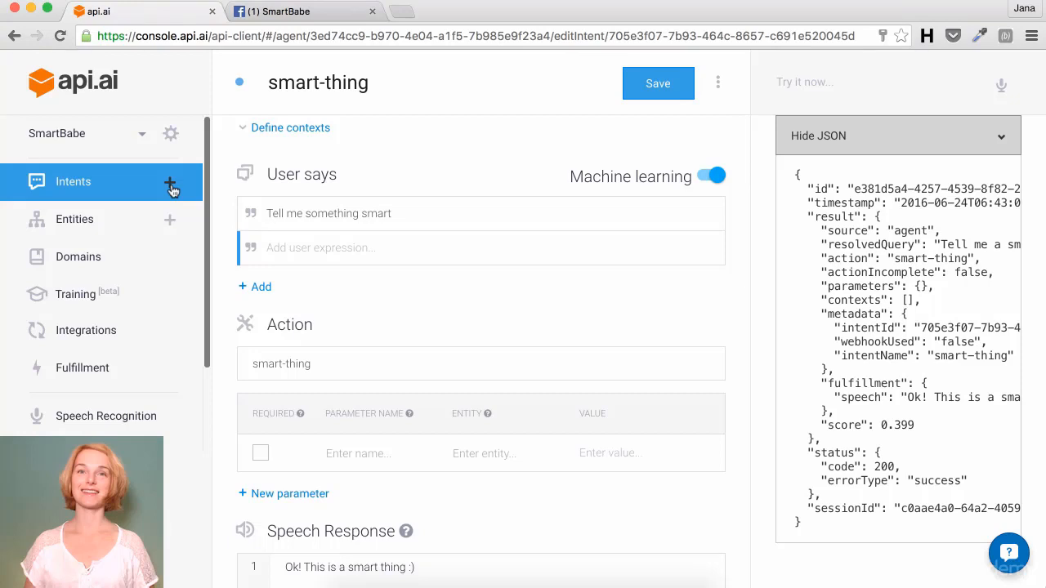
# Step: Start a new intent with the expression 'Can I use apps from the Mac App Store on more than one computer?'
pyautogui.click(170, 184)
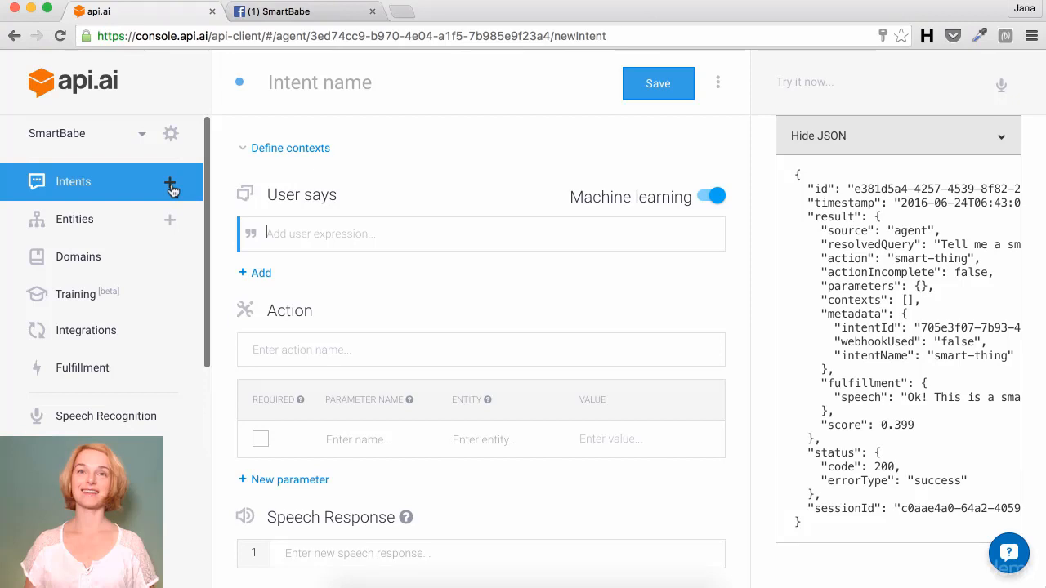
pyautogui.write('Can I')
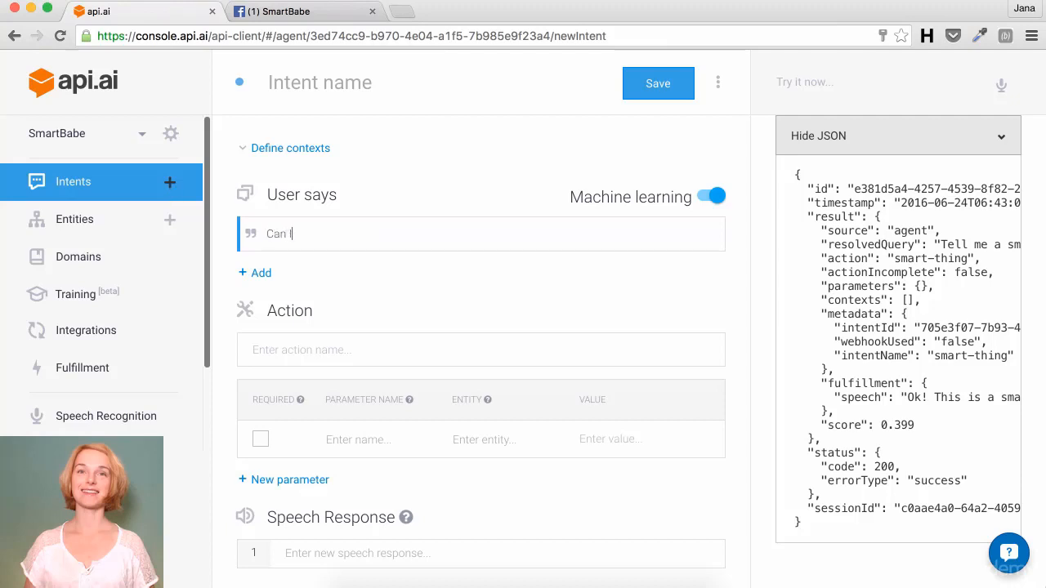
pyautogui.write(' use apps from the Mac App')
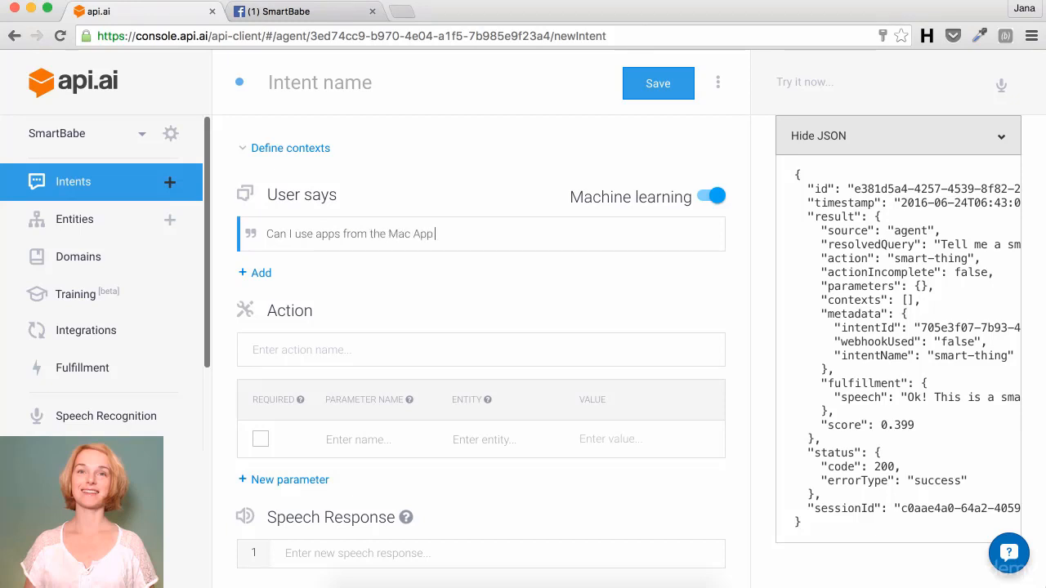
pyautogui.write(' Store on more than one computer?')
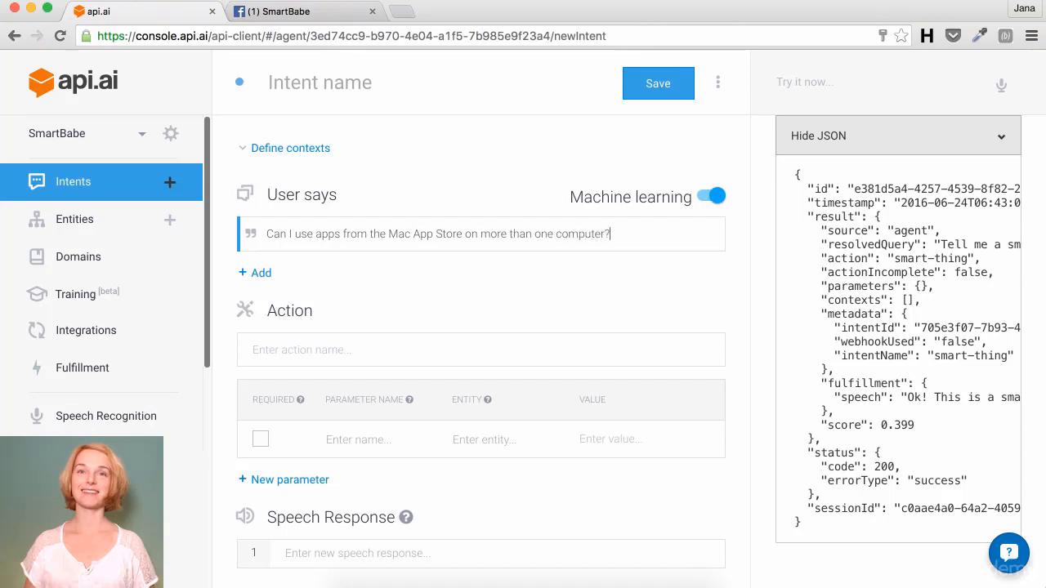
pyautogui.click(302, 84)
pyautogui.write('Can I use apps from the Mac App Store on more than one computer?')
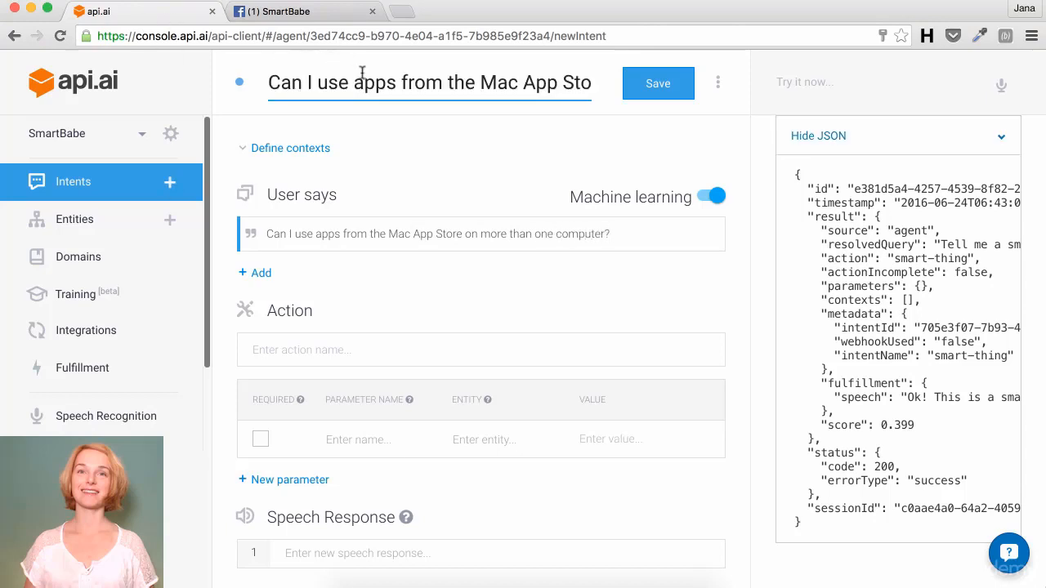
# Step: Name the intent faq-app-more-devices and set its action to faq-add-devices
pyautogui.tripleClick(303, 82)
pyautogui.write('fa')
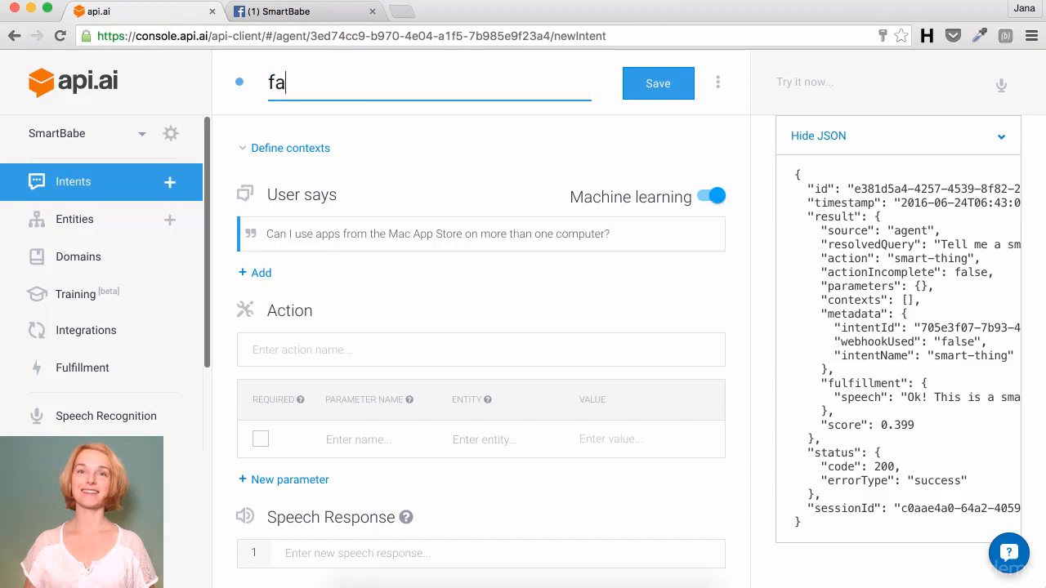
pyautogui.write('q-more-')
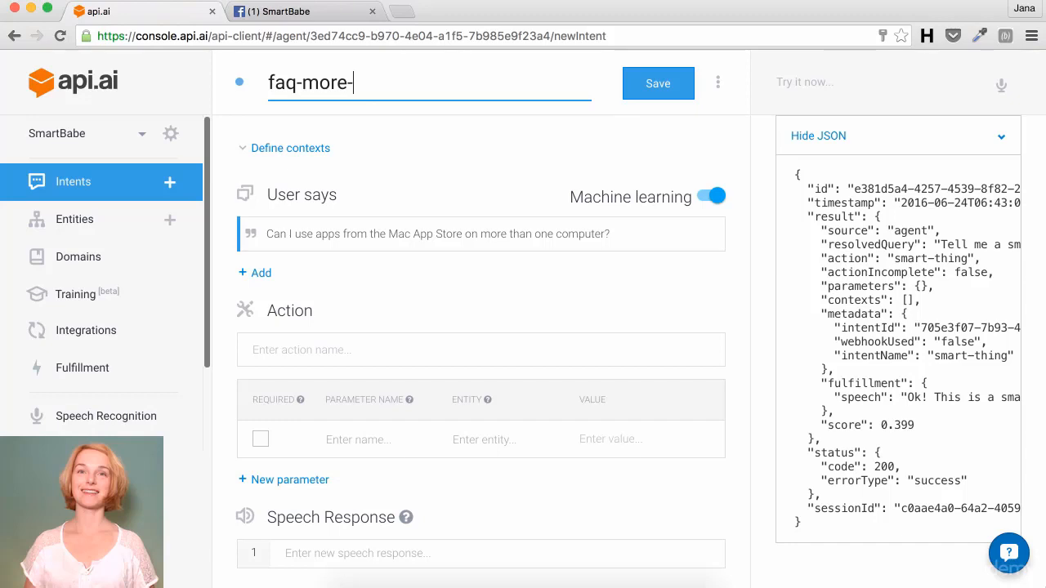
pyautogui.press('BackSpace')
pyautogui.press('BackSpace')
pyautogui.press('BackSpace')
pyautogui.press('BackSpace')
pyautogui.press('BackSpace')
pyautogui.press('BackSpace')
pyautogui.write('-app-mor')
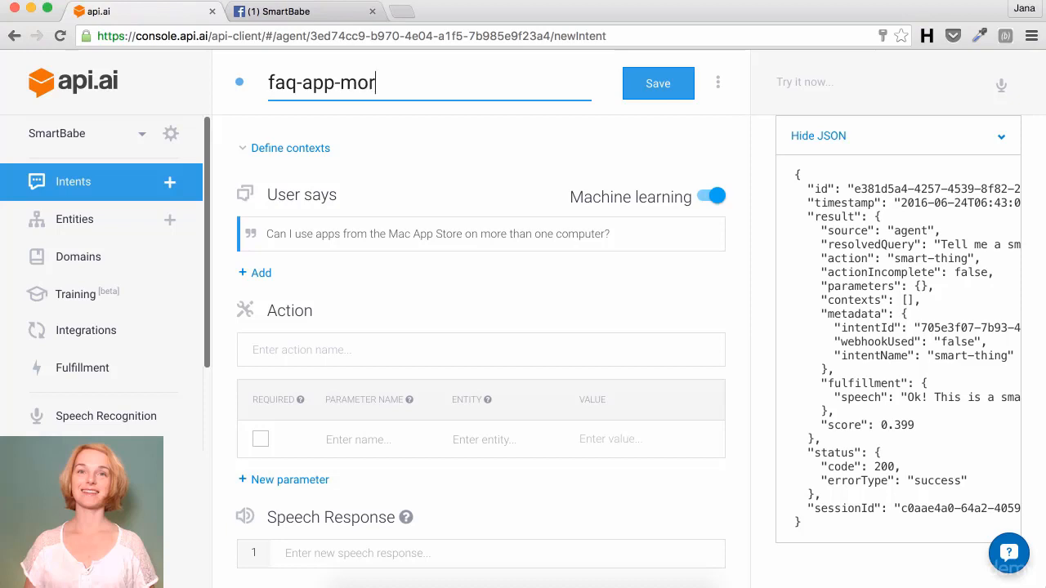
pyautogui.write('e-device')
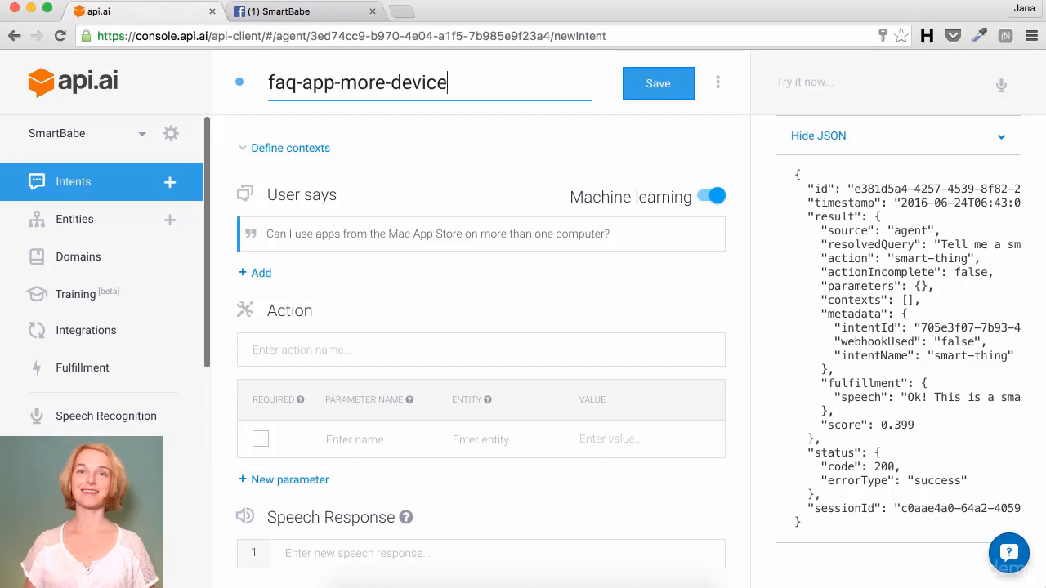
pyautogui.write('s')
pyautogui.click(337, 350)
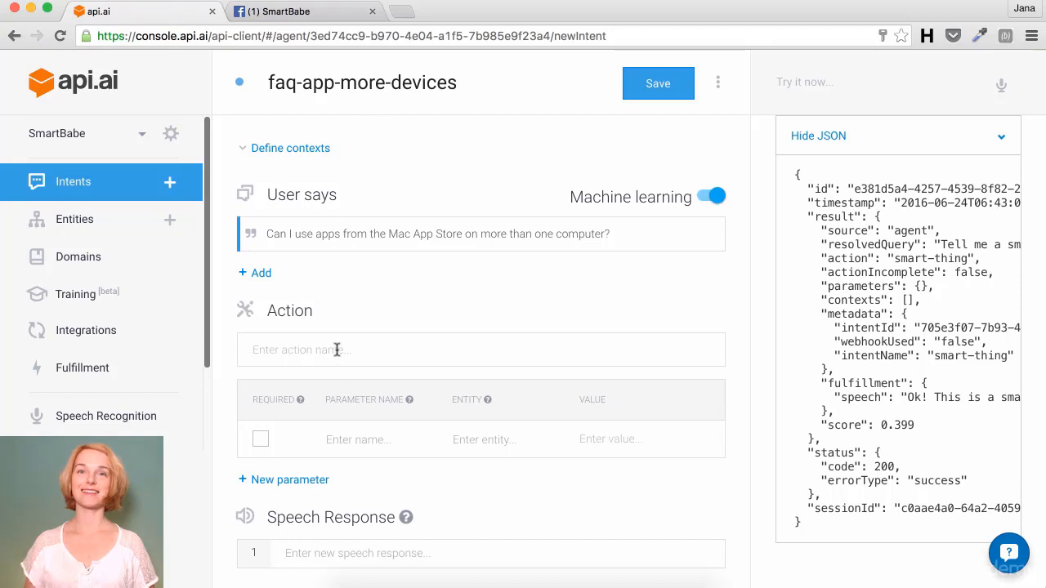
pyautogui.write('faq-add-device')
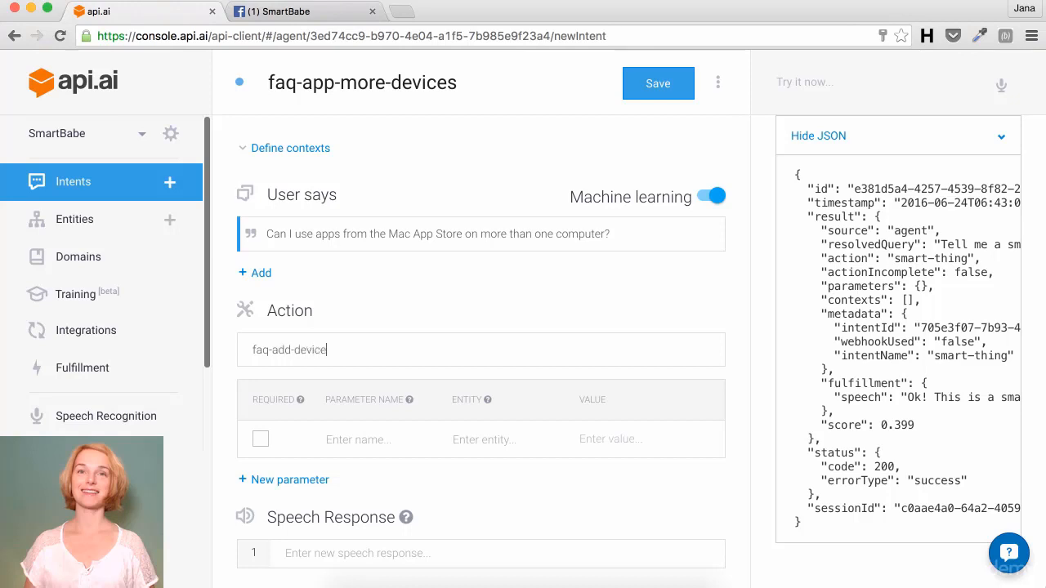
pyautogui.write('s')
pyautogui.scroll(-1, 331, 534)
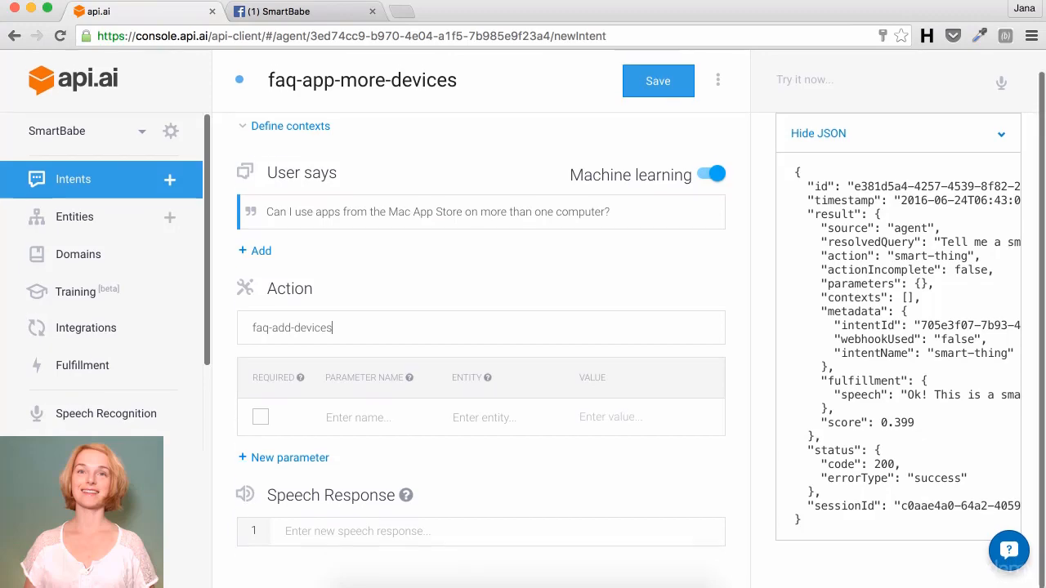
# Step: Add the response 'Apps from the Mac App Store may be used on any Macs that you own or control for your personal use.'
pyautogui.click(332, 534)
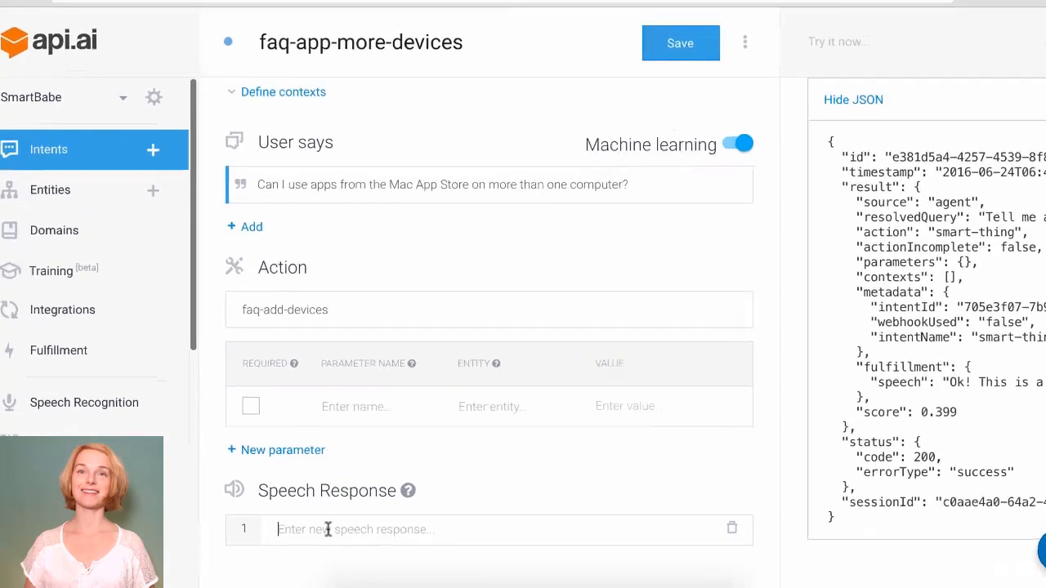
pyautogui.write('Ap')
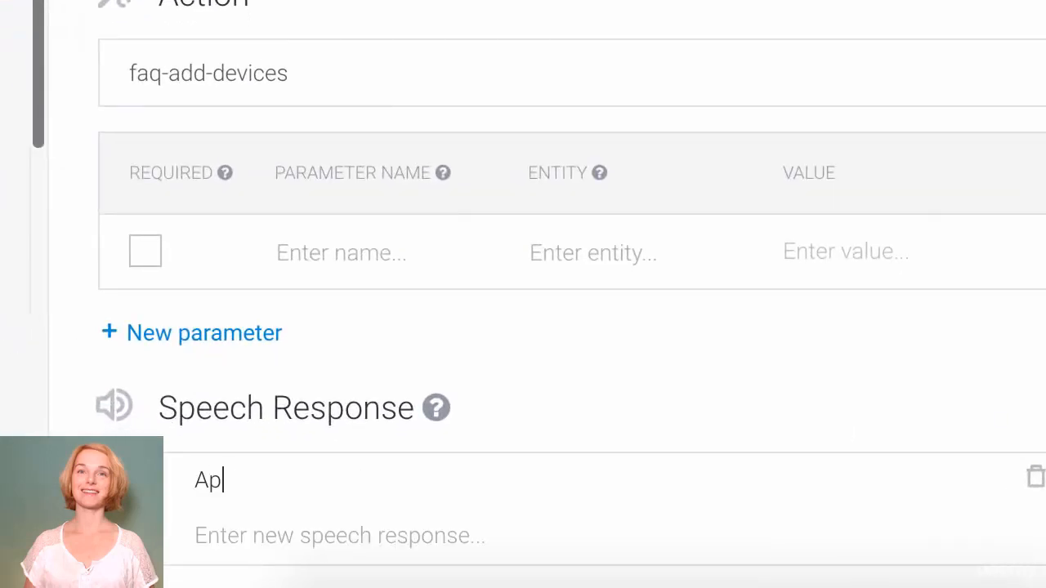
pyautogui.write('ps from the Ma')
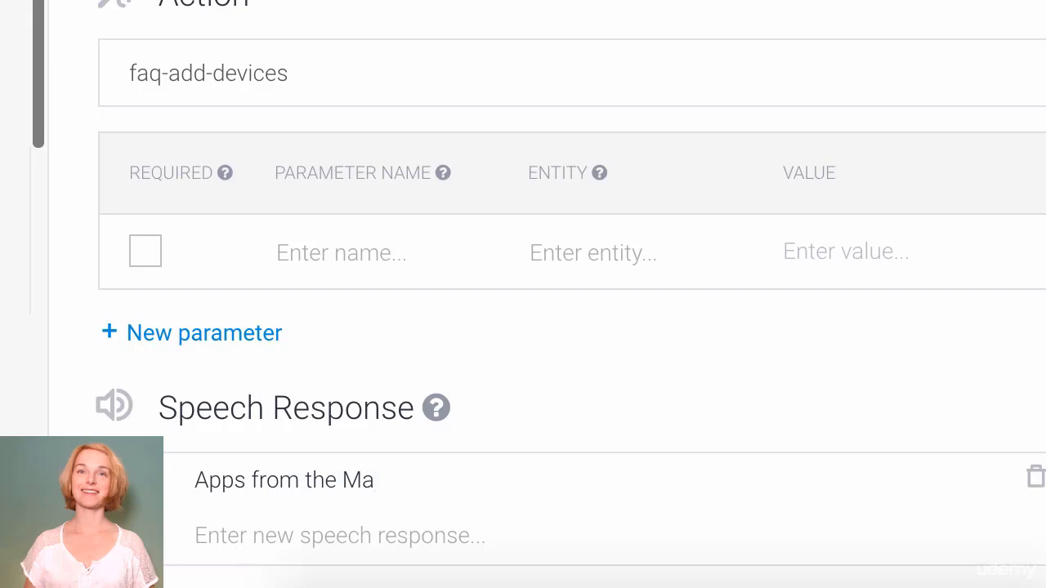
pyautogui.write('c App Store')
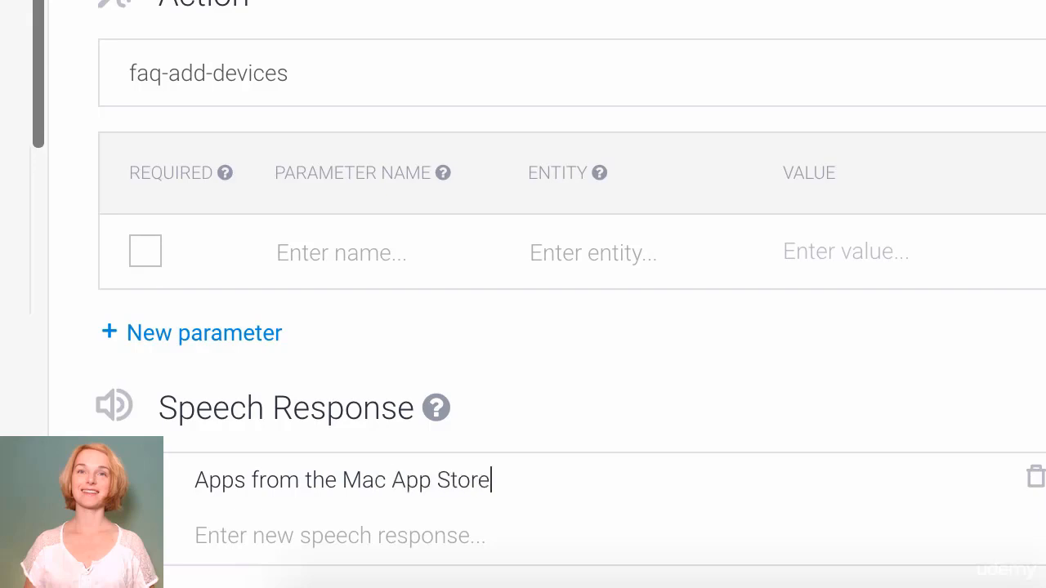
pyautogui.write(' may be used on any')
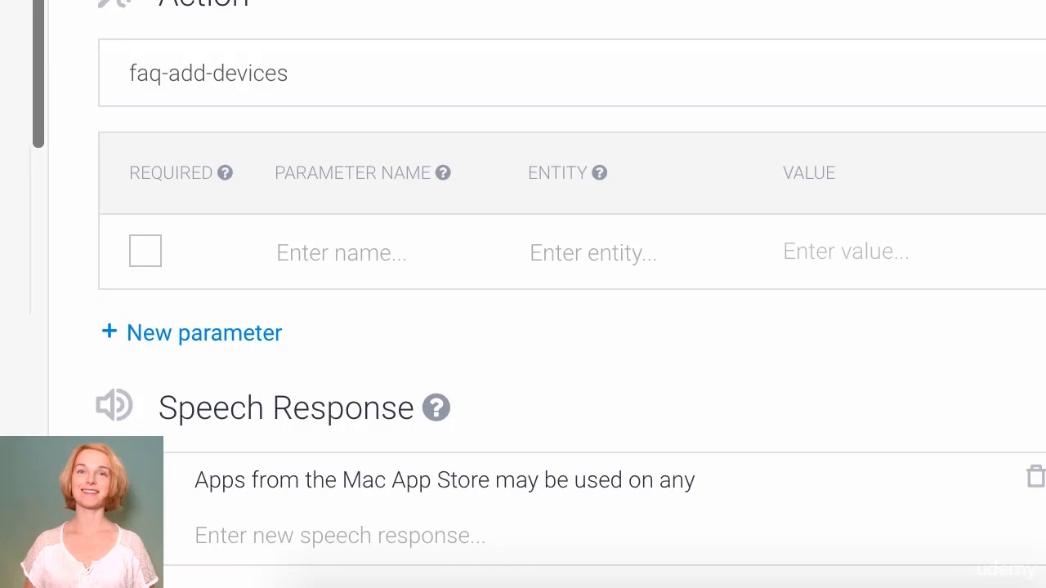
pyautogui.write(' Macs')
pyautogui.write('tha')
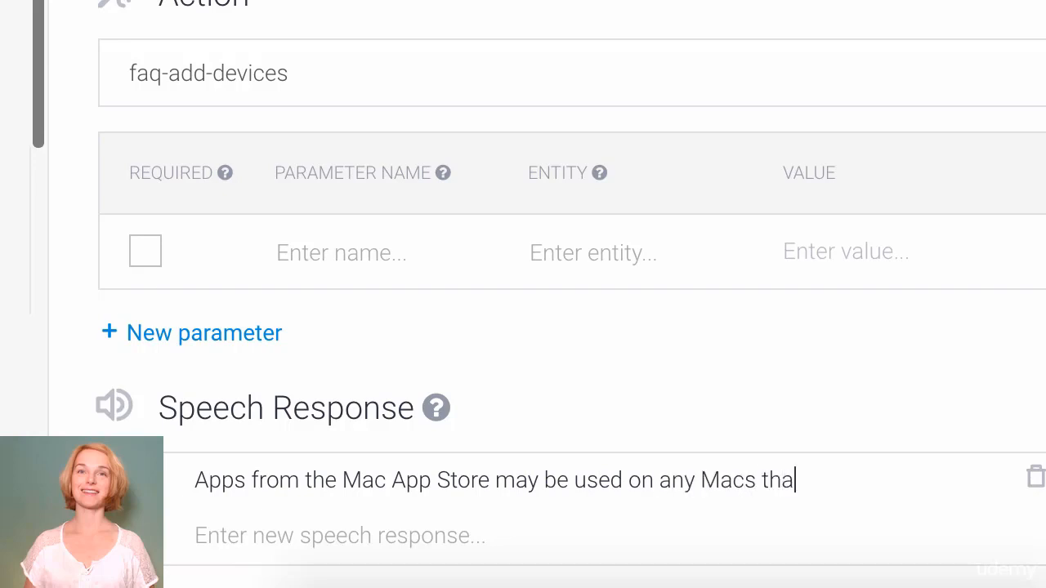
pyautogui.write('t you own')
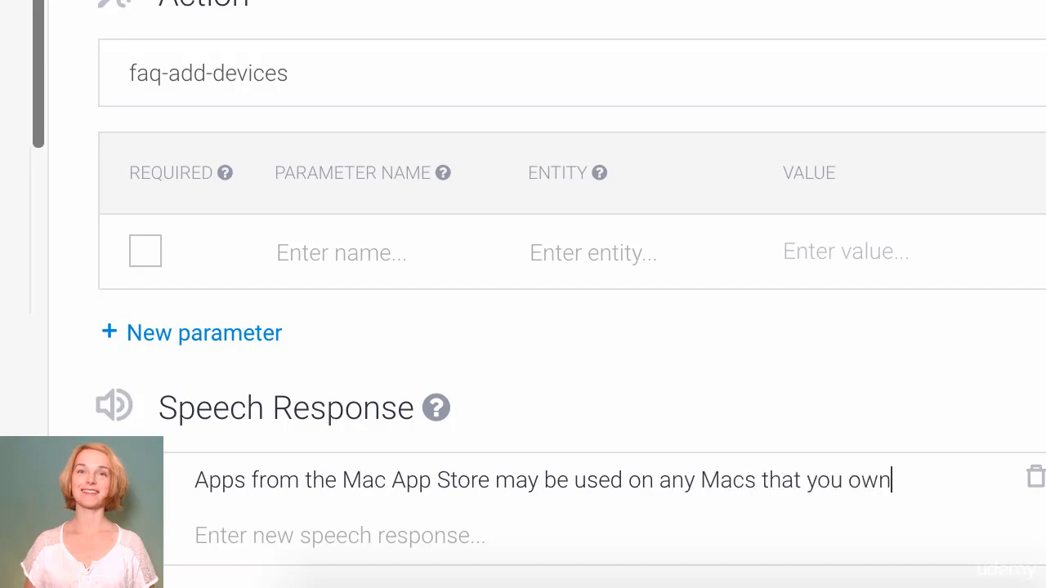
pyautogui.write(' or control')
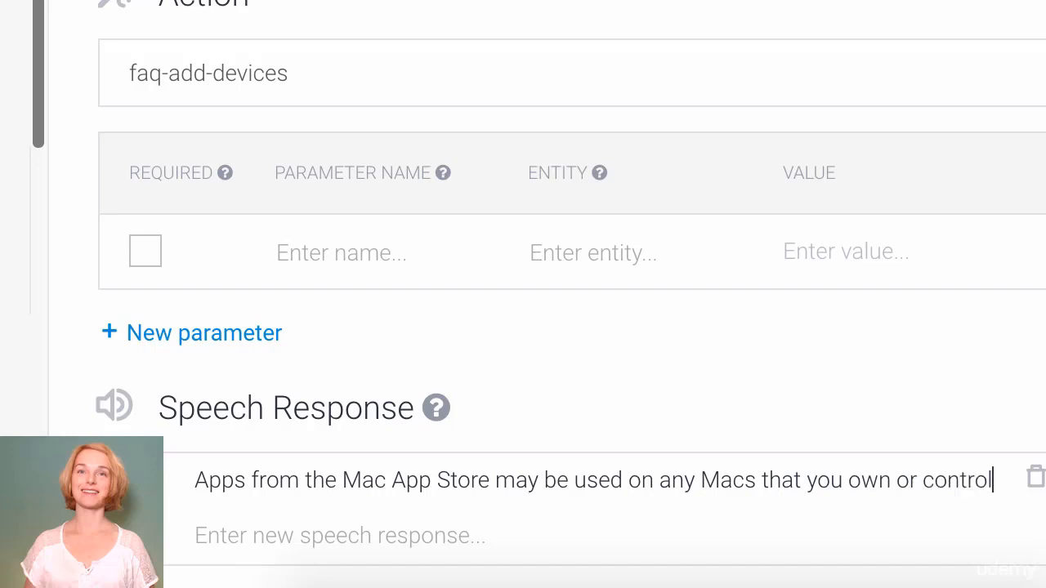
pyautogui.write(' for yo')
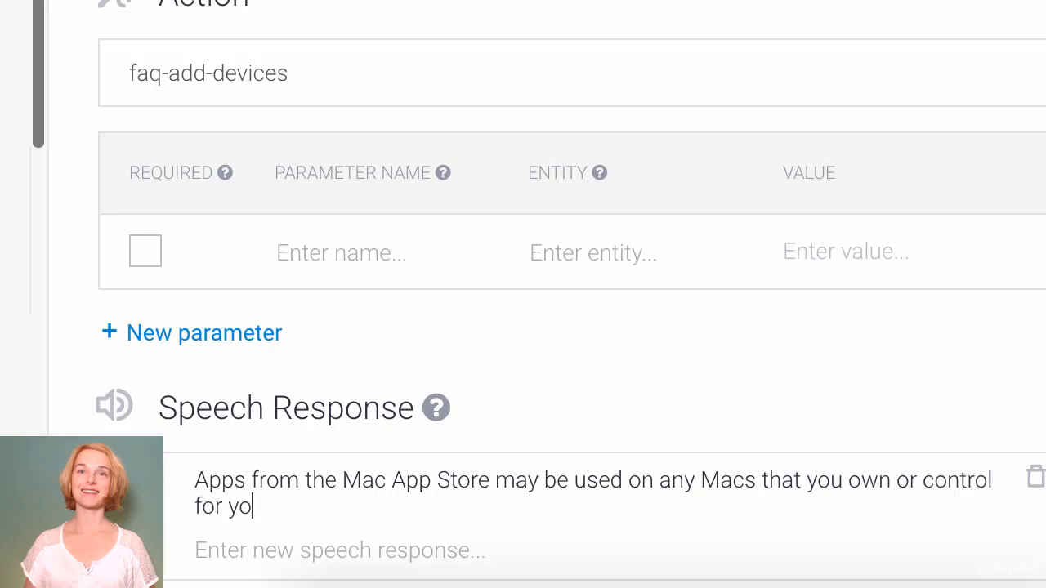
pyautogui.write('ur personal use.')
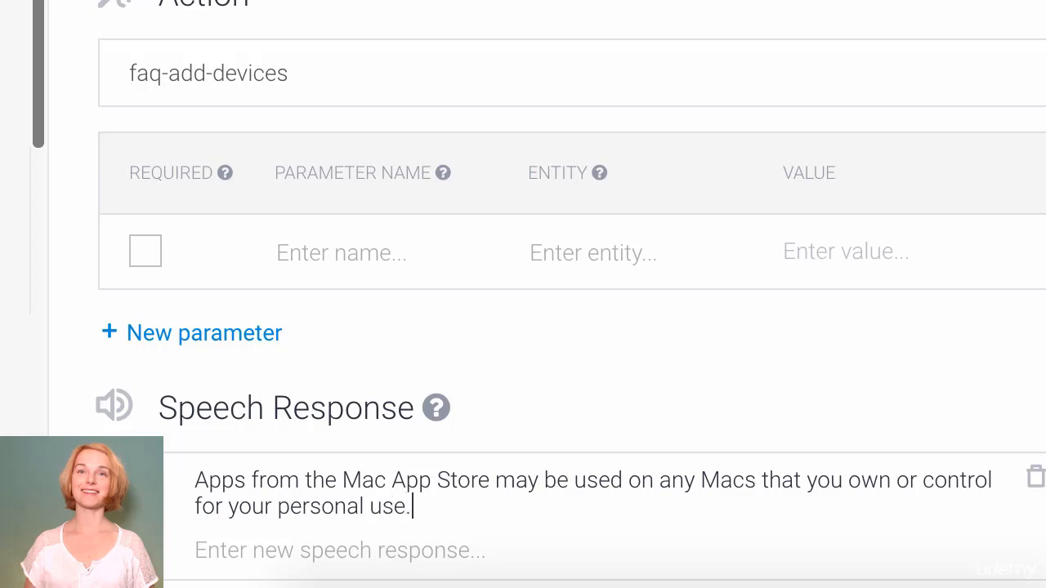
pyautogui.press('Return')
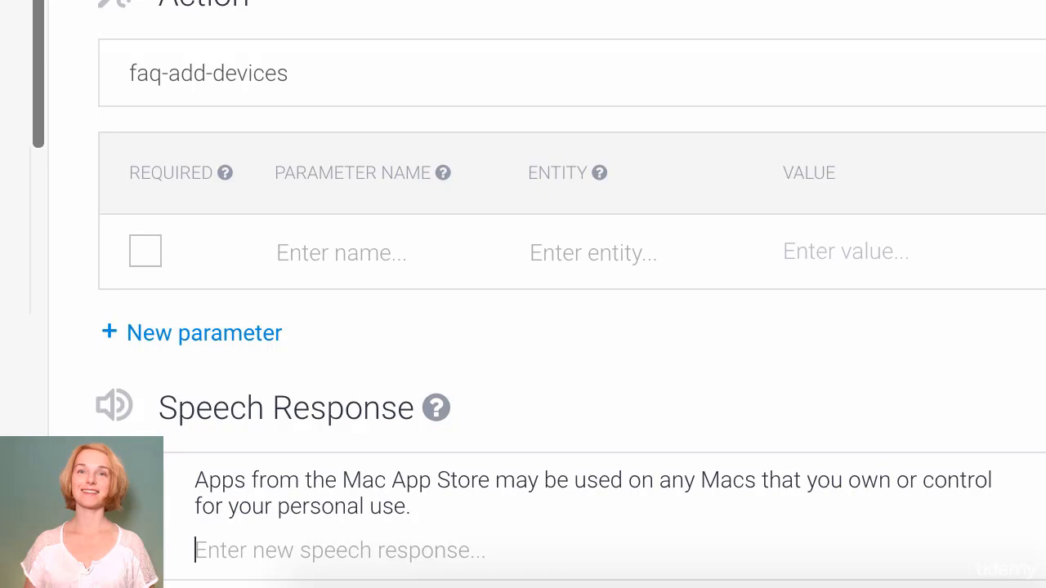
# Step: Add expressions 'On what devices can I use the app I downloaded?' and 'Can I use an app on all of my devices?', then save
pyautogui.click(190, 28)
pyautogui.click(280, 245)
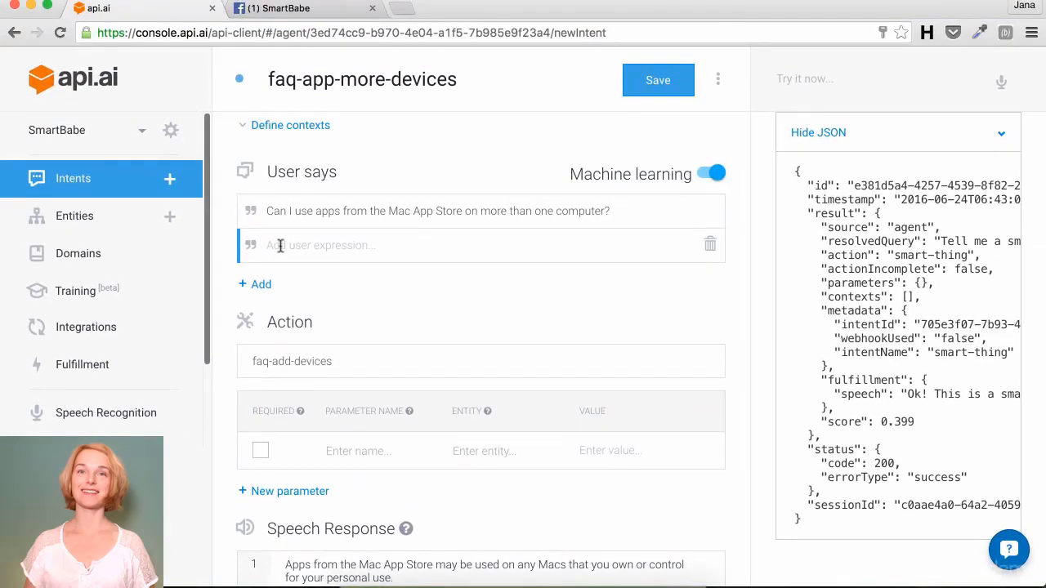
pyautogui.write('On what')
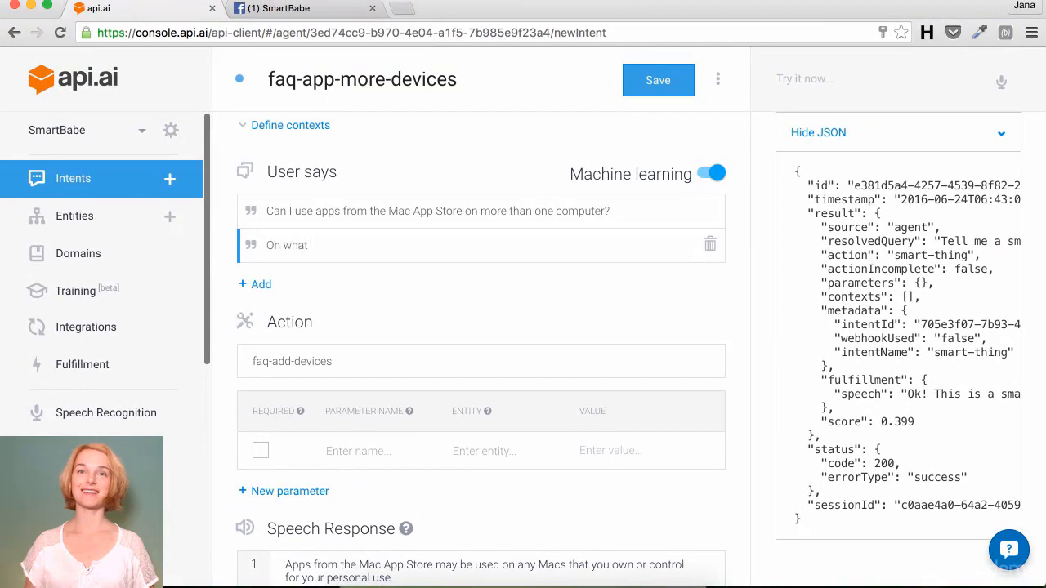
pyautogui.write(' devices can I use the ap')
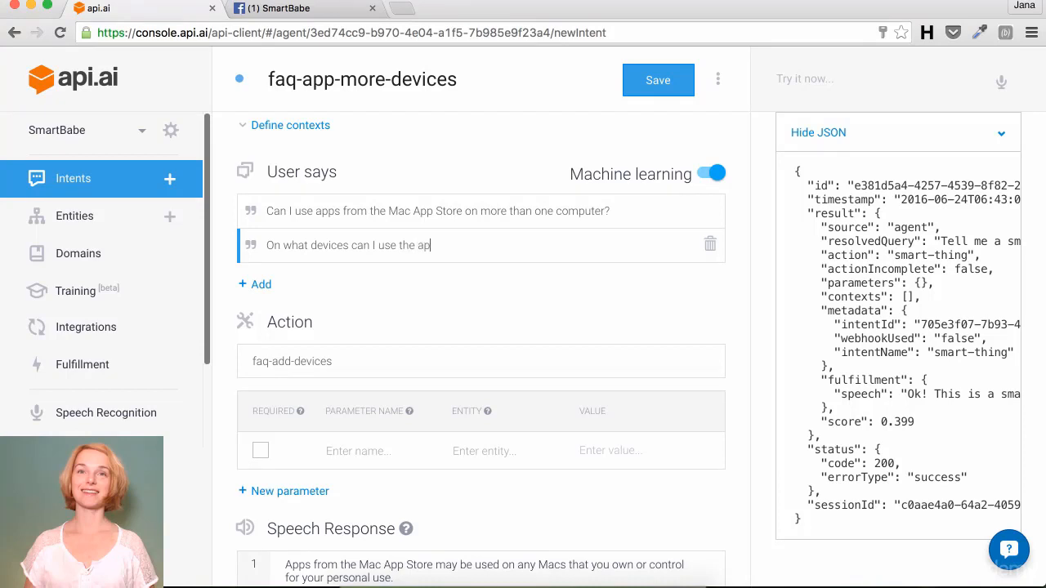
pyautogui.write('p I downloaded?')
pyautogui.press('Return')
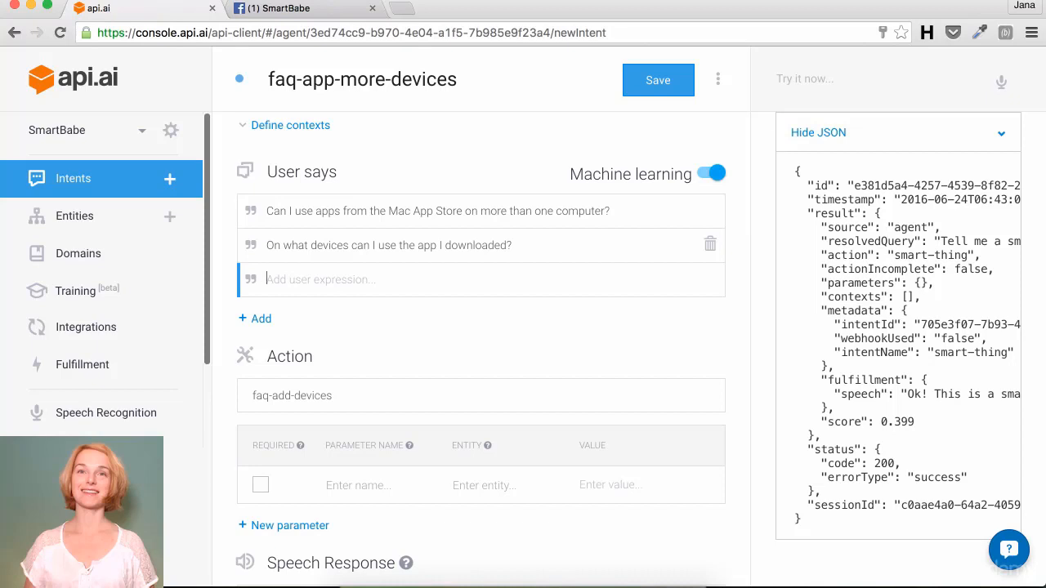
pyautogui.write('Can I use an app on all')
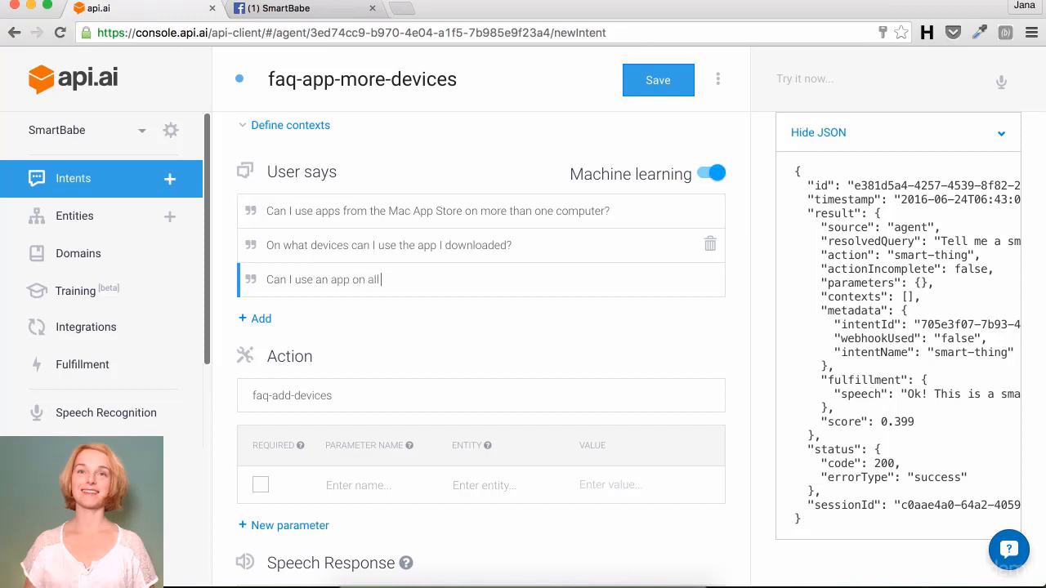
pyautogui.write(' of my devices?')
pyautogui.press('Return')
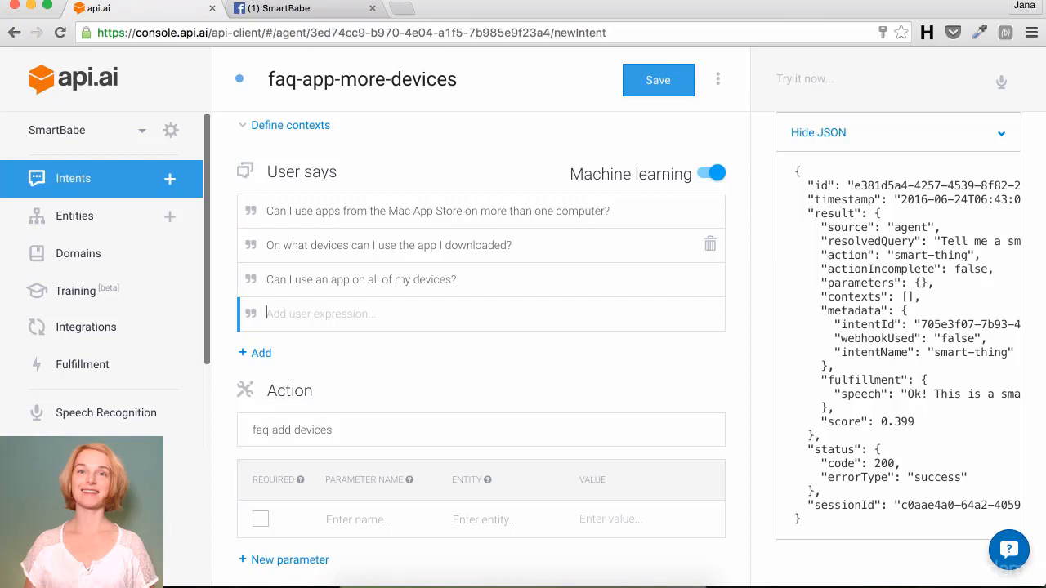
pyautogui.scroll(-3, 630, 140)
pyautogui.click(656, 82)
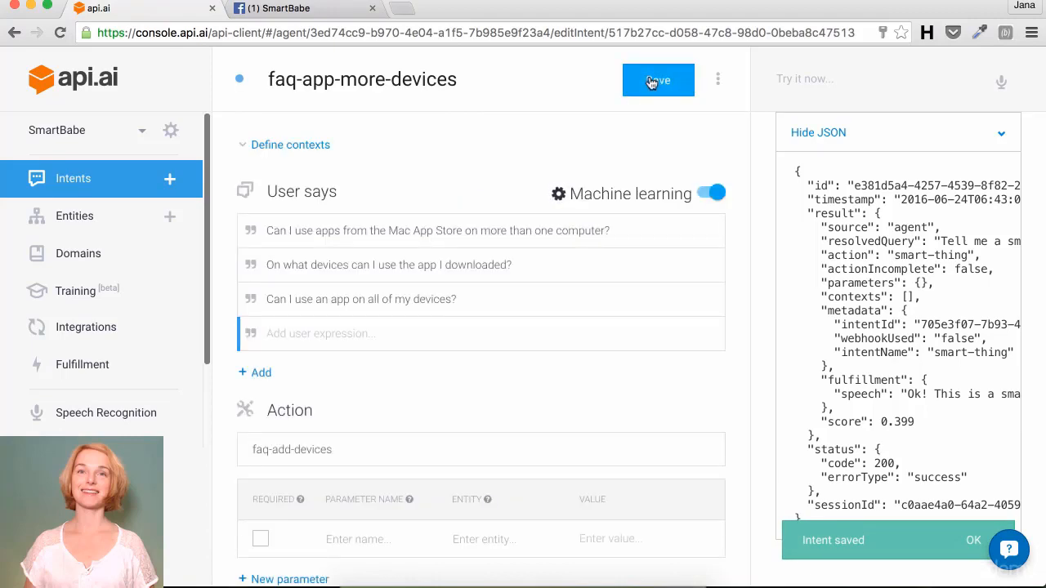
# Step: Test 'Can I have app on all of my devices?' and confirm it matches faq-app-more-devices
pyautogui.click(828, 85)
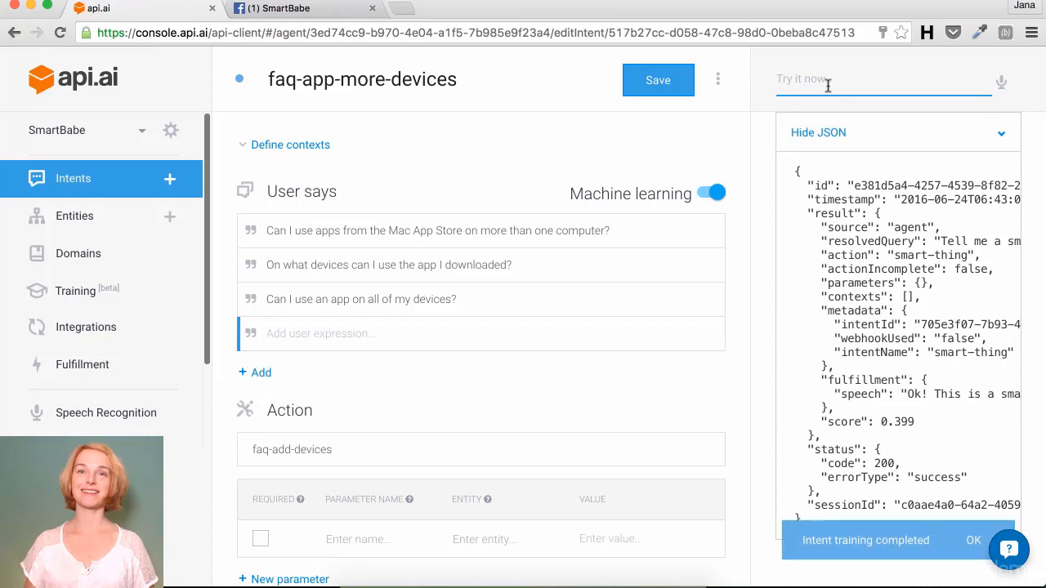
pyautogui.click(828, 85)
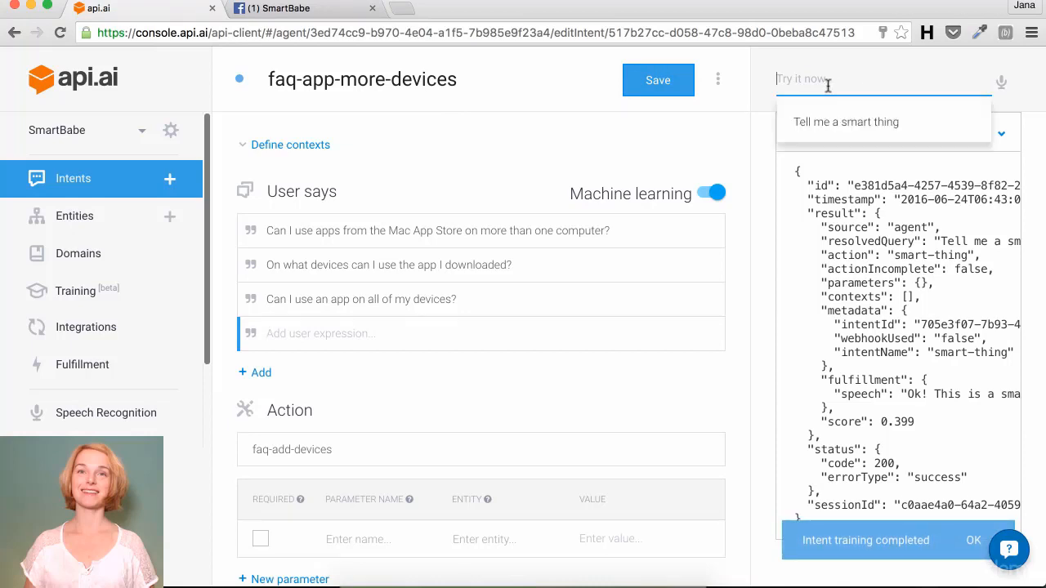
pyautogui.write('Can I have')
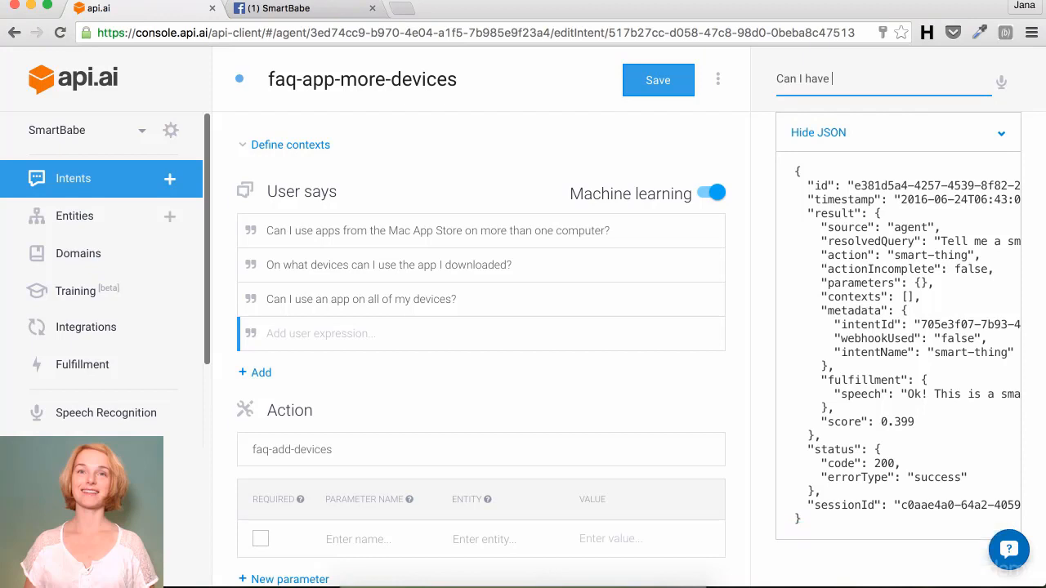
pyautogui.write(' app on all of my devic')
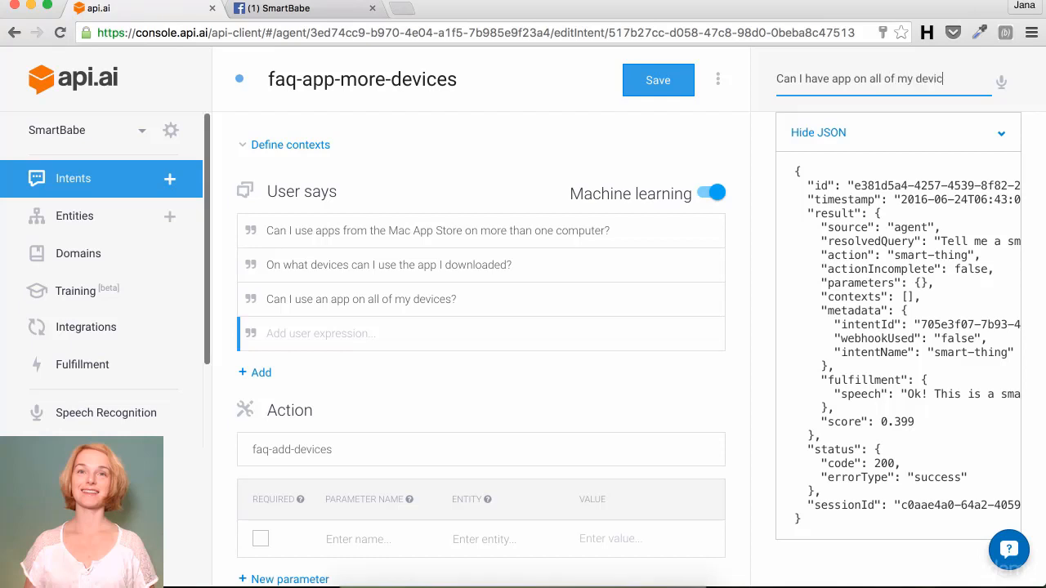
pyautogui.write('es?')
pyautogui.press('Return')
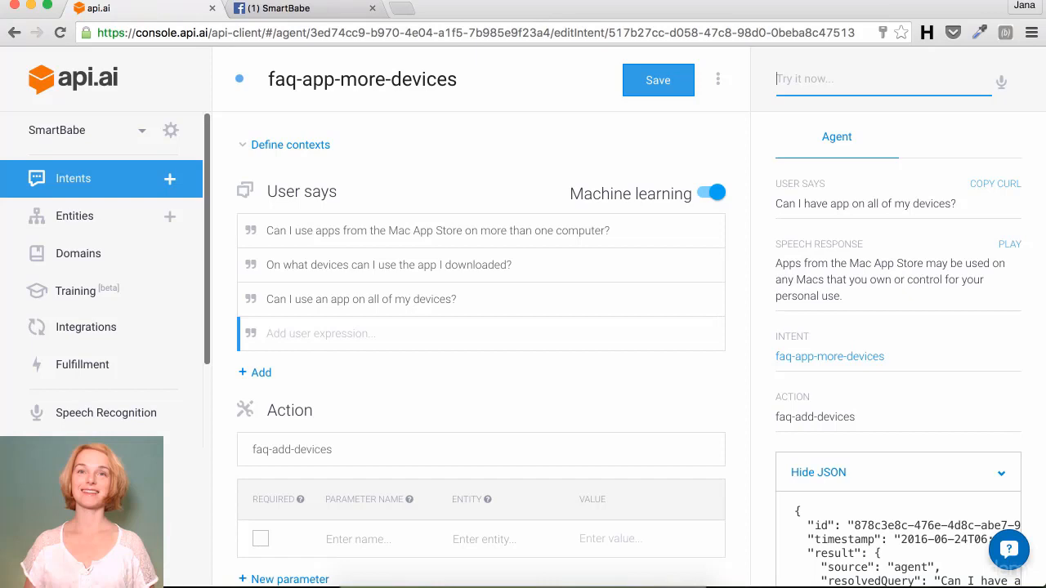
pyautogui.scroll(-3, 661, 277)
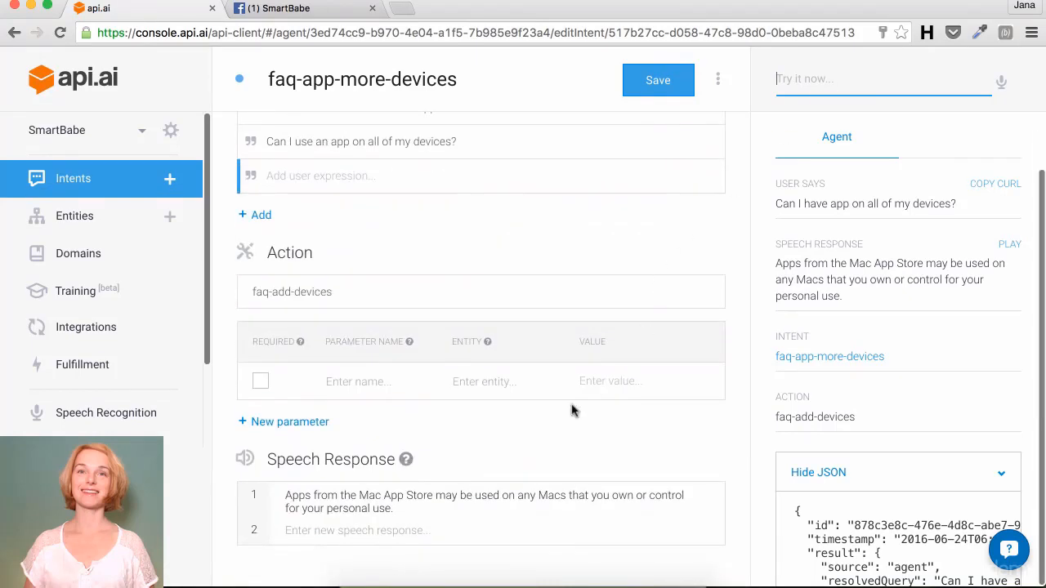
pyautogui.click(413, 532)
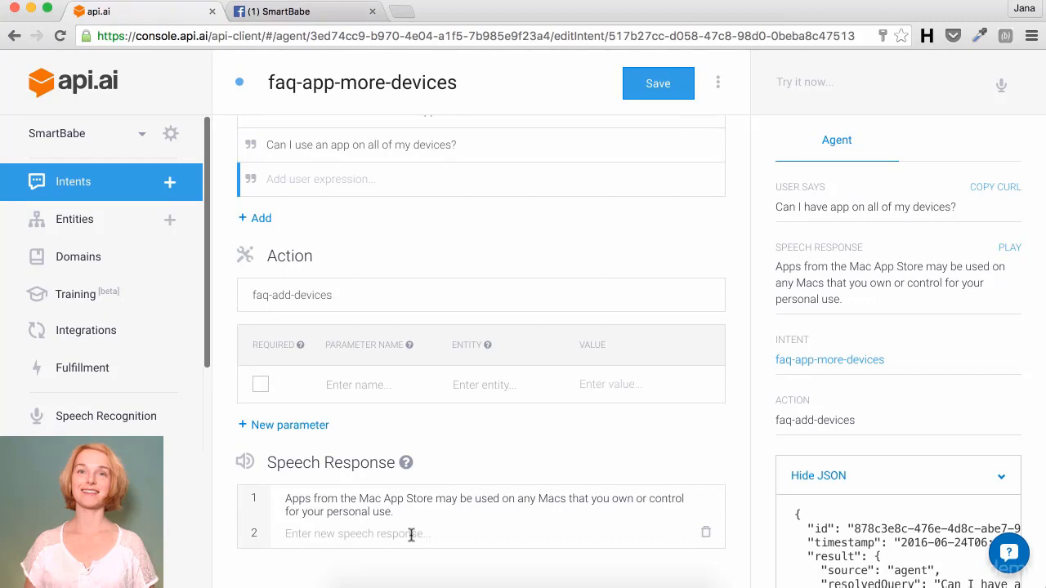
# Step: Add the response 'You can use the app from Mac store on any device you have. No problem.' and save
pyautogui.click(411, 533)
pyautogui.write('You ')
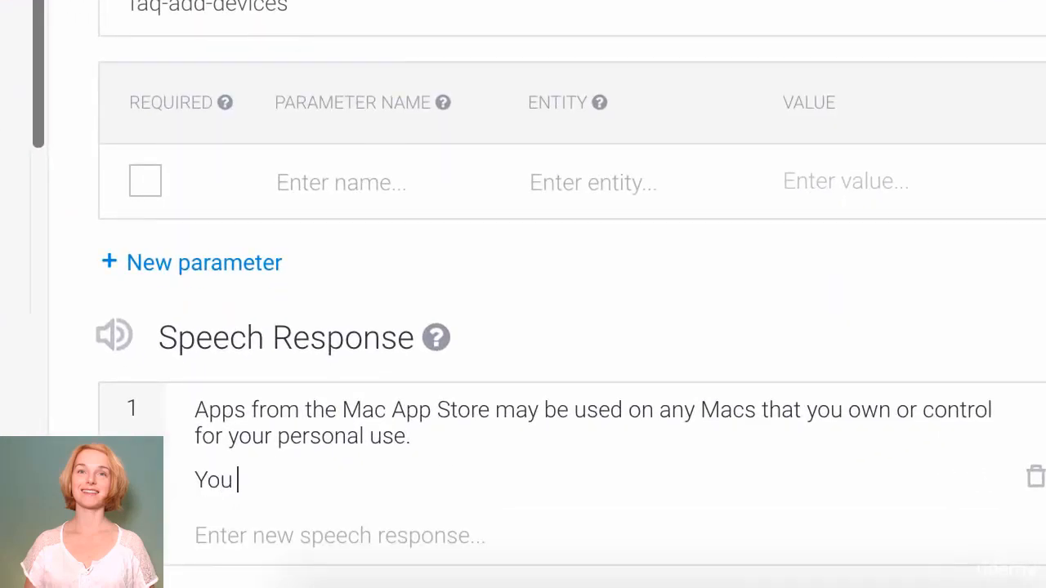
pyautogui.write('can use th')
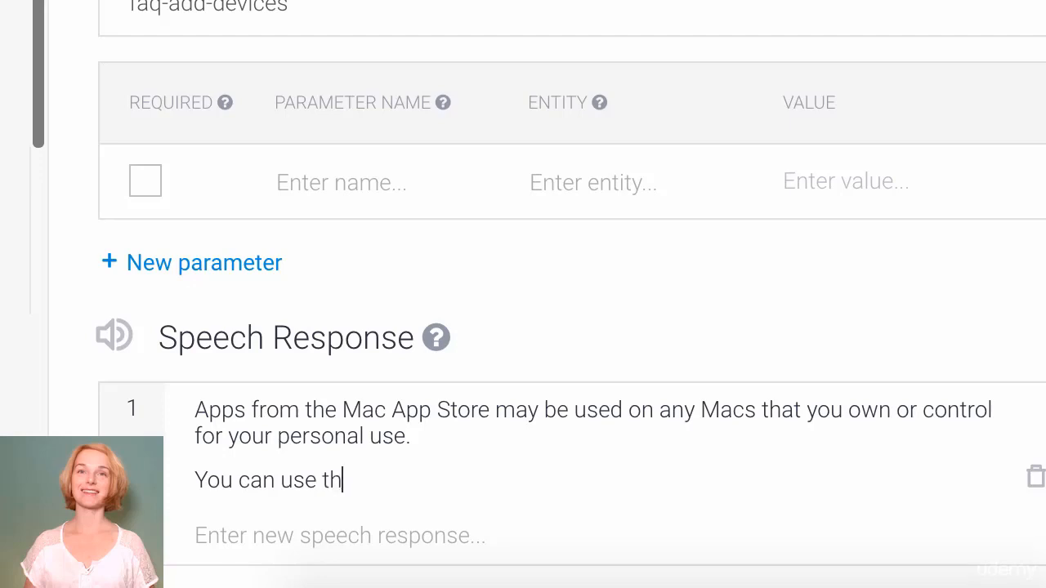
pyautogui.write('e app from Mac store ')
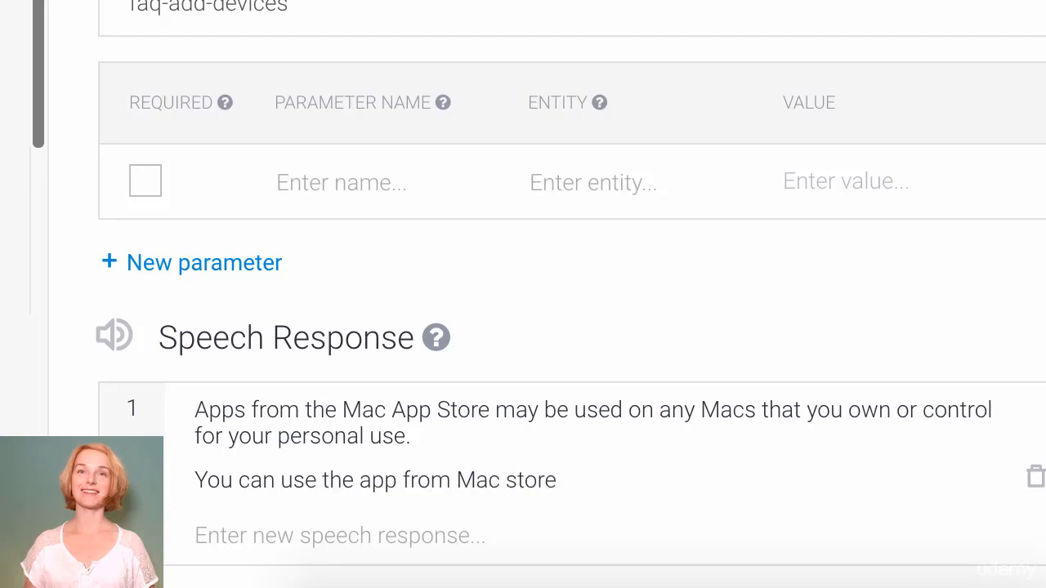
pyautogui.write('on any de')
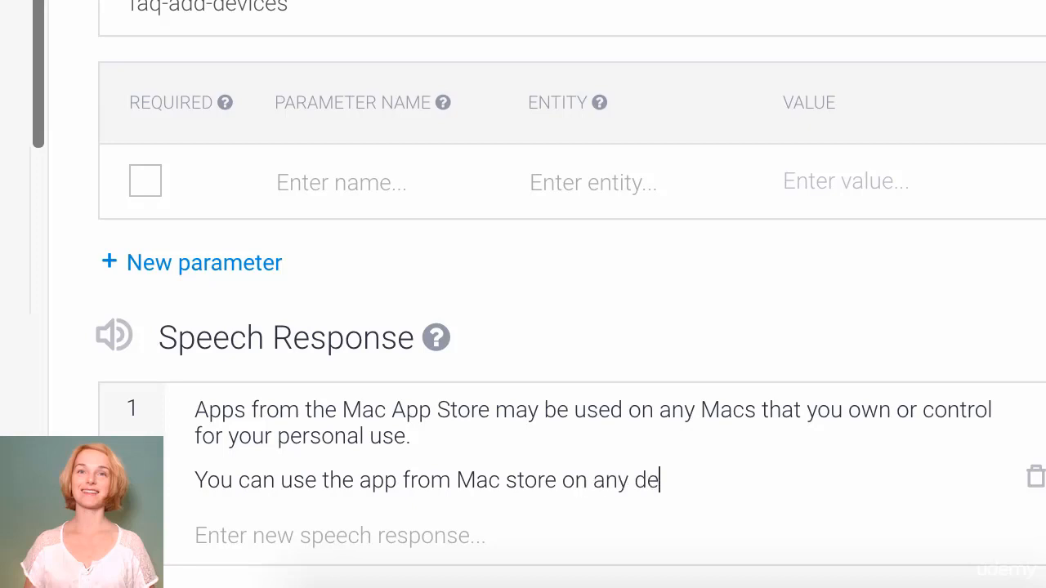
pyautogui.write('vice you hav')
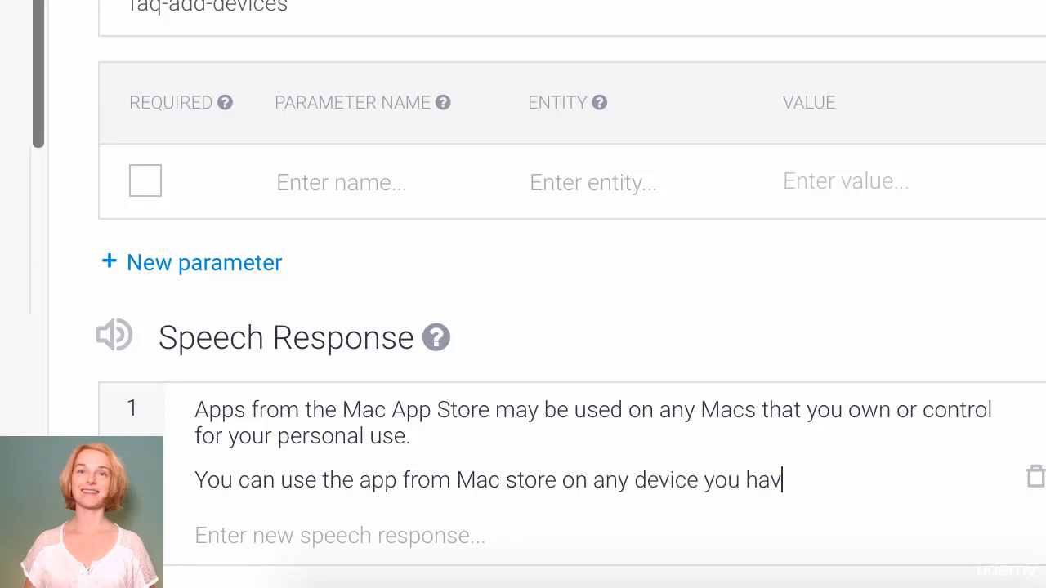
pyautogui.write('e. No problem')
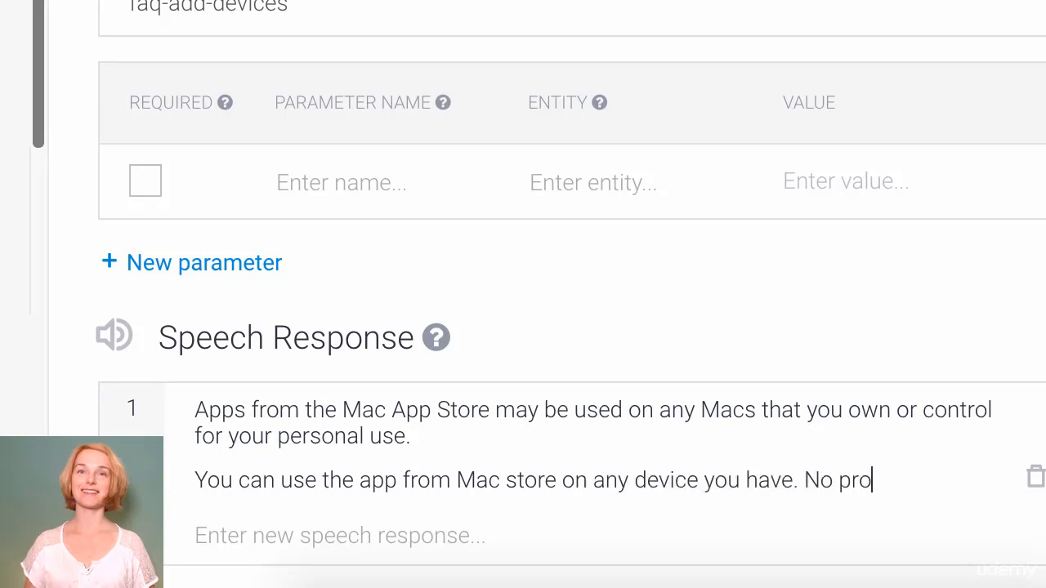
pyautogui.write('.')
pyautogui.press('Return')
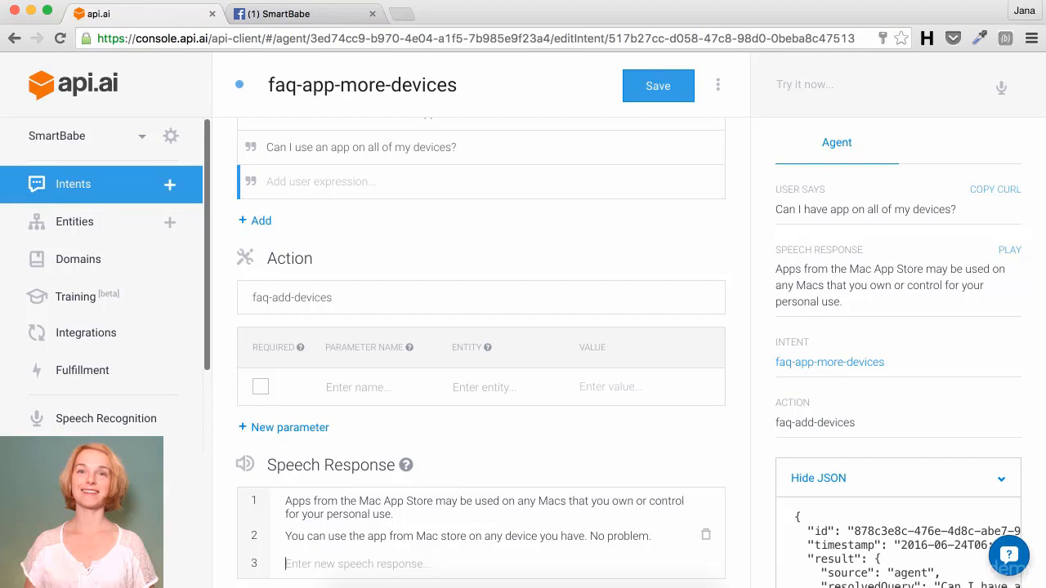
pyautogui.click(660, 86)
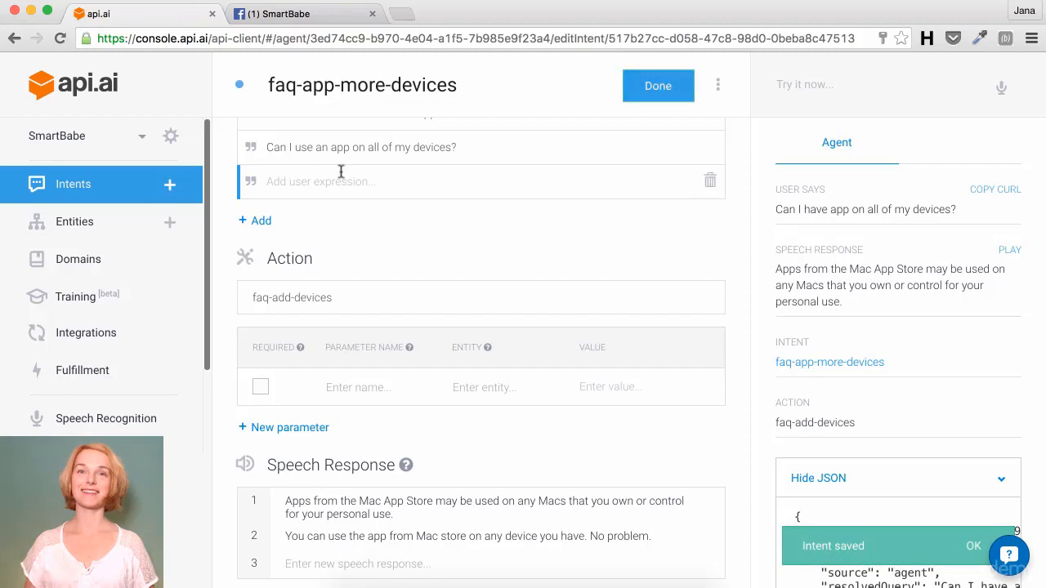
# Step: Create a new intent named faq-delivery-time
pyautogui.click(172, 188)
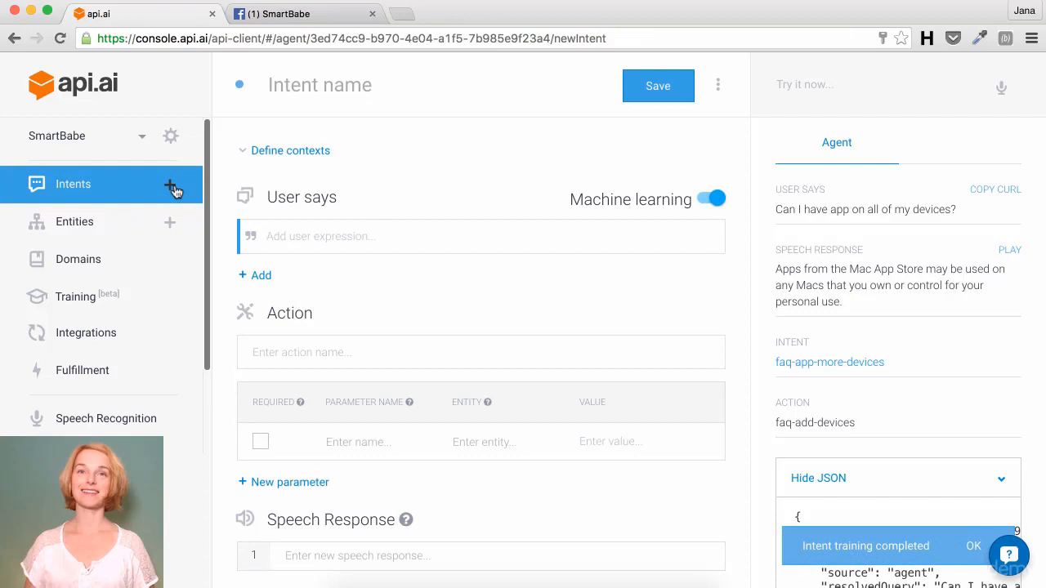
pyautogui.click(279, 86)
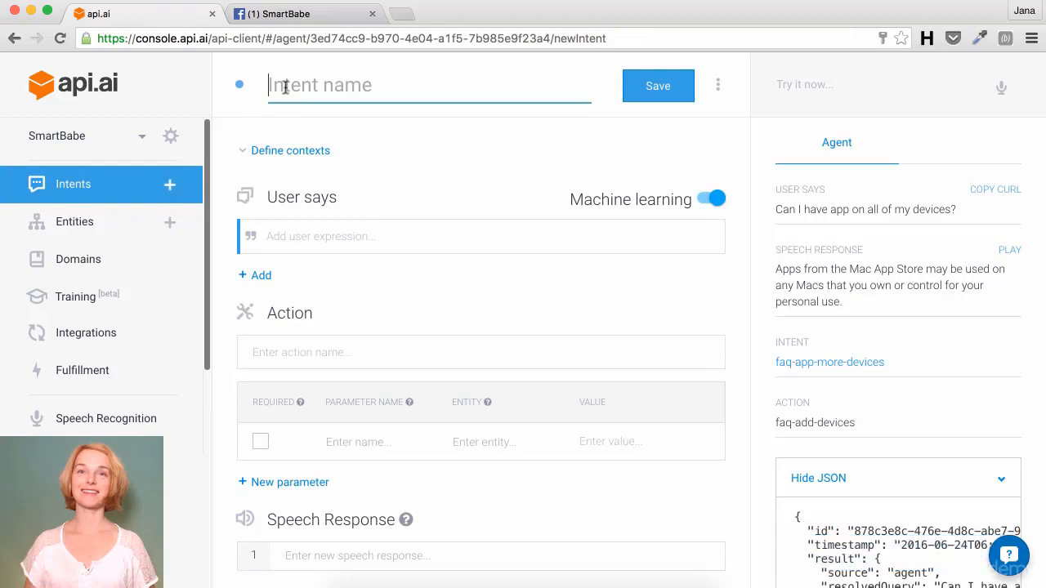
pyautogui.write('faq-de')
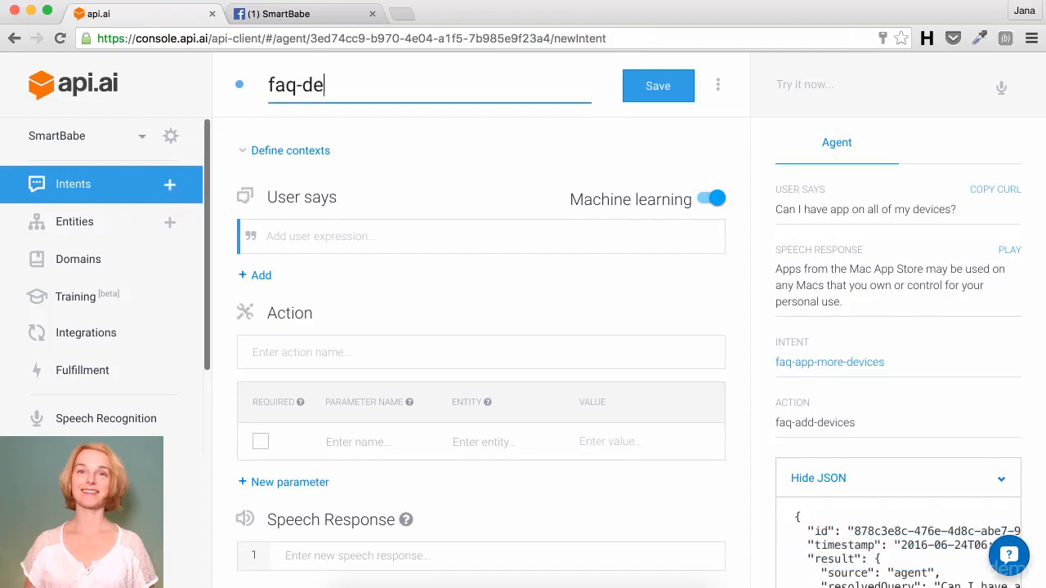
pyautogui.write('livery-time')
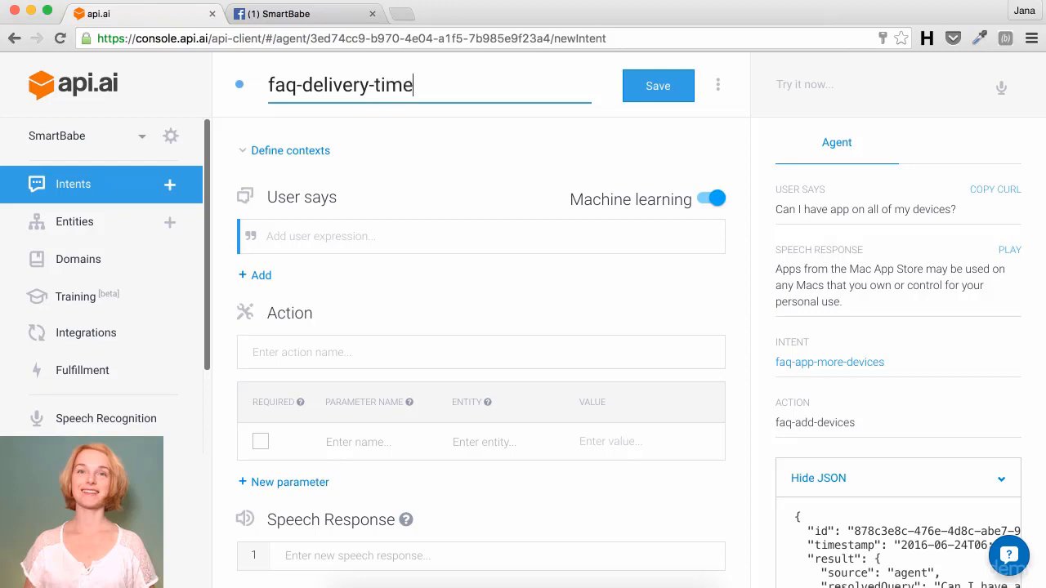
# Step: Add expressions 'When will my mac be delivered?', 'When is the delivery time?' and 'When will you deliver the headphones I ordered?'
pyautogui.click(316, 242)
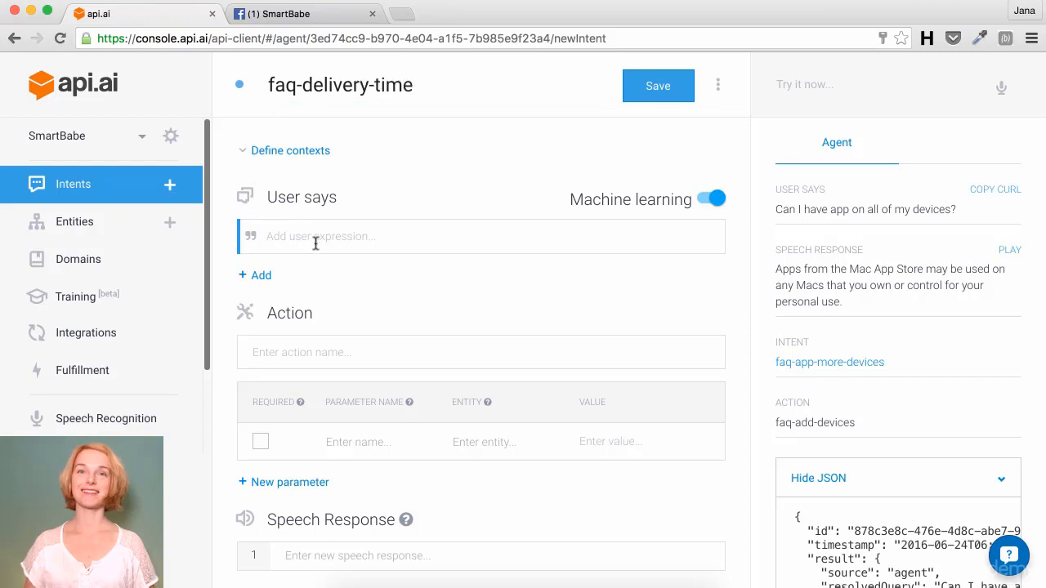
pyautogui.write('When will my m')
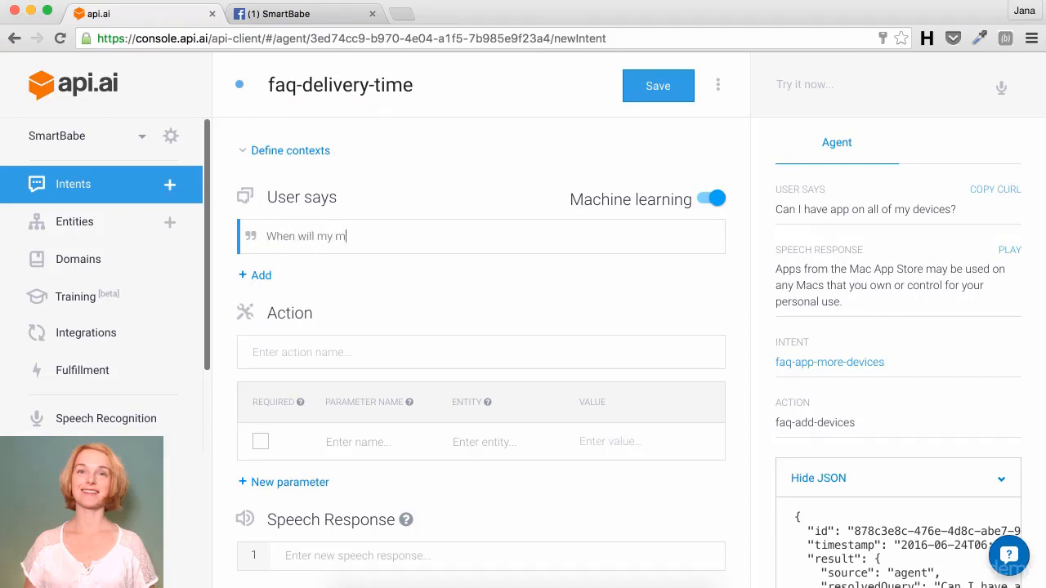
pyautogui.write('ac be delivered?')
pyautogui.press('Return')
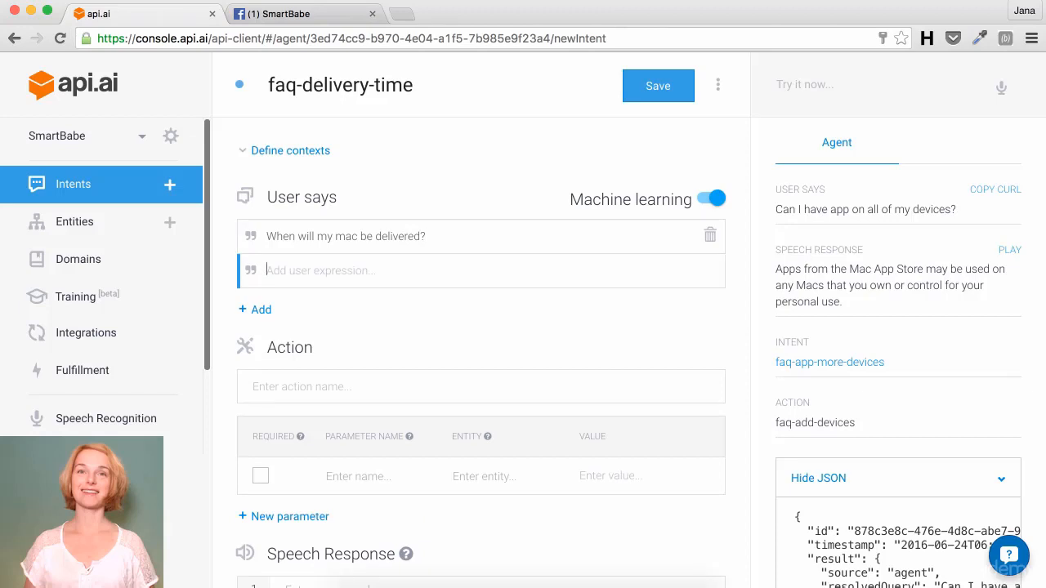
pyautogui.write('When is the delivery')
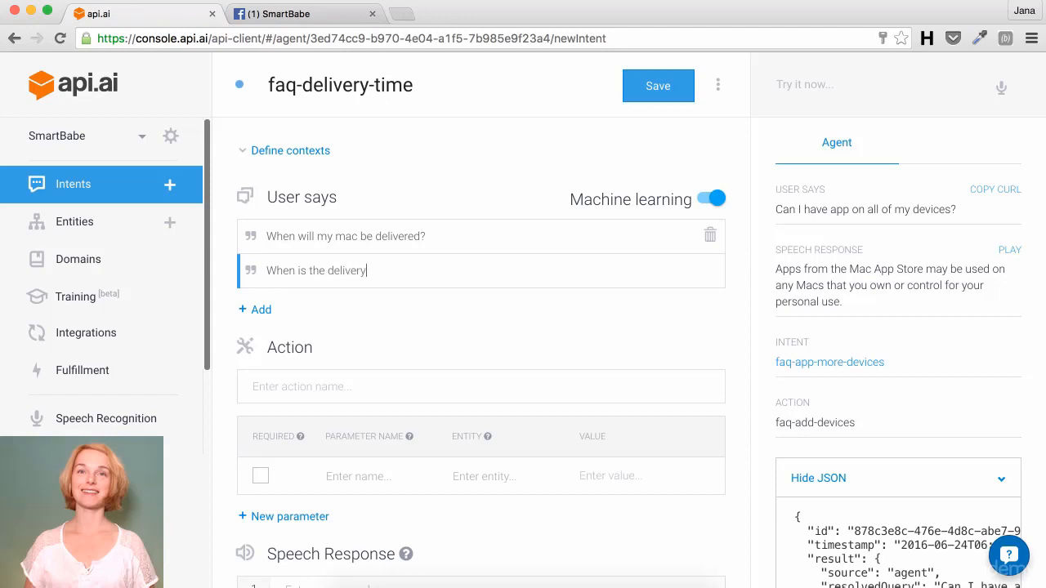
pyautogui.write(' time?')
pyautogui.press('Return')
pyautogui.write('W')
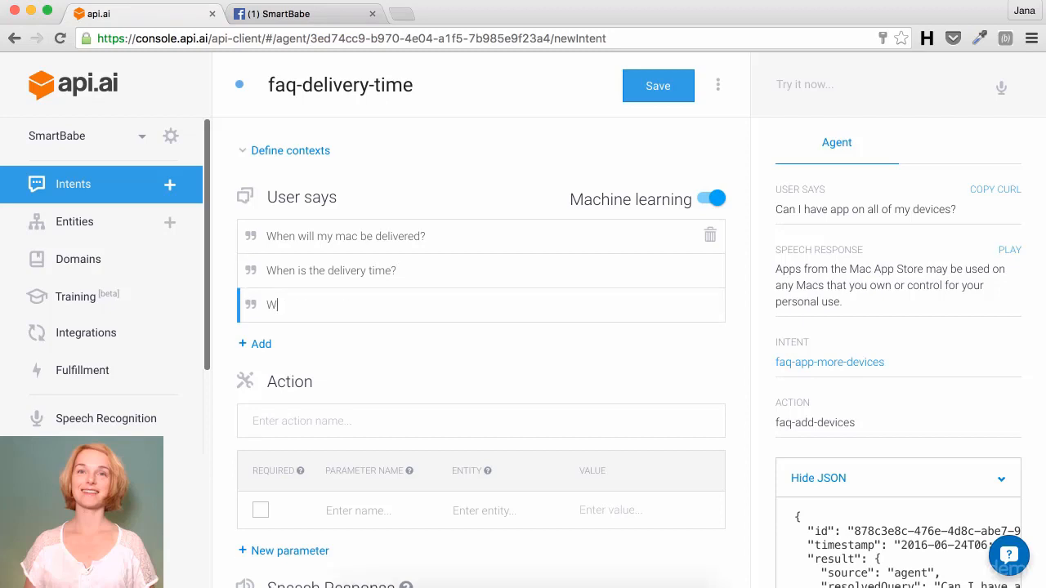
pyautogui.write('hen will you deliver the headphones I')
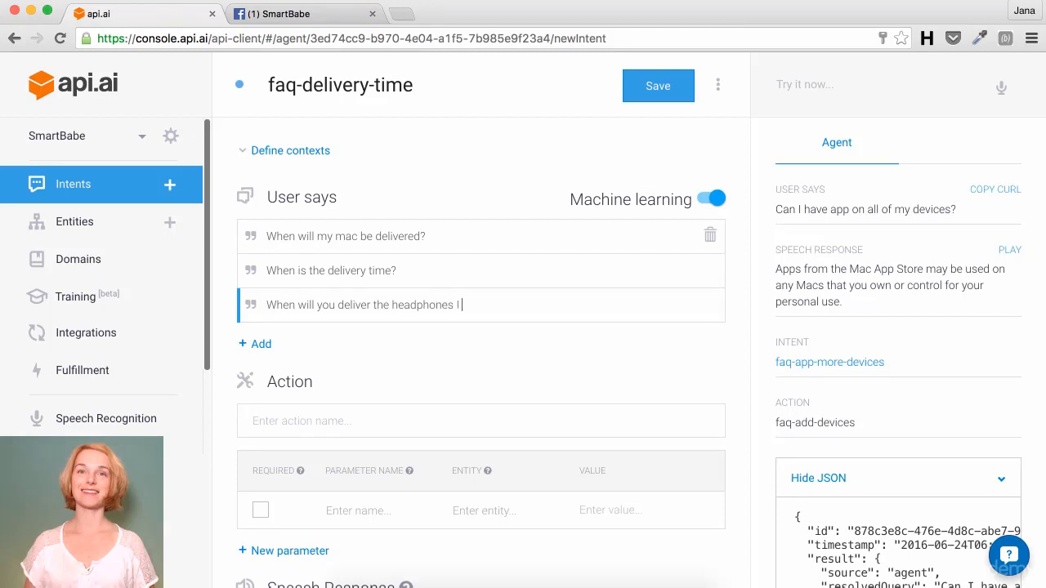
pyautogui.write(' ordered?')
pyautogui.press('Return')
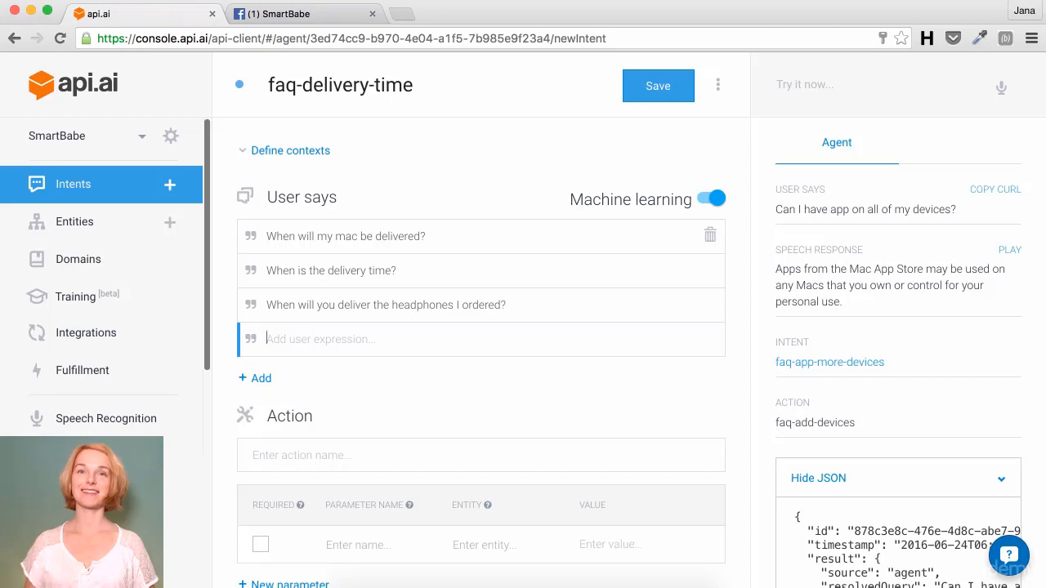
# Step: Set the action to faq-delivery and add two responses promising delivery in 3 work days
pyautogui.click(304, 459)
pyautogui.write('faq')
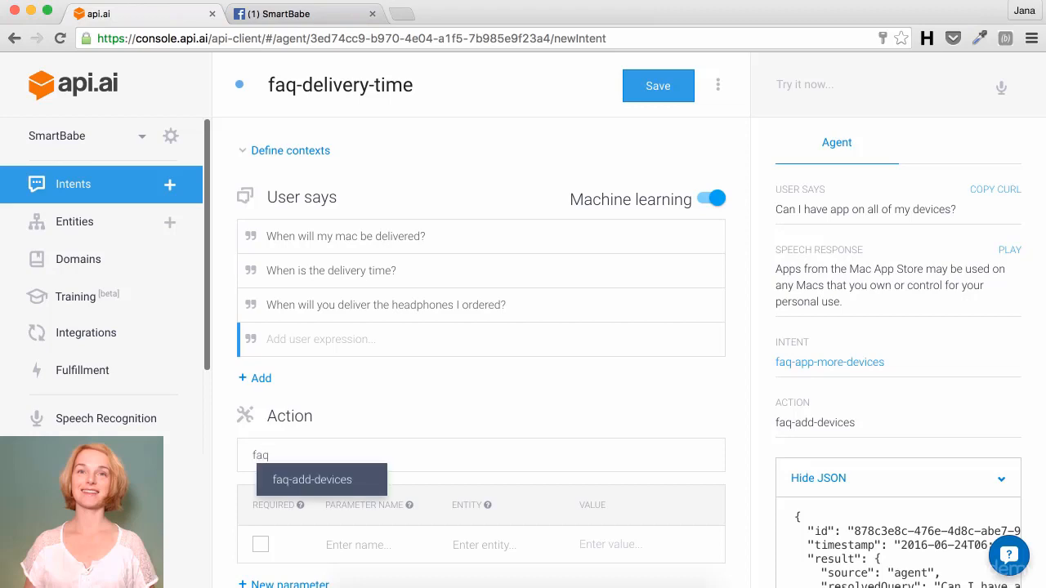
pyautogui.write('-delivery')
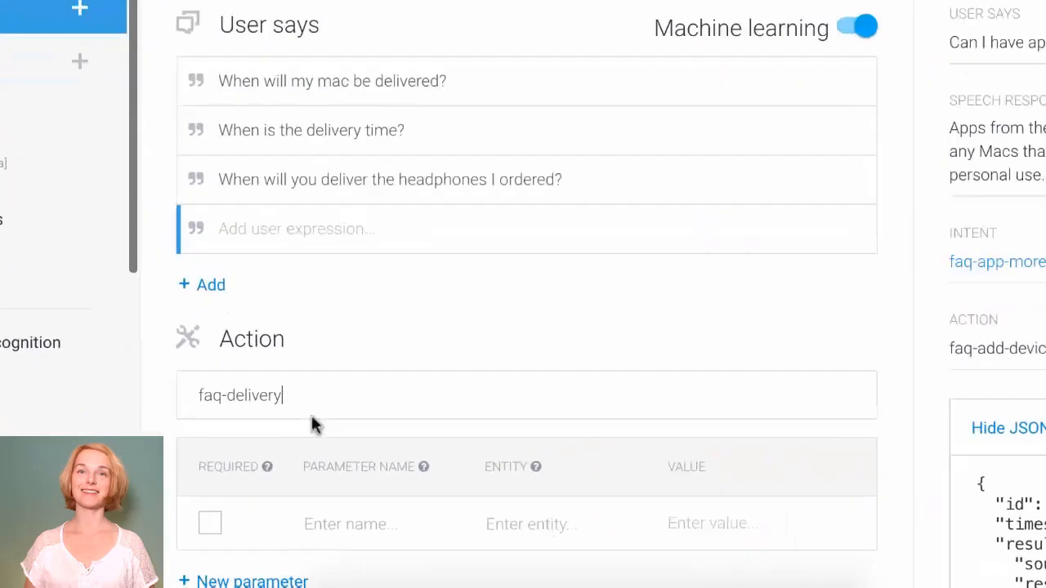
pyautogui.click(323, 587)
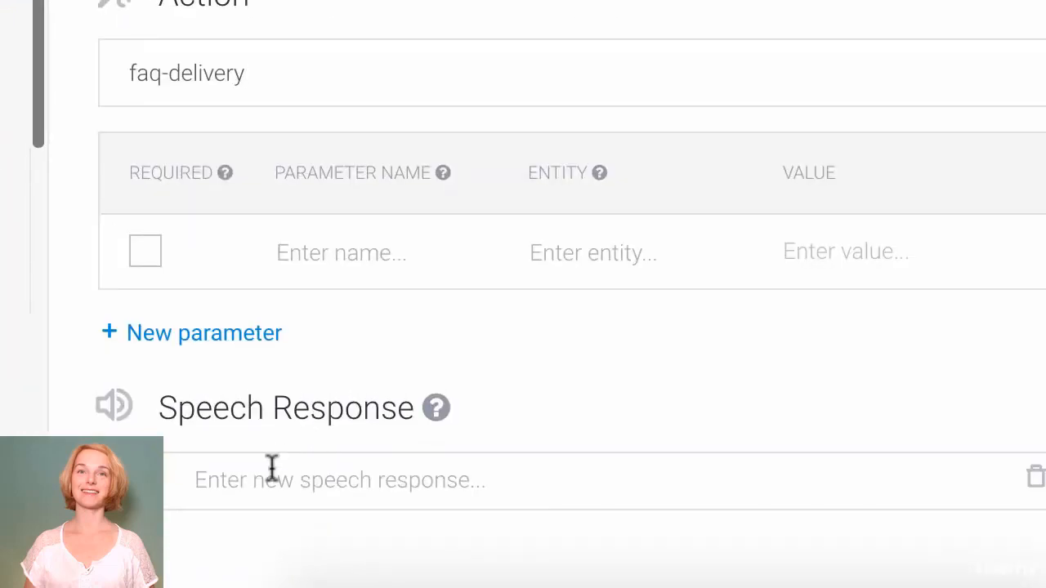
pyautogui.write('The expecte')
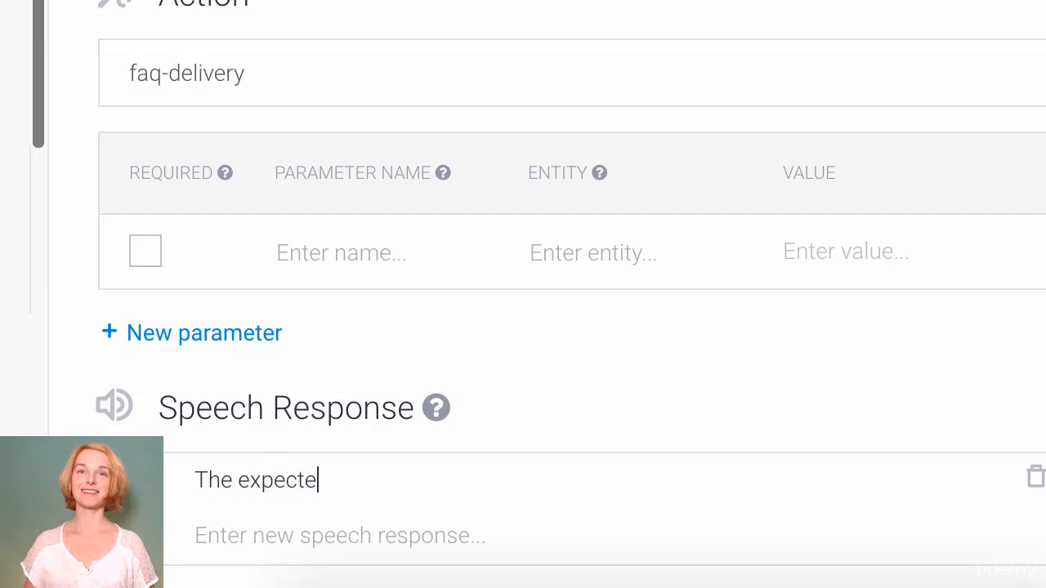
pyautogui.write('d time of delivery')
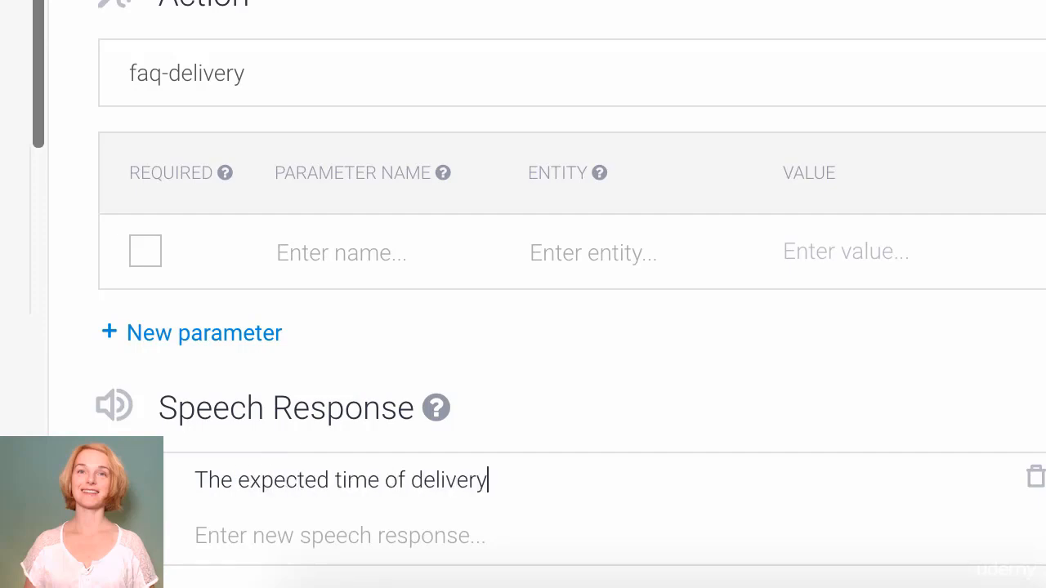
pyautogui.write(' is 3 work days after')
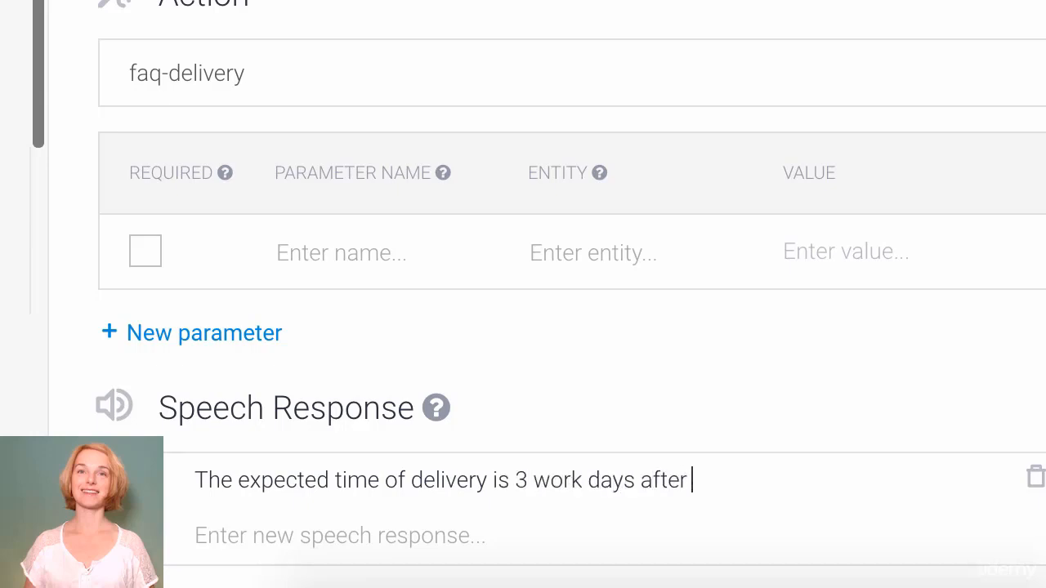
pyautogui.write(' the payment')
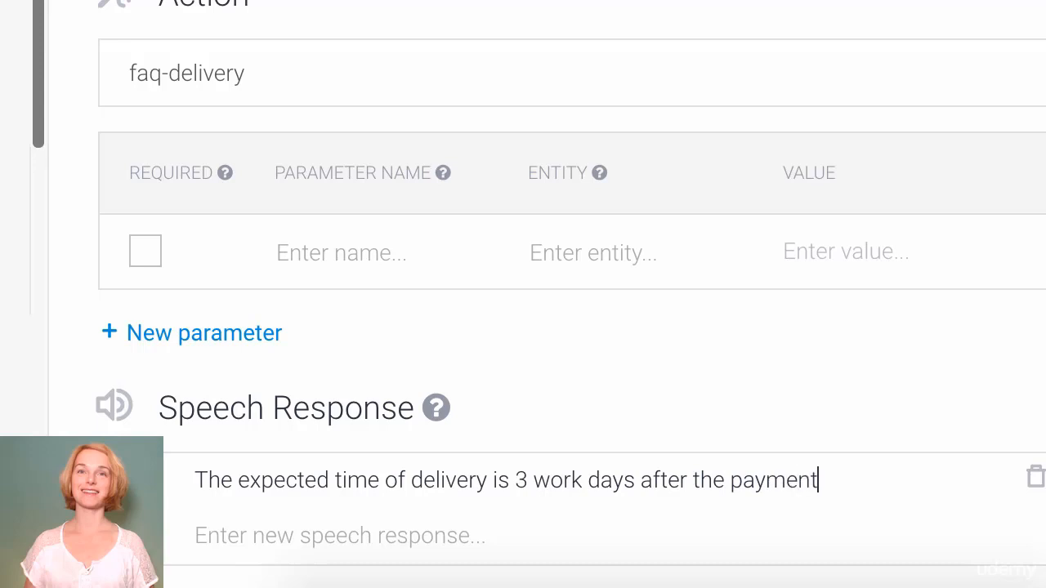
pyautogui.write(' received.')
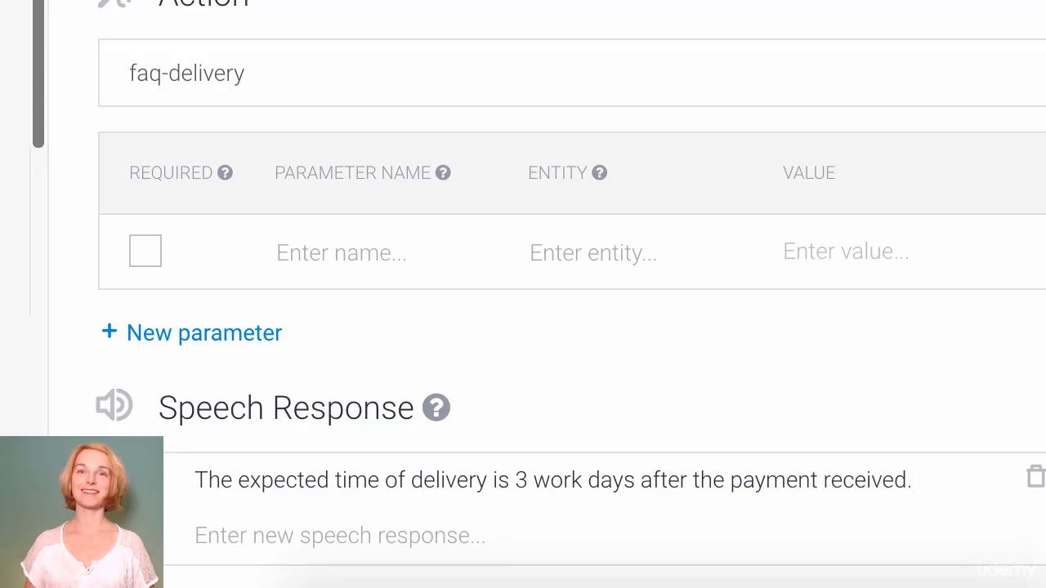
pyautogui.press('Return')
pyautogui.write('We')
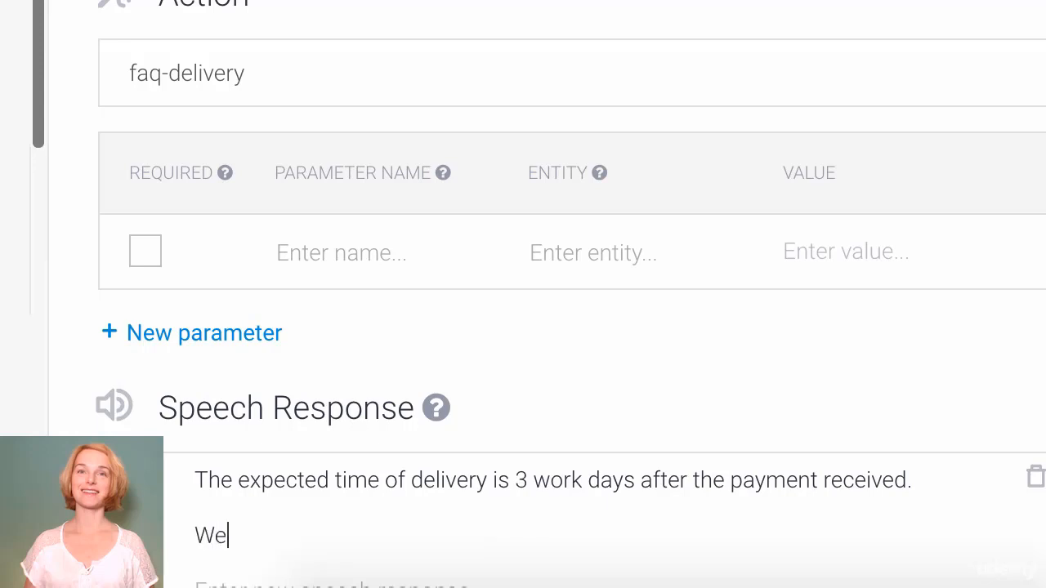
pyautogui.write("'ll give it our b")
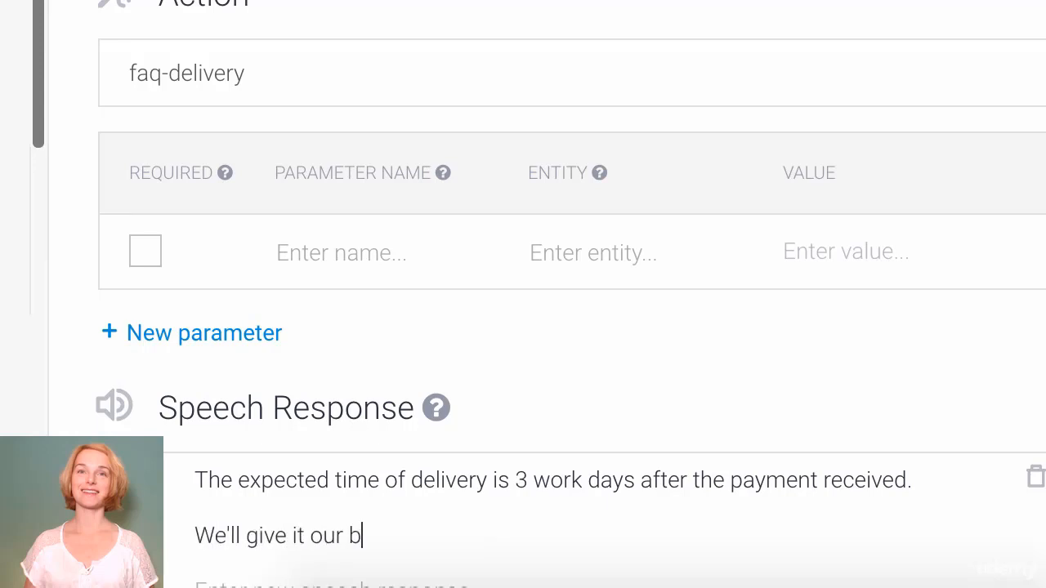
pyautogui.write('est and de')
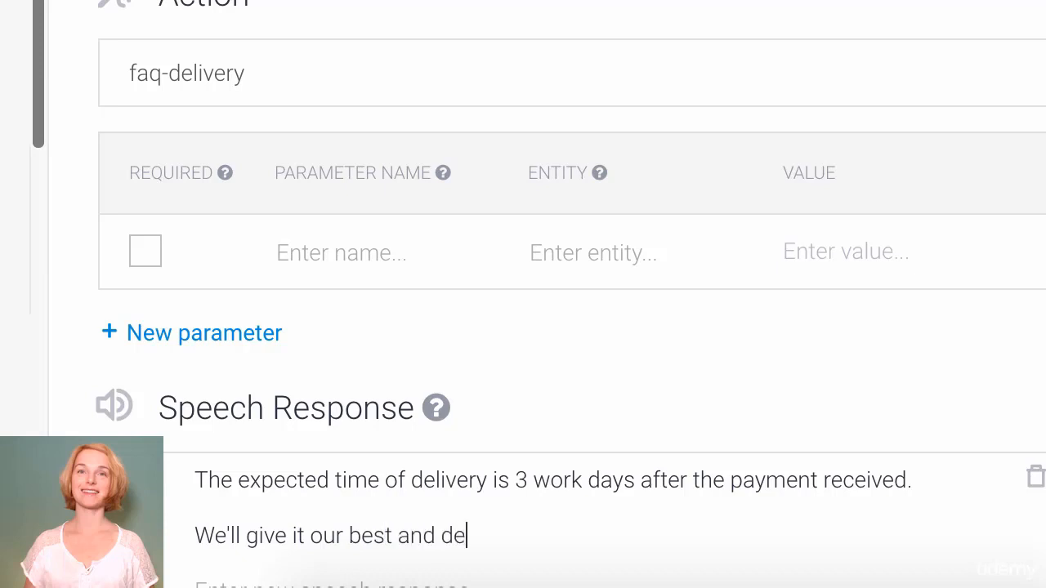
pyautogui.write('liver the go')
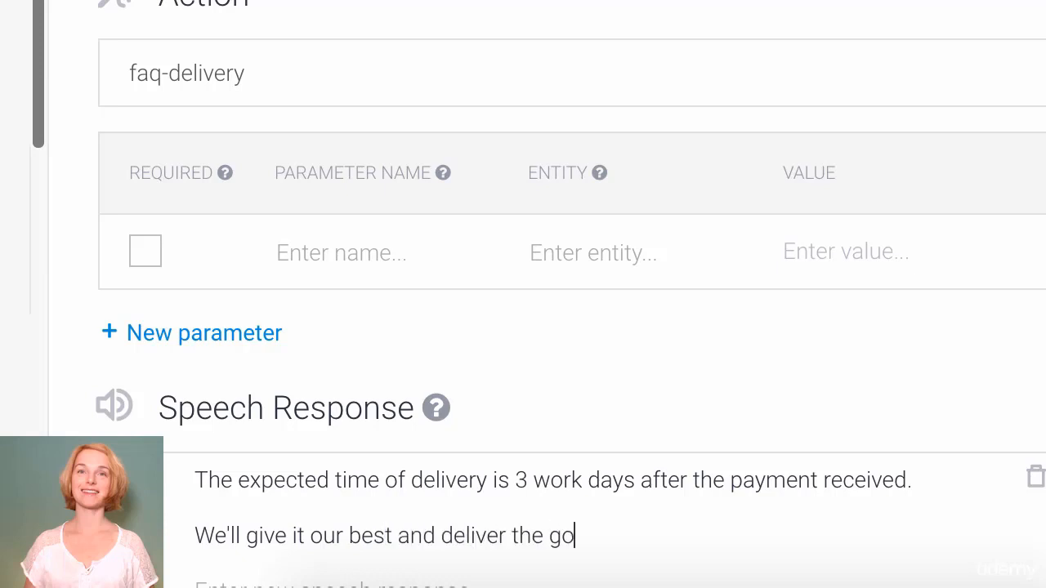
pyautogui.write('ods in 3 work days')
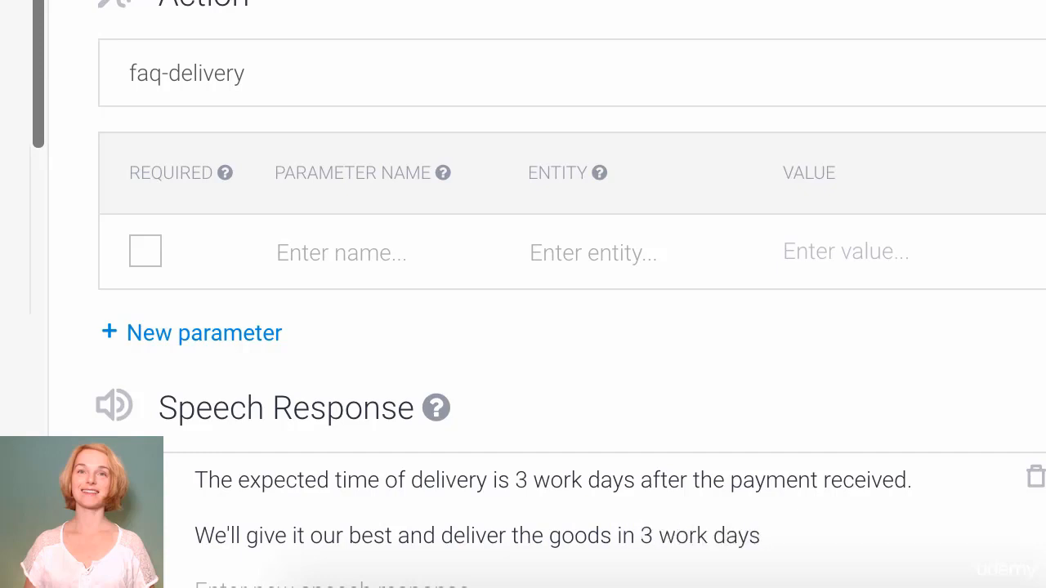
pyautogui.write(' or sooner.')
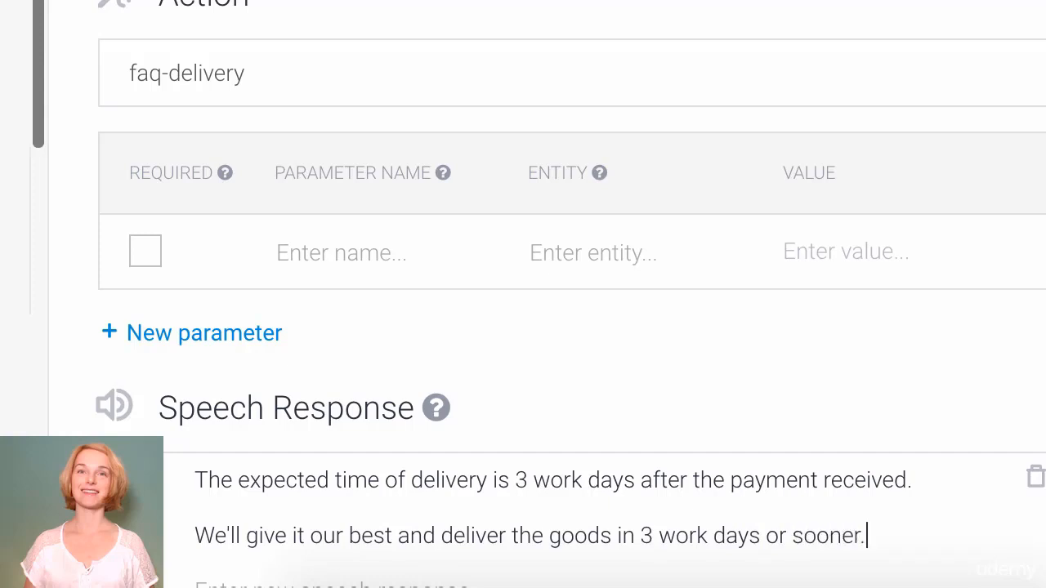
pyautogui.press('Return')
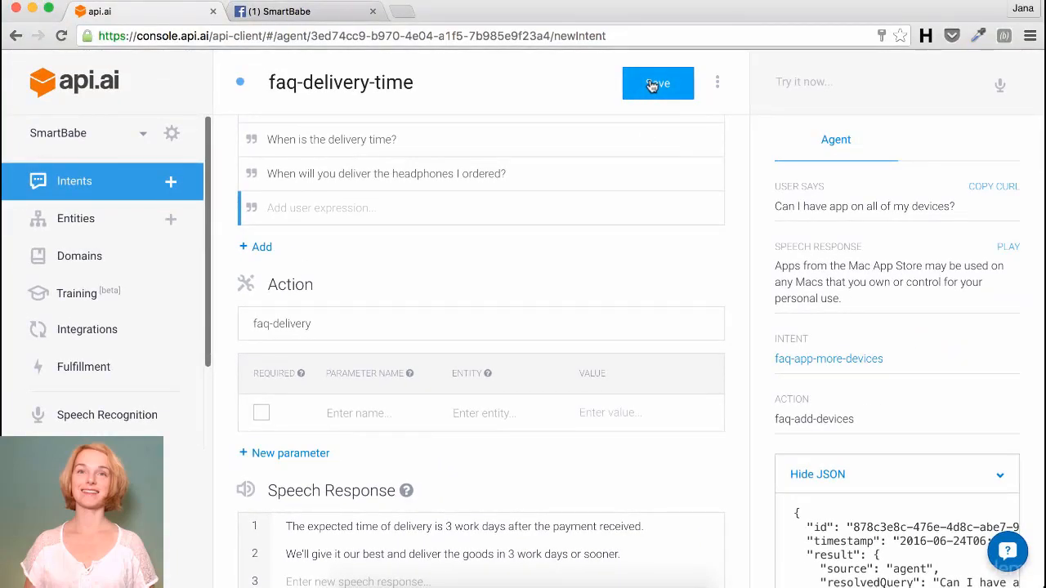
# Step: Save the intent and test 'When will Iphone get delivered?' and 'When can I expect my new mac?'
pyautogui.click(652, 85)
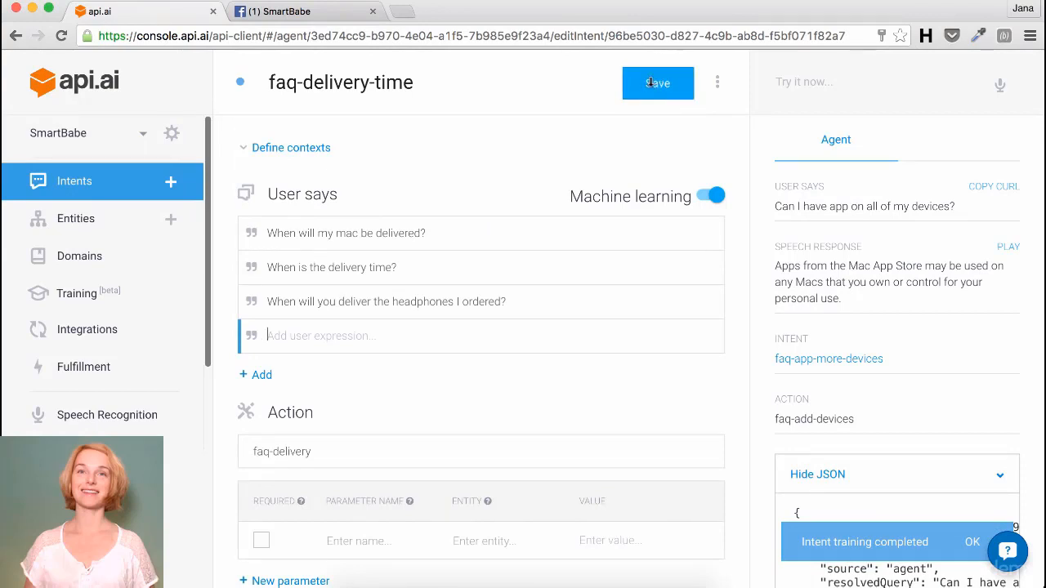
pyautogui.click(834, 85)
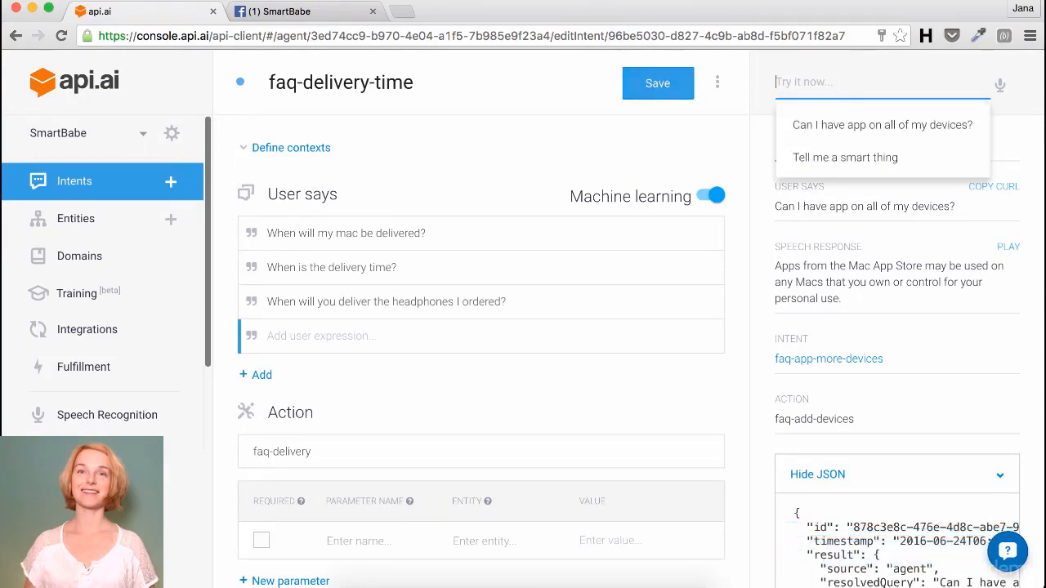
pyautogui.write('When wi')
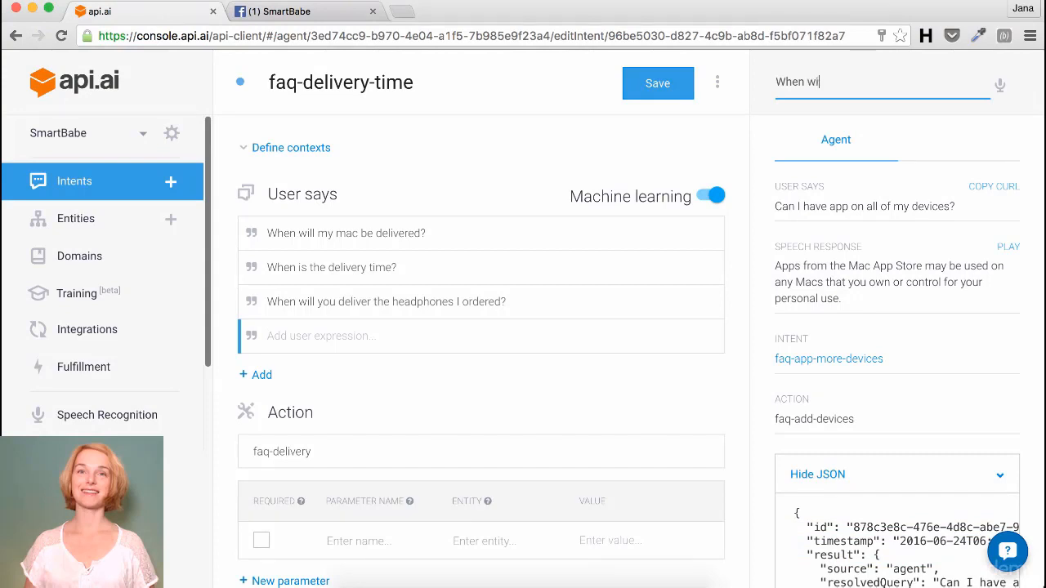
pyautogui.write('ll Iphone get delivered?')
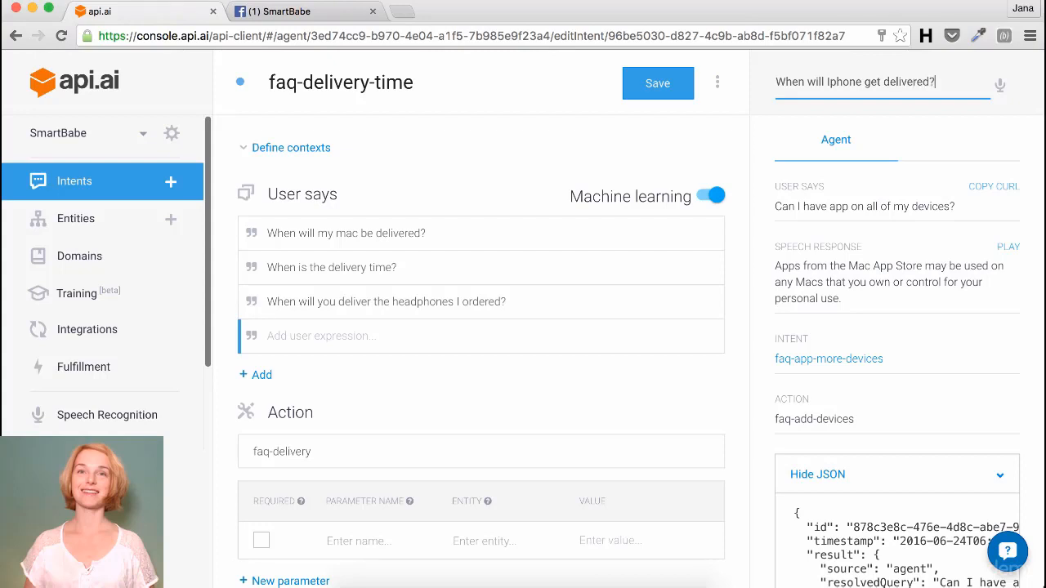
pyautogui.press('Return')
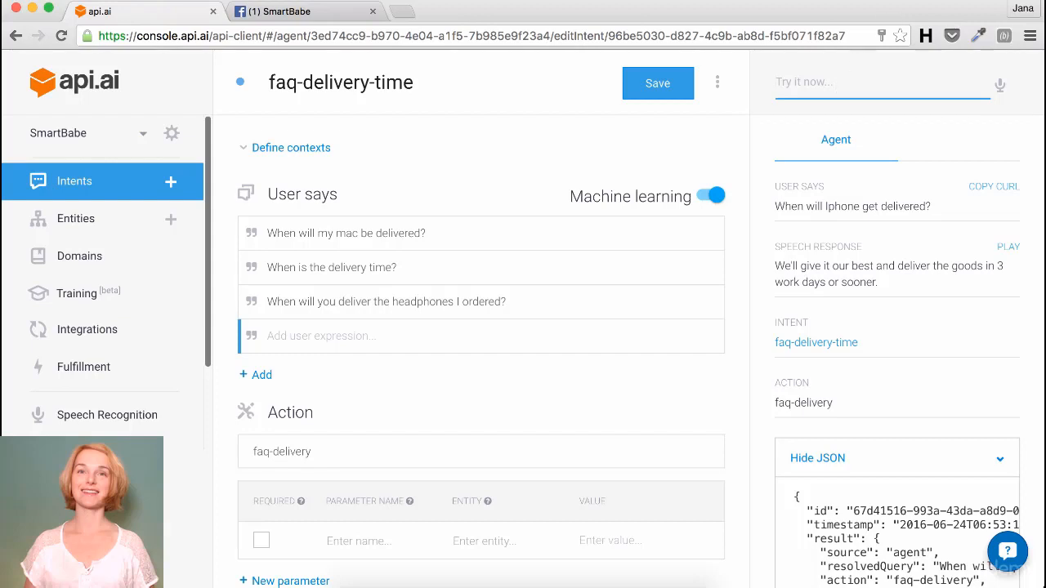
pyautogui.click(866, 82)
pyautogui.write('Whe')
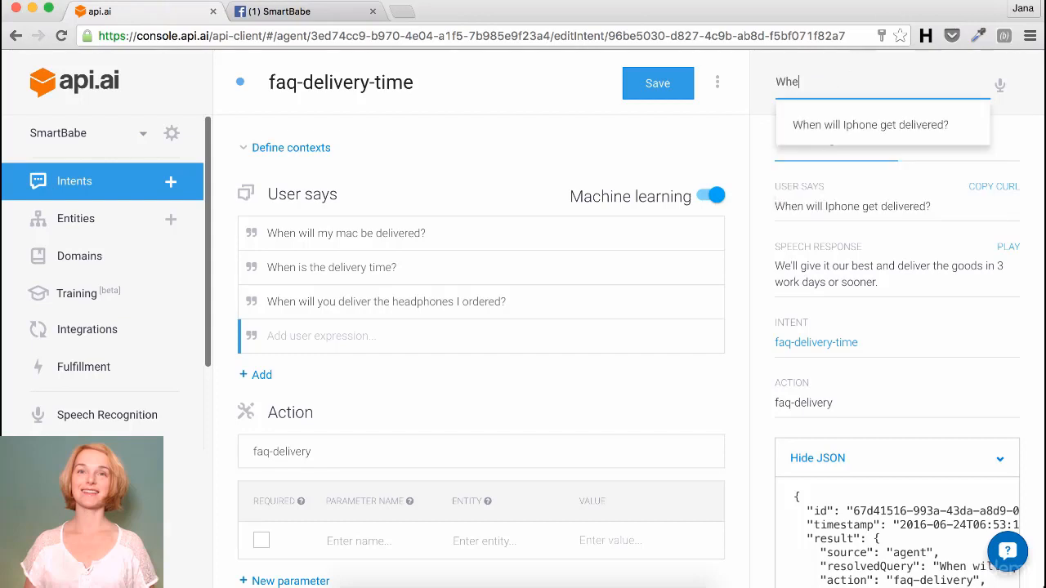
pyautogui.write('n can I ')
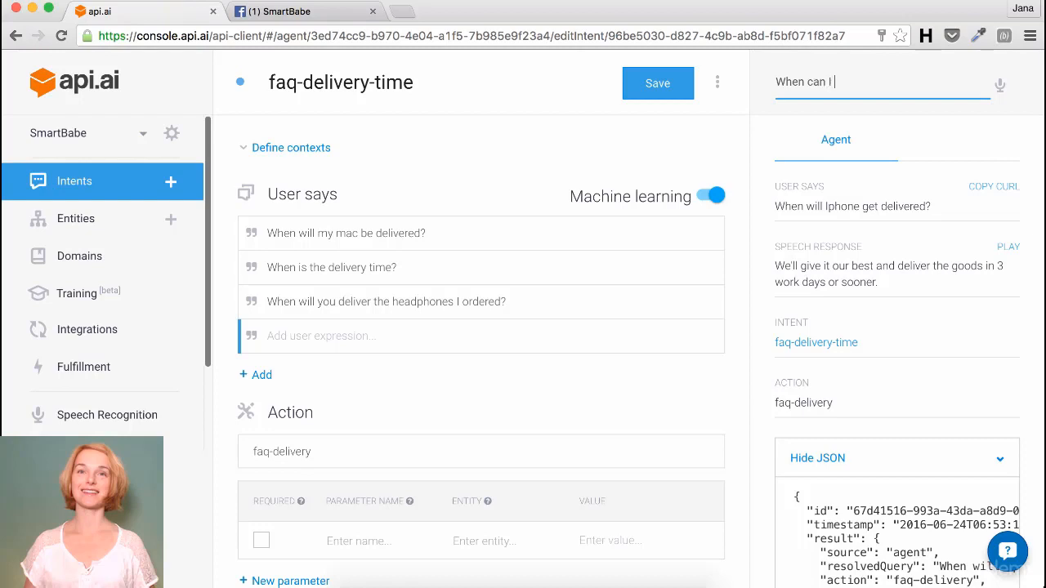
pyautogui.write('expect my new mac?')
pyautogui.press('Return')
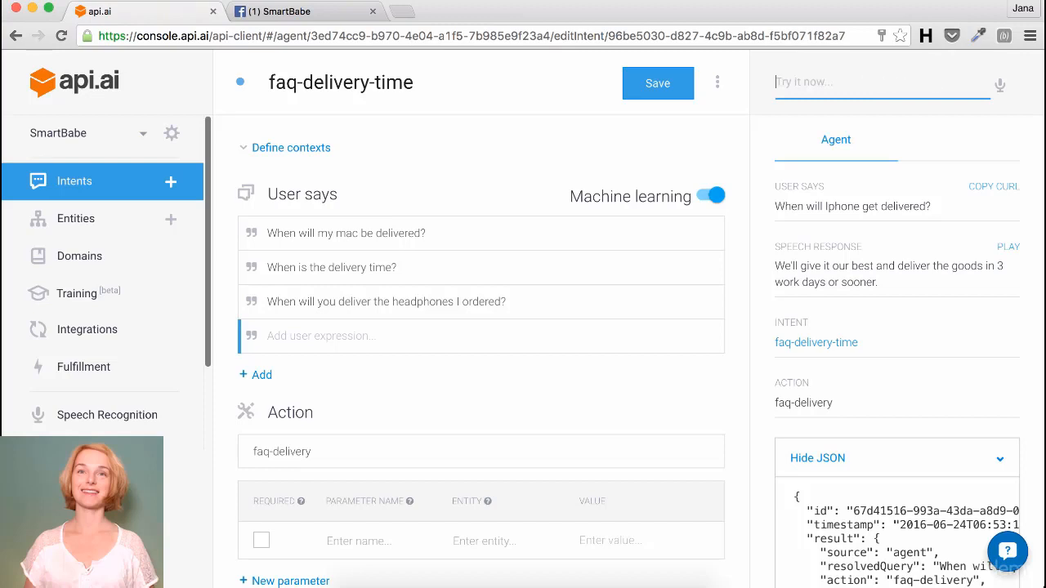
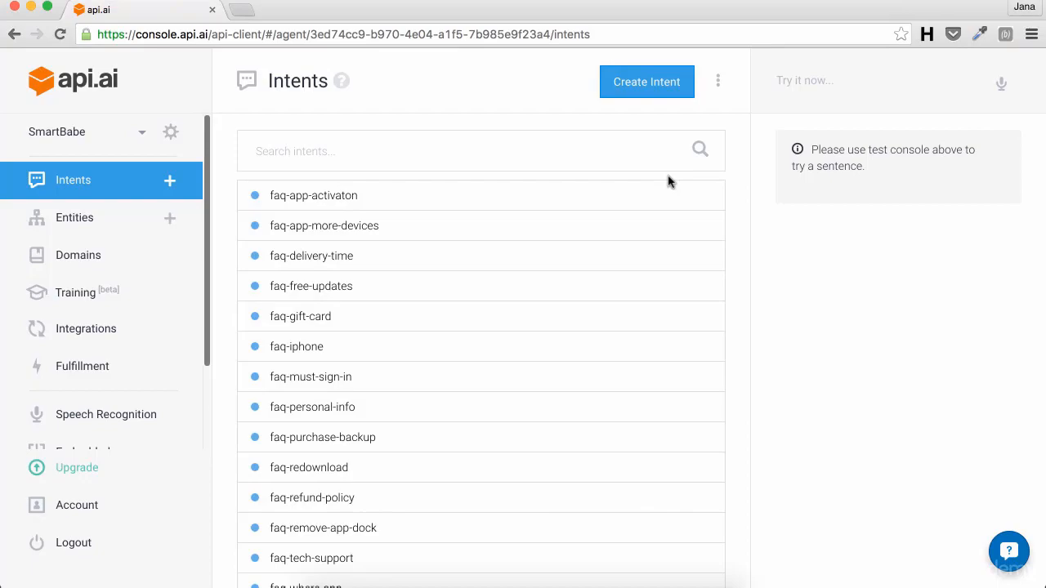
# Step: Message the SmartBabe Facebook page with 'Tell me something smart' in a chat
pyautogui.click(592, 576)
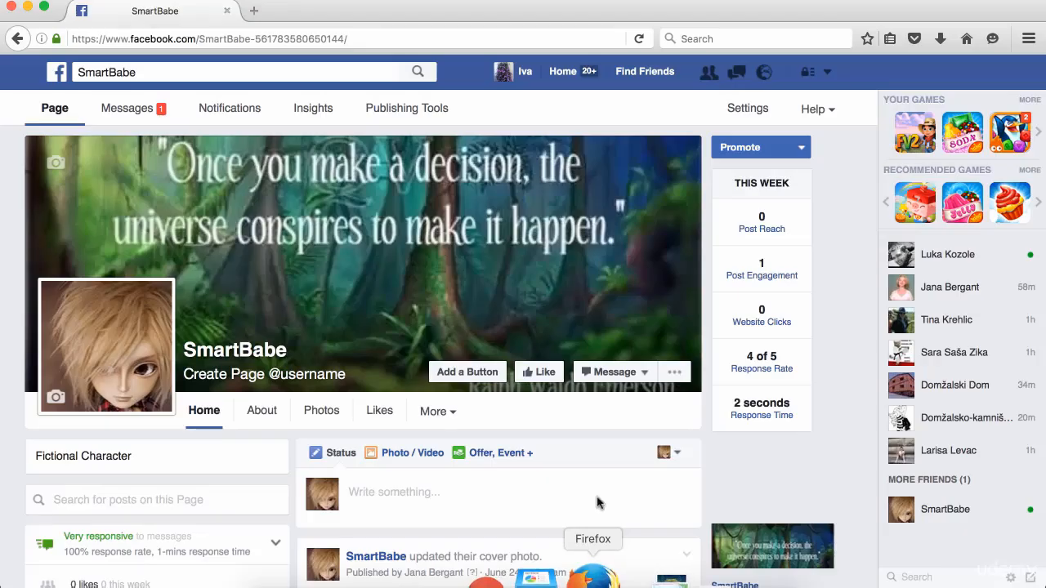
pyautogui.click(602, 368)
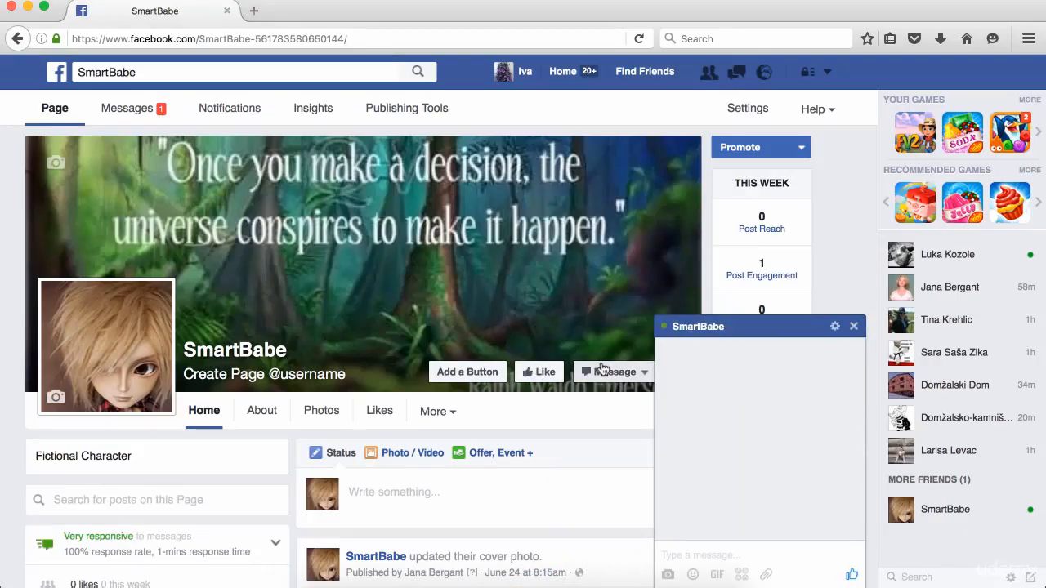
pyautogui.write('Tell me something sma')
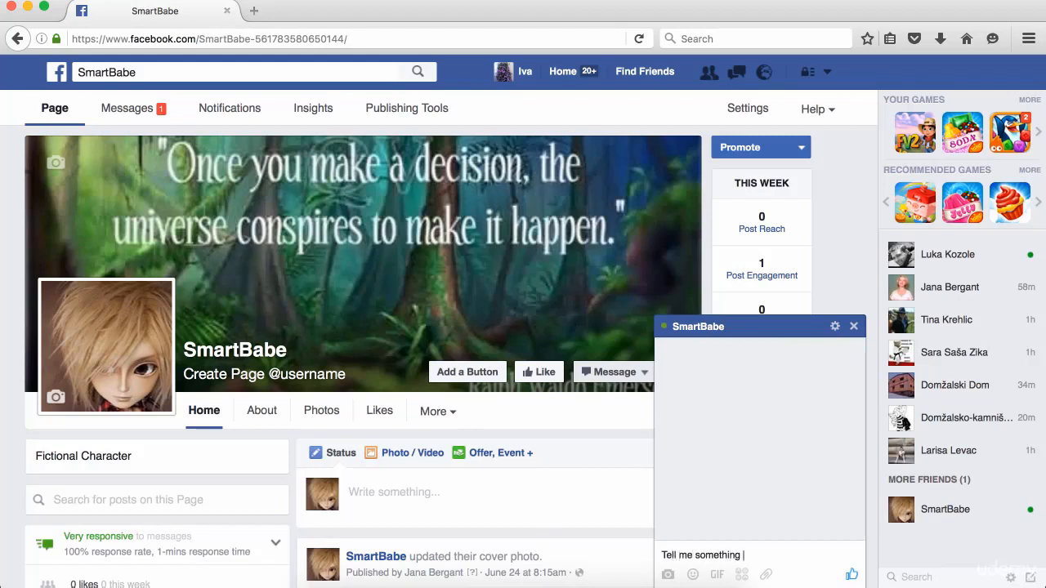
pyautogui.write('rt')
pyautogui.press('Return')
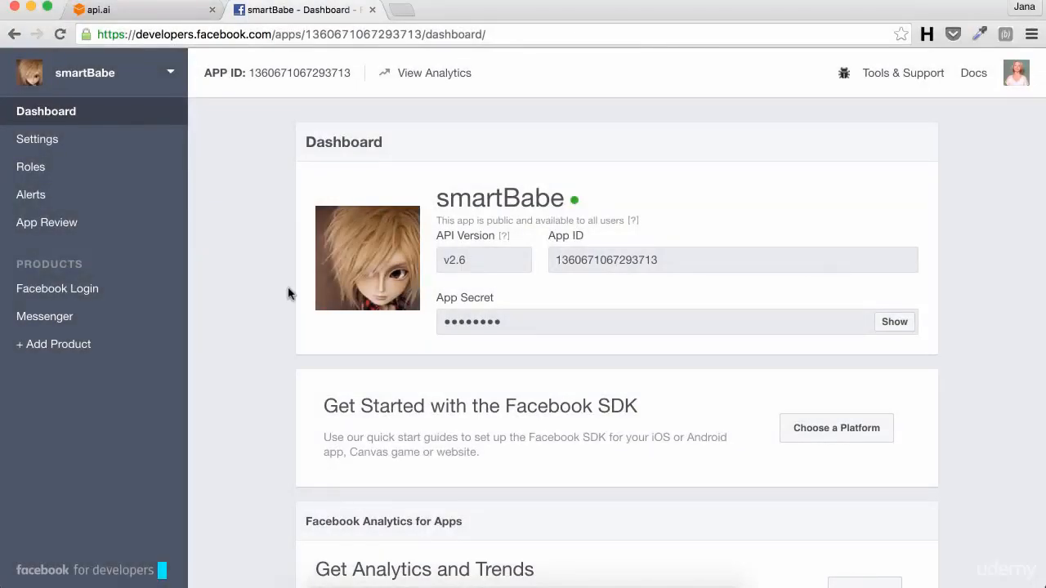
# Step: Under the smartBabe app's Roles, add the suggested friend as a tester and submit
pyautogui.click(31, 166)
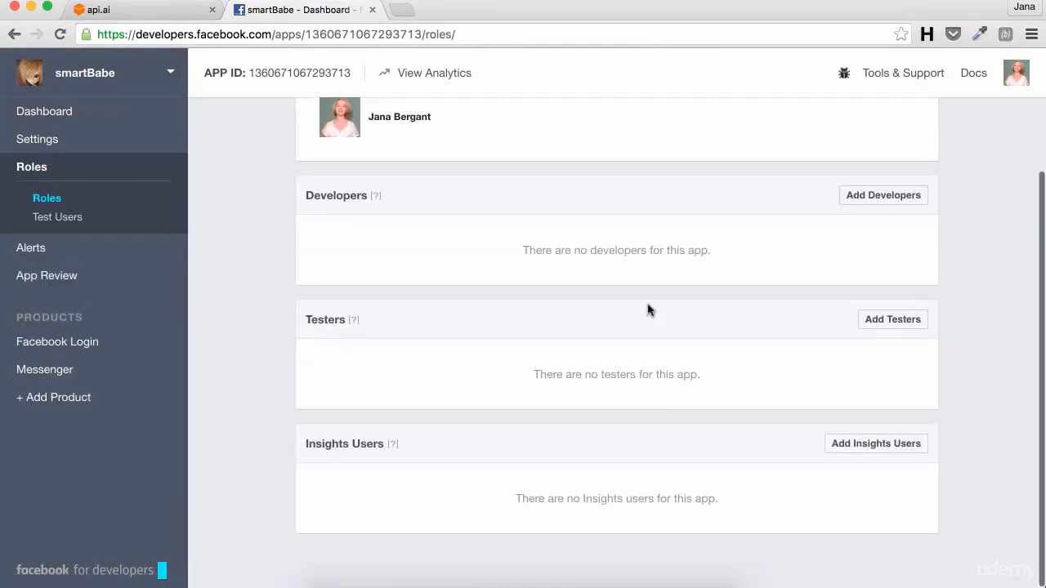
pyautogui.click(893, 322)
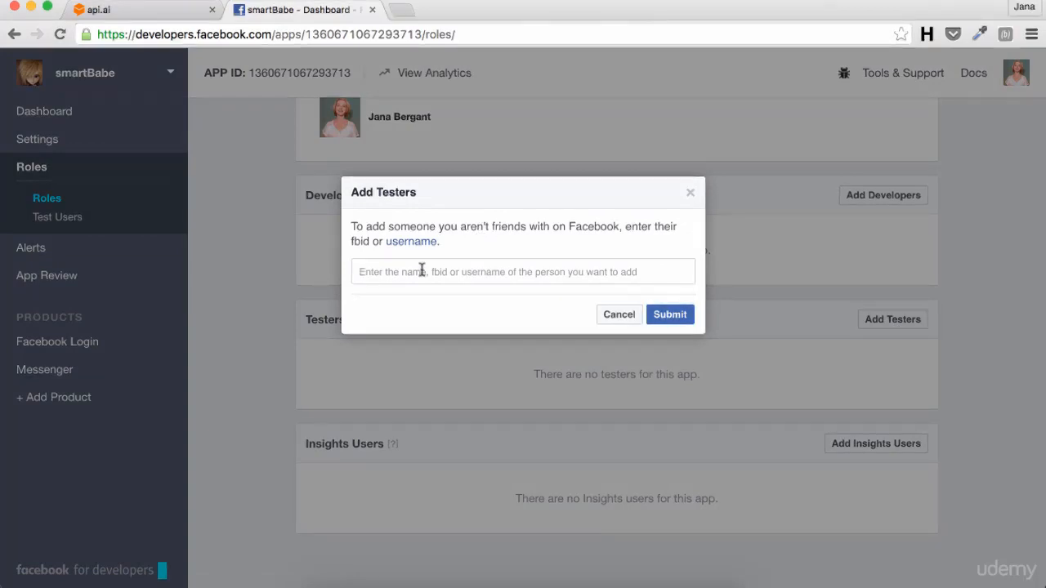
pyautogui.click(421, 271)
pyautogui.write('iva')
pyautogui.press('Down')
pyautogui.press('Return')
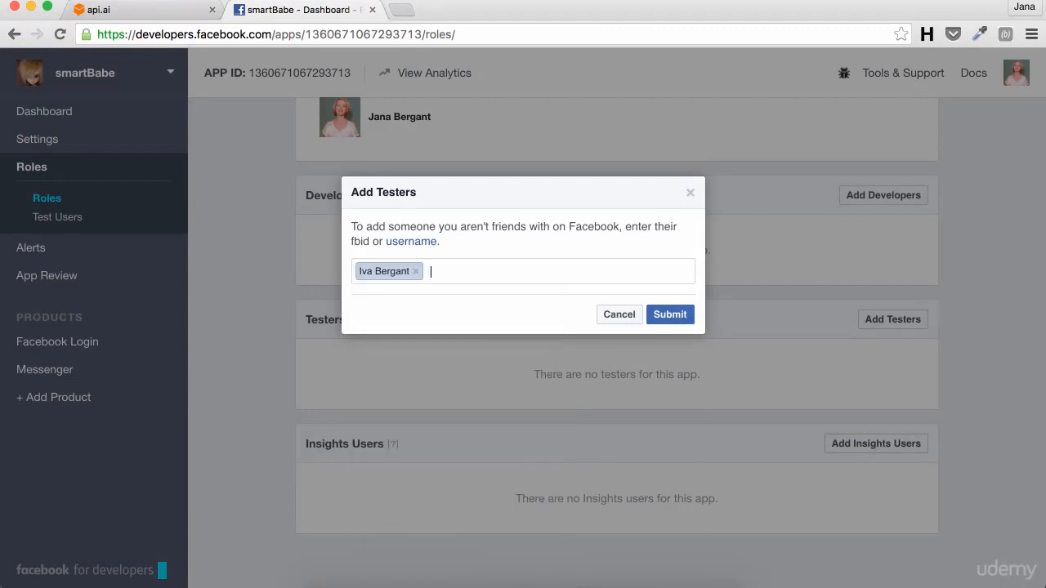
pyautogui.click(669, 315)
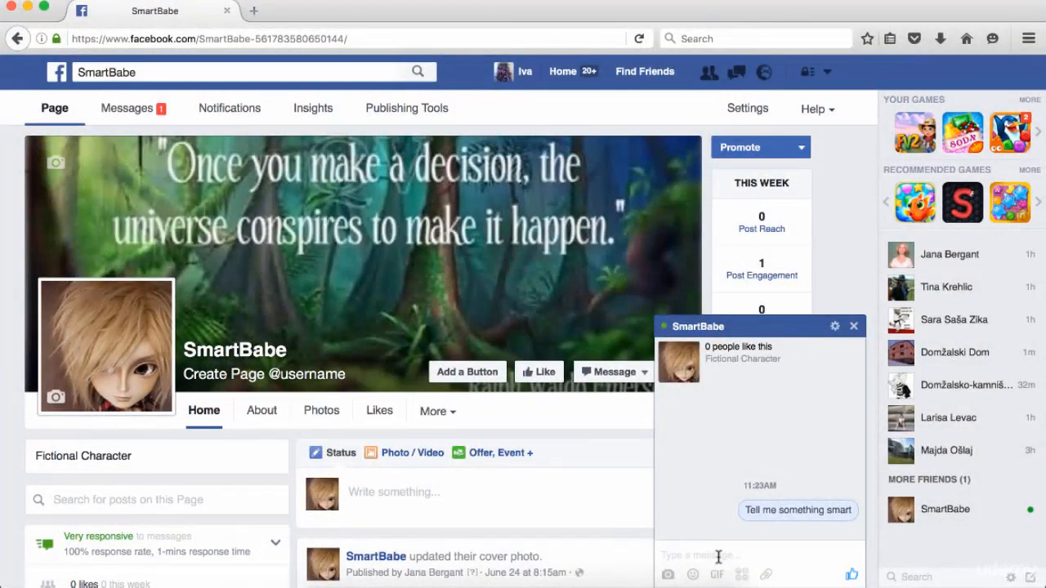
# Step: Resend 'Tell me something smart' and ask 'Do I need a serial number for the app?'
pyautogui.write('T')
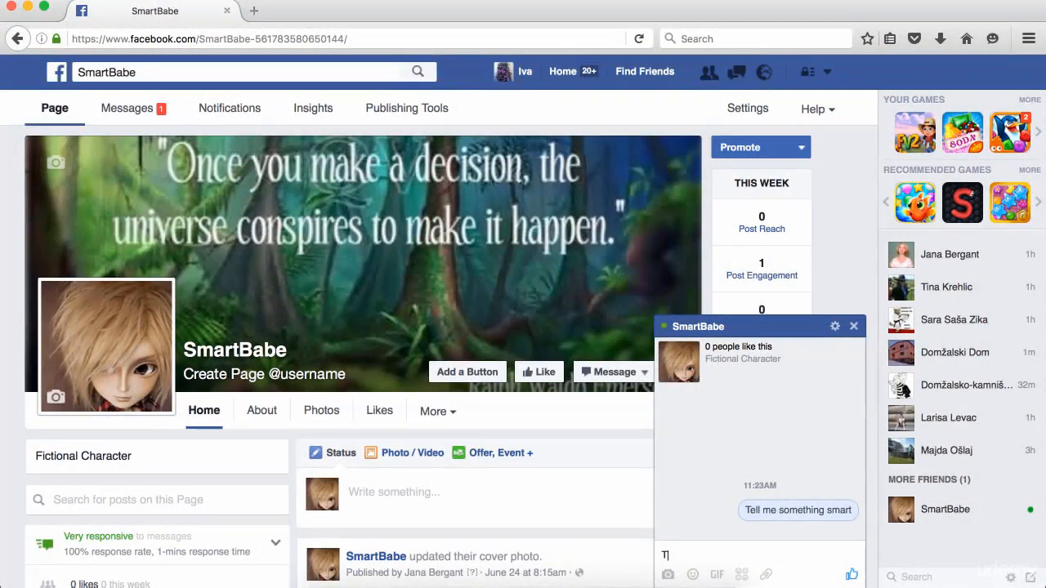
pyautogui.write('ell me something smart')
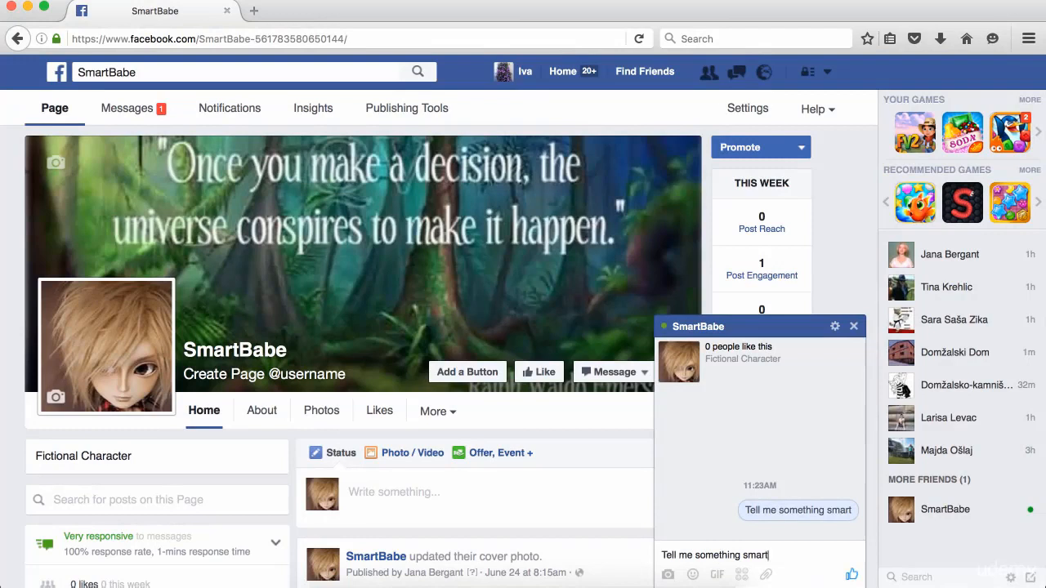
pyautogui.press('Return')
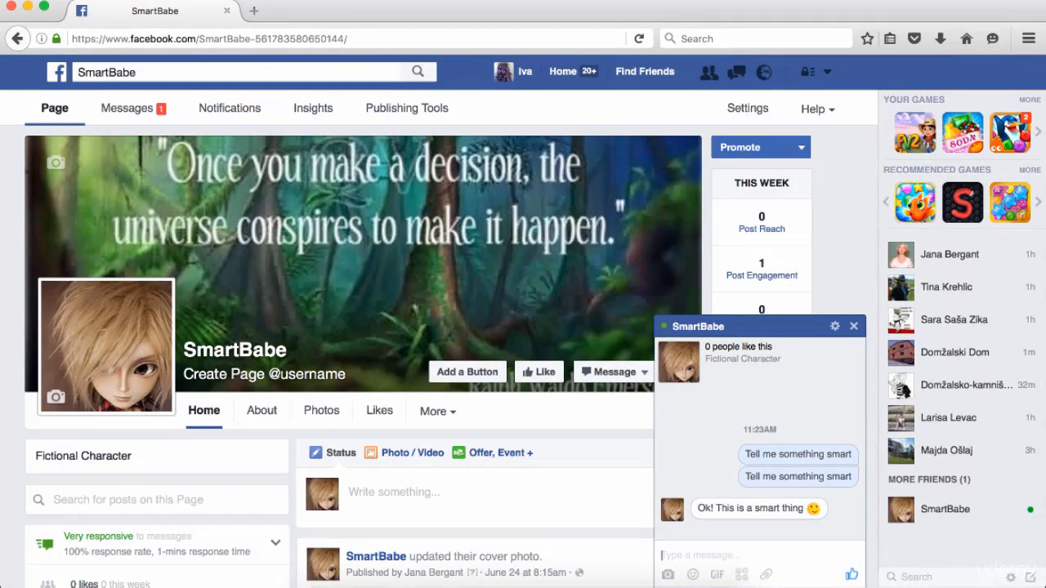
pyautogui.write('Do I need ')
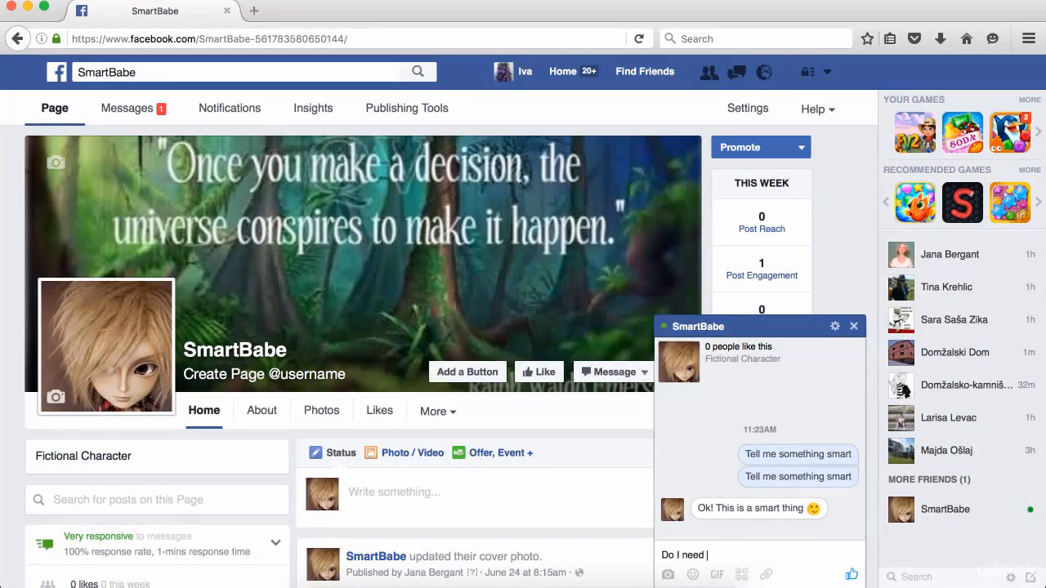
pyautogui.write('a serial number for the app?')
pyautogui.press('Return')
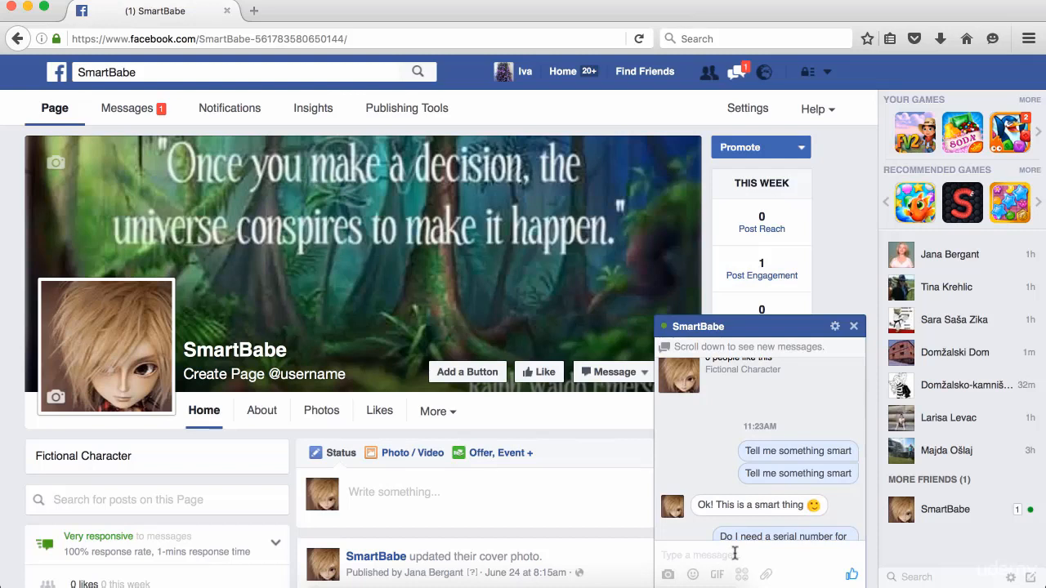
pyautogui.scroll(-2, 769, 519)
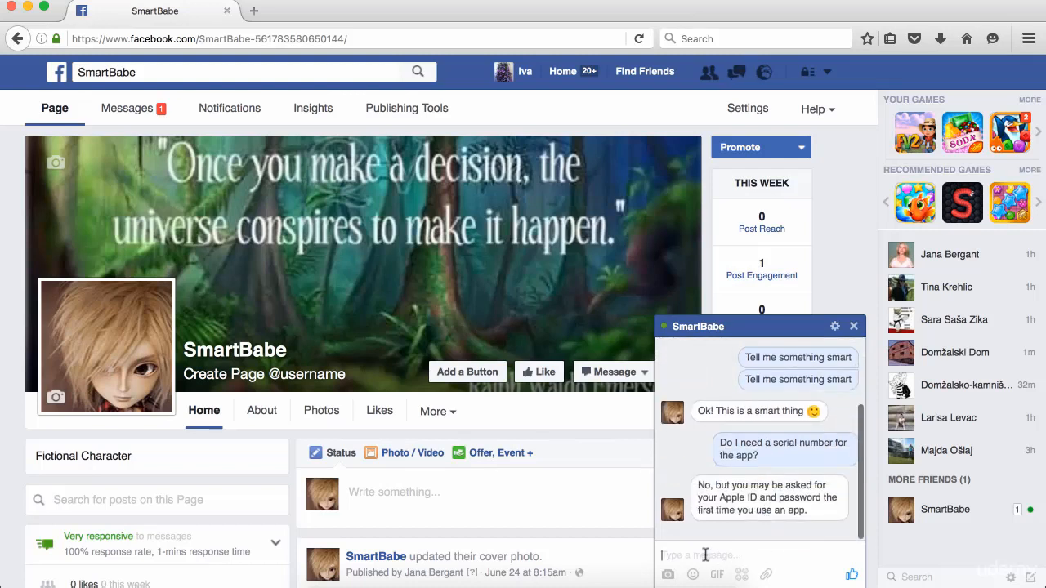
# Step: Ask 'Can I use a gift card to buy from Mac App store?' and 'How long must I wait for a mac?'
pyautogui.write('Can I us')
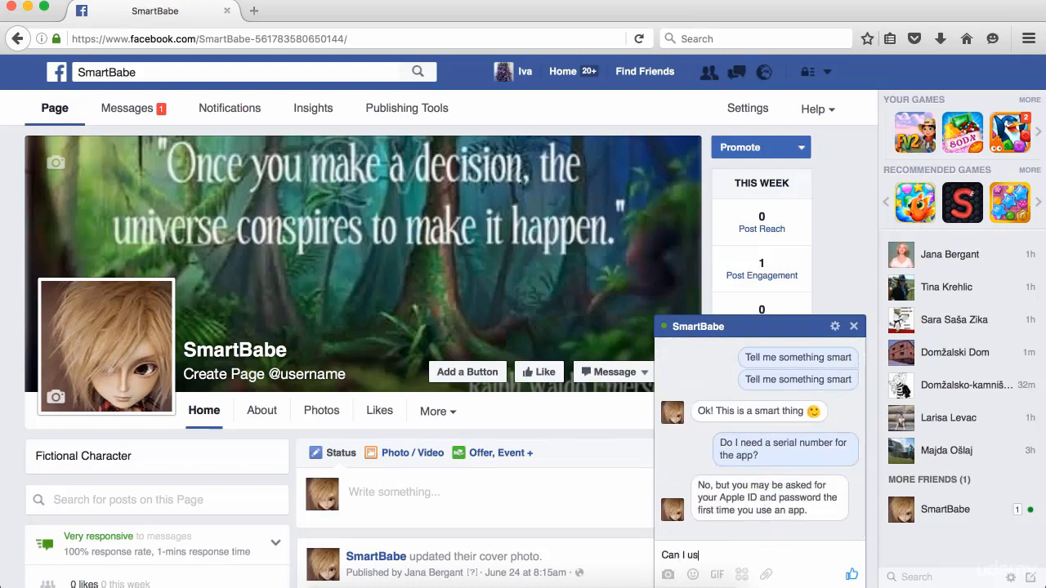
pyautogui.write('e a gift card to buy from ')
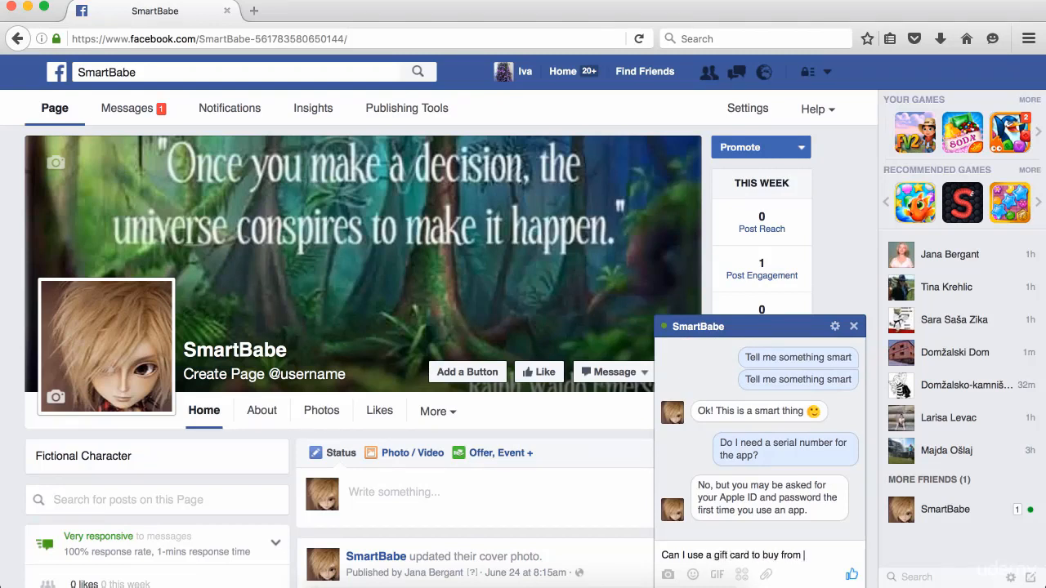
pyautogui.write('Mac App store?')
pyautogui.press('Return')
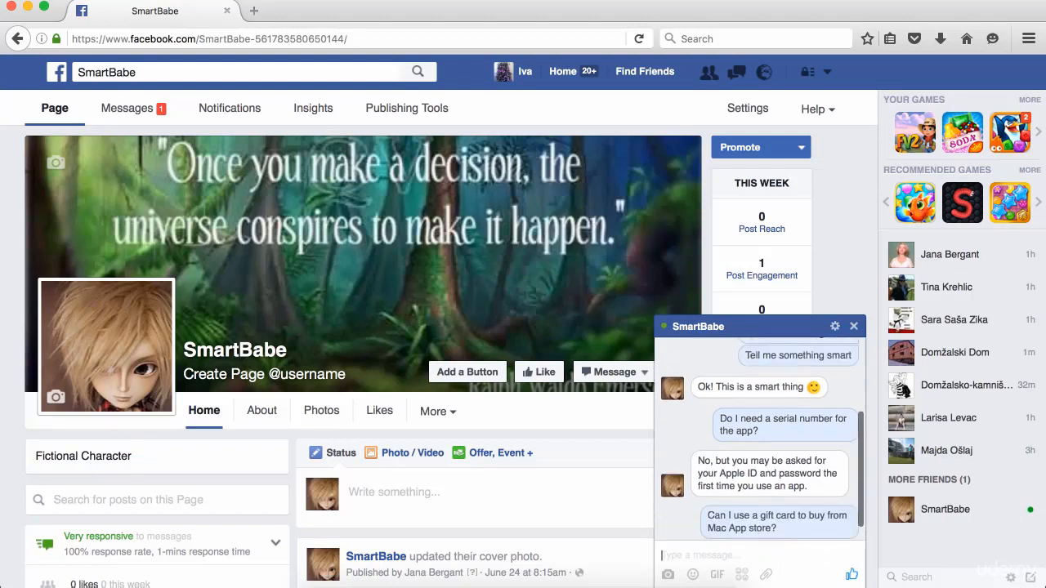
pyautogui.scroll(-3, 774, 496)
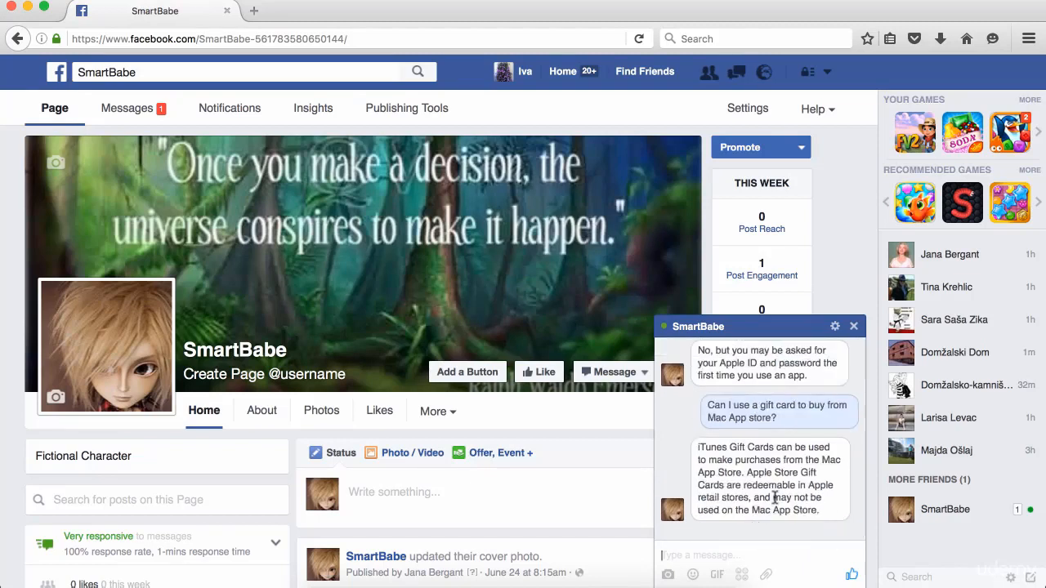
pyautogui.write('How long must I wai')
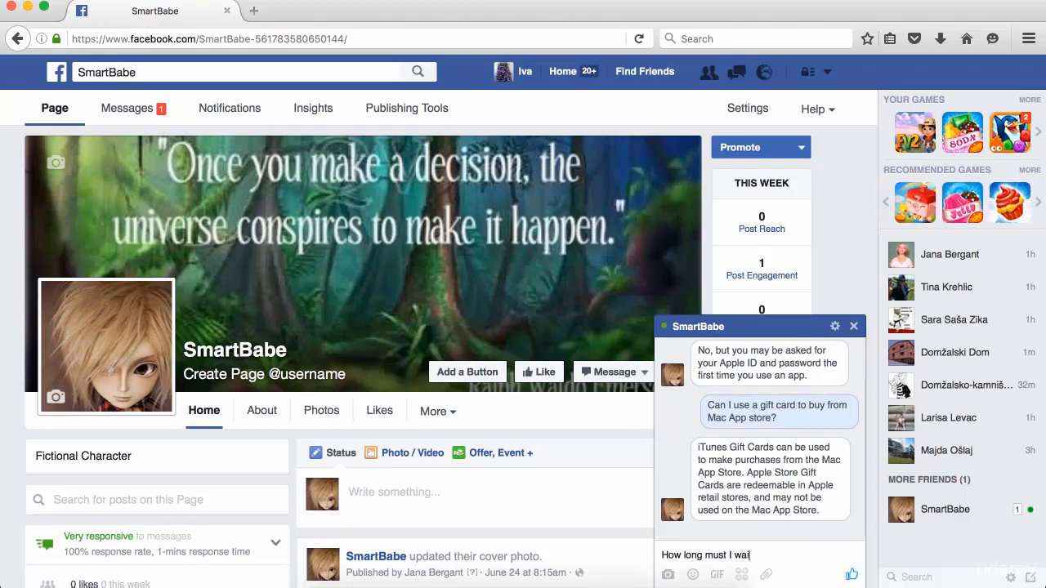
pyautogui.write('t for a mac?')
pyautogui.press('Return')
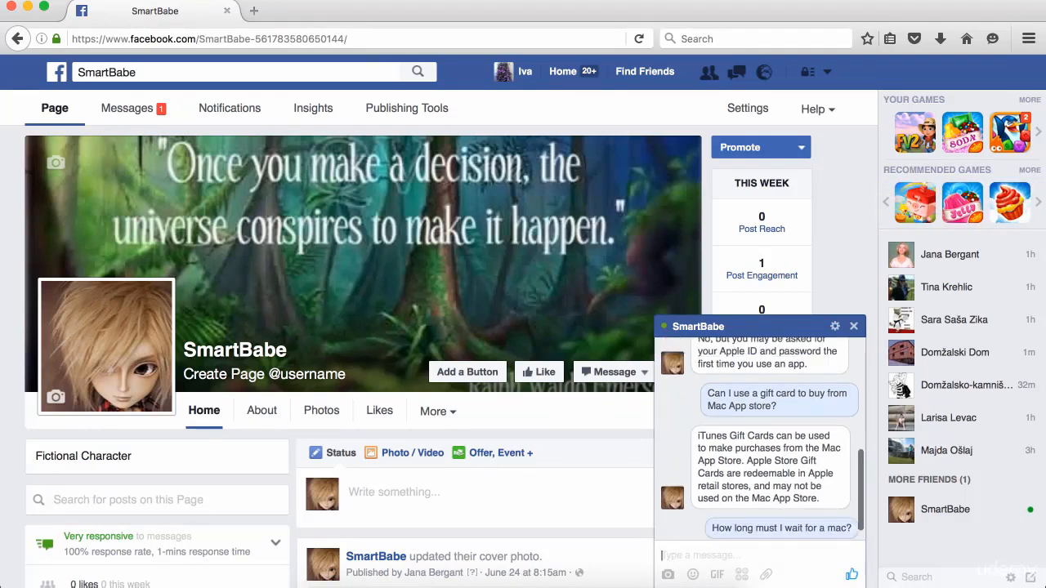
pyautogui.scroll(2, 842, 464)
pyautogui.scroll(-4, 780, 496)
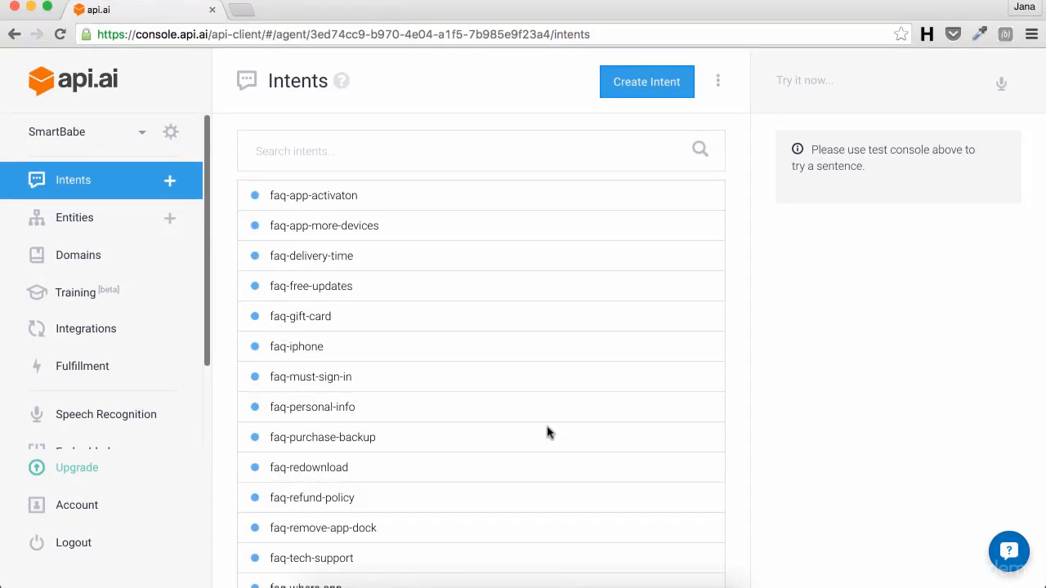
# Step: Open the SmartBabe agent's Training page from the sidebar
pyautogui.click(91, 295)
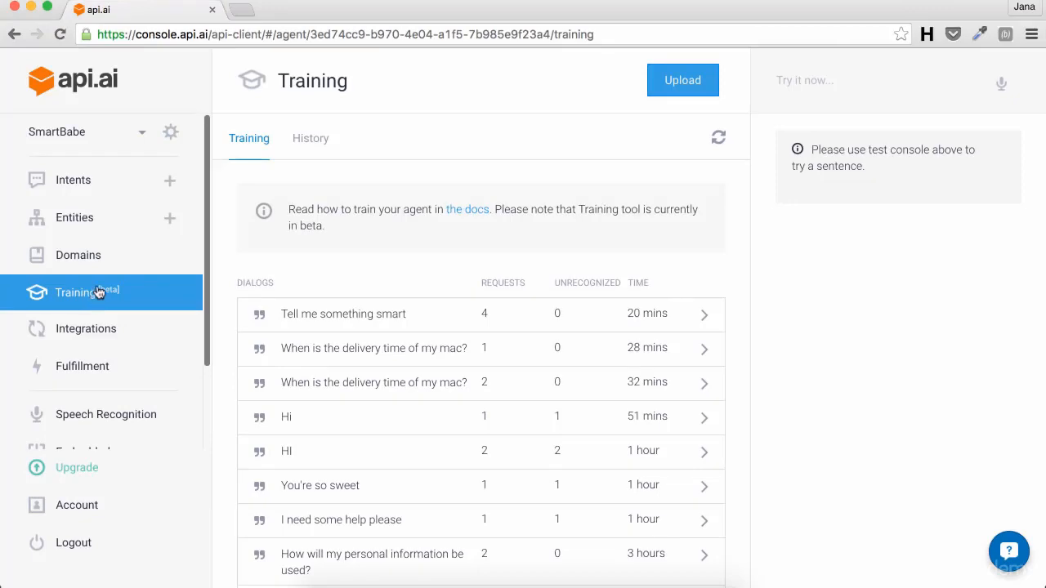
# Step: View the training history, then return to the list of dialogs to review
pyautogui.click(316, 145)
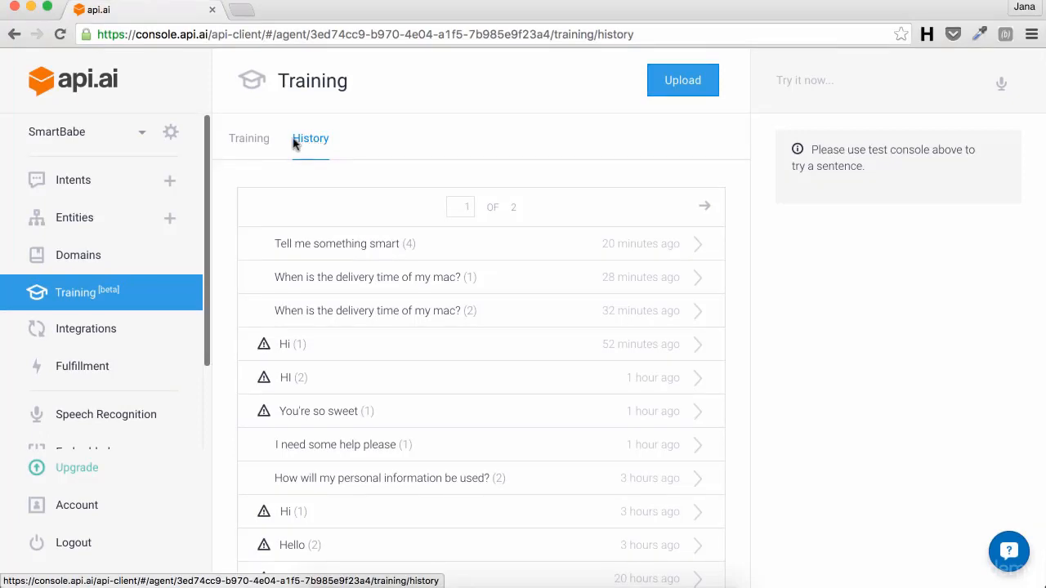
pyautogui.click(256, 141)
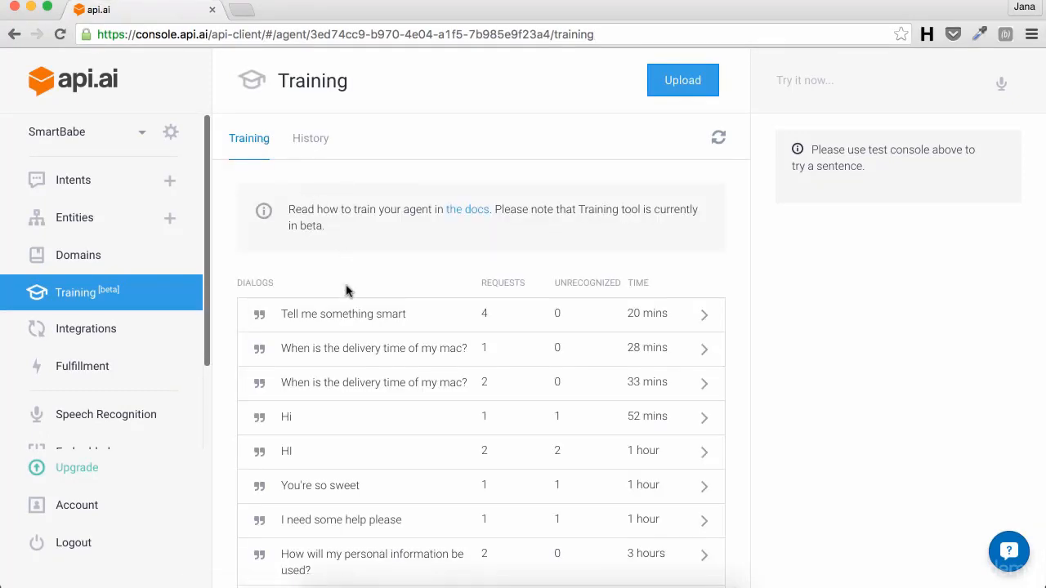
# Step: Reassign 'How long must I wait for a mac?' to faq-delivery-time and approve the dialog
pyautogui.click(341, 317)
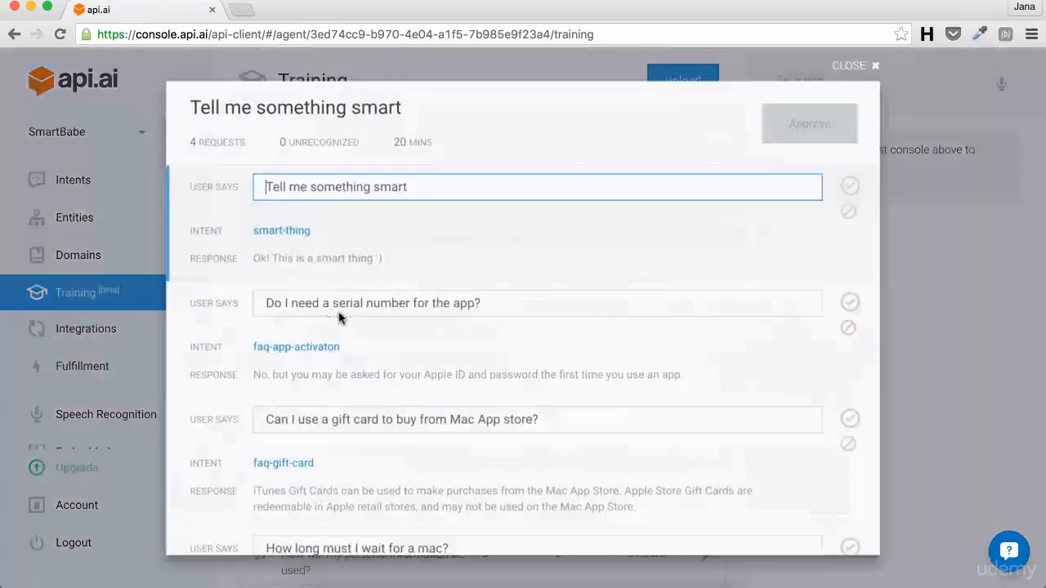
pyautogui.scroll(-3, 340, 313)
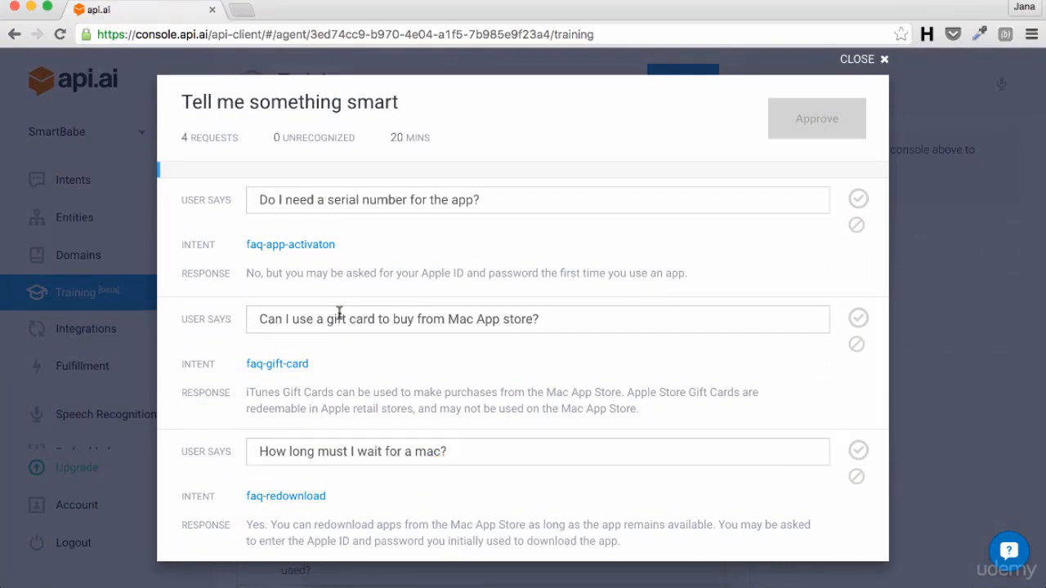
pyautogui.click(284, 498)
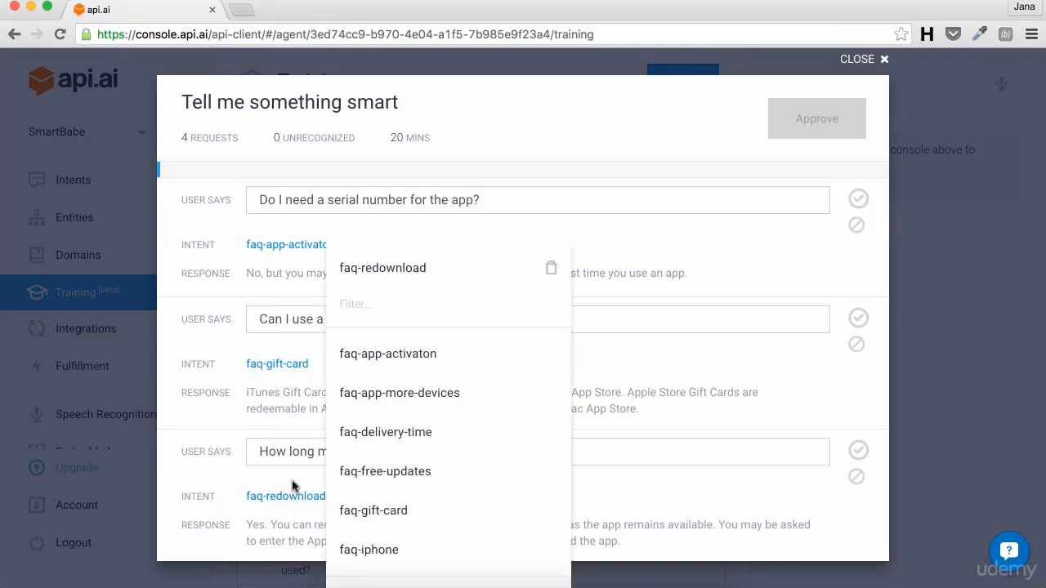
pyautogui.click(380, 429)
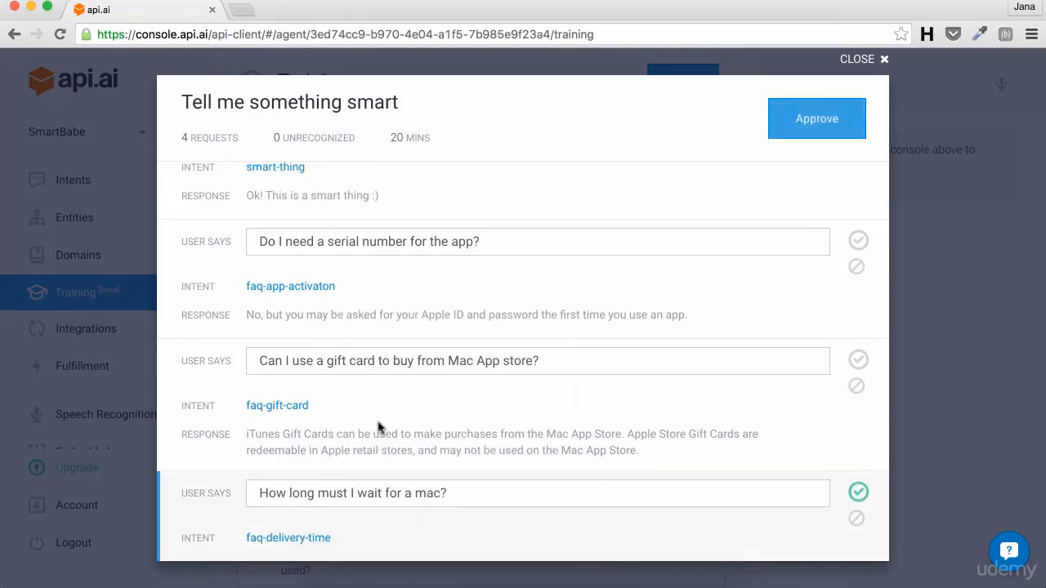
pyautogui.scroll(-2, 378, 427)
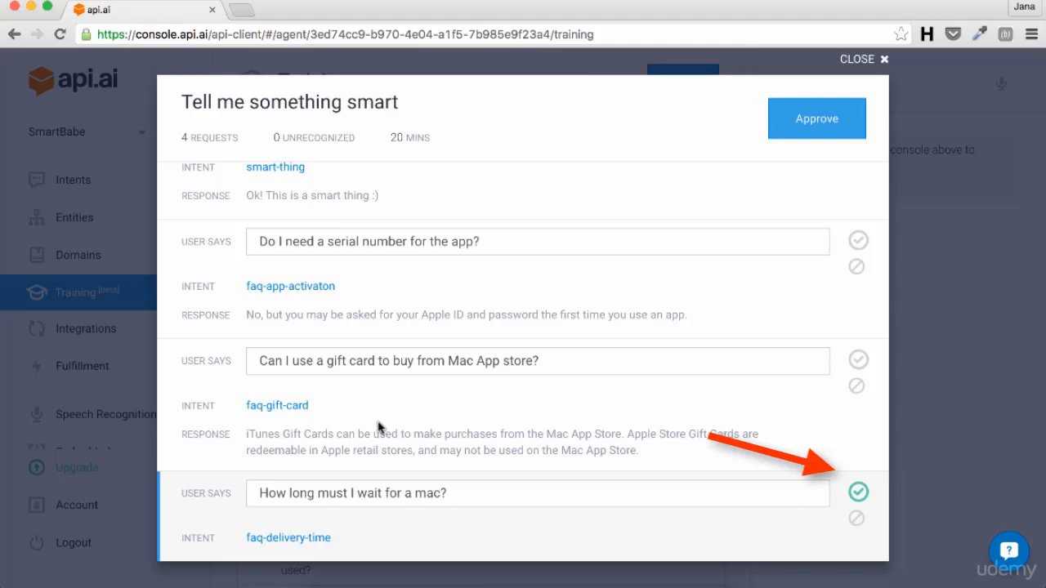
pyautogui.click(814, 120)
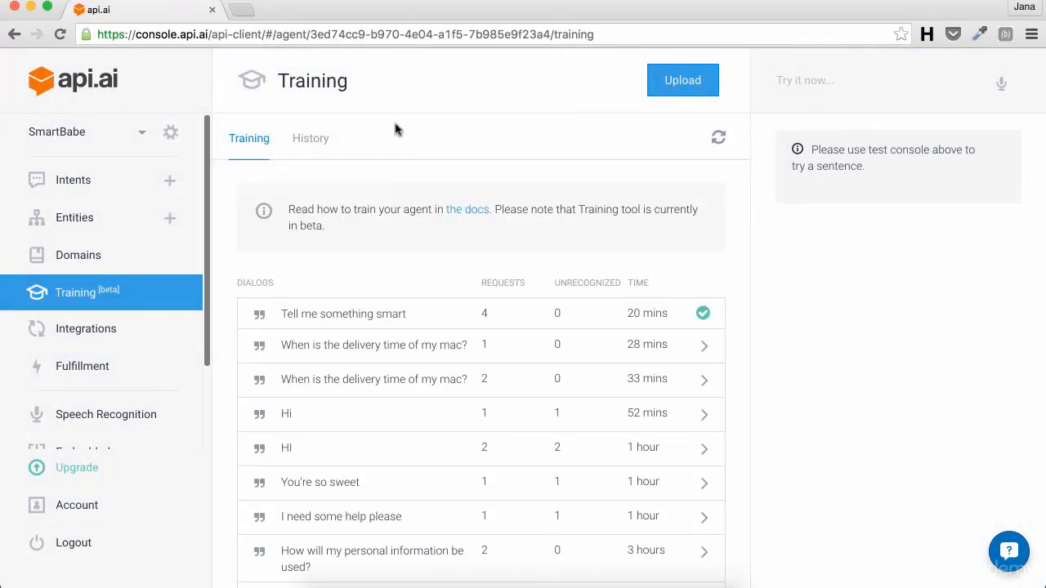
# Step: Open the faq-delivery-time intent from the Intents list
pyautogui.click(91, 180)
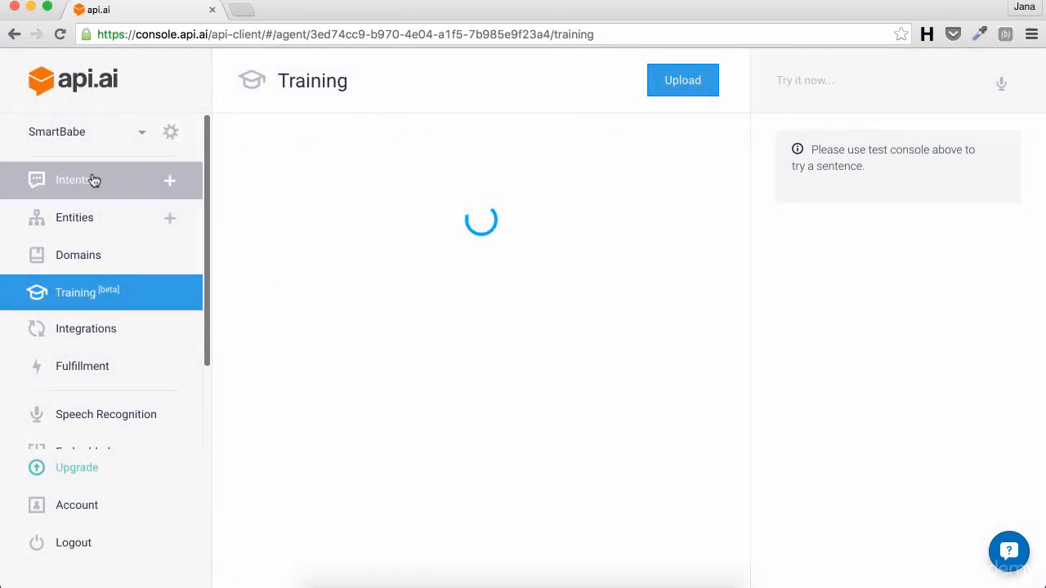
pyautogui.click(297, 256)
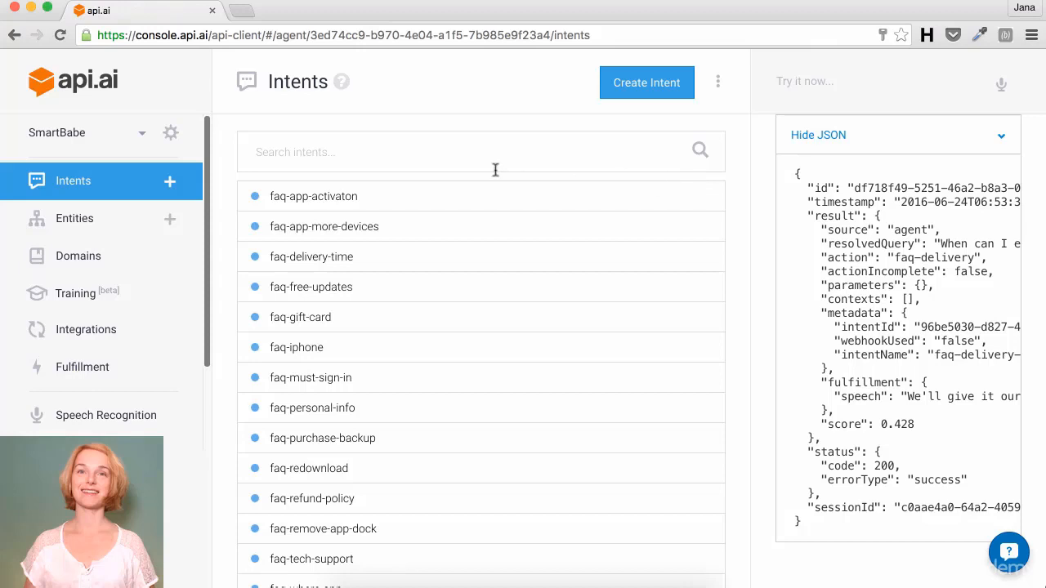
# Step: Create a job-vacancy entity with Accountant and its synonym Bookkeeper
pyautogui.click(73, 218)
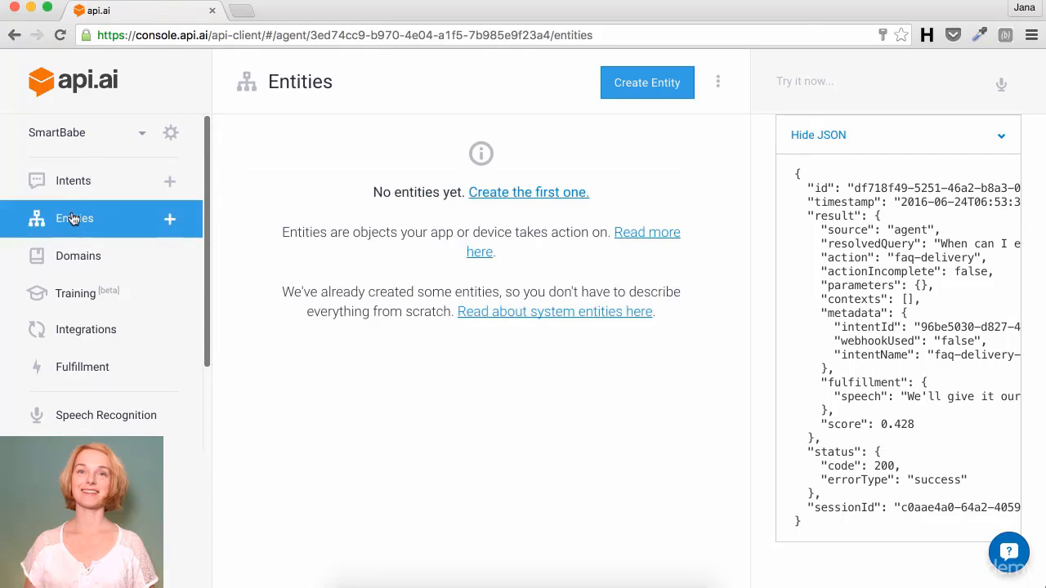
pyautogui.click(168, 221)
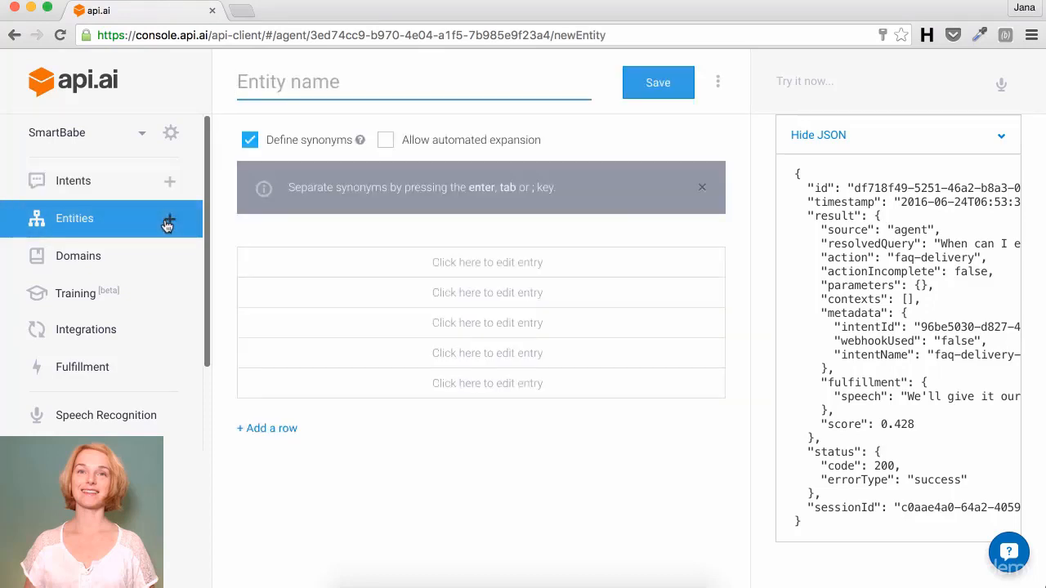
pyautogui.write('job-')
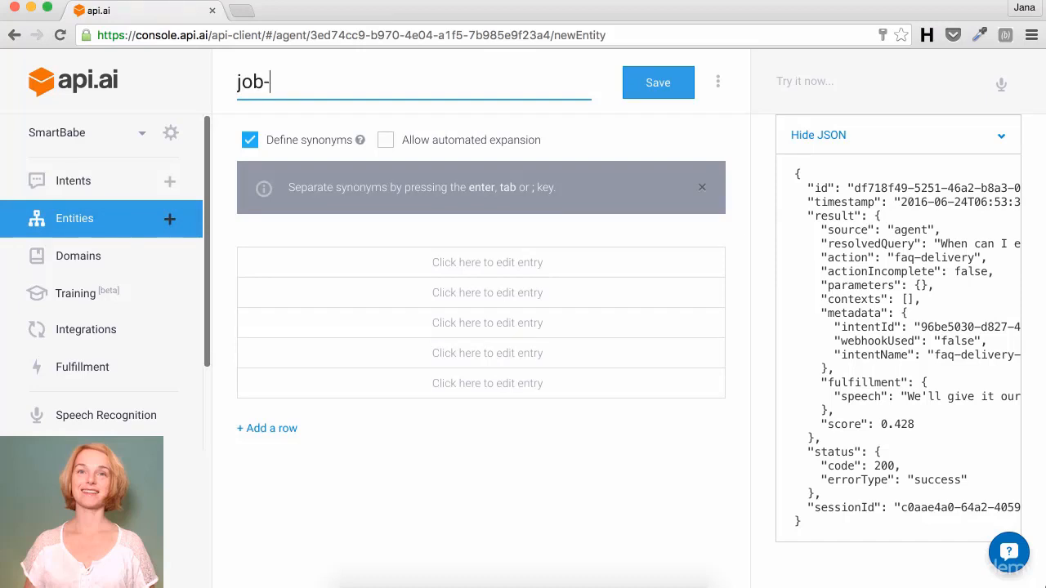
pyautogui.write('vacancy')
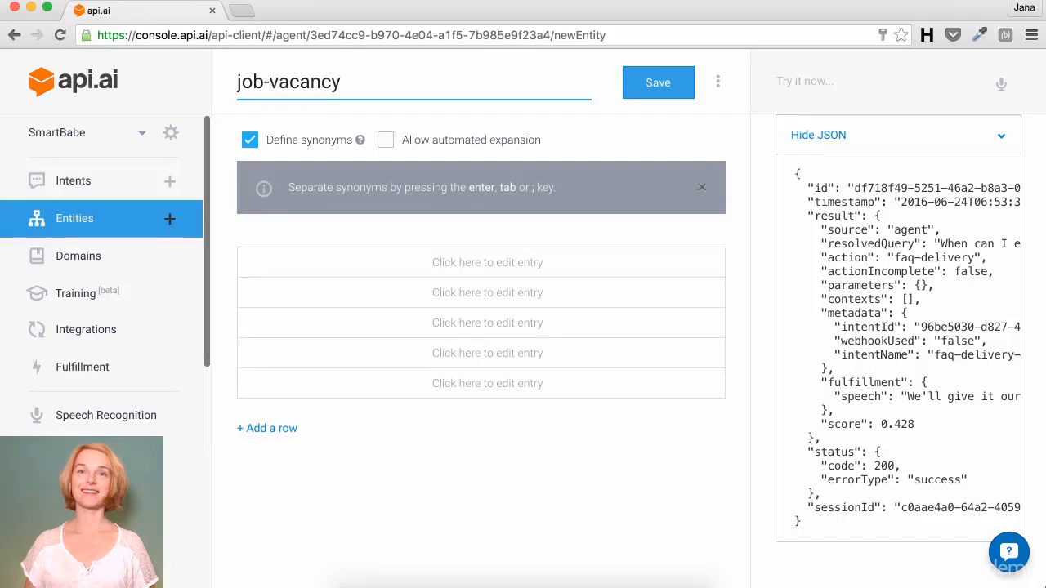
pyautogui.click(450, 262)
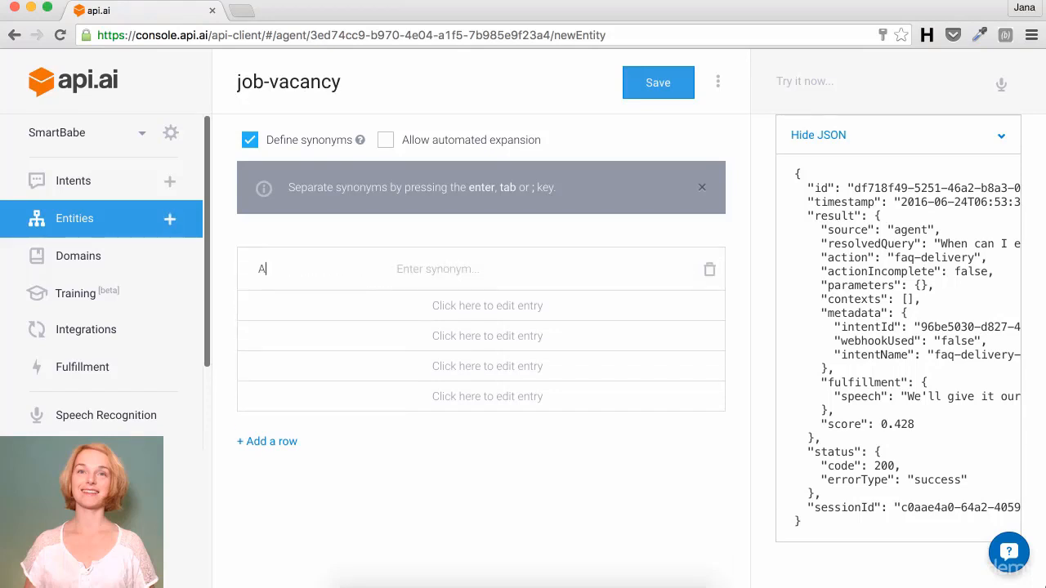
pyautogui.write('Accountant')
pyautogui.press('Tab')
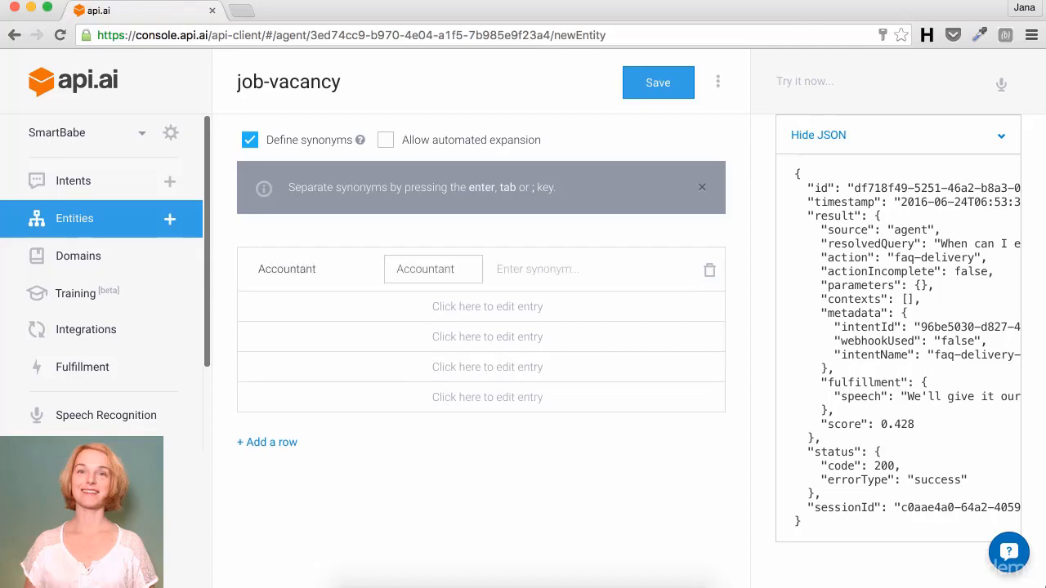
pyautogui.write('Bookkeeper')
pyautogui.press('Tab')
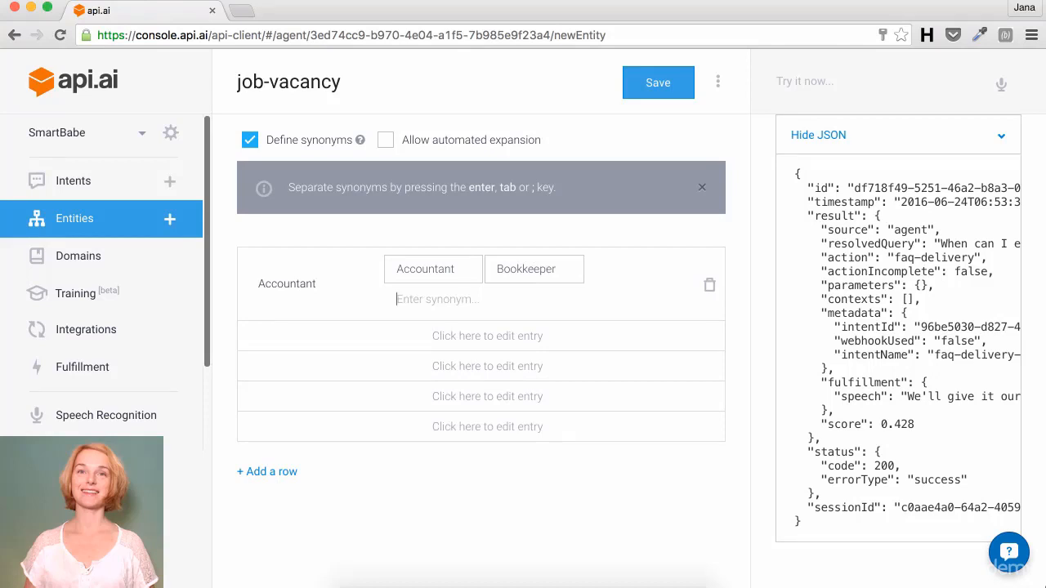
# Step: Add Shop assistant with synonyms Sales, Sales person, Sales rep, Sales representative, Shop boy, Shop girl, and save
pyautogui.click(273, 335)
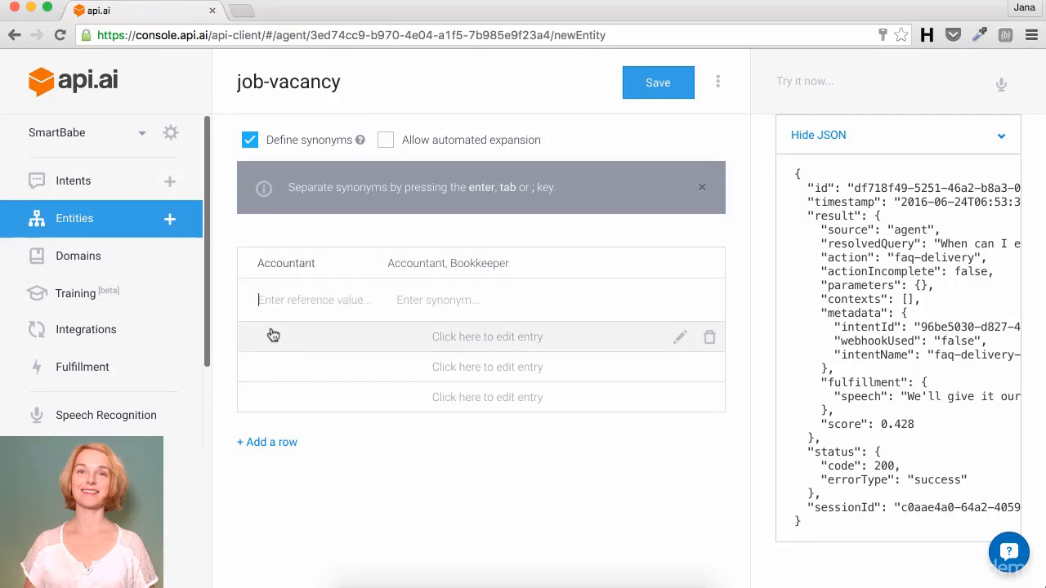
pyautogui.write('Shop assistant ')
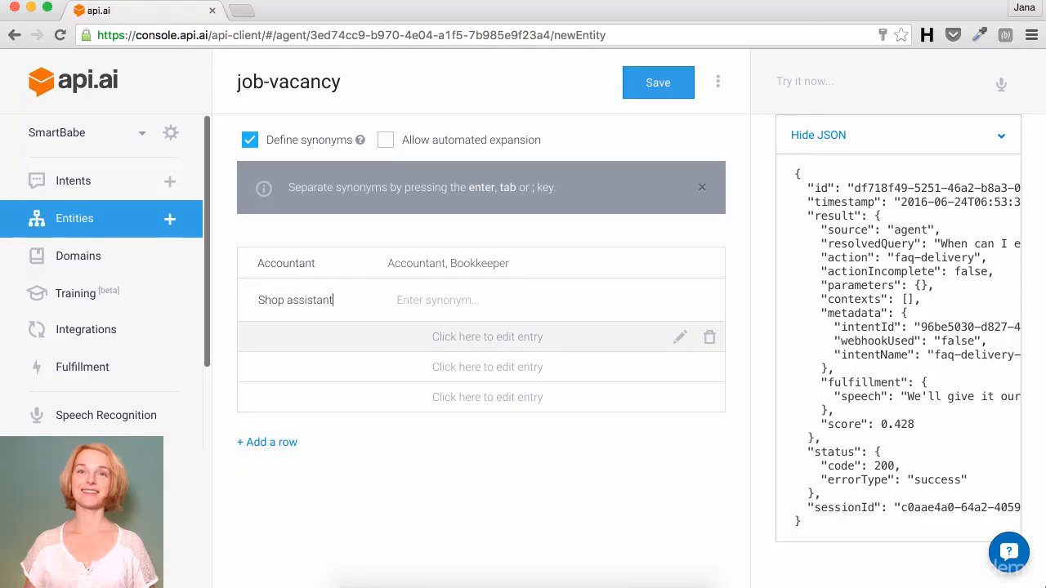
pyautogui.write('S')
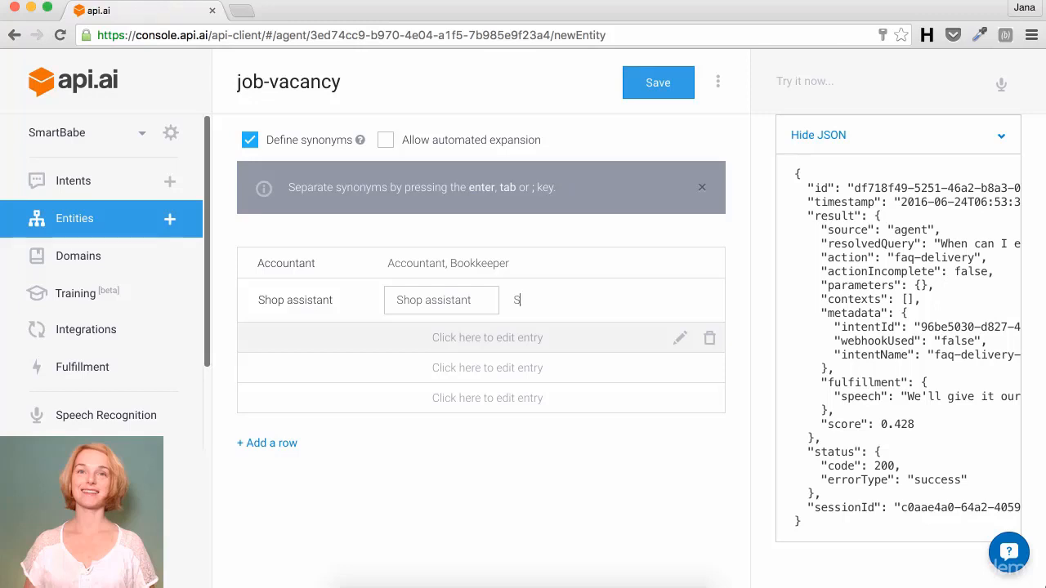
pyautogui.write('ales')
pyautogui.press('Return')
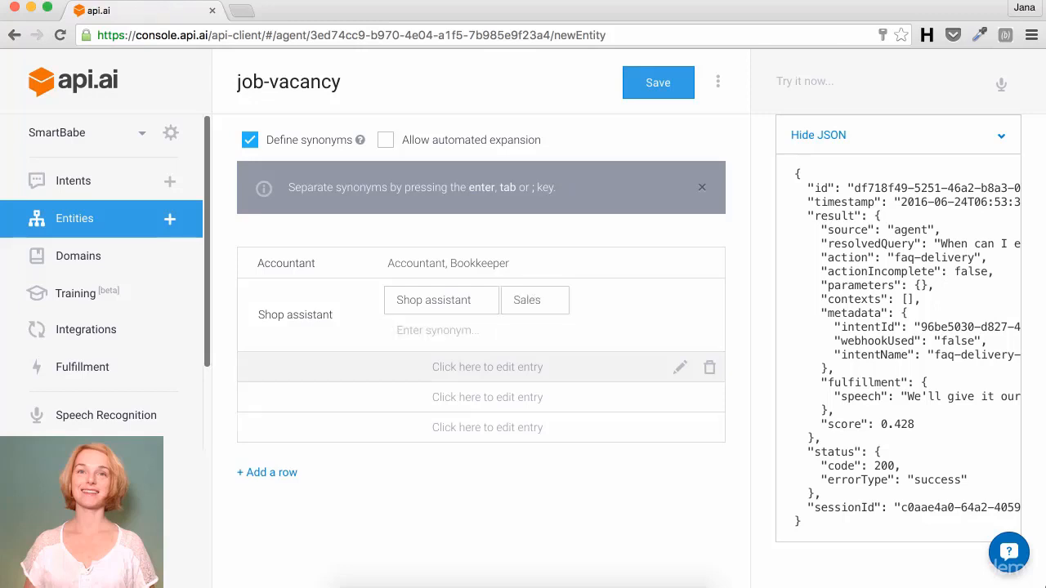
pyautogui.write('Sales person')
pyautogui.press('Return')
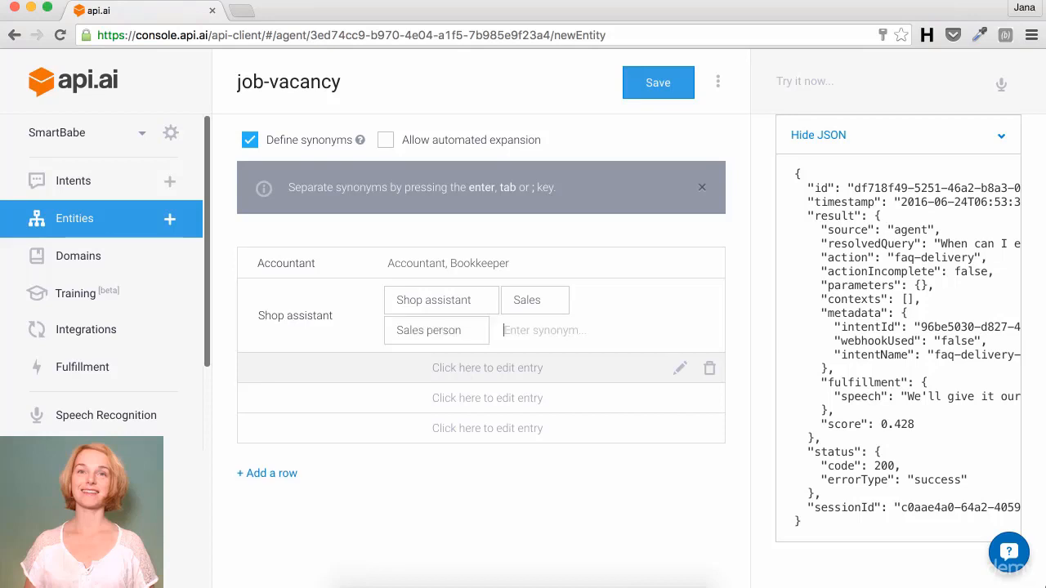
pyautogui.write('Sles')
pyautogui.press('BackSpace')
pyautogui.press('BackSpace')
pyautogui.press('BackSpace')
pyautogui.write('ales rep')
pyautogui.press('Return')
pyautogui.write('Slaee')
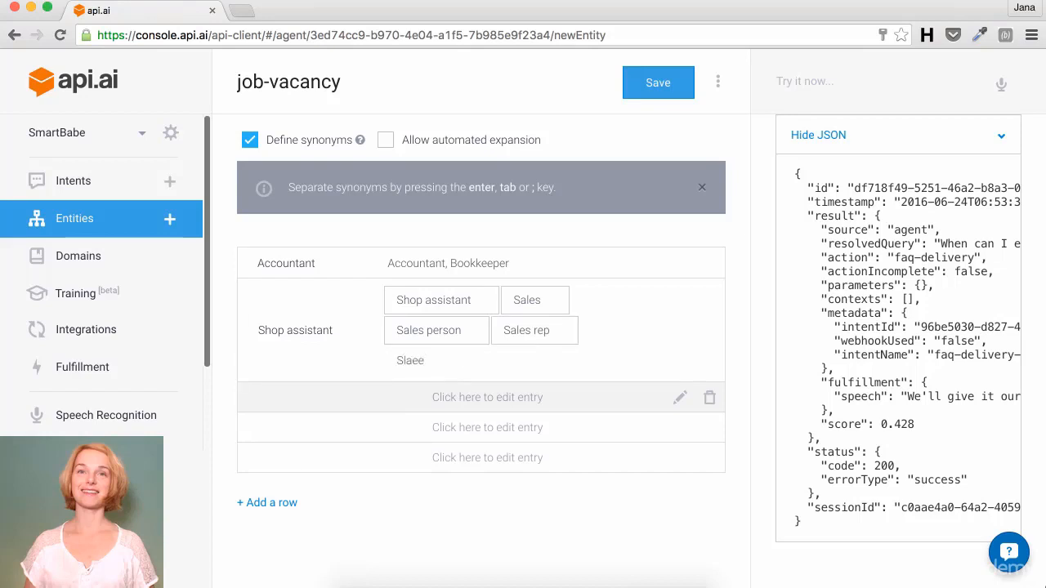
pyautogui.press('BackSpace')
pyautogui.press('BackSpace')
pyautogui.press('BackSpace')
pyautogui.press('BackSpace')
pyautogui.write('ales representative')
pyautogui.press('Return')
pyautogui.write('Shop')
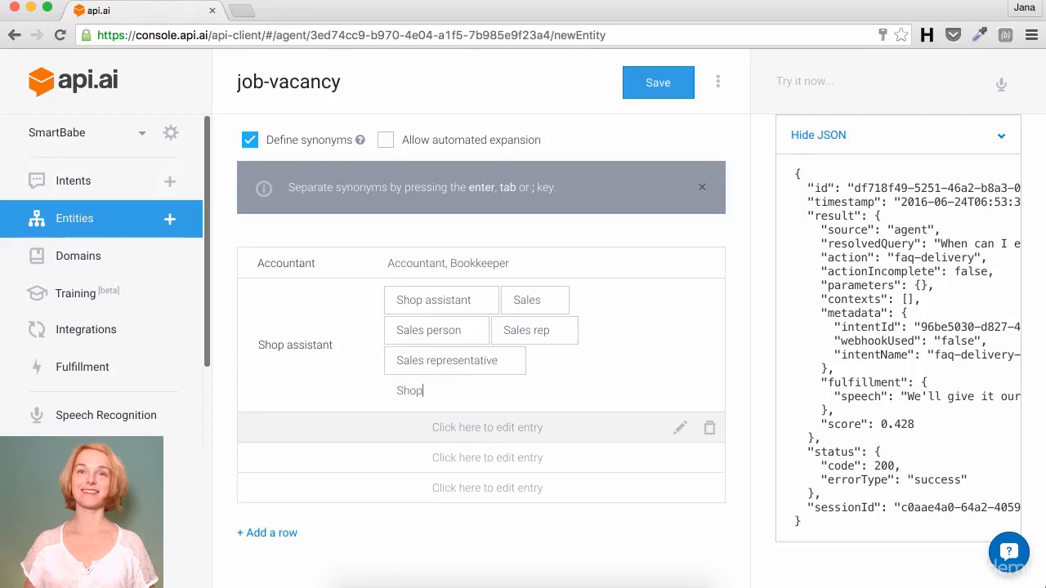
pyautogui.write(' boy')
pyautogui.press('Return')
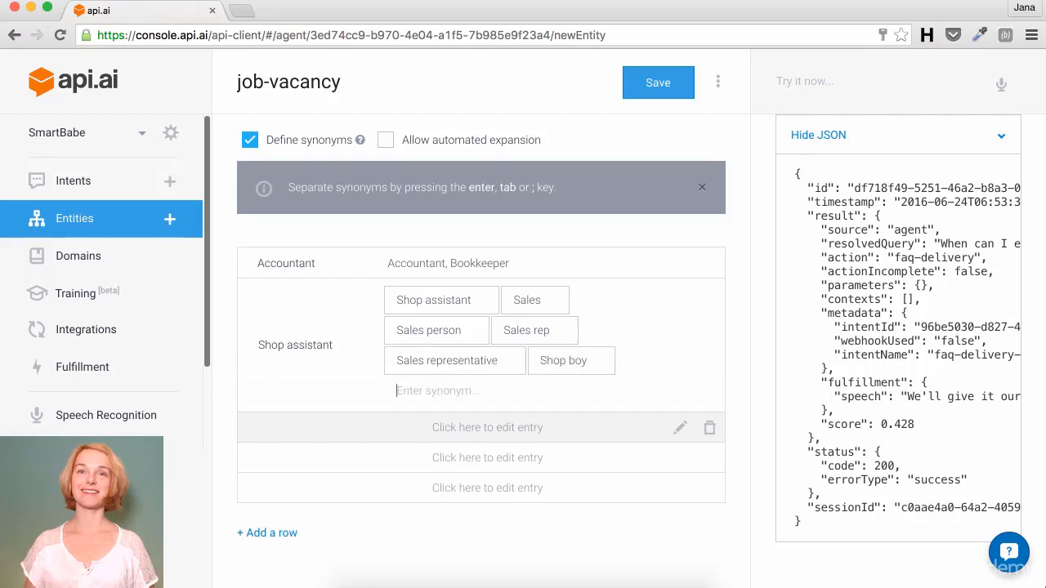
pyautogui.write('Shop girl')
pyautogui.press('Return')
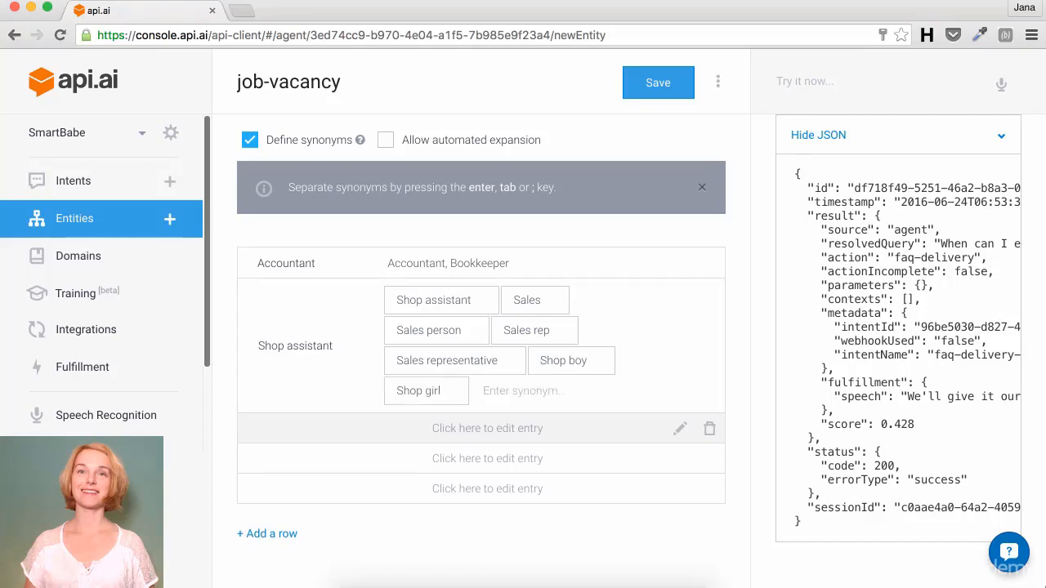
pyautogui.click(642, 88)
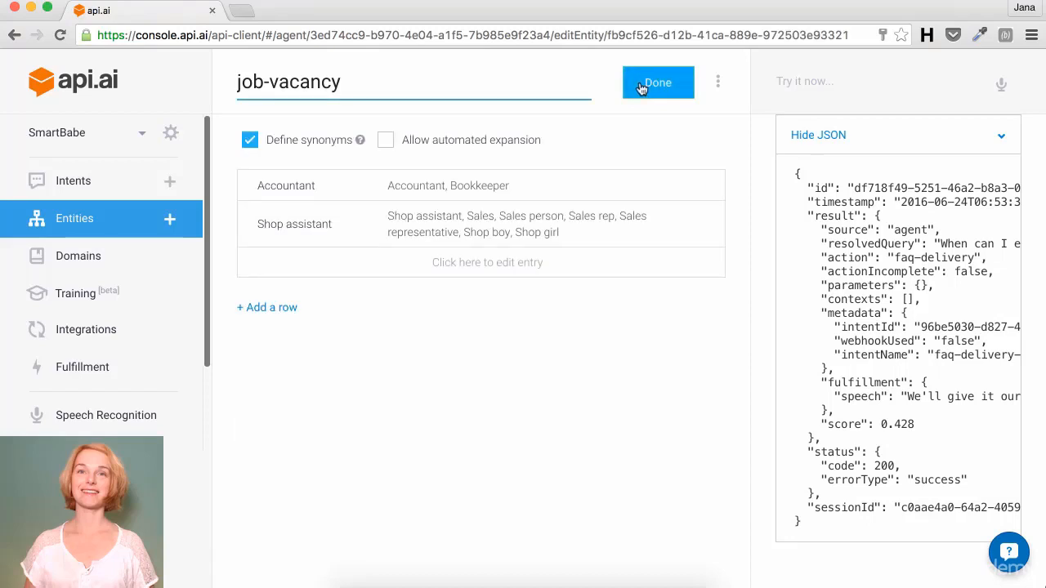
# Step: Create a new intent named job
pyautogui.click(180, 191)
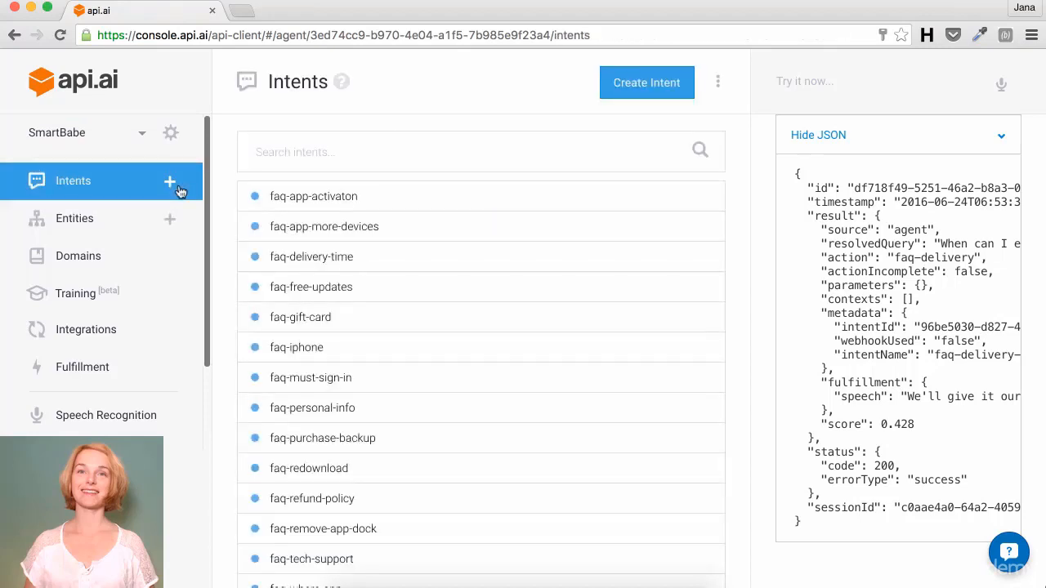
pyautogui.click(180, 190)
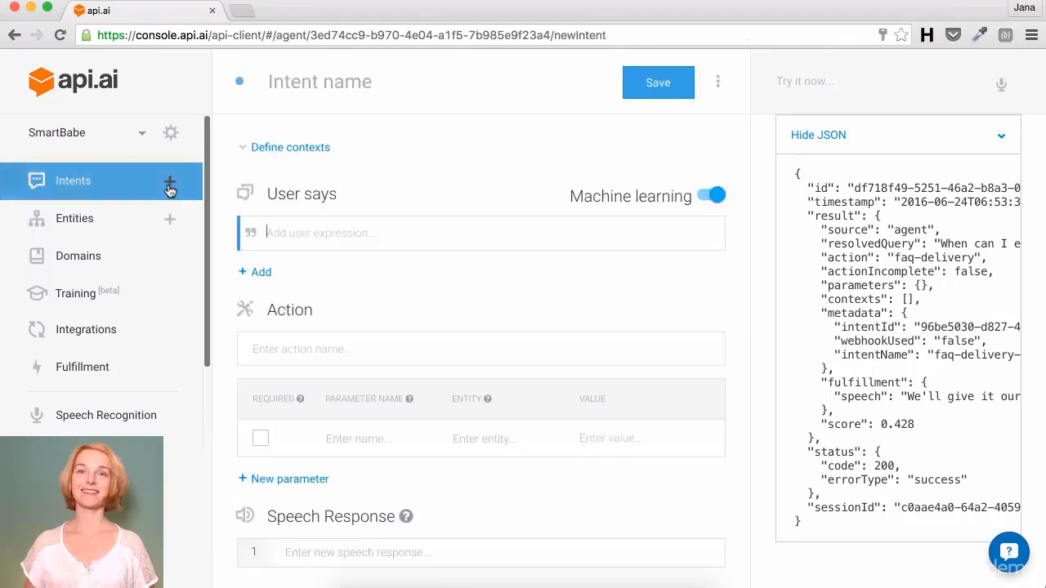
pyautogui.click(315, 82)
pyautogui.write('job')
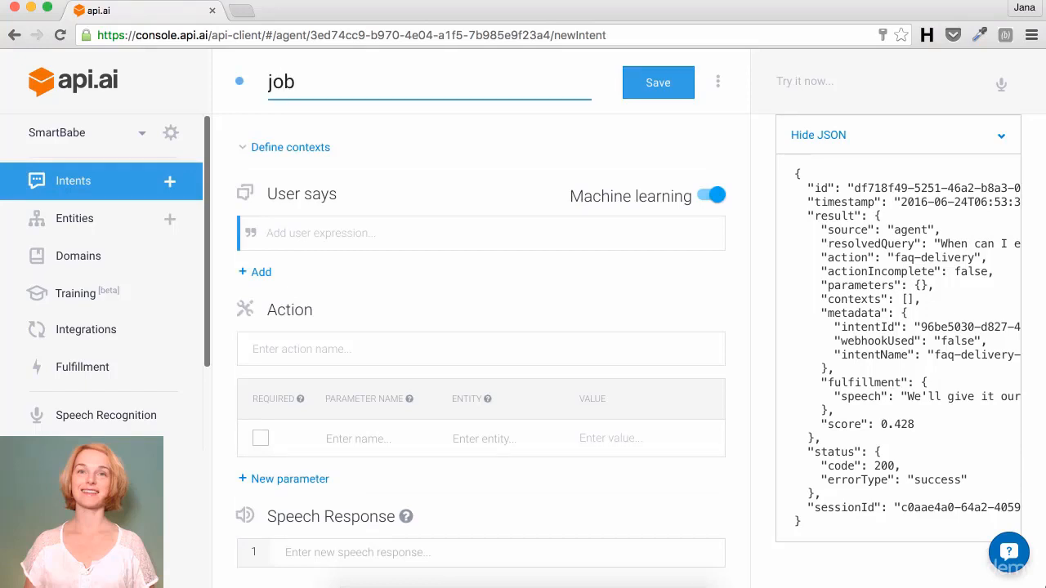
# Step: Add 'Is there a job vacancy in your store?', 'Do you have a job opening?', 'Are you looking for new employees'
pyautogui.click(304, 237)
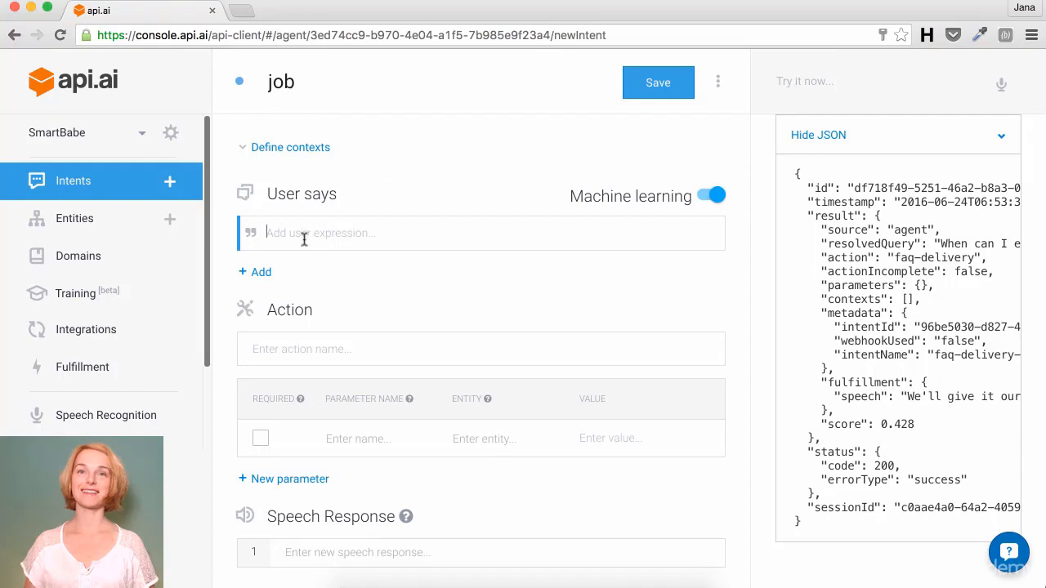
pyautogui.write('Is there a jo')
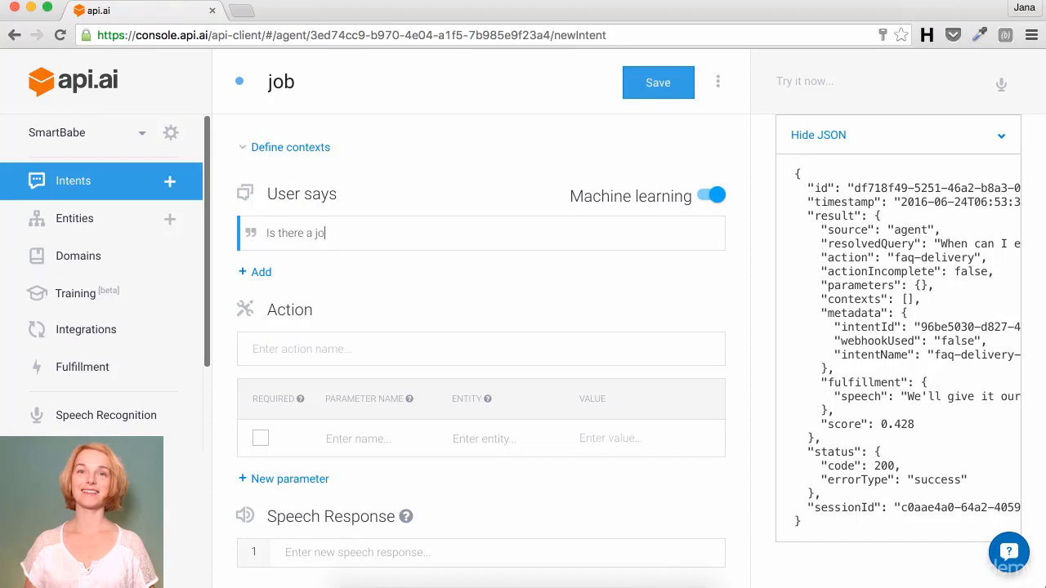
pyautogui.write('b vacancy in your store?')
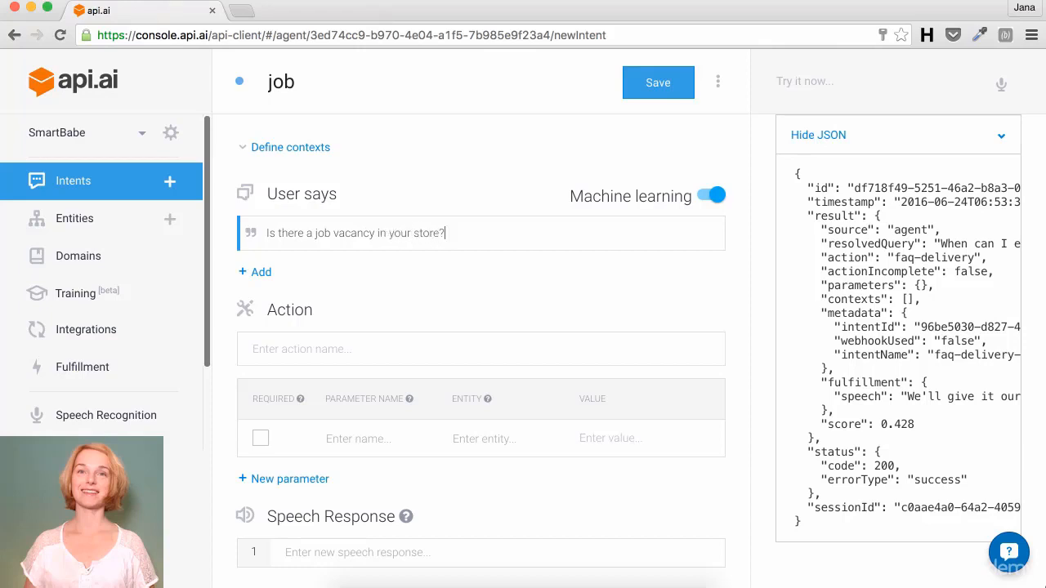
pyautogui.press('Return')
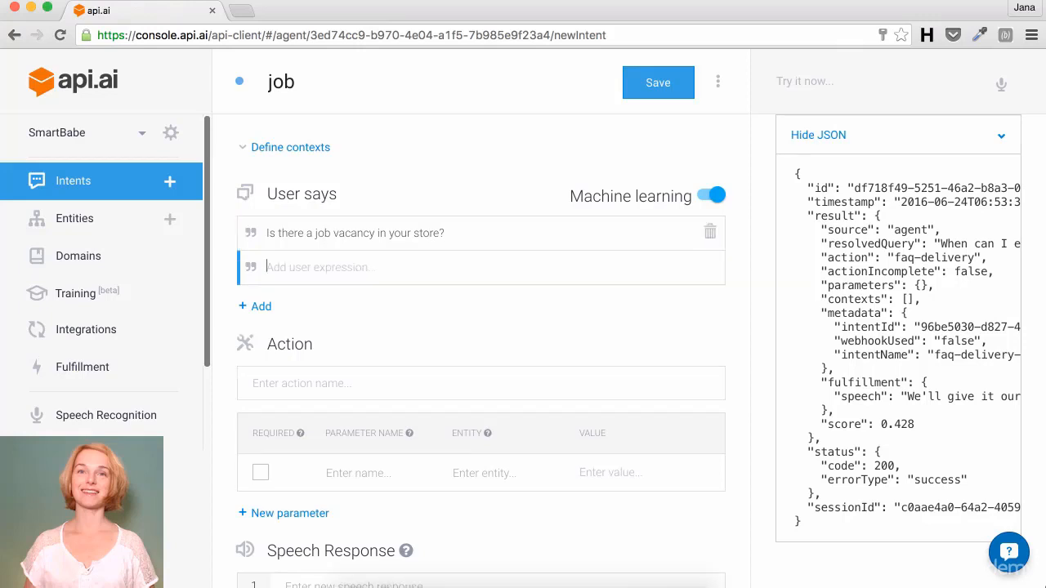
pyautogui.write('Do you have a job o pening?')
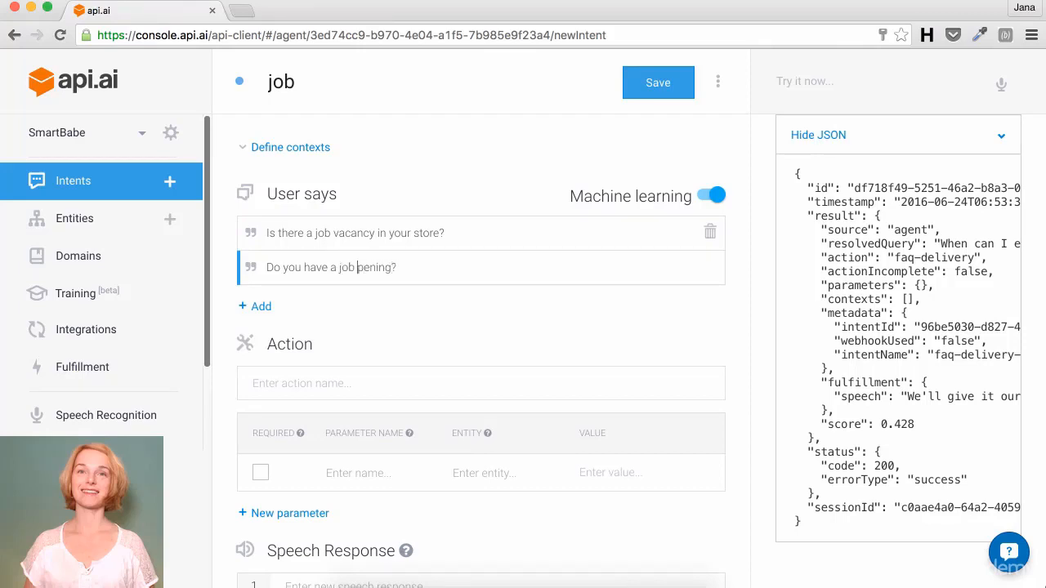
pyautogui.write('o')
pyautogui.press('Return')
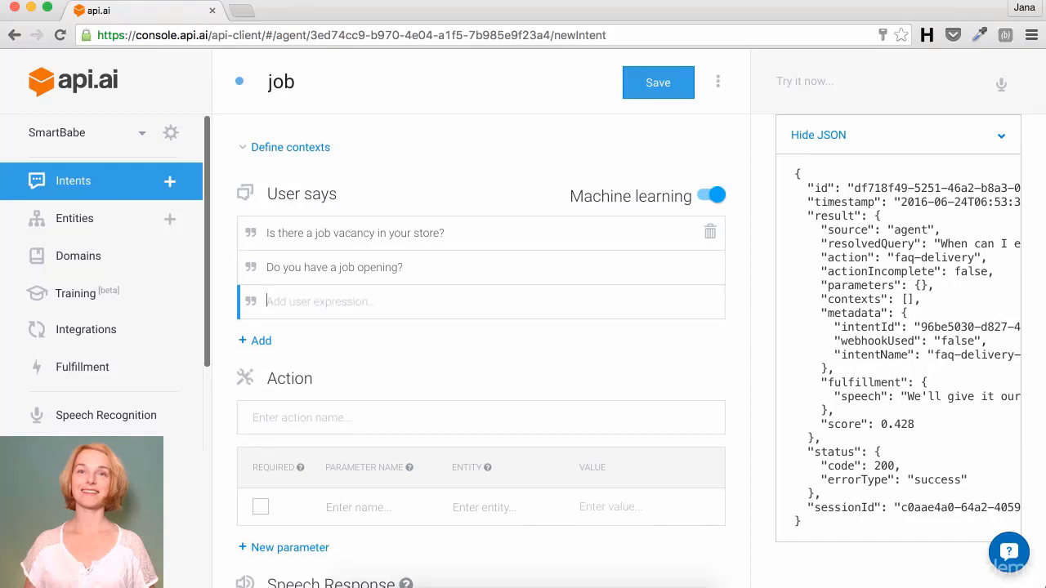
pyautogui.write('Are you looking for new')
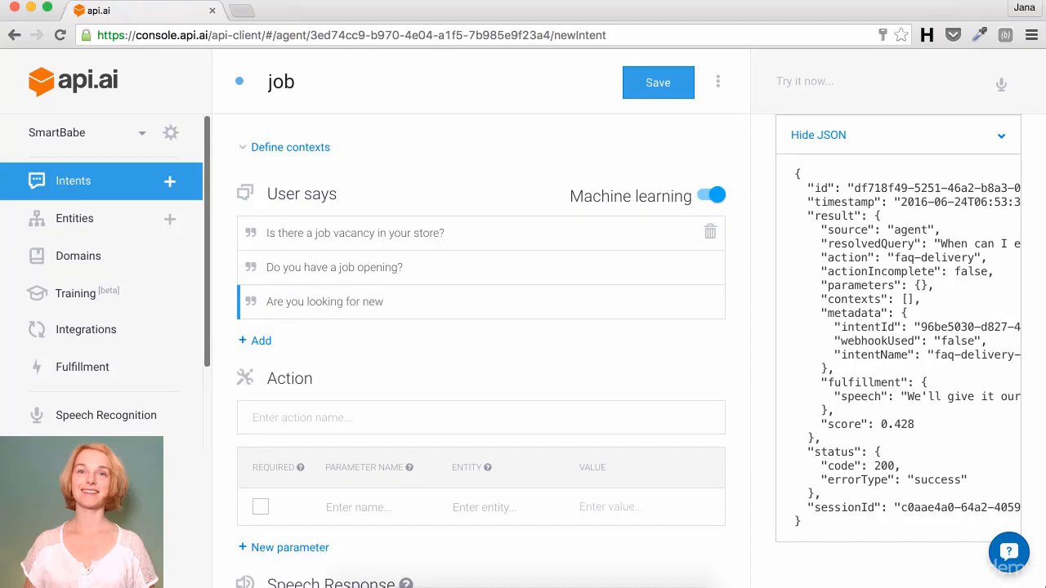
pyautogui.write(' employees?')
pyautogui.press('Return')
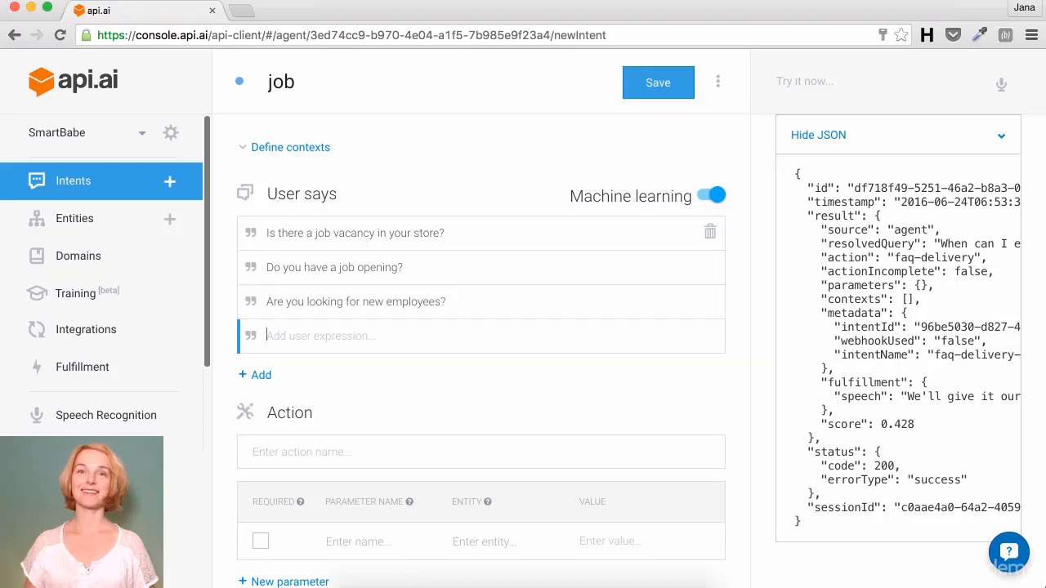
# Step: Add 'I'm looking for a new career oportunity.' and 'Can I start a new career in your company?'
pyautogui.write('I')
pyautogui.press('BackSpace')
pyautogui.write("I'm looking for a new car")
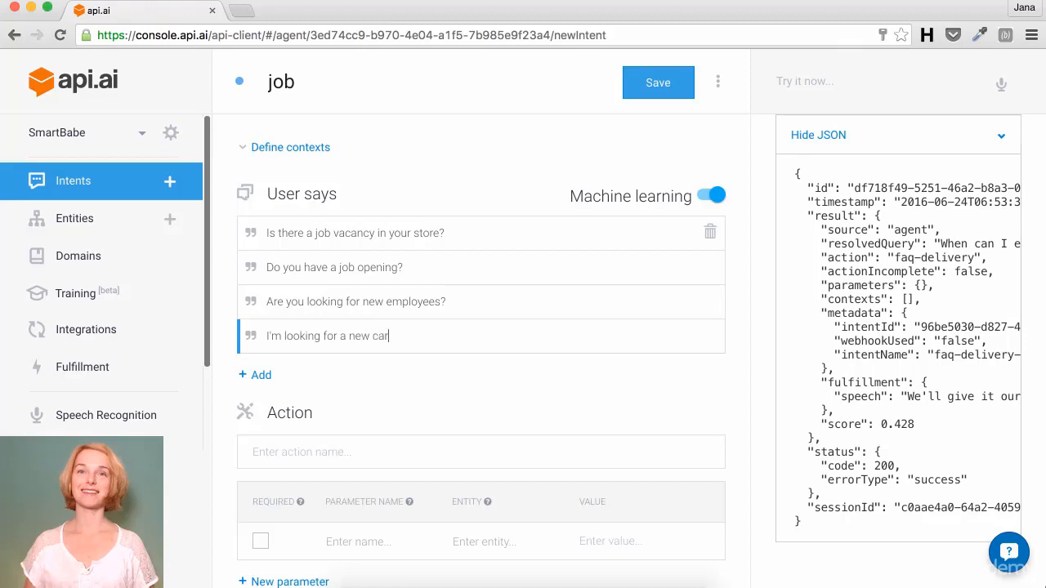
pyautogui.write('eer oportunity.')
pyautogui.press('Return')
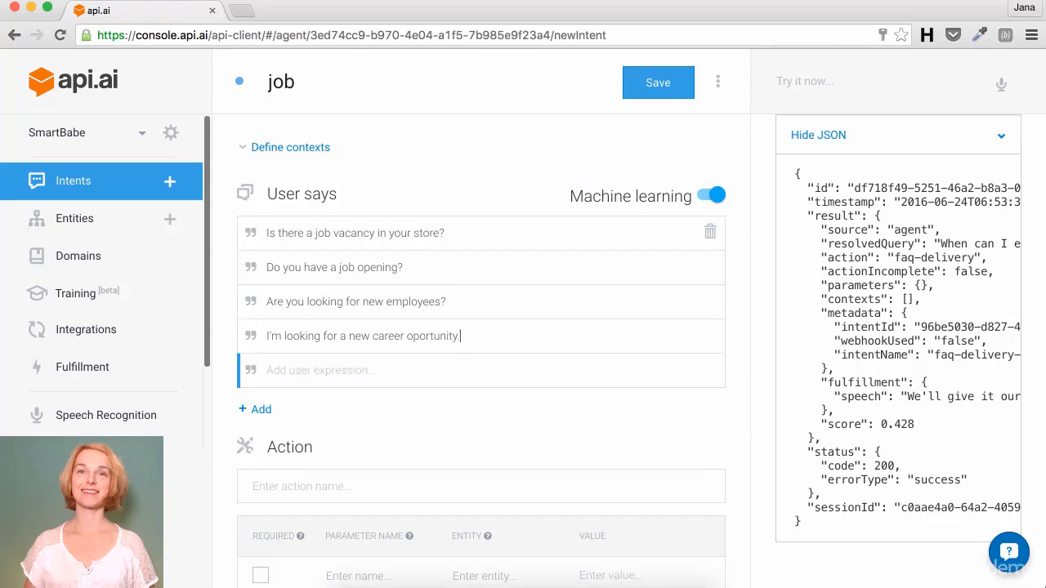
pyautogui.write('Can I start a new career')
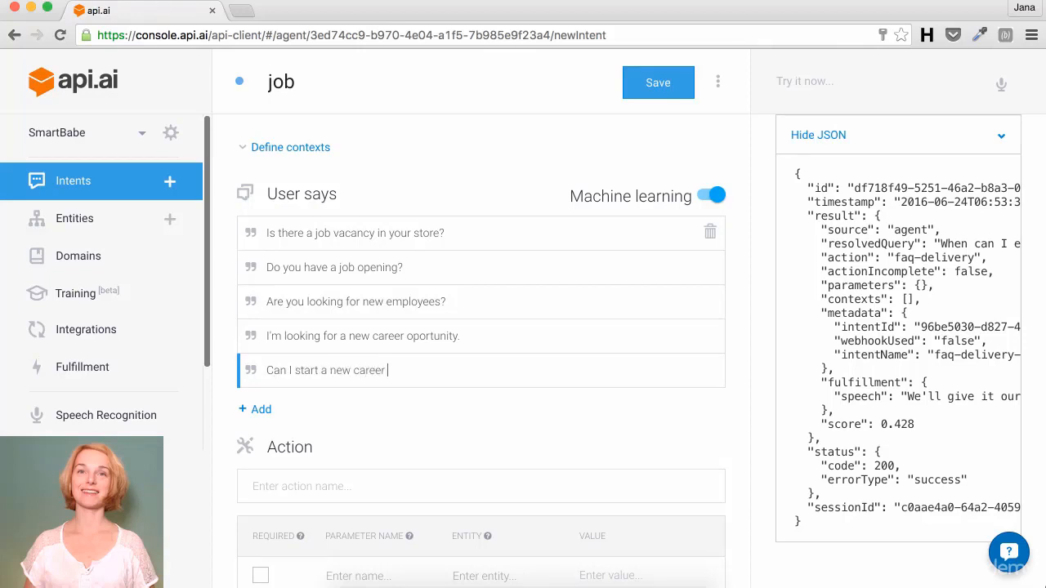
pyautogui.write(' in your company?')
pyautogui.press('Return')
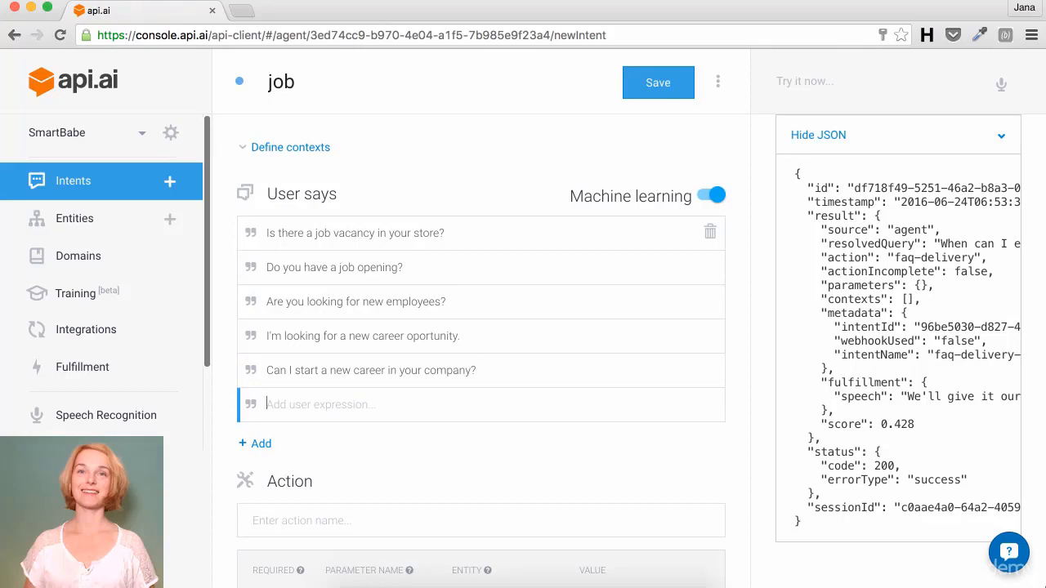
# Step: Enter job-enquiry in the Action field below the job intent's user expressions
pyautogui.scroll(-3, 308, 269)
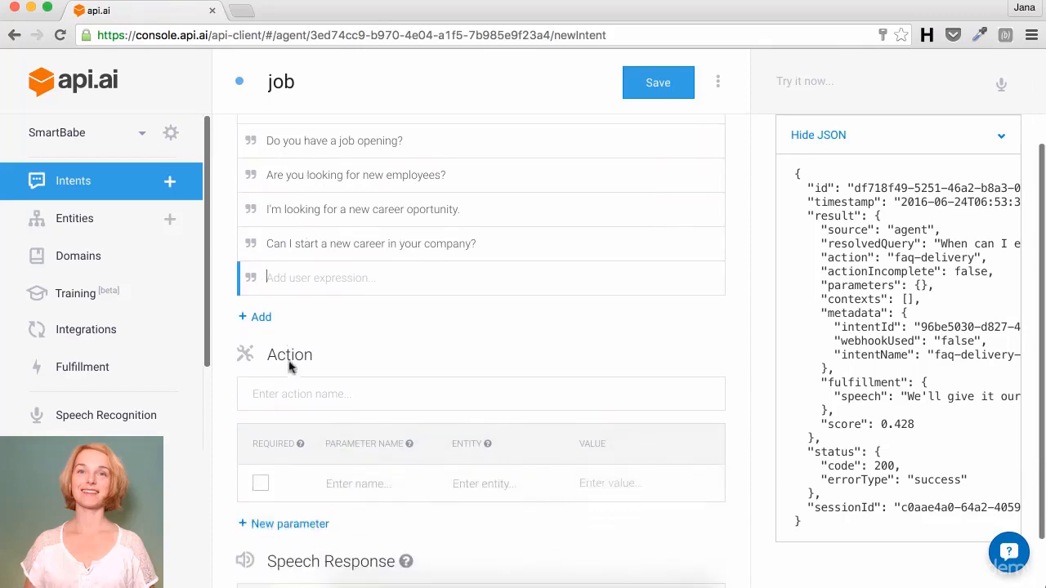
pyautogui.write('job')
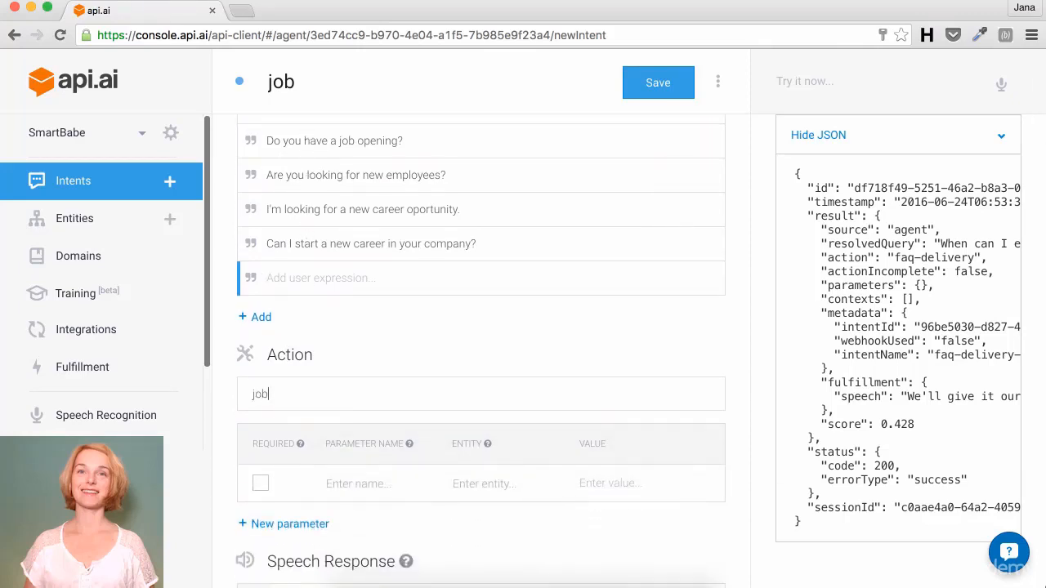
pyautogui.write('-enquiry')
pyautogui.scroll(-2, 480, 326)
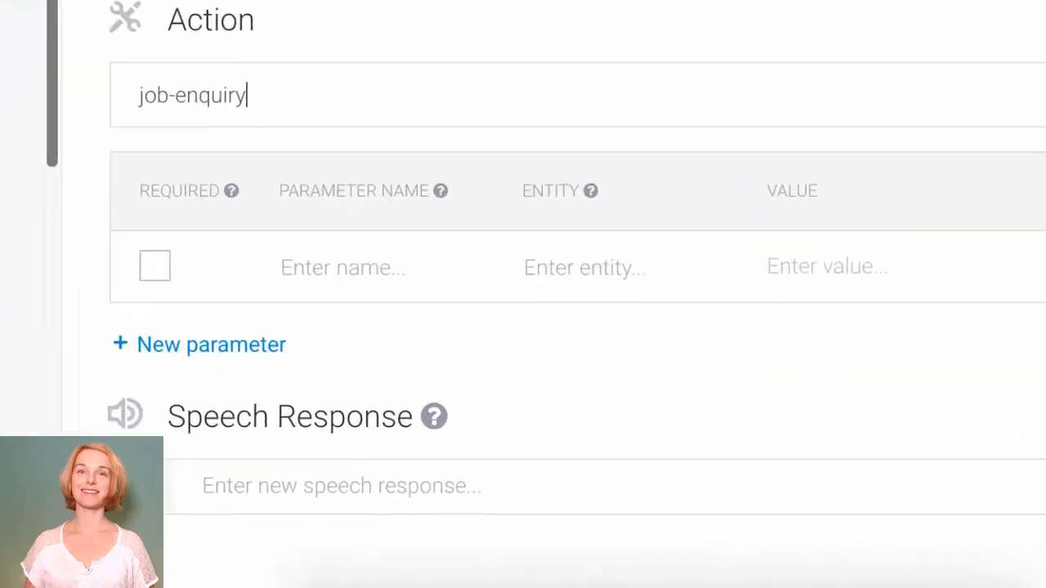
# Step: Write the first reply announcing openings for a store assistant and an accountant, asking which position
pyautogui.click(213, 480)
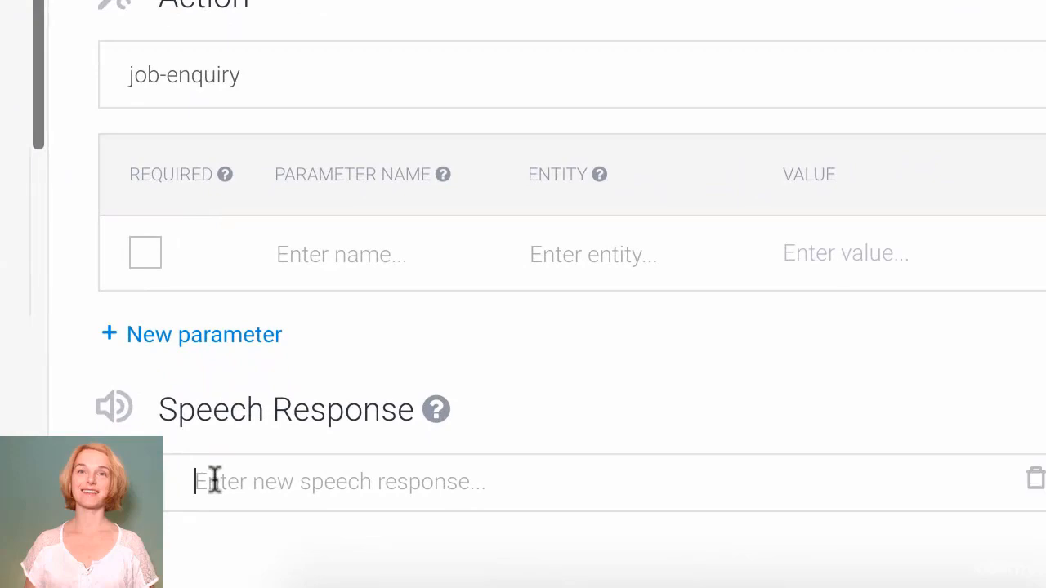
pyautogui.write('We are ')
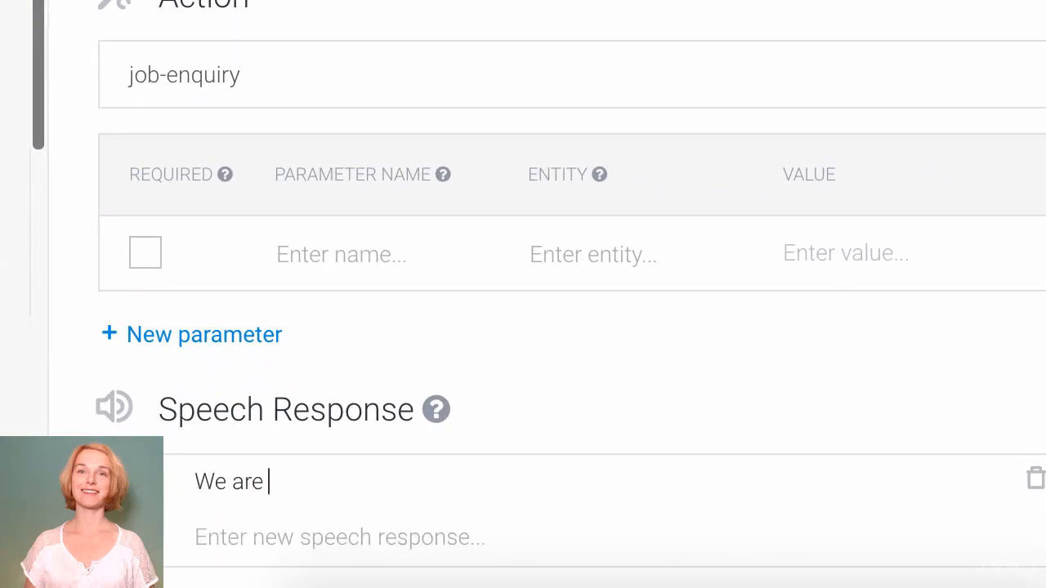
pyautogui.write('currently')
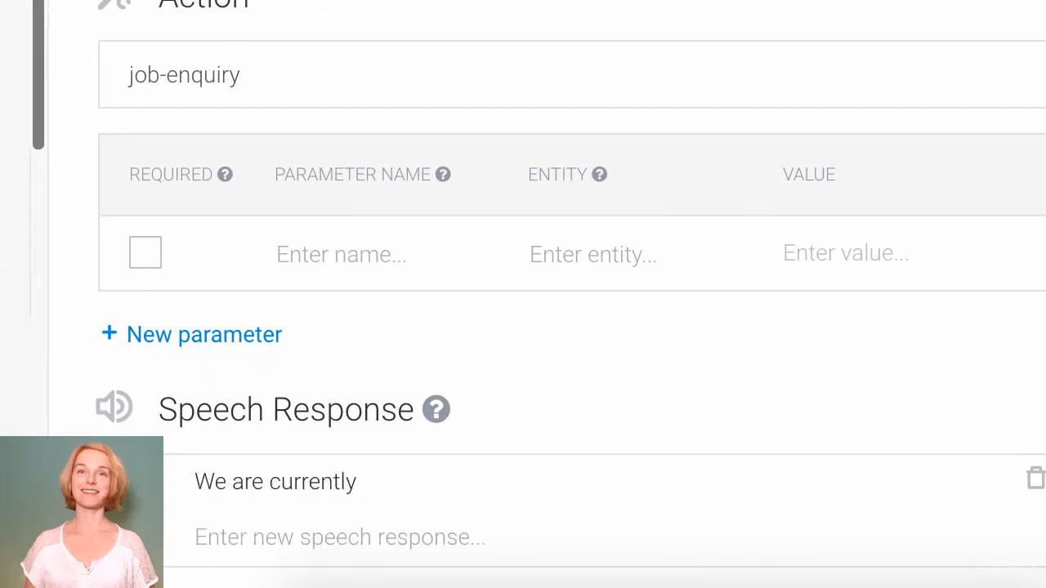
pyautogui.write(' looking for new ')
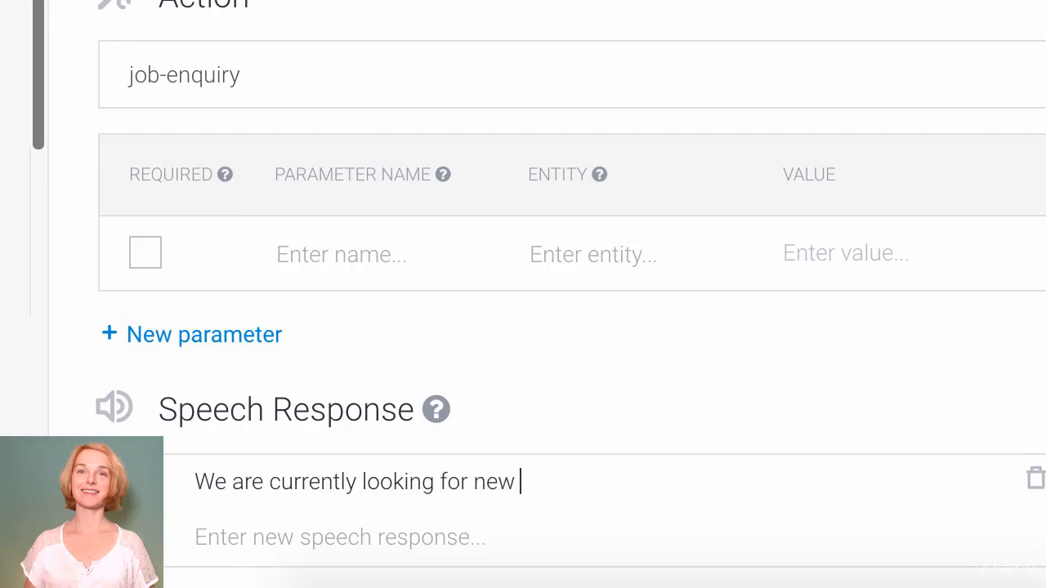
pyautogui.write('staff. We need an a')
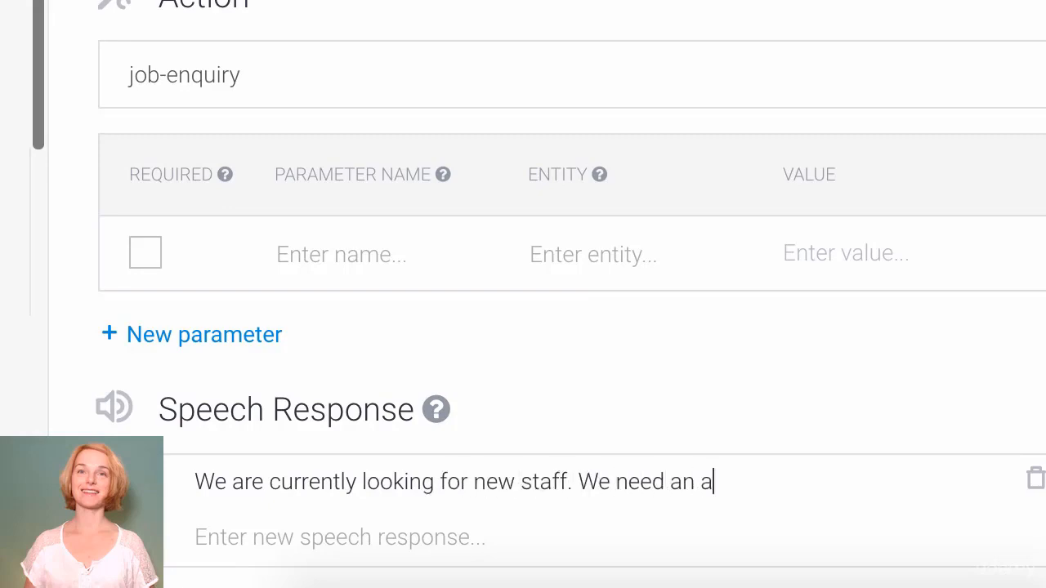
pyautogui.write('ssistant in')
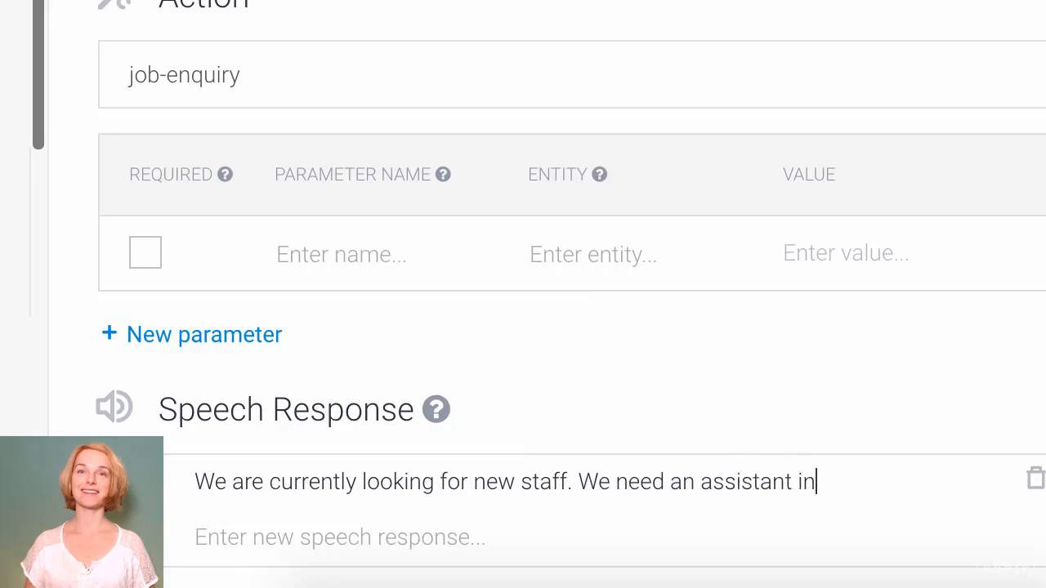
pyautogui.write(' our store.')
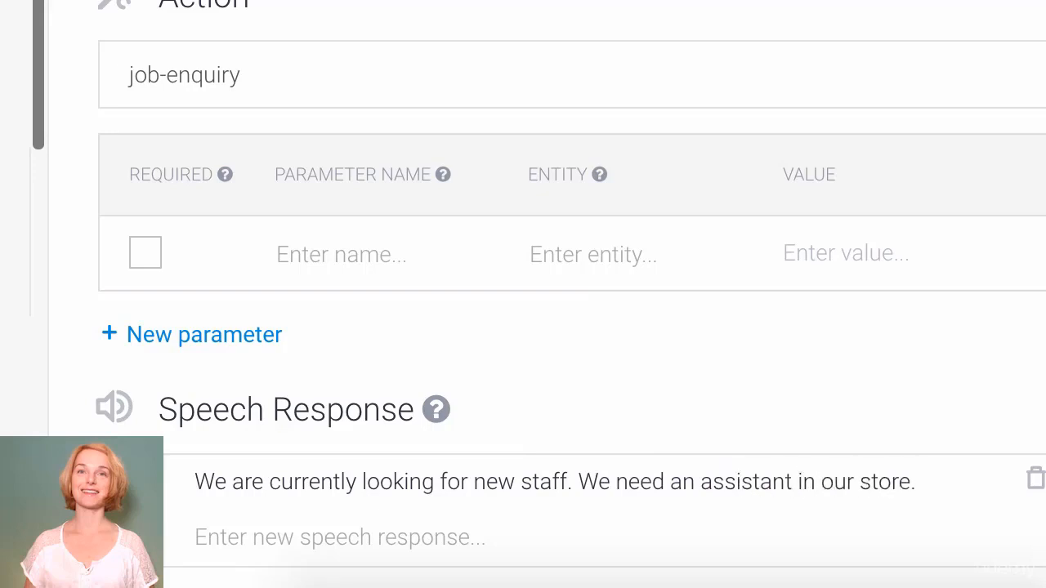
pyautogui.write(" And we're looking")
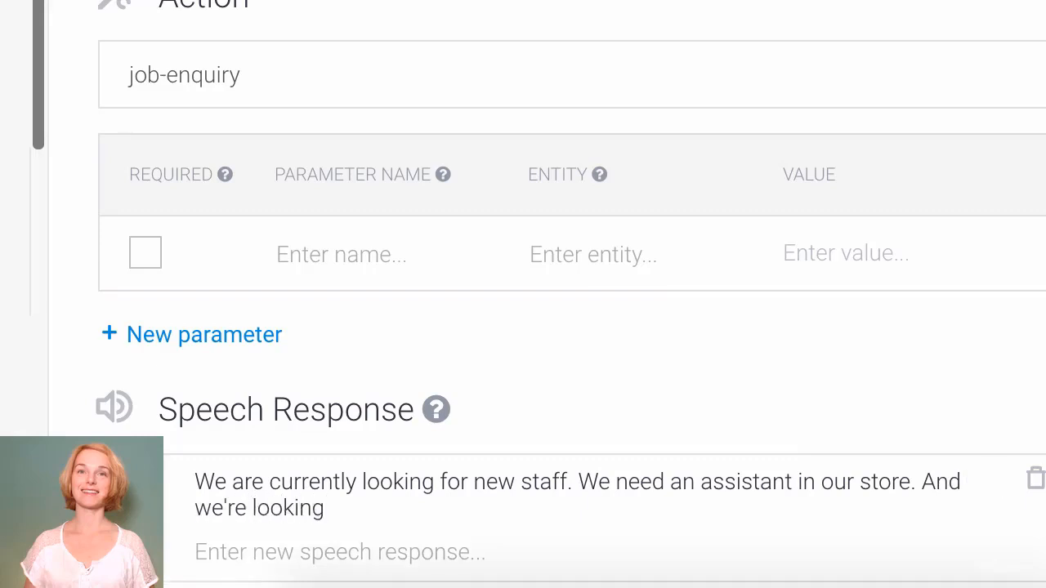
pyautogui.write(' for new accountn')
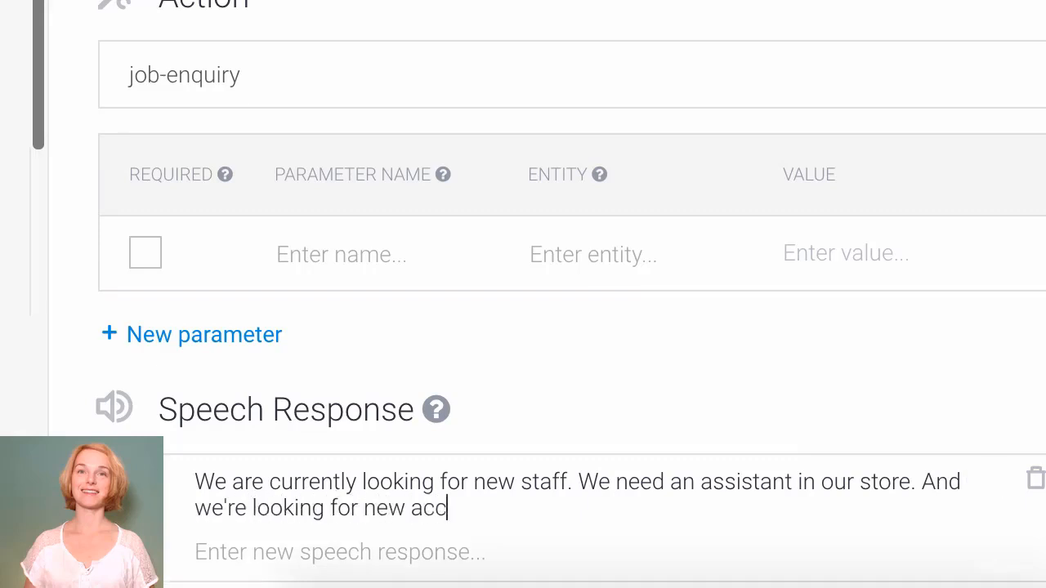
pyautogui.press('BackSpace')
pyautogui.press('BackSpace')
pyautogui.write('tant')
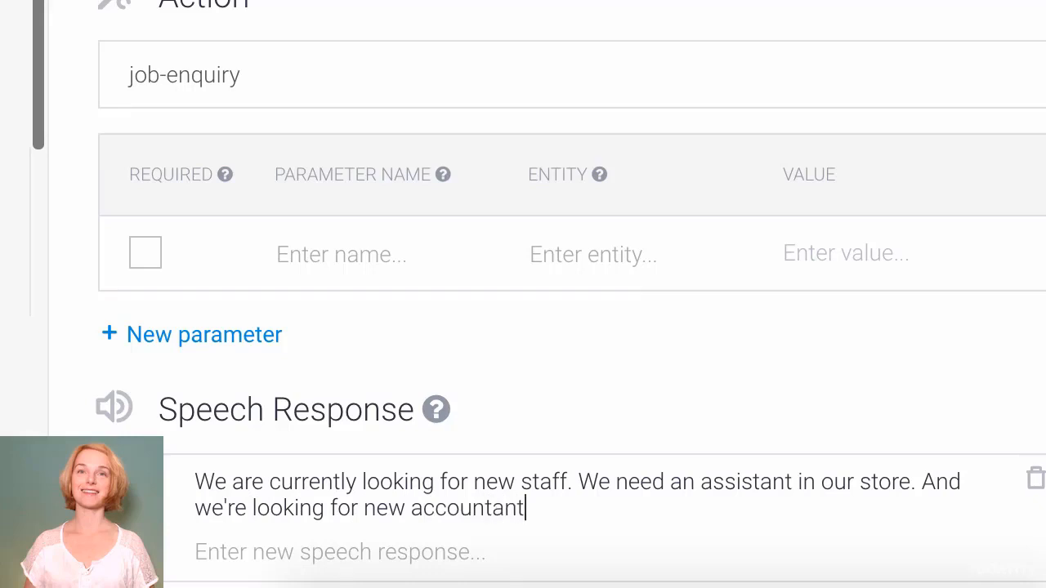
pyautogui.write('. ')
pyautogui.write('Are you intere')
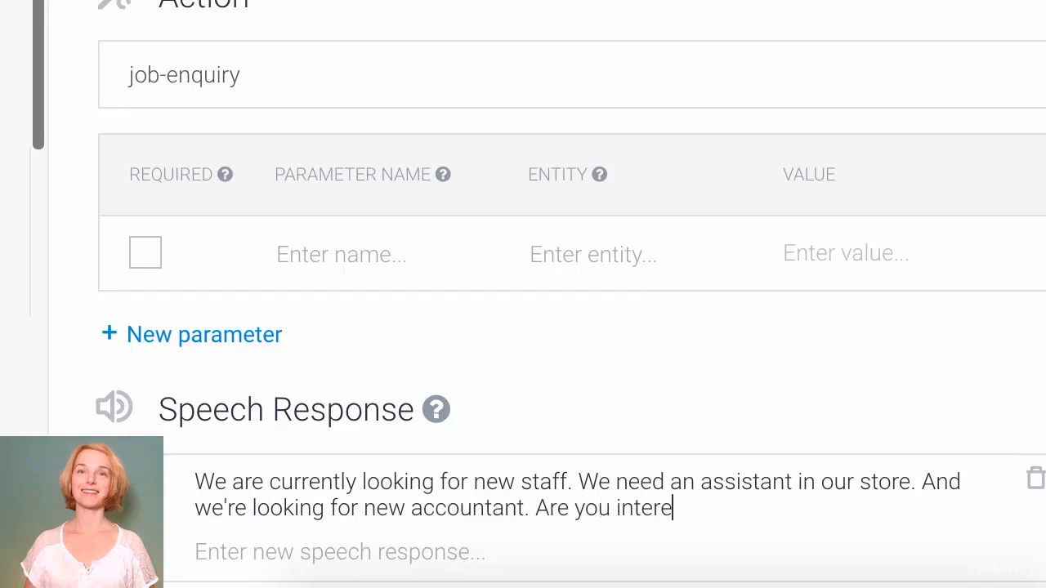
pyautogui.write('sted? For')
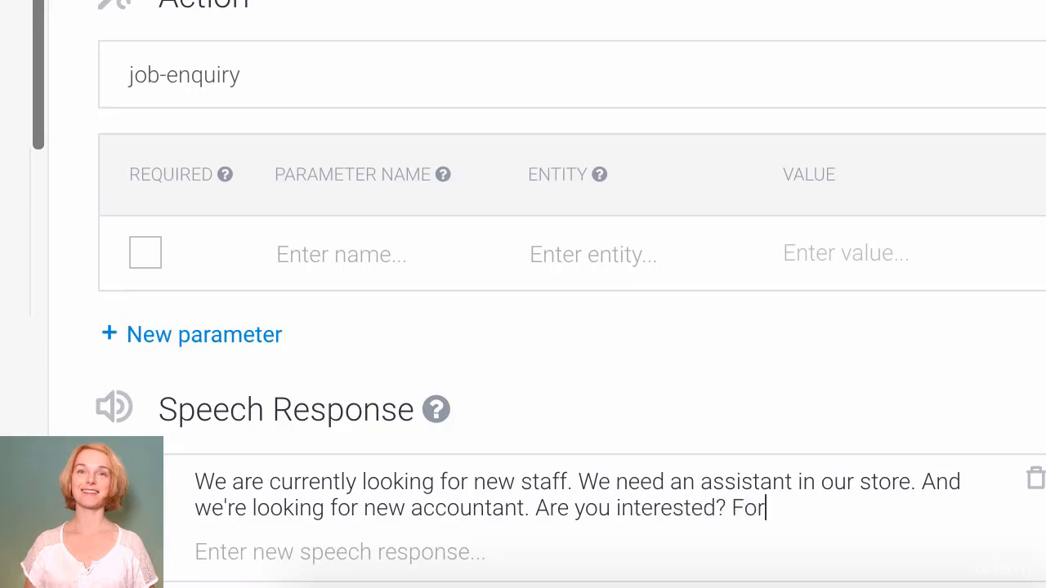
pyautogui.write(' what positi')
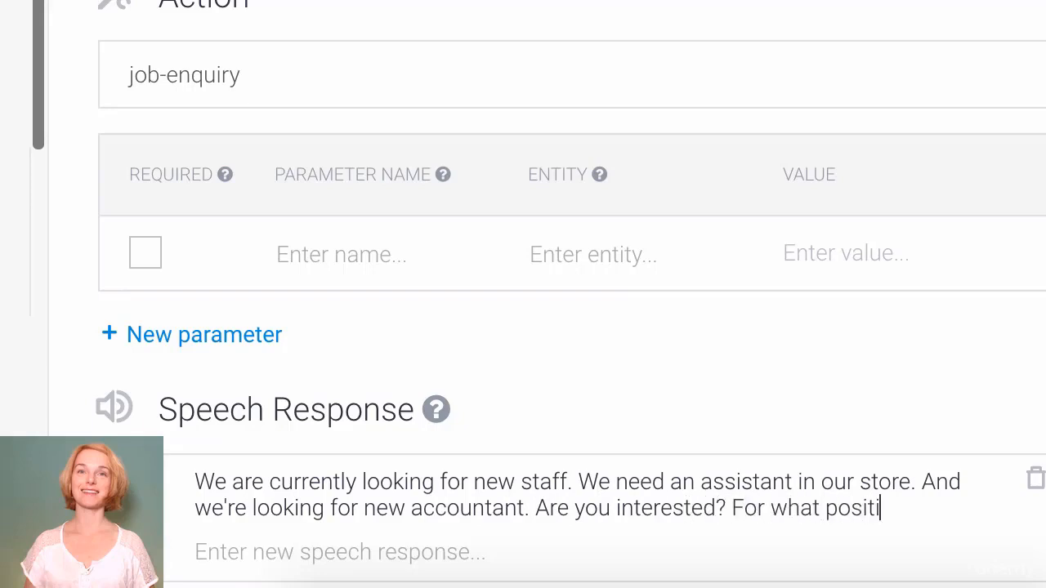
pyautogui.write('on would y')
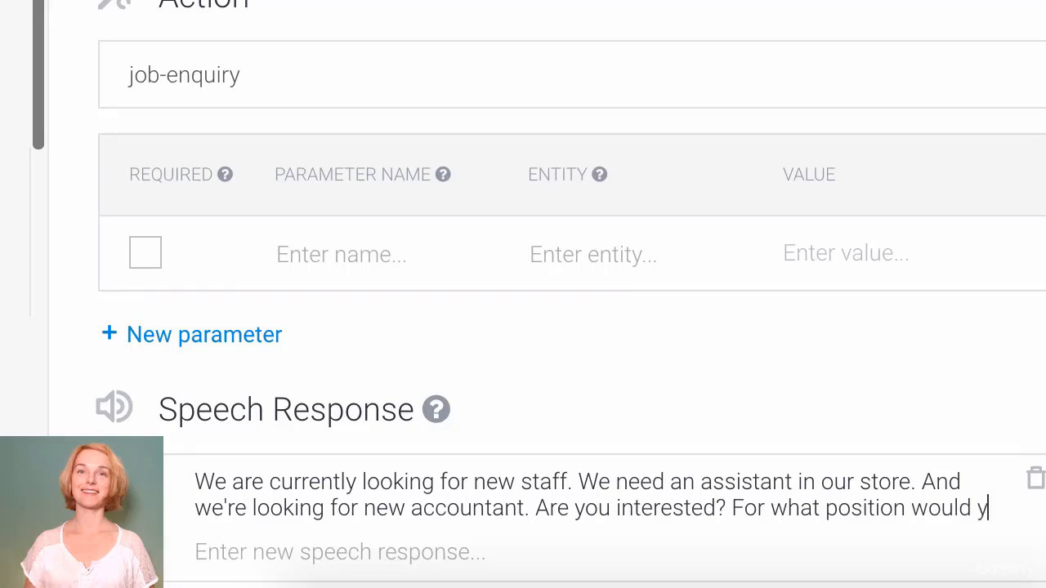
pyautogui.write('ou like to apply?')
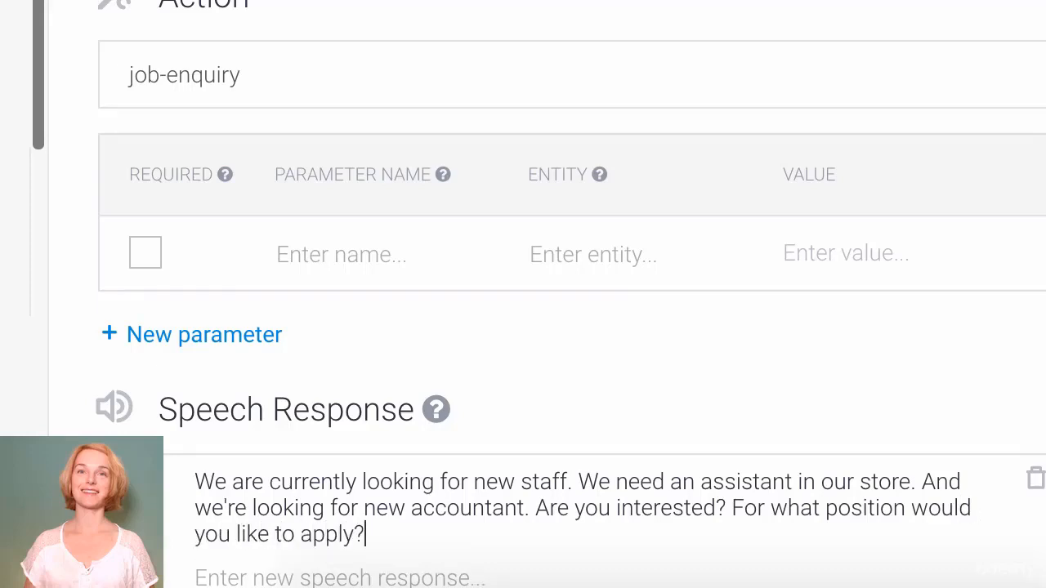
# Step: Add a second reply seeking new sales assistants and a good accountant, correcting 'assitents' to 'assistants'
pyautogui.press('Return')
pyautogui.write('You')
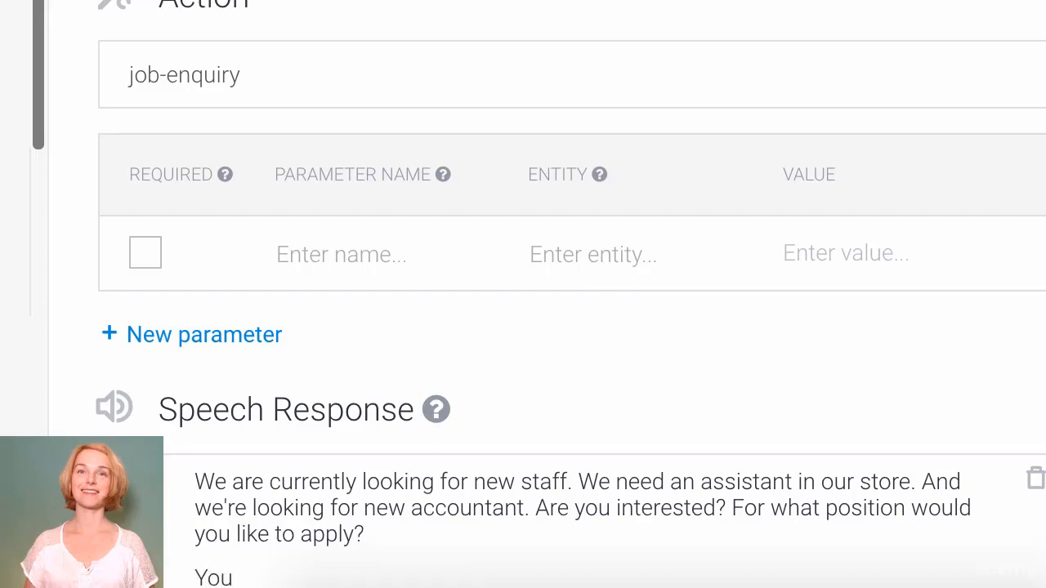
pyautogui.write("'ve come to")
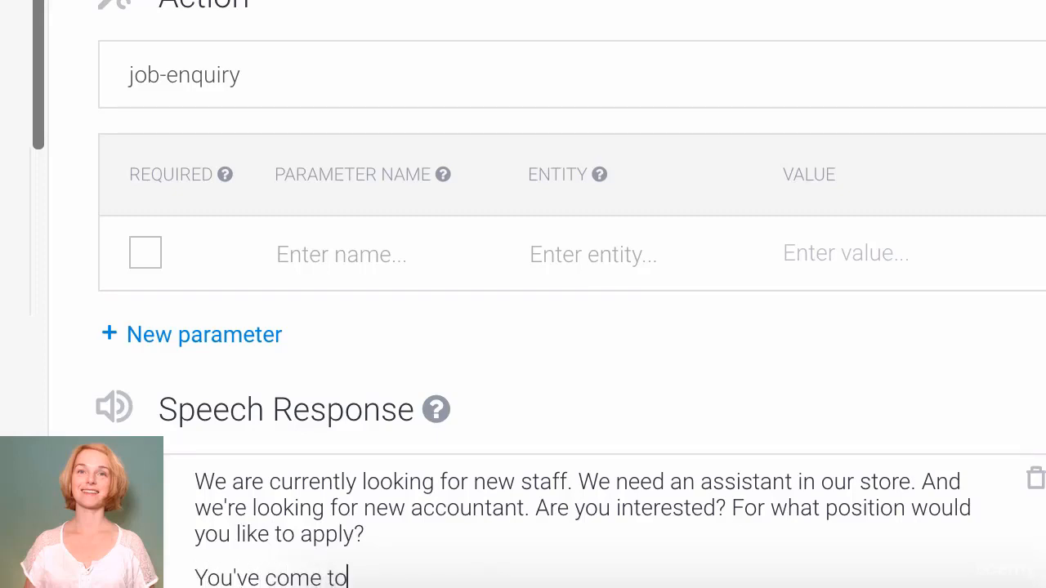
pyautogui.press('BackSpace')
pyautogui.press('BackSpace')
pyautogui.write('at the rig')
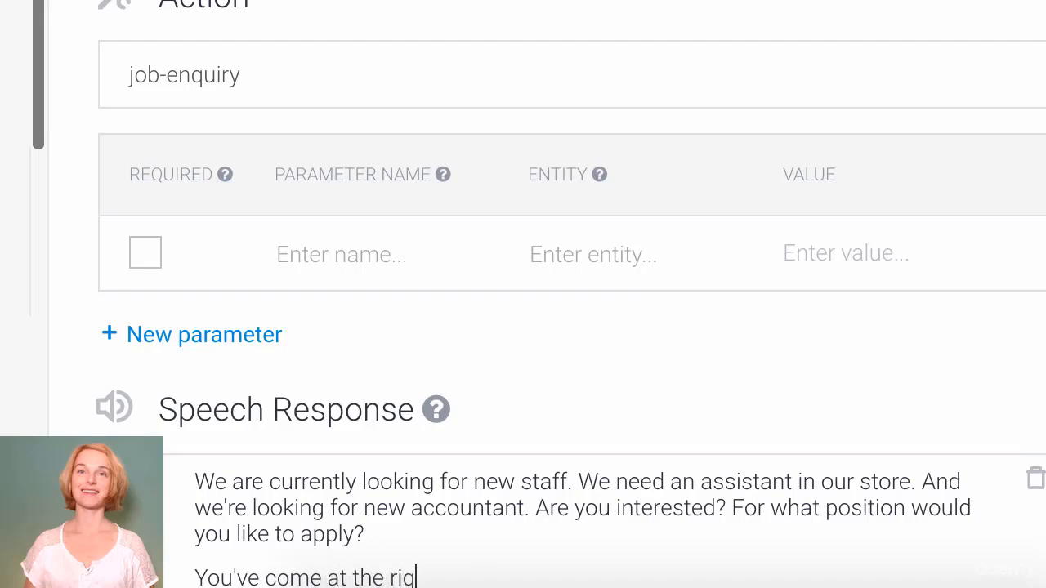
pyautogui.write('ht time. We')
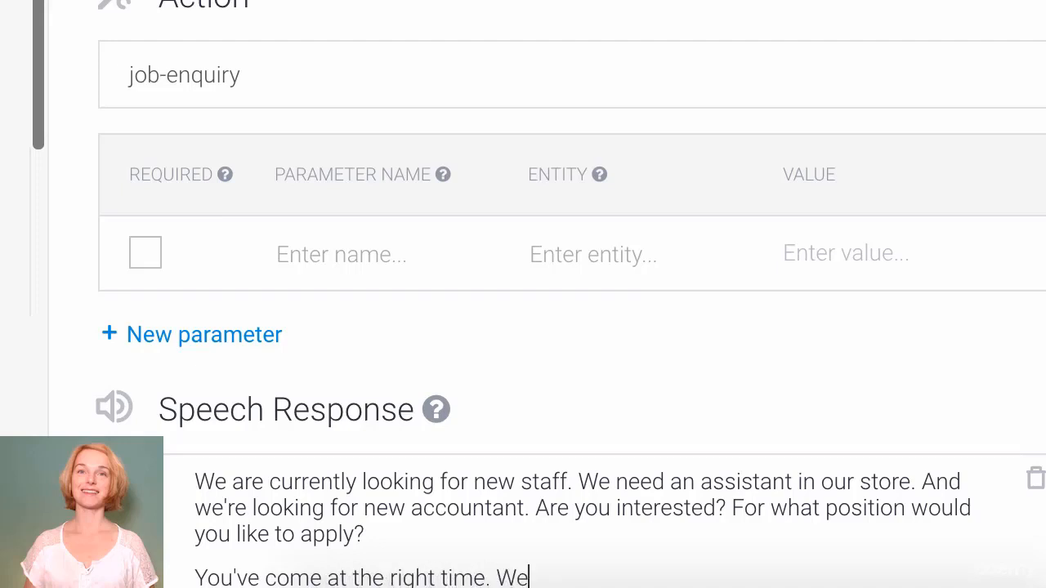
pyautogui.write("'re just looking for ")
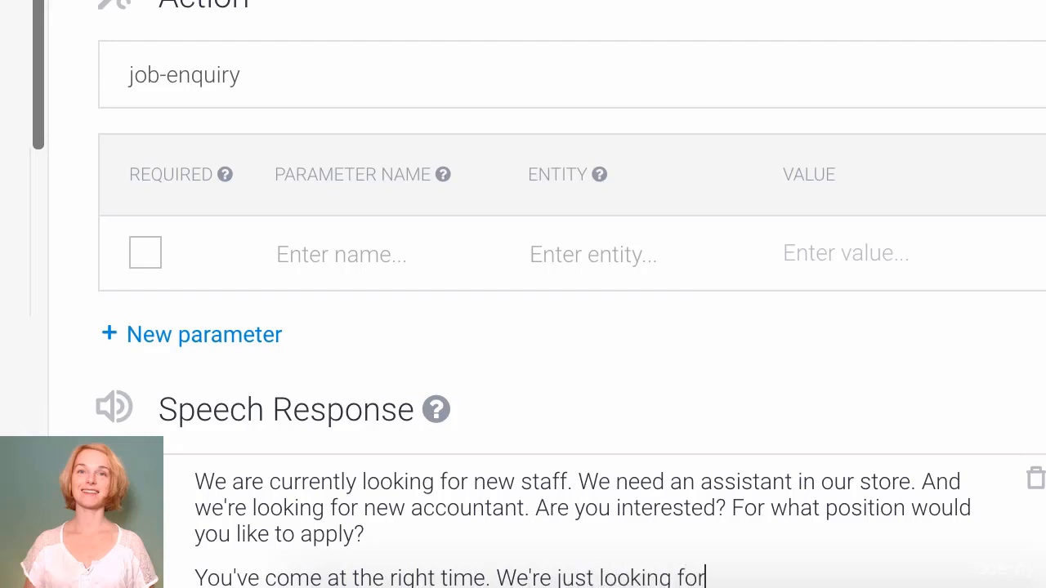
pyautogui.write('new sales')
pyautogui.press('BackSpace')
pyautogui.write('assi')
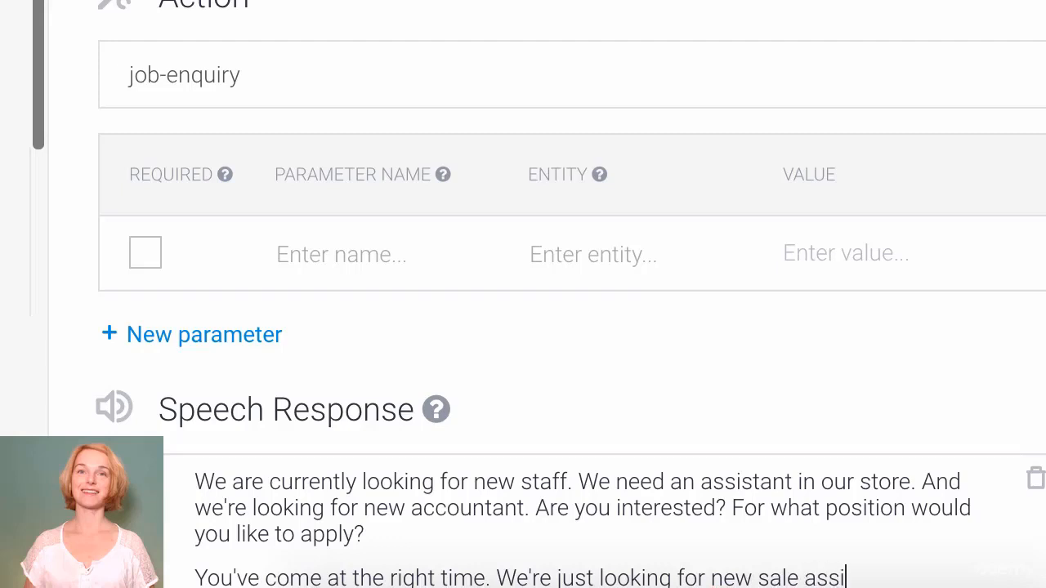
pyautogui.write('tents and')
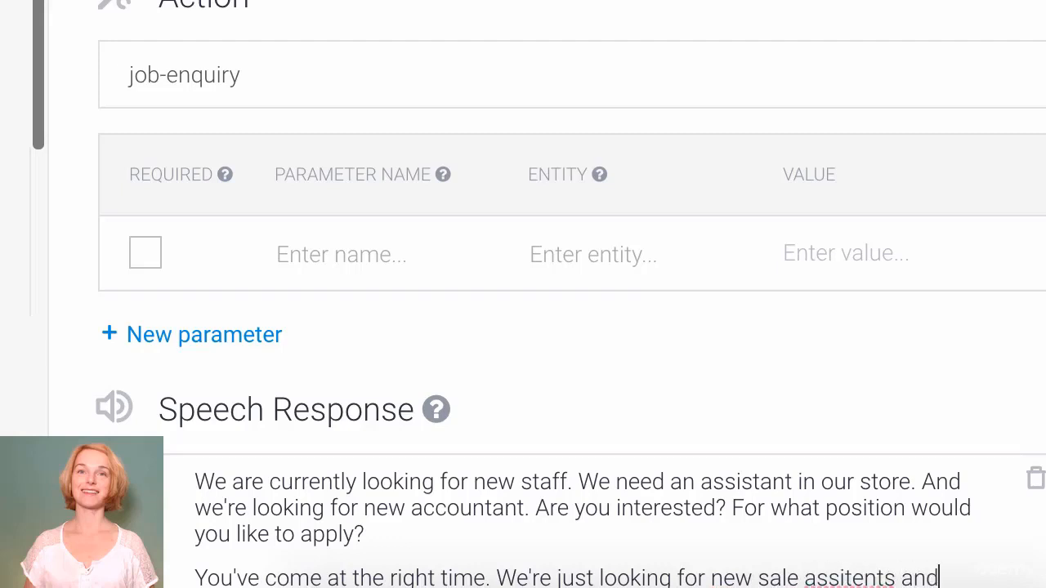
pyautogui.write(' we need a goo')
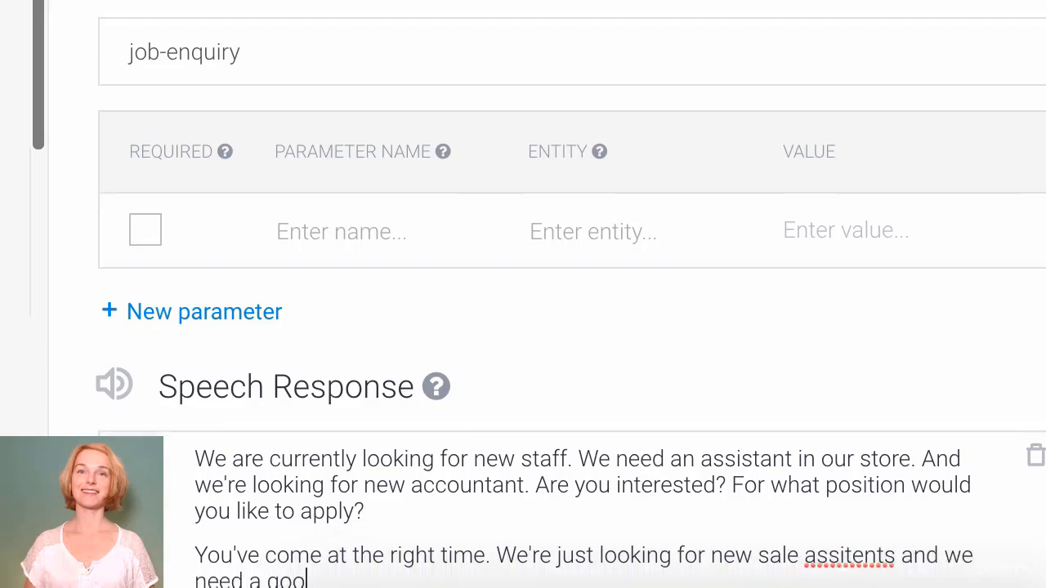
pyautogui.write('d accountant')
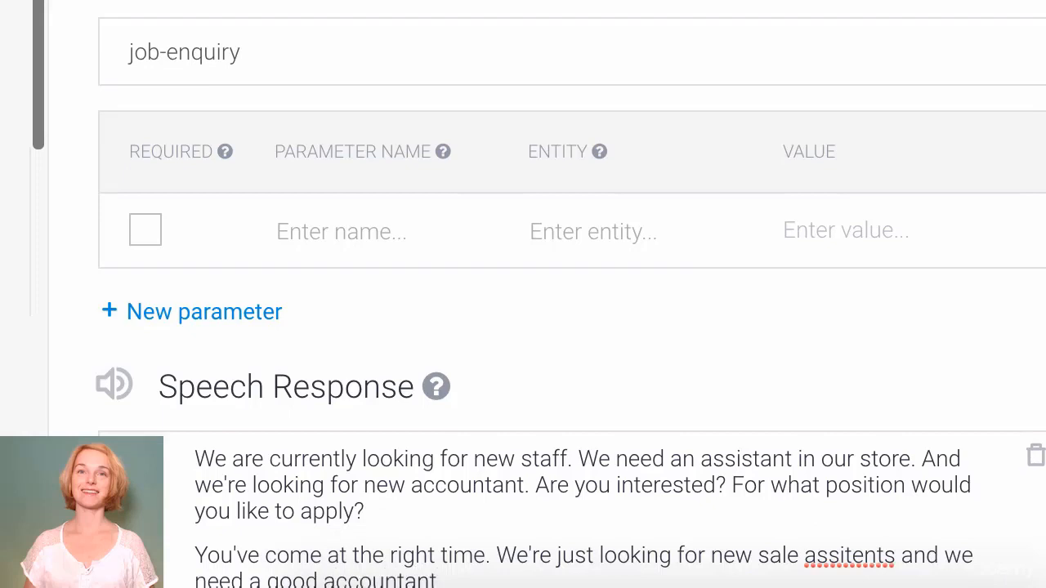
pyautogui.write('. Would you like to apply?')
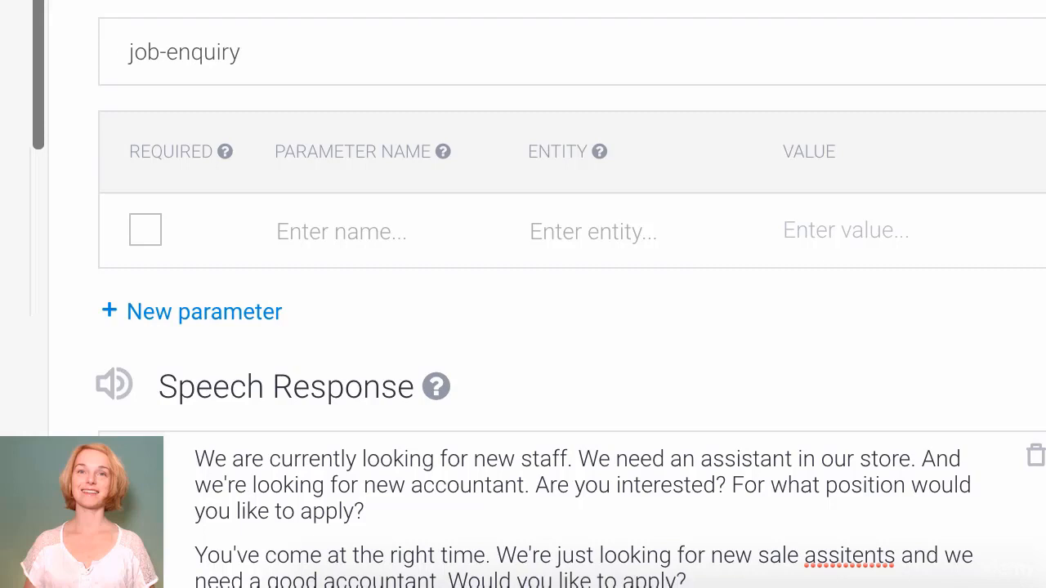
pyautogui.rightClick(878, 555)
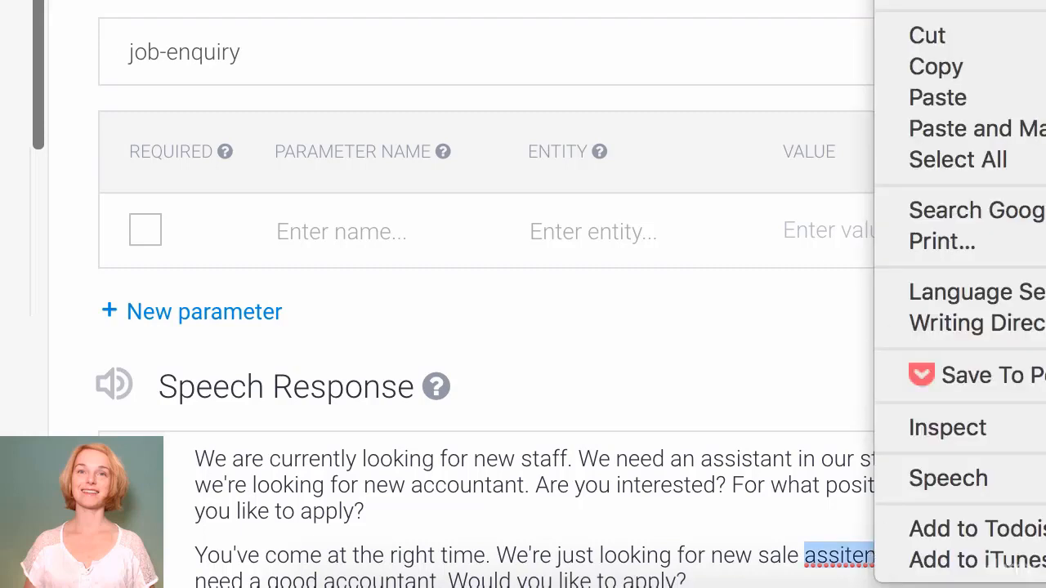
pyautogui.click(940, 1)
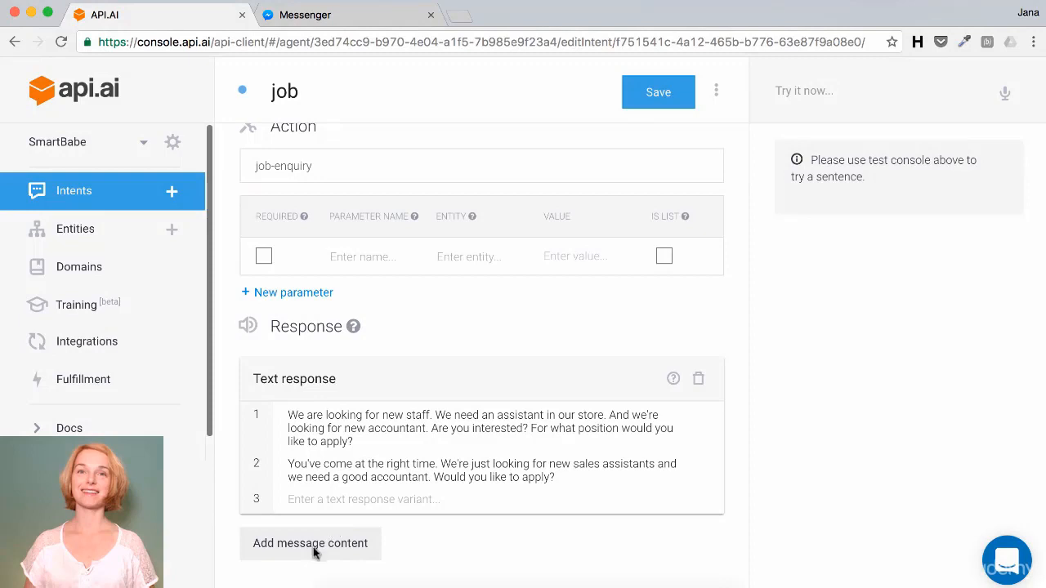
# Step: Add quick replies titled 'jobs' with accountant, sales assistant and not interested, then save the intent
pyautogui.click(317, 549)
pyautogui.click(303, 523)
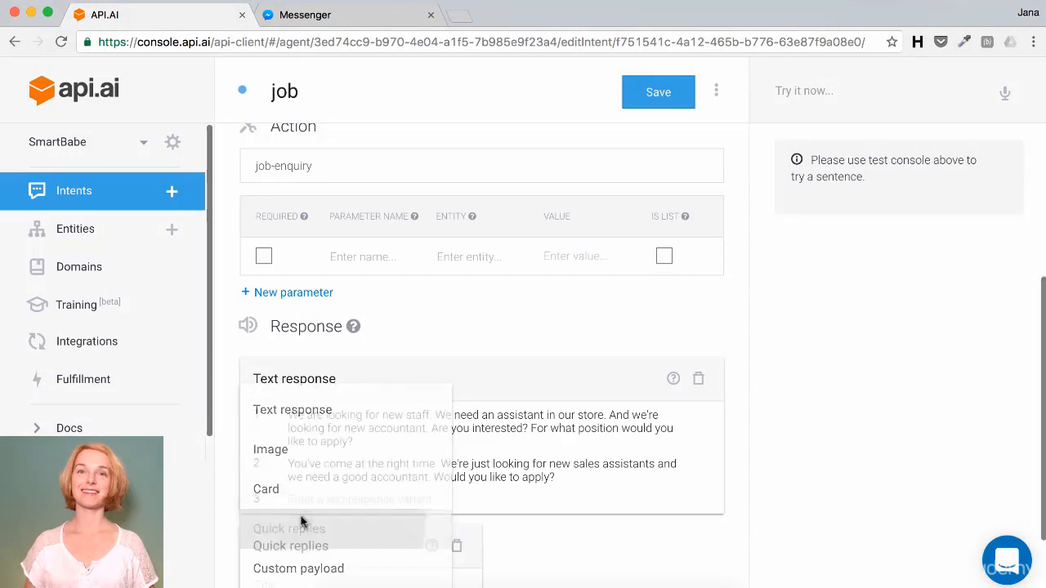
pyautogui.scroll(-2, 317, 525)
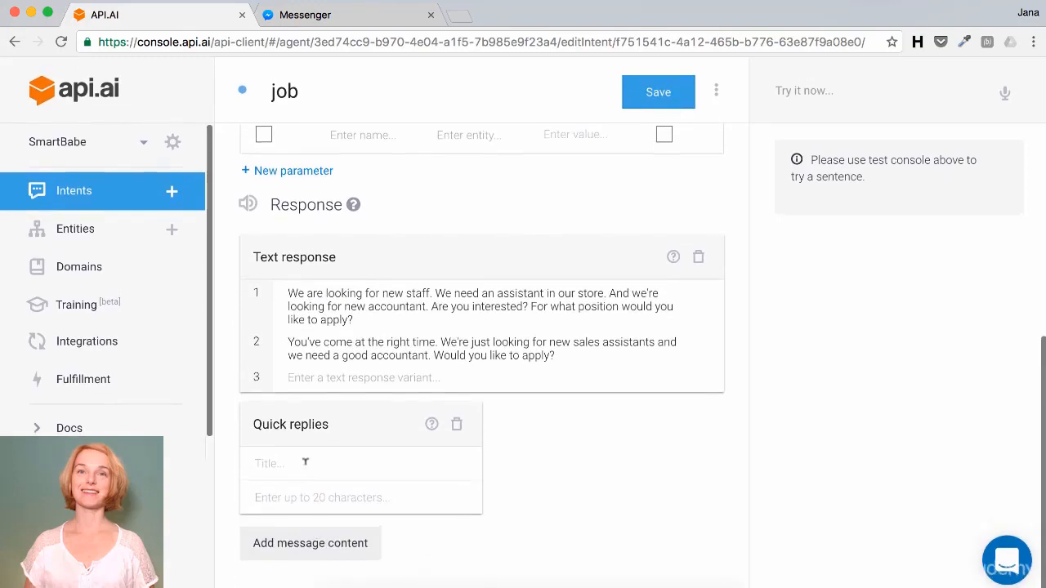
pyautogui.write('jobs')
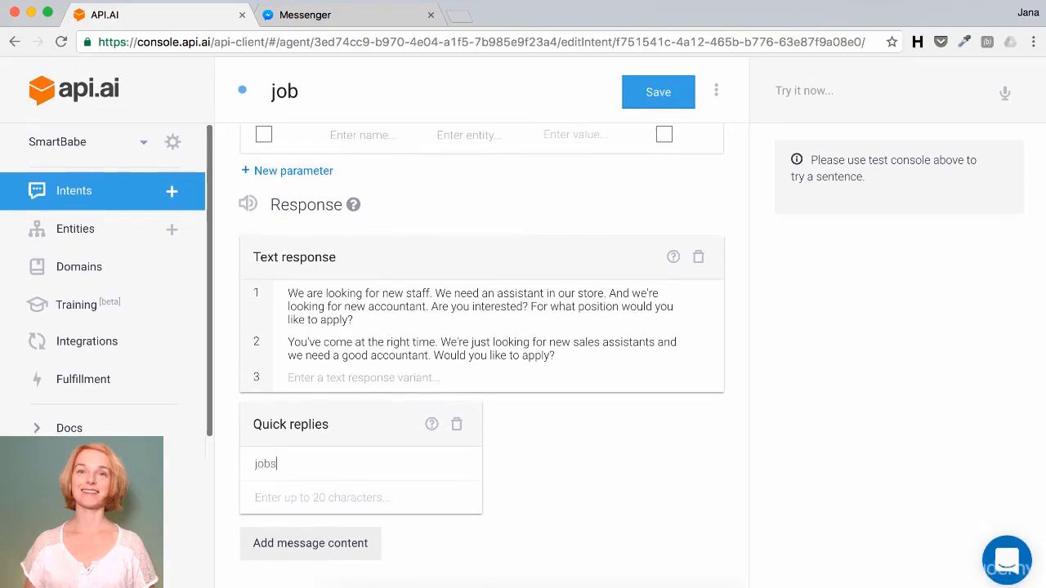
pyautogui.click(318, 498)
pyautogui.write('accountant')
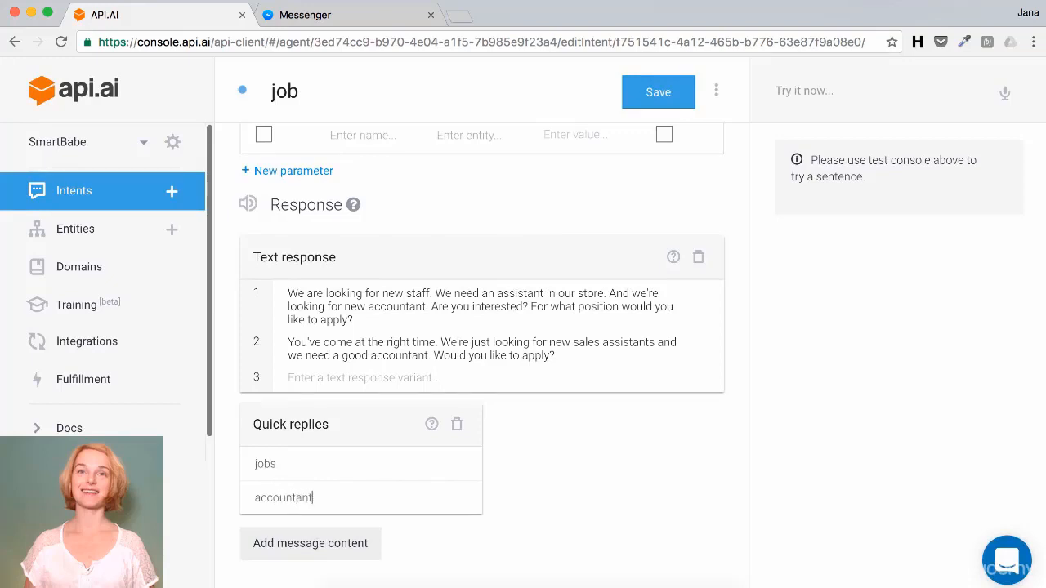
pyautogui.press('Return')
pyautogui.write('sales a')
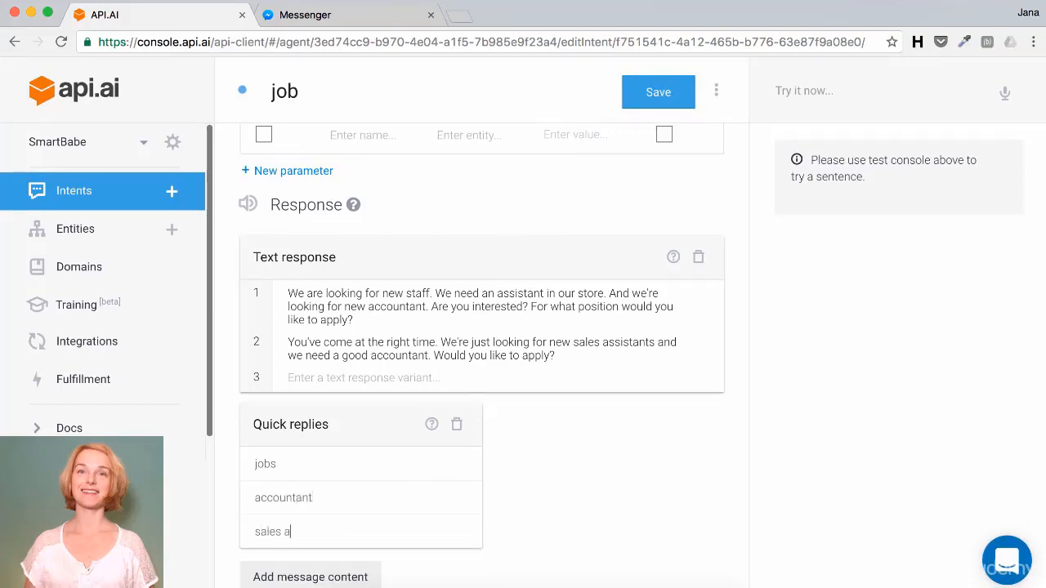
pyautogui.write('ssistant')
pyautogui.press('Return')
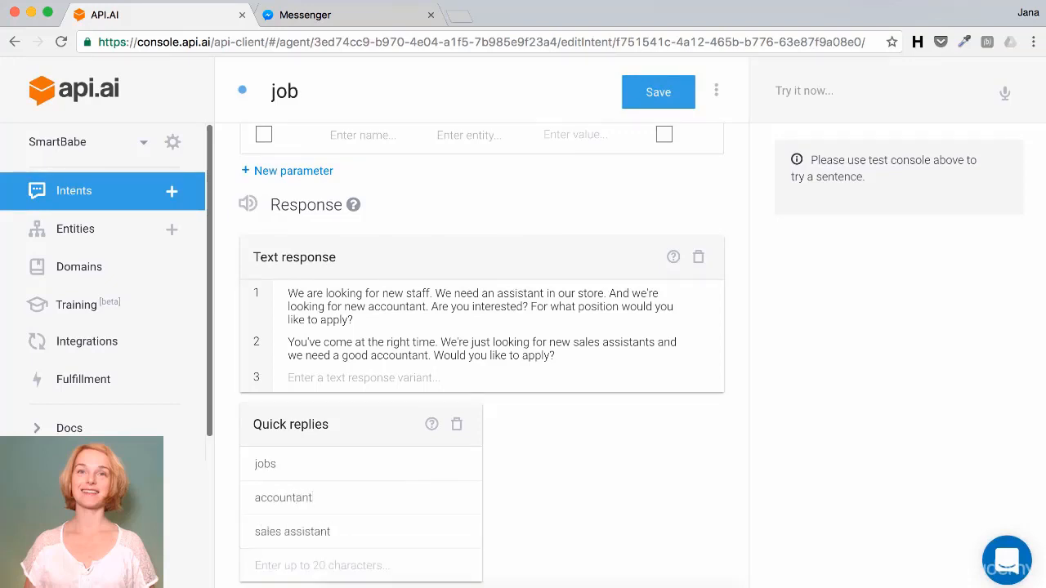
pyautogui.write('not interested')
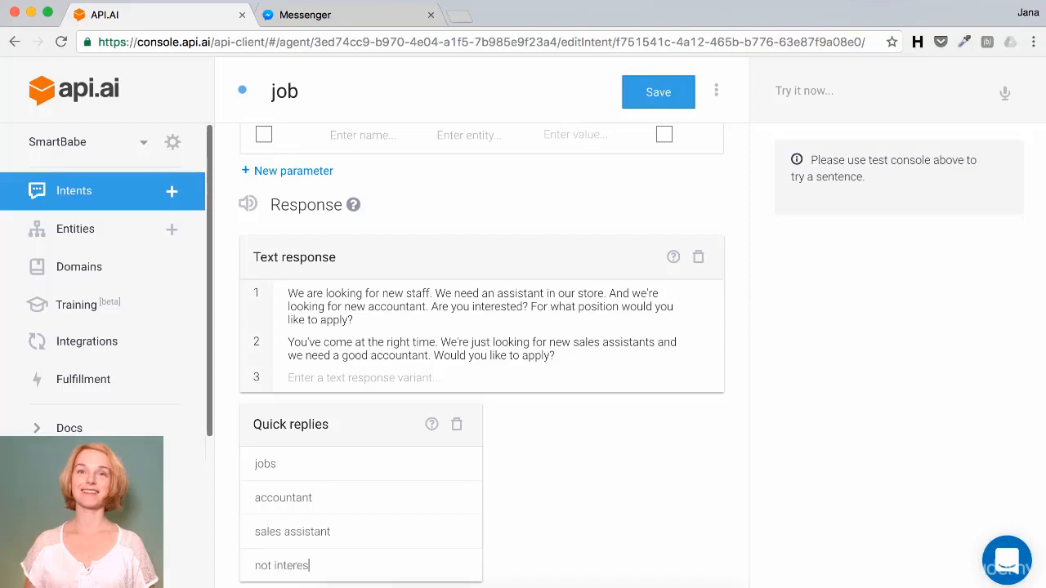
pyautogui.click(663, 94)
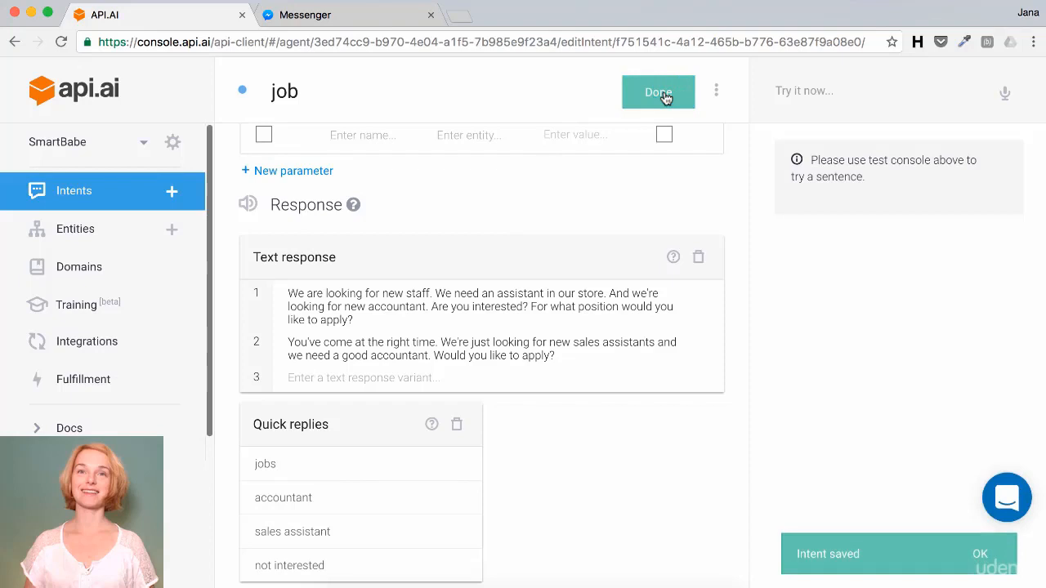
# Step: Test the agent with the query 'Do you have a job vacancy?'
pyautogui.click(823, 92)
pyautogui.write('Do ')
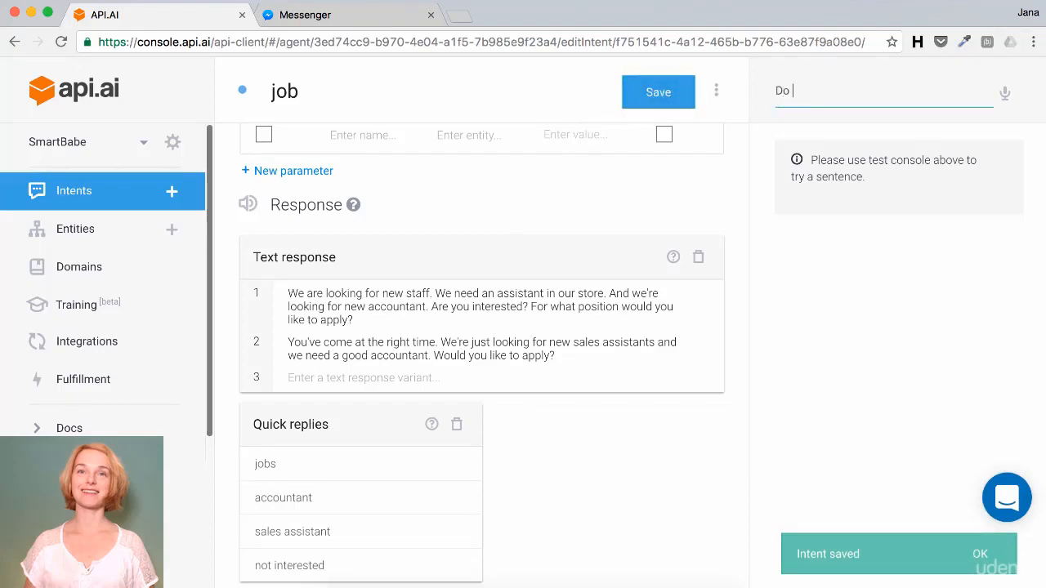
pyautogui.write('you have a ')
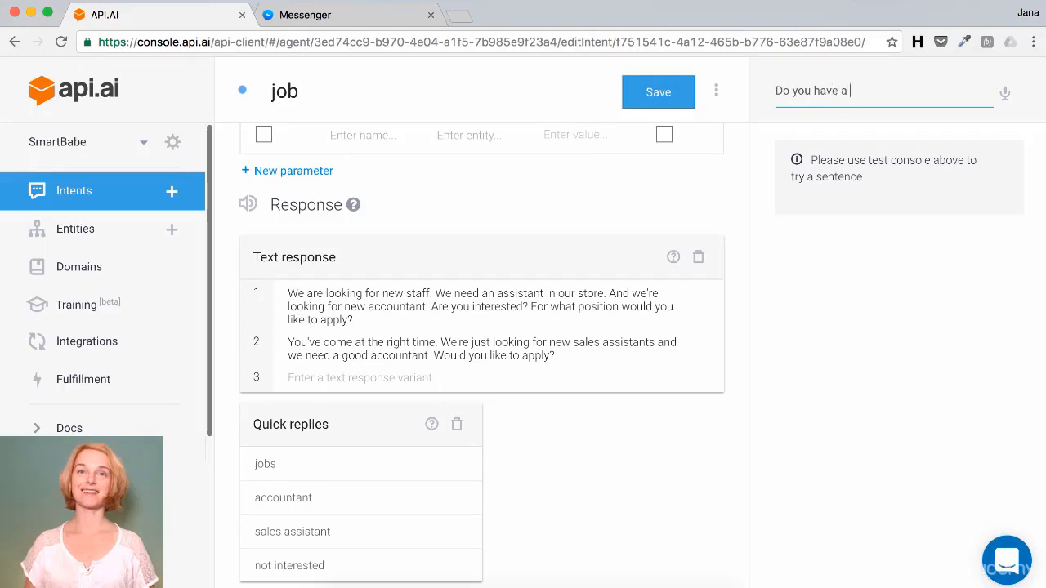
pyautogui.write('job vacancy?')
pyautogui.press('Return')
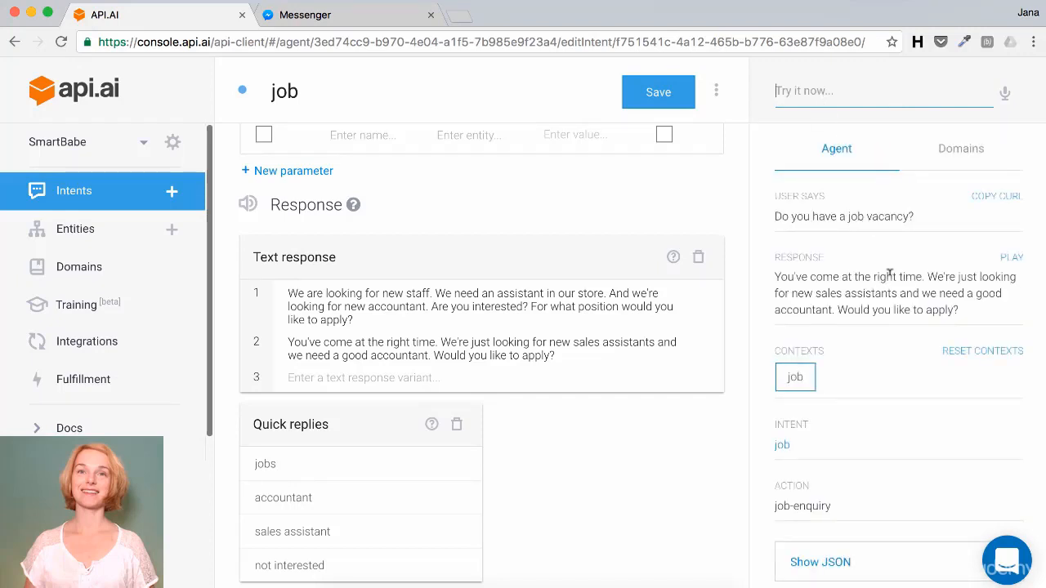
pyautogui.scroll(-2, 889, 273)
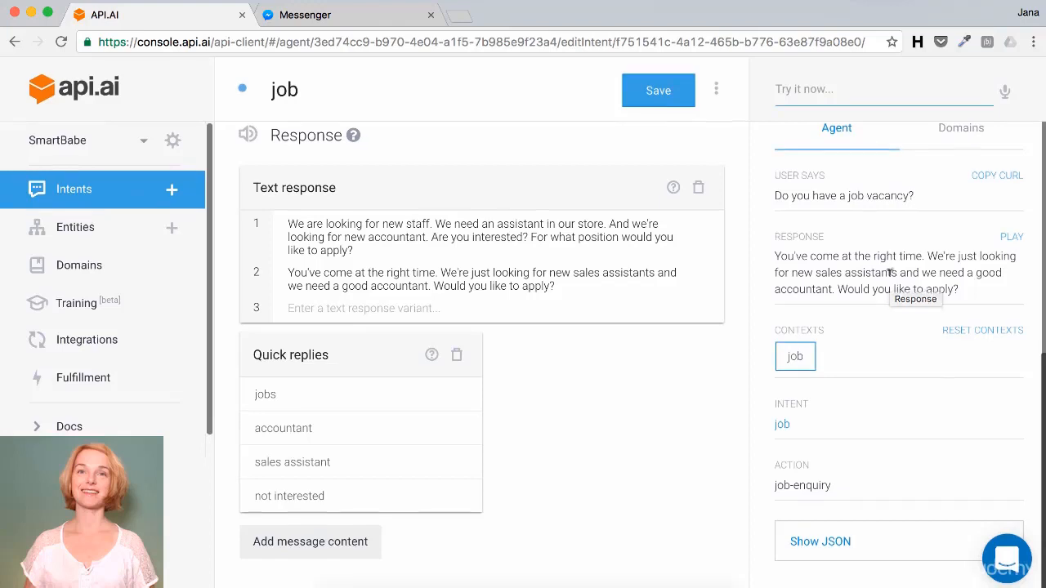
# Step: Inspect the raw JSON of the test response, then switch to the SmartBabe Messenger chat
pyautogui.click(884, 545)
pyautogui.scroll(-5, 822, 432)
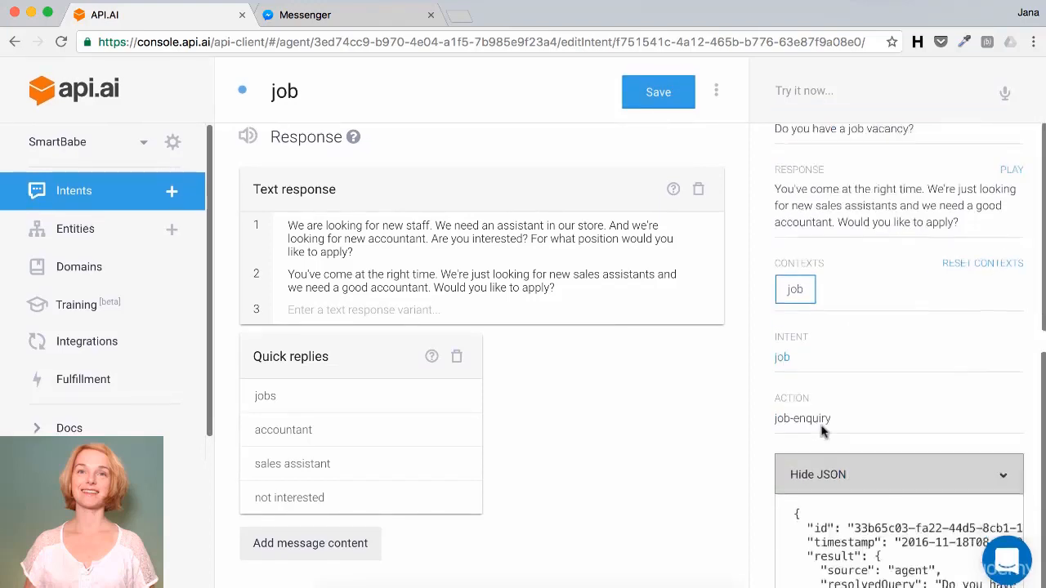
pyautogui.scroll(-3, 822, 423)
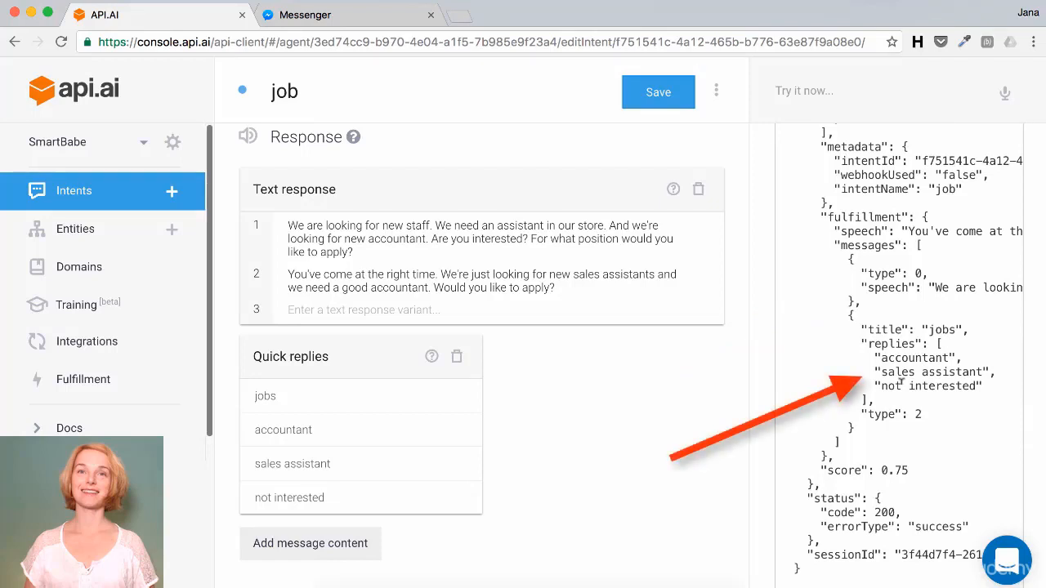
pyautogui.click(389, 23)
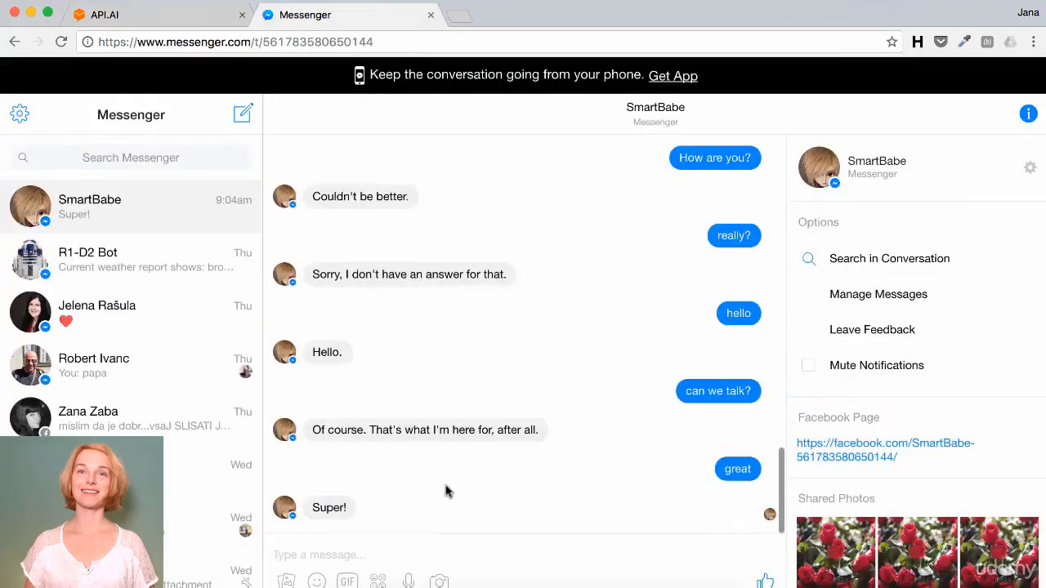
# Step: Send SmartBabe the message 'Do you have a job vacancy right now?'
pyautogui.click(384, 555)
pyautogui.write('Do ')
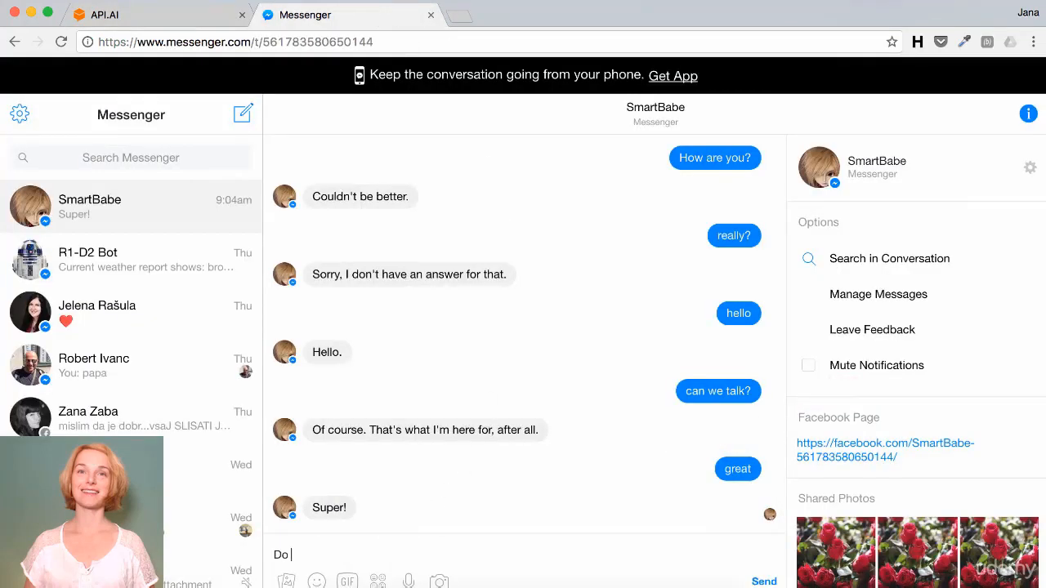
pyautogui.write('you have a job vacancy ')
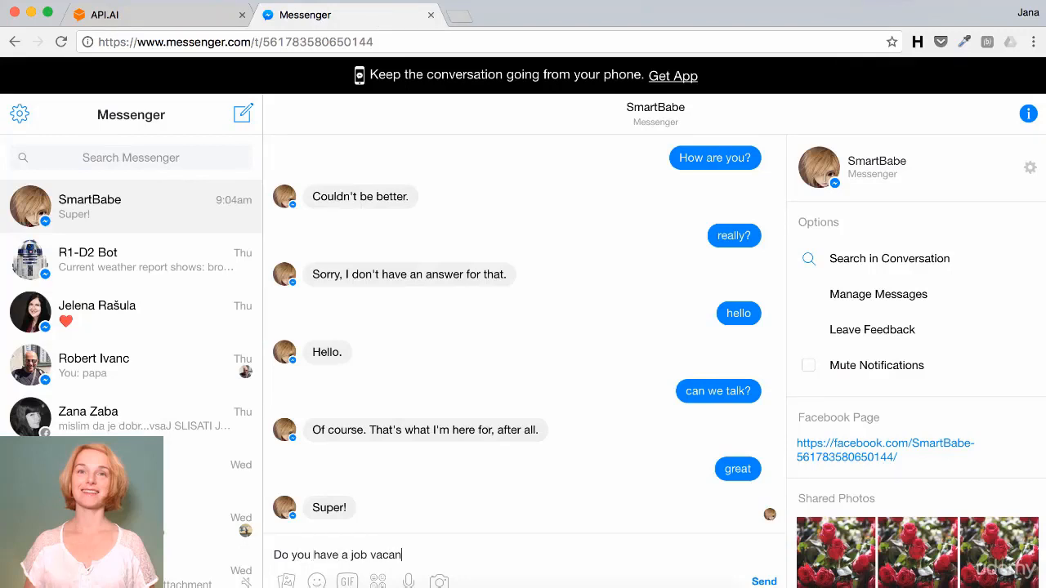
pyautogui.write('right now?')
pyautogui.press('Return')
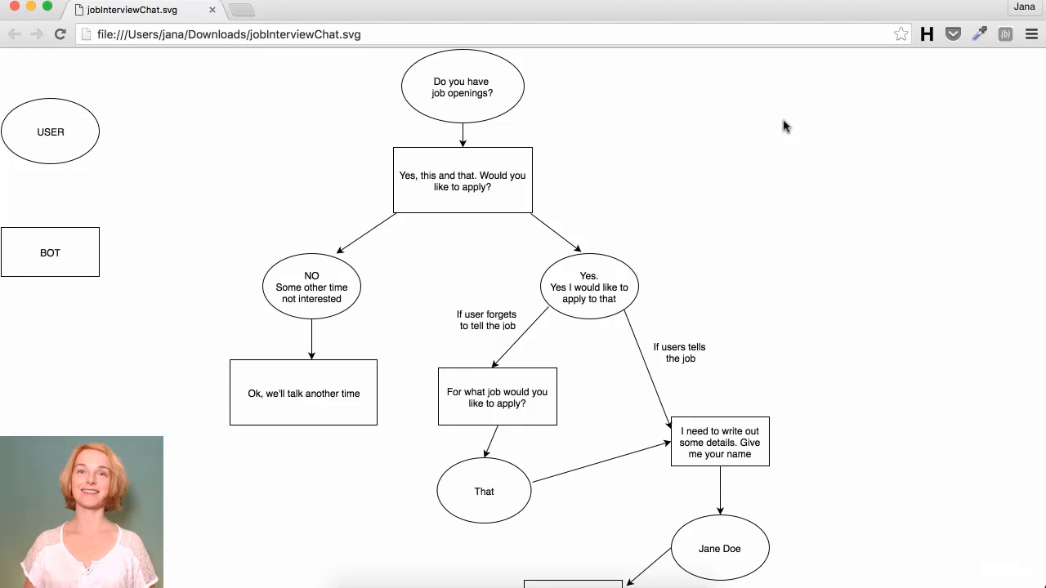
# Step: Scroll the api.ai job intent editor back into view
pyautogui.scroll(-10, 782, 125)
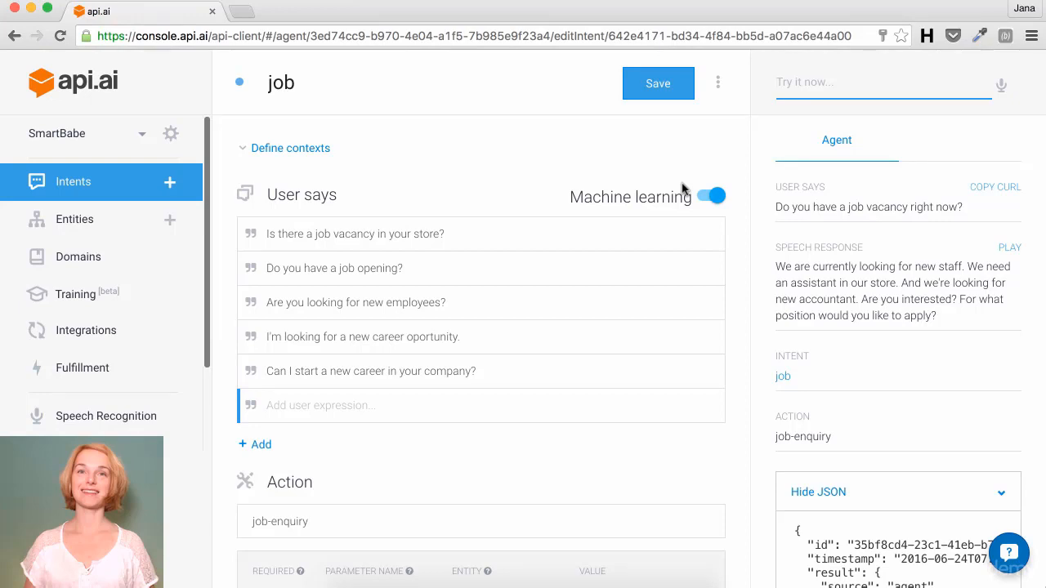
# Step: Give the job intent the output context 'job', save it, and create a blank new intent
pyautogui.click(293, 149)
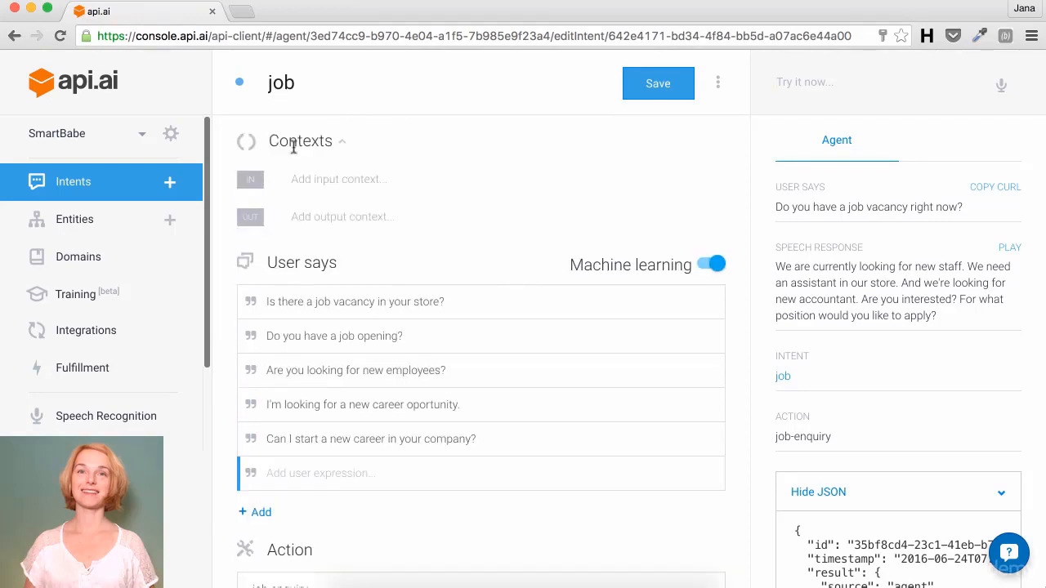
pyautogui.click(325, 211)
pyautogui.write('job')
pyautogui.press('Return')
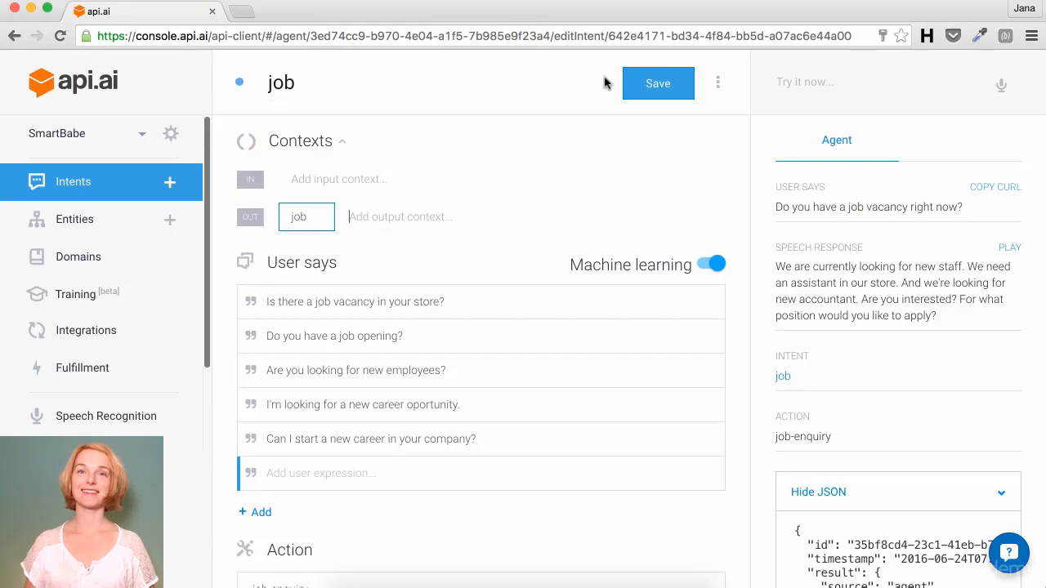
pyautogui.click(678, 95)
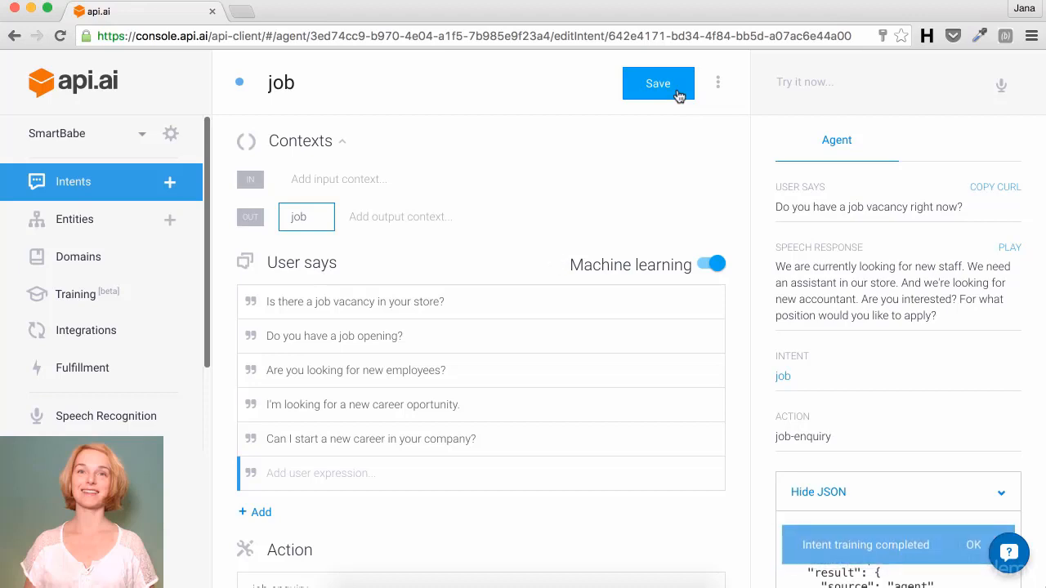
pyautogui.click(172, 182)
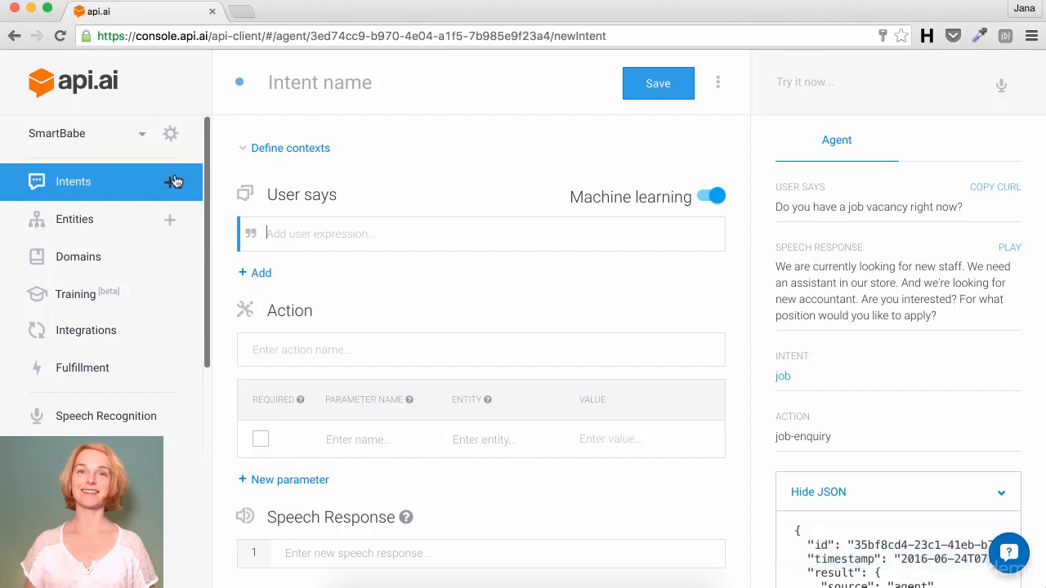
# Step: Enter 'job-apply' as the new intent's name
pyautogui.click(280, 81)
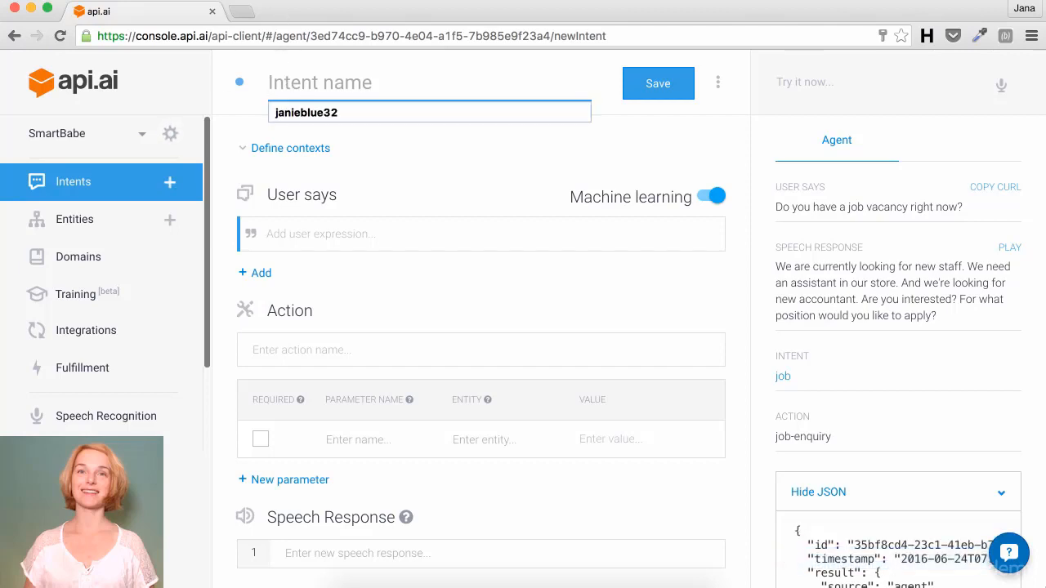
pyautogui.write('job-ap')
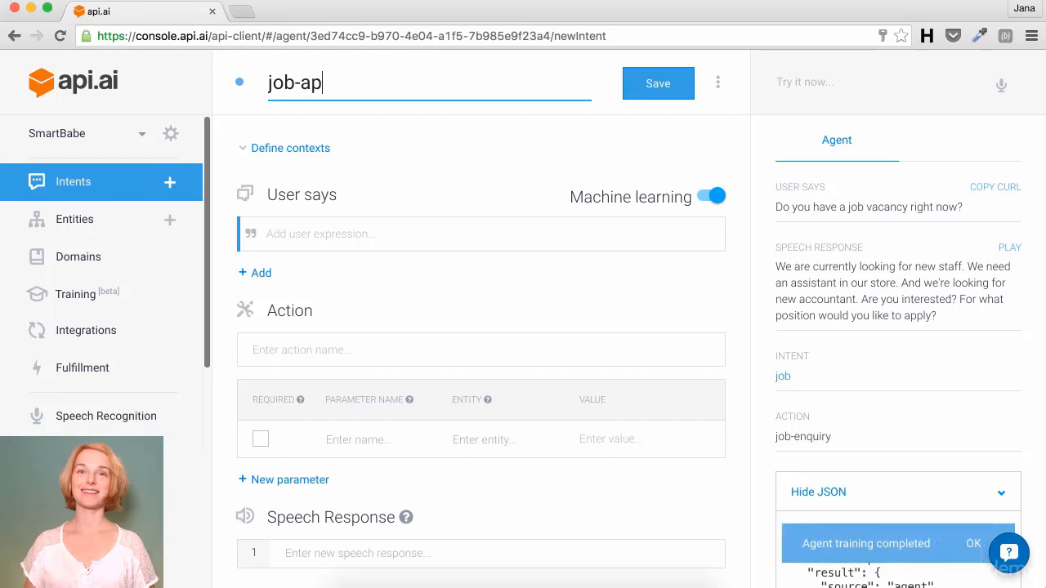
pyautogui.write('ply')
# Step: Set input context 'job' and output context 'job_application' on the job-apply intent
pyautogui.click(281, 149)
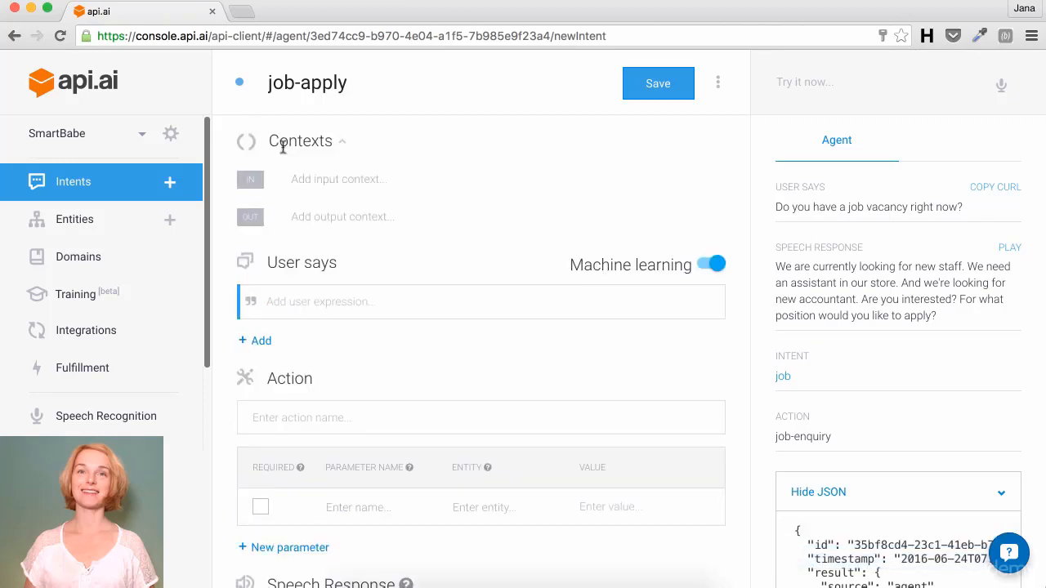
pyautogui.click(334, 179)
pyautogui.write('job')
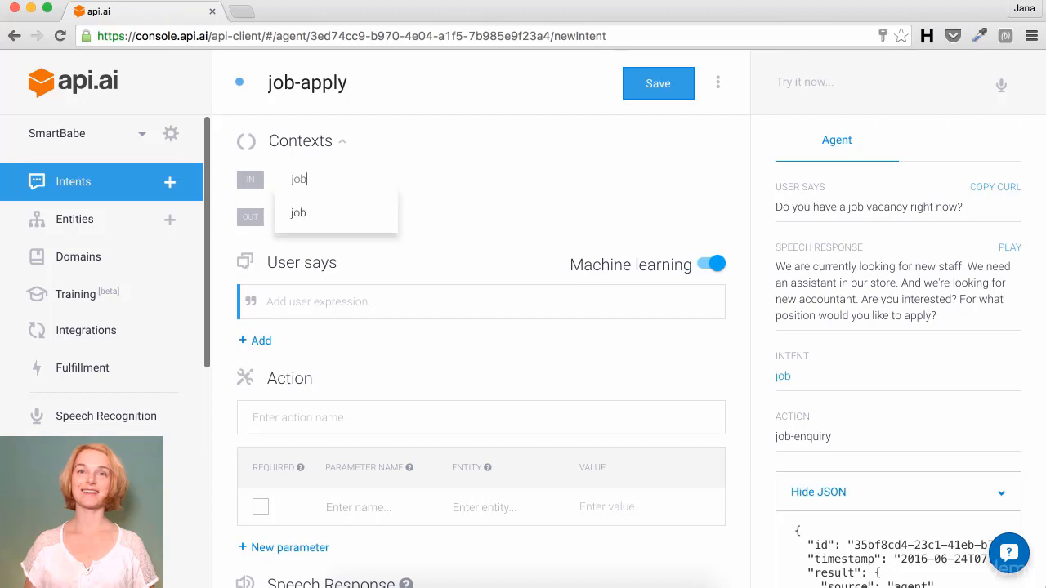
pyautogui.press('Return')
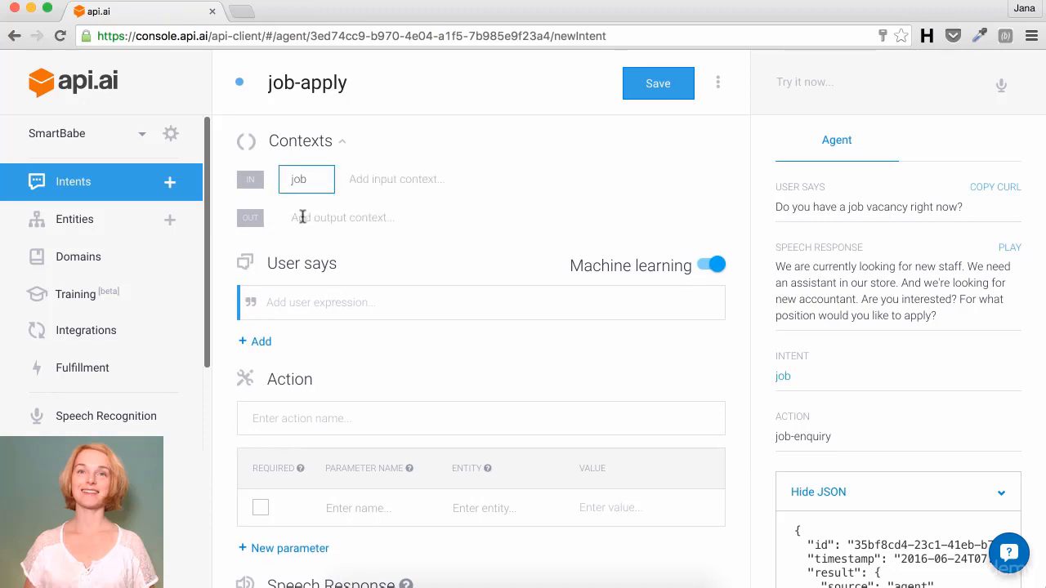
pyautogui.write('job')
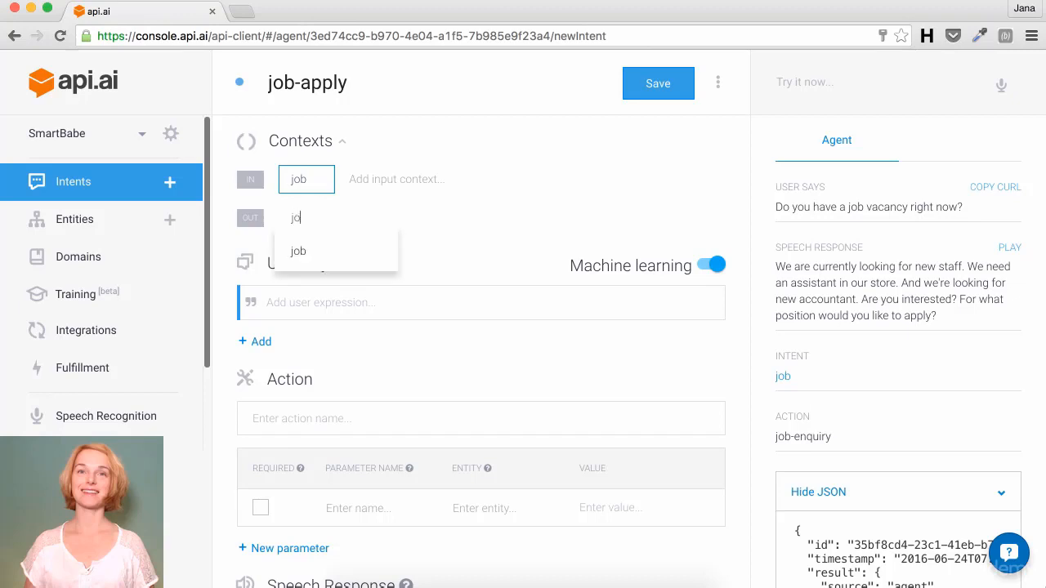
pyautogui.write('applica')
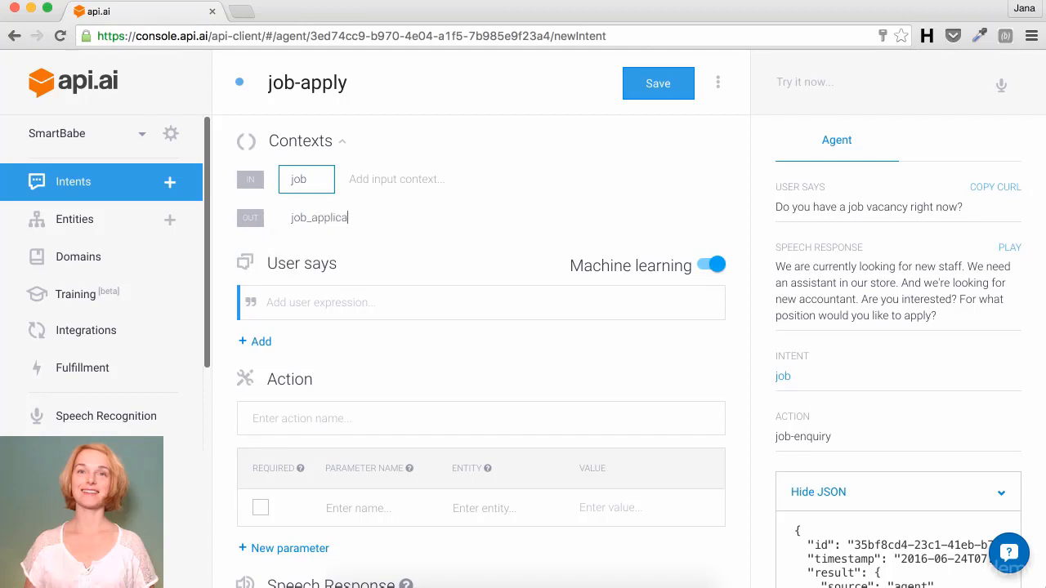
pyautogui.write('tion')
pyautogui.press('Return')
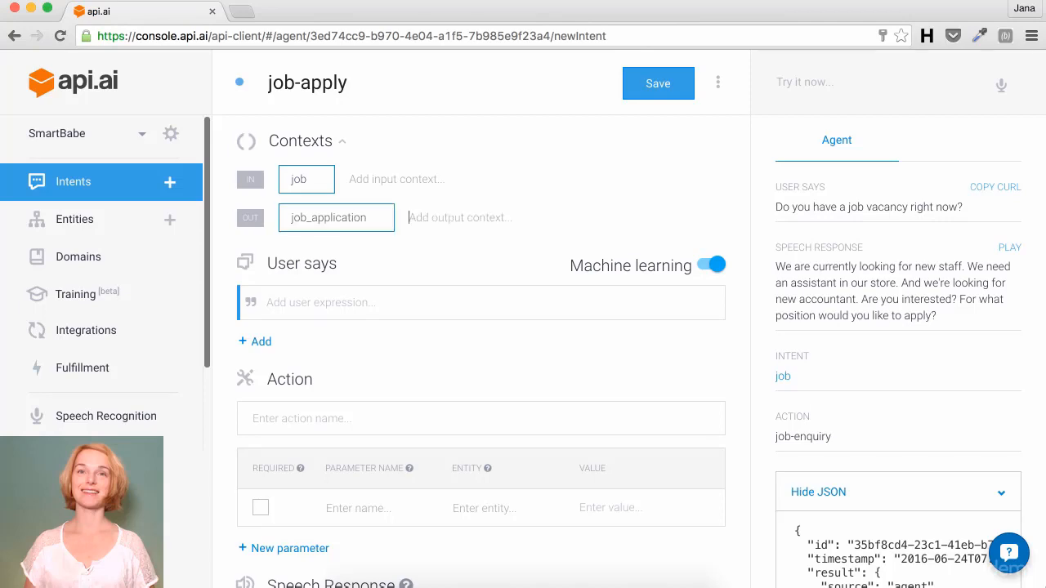
pyautogui.click(294, 304)
pyautogui.write('I want to apply ')
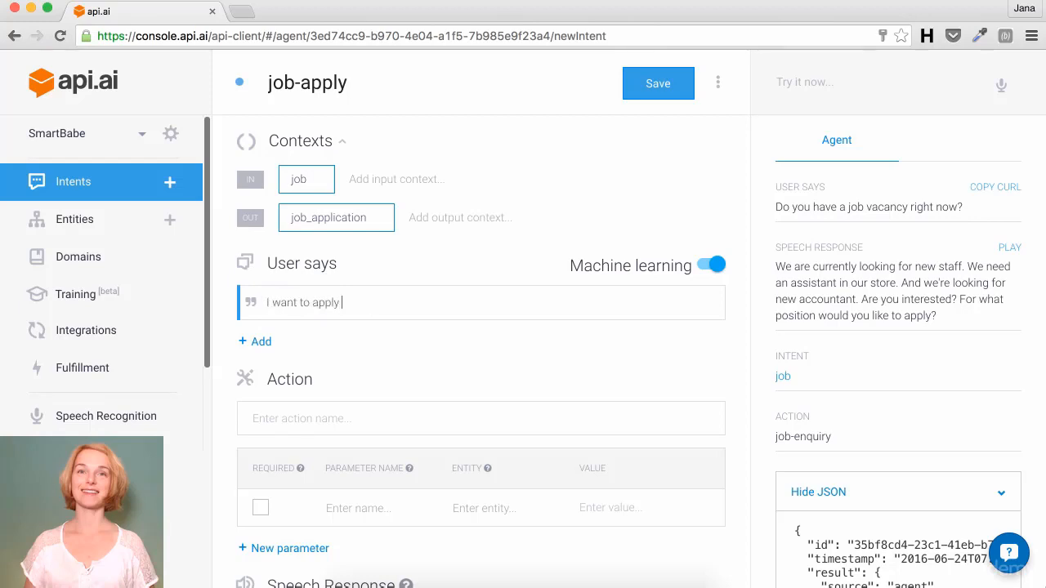
pyautogui.write('as an av')
pyautogui.press('BackSpace')
pyautogui.write('coountant')
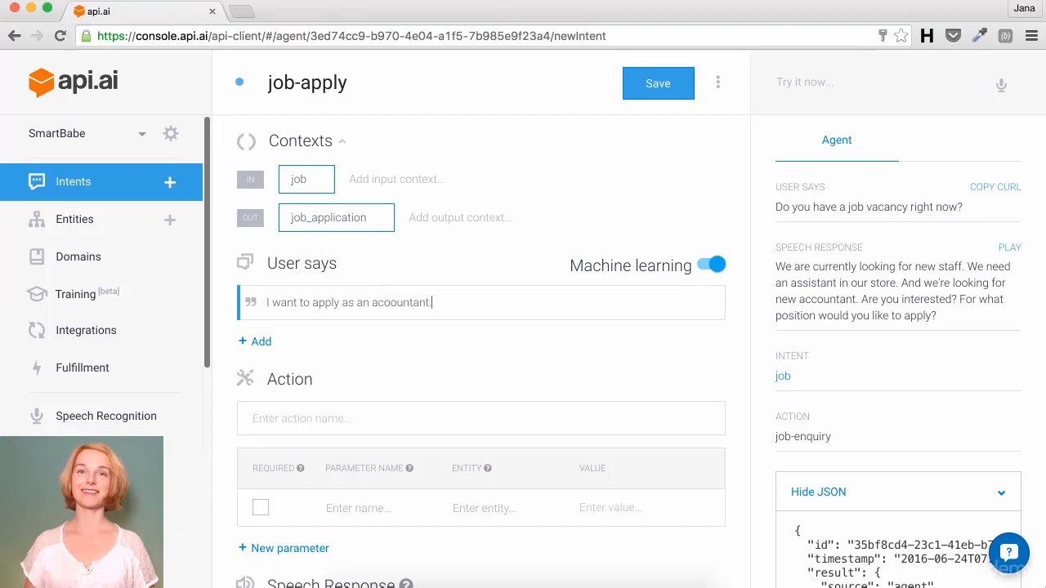
pyautogui.write('.')
pyautogui.click(389, 303)
pyautogui.press('BackSpace')
pyautogui.write('c')
pyautogui.press('Return')
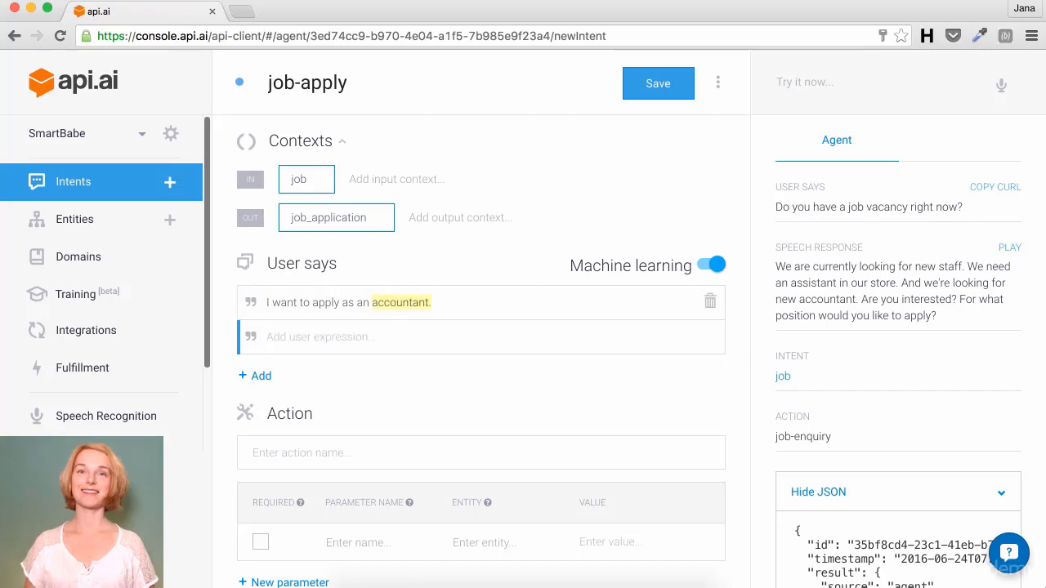
pyautogui.click(415, 307)
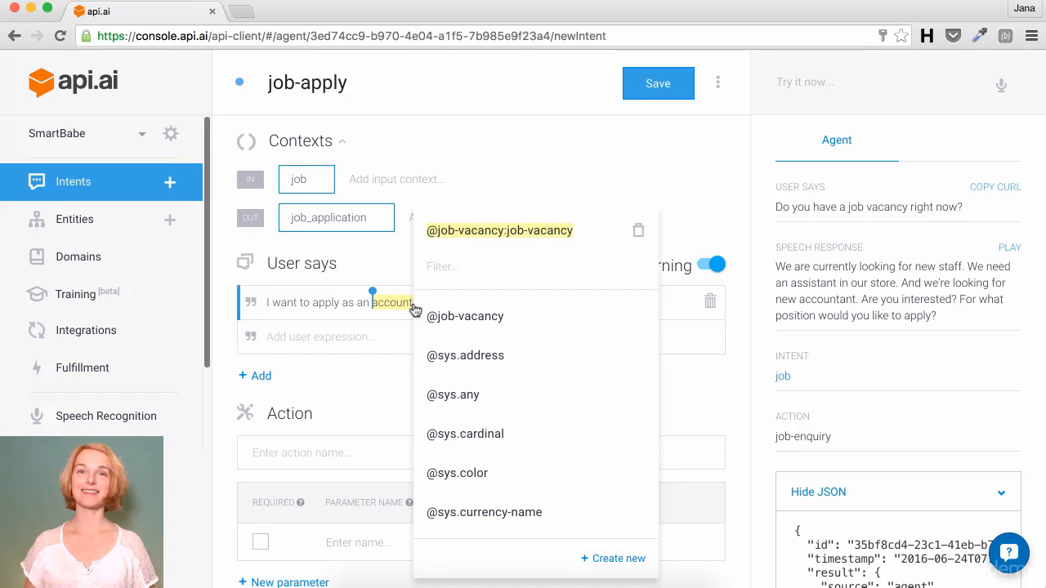
pyautogui.click(505, 236)
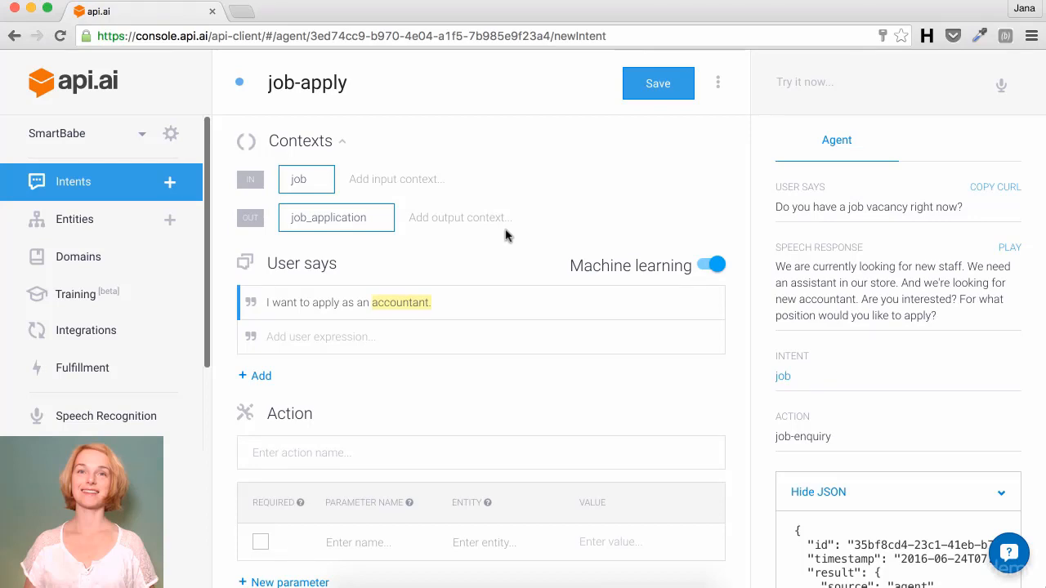
pyautogui.click(356, 338)
# Step: Add the example 'I'm interested in a sales job.' with sales tagged as job-vacancy
pyautogui.write("I'")
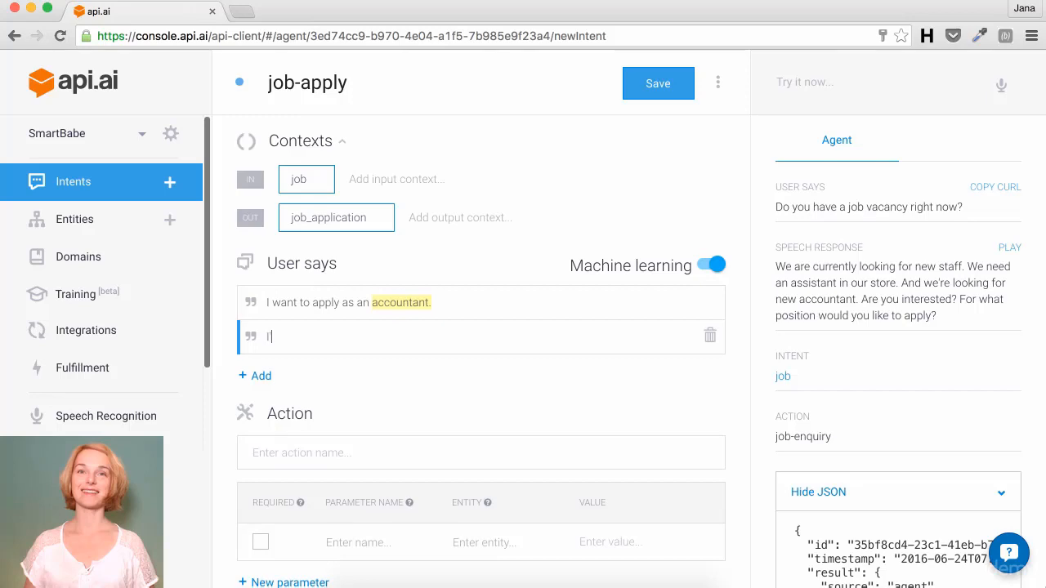
pyautogui.write('m interested in a s')
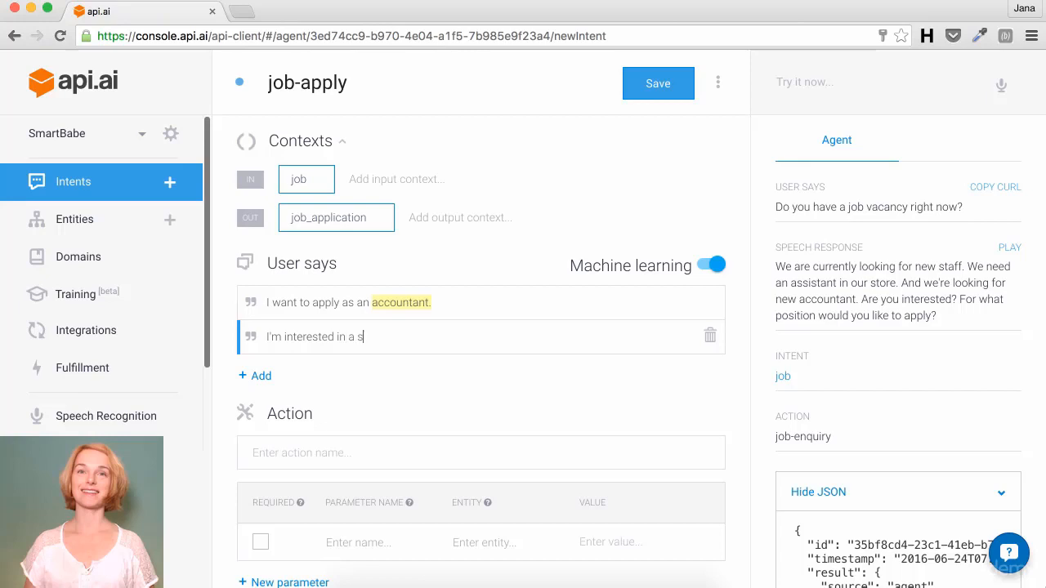
pyautogui.write('ales job.')
pyautogui.press('Return')
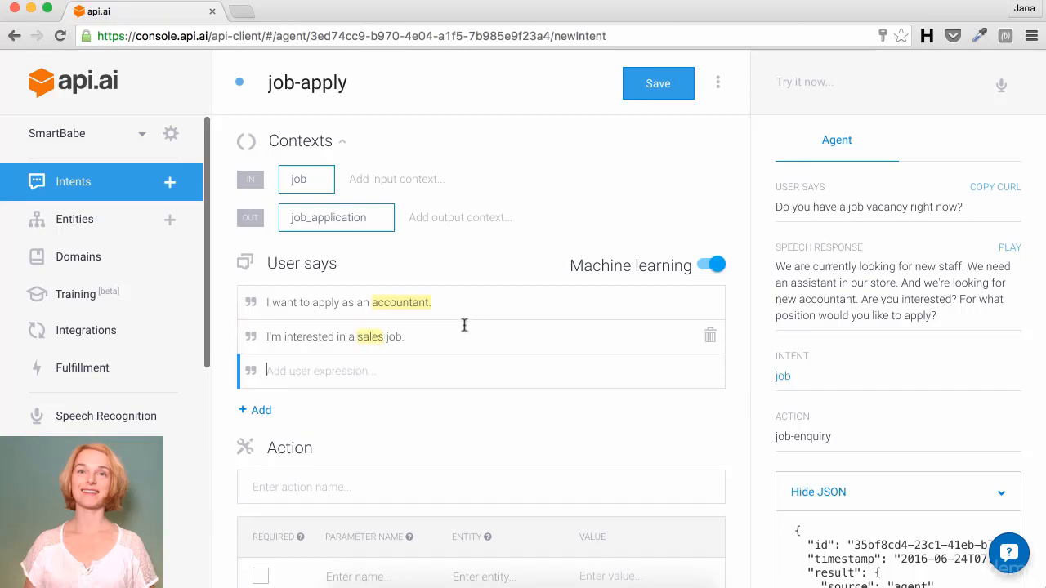
pyautogui.click(372, 343)
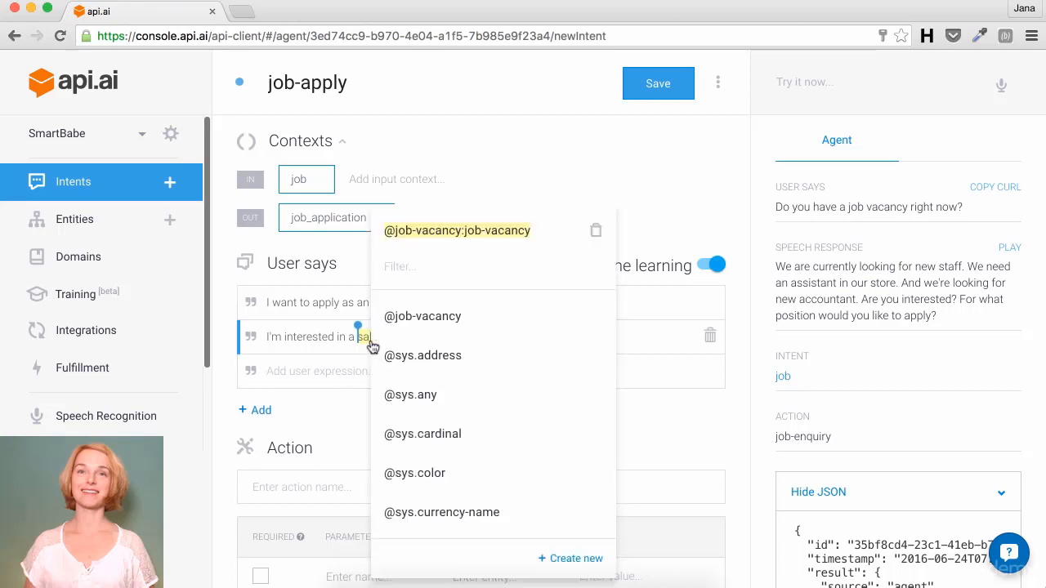
pyautogui.click(451, 234)
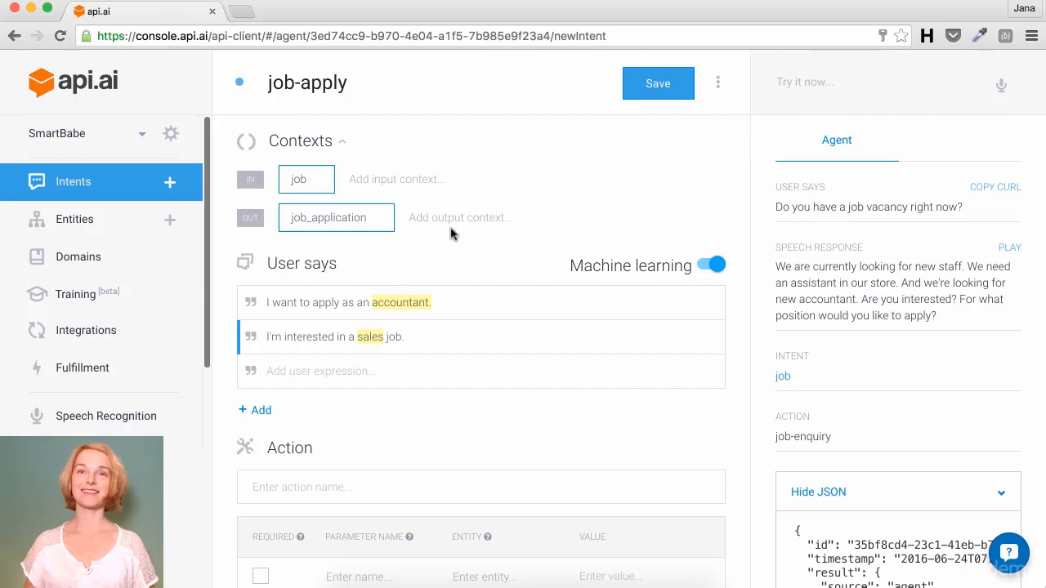
# Step: Add 'Please take my application for a sales assistant' and verify sales maps to job-vacancy
pyautogui.click(318, 371)
pyautogui.write('Please ta')
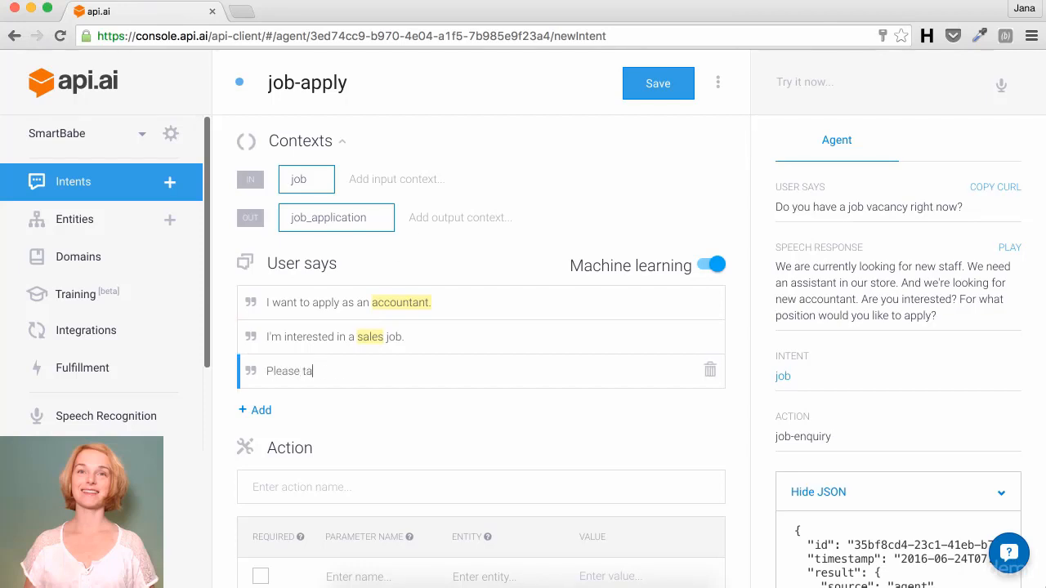
pyautogui.write('ke my application for a sa')
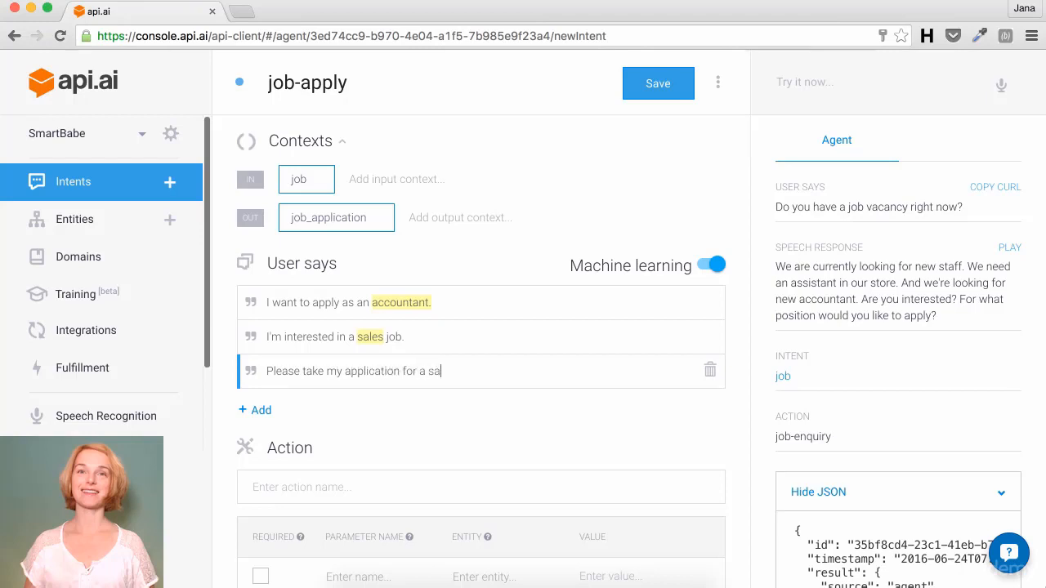
pyautogui.write('les assistant')
pyautogui.press('Return')
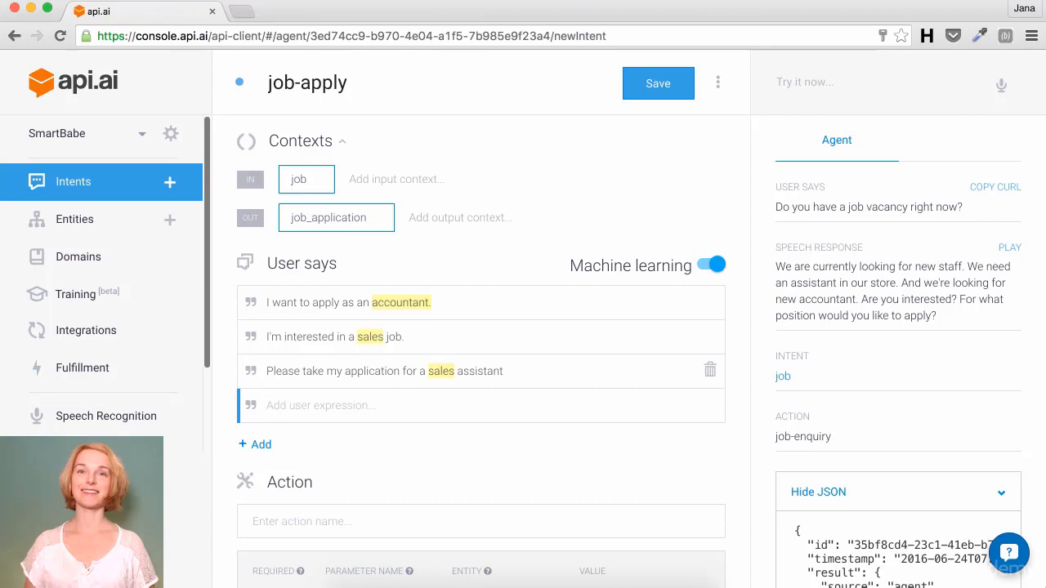
pyautogui.moveTo(431, 374)
pyautogui.click(440, 378)
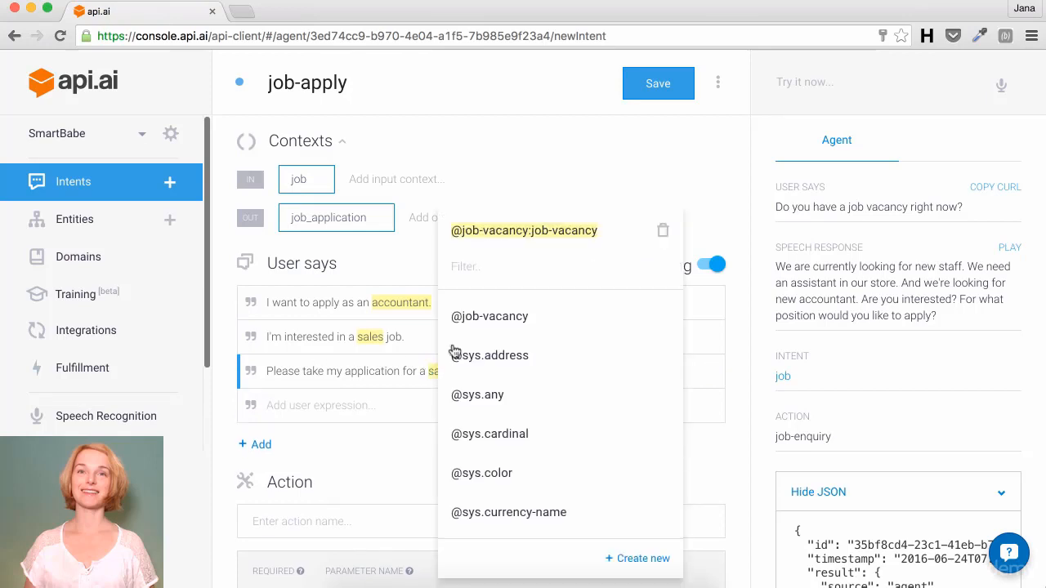
pyautogui.click(529, 218)
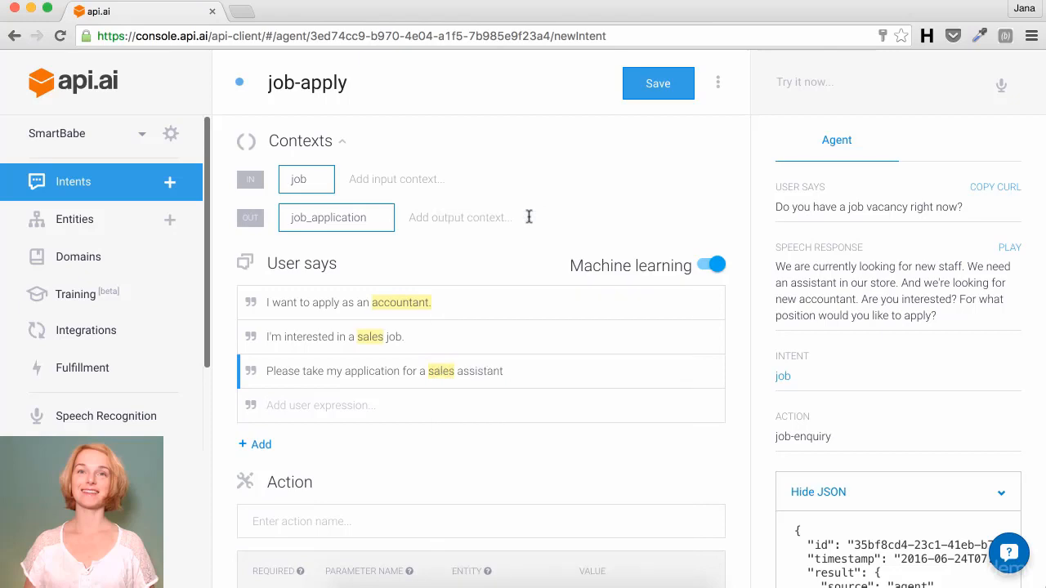
# Step: Enter the job-apply examples 'Yes, as an accountant', 'I want to apply now' and 'Yes, I am interested'
pyautogui.click(311, 403)
pyautogui.write('Yes')
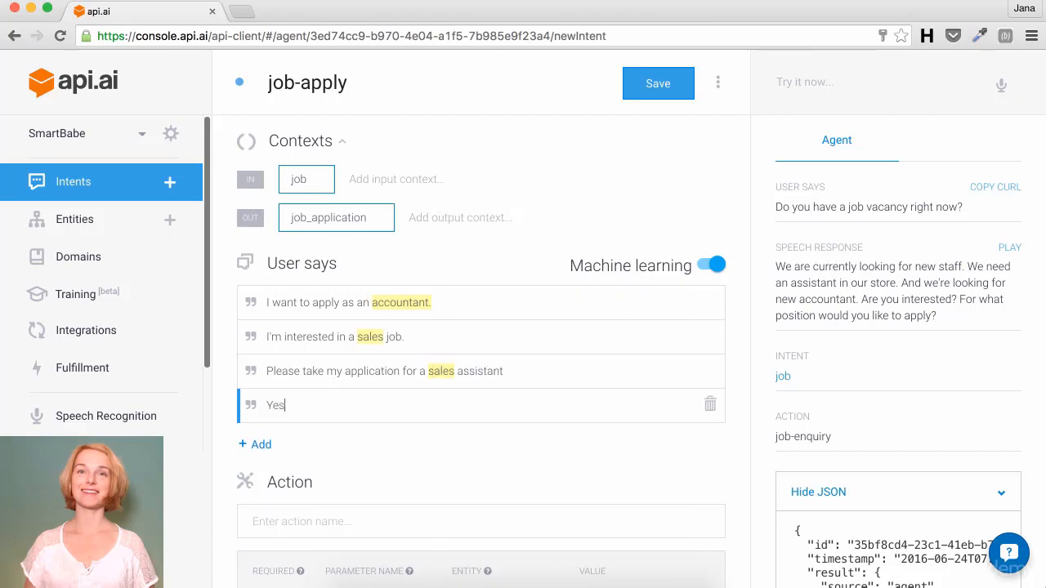
pyautogui.write(', as an accountant')
pyautogui.press('Return')
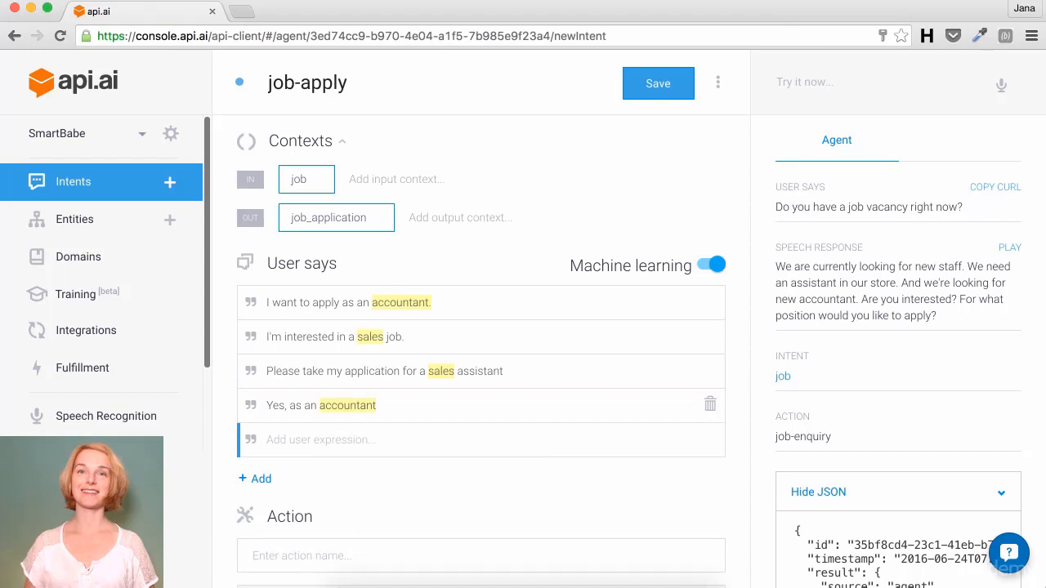
pyautogui.write('I want to apply now')
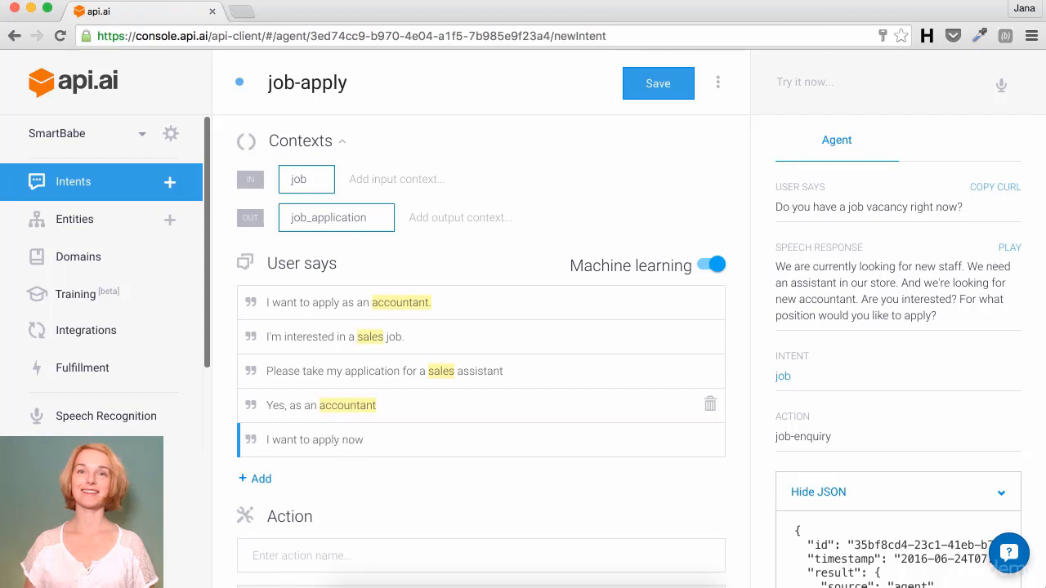
pyautogui.press('Return')
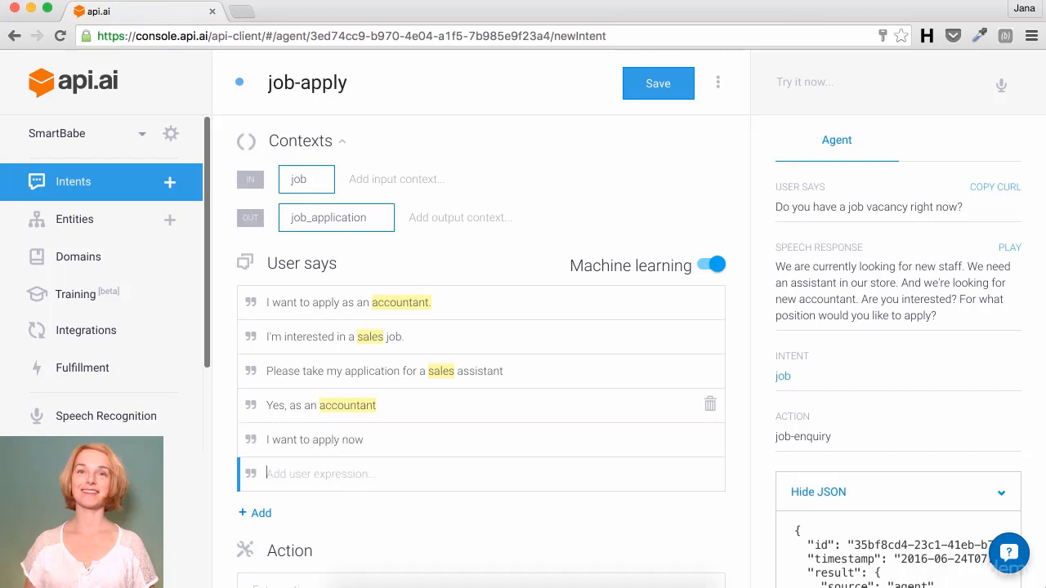
pyautogui.write('Yes, I am interested')
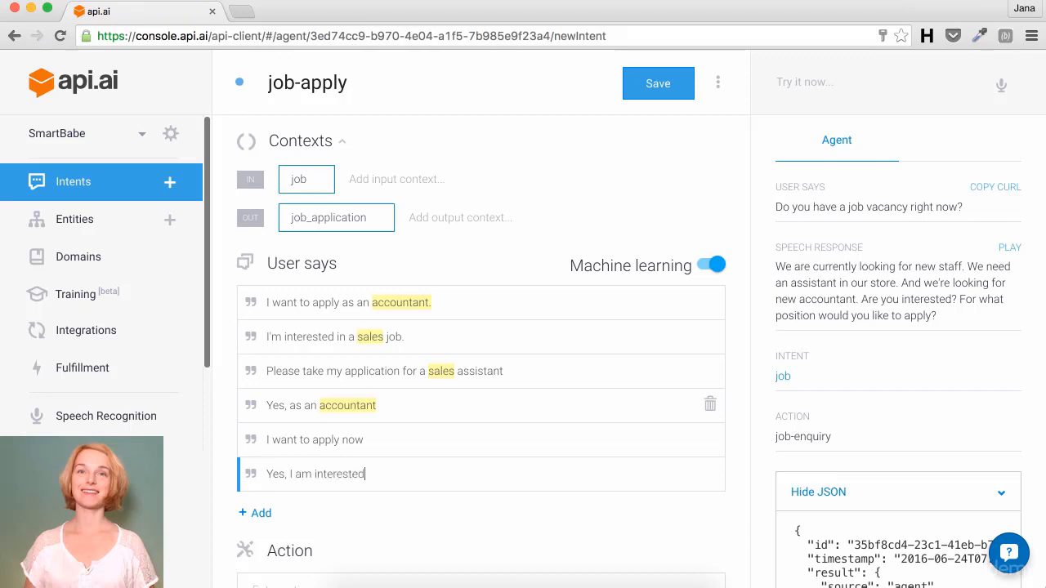
pyautogui.press('Return')
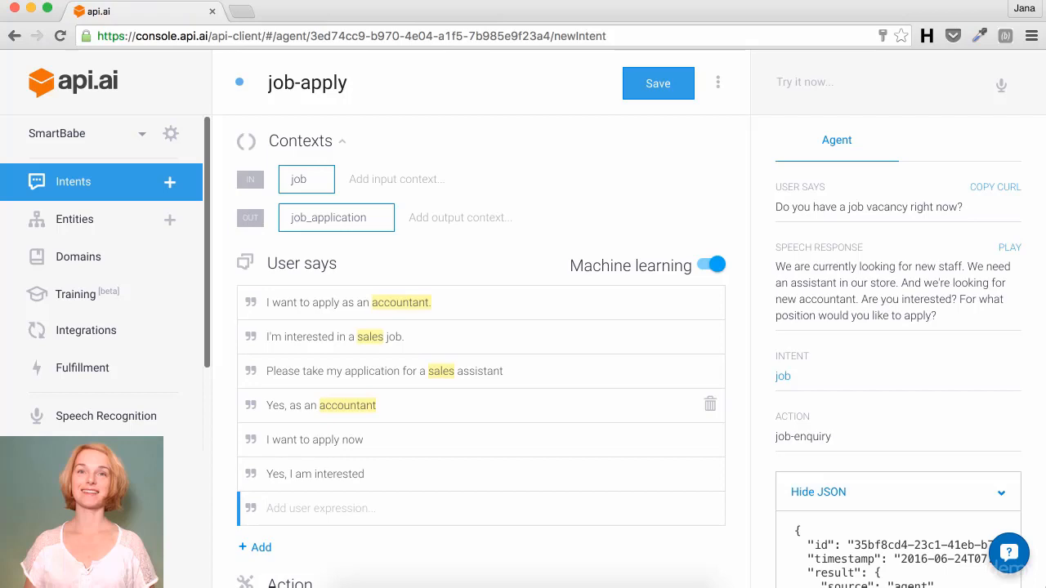
# Step: Set the job-apply intent's action name to job-application
pyautogui.scroll(-5, 295, 416)
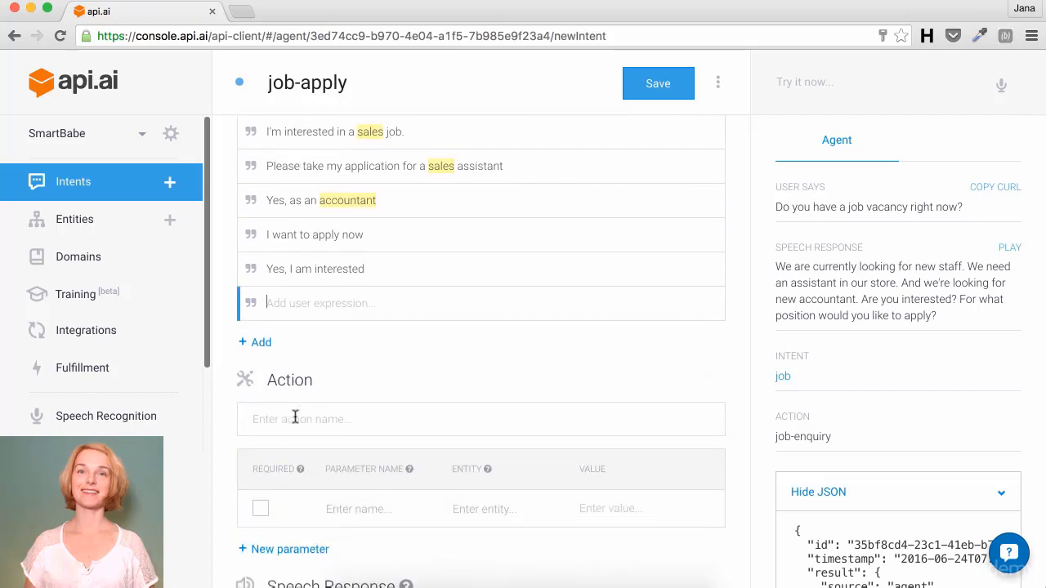
pyautogui.click(295, 418)
pyautogui.write('job')
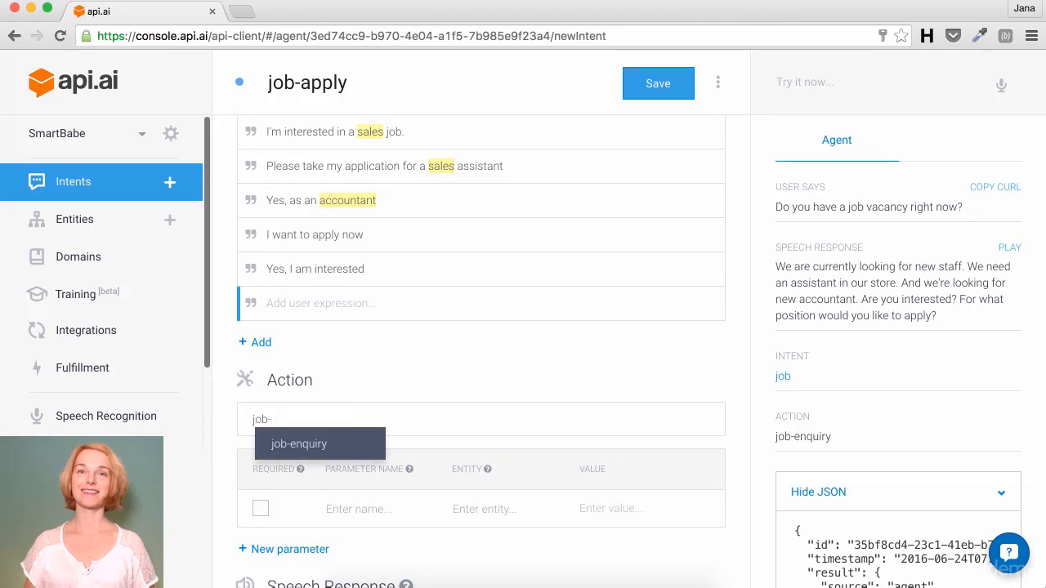
pyautogui.write('-application')
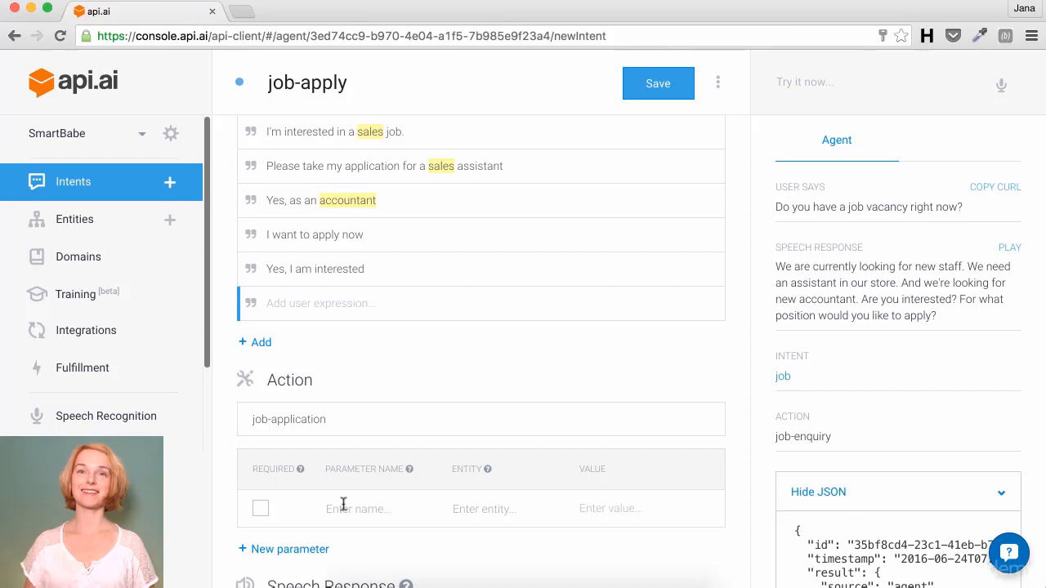
pyautogui.write('job_v')
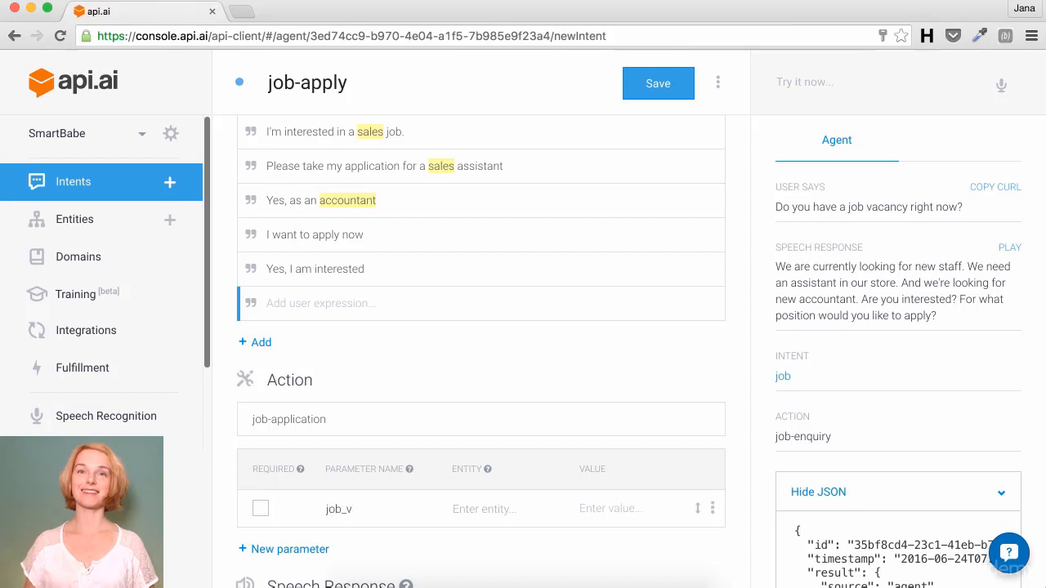
pyautogui.write('acancy')
pyautogui.press('Tab')
pyautogui.write('@')
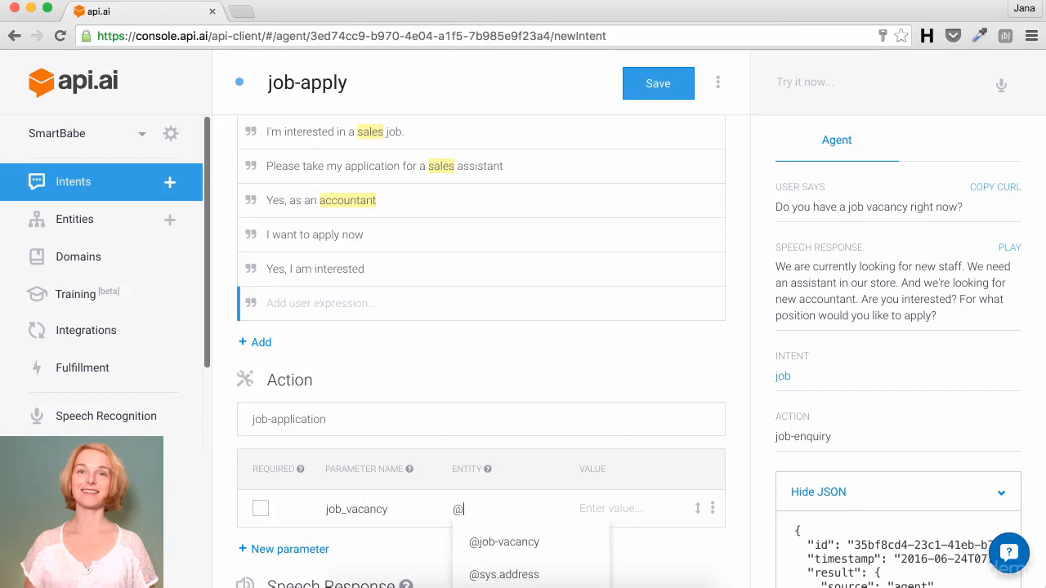
pyautogui.press('Down')
pyautogui.press('Return')
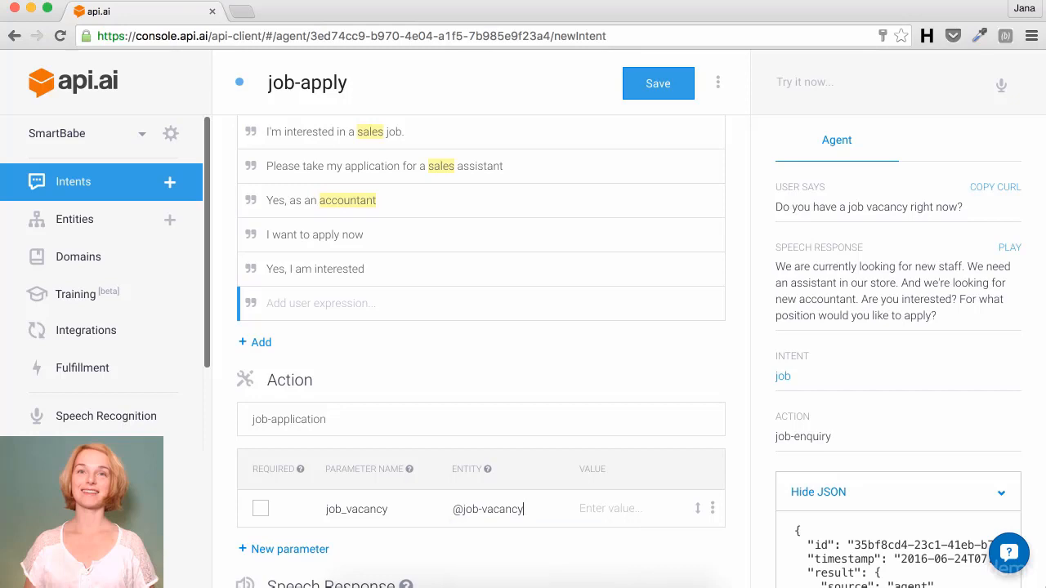
pyautogui.click(262, 509)
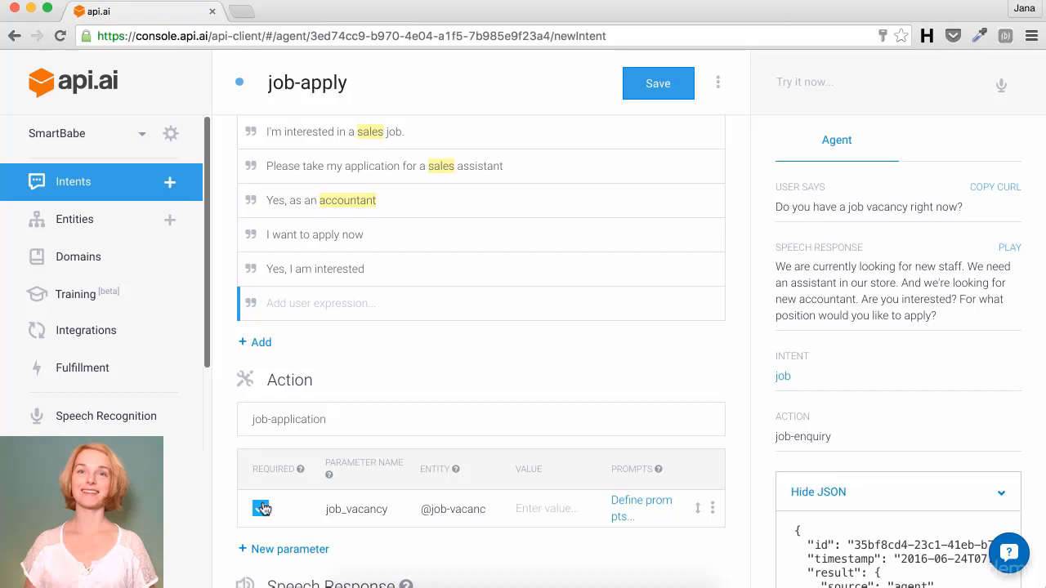
# Step: Enter job_vacancy prompts 'For what position do you want to apply?' and 'What job are you interested in?', then close
pyautogui.click(631, 501)
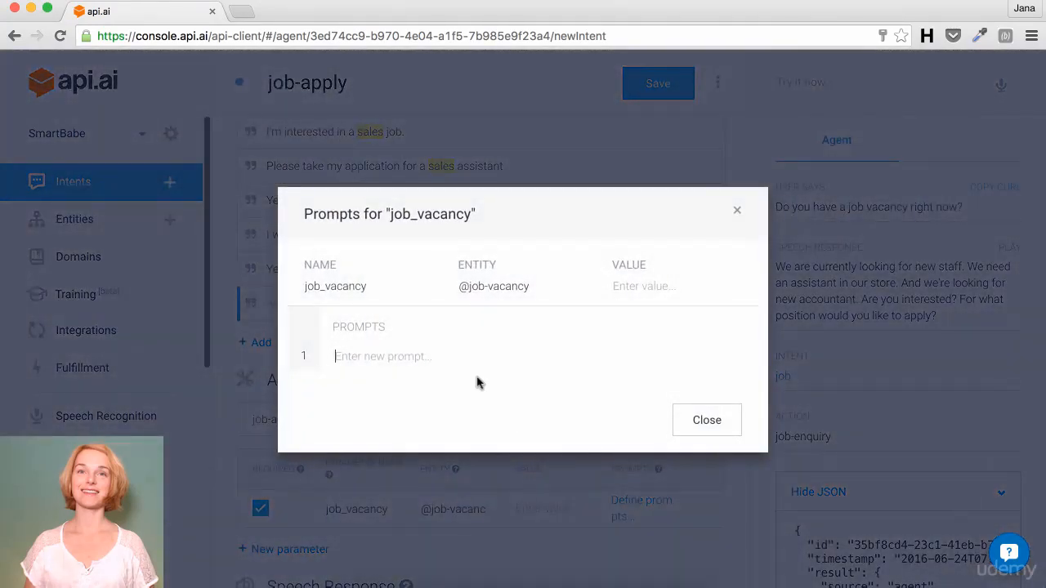
pyautogui.write('For what')
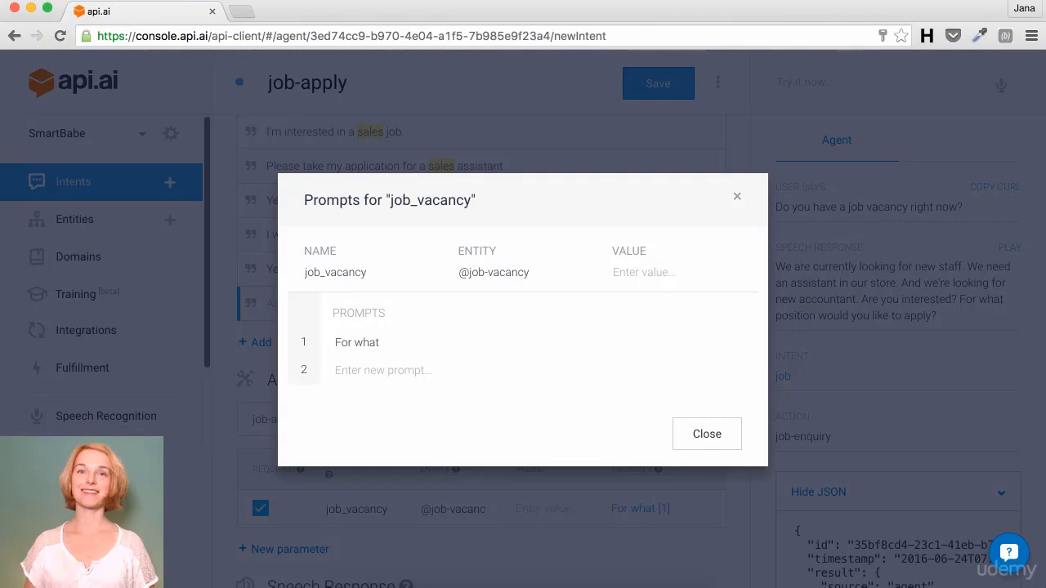
pyautogui.write(' posito')
pyautogui.press('BackSpace')
pyautogui.write('ion do')
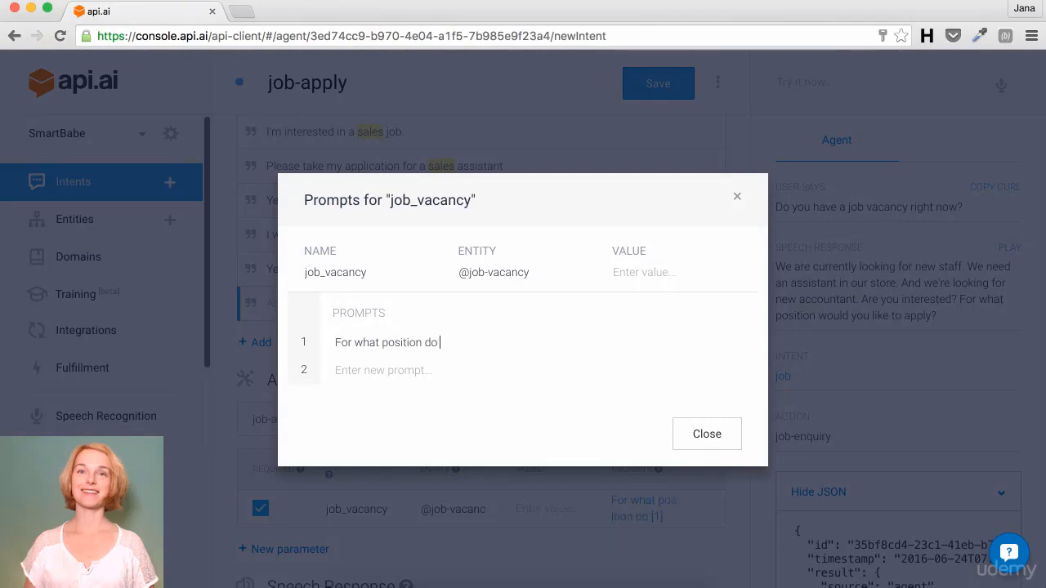
pyautogui.write(' you want to apply')
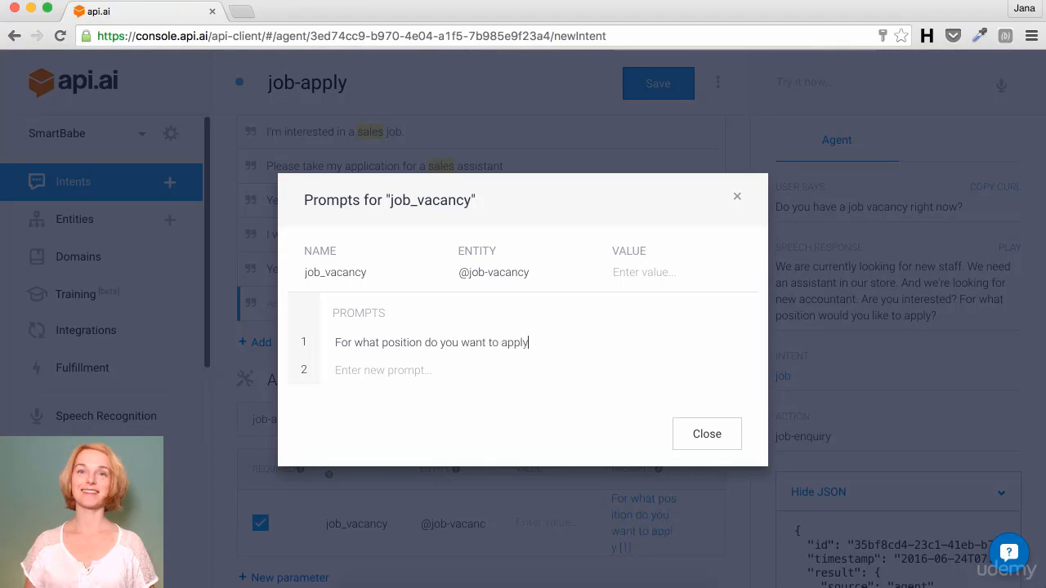
pyautogui.write('?')
pyautogui.press('Return')
pyautogui.write('What jon')
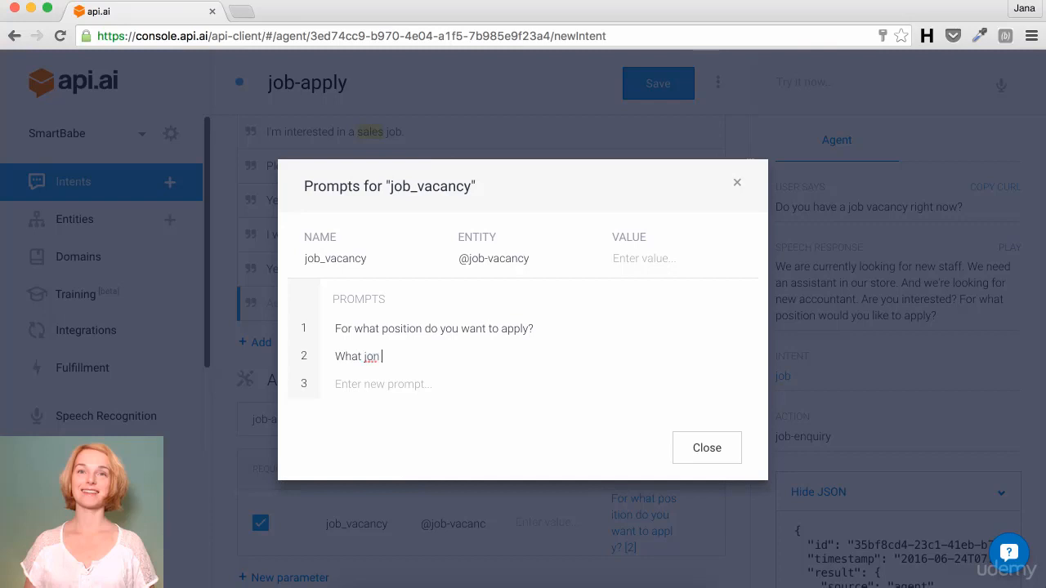
pyautogui.press('BackSpace')
pyautogui.write('b are you interested in?')
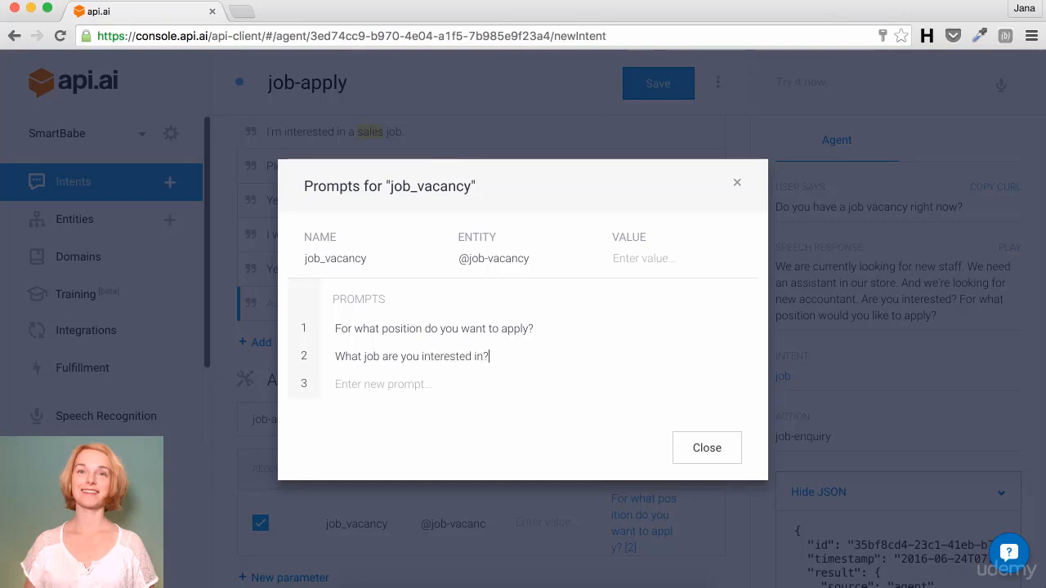
pyautogui.click(706, 449)
# Step: Enter speech responses 'Great! I'll need some information from you…' and 'Ok! Let me write out some details…'
pyautogui.scroll(-3, 706, 449)
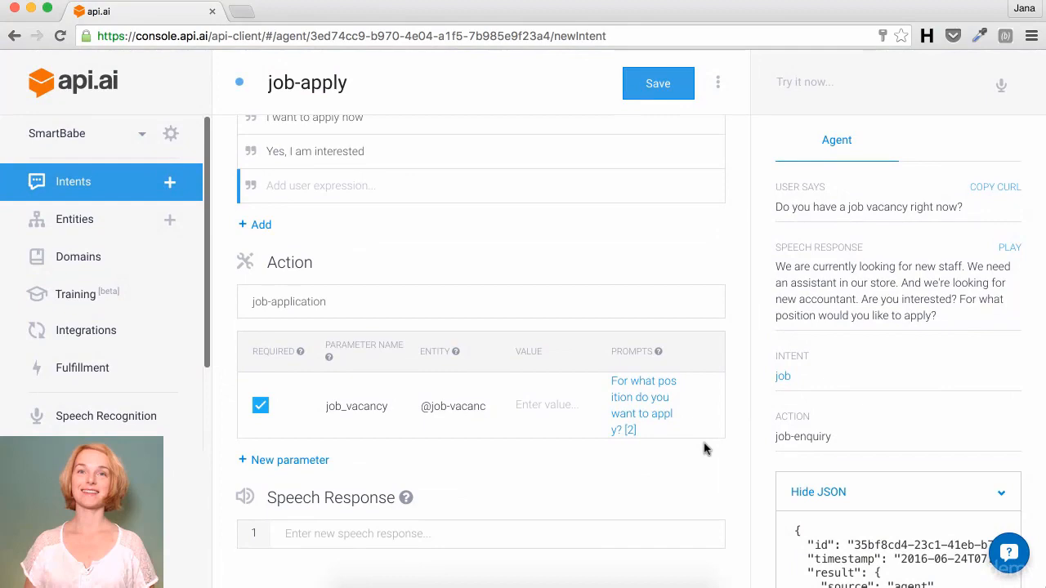
pyautogui.click(417, 526)
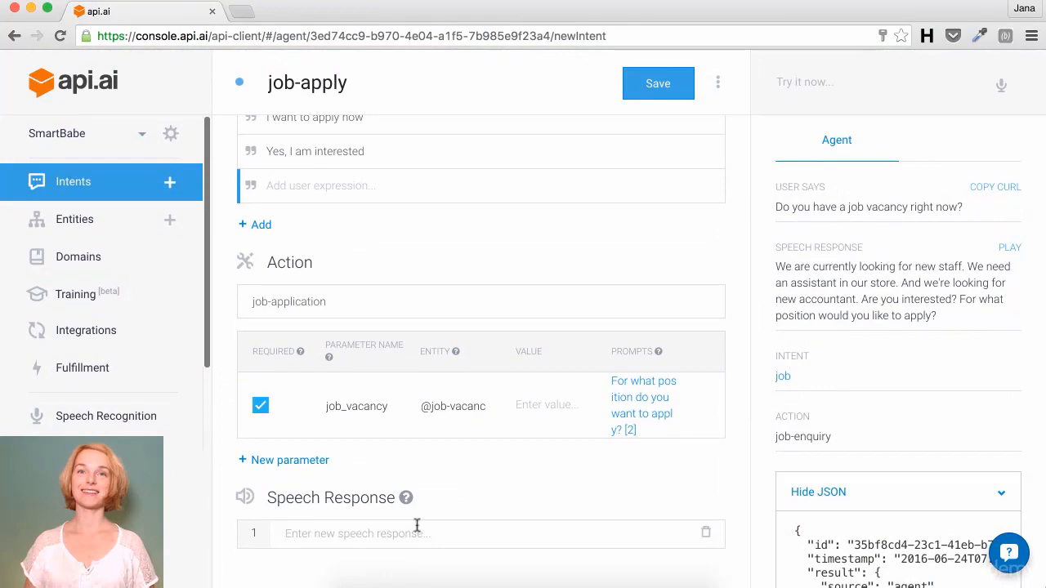
pyautogui.write('Great!')
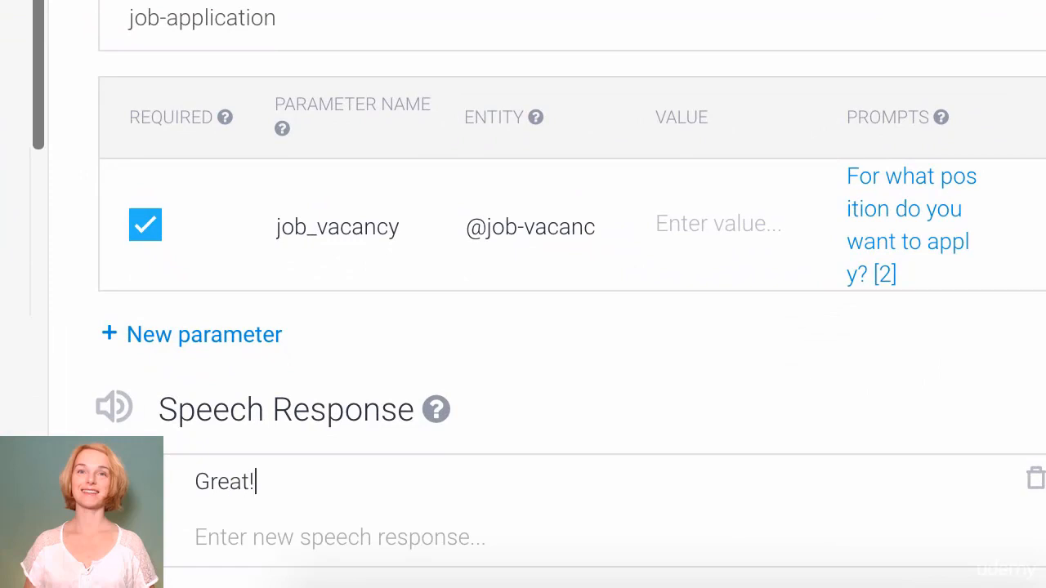
pyautogui.write(" I'll need some ")
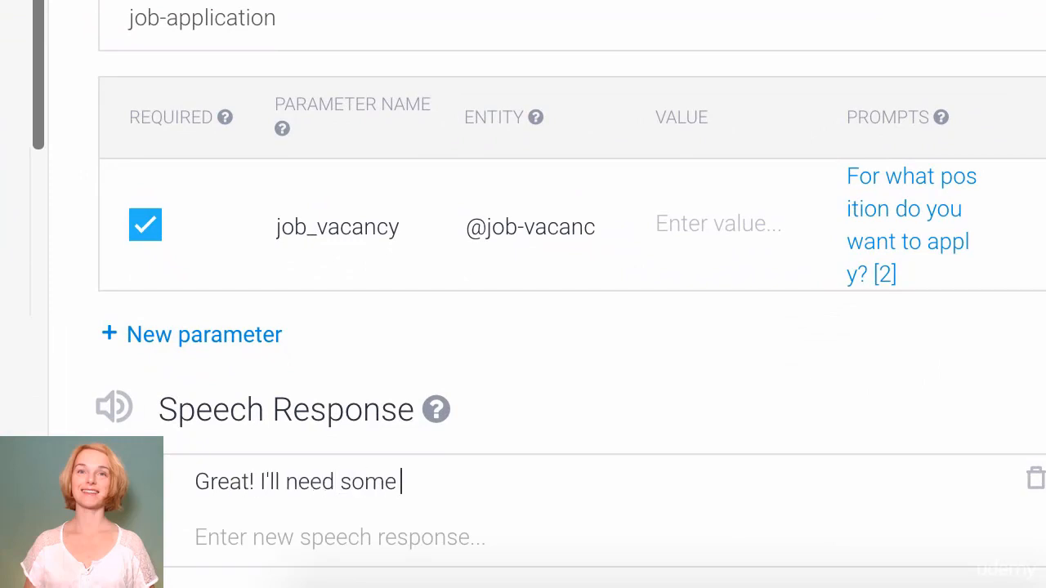
pyautogui.write('information')
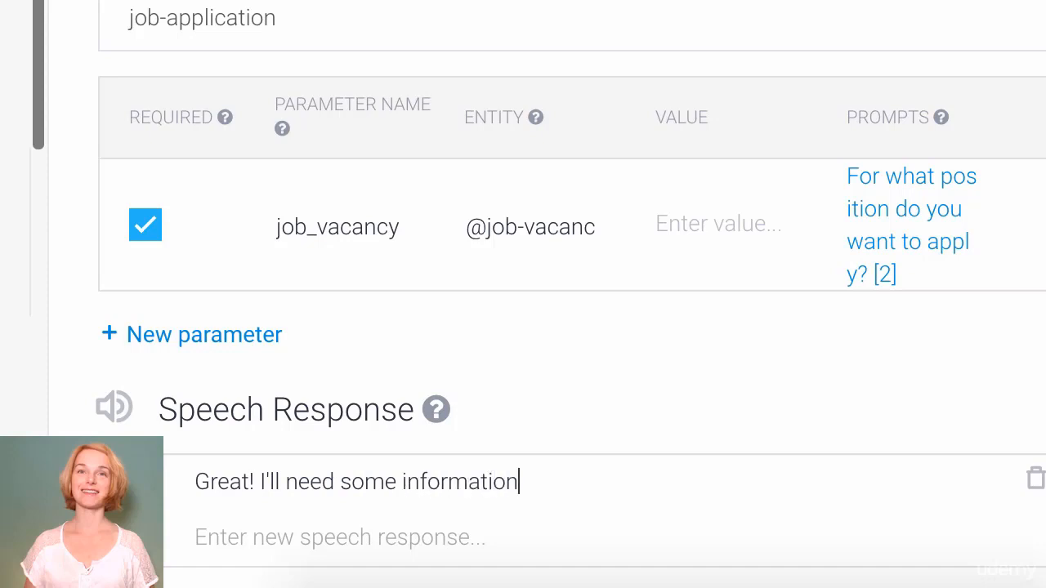
pyautogui.write(' from you.')
pyautogui.write('Writ')
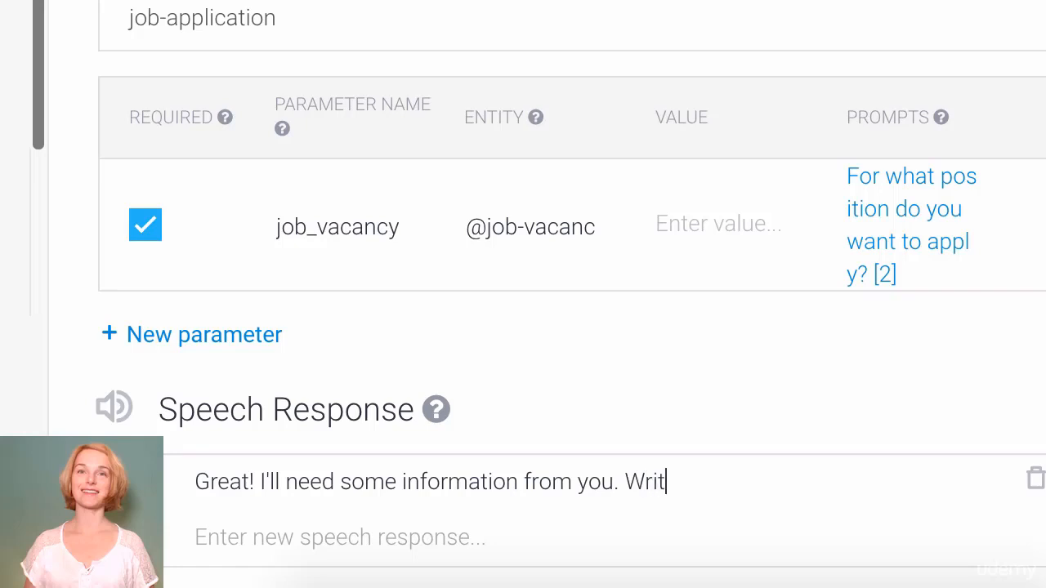
pyautogui.write('e ok when')
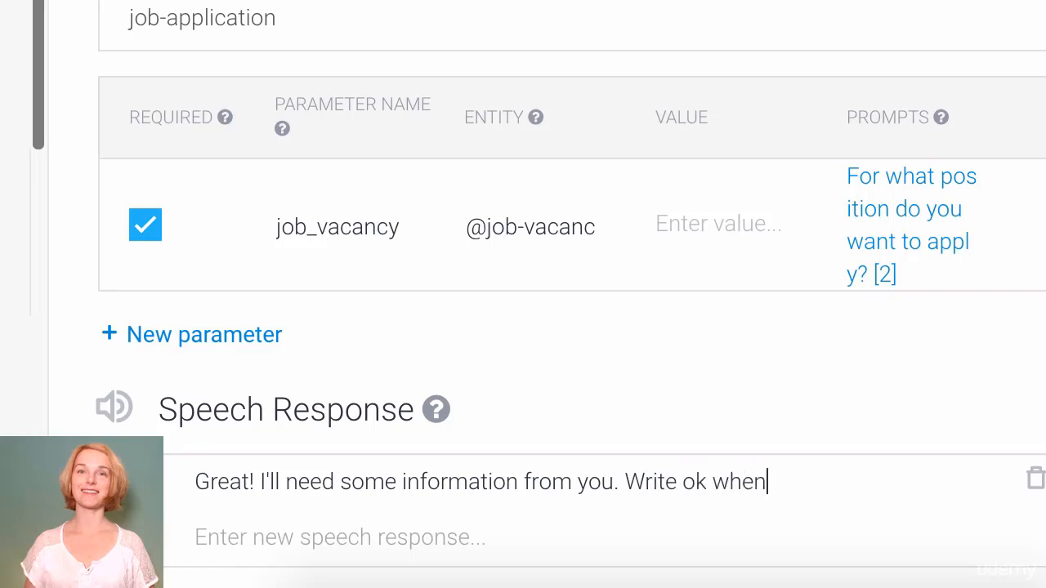
pyautogui.write(" you're ready.")
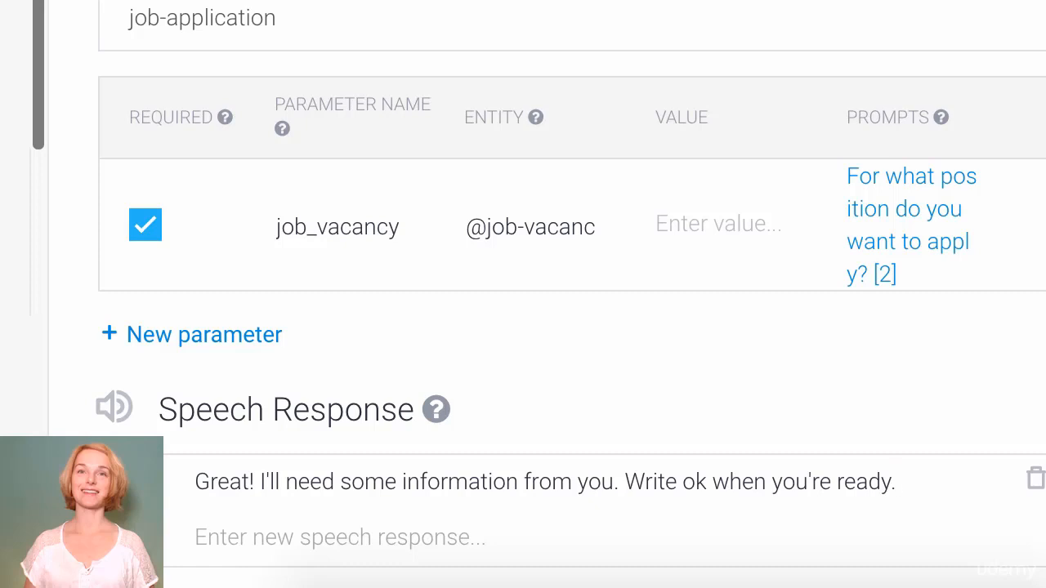
pyautogui.press('Return')
pyautogui.write('Ok')
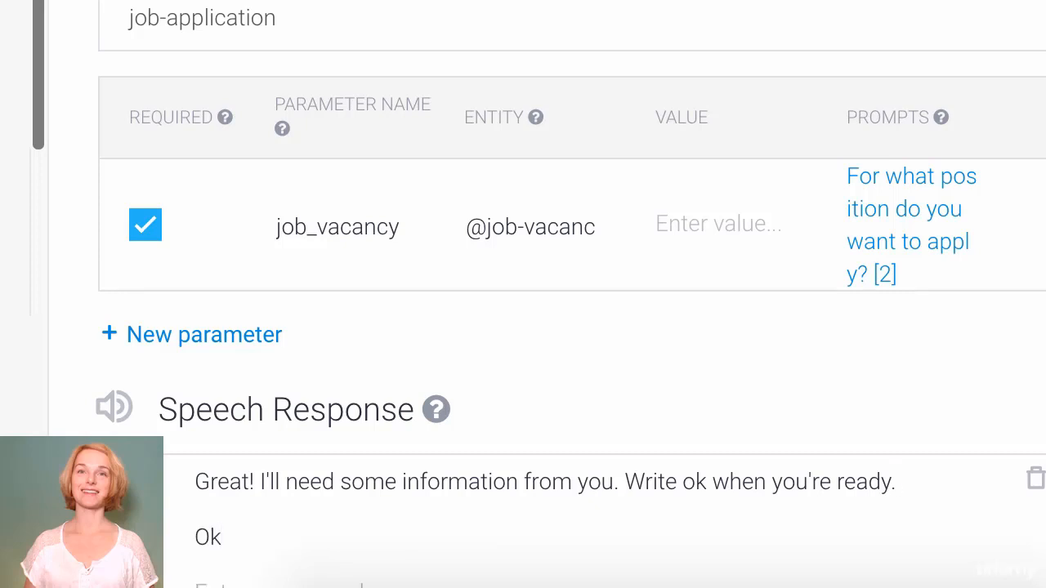
pyautogui.write('! Let me wri')
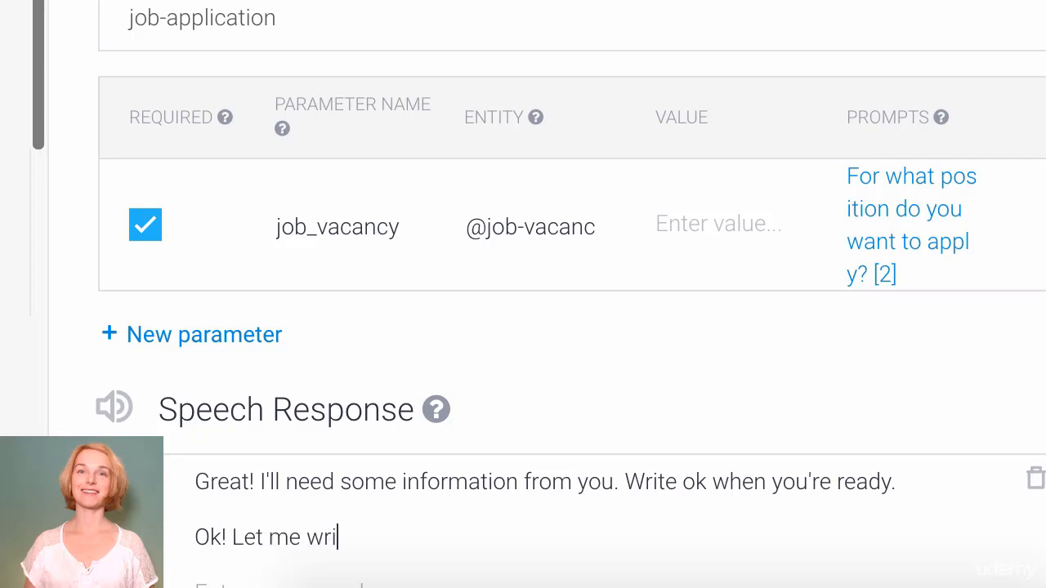
pyautogui.write('te out some de')
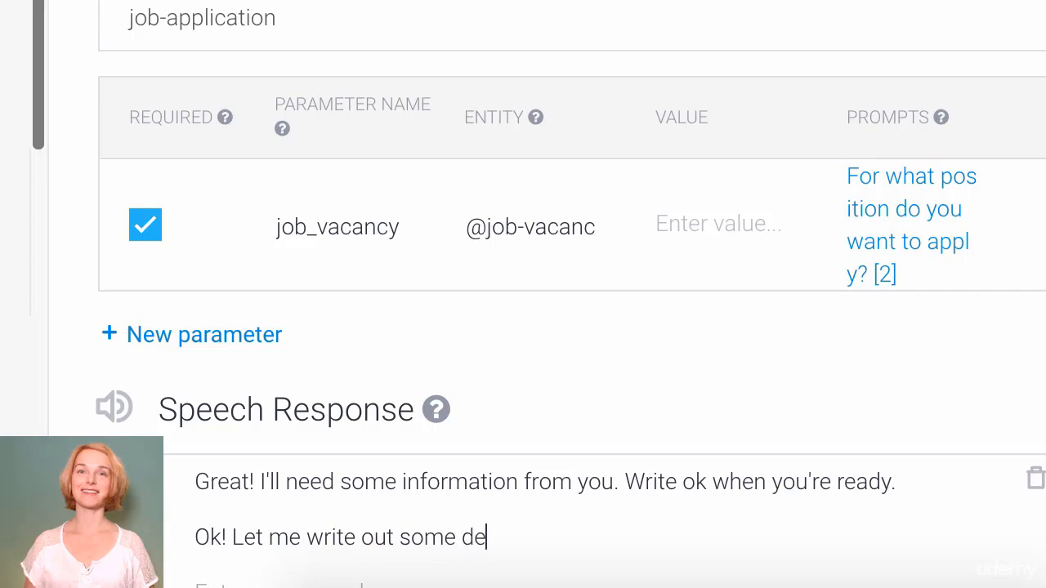
pyautogui.write('tails. Type ok')
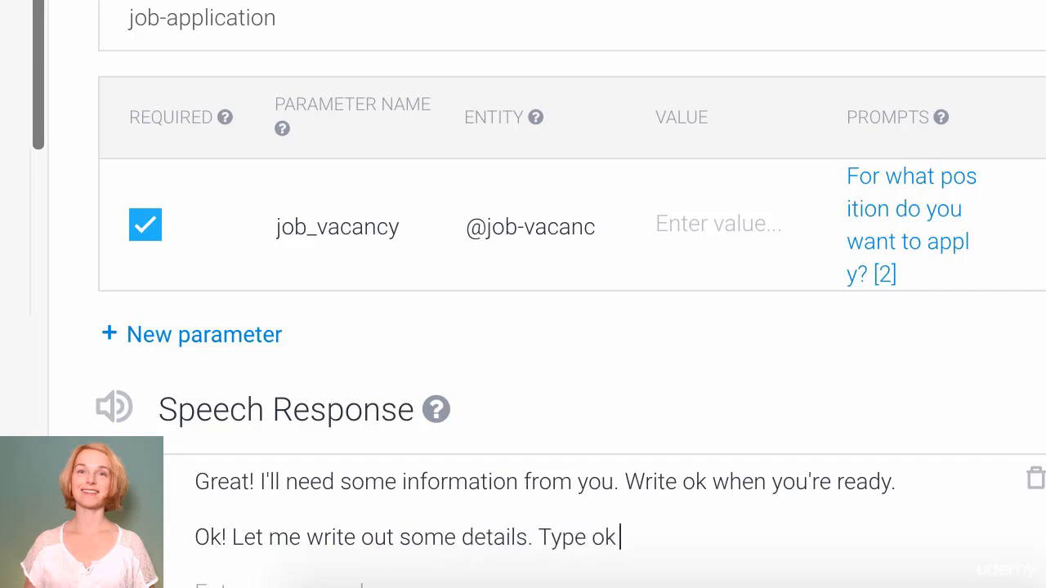
pyautogui.write(" when you're ready.")
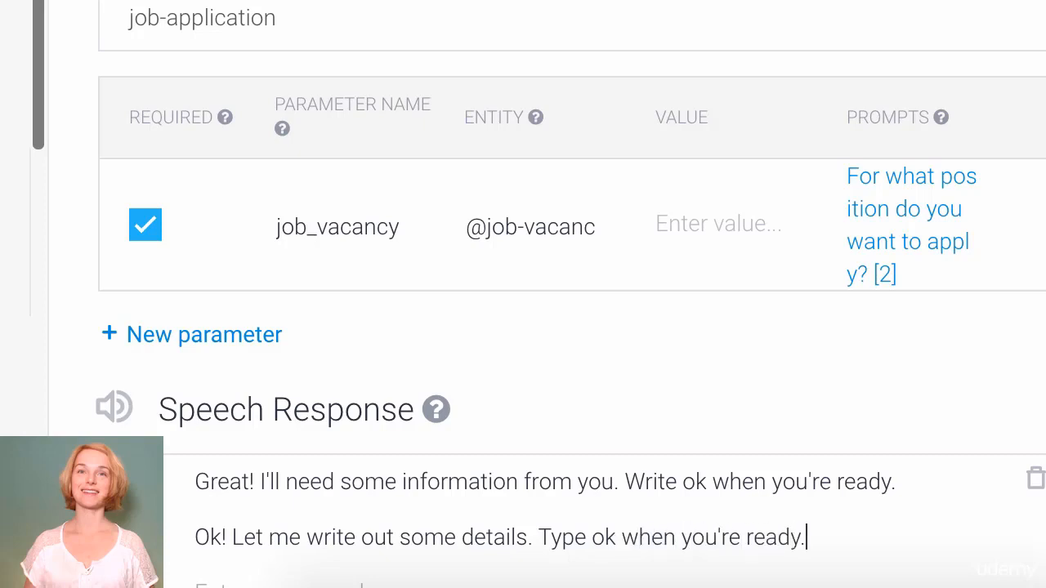
pyautogui.press('Return')
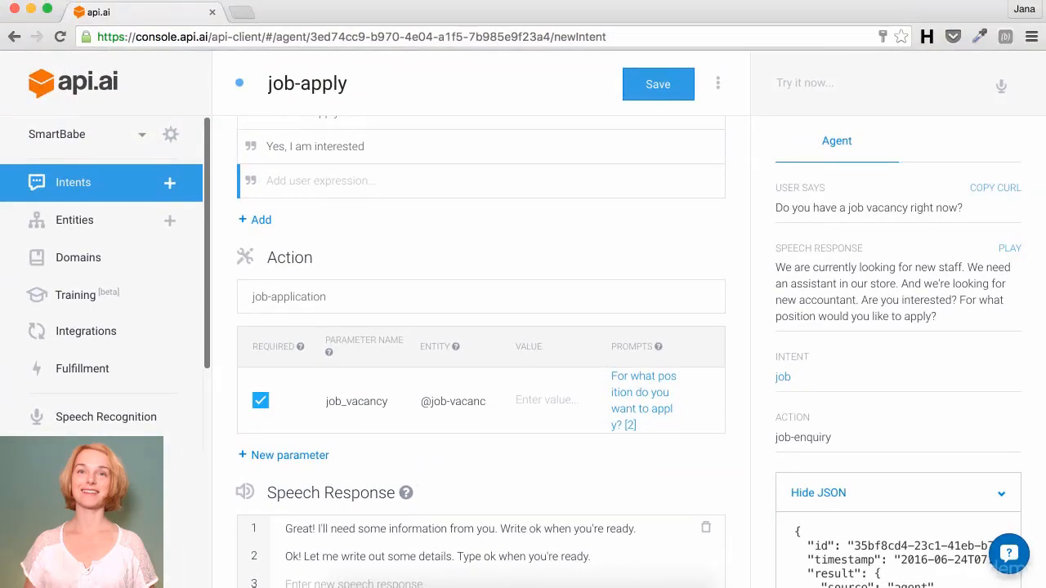
# Step: Save the job-apply intent and begin a new blank intent
pyautogui.click(672, 84)
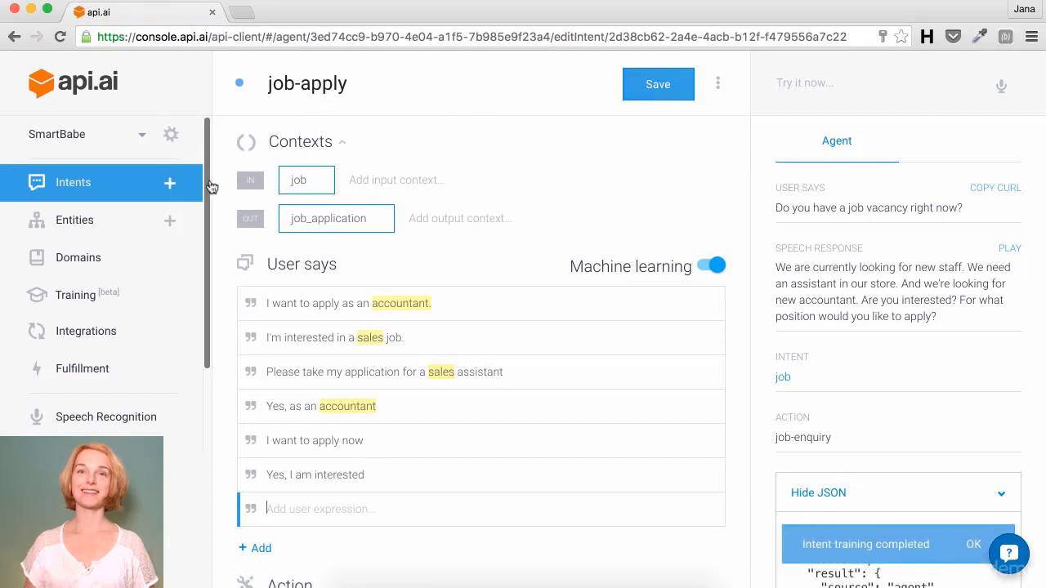
pyautogui.click(173, 187)
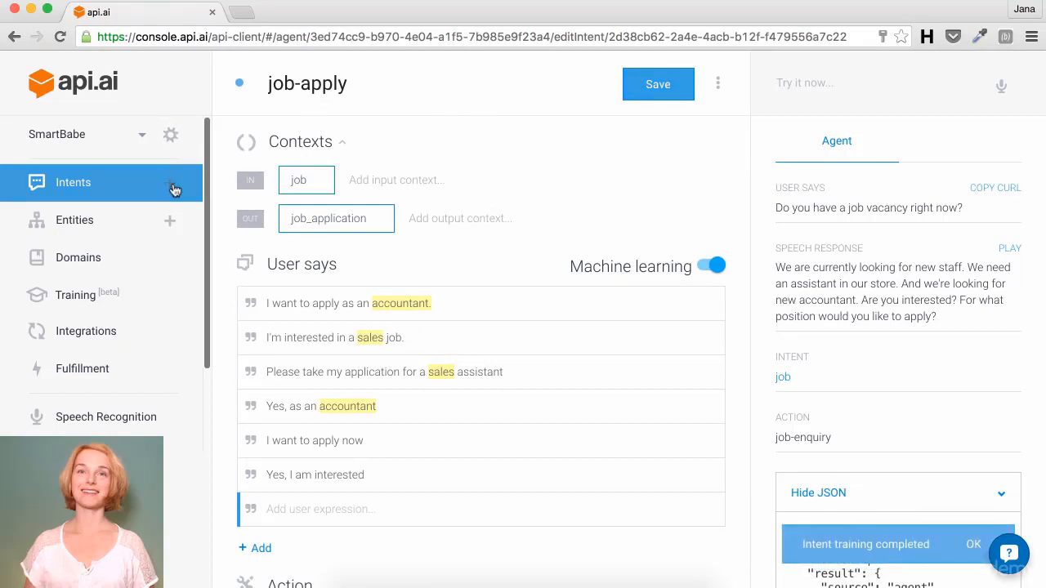
# Step: Name the intent job-application-details, set job_application as input context, and delete the output context
pyautogui.click(342, 86)
pyautogui.write('job')
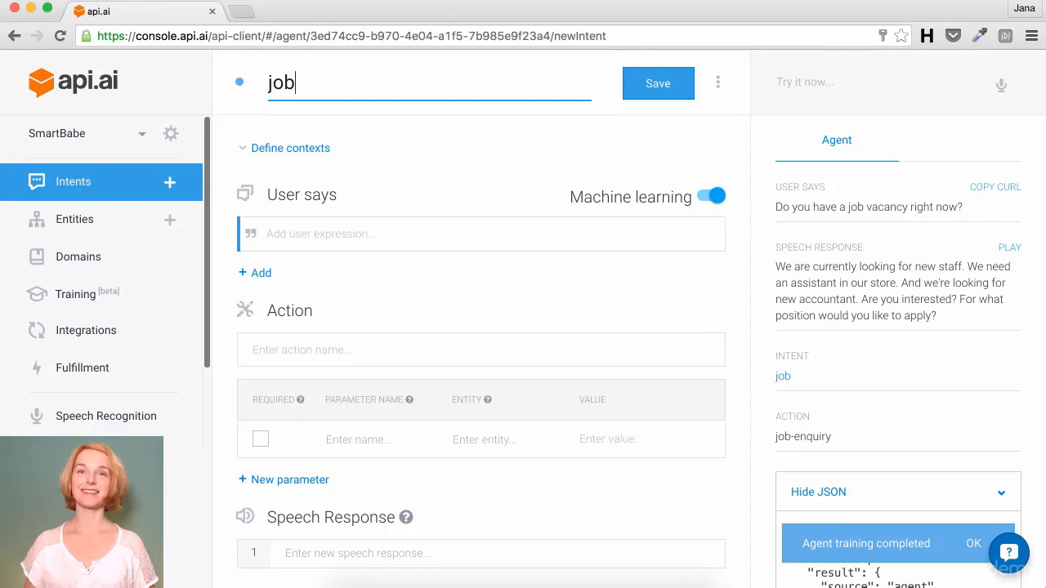
pyautogui.write('-application-')
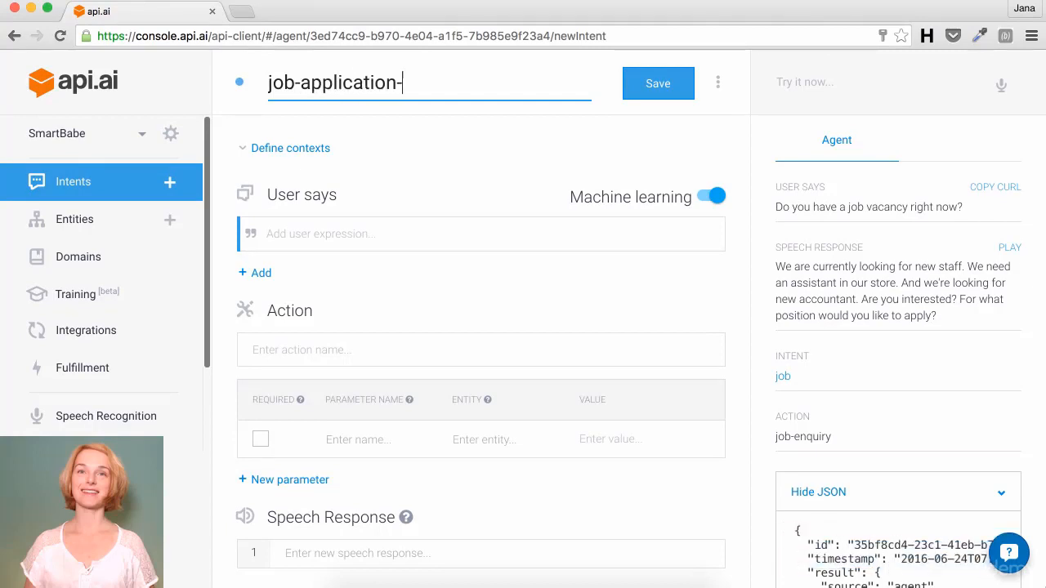
pyautogui.write('details')
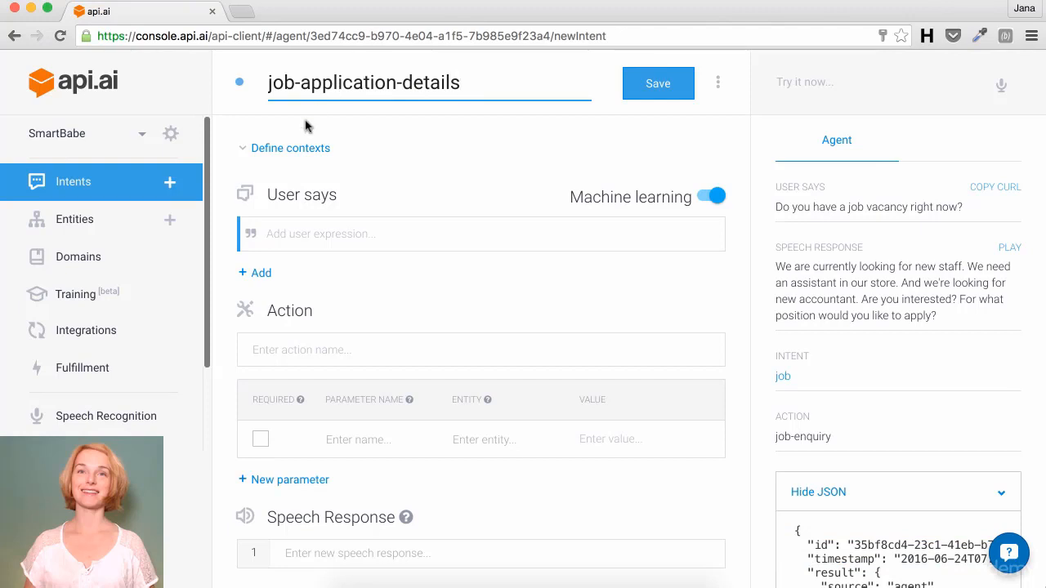
pyautogui.click(288, 148)
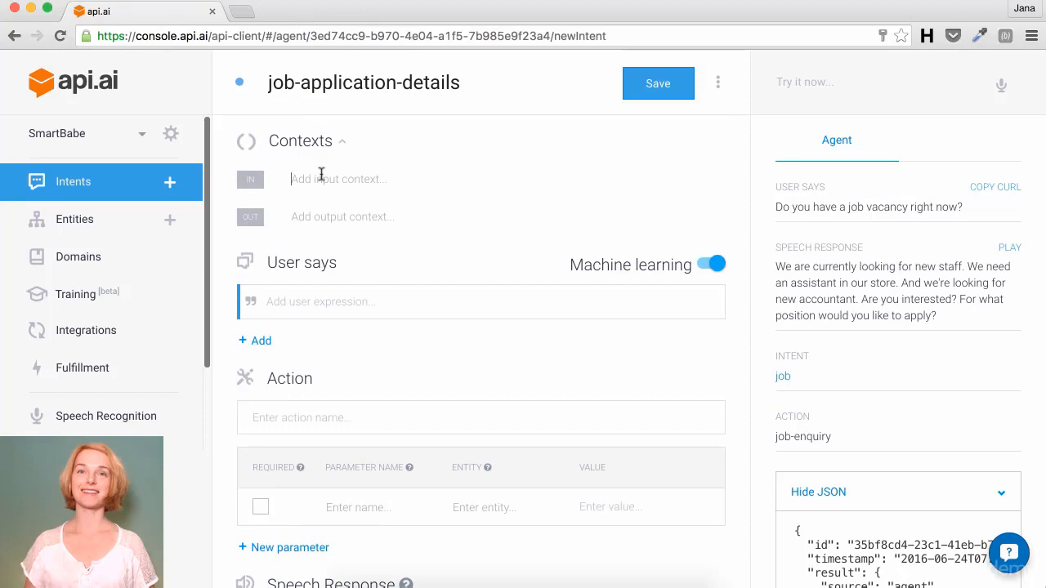
pyautogui.click(321, 178)
pyautogui.write('jo')
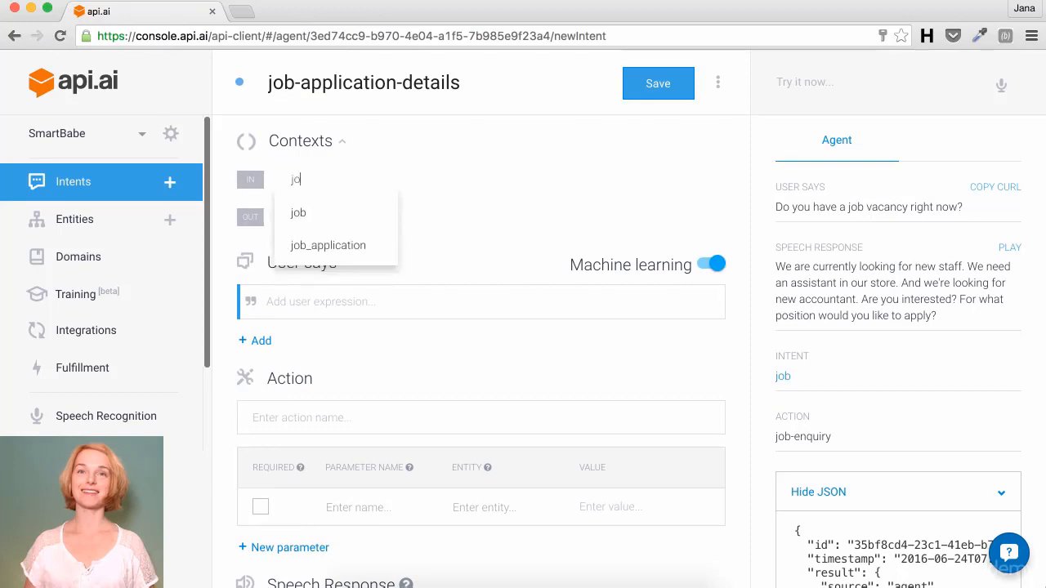
pyautogui.write('b_')
pyautogui.press('Down')
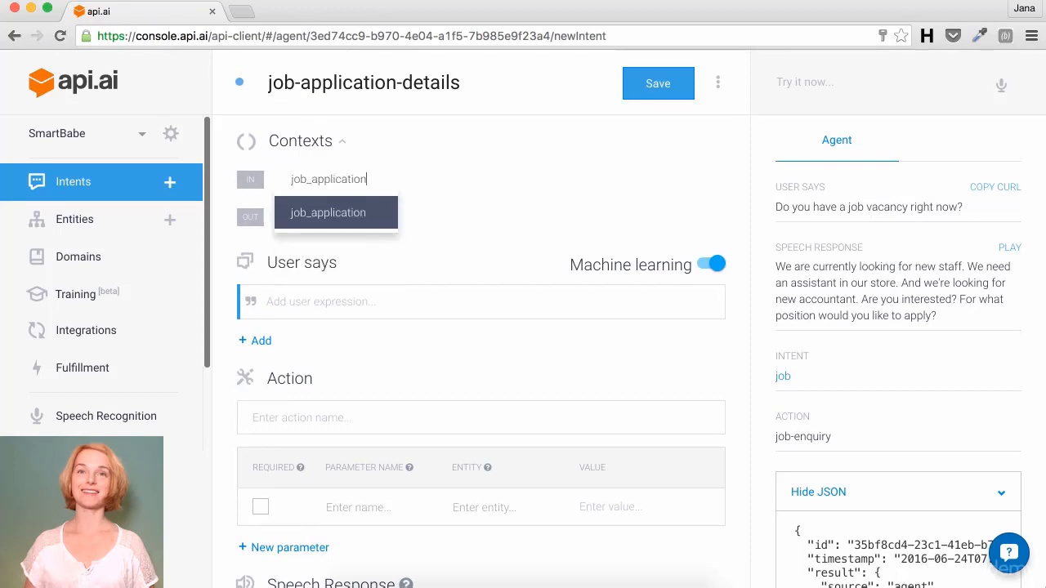
pyautogui.press('Return')
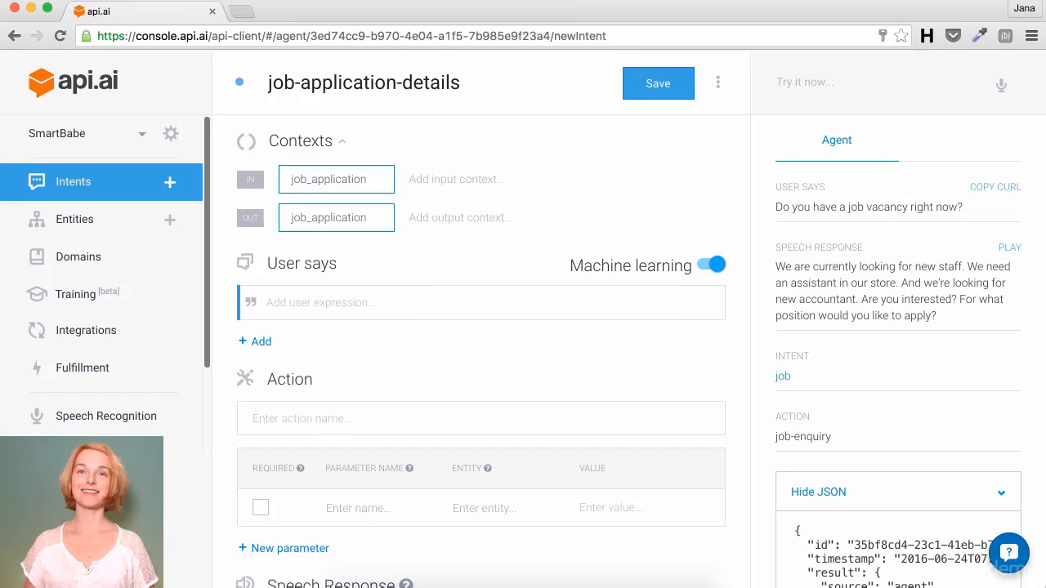
pyautogui.click(380, 217)
pyautogui.click(355, 300)
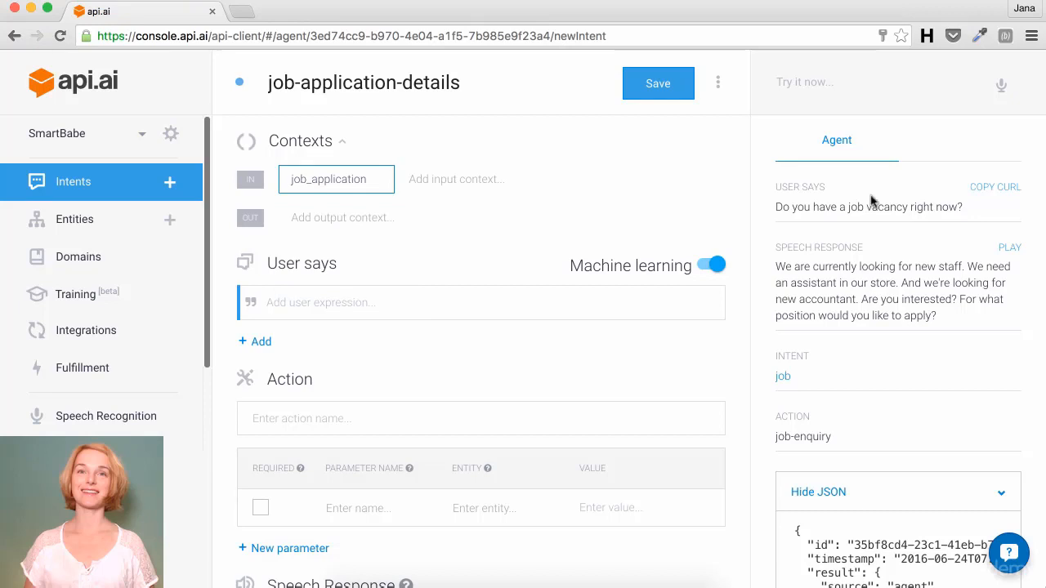
# Step: Add 'OK' as the intent's user expression
pyautogui.click(417, 309)
pyautogui.write('OK')
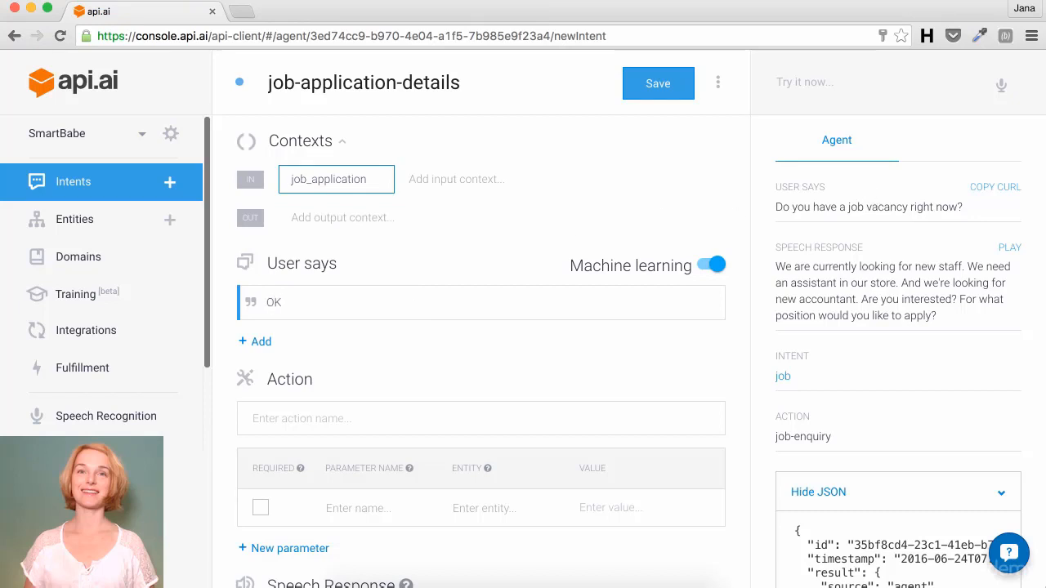
pyautogui.press('Return')
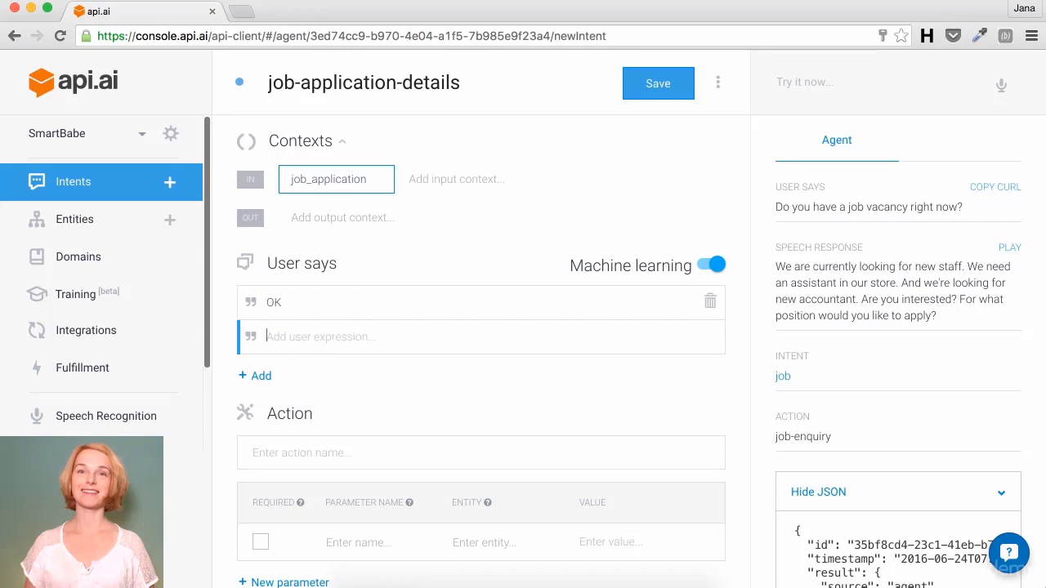
pyautogui.scroll(-3, 397, 438)
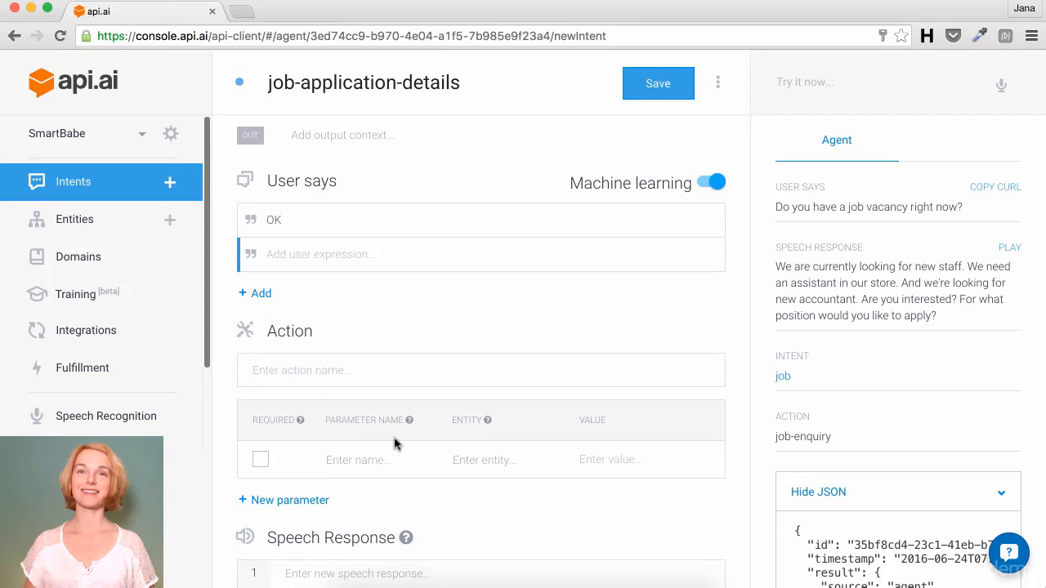
pyautogui.click(344, 369)
pyautogui.write('detailed-applicati')
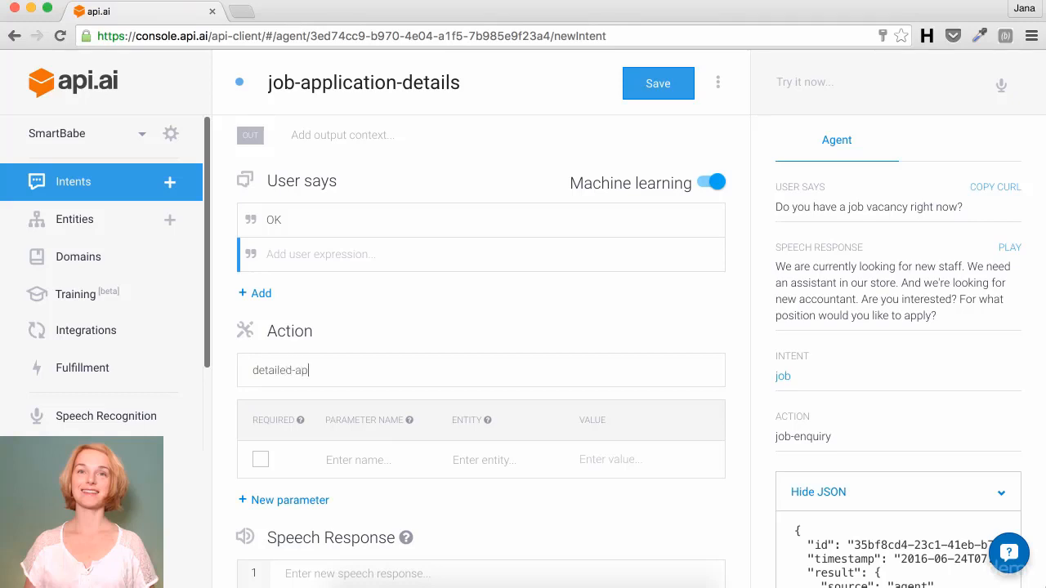
pyautogui.write('on')
pyautogui.write('user-nam')
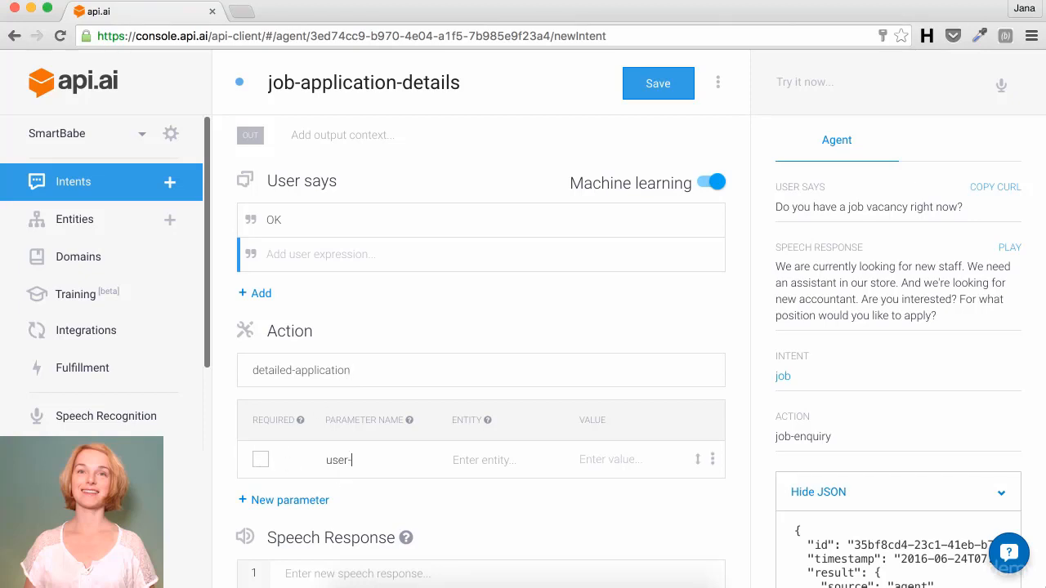
pyautogui.write('e')
pyautogui.press('Tab')
pyautogui.write('@sy')
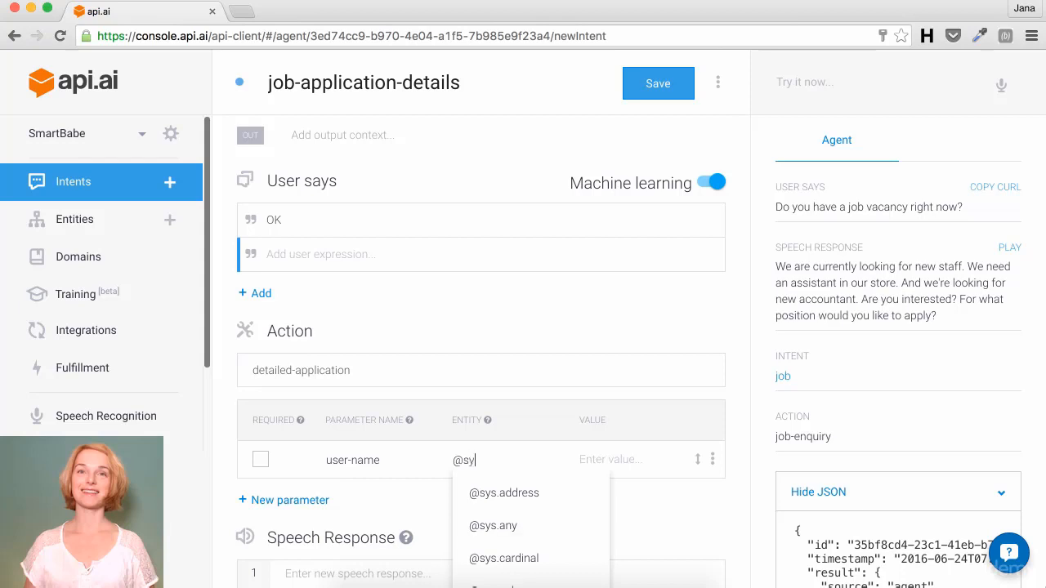
pyautogui.press('Down')
pyautogui.press('Down')
pyautogui.press('Return')
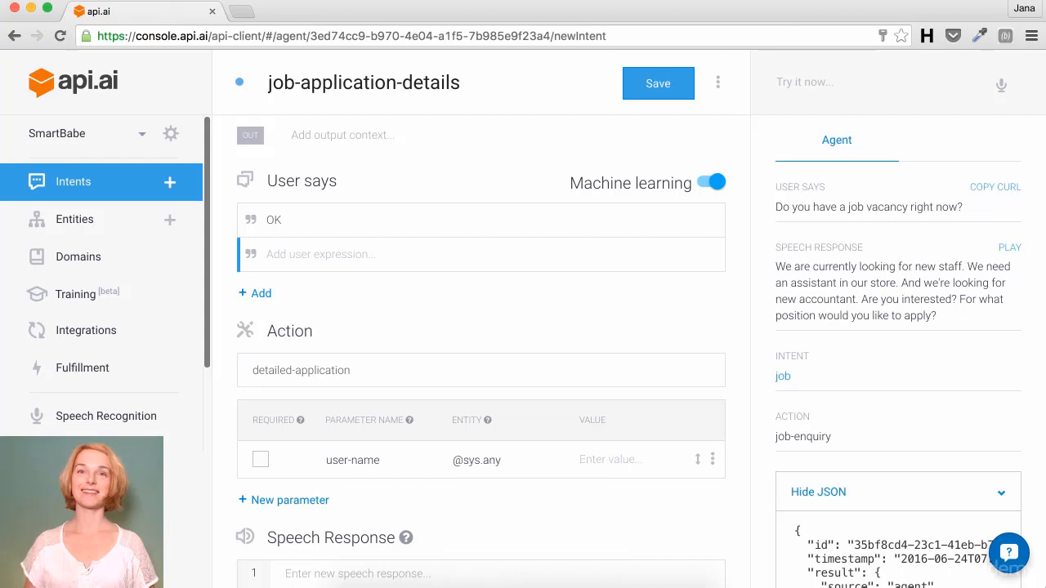
pyautogui.click(260, 459)
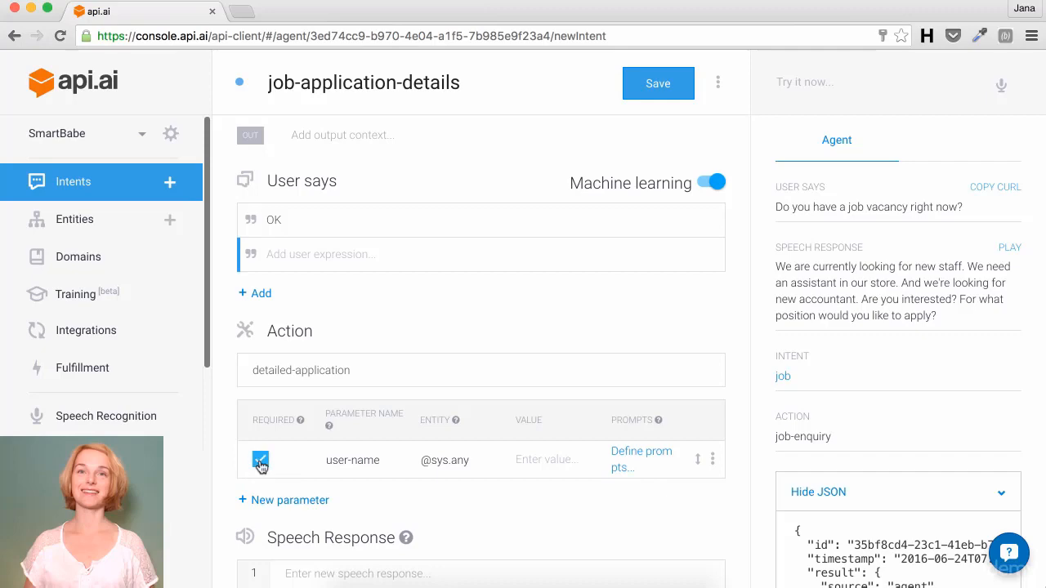
pyautogui.click(624, 457)
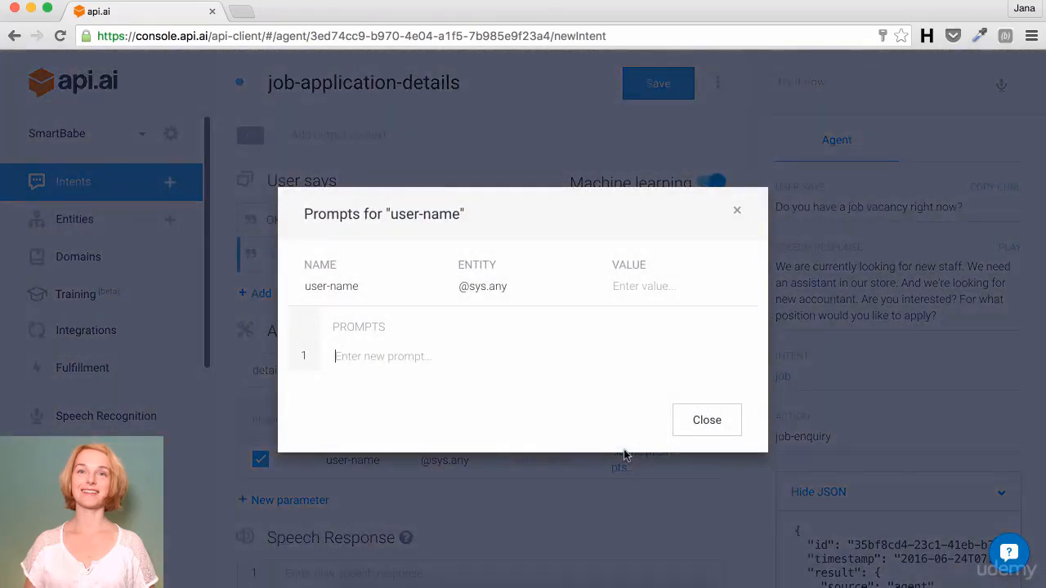
# Step: Enter user-name prompts 'Can you write your name?' and 'Tell me your name.', then close the dialog
pyautogui.write('Can y')
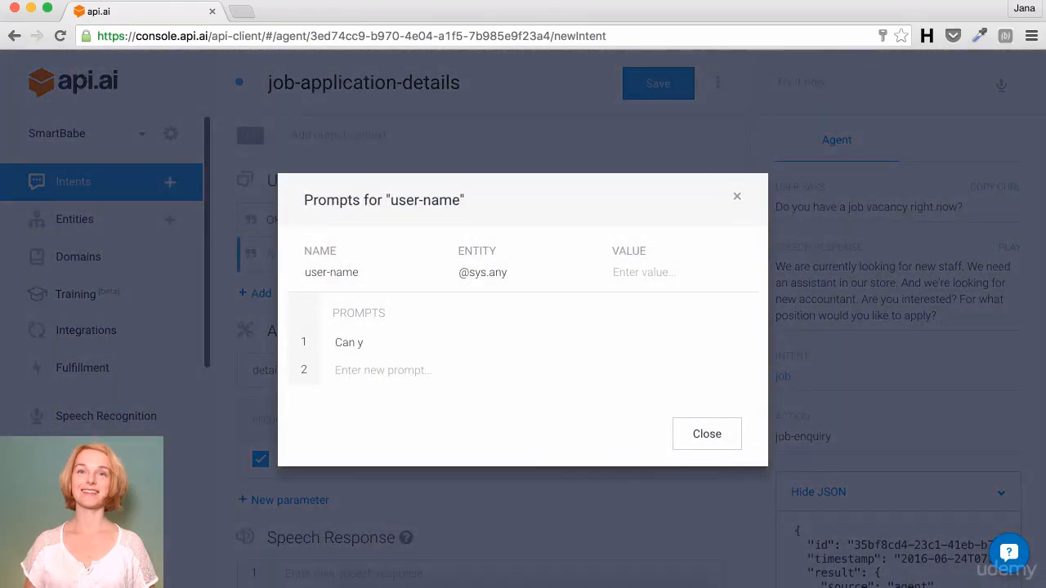
pyautogui.write('ou write your name? ')
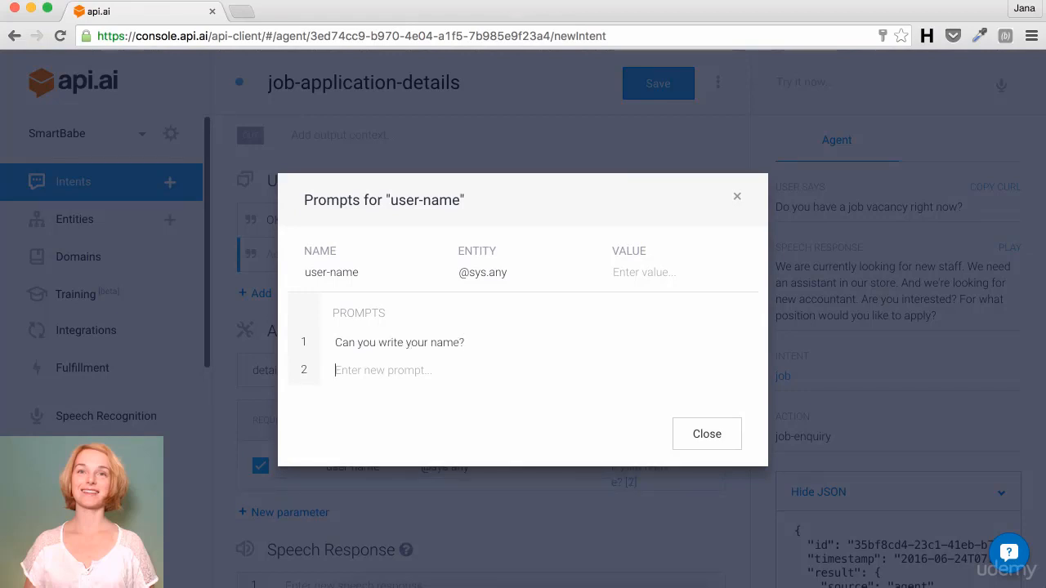
pyautogui.write('Tell me your')
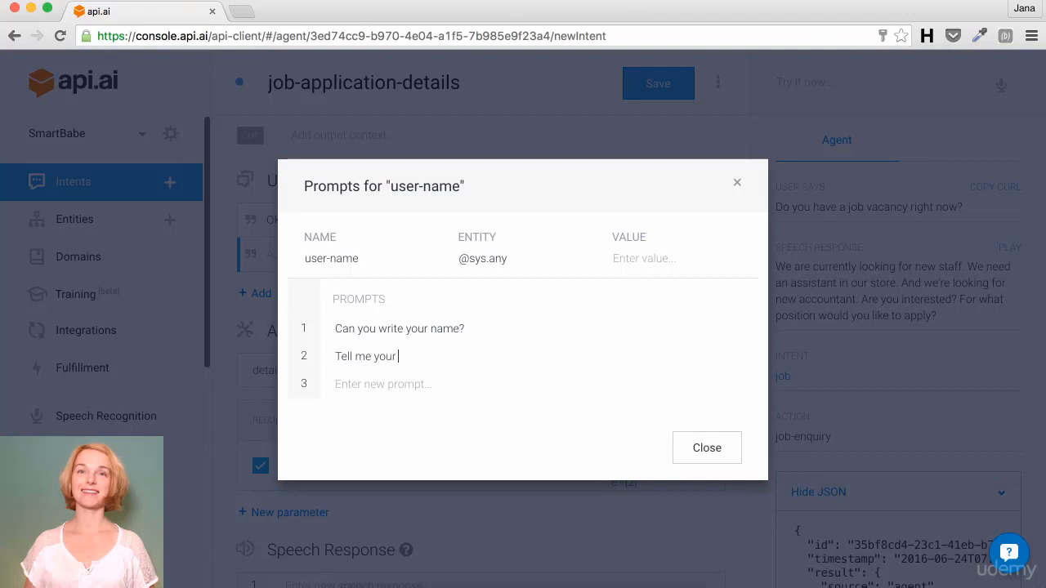
pyautogui.write(' name.')
pyautogui.click(710, 447)
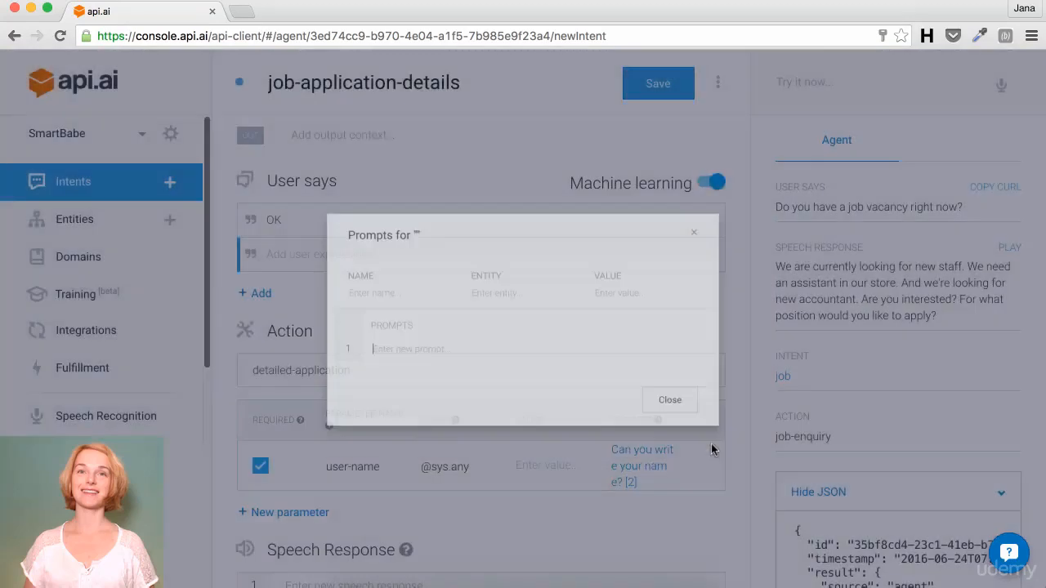
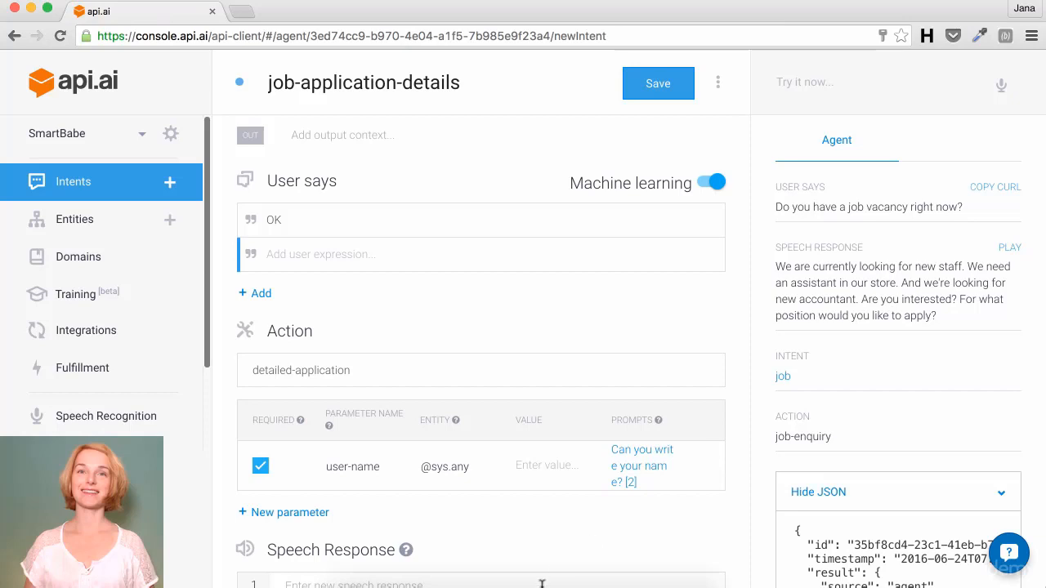
pyautogui.click(309, 513)
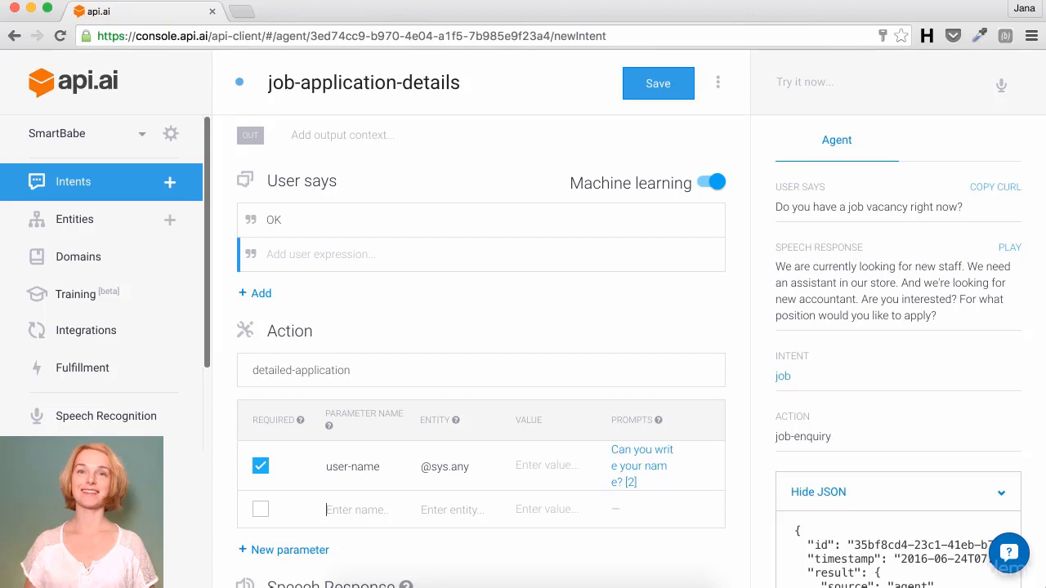
pyautogui.write('previous-job')
pyautogui.press('Tab')
pyautogui.write('@')
pyautogui.press('Down')
pyautogui.press('Down')
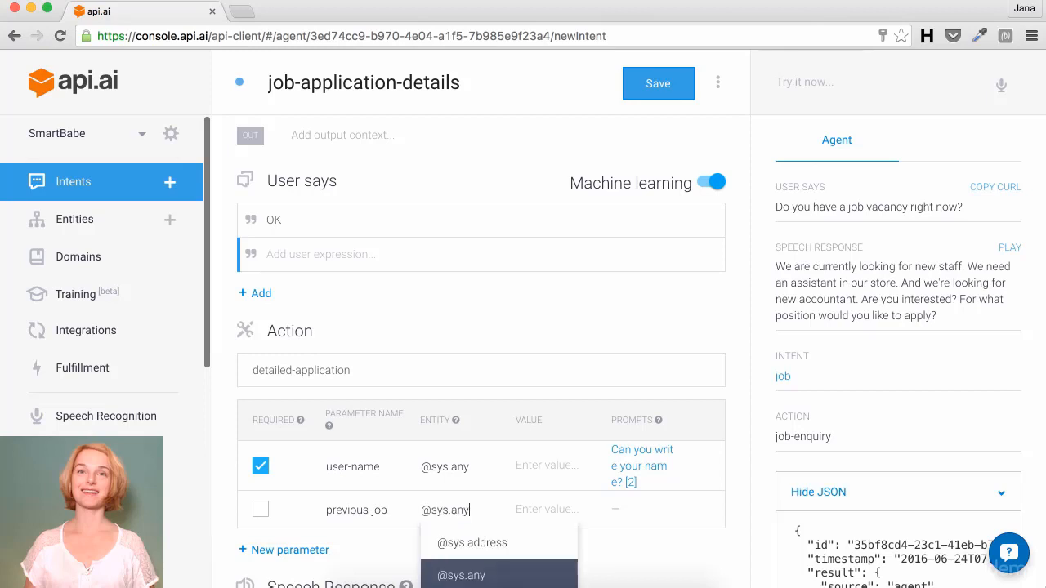
pyautogui.press('Return')
pyautogui.scroll(-2, 328, 500)
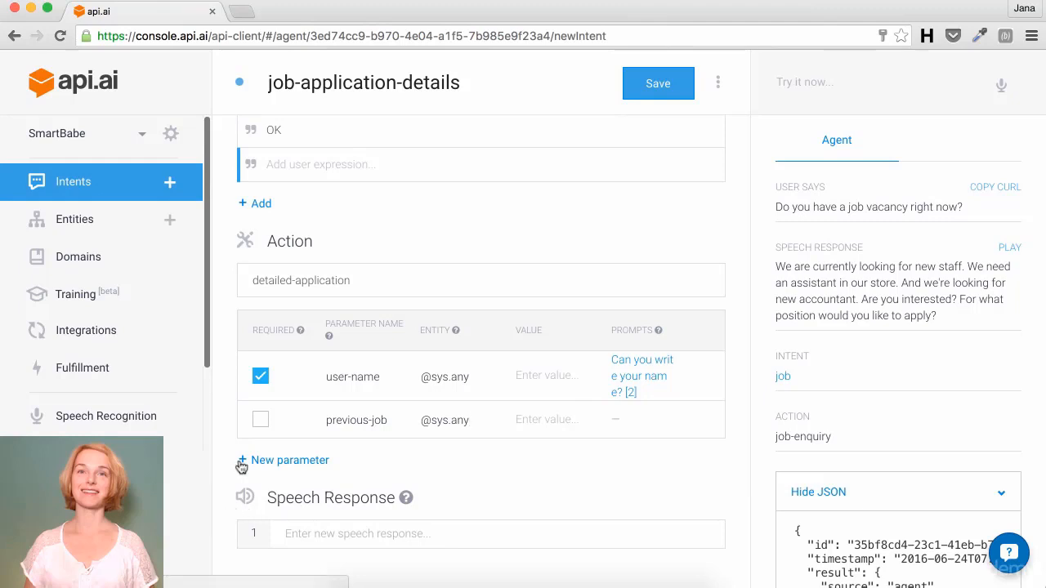
pyautogui.click(261, 421)
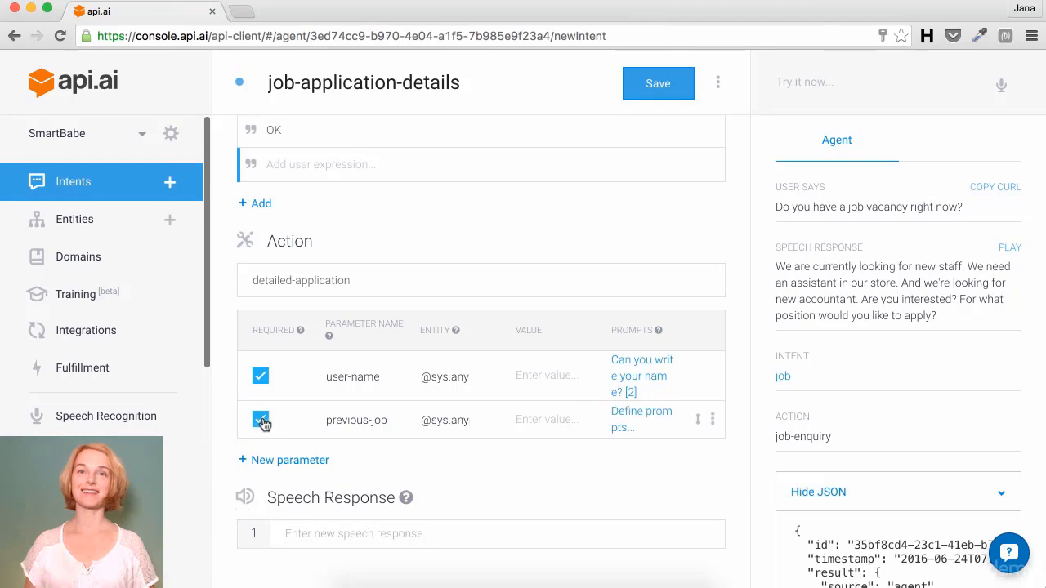
# Step: Give previous-job prompts 'What is your current job position?', 'Where are you working now?', 'What is your current job title?'
pyautogui.click(623, 422)
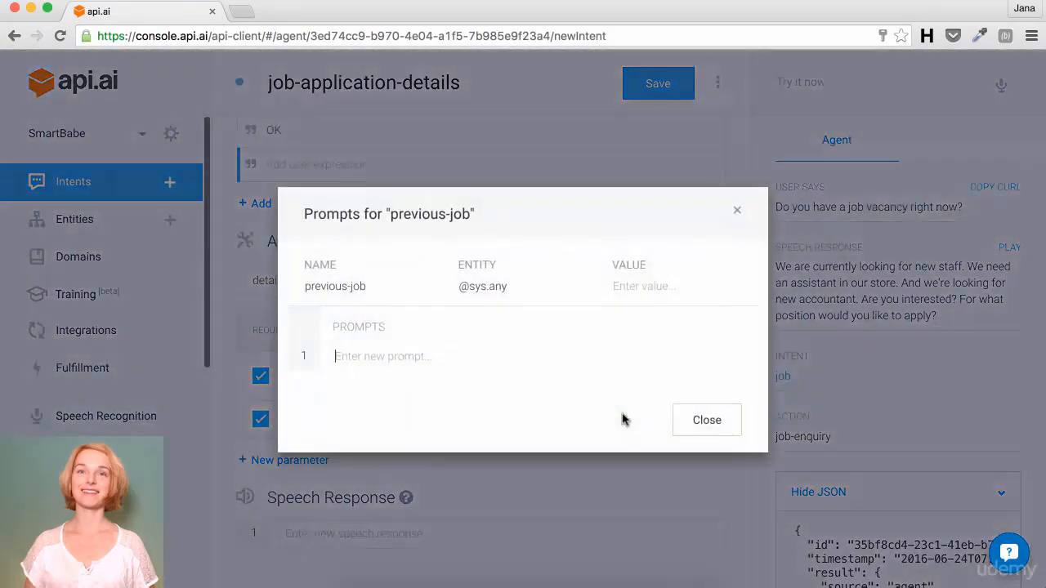
pyautogui.write('W')
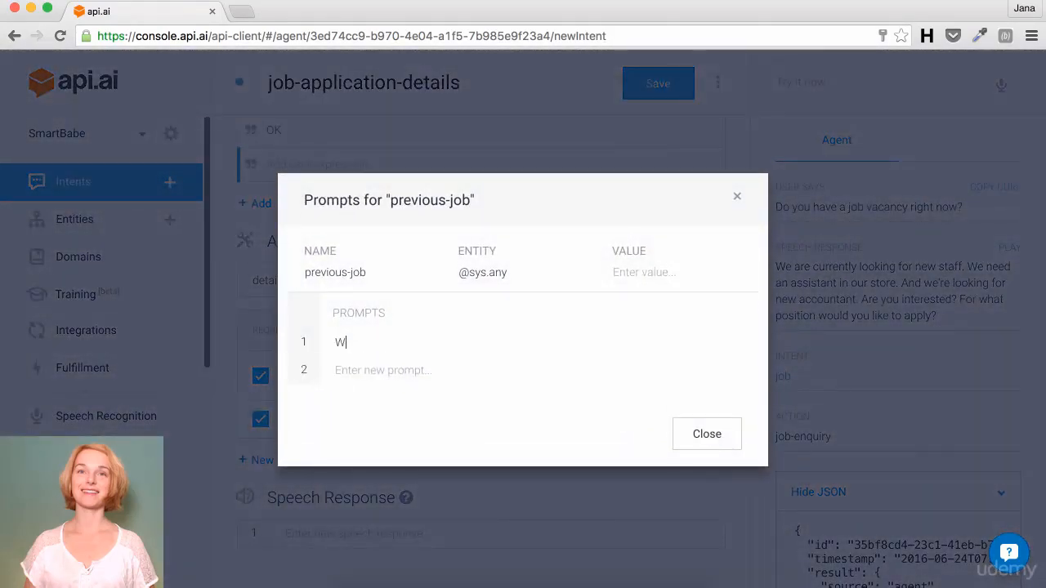
pyautogui.write('hat is your current job position')
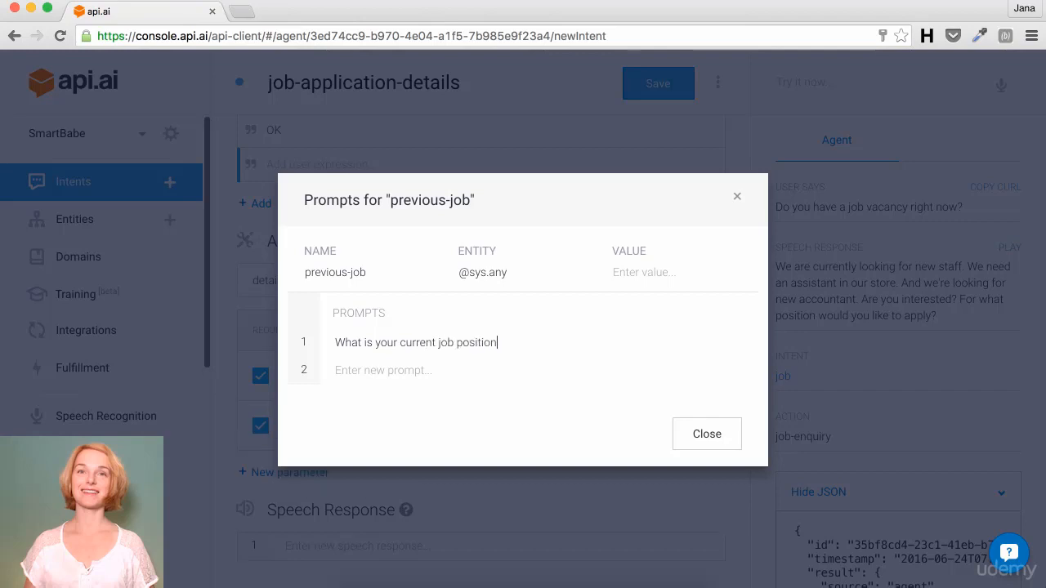
pyautogui.write('?W')
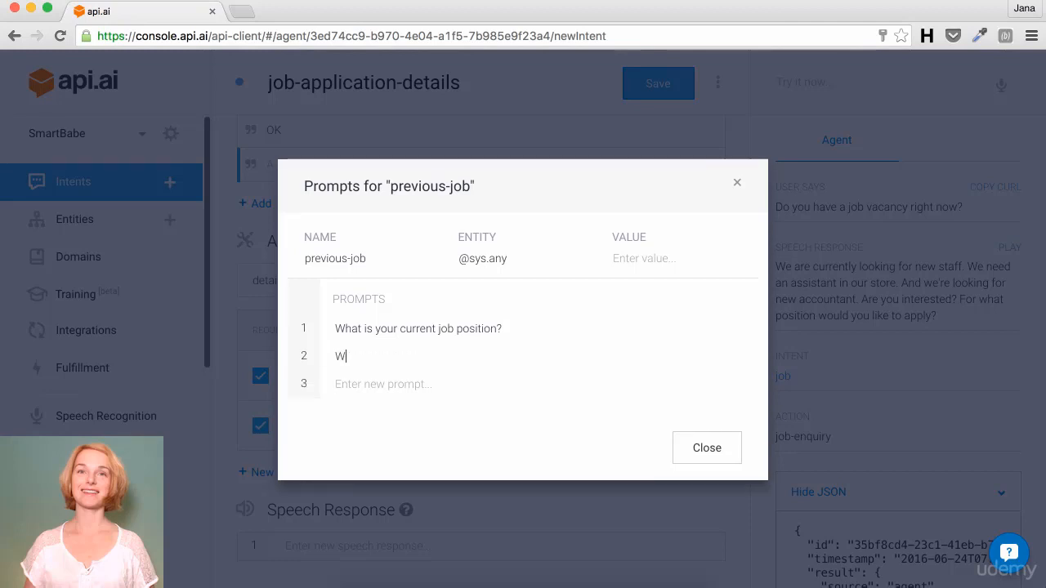
pyautogui.write('here are you working now?')
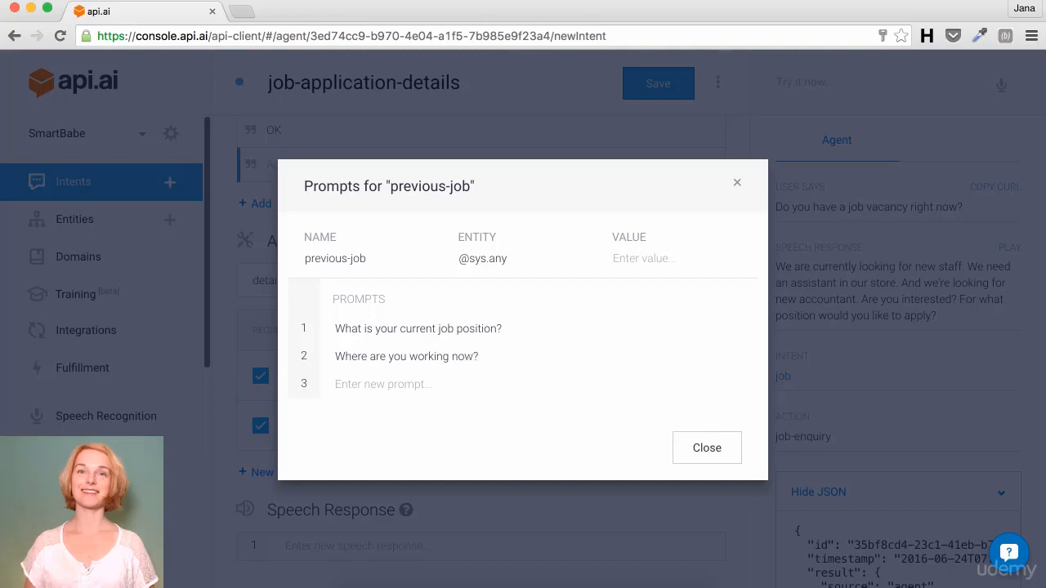
pyautogui.write('What is y')
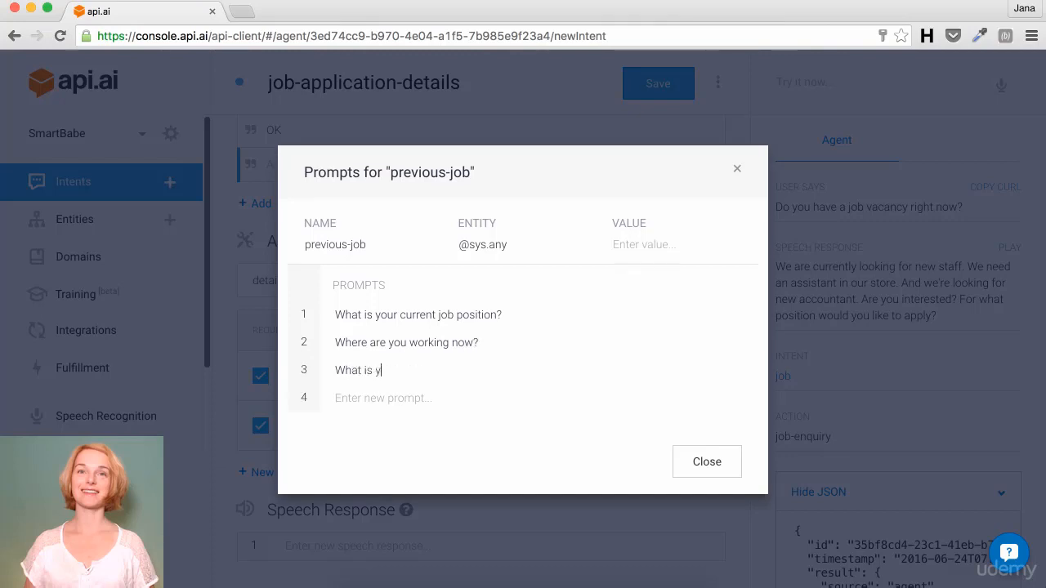
pyautogui.write('our current job title')
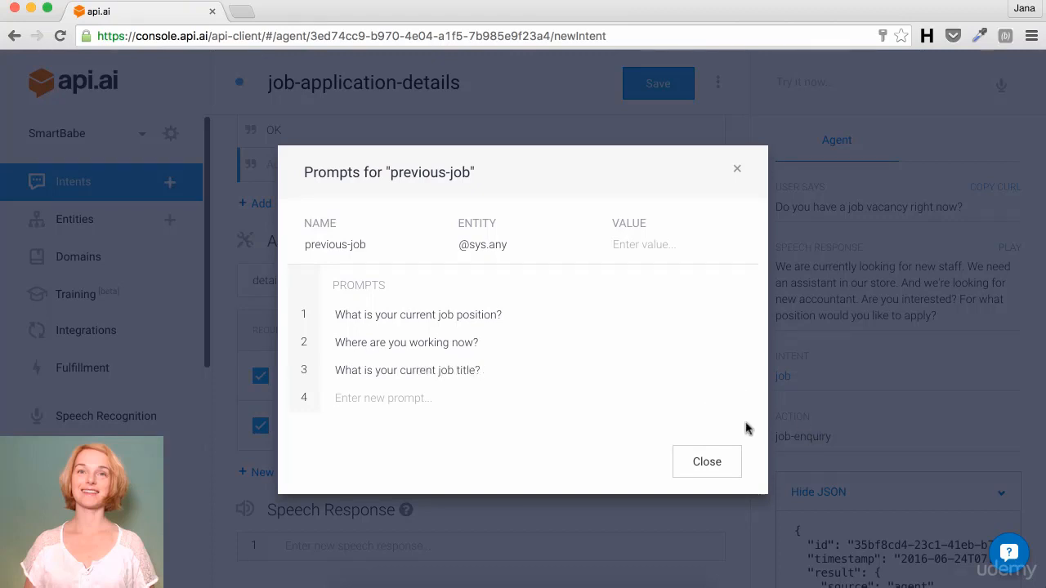
pyautogui.click(710, 456)
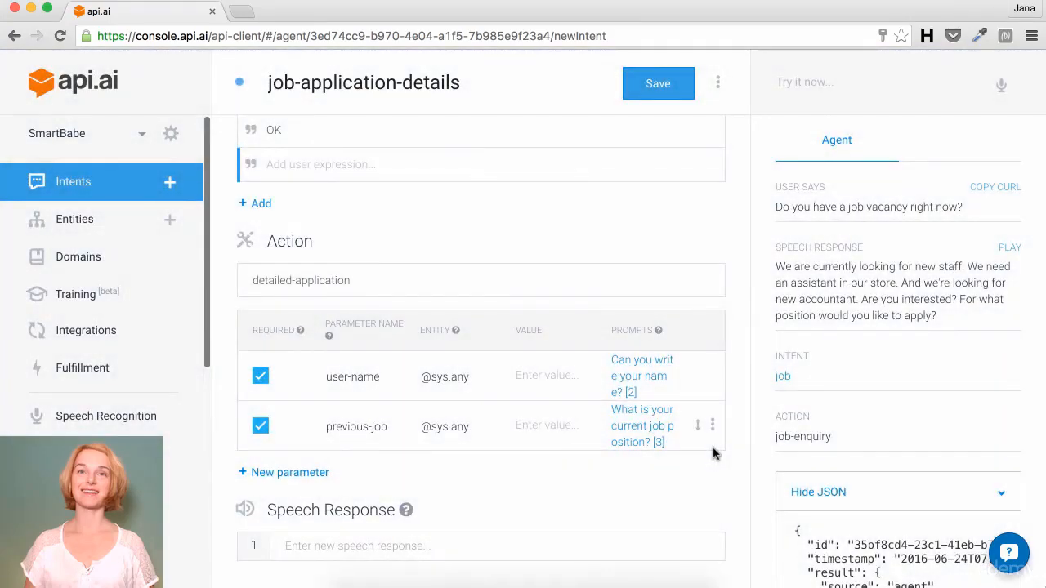
pyautogui.click(272, 474)
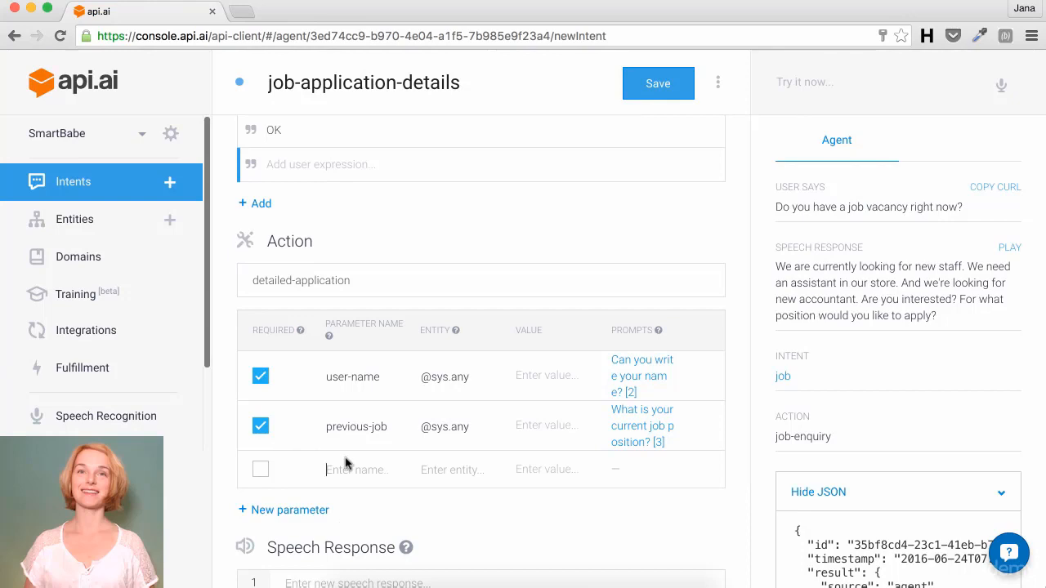
pyautogui.write('years-of-experience')
pyautogui.press('Tab')
pyautogui.write('sy')
pyautogui.press('Down')
pyautogui.press('Down')
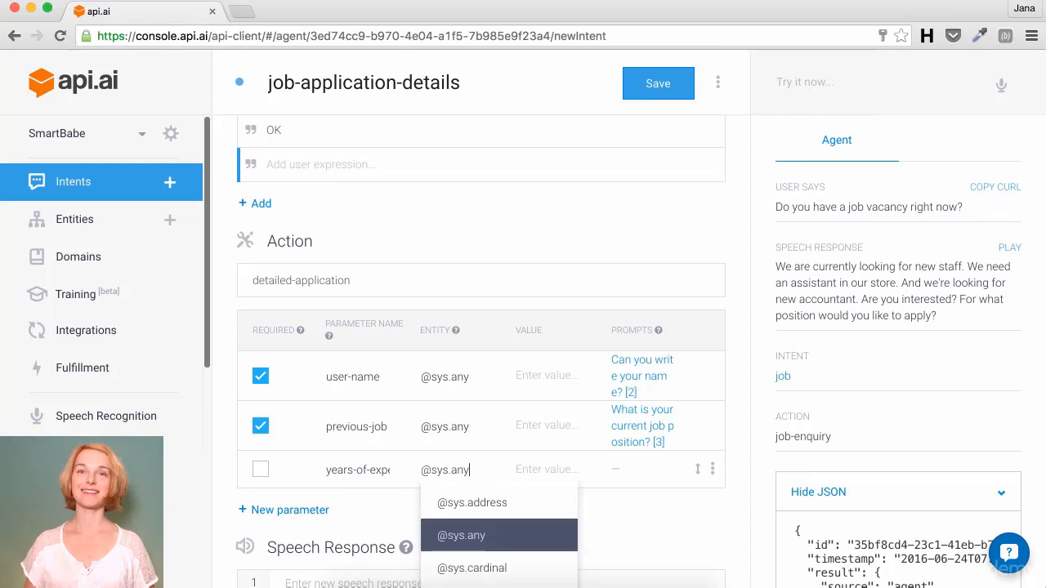
pyautogui.press('Return')
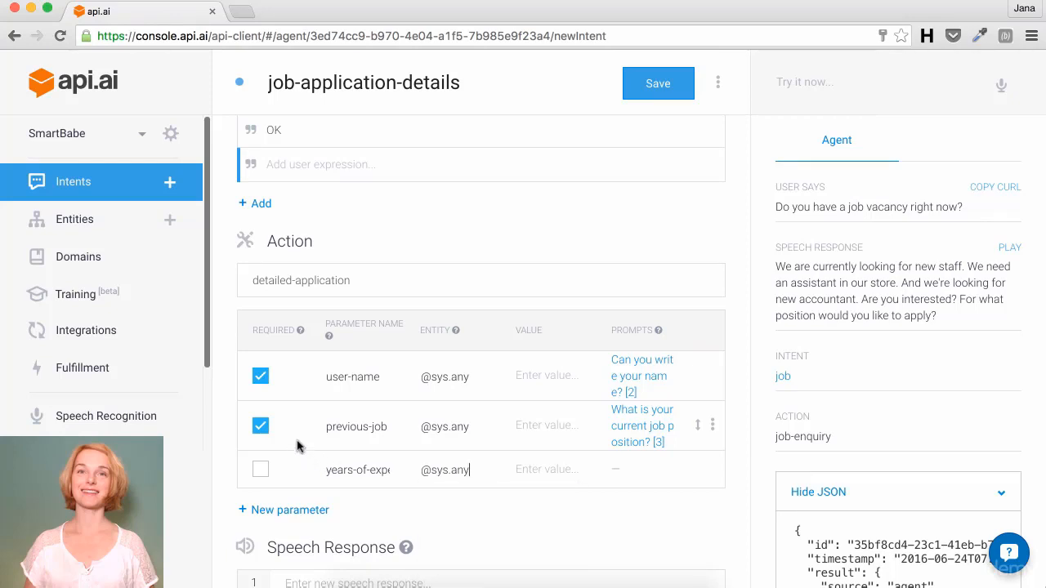
pyautogui.click(260, 469)
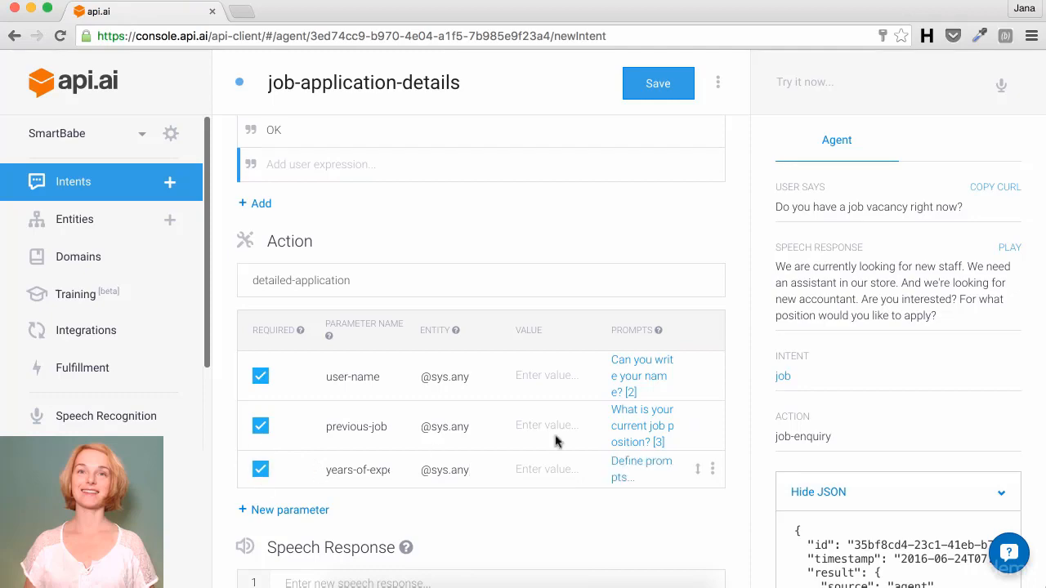
pyautogui.click(621, 463)
# Step: Enter prompts 'How many years of experience do you have?' and 'Tell me how many years of experience in the field do you have?'
pyautogui.write('H')
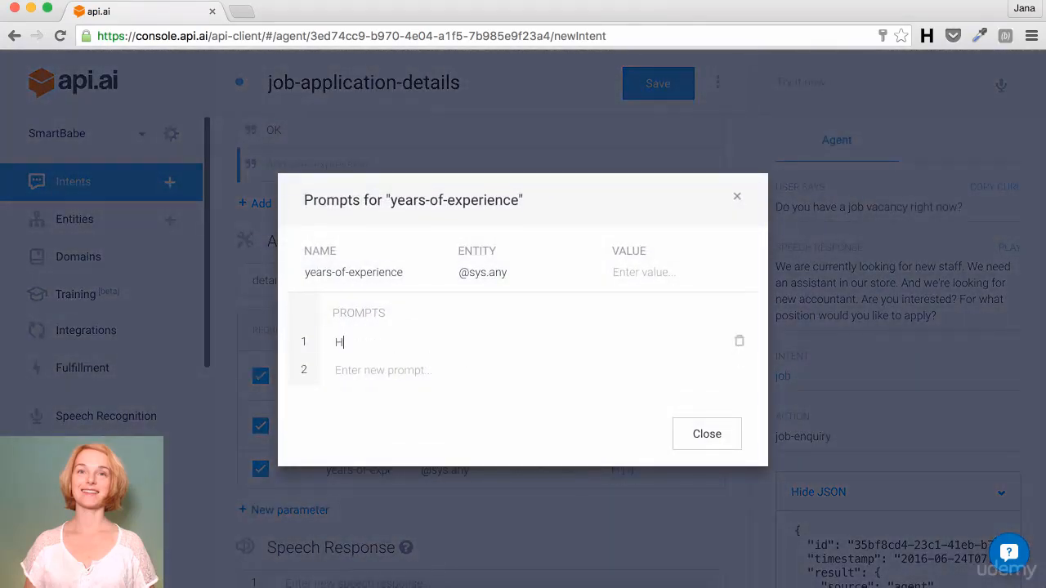
pyautogui.write('ow many years of experience')
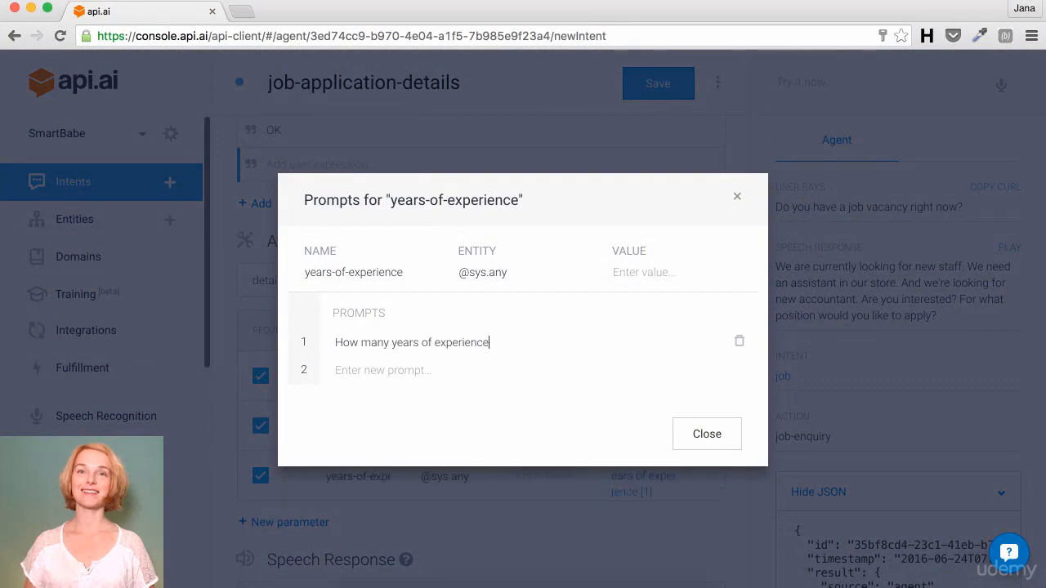
pyautogui.write(' do you ')
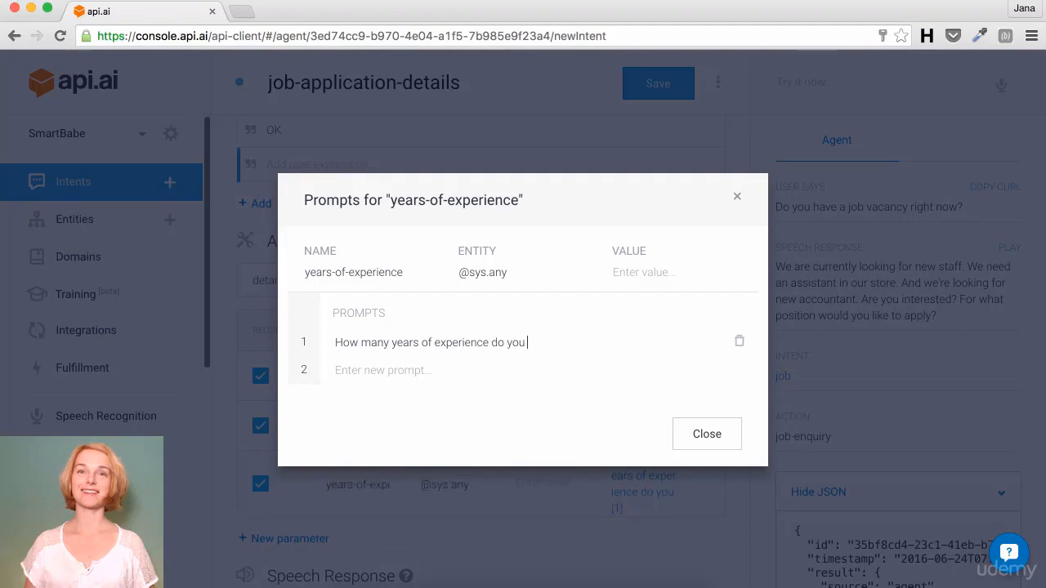
pyautogui.write('have?Tell')
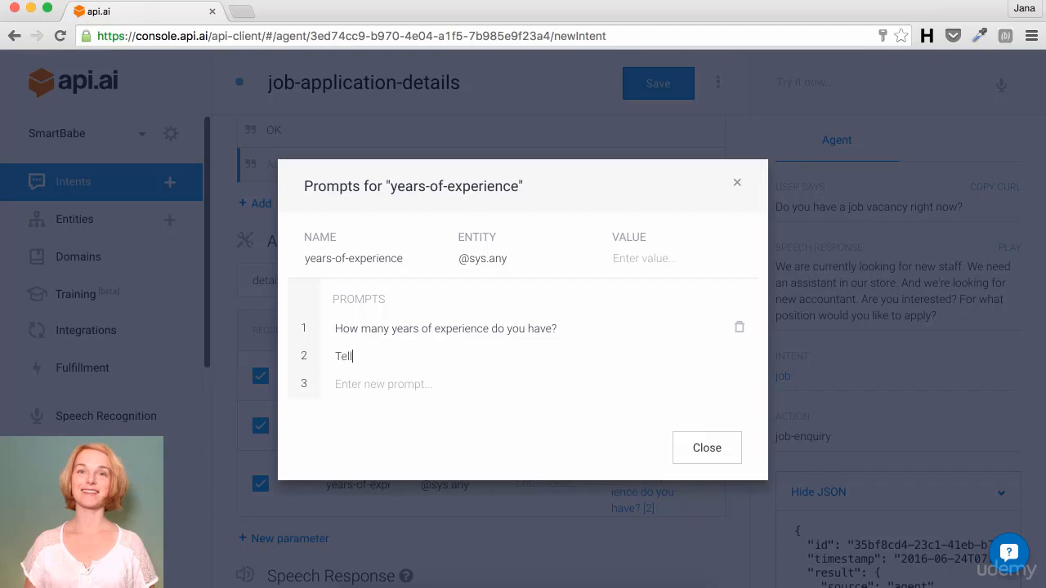
pyautogui.write(' me how many years o')
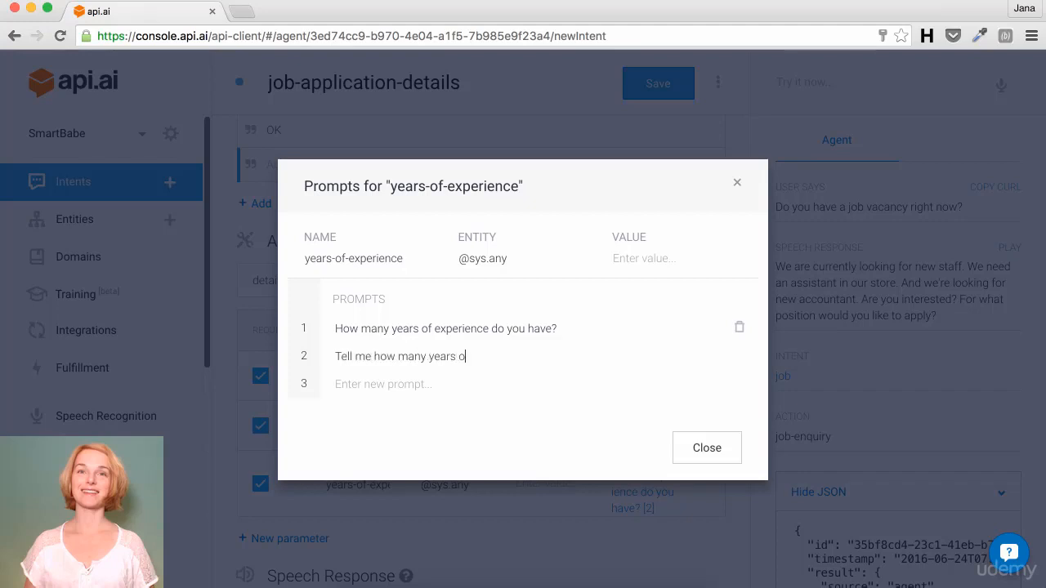
pyautogui.write('f experience in the fie')
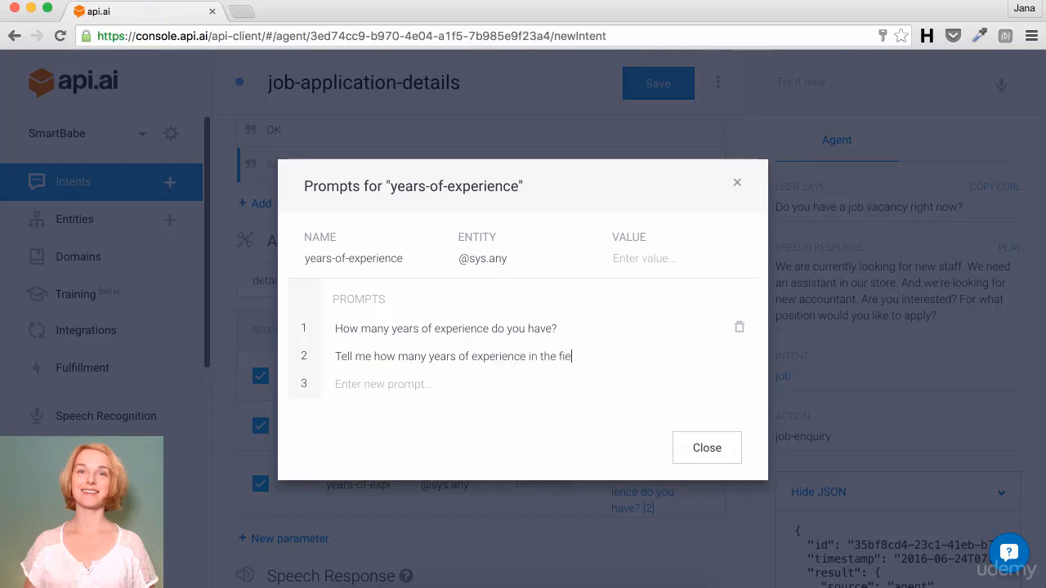
pyautogui.write('ld do you have?')
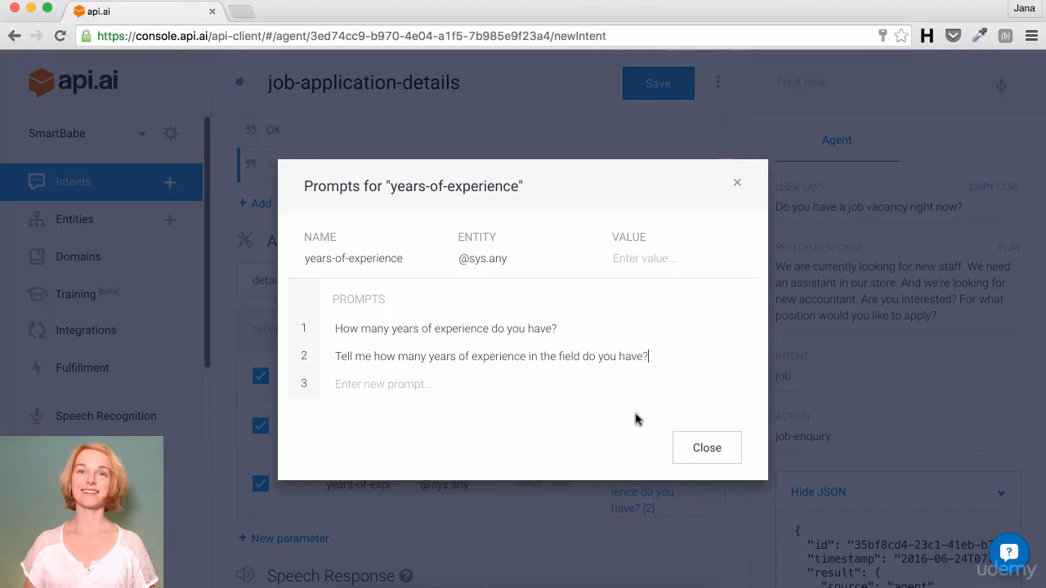
pyautogui.click(701, 448)
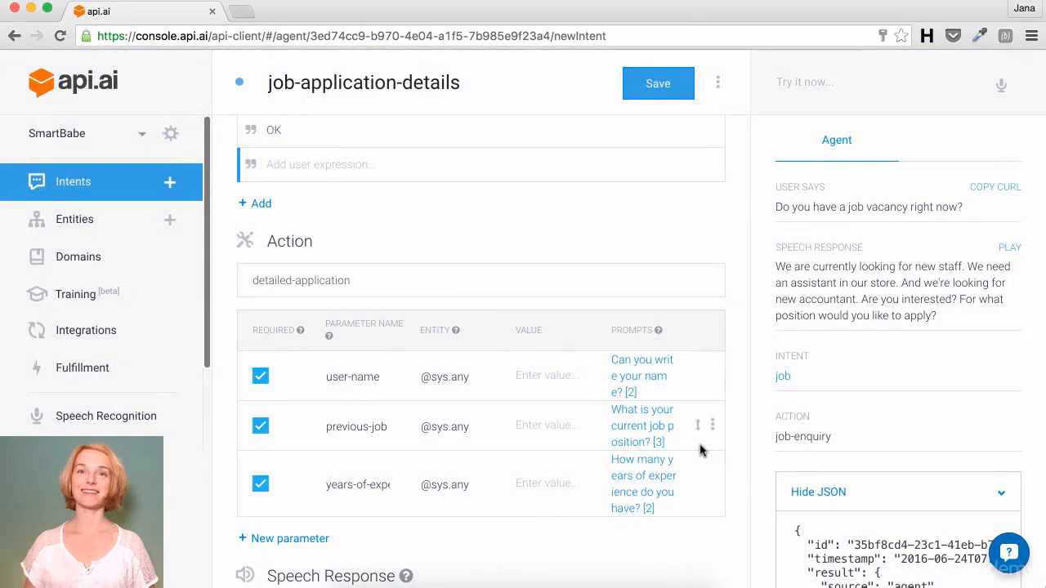
pyautogui.click(309, 538)
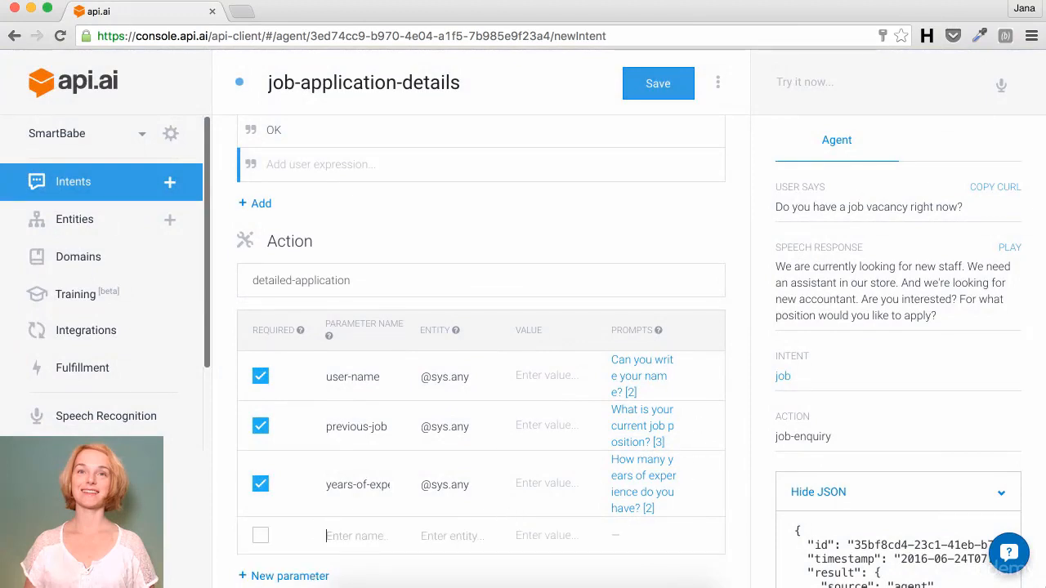
pyautogui.write('phone')
pyautogui.write('-number')
pyautogui.press('Tab')
pyautogui.write('s')
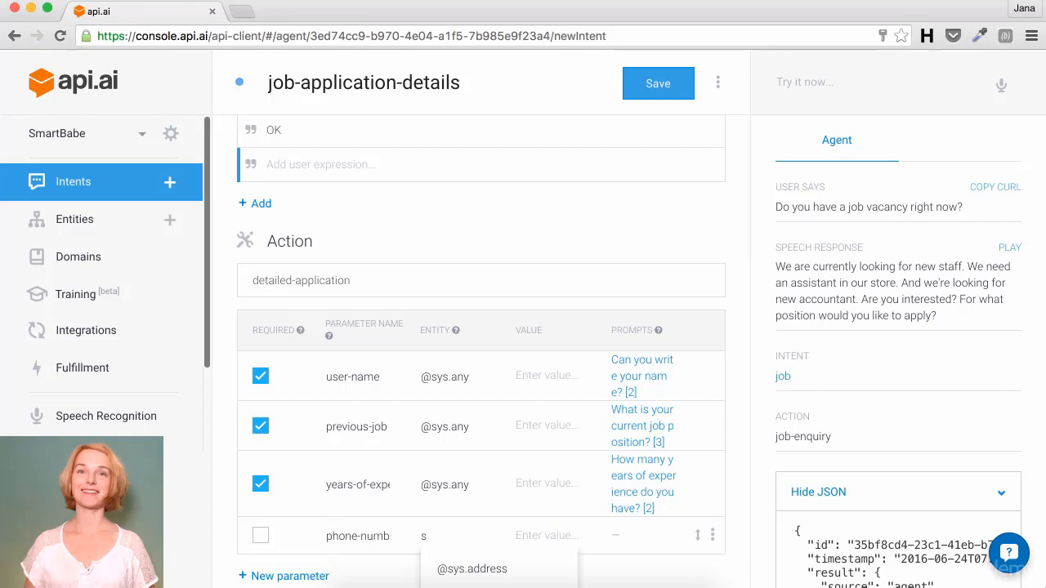
pyautogui.write('y')
pyautogui.press('Down')
pyautogui.press('Down')
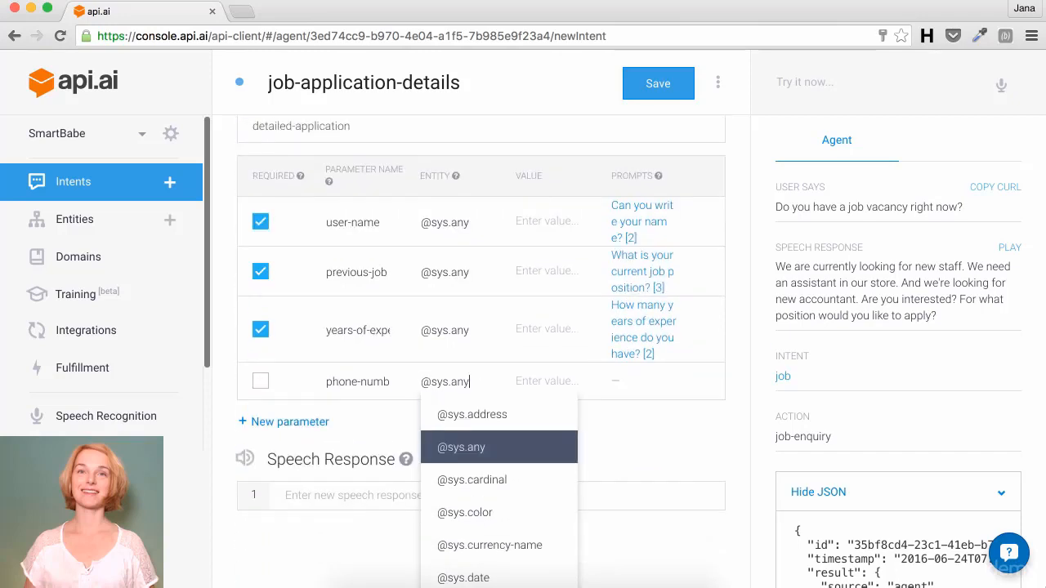
pyautogui.press('Return')
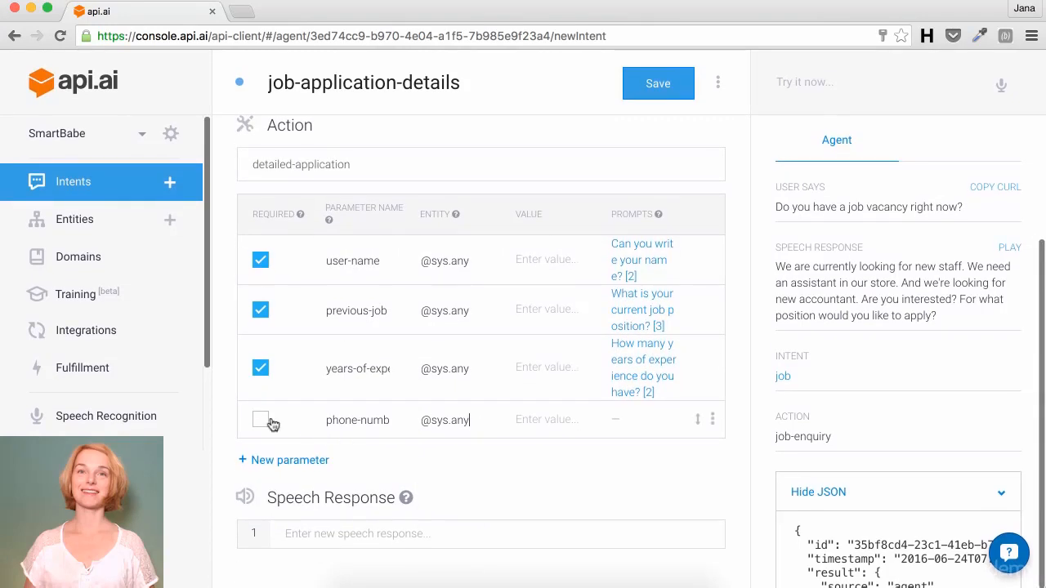
pyautogui.click(262, 419)
pyautogui.click(636, 415)
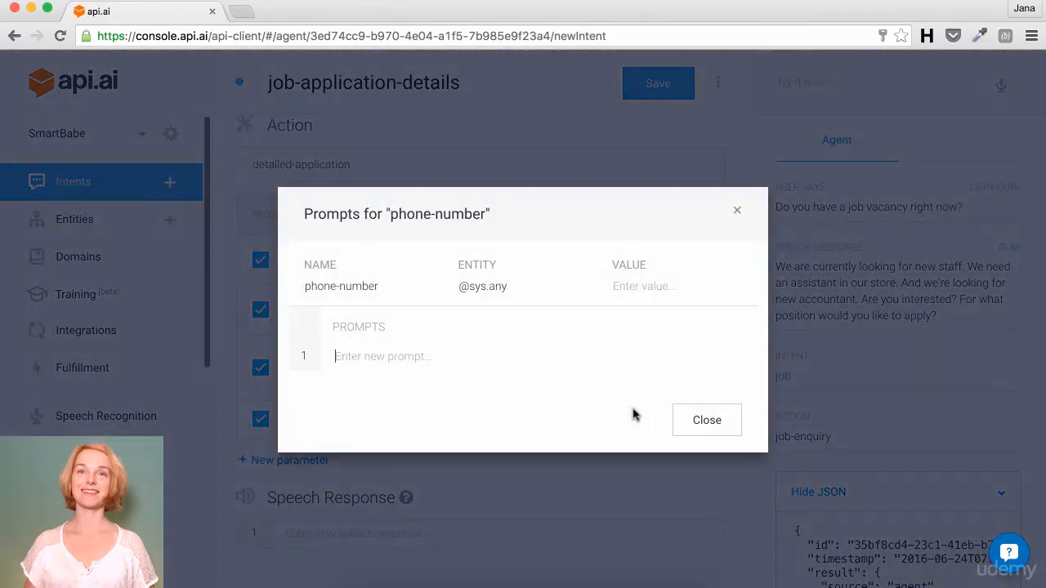
# Step: Enter phone-number prompts 'Tell me your phone number', 'At what number can I reach you?' and 'Can you give me your phone number, so we can call you?'
pyautogui.write('Tell')
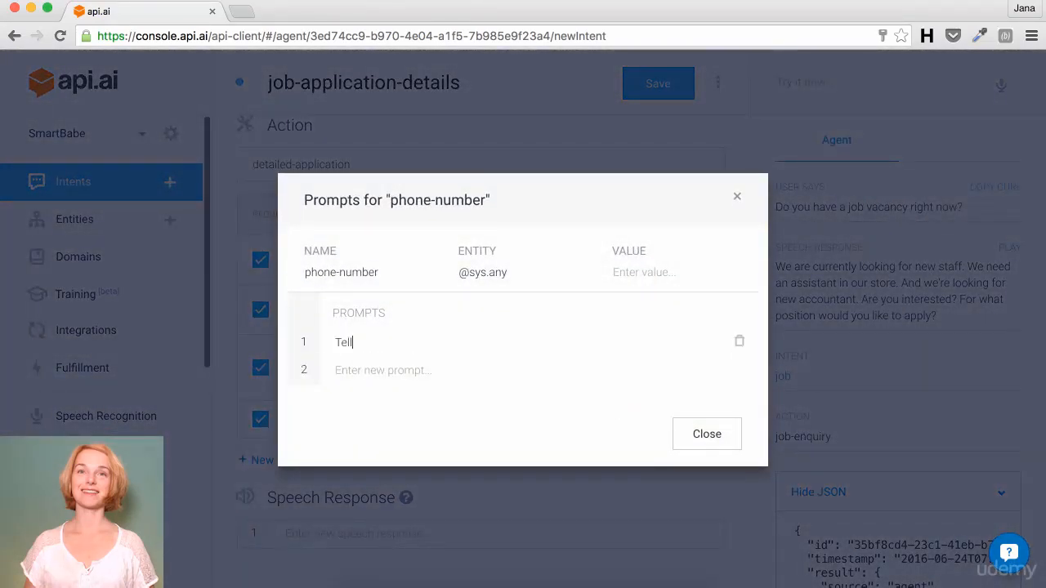
pyautogui.write(' me your phone number')
pyautogui.press('Return')
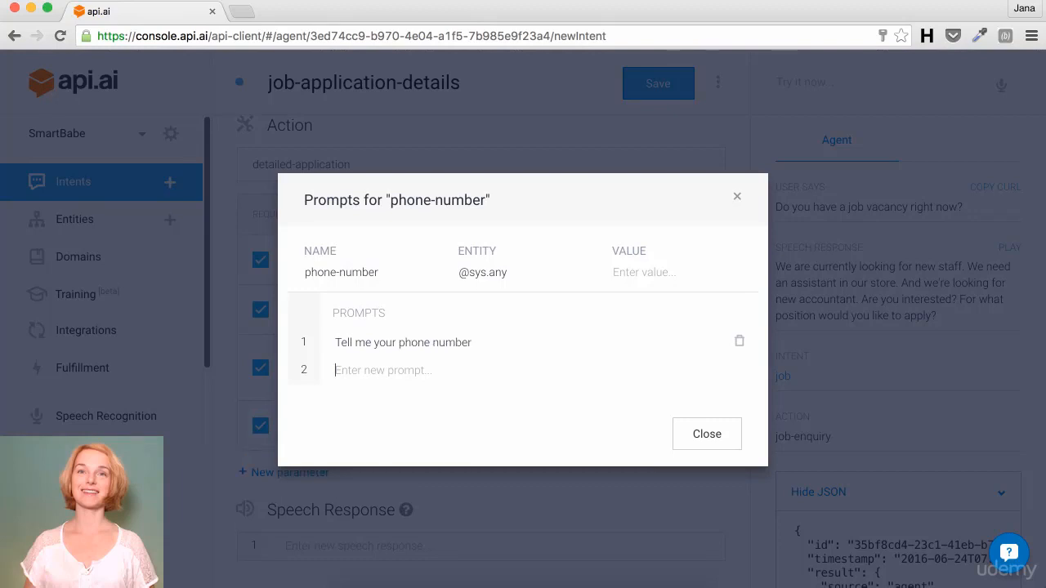
pyautogui.write('At')
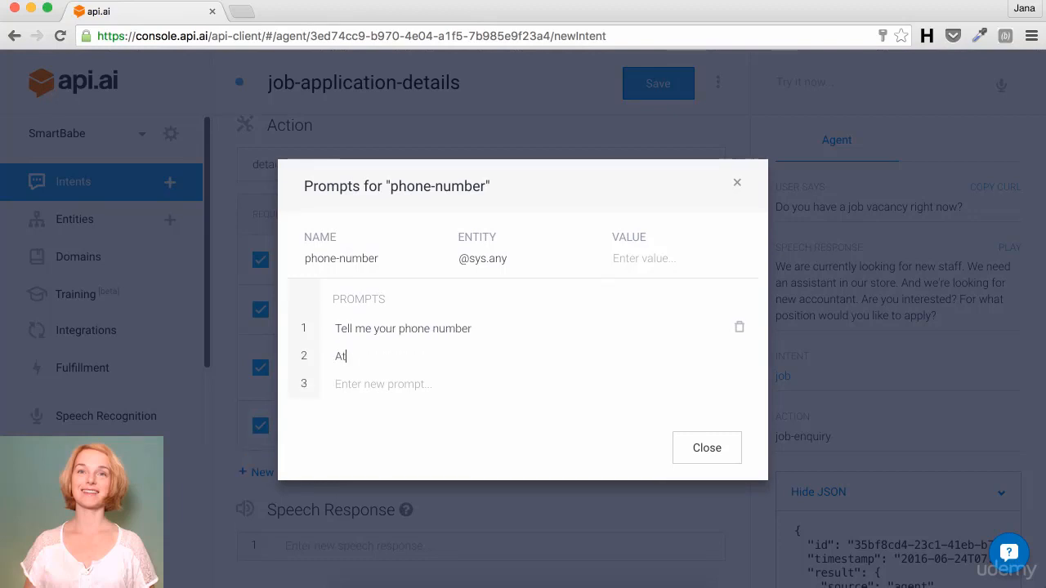
pyautogui.write(' what number can I reach you?')
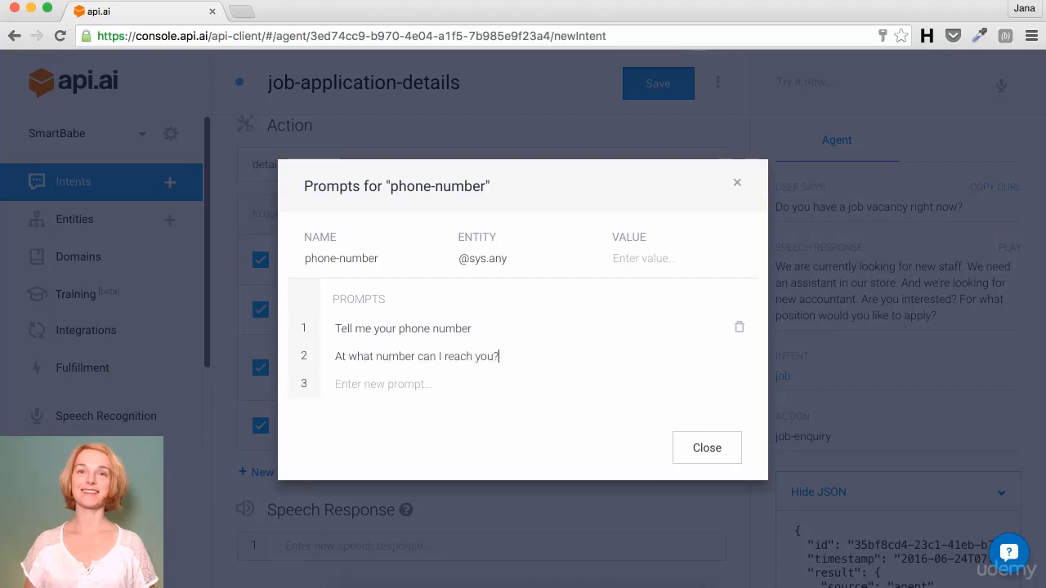
pyautogui.press('Return')
pyautogui.write('Can ')
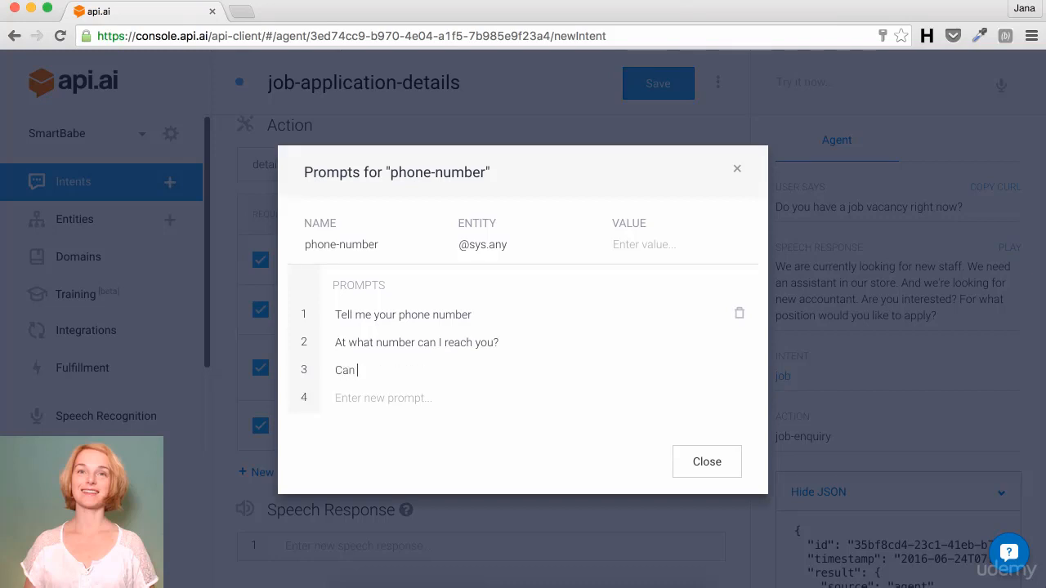
pyautogui.write('you give me your')
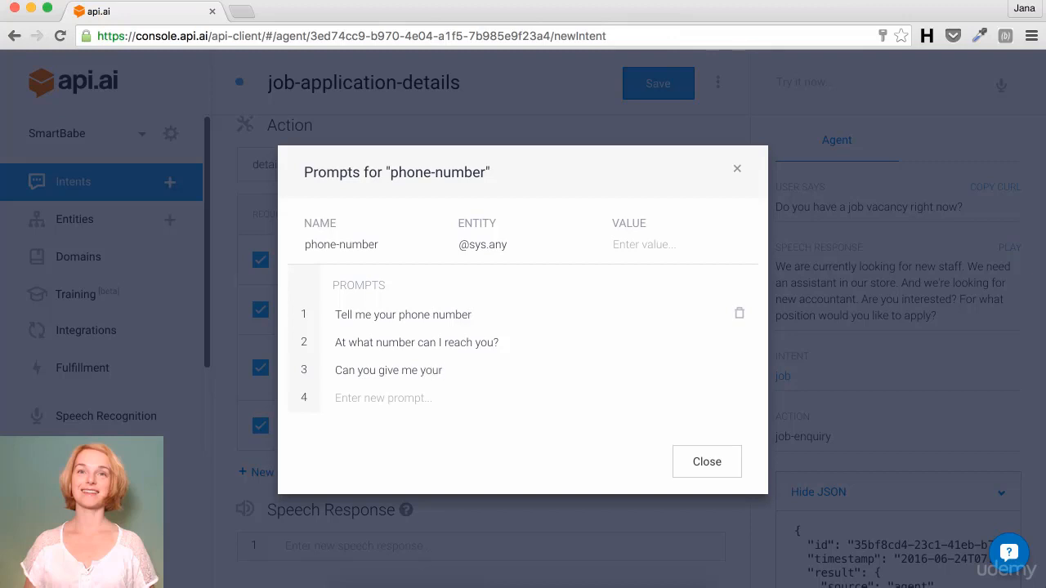
pyautogui.write(' phone number, so we can')
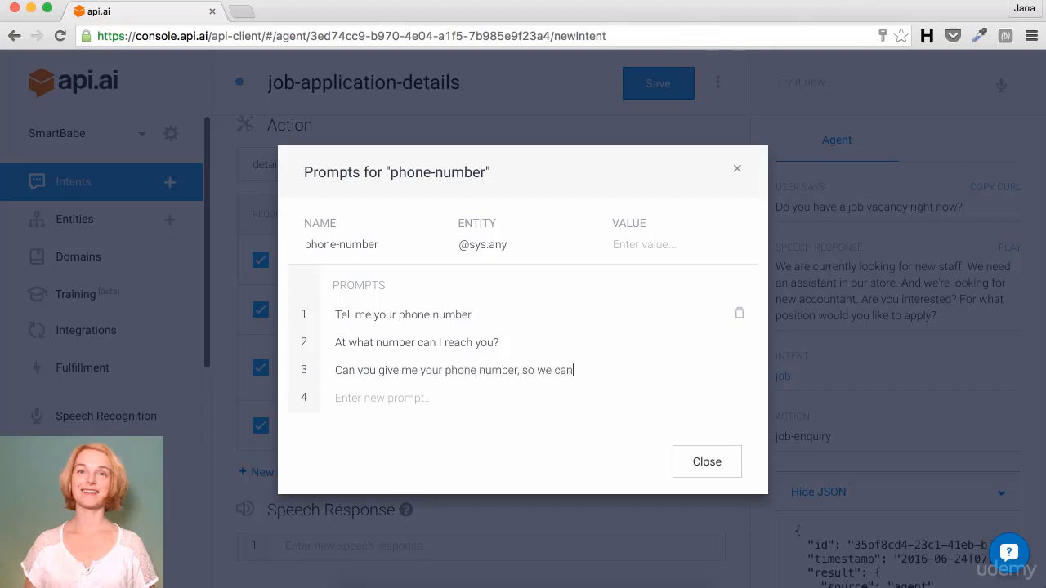
pyautogui.write(' call you?')
pyautogui.click(701, 465)
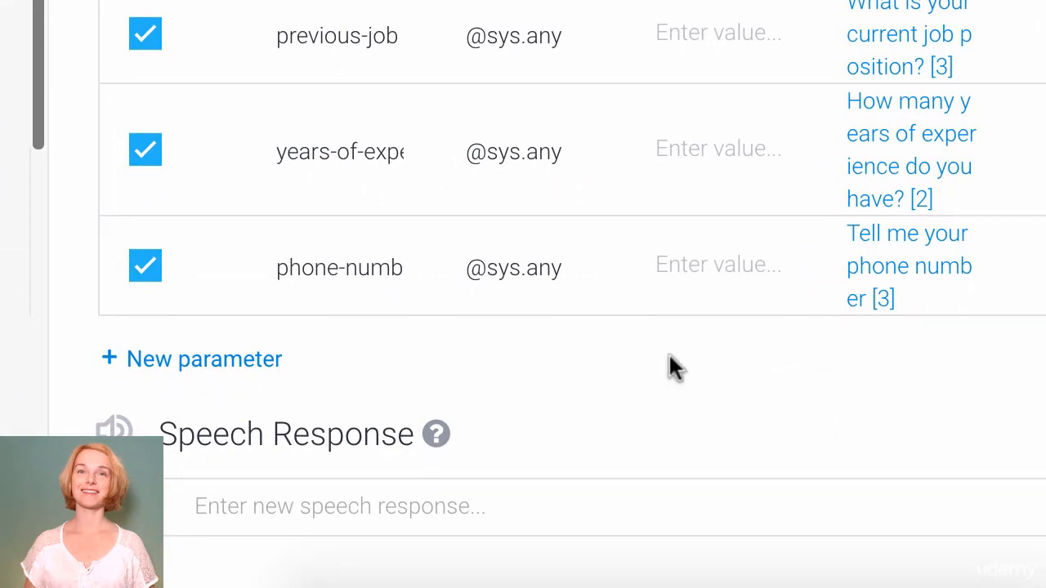
# Step: Set the speech response to 'Thank you $user-name for your application. My boss will call you ASAP! Have a great day!'
pyautogui.click(357, 500)
pyautogui.write('Thank')
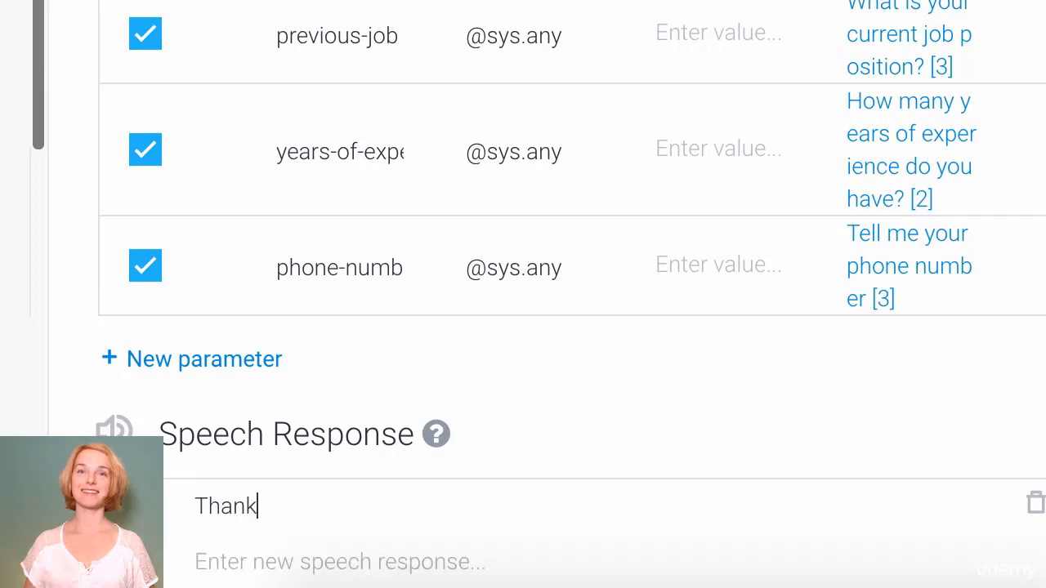
pyautogui.write(' you $user-name f')
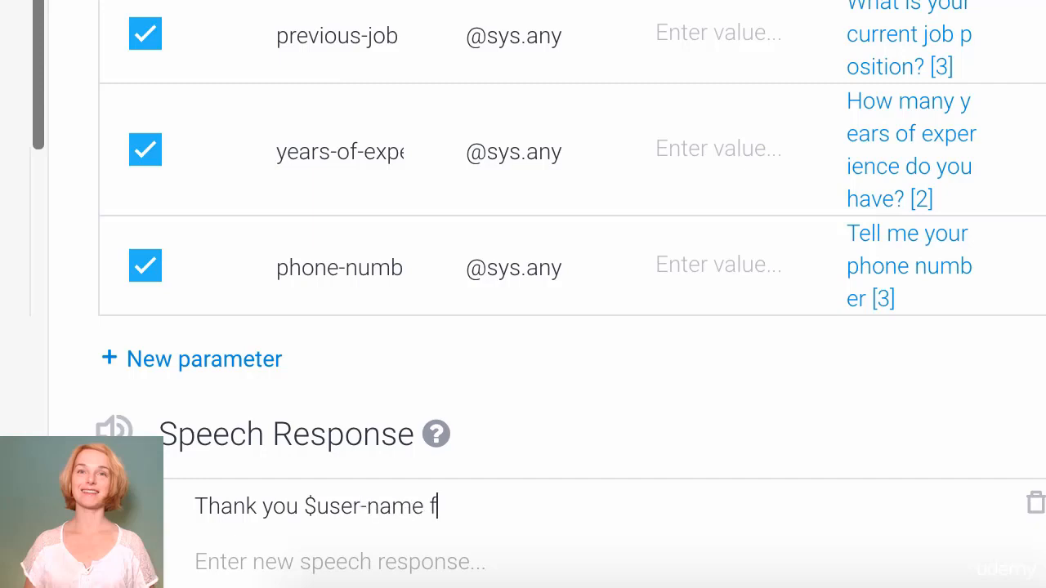
pyautogui.write('or tour a')
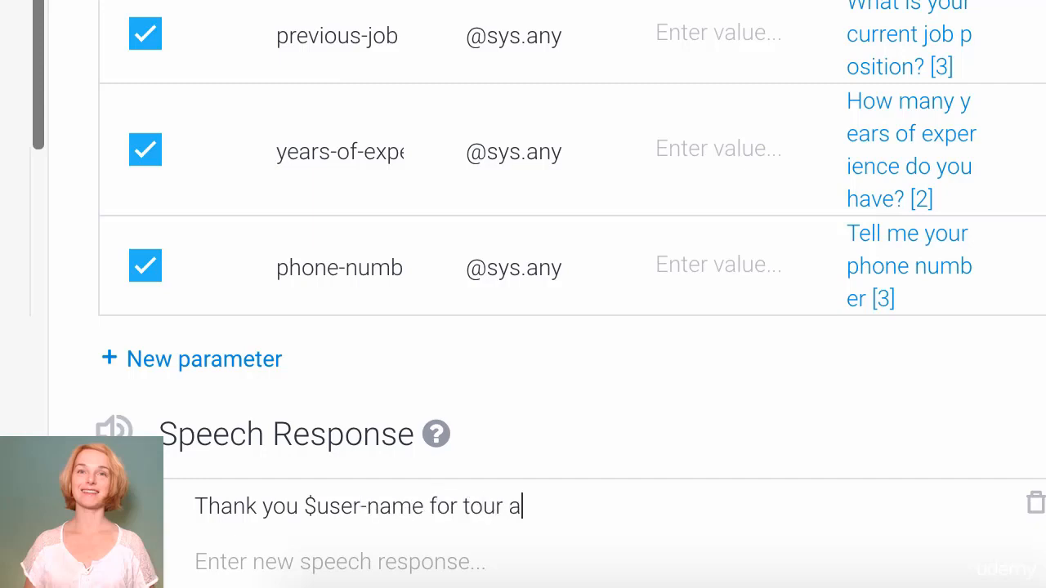
pyautogui.press('BackSpace')
pyautogui.press('BackSpace')
pyautogui.press('BackSpace')
pyautogui.press('BackSpace')
pyautogui.press('BackSpace')
pyautogui.press('BackSpace')
pyautogui.press('BackSpace')
pyautogui.write('your')
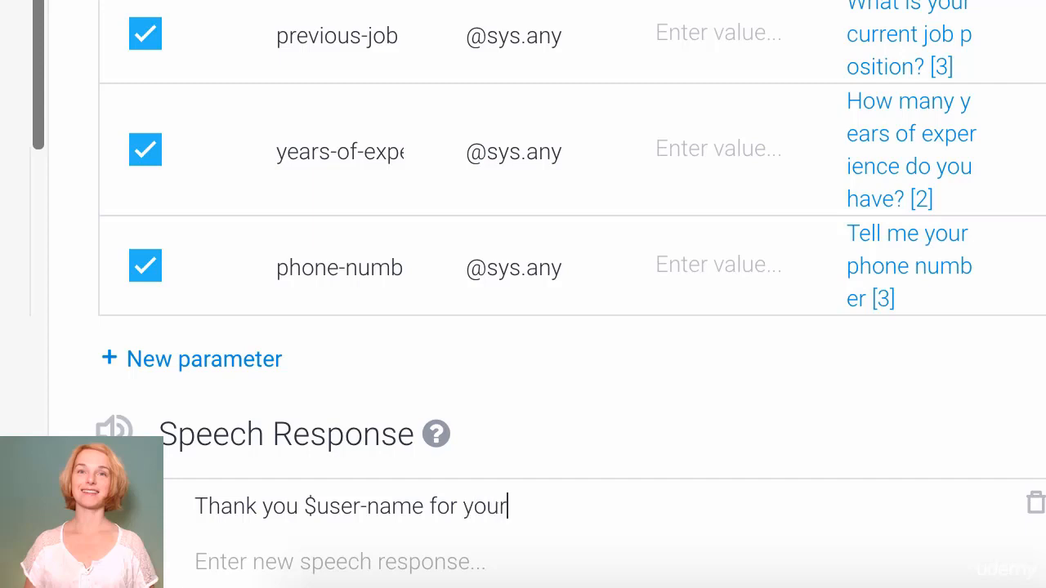
pyautogui.write(' application')
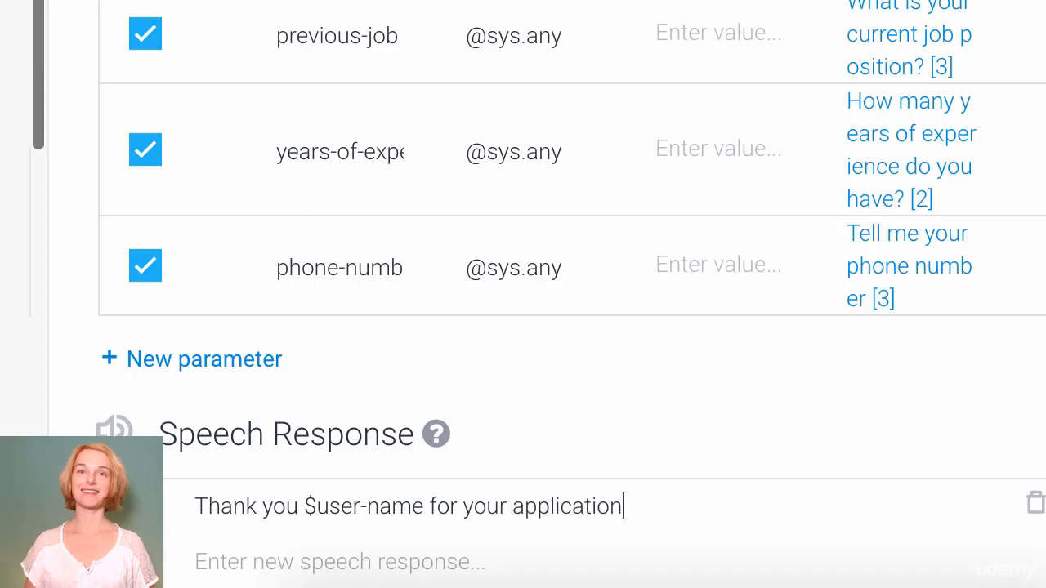
pyautogui.write('. My bos')
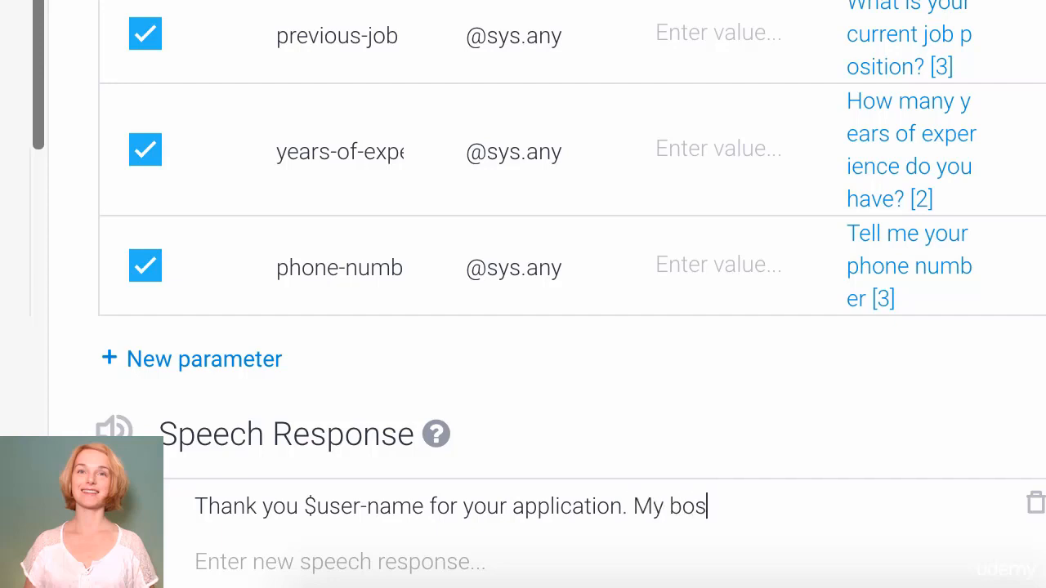
pyautogui.write('s will call you')
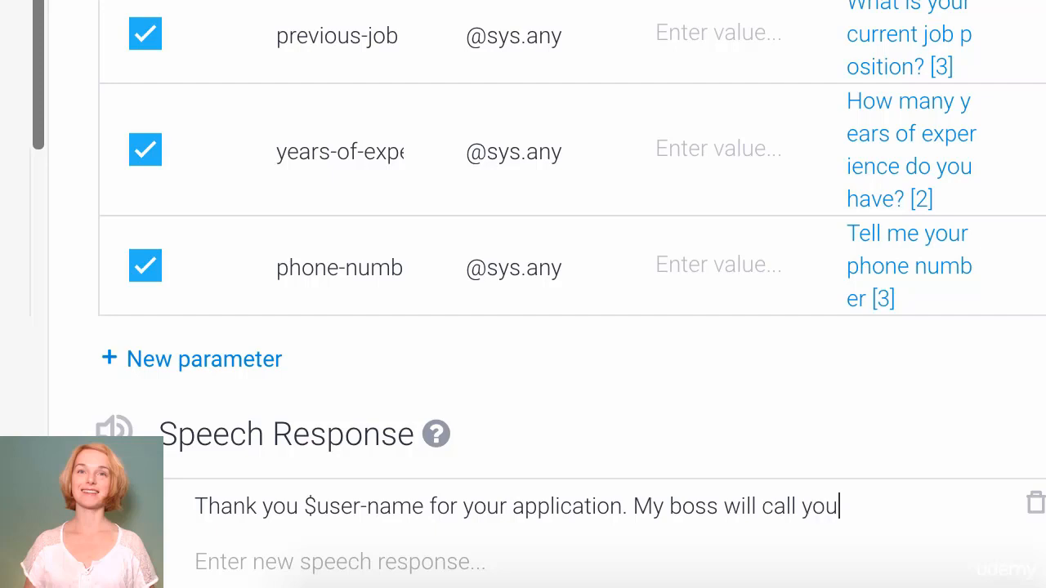
pyautogui.write(' ASP')
pyautogui.press('BackSpace')
pyautogui.press('BackSpace')
pyautogui.write('SAP! Have a ')
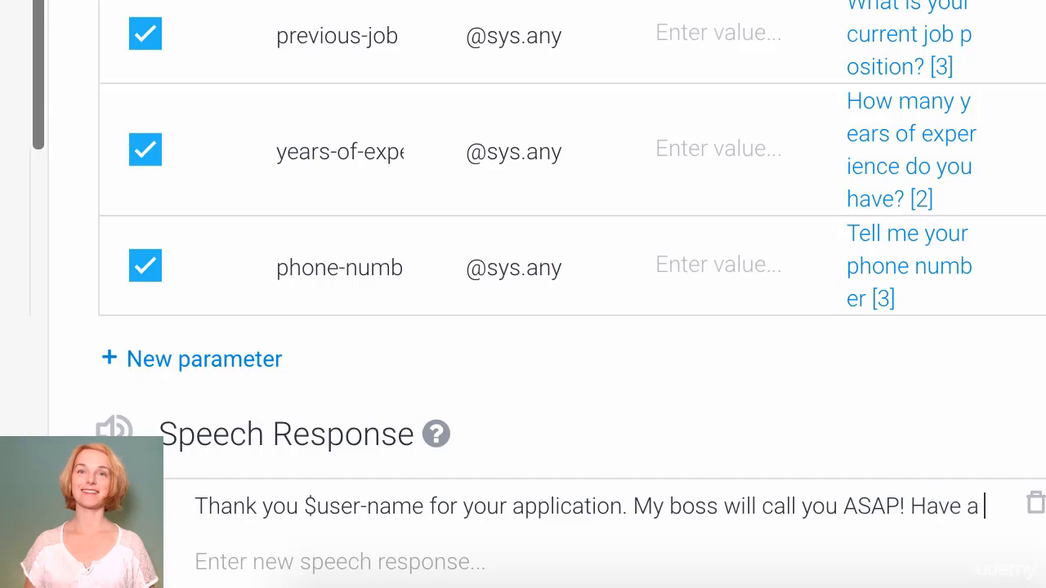
pyautogui.write('great day!')
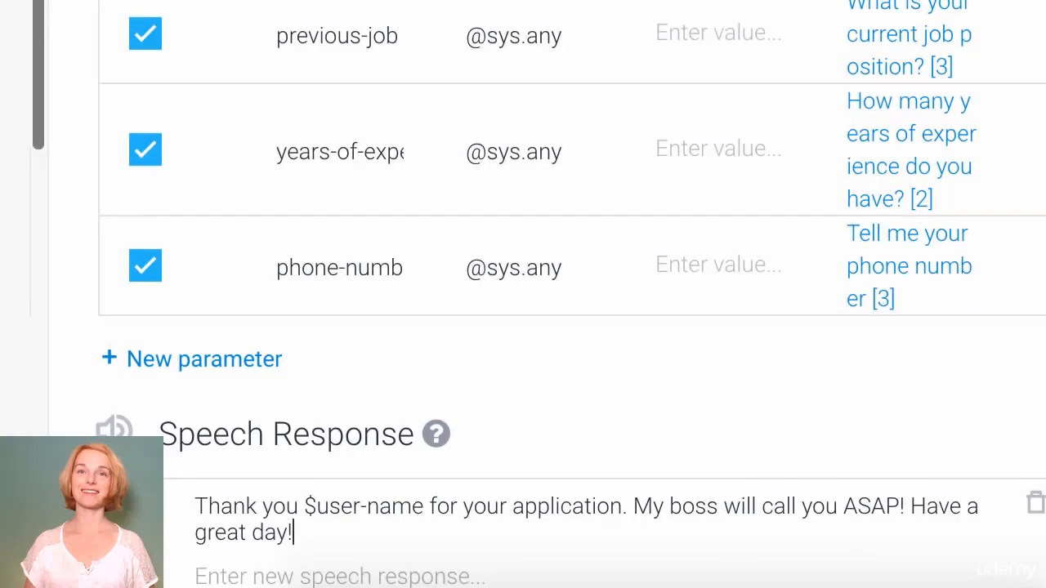
pyautogui.click(196, 577)
pyautogui.scroll(-2, 572, 327)
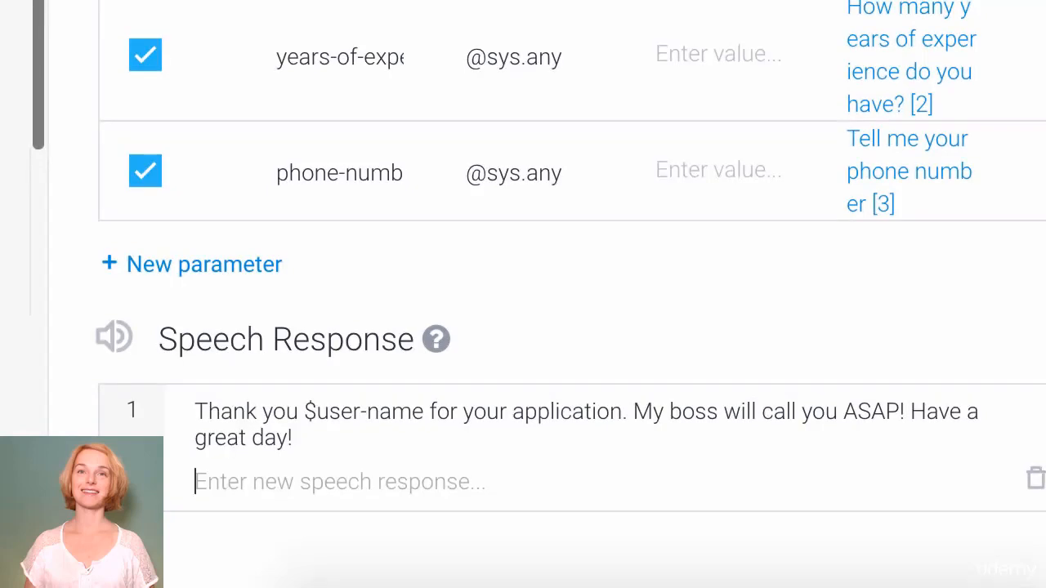
# Step: Type the second response about #job_application.job-vacancy being processed as soon as possible, with a shortly-contact promise
pyautogui.write('Your app')
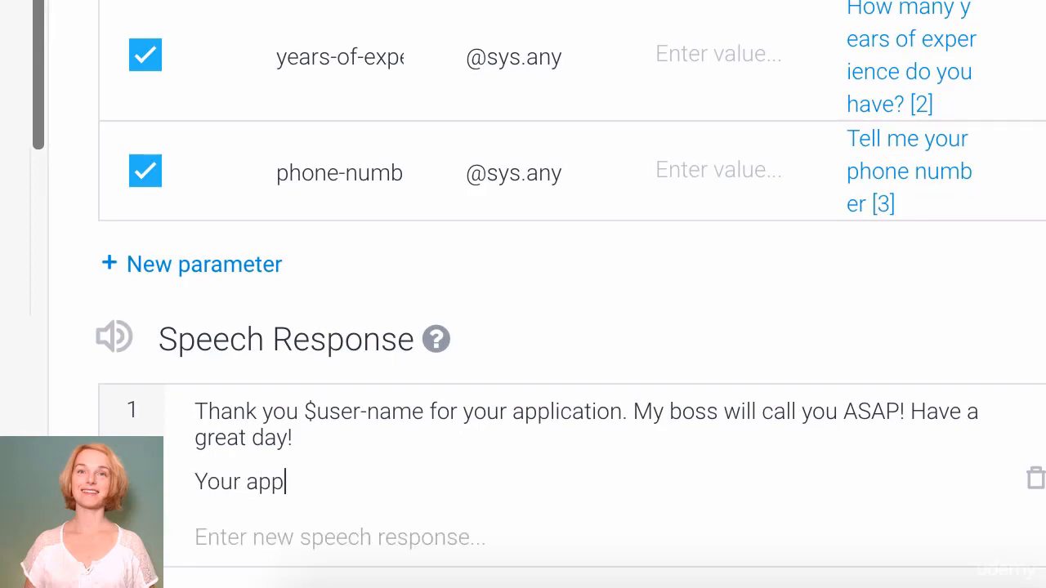
pyautogui.write('lication for the job ')
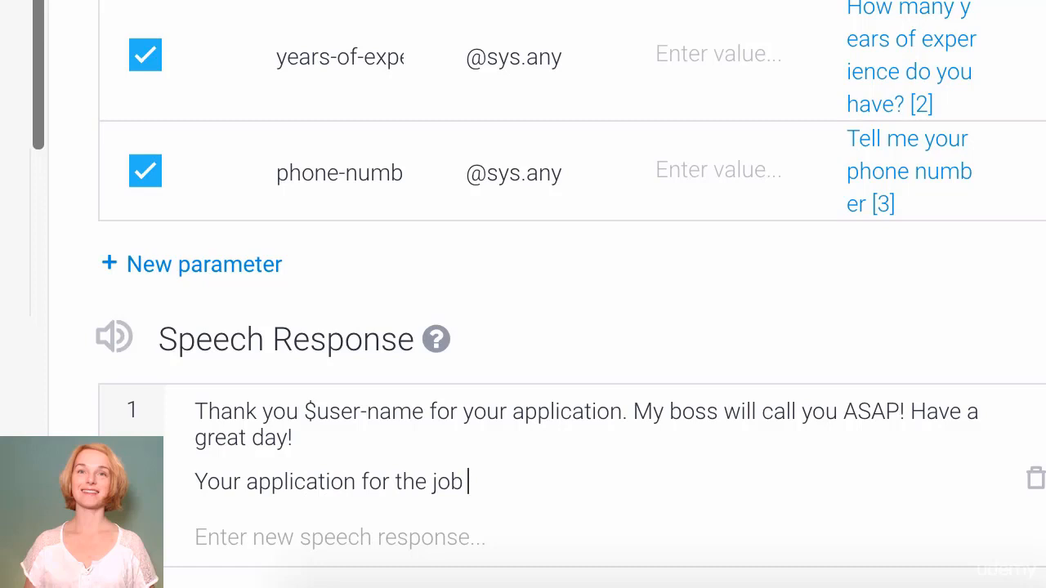
pyautogui.write('#job_application.')
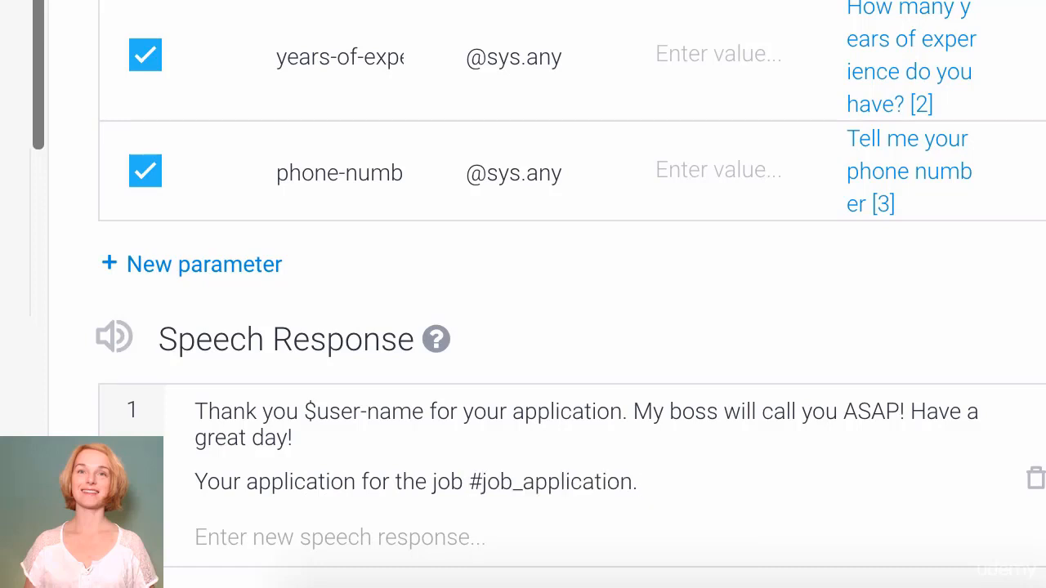
pyautogui.write('job-vacancy')
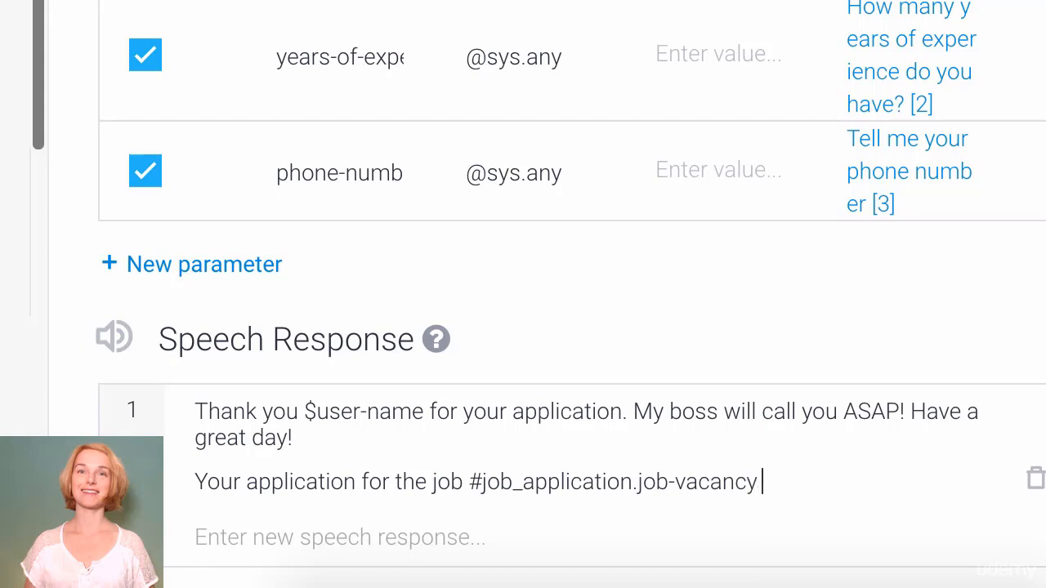
pyautogui.write(' will be pro')
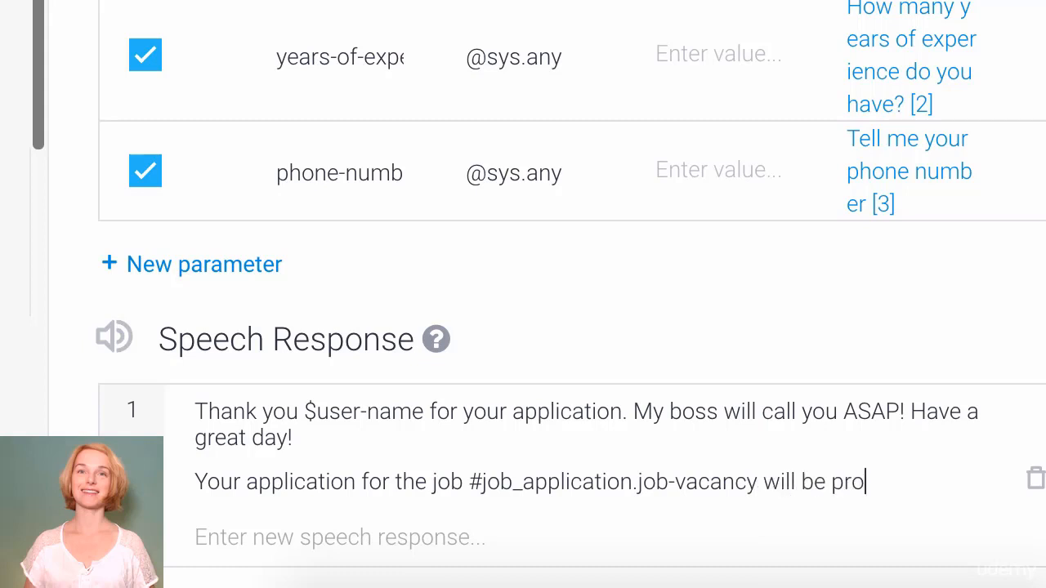
pyautogui.write('cessed as sso')
pyautogui.press('BackSpace')
pyautogui.press('BackSpace')
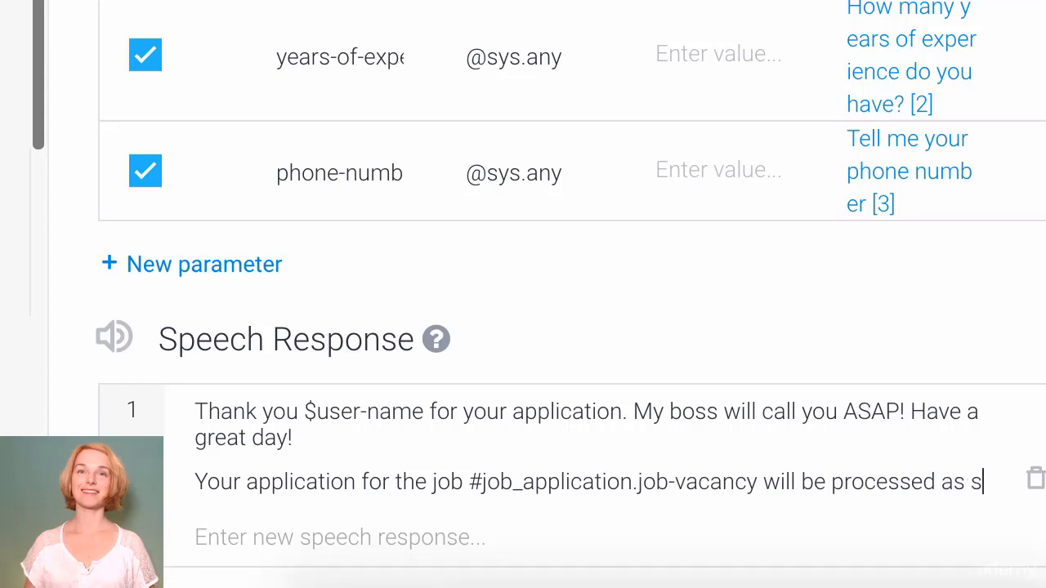
pyautogui.write('oon as pos')
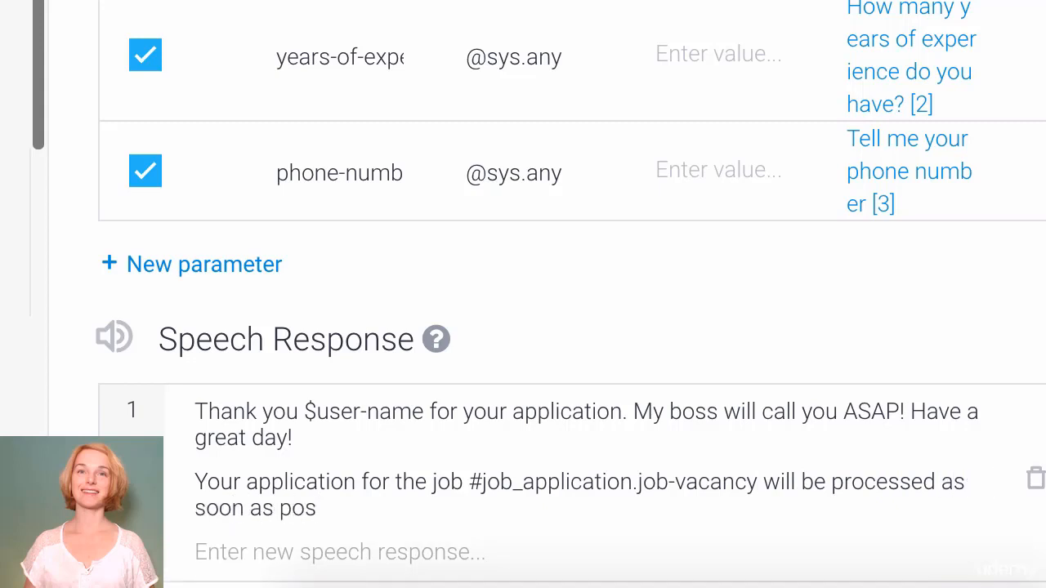
pyautogui.write('sible.')
pyautogui.write("We'll")
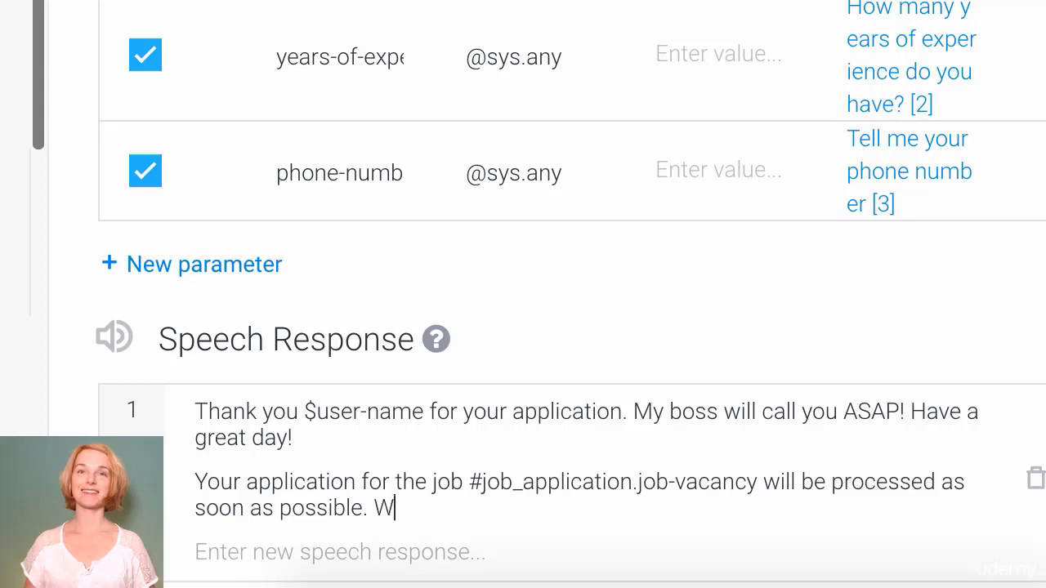
pyautogui.write(' contact you shortly.')
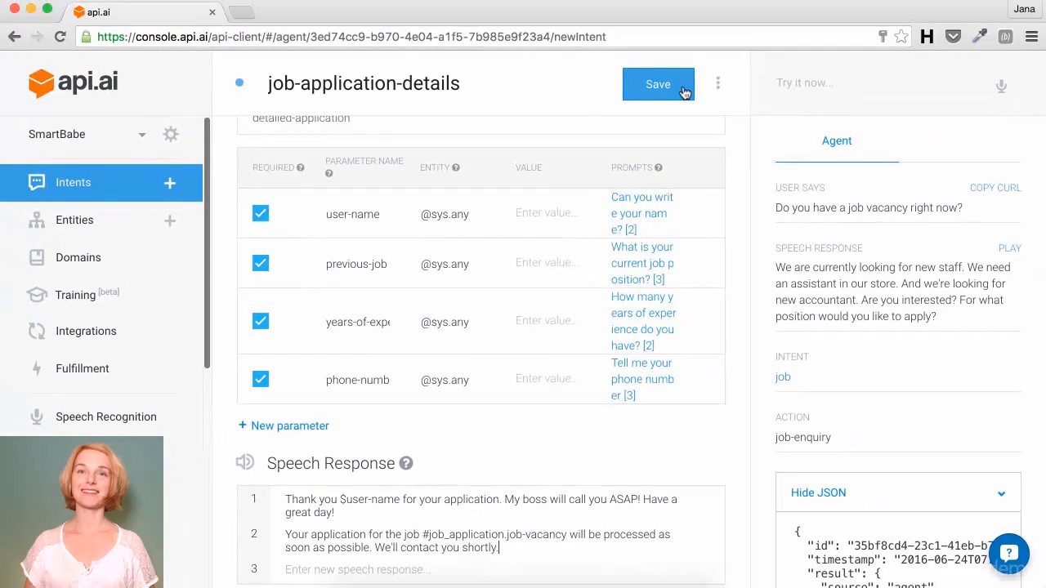
pyautogui.click(648, 86)
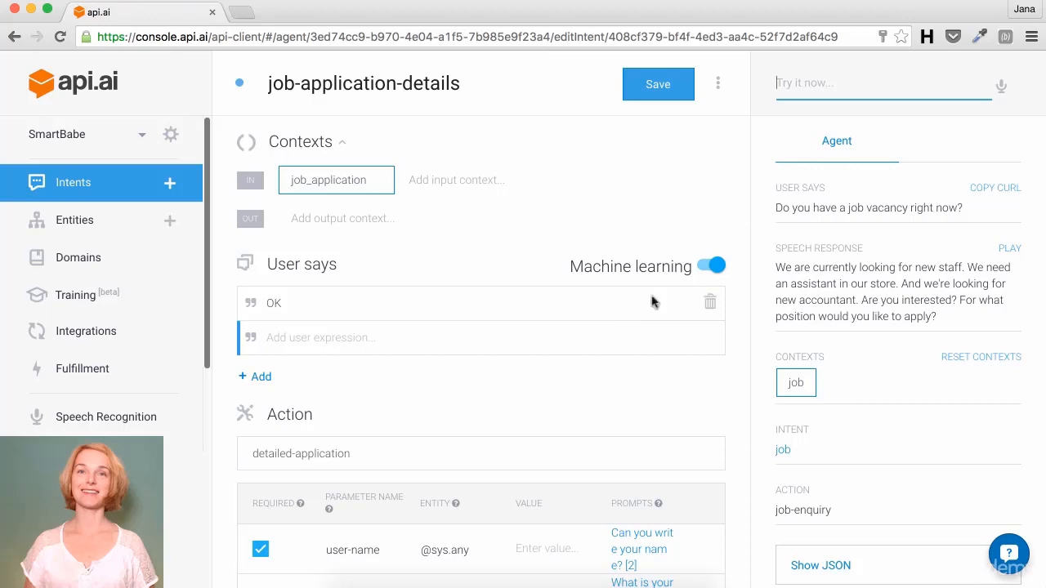
pyautogui.click(811, 85)
pyautogui.write('Is there a job op')
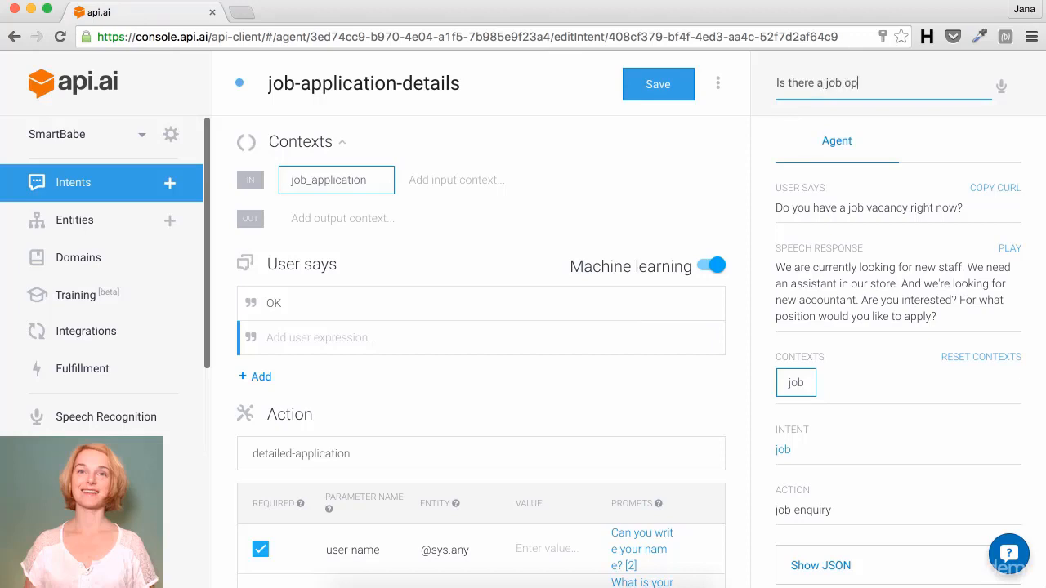
pyautogui.write('ening in your store?')
pyautogui.press('Return')
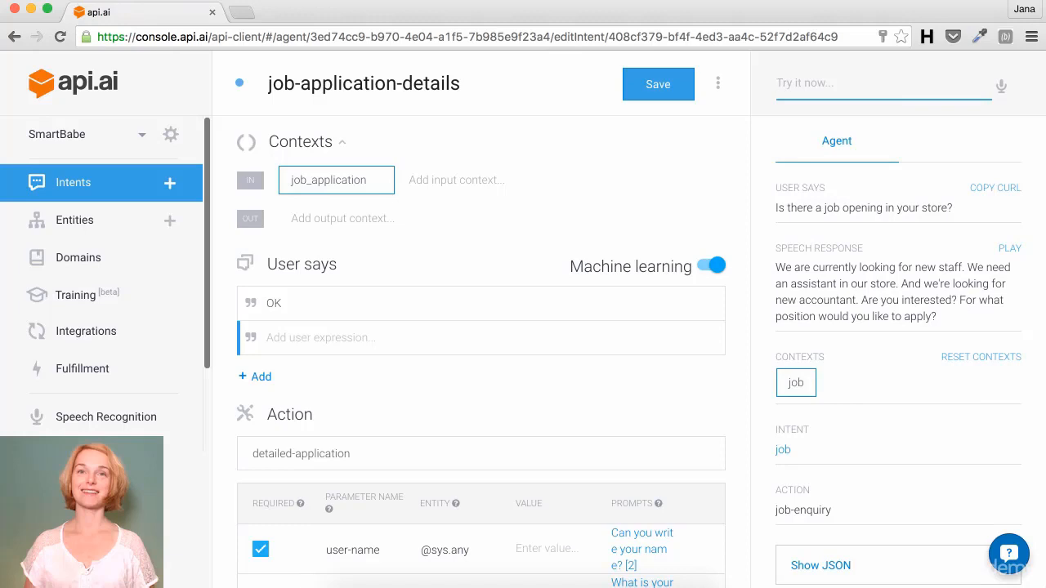
pyautogui.scroll(-3, 976, 259)
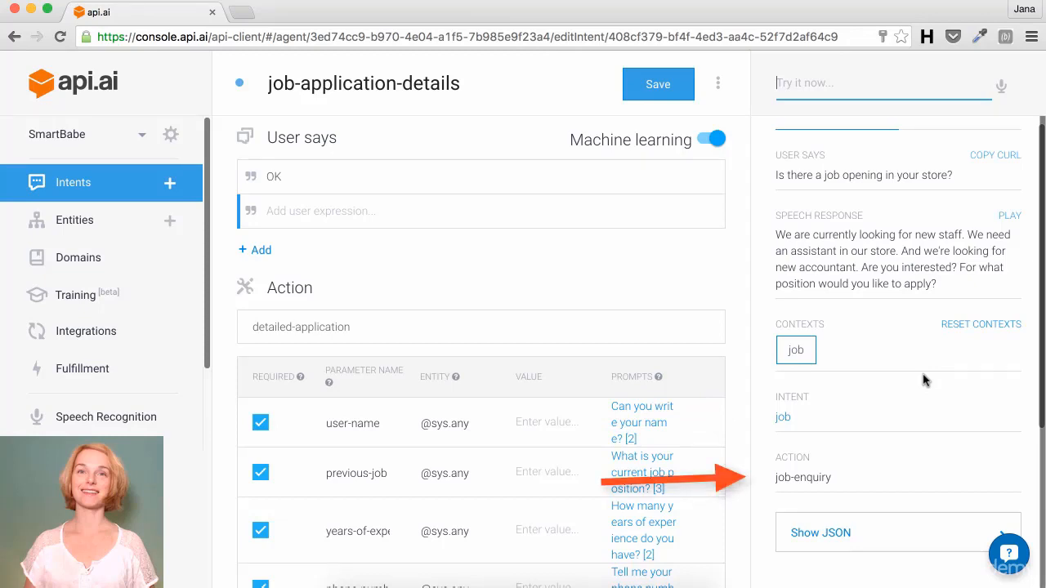
# Step: Show the test query's JSON and scroll to score 0.894, status code 200, errorType success
pyautogui.click(970, 535)
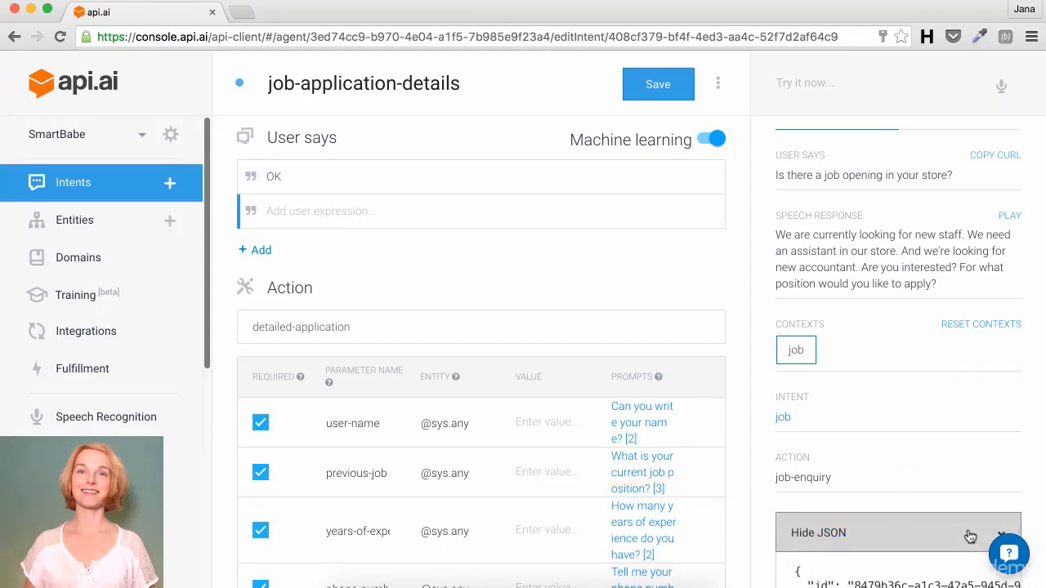
pyautogui.scroll(-3, 969, 535)
pyautogui.scroll(-2, 969, 535)
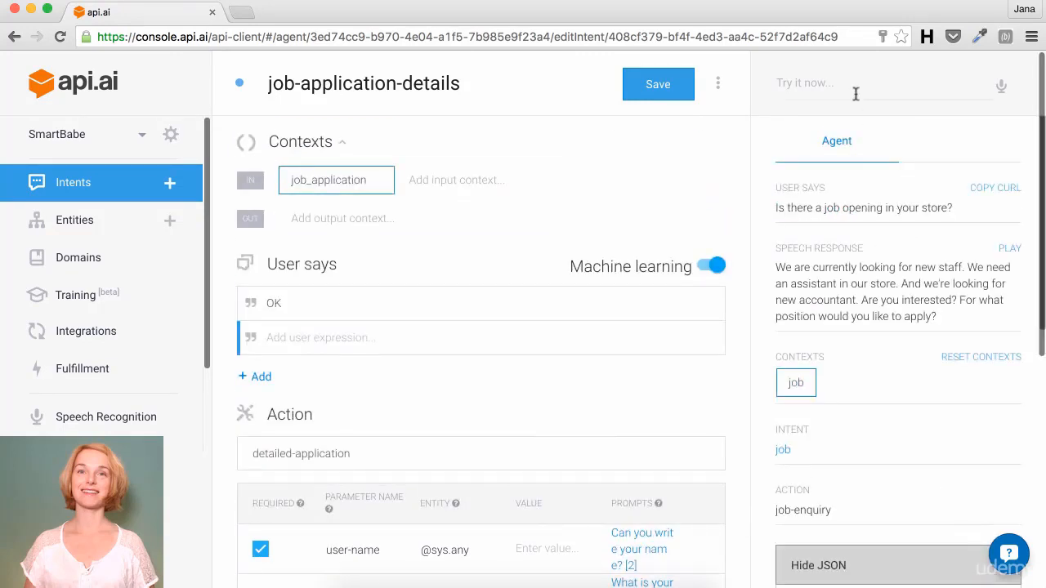
# Step: Test the console with 'Yes, I want to apply' then 'I want to apply as a bookkeeper'
pyautogui.click(856, 94)
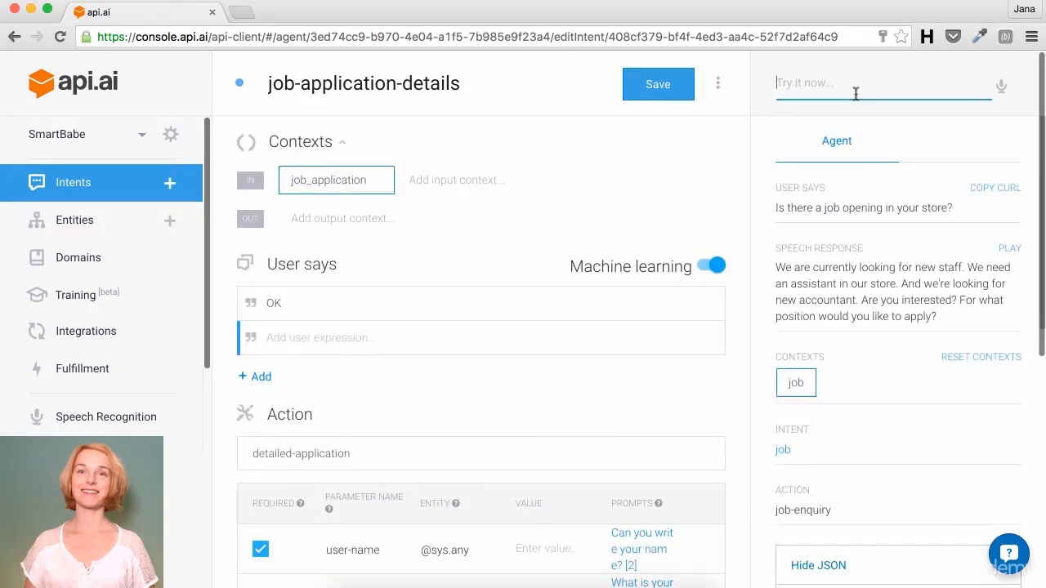
pyautogui.write('Yes')
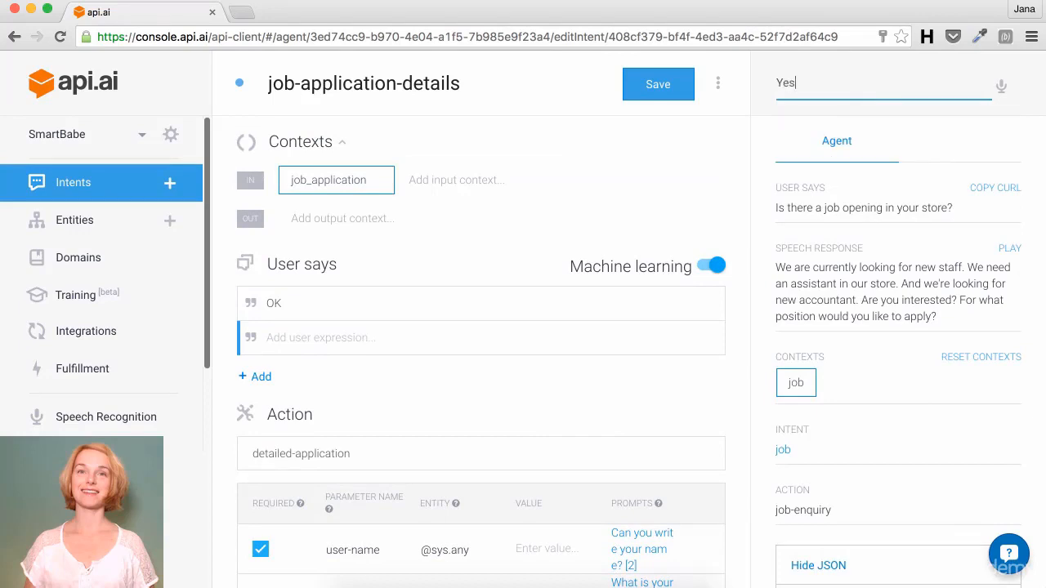
pyautogui.write(', I want to apply')
pyautogui.press('Return')
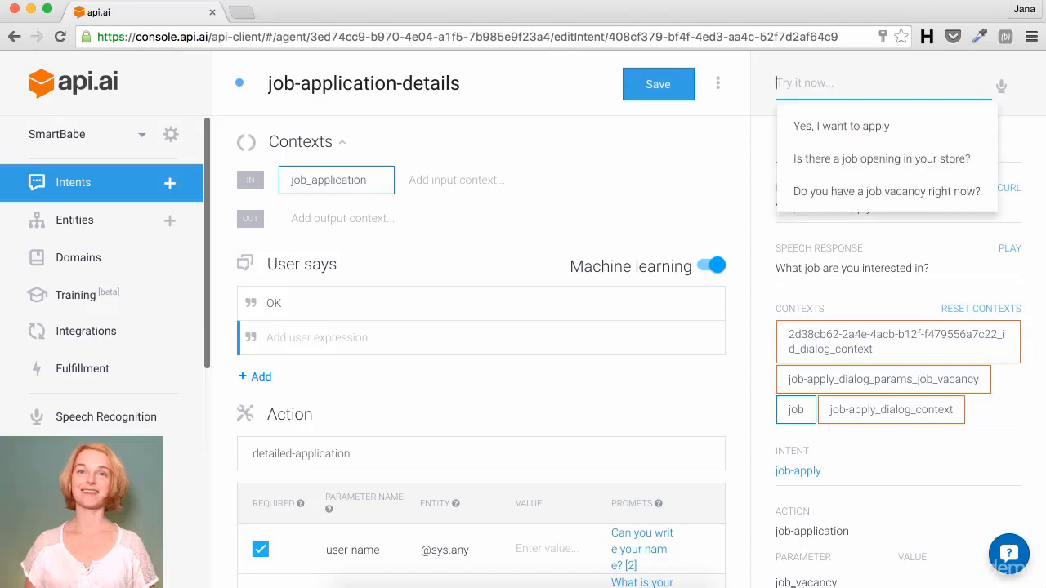
pyautogui.write('I want to apply as a book')
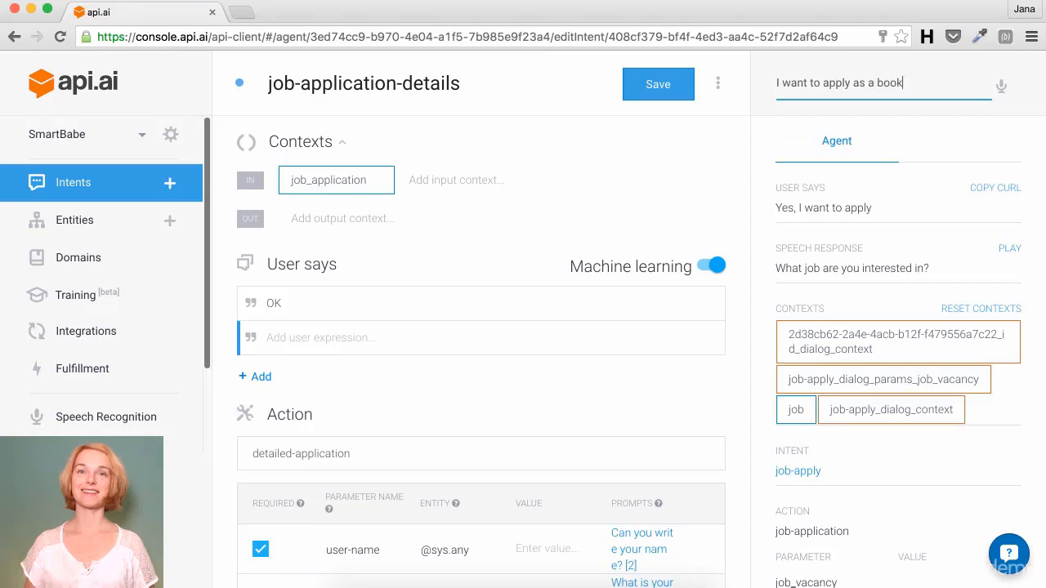
pyautogui.write('keeper')
pyautogui.press('Return')
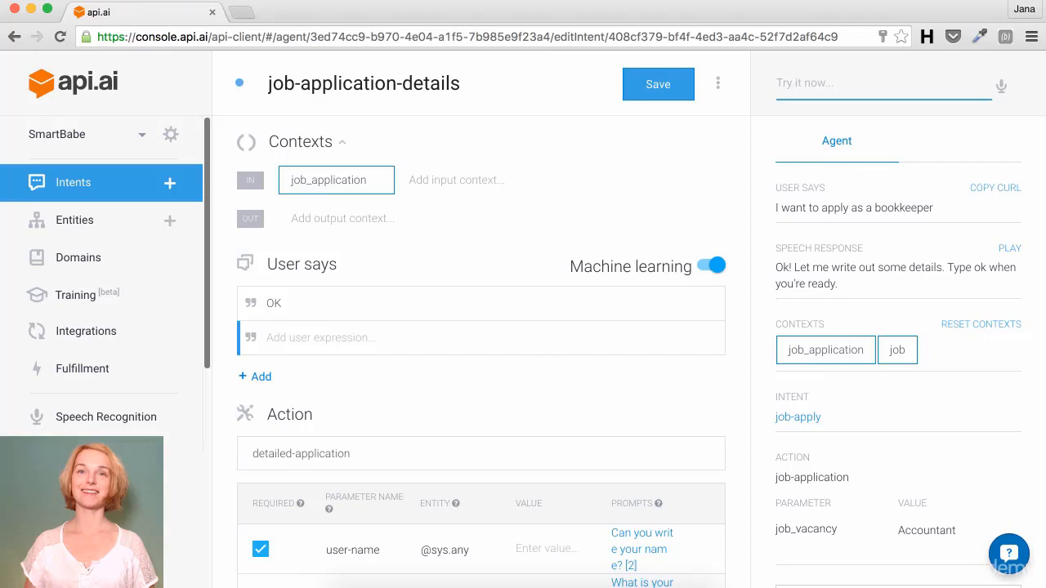
# Step: Reply 'ok' in the test console, then give the applicant's full name
pyautogui.write('ok')
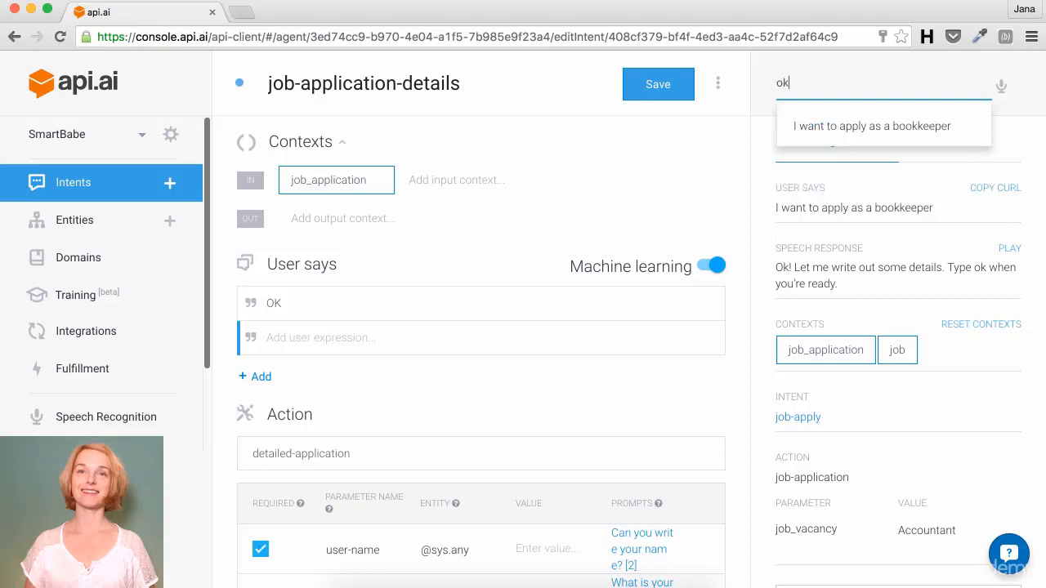
pyautogui.press('Return')
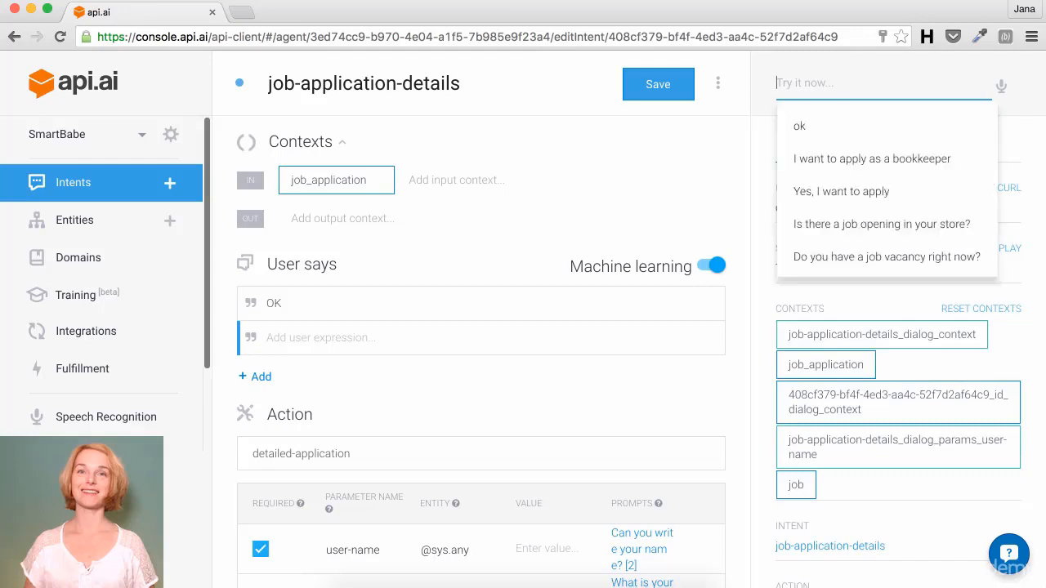
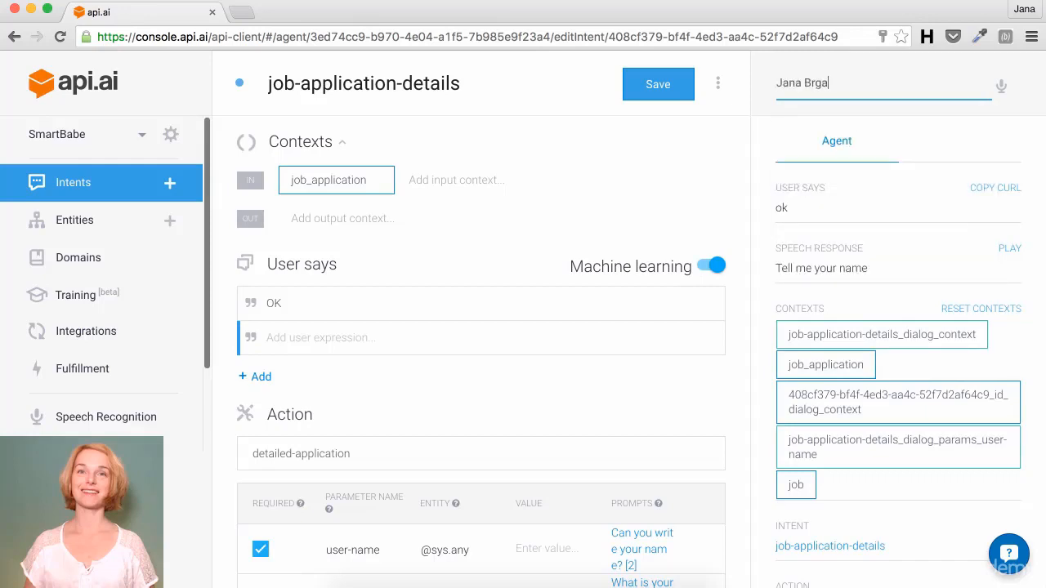
pyautogui.press('Return')
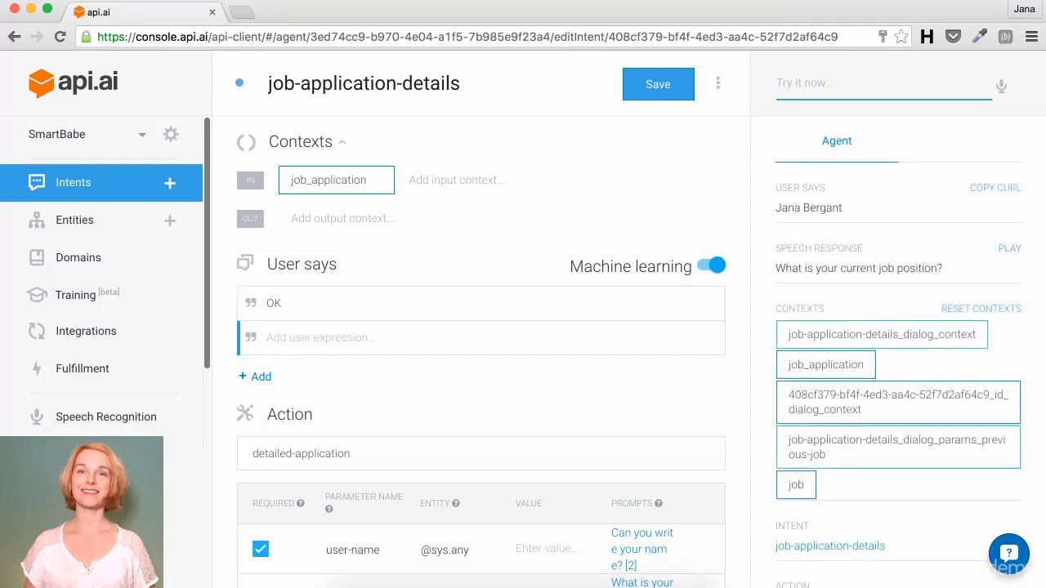
# Step: Scroll through the filled user-name parameter and the JSON response
pyautogui.scroll(-3, 991, 262)
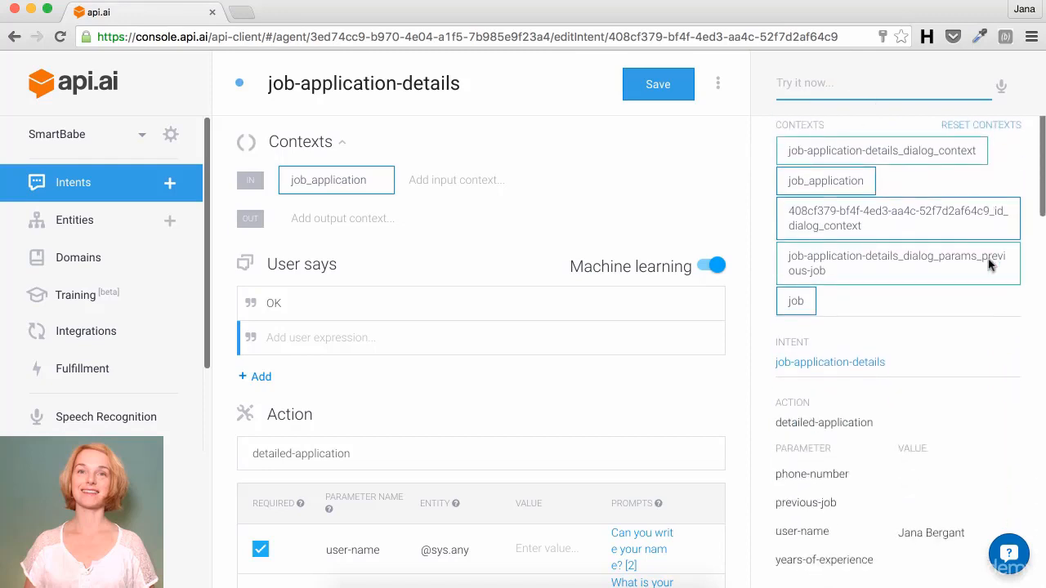
pyautogui.scroll(-1, 989, 264)
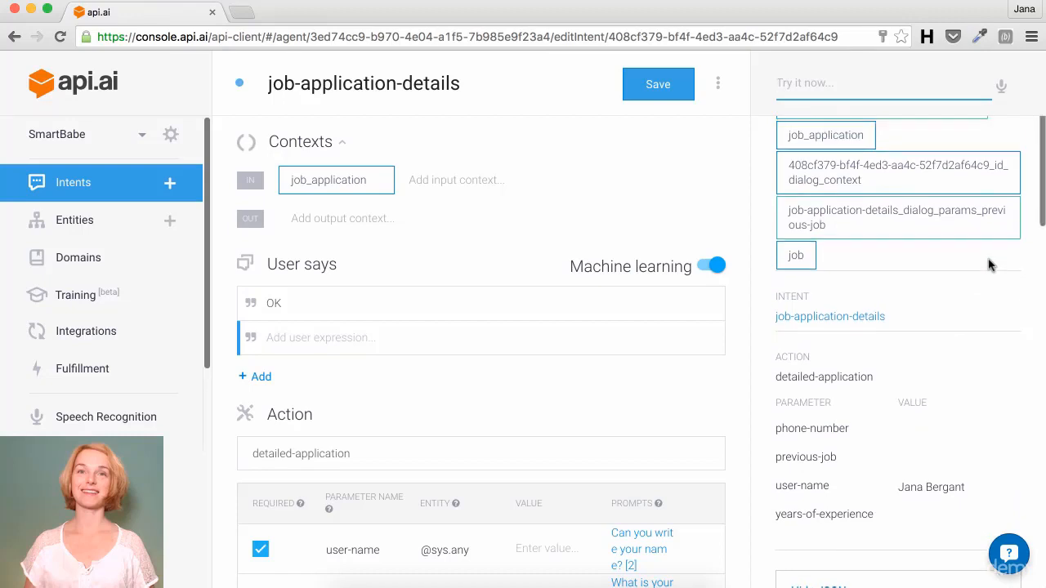
pyautogui.scroll(1, 988, 263)
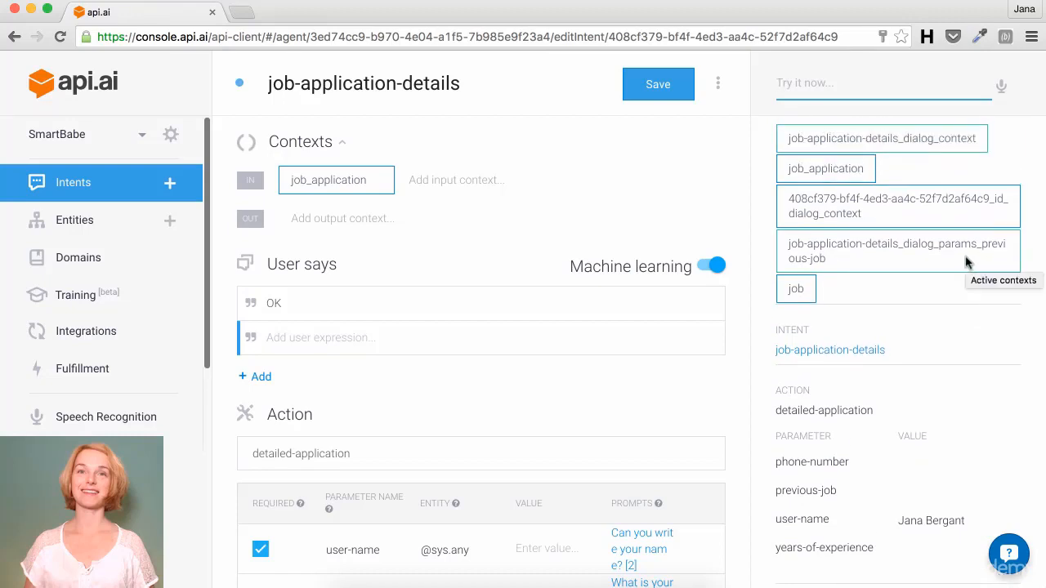
pyautogui.scroll(-1, 965, 262)
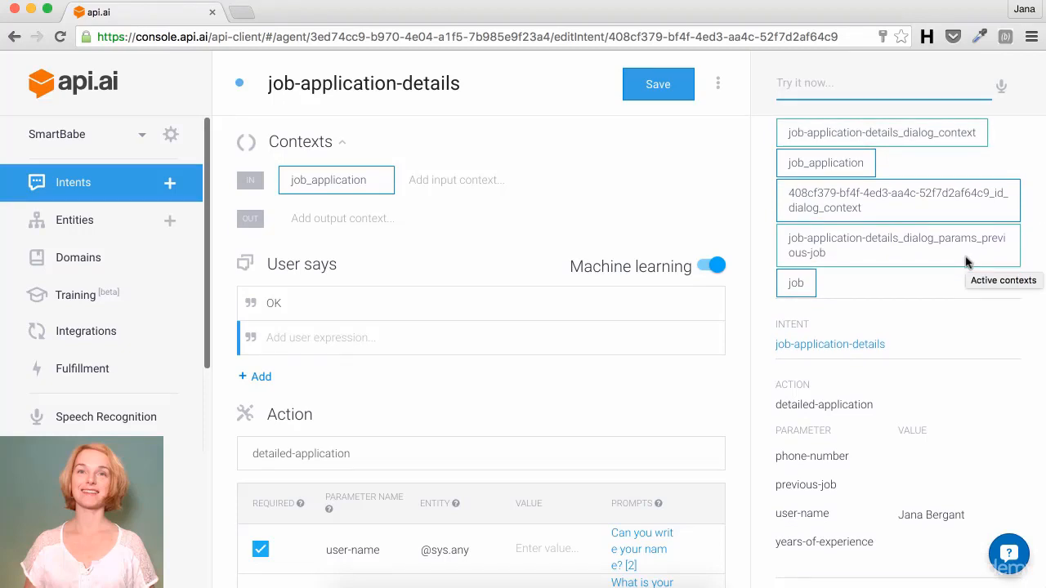
pyautogui.scroll(-8, 965, 261)
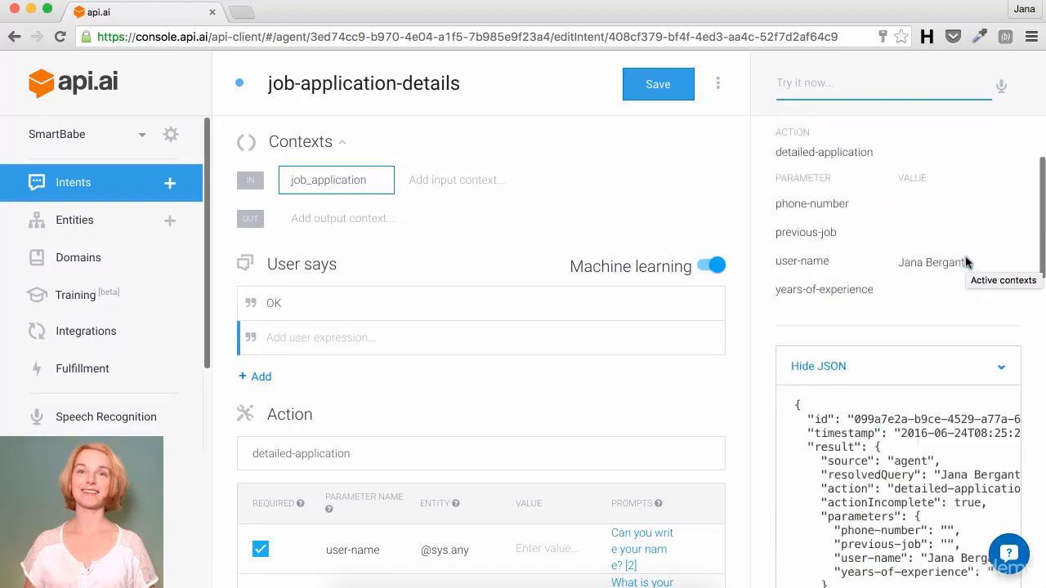
pyautogui.scroll(-5, 965, 261)
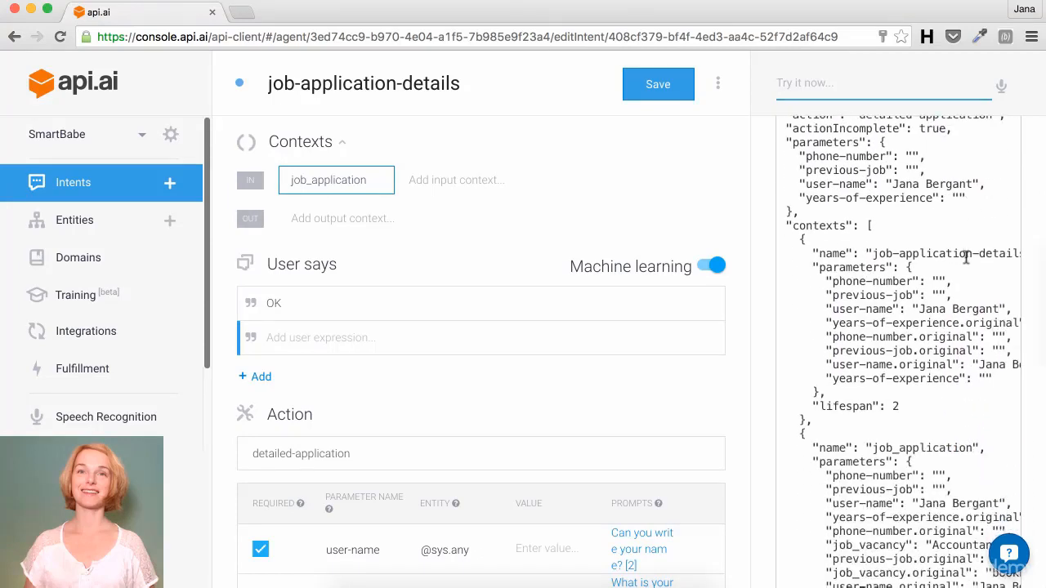
pyautogui.scroll(-3, 966, 257)
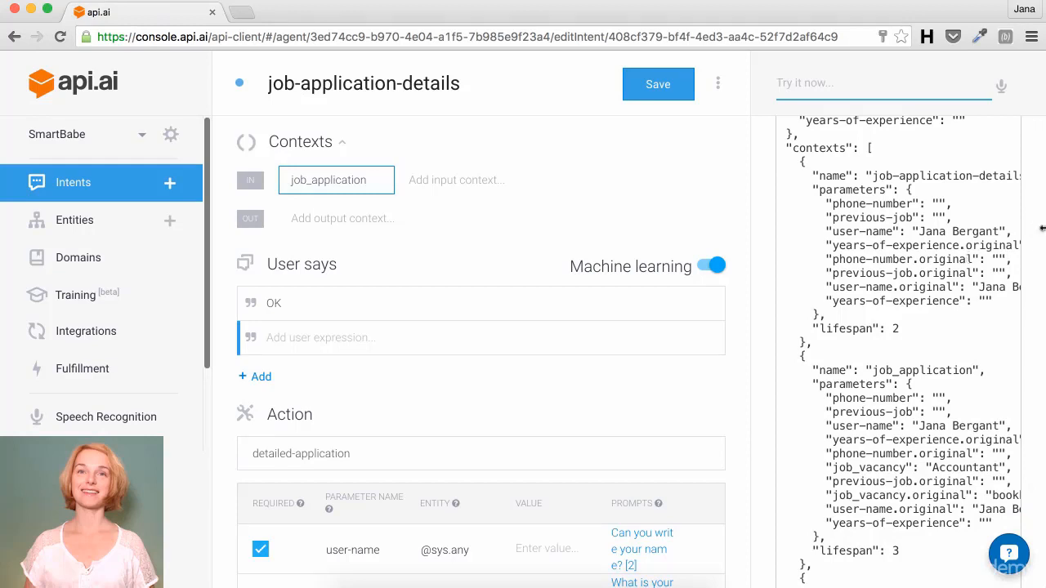
pyautogui.scroll(10, 952, 225)
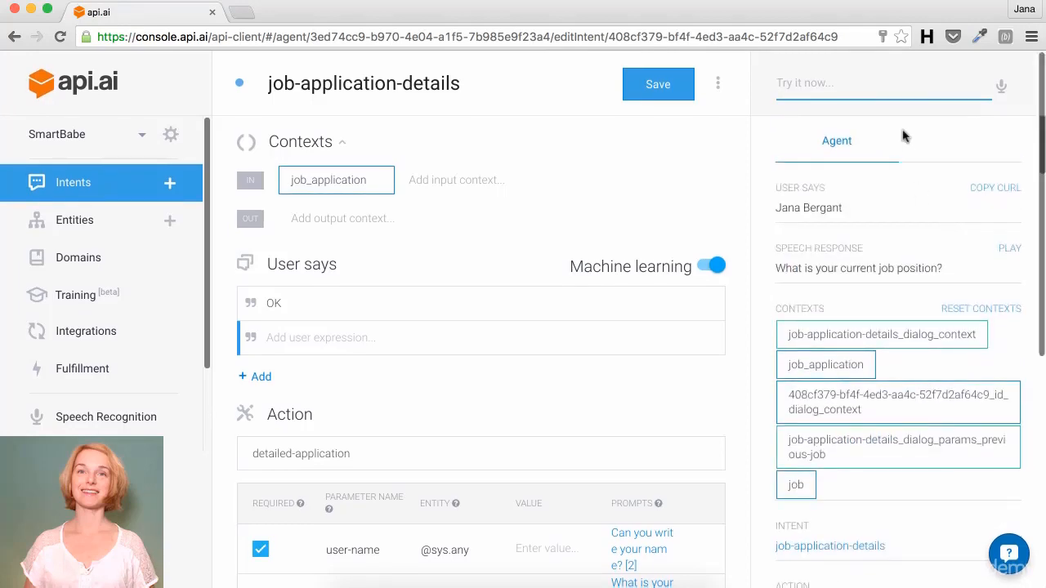
# Step: Answer with previous job 'bookkeeper at Bookkeeper&Co', 5 years of experience, and a phone number
pyautogui.write('bookkee')
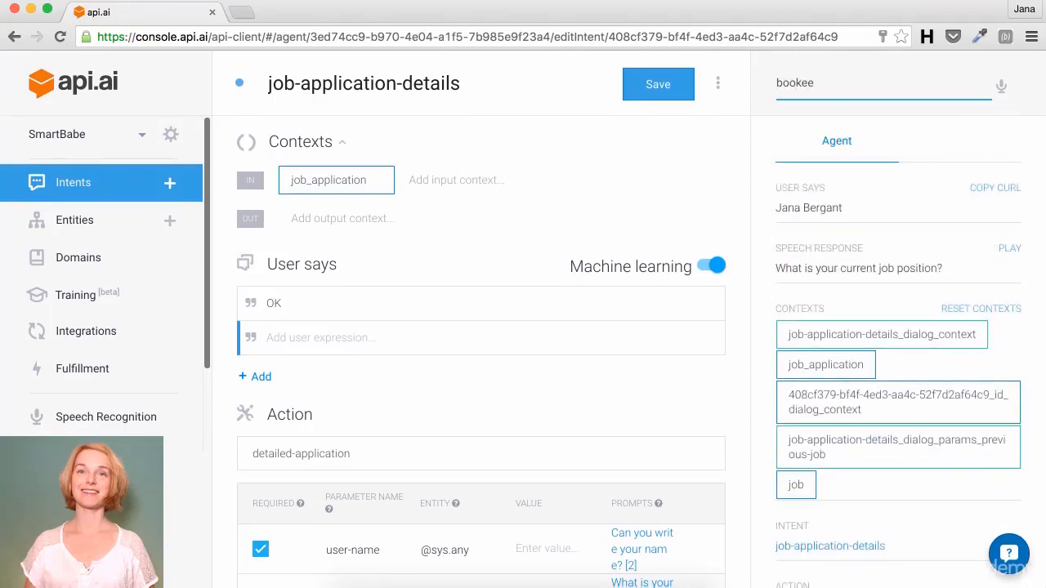
pyautogui.write('per at Bookkeeper')
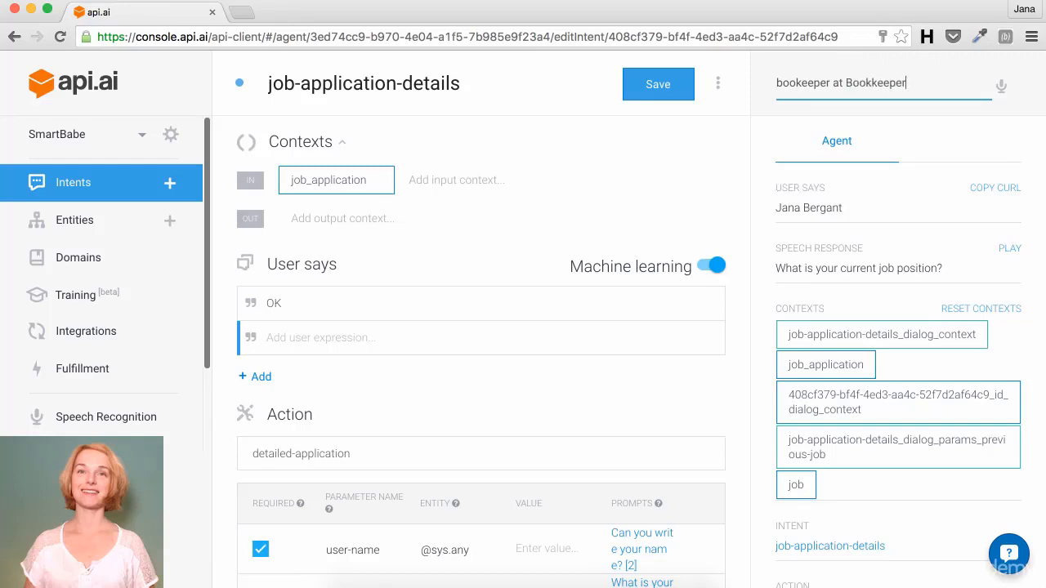
pyautogui.write('&Co')
pyautogui.press('Return')
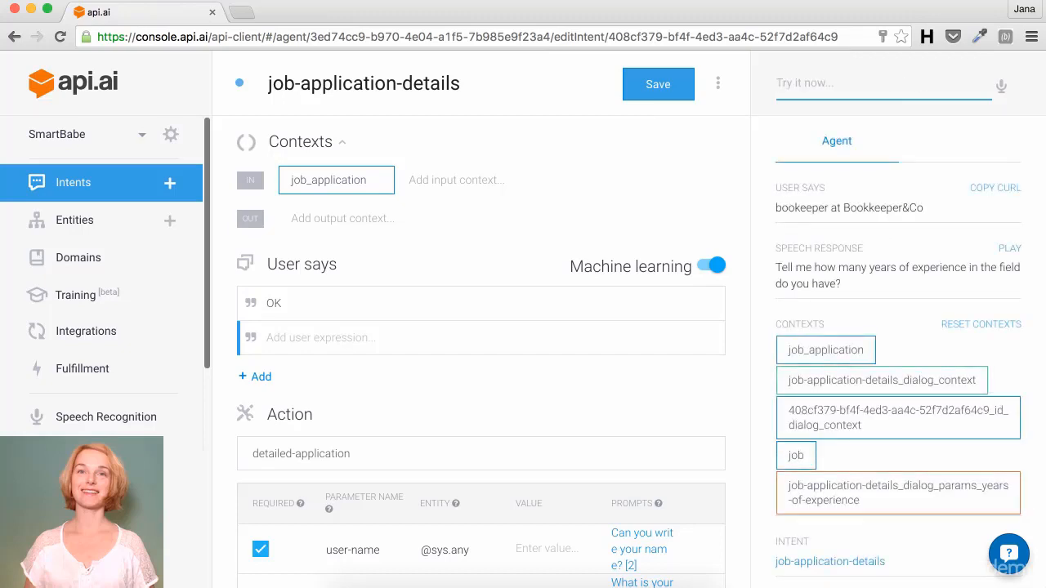
pyautogui.write('5')
pyautogui.press('Return')
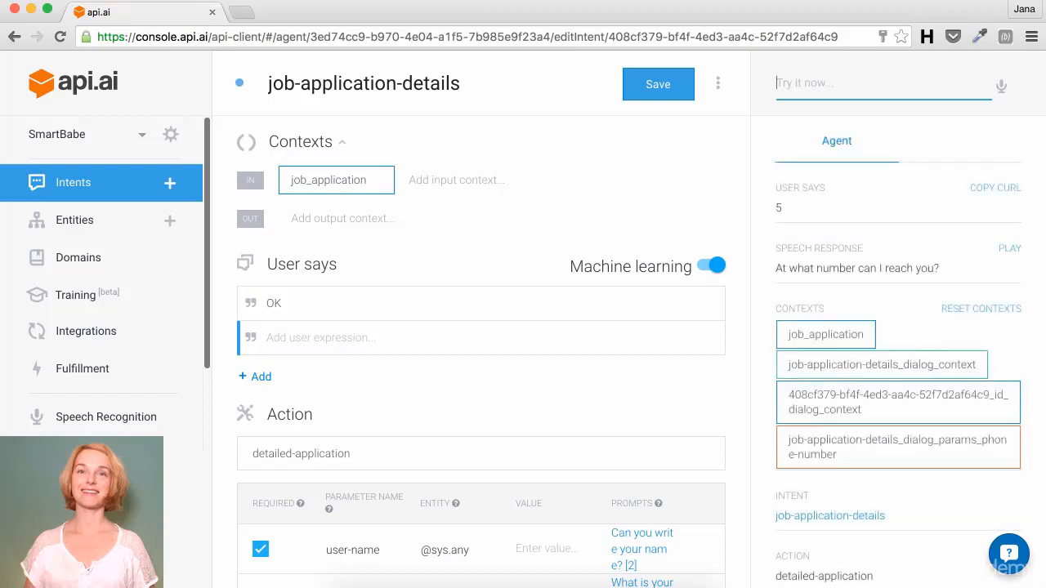
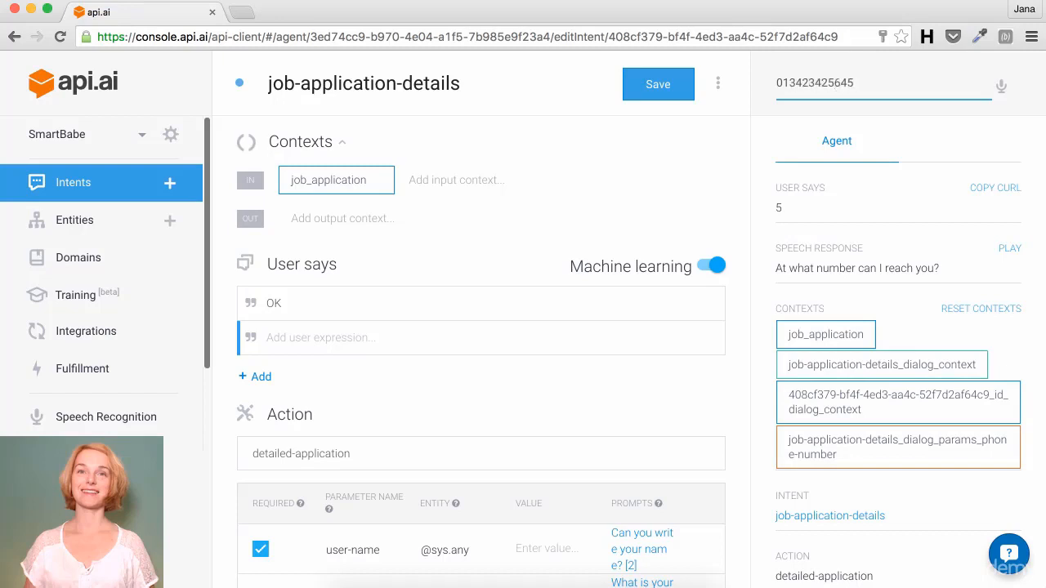
pyautogui.press('Return')
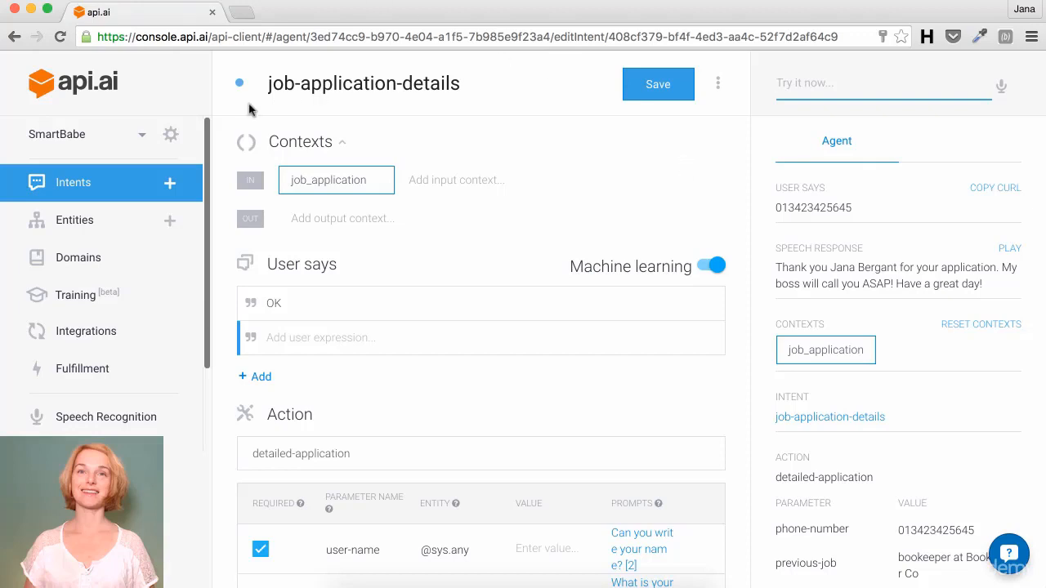
# Step: Create a new intent named 'no-job-apply'
pyautogui.click(170, 184)
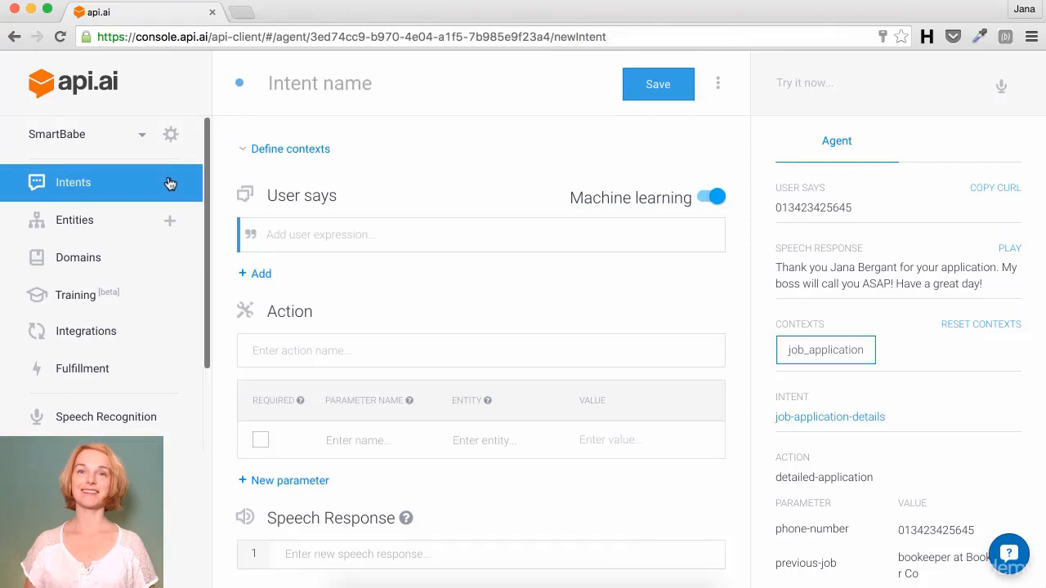
pyautogui.click(311, 88)
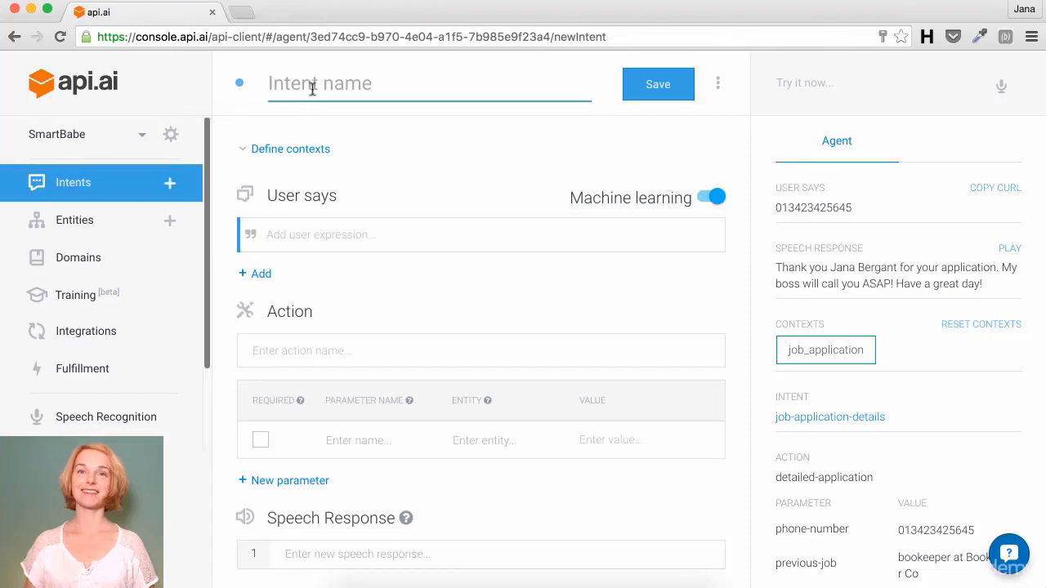
pyautogui.write('no-')
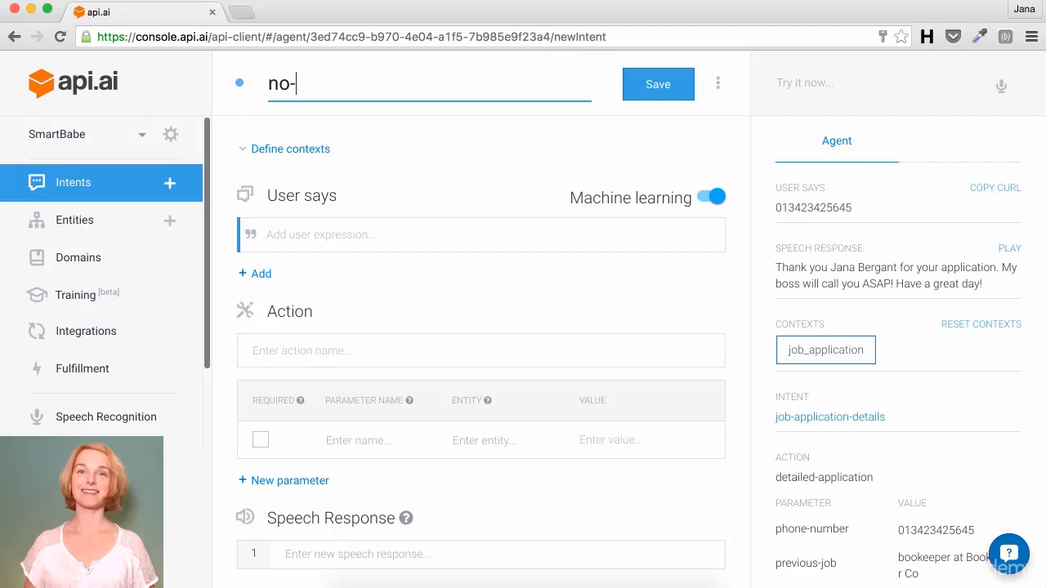
pyautogui.write('job-apply')
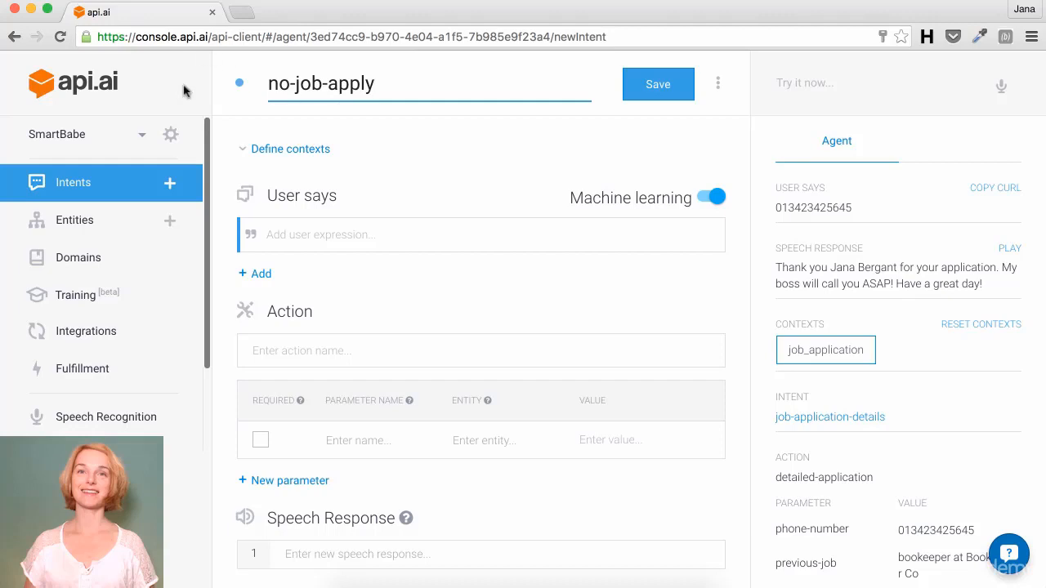
# Step: Set job as the input context and delete the auto-added job output context
pyautogui.click(291, 147)
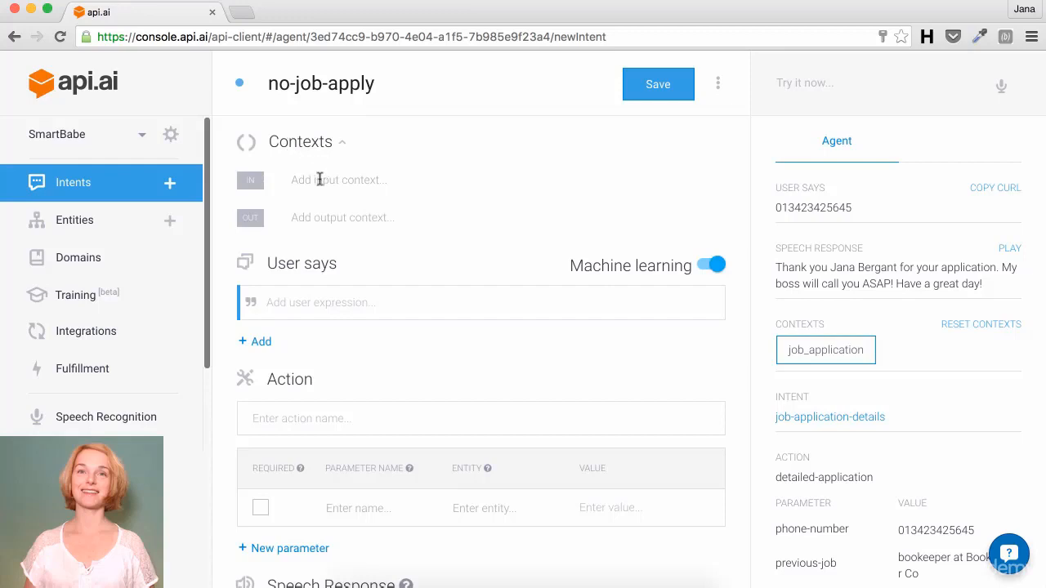
pyautogui.write('job')
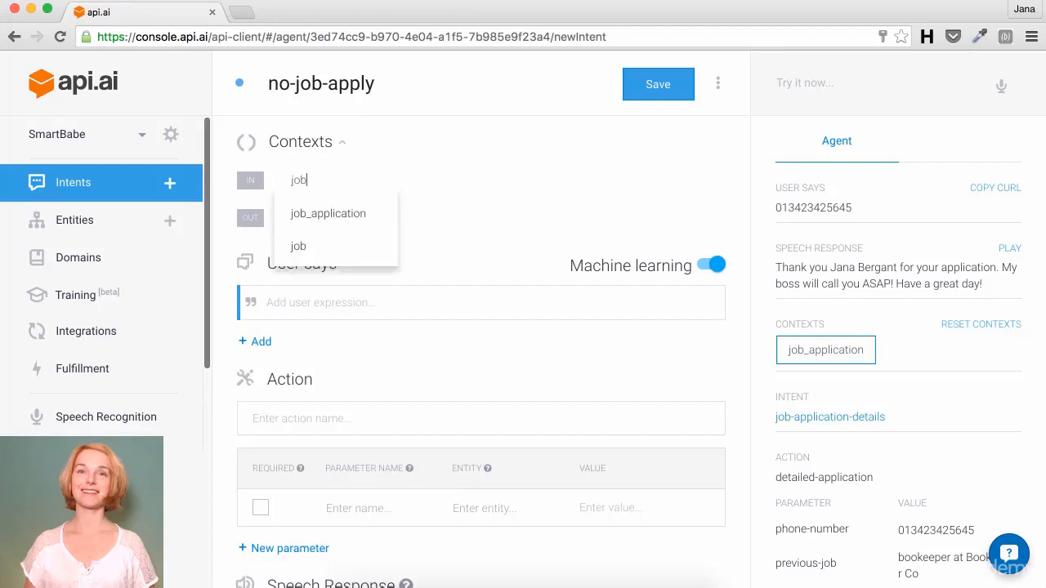
pyautogui.click(404, 296)
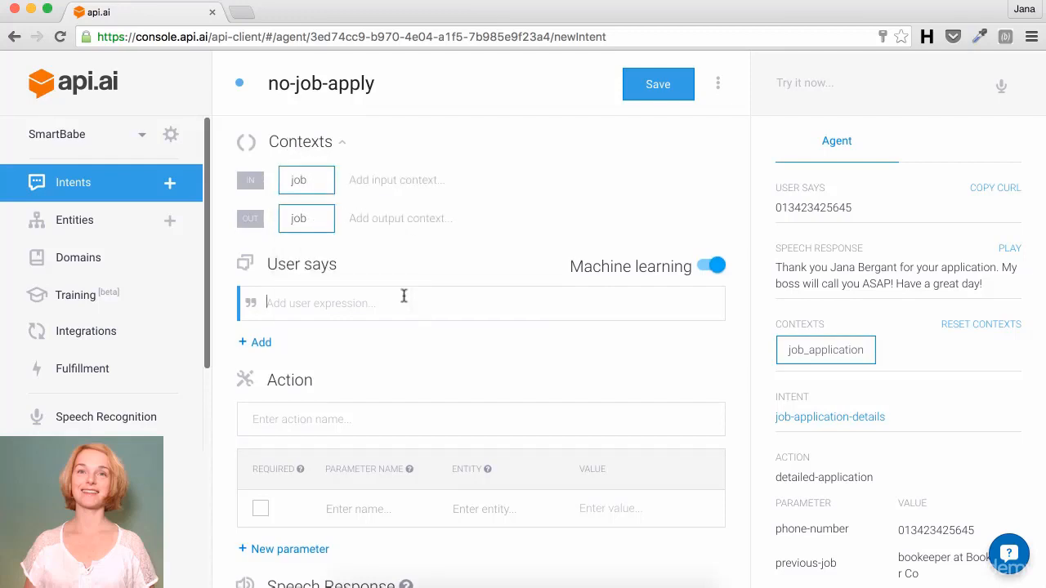
pyautogui.click(322, 222)
pyautogui.click(344, 302)
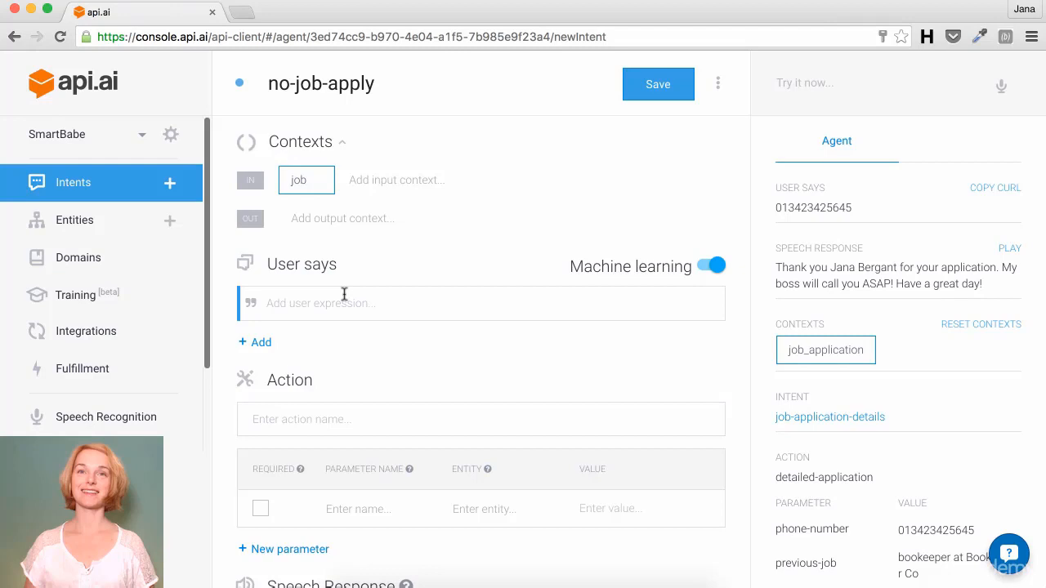
# Step: Add user expressions 'no', 'not right now', 'I won't apply' and 'Nothing interesting'
pyautogui.click(320, 303)
pyautogui.write('no')
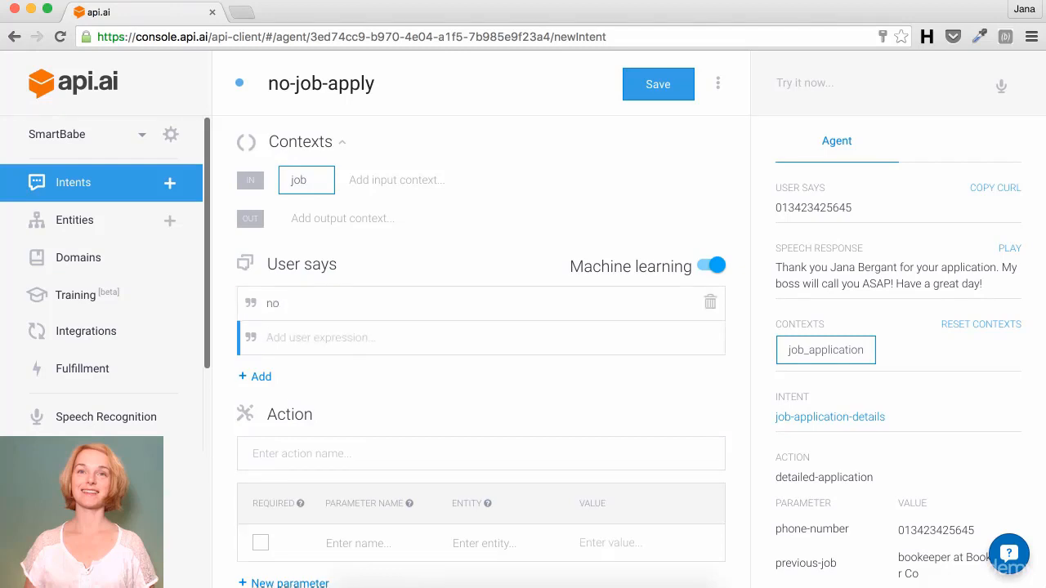
pyautogui.write('not right now')
pyautogui.press('Return')
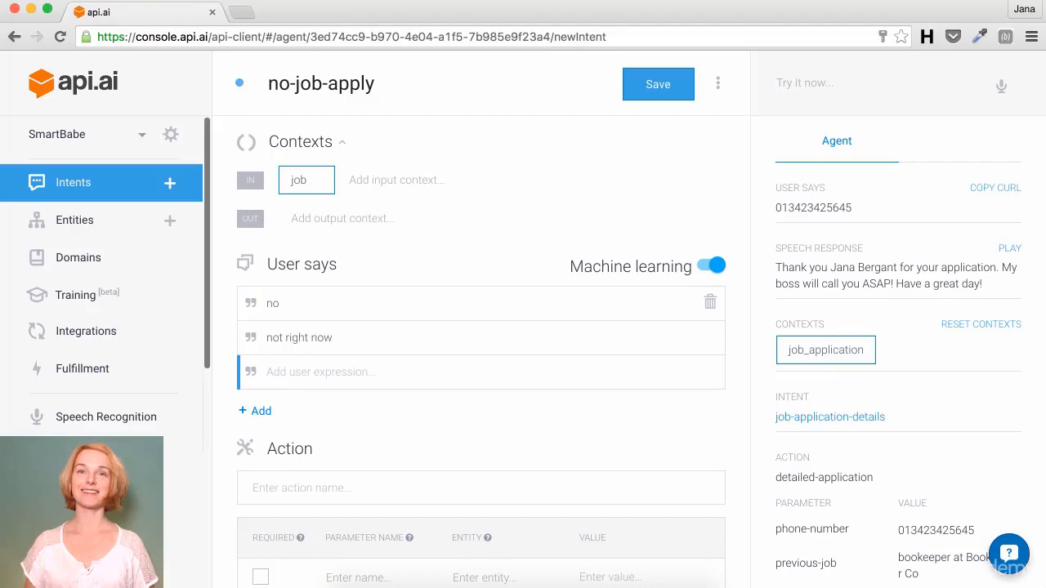
pyautogui.write("I won't ppply")
pyautogui.press('Return')
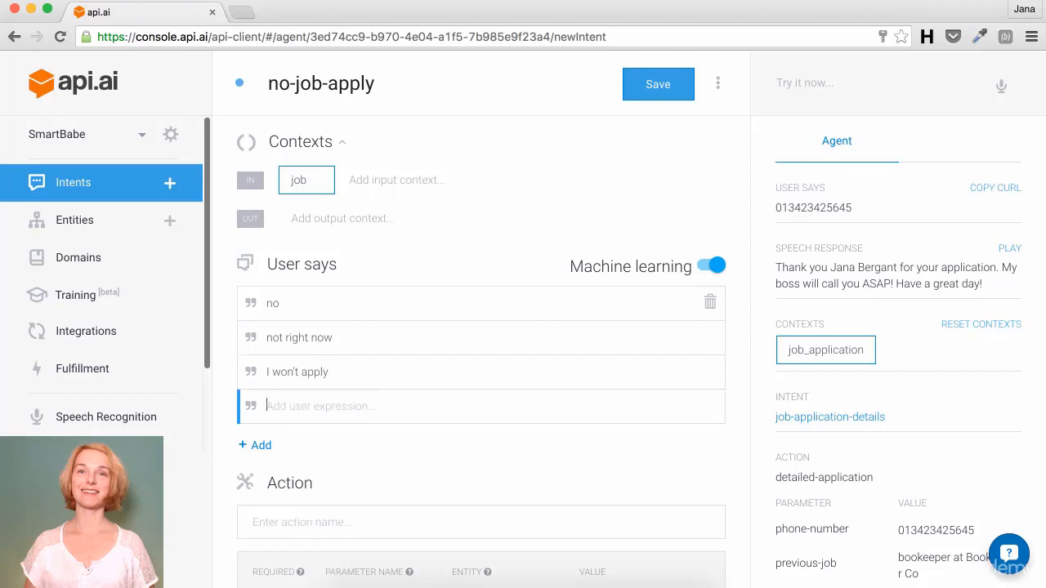
pyautogui.write('Nothing interesting')
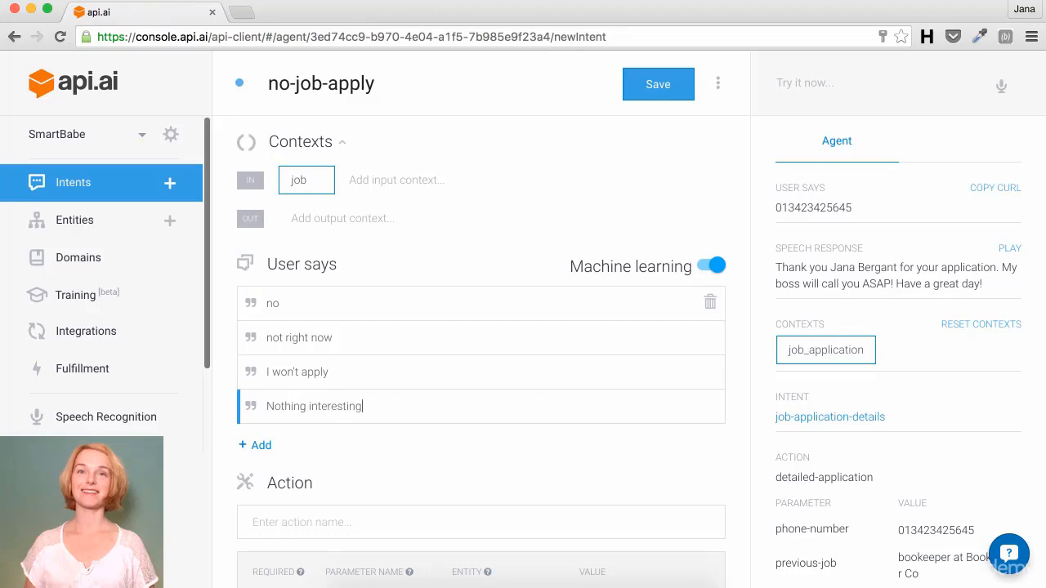
pyautogui.press('Return')
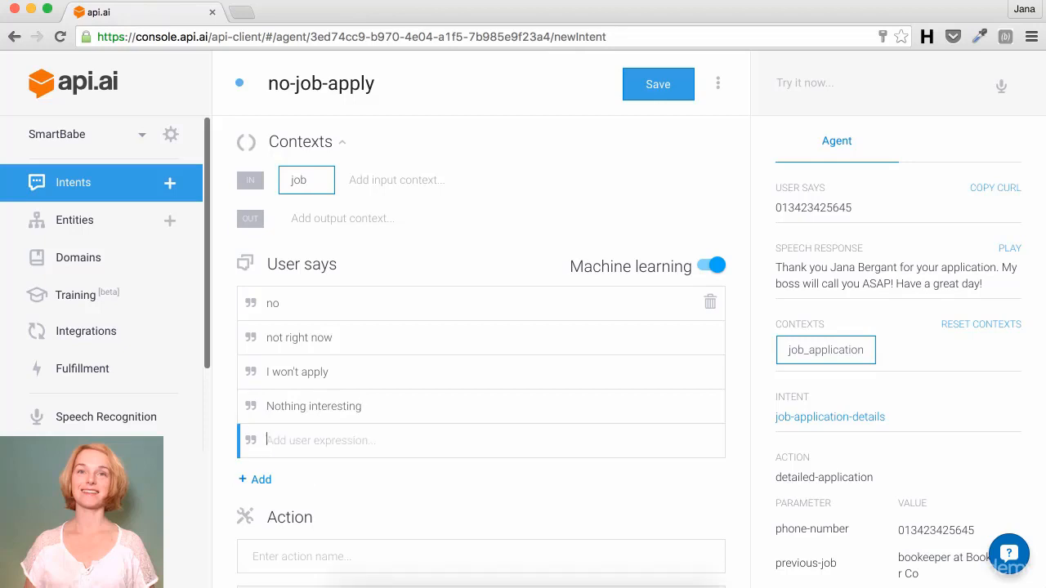
# Step: Add user expressions 'I'll apply later', 'Maybe later', 'Not interested right now' and 'None'
pyautogui.write("I'll apply later")
pyautogui.press('Return')
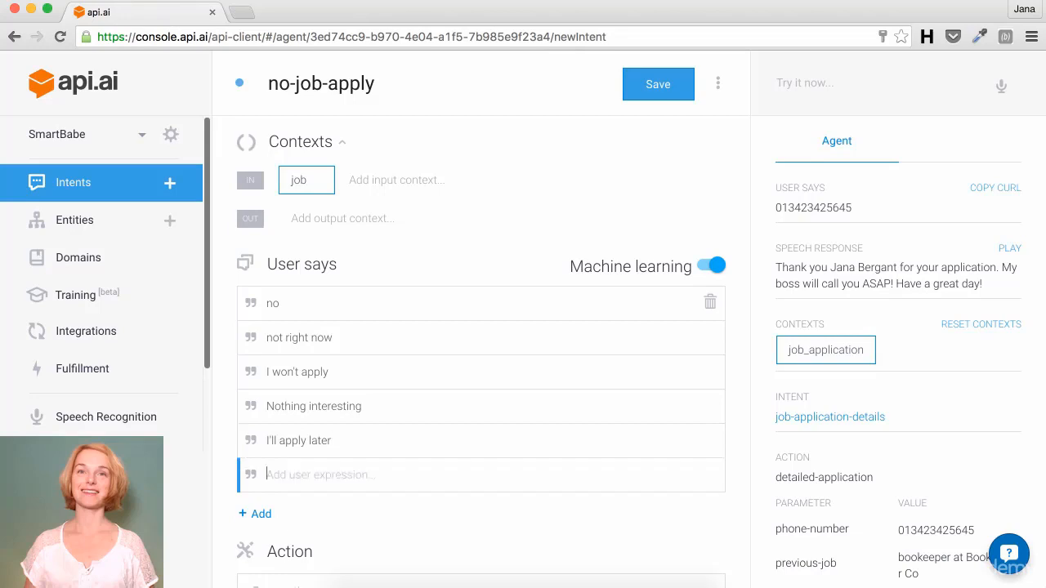
pyautogui.write('Maybe later')
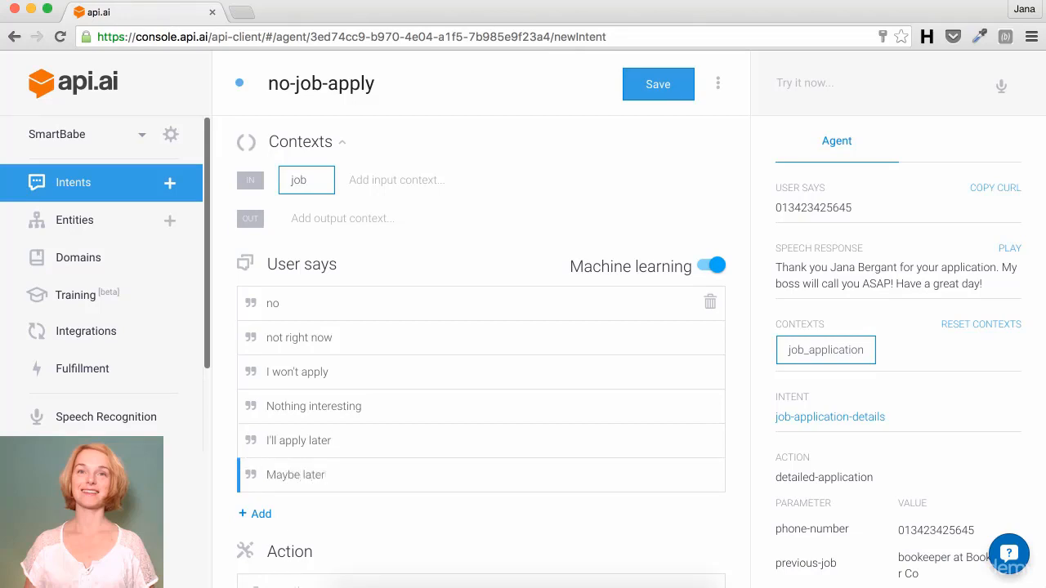
pyautogui.press('Return')
pyautogui.write('No')
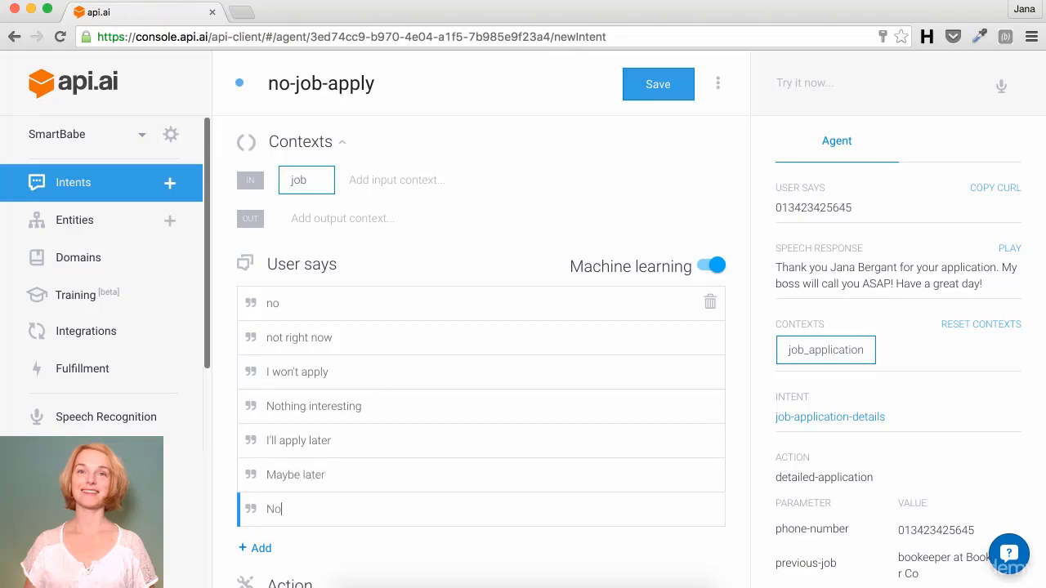
pyautogui.write('t interested right now')
pyautogui.press('Return')
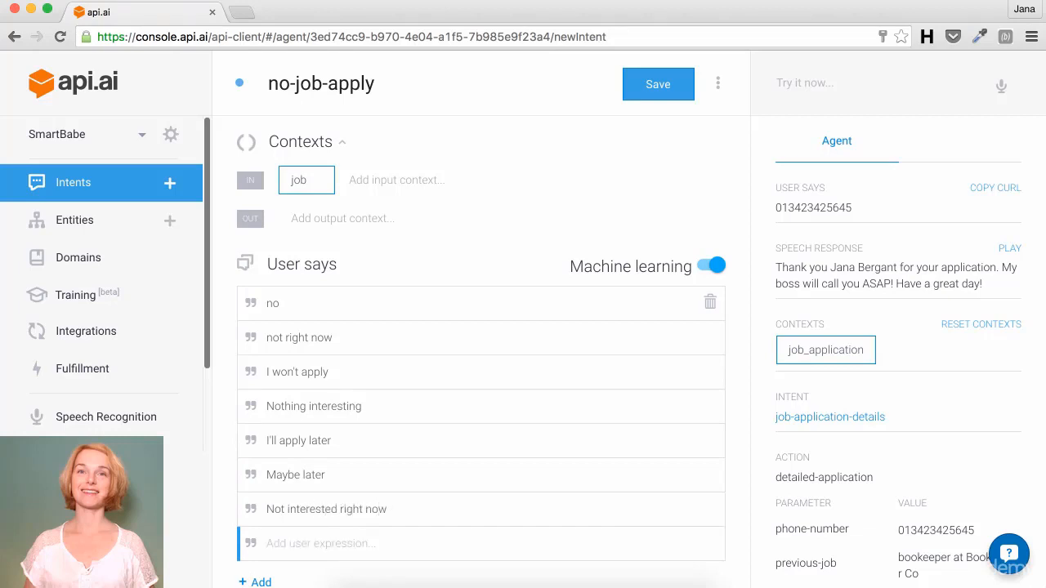
pyautogui.write('None')
pyautogui.press('Return')
# Step: Set the intent's action name to 'no-job-apply'
pyautogui.scroll(-5, 482, 367)
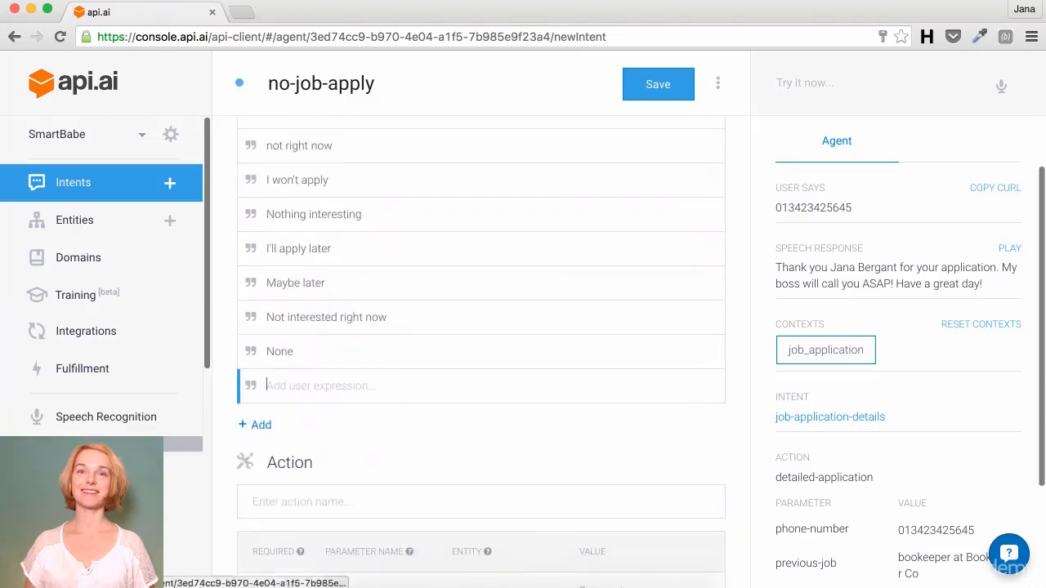
pyautogui.click(284, 496)
pyautogui.write('no')
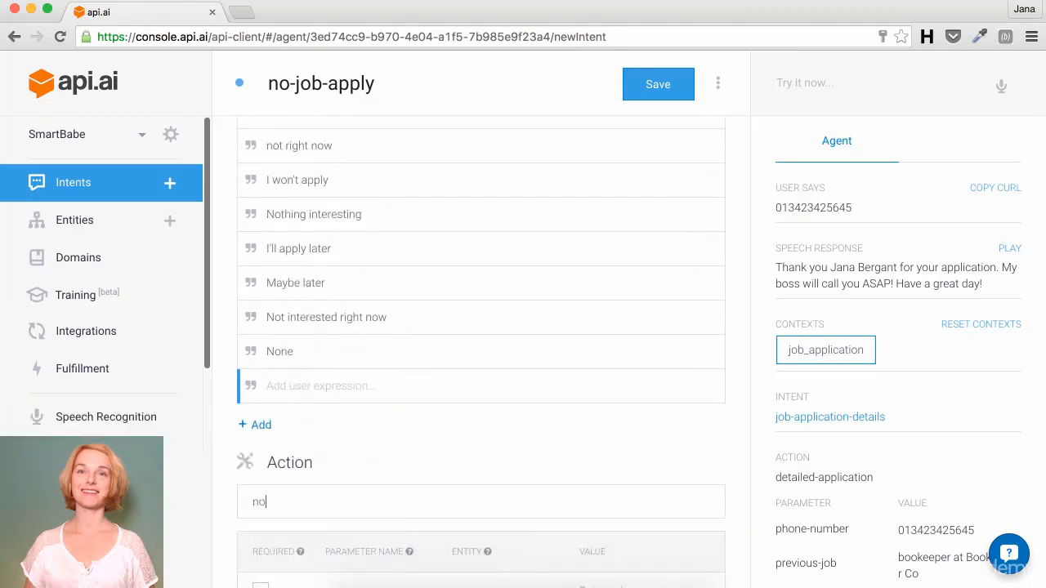
pyautogui.write('-job-apply')
pyautogui.scroll(-2, 482, 351)
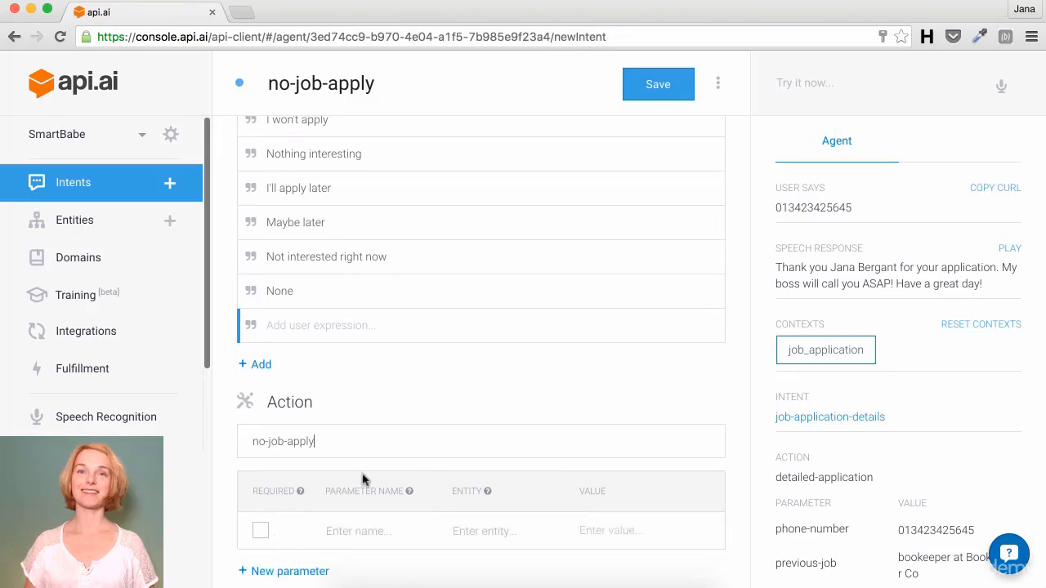
pyautogui.scroll(-3, 364, 480)
# Step: Add speech responses 'No problem. Talk to me again…I'll let you know.' and 'Ok. We can talk another time.'
pyautogui.click(316, 532)
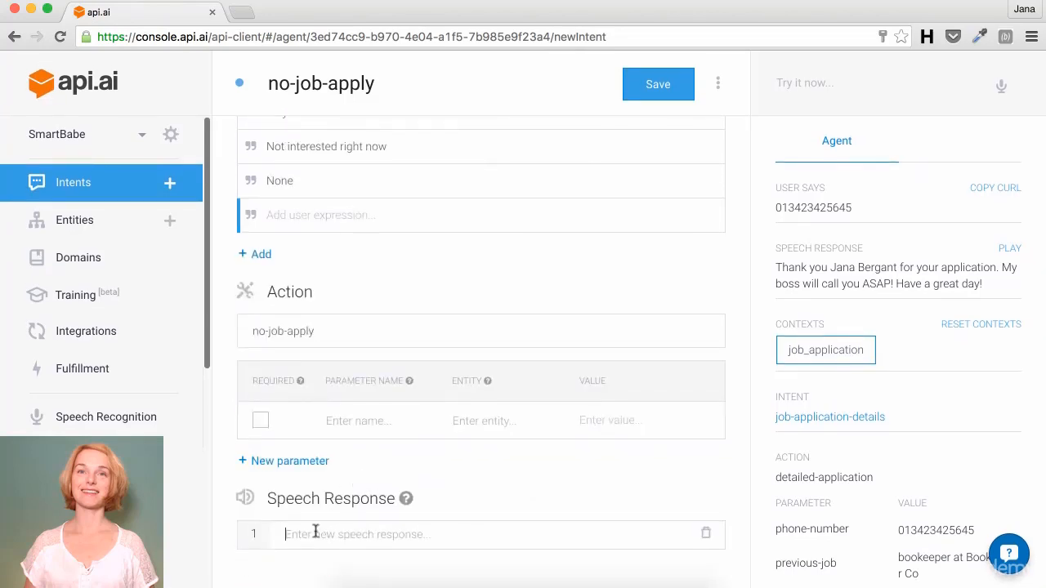
pyautogui.write('No problem.')
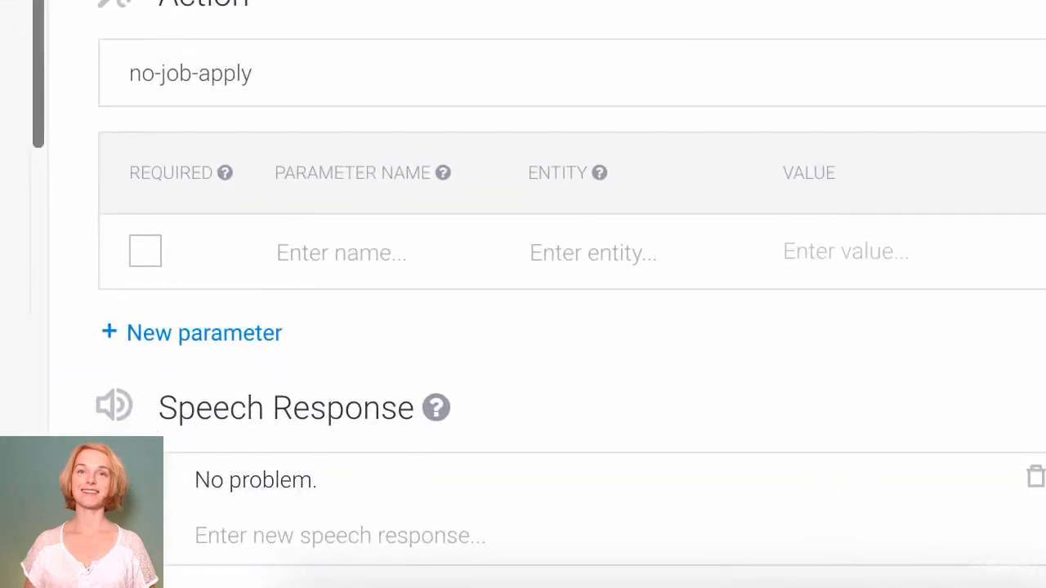
pyautogui.write(' Talk to me a')
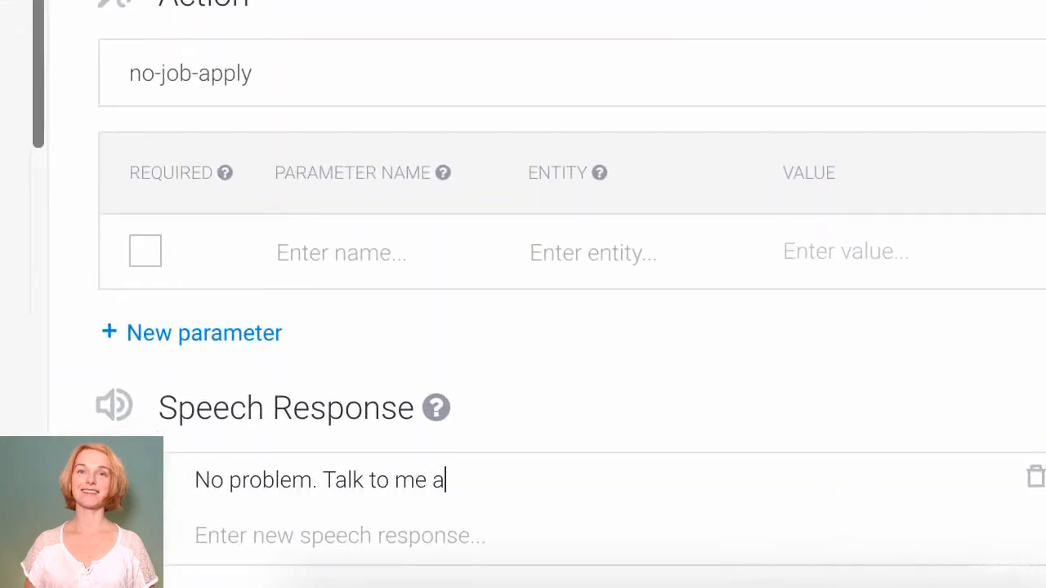
pyautogui.write('gain an')
pyautogui.write('d ')
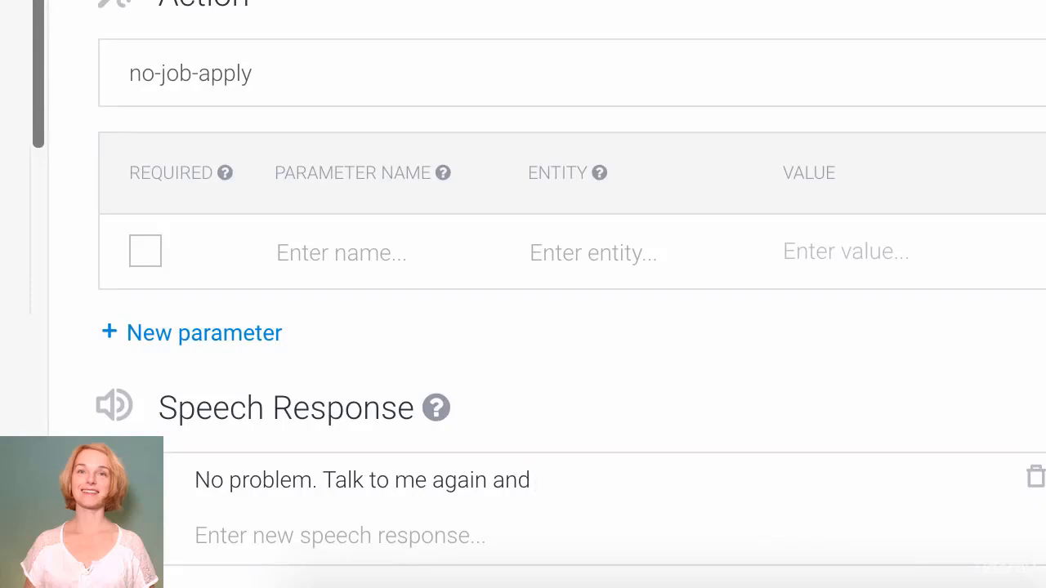
pyautogui.write('if we have some more job openings I')
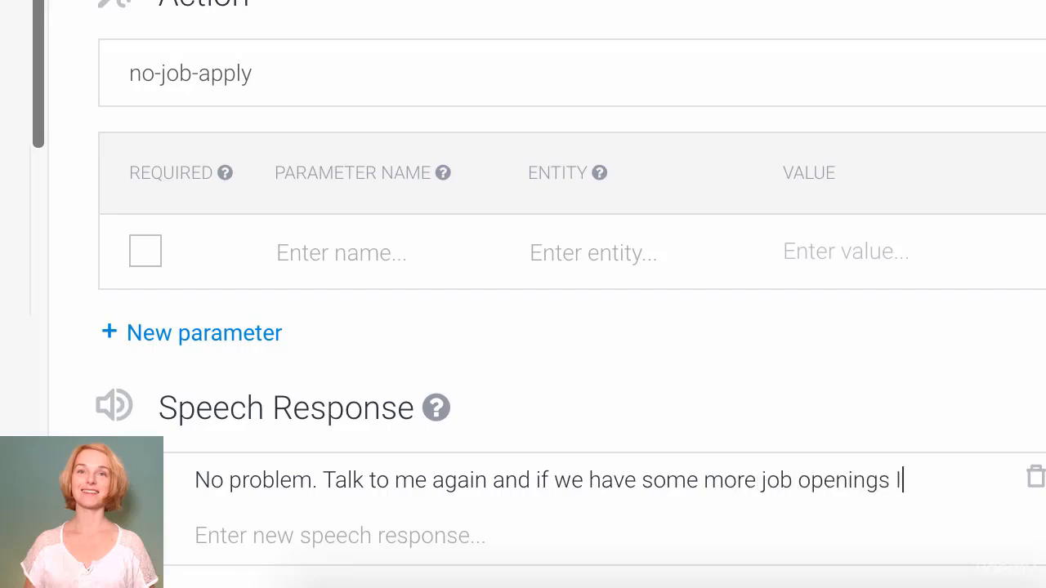
pyautogui.press('BackSpace')
pyautogui.write("I'll let you know.")
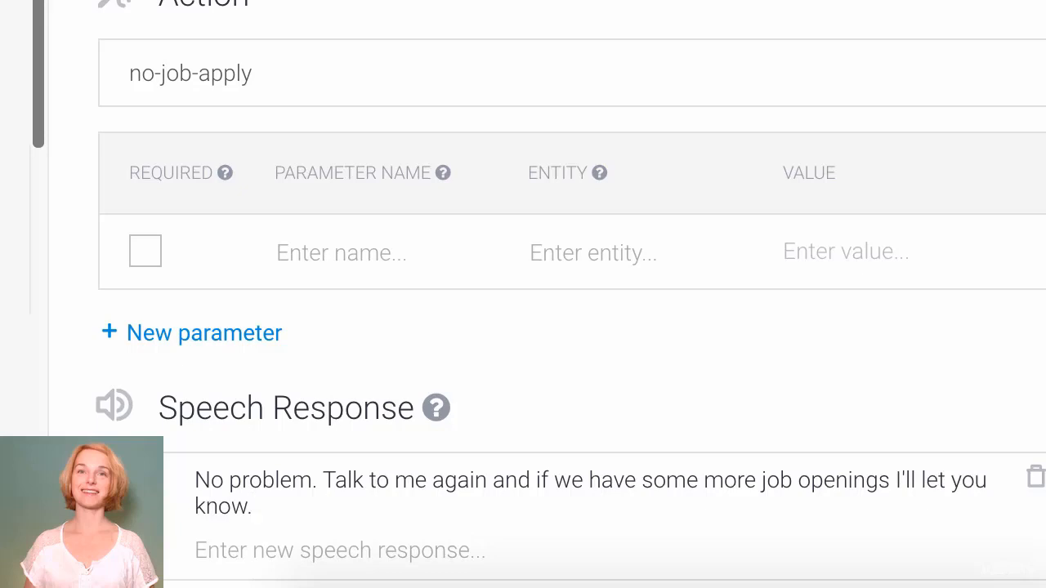
pyautogui.press('Return')
pyautogui.write('Ok')
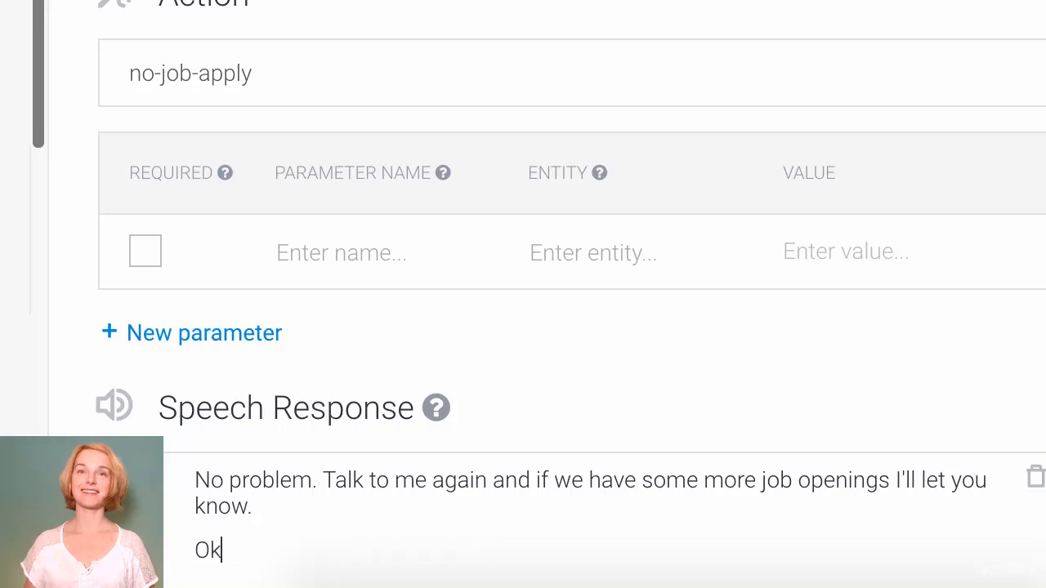
pyautogui.write('. We can talk')
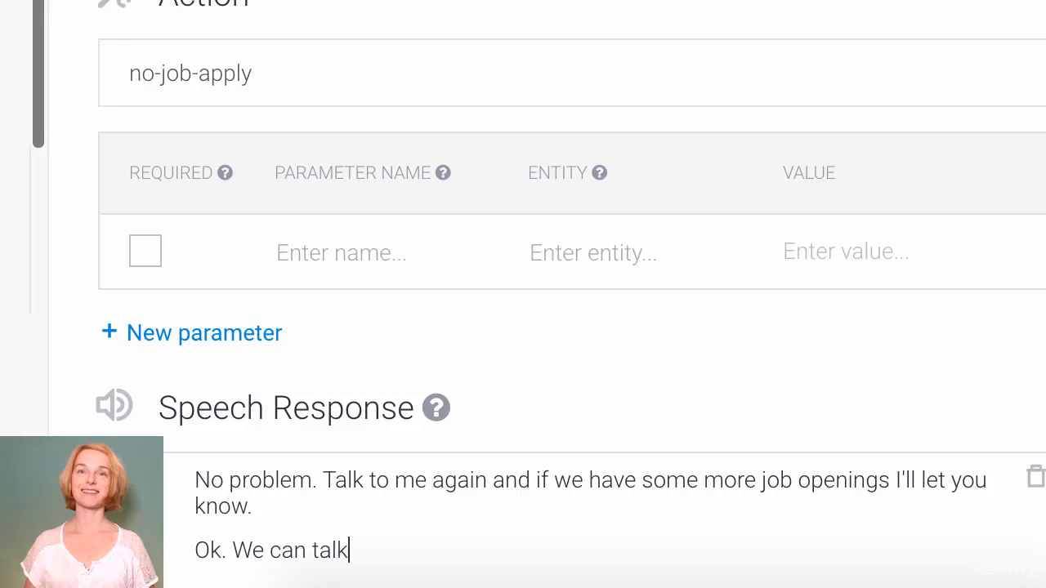
pyautogui.write(' another time.')
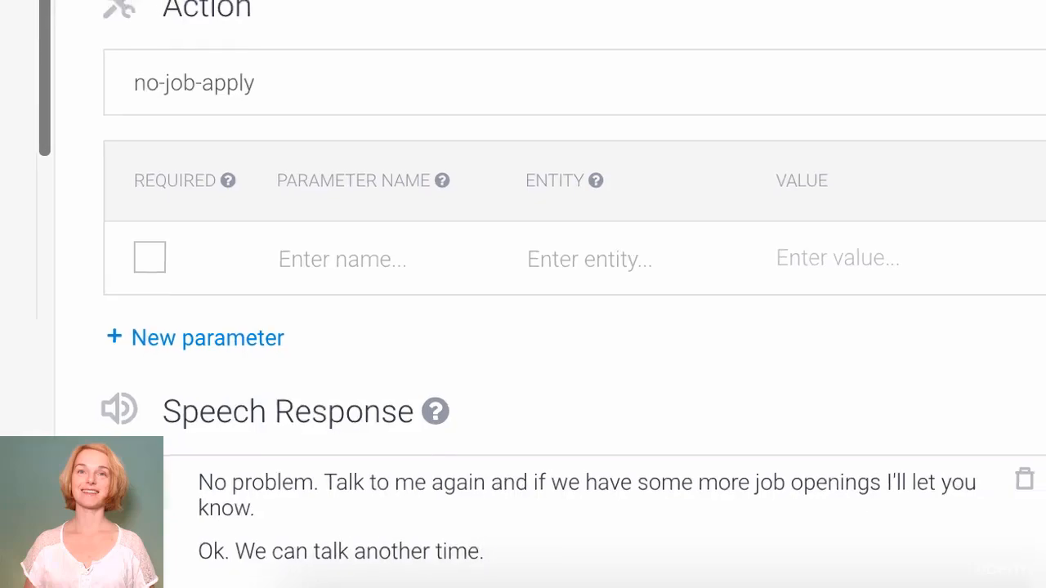
pyautogui.press('Return')
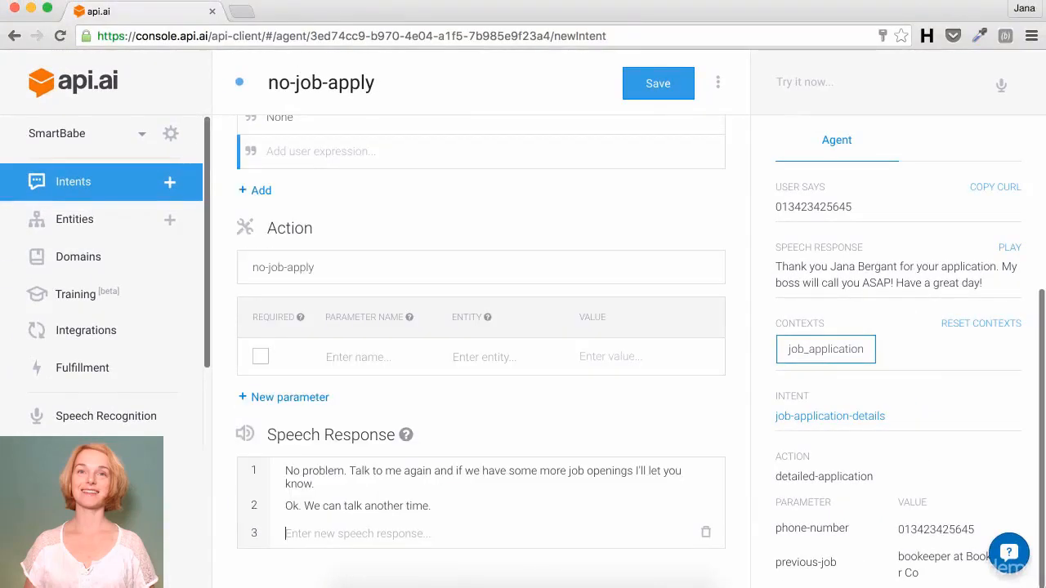
# Step: Save no-job-apply and test it with 'Give me job openings' then 'not interested'
pyautogui.click(644, 82)
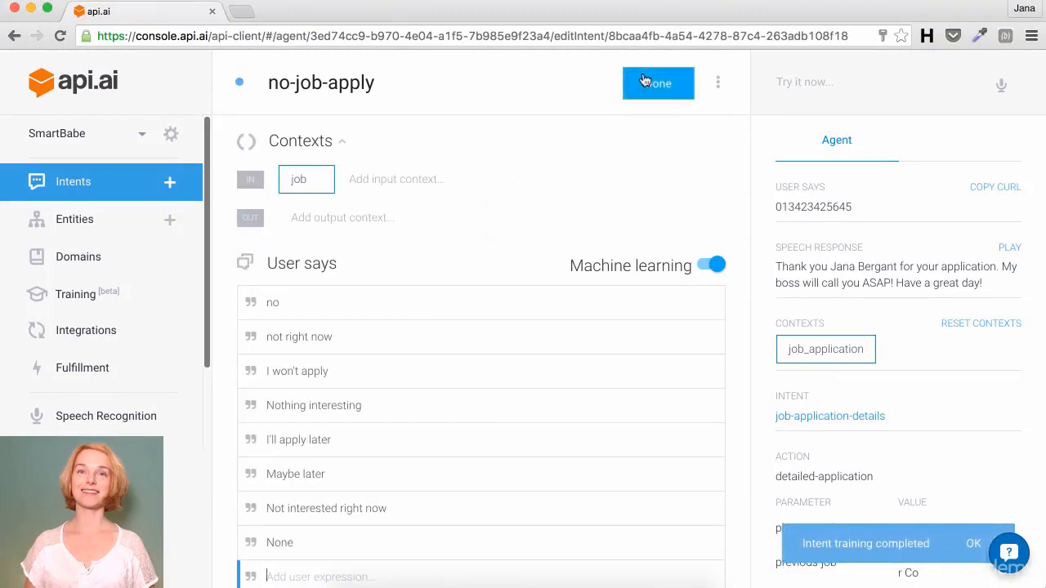
pyautogui.click(805, 82)
pyautogui.write('Give ')
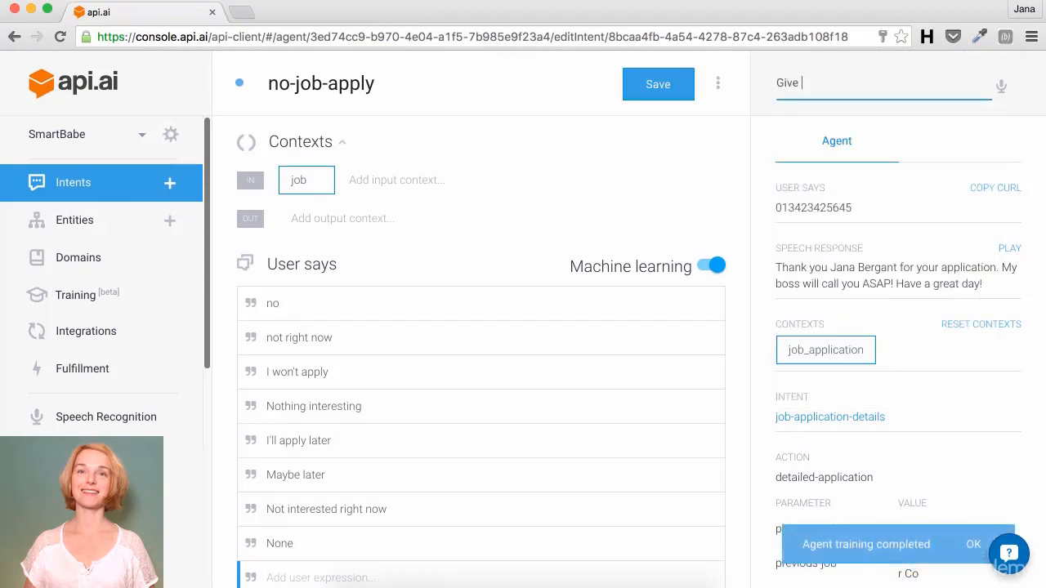
pyautogui.write('me job openings')
pyautogui.press('Return')
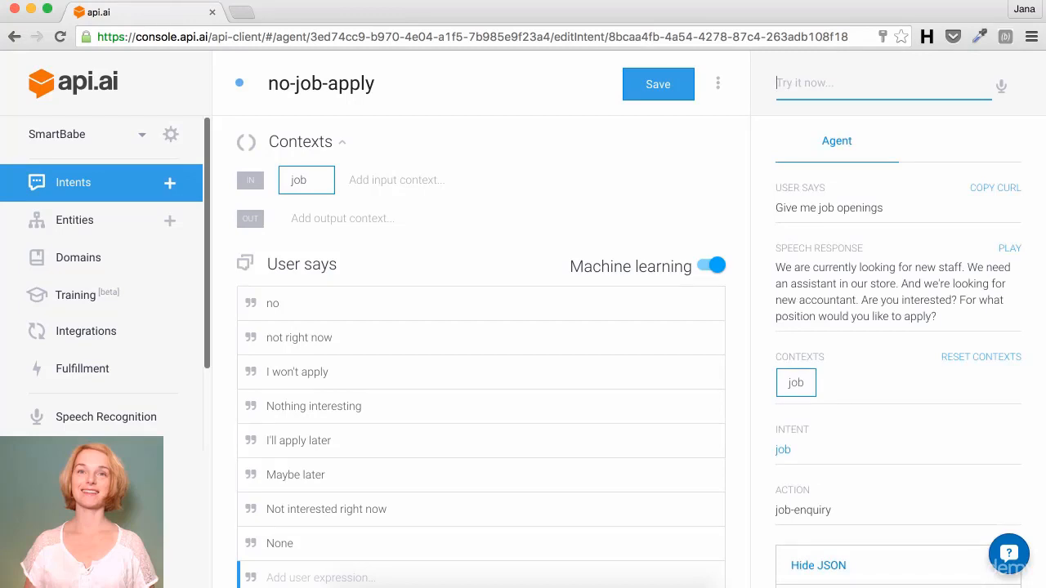
pyautogui.write('not interested')
pyautogui.press('Return')
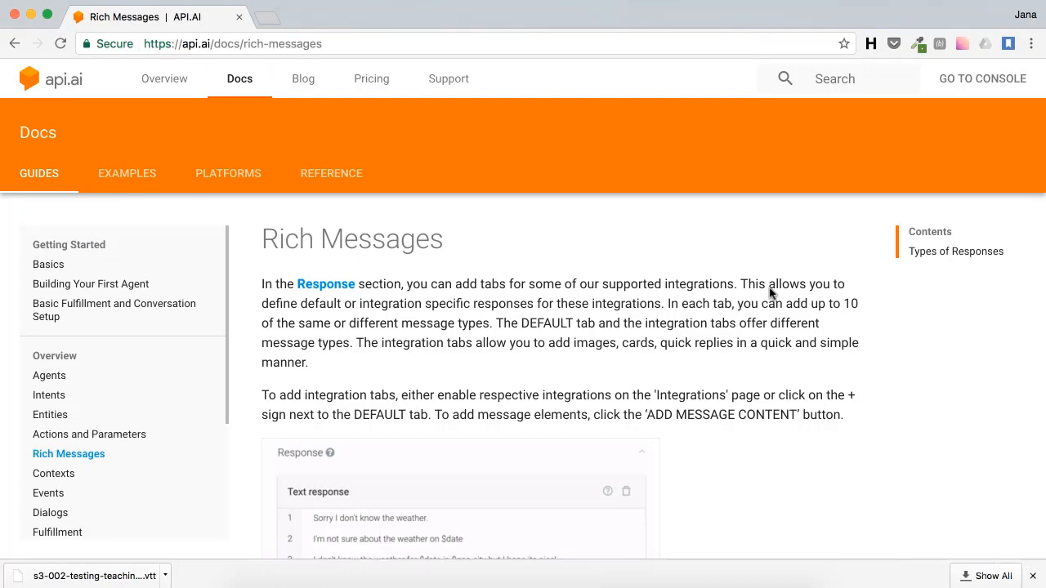
# Step: Scroll down the Rich Messages guide to the Types of Responses table
pyautogui.scroll(-5, 769, 293)
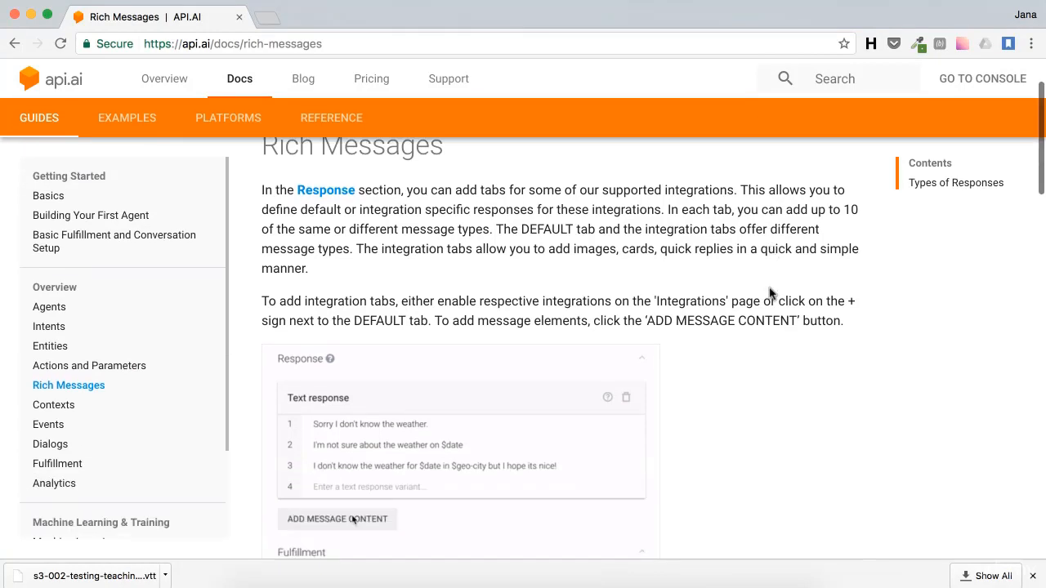
pyautogui.scroll(-5, 769, 293)
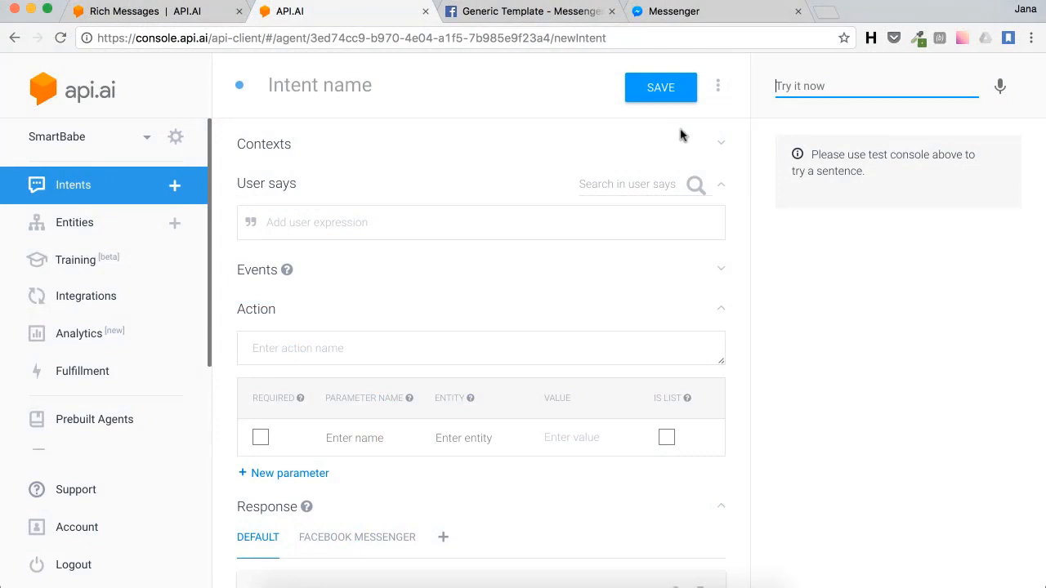
# Step: Name the intent 'surprise me' and add 'surprise me' as its user expression
pyautogui.click(444, 91)
pyautogui.write('s')
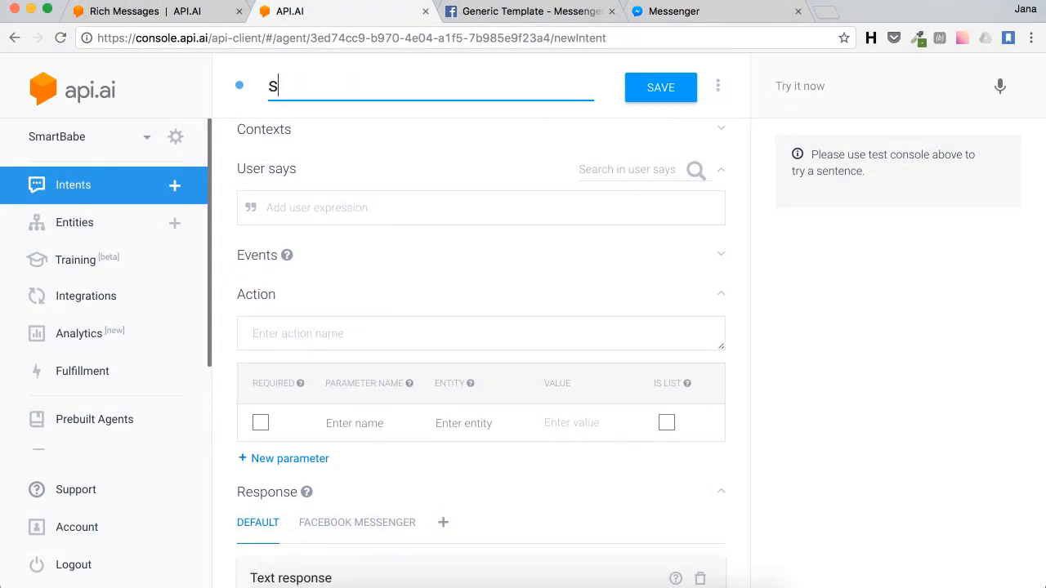
pyautogui.write('urprise me')
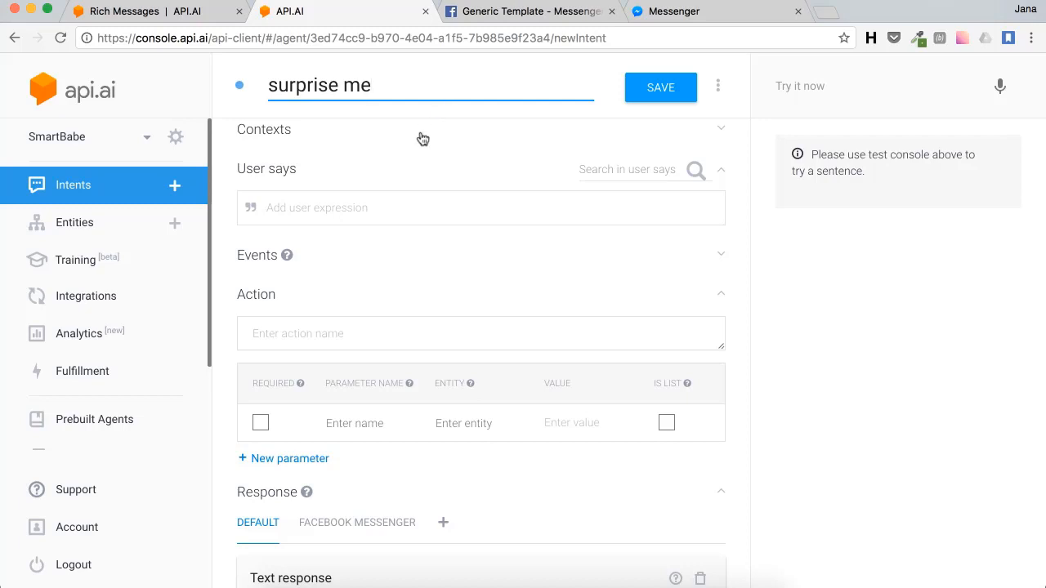
pyautogui.click(339, 207)
pyautogui.write('surprise me')
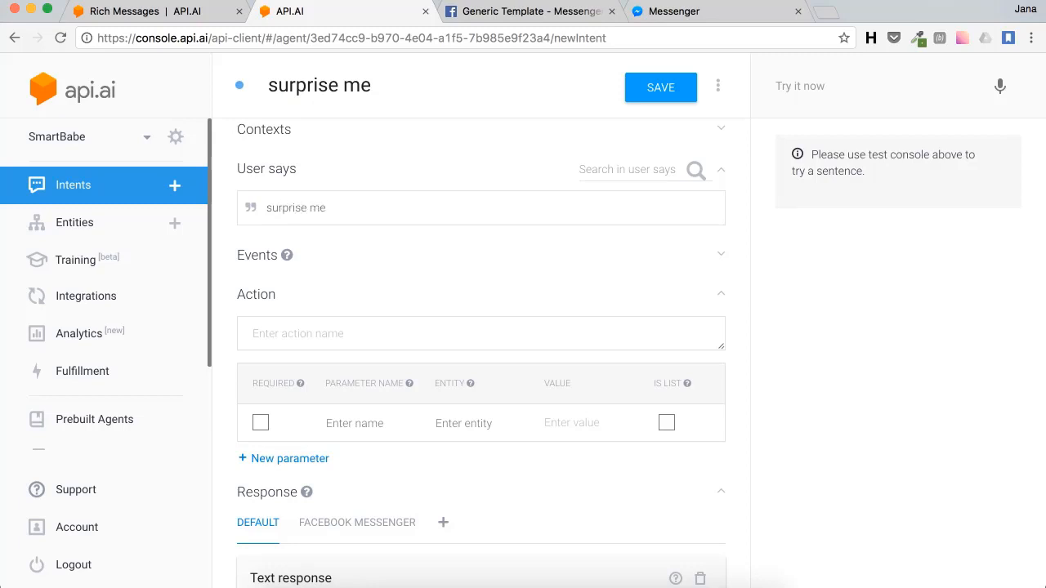
pyautogui.click(315, 327)
pyautogui.scroll(-3, 315, 328)
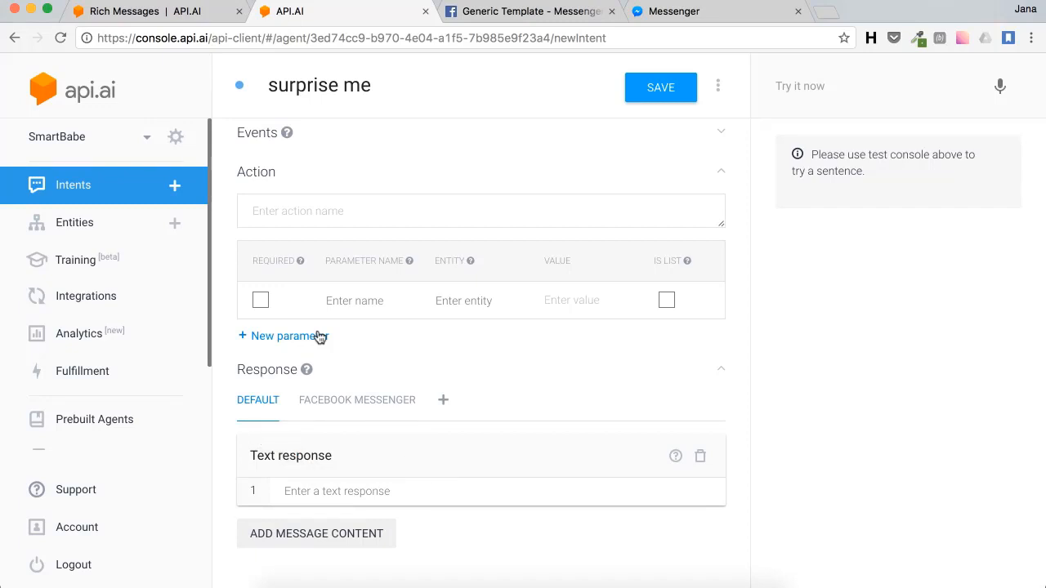
# Step: Add a Facebook Messenger text response reading 'Here you go' to the surprise me intent
pyautogui.click(300, 532)
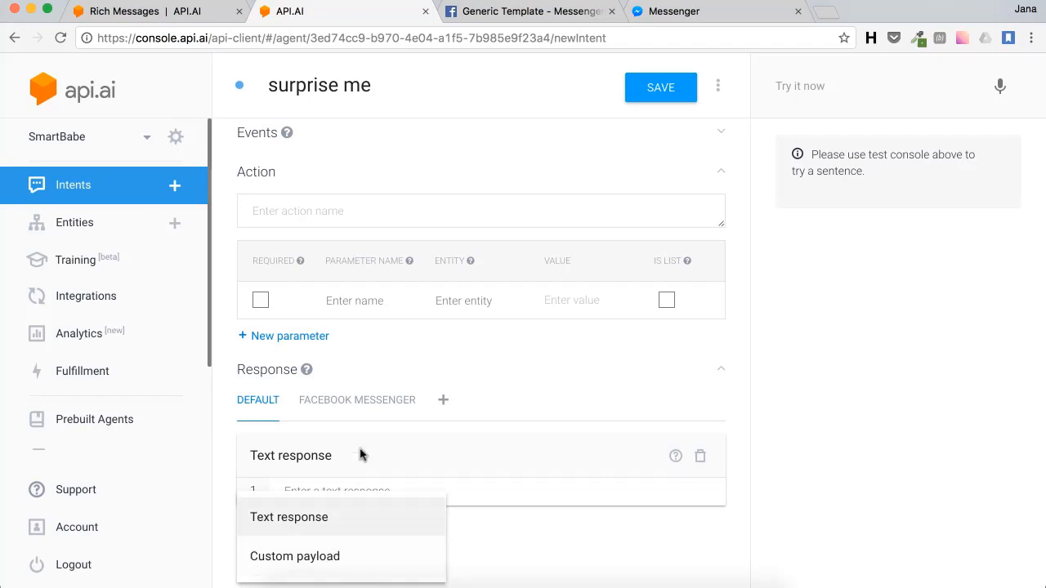
pyautogui.click(365, 404)
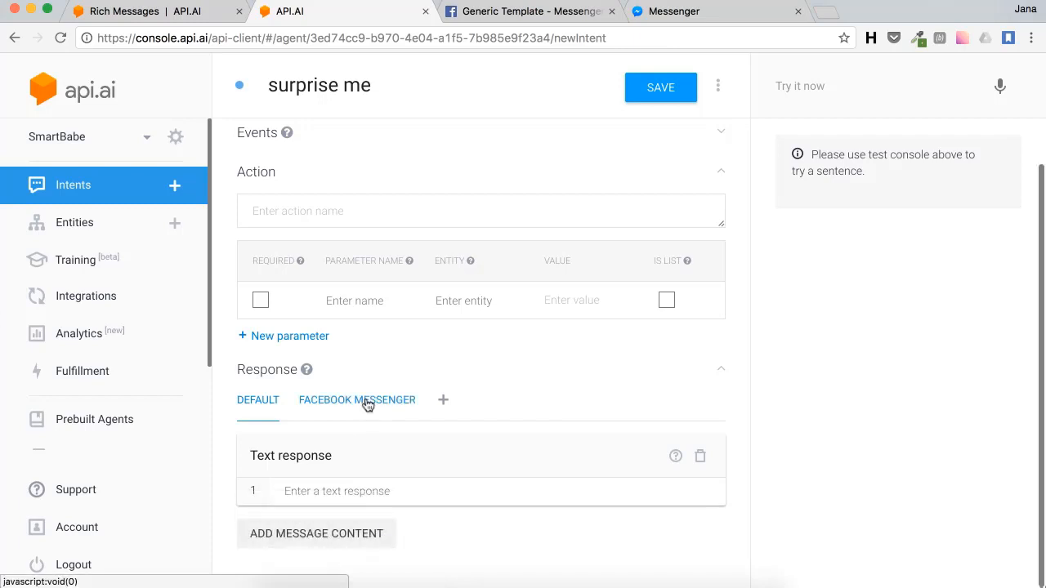
pyautogui.click(367, 405)
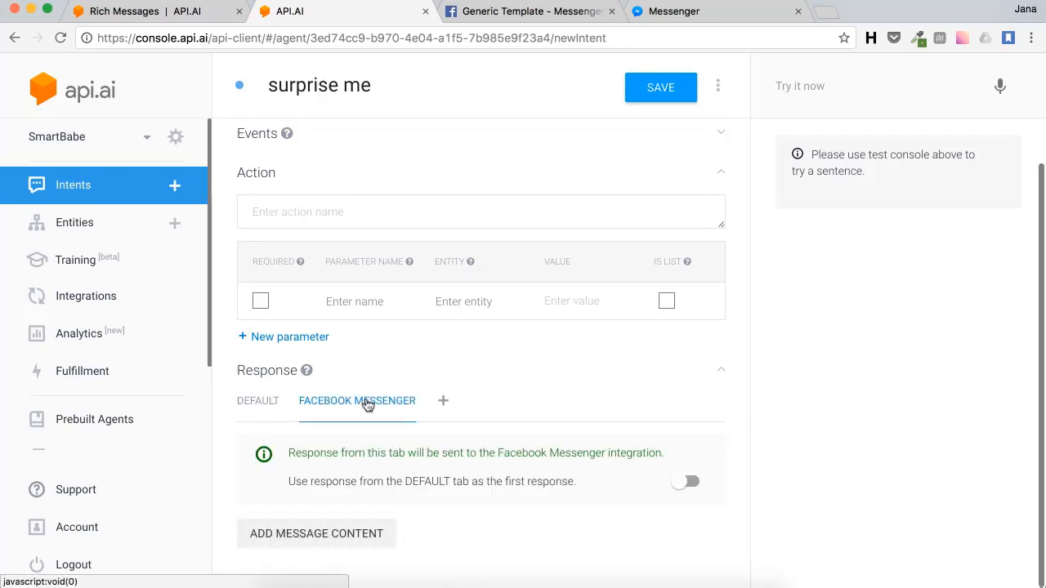
pyautogui.click(327, 531)
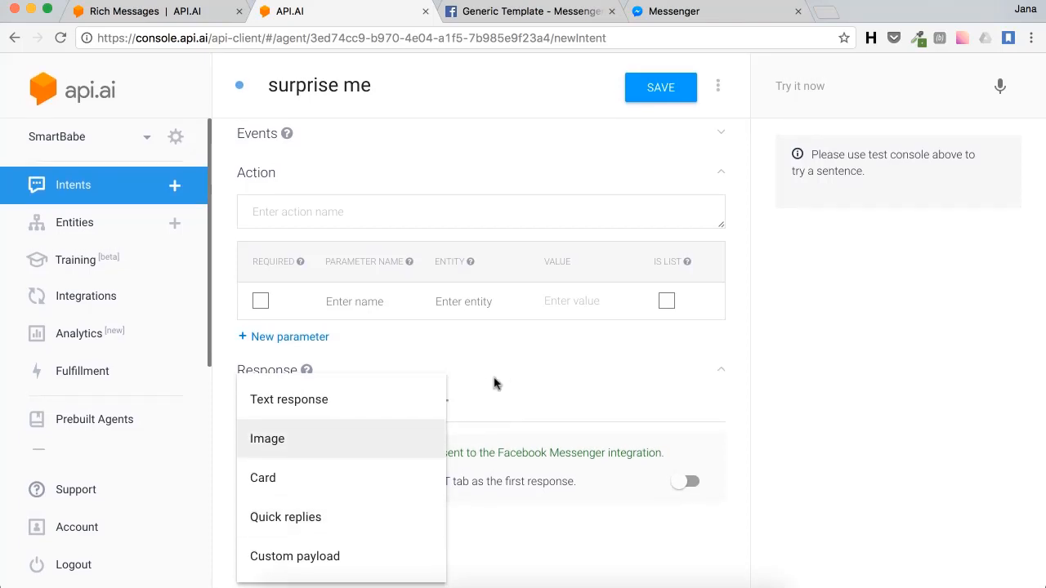
pyautogui.click(463, 391)
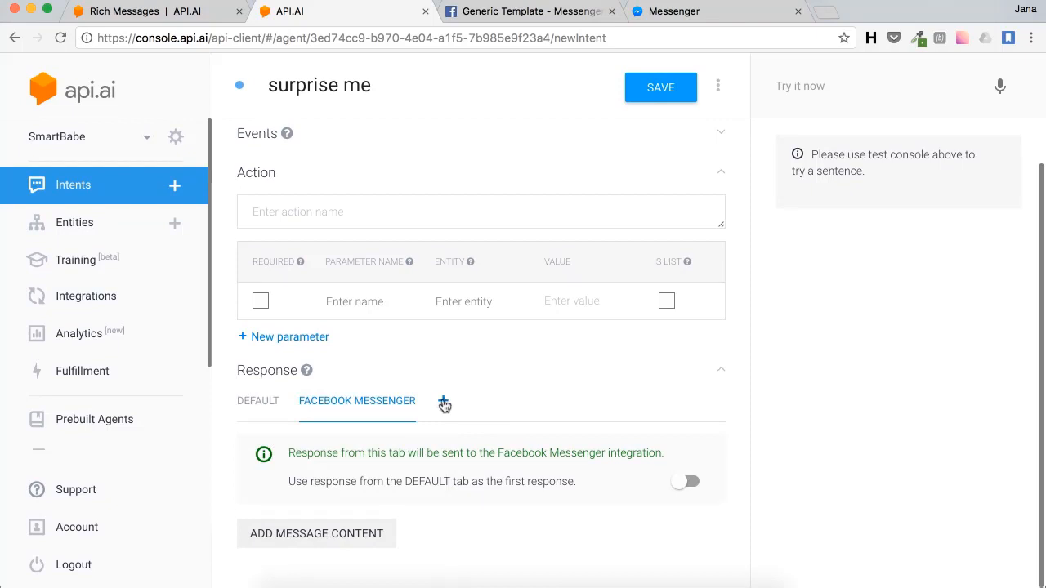
pyautogui.click(443, 400)
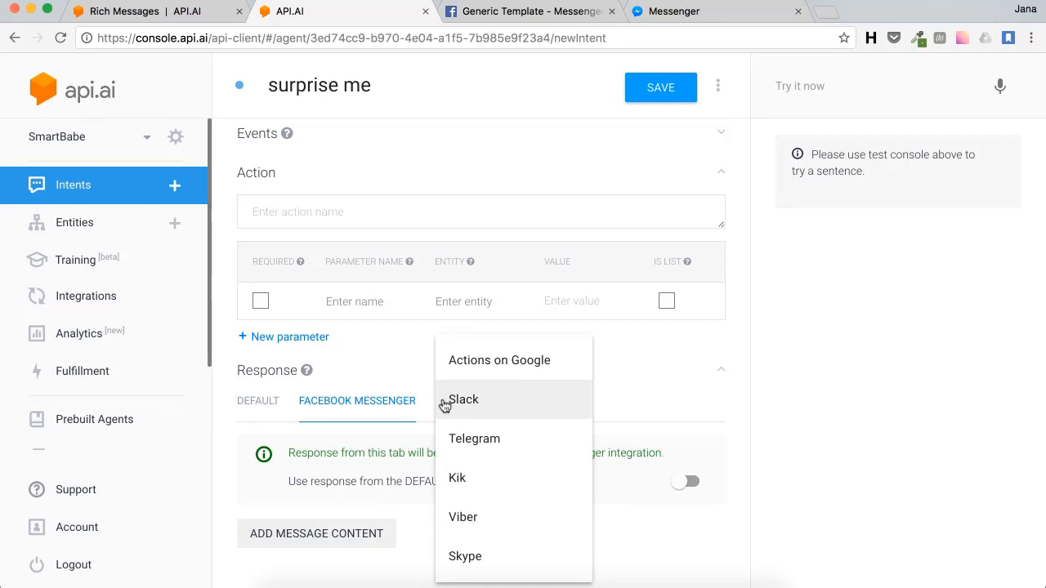
pyautogui.click(319, 533)
pyautogui.click(320, 533)
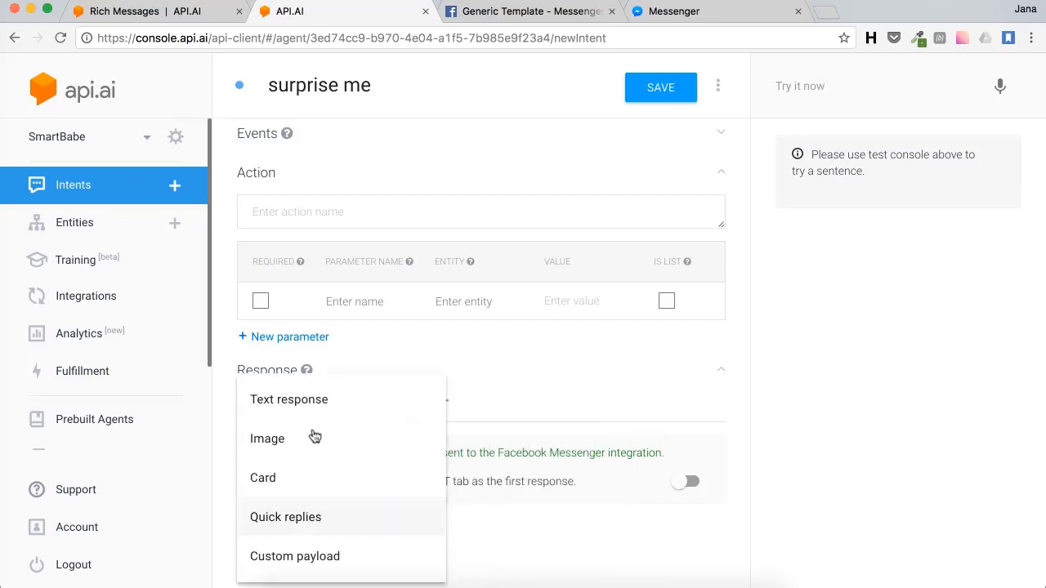
pyautogui.click(310, 405)
pyautogui.scroll(-2, 368, 418)
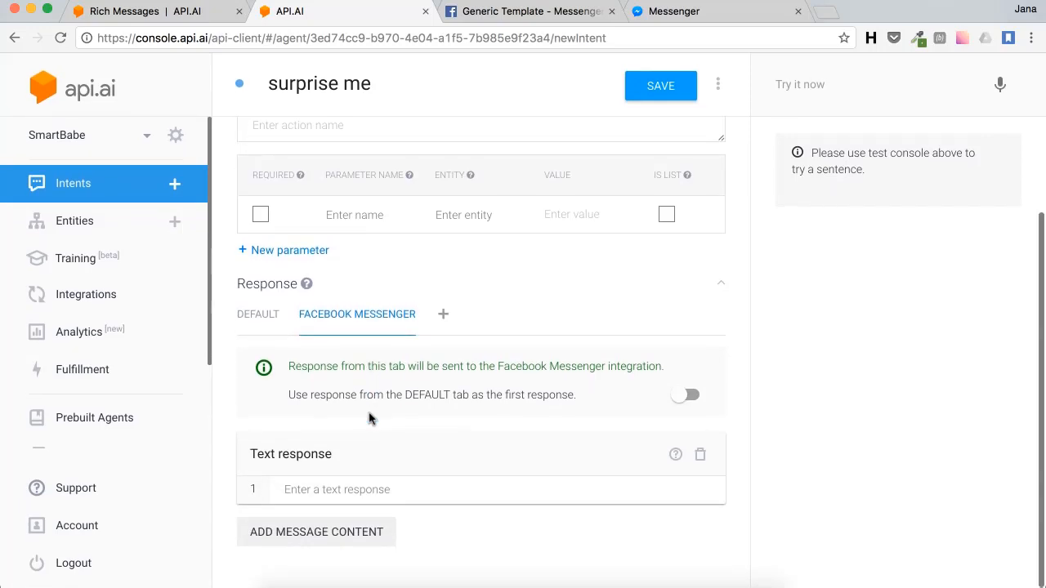
pyautogui.click(362, 491)
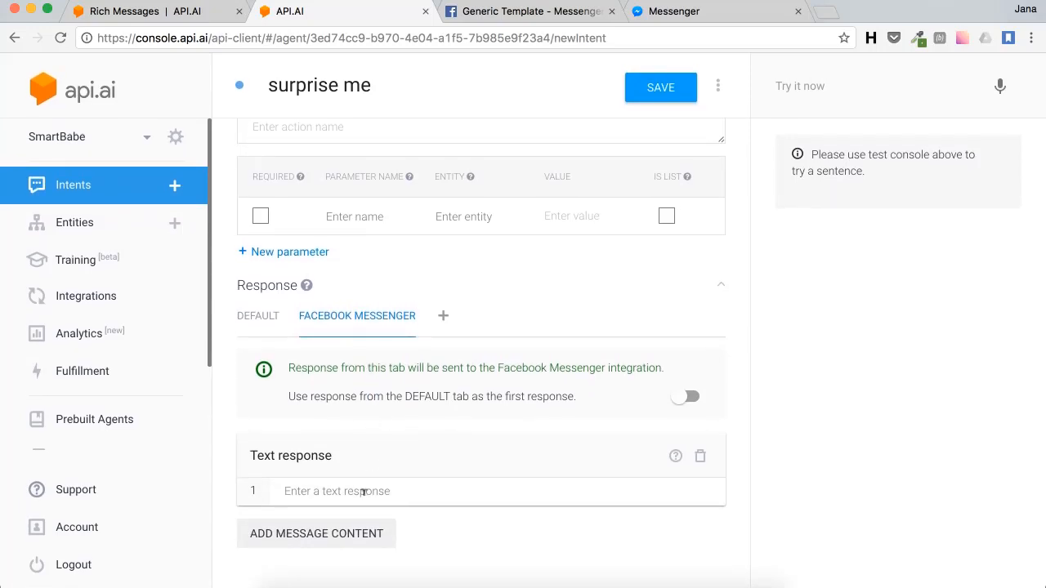
pyautogui.write('Here you')
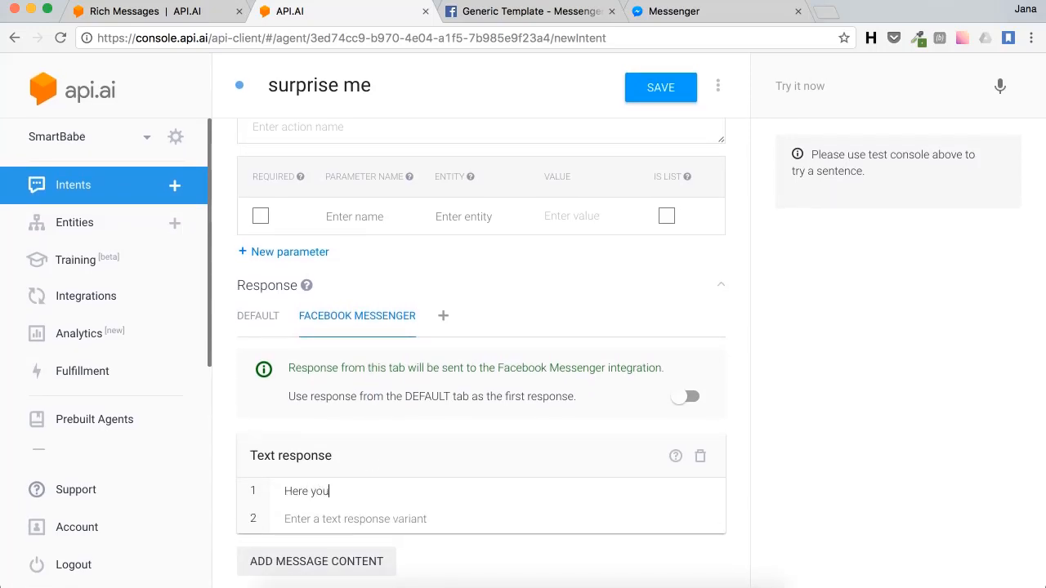
pyautogui.write(' go')
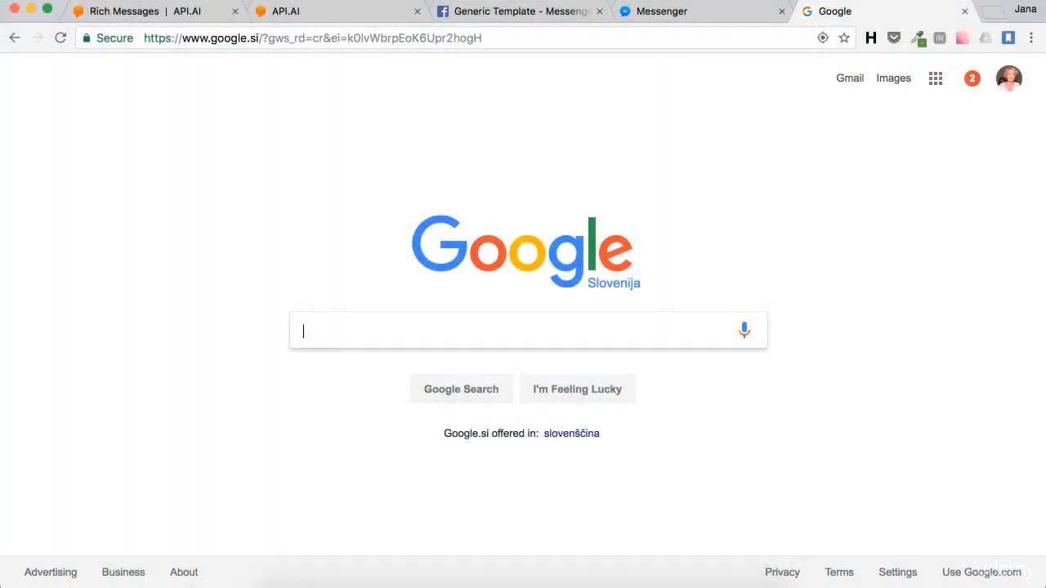
# Step: Search Google Images for red roses and copy a rose picture's image address
pyautogui.write('flowers')
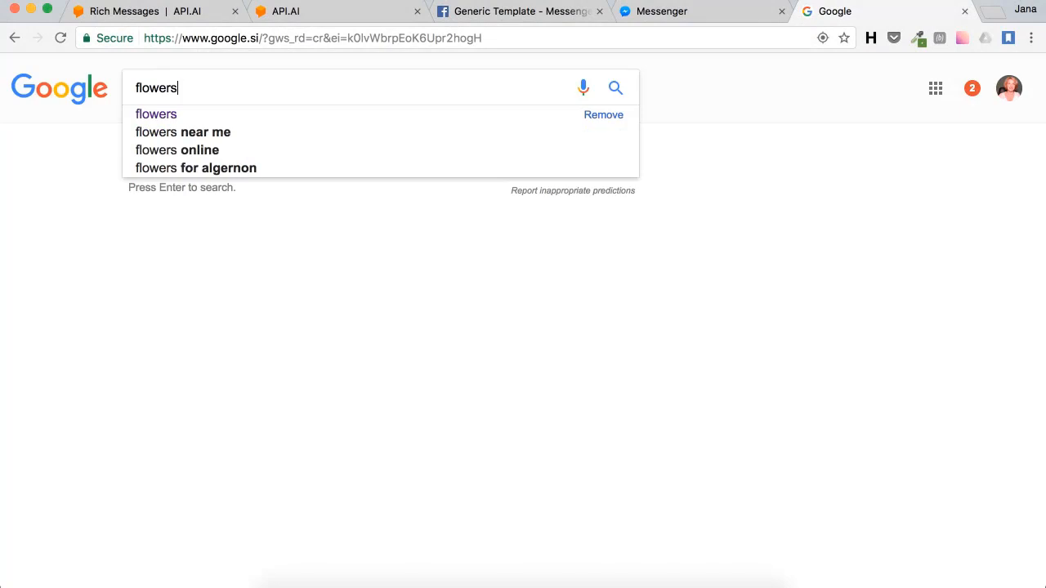
pyautogui.press('Return')
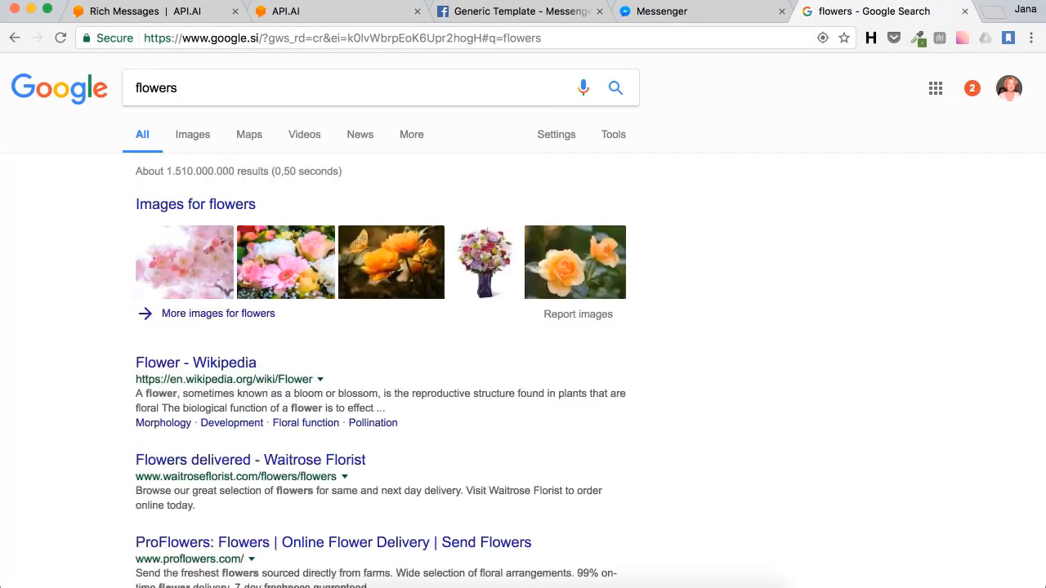
pyautogui.click(192, 137)
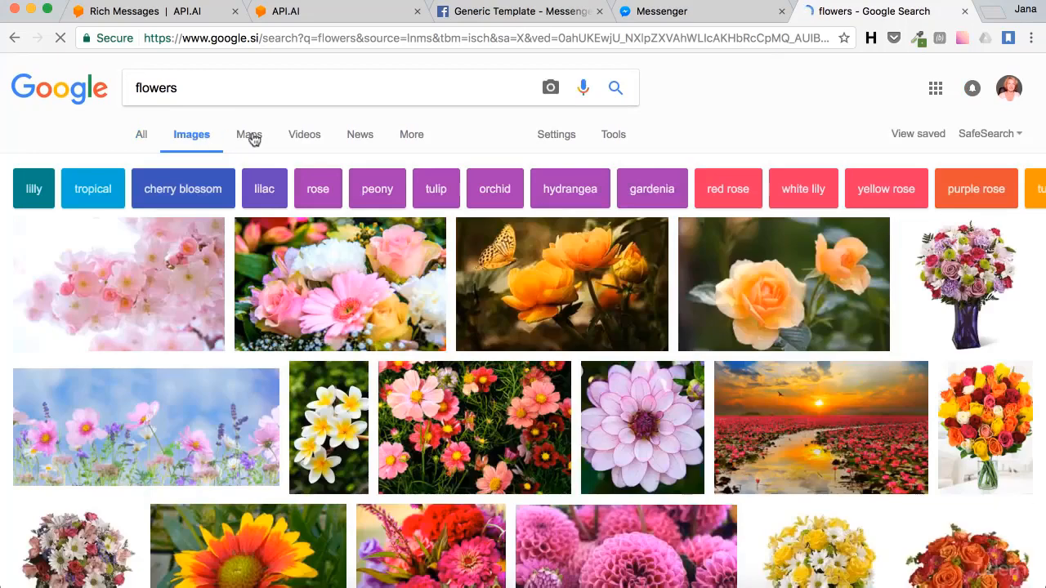
pyautogui.click(723, 192)
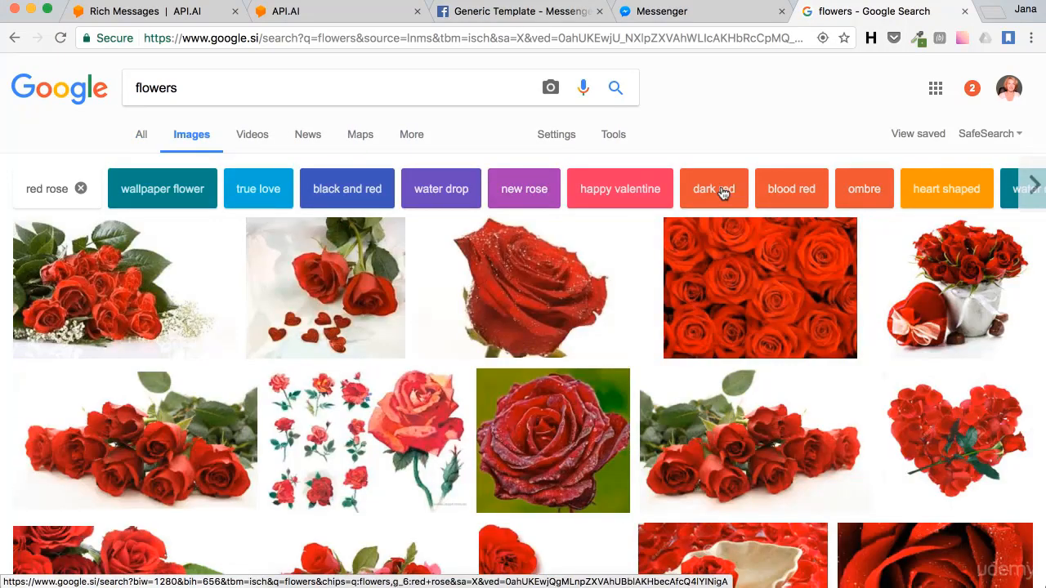
pyautogui.click(754, 281)
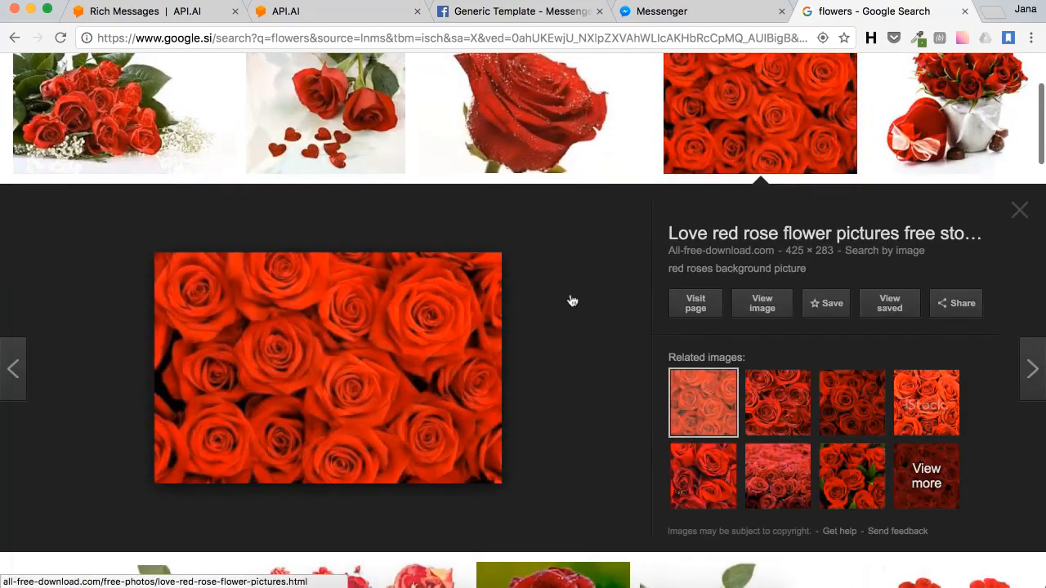
pyautogui.rightClick(381, 309)
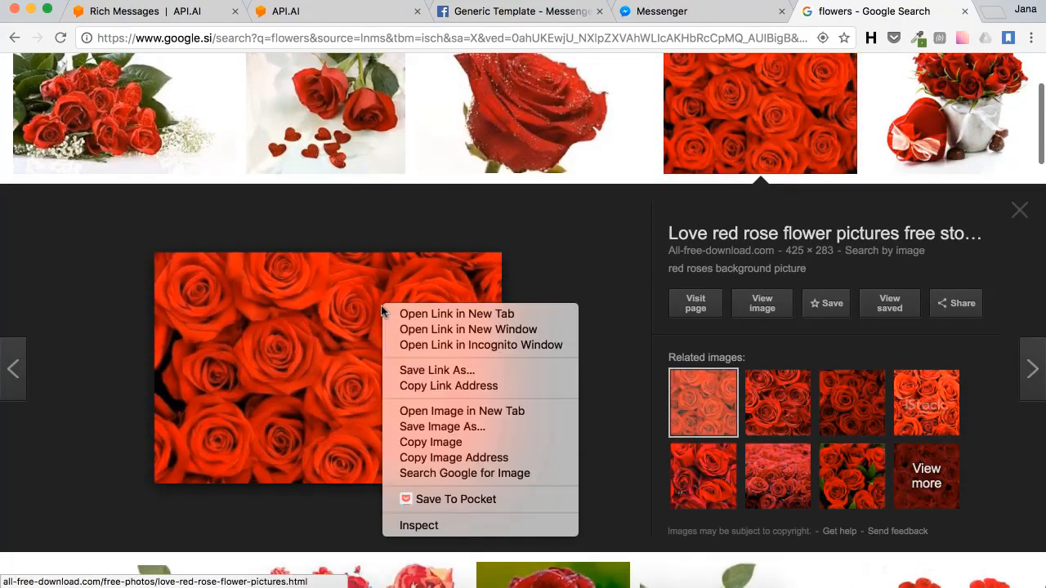
pyautogui.click(446, 457)
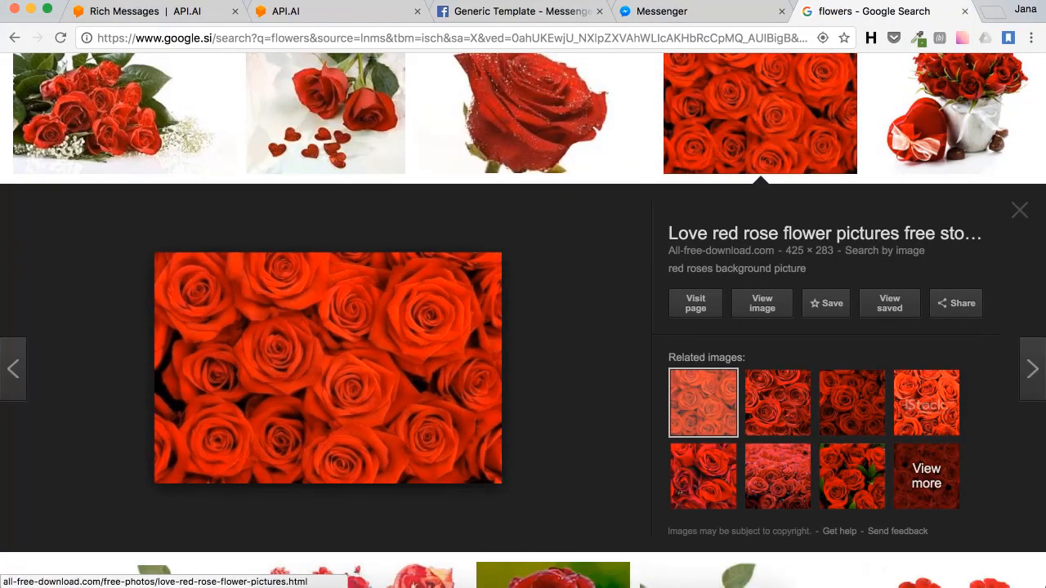
pyautogui.click(317, 13)
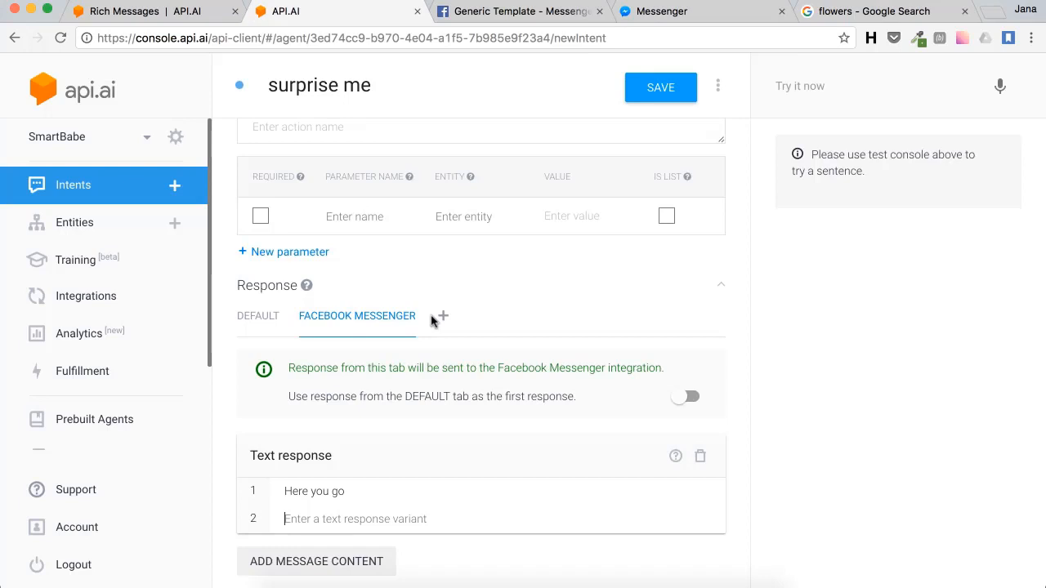
# Step: Add an image block to the Messenger response with the pasted red-roses image URL
pyautogui.scroll(-1, 313, 562)
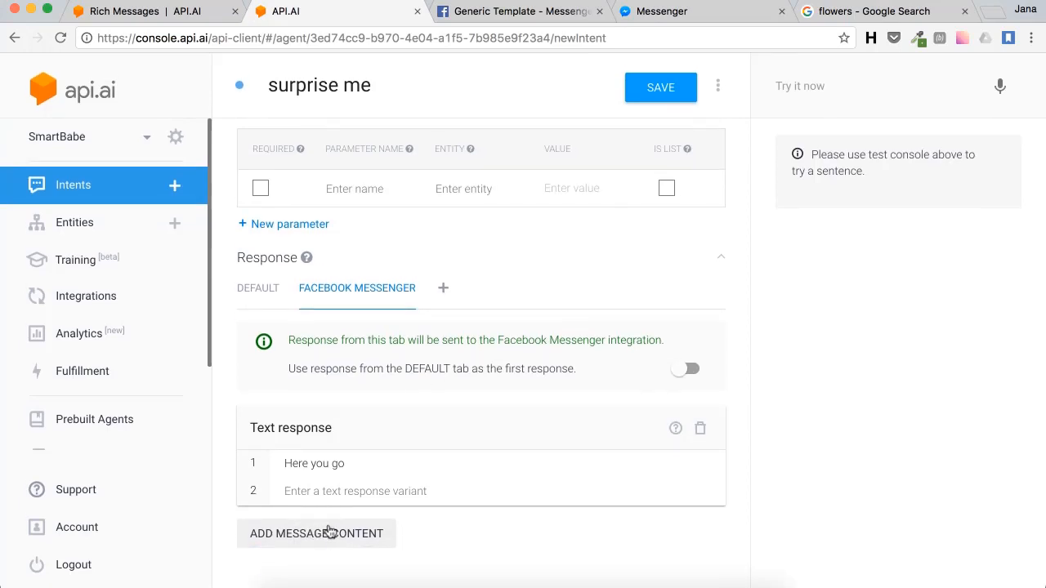
pyautogui.click(329, 532)
pyautogui.click(309, 441)
pyautogui.scroll(-3, 344, 433)
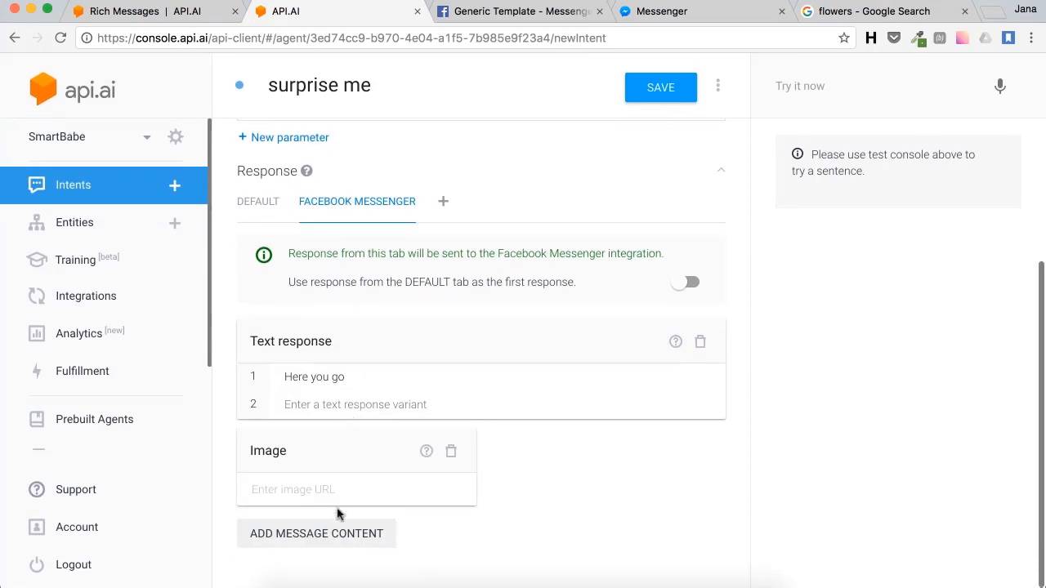
pyautogui.click(330, 482)
pyautogui.press('super+v')
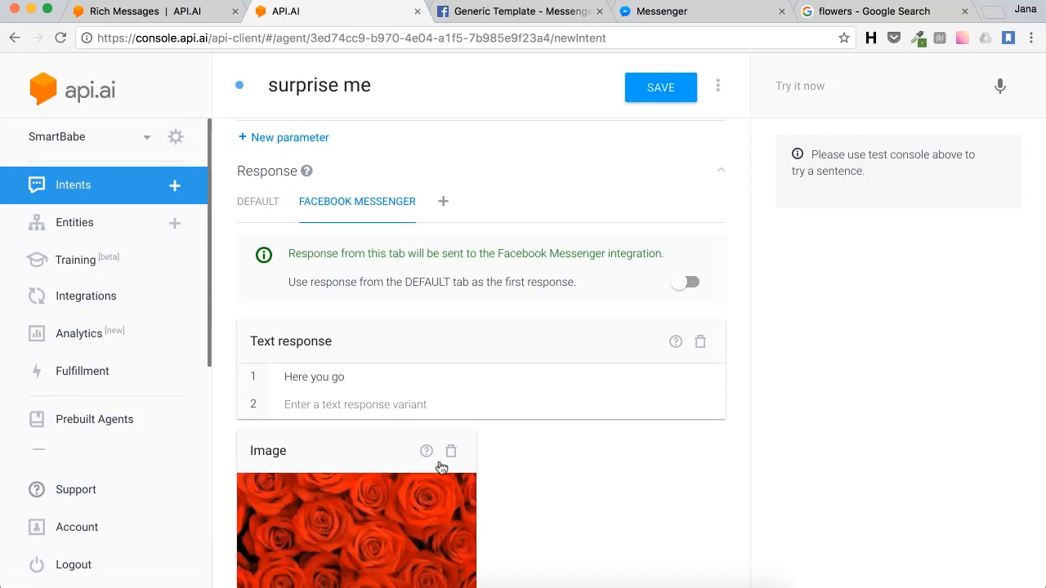
# Step: Save the surprise me intent with its new image response
pyautogui.scroll(-3, 473, 433)
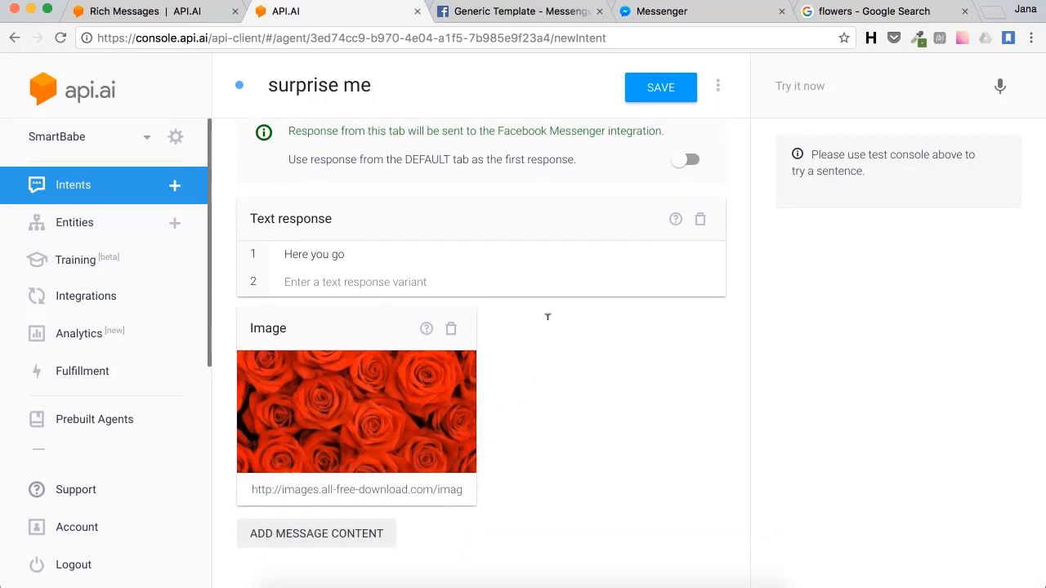
pyautogui.click(659, 93)
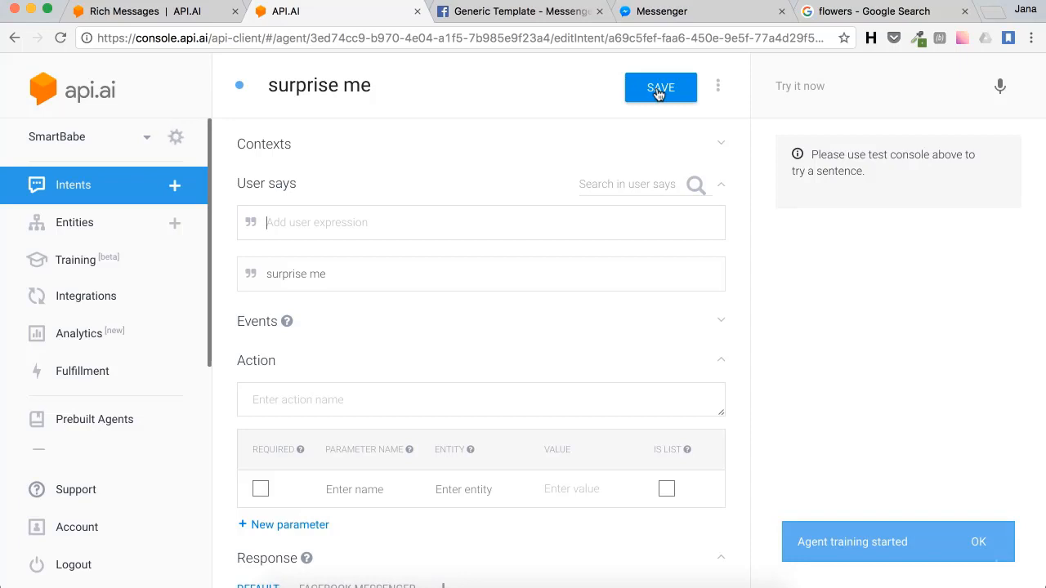
pyautogui.scroll(-2, 658, 94)
# Step: Send 'surprise me' to the SmartBabe bot in Messenger, then return to the API.AI intent
pyautogui.click(662, 10)
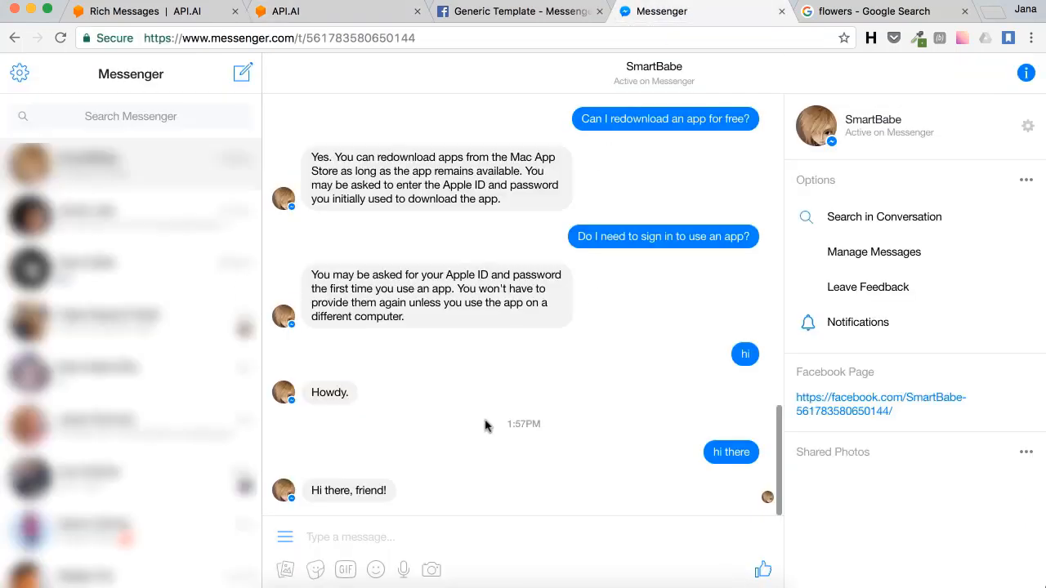
pyautogui.click(400, 529)
pyautogui.write('surpris')
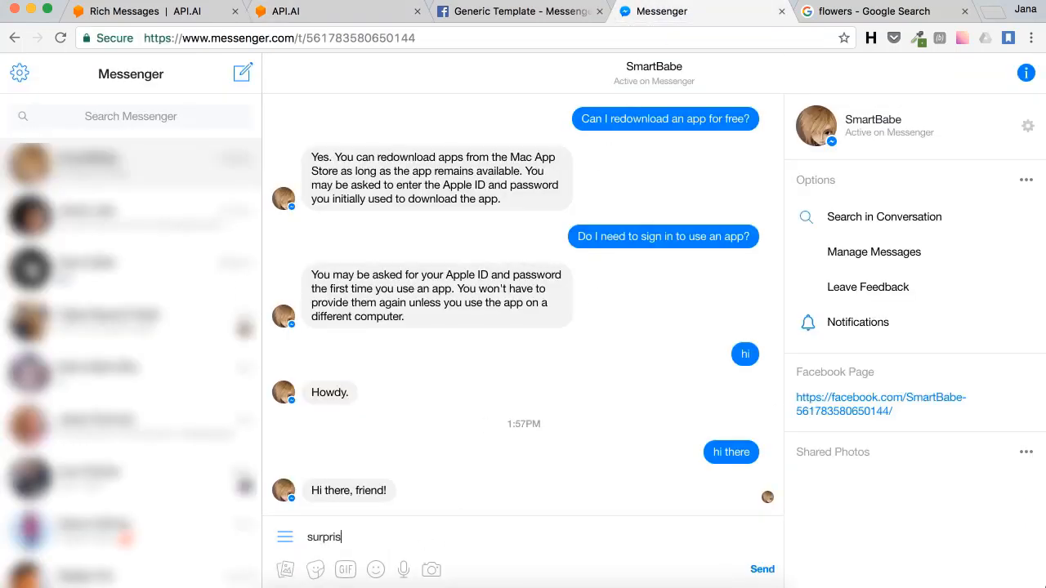
pyautogui.write('e me')
pyautogui.press('Return')
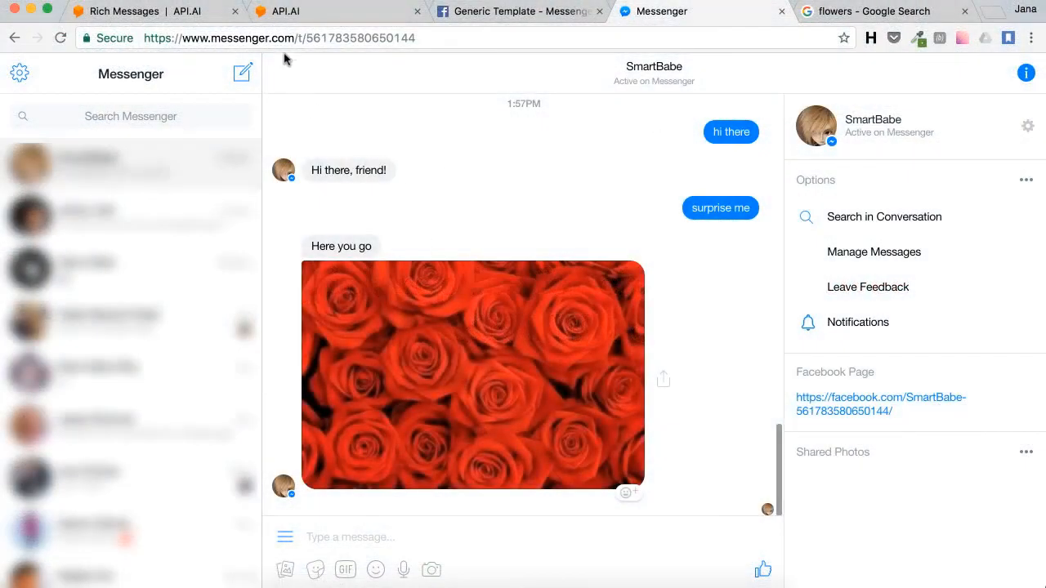
pyautogui.click(286, 11)
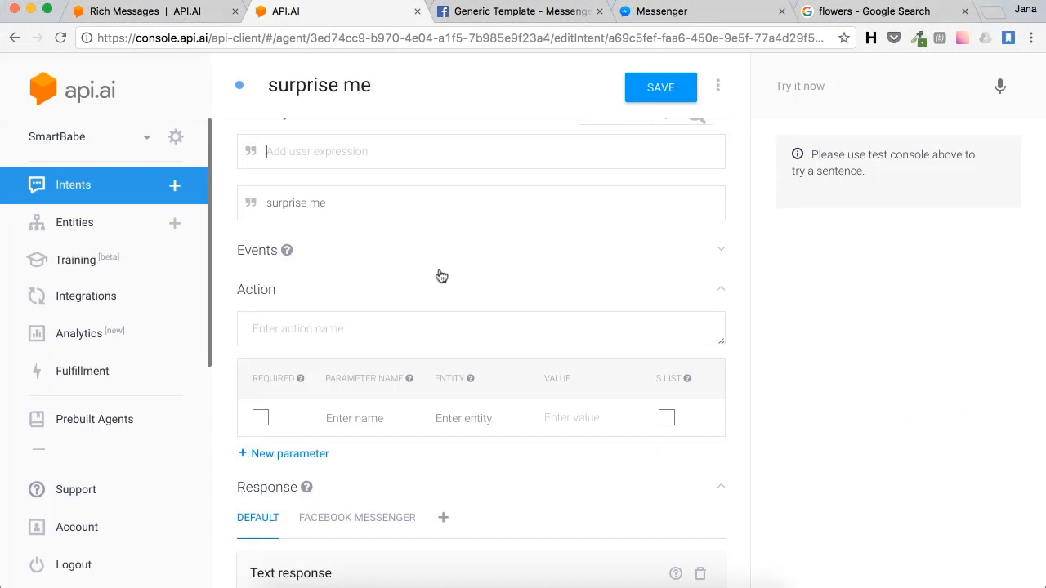
# Step: Add a Quick replies block to the Facebook Messenger response titled 'What do you prefer?'
pyautogui.scroll(-3, 439, 327)
pyautogui.click(420, 393)
pyautogui.scroll(-5, 509, 385)
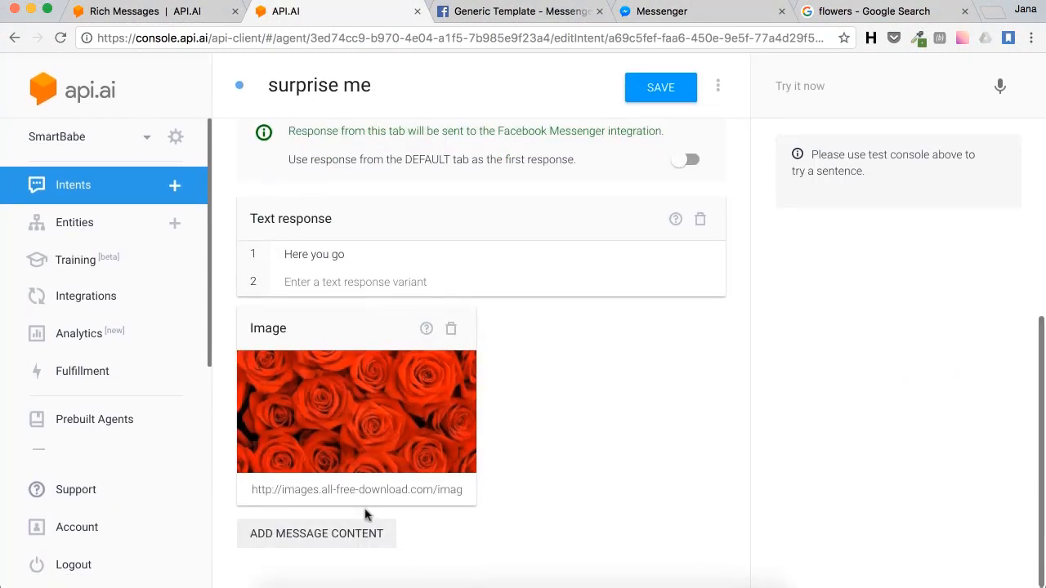
pyautogui.click(343, 537)
pyautogui.click(325, 524)
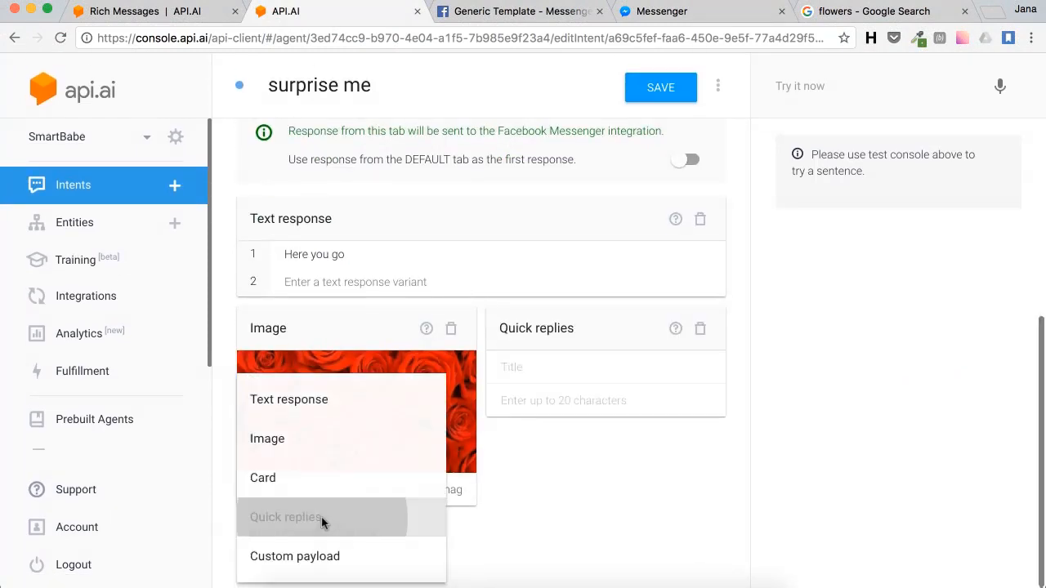
pyautogui.click(584, 362)
pyautogui.write('Wh')
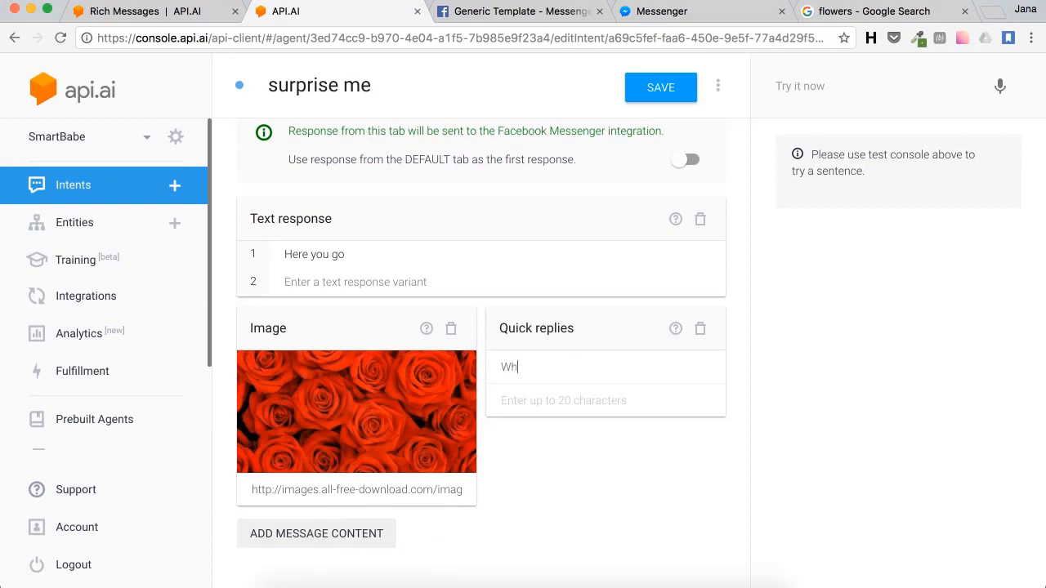
pyautogui.write('at do you prefer?')
# Step: Enter quick replies be happy, be beautiful, be smart and be rich, and save the intent
pyautogui.click(576, 397)
pyautogui.write('be')
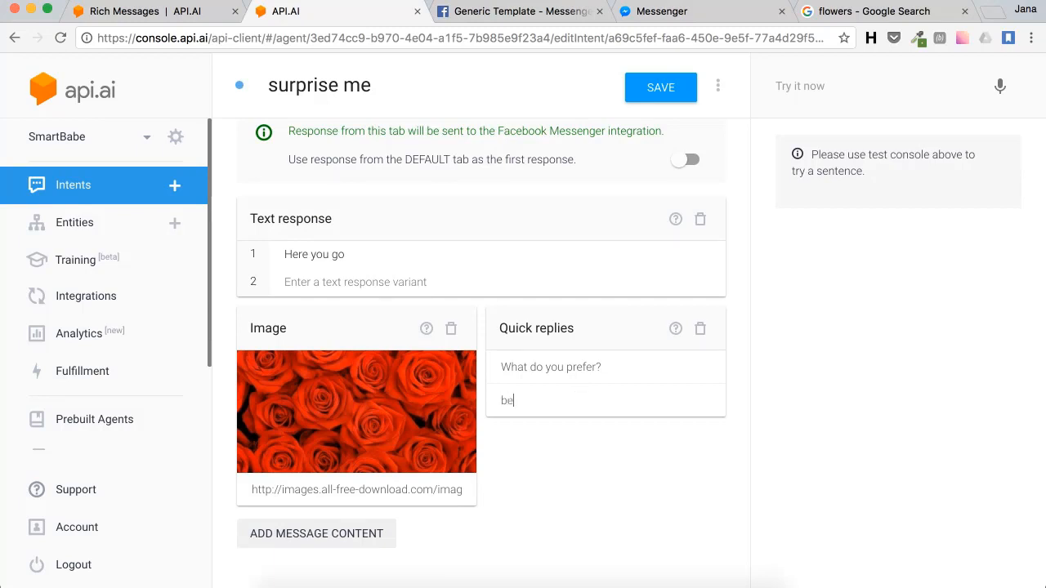
pyautogui.write(' happy')
pyautogui.press('Return')
pyautogui.write('be beau')
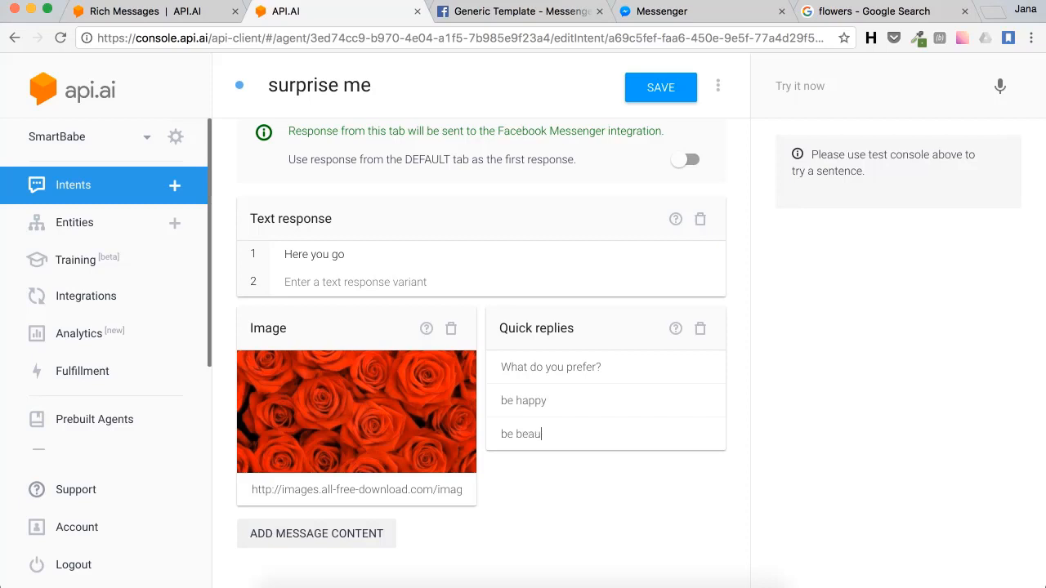
pyautogui.write('tiful')
pyautogui.press('Return')
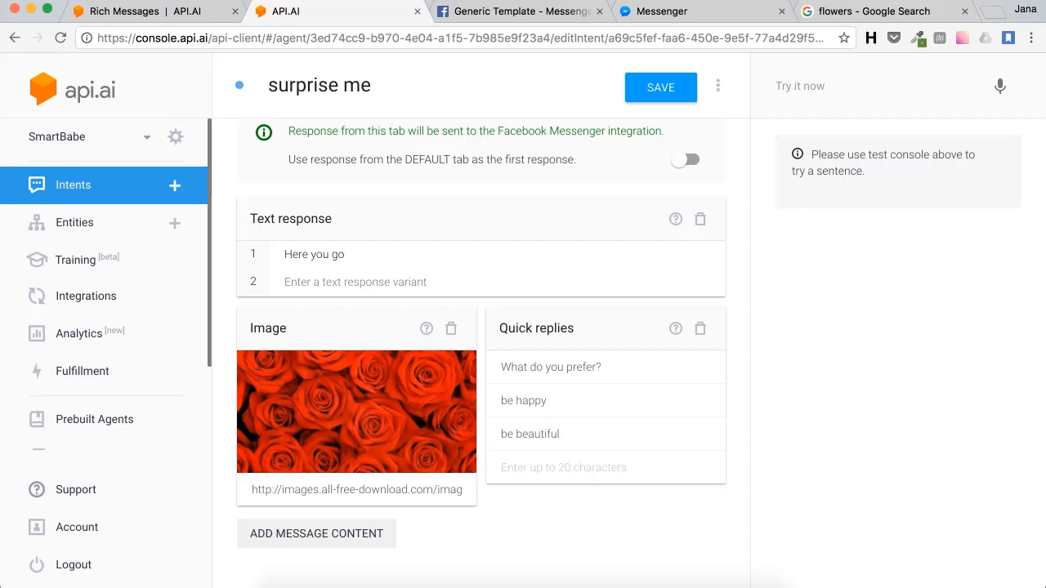
pyautogui.write('be smart')
pyautogui.press('Return')
pyautogui.write('be rich')
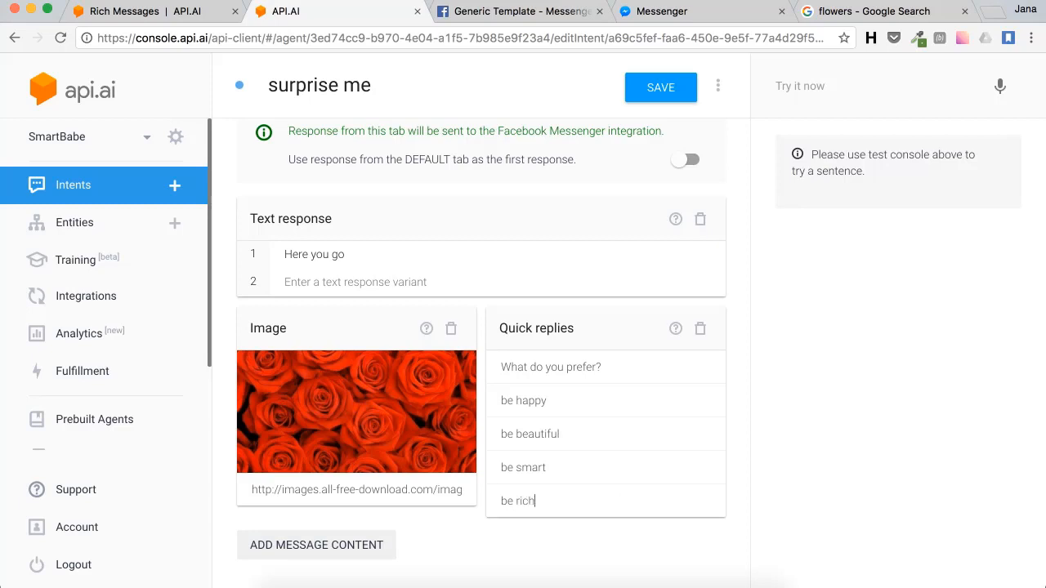
pyautogui.press('Return')
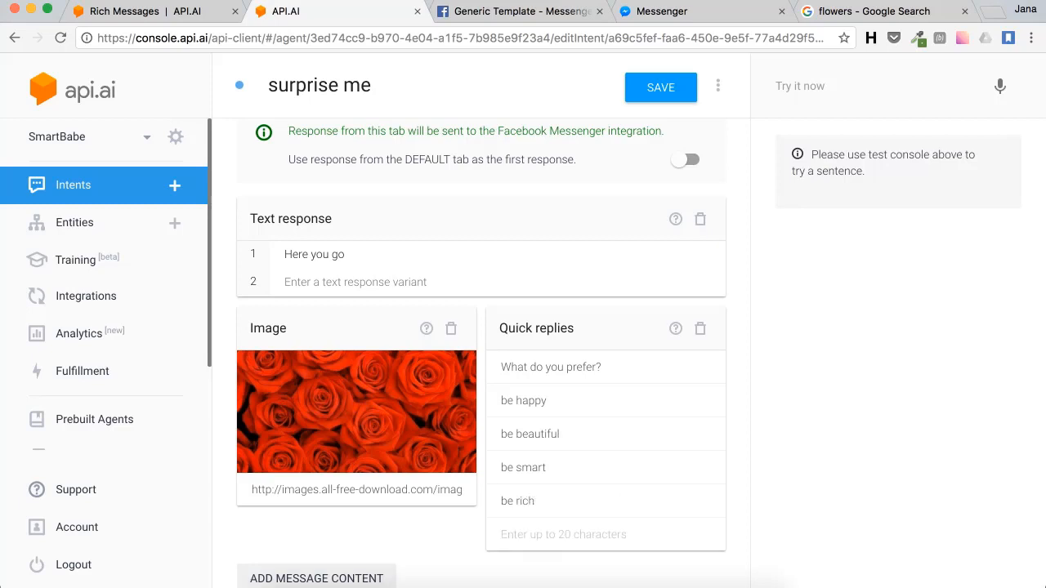
pyautogui.click(679, 88)
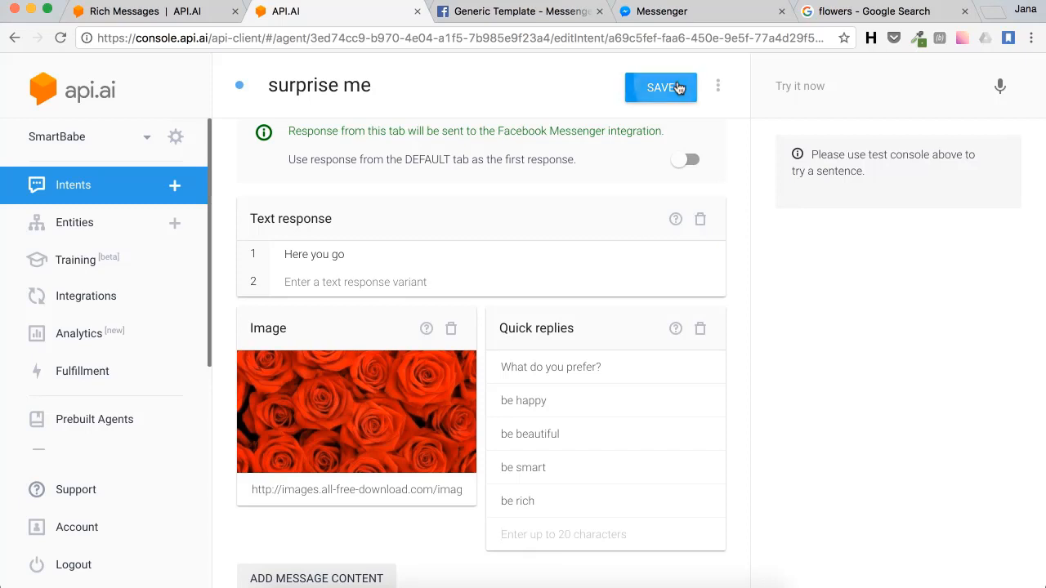
pyautogui.click(817, 83)
# Step: Test 'surprise me' in the console and view its Facebook Messenger response
pyautogui.write('su')
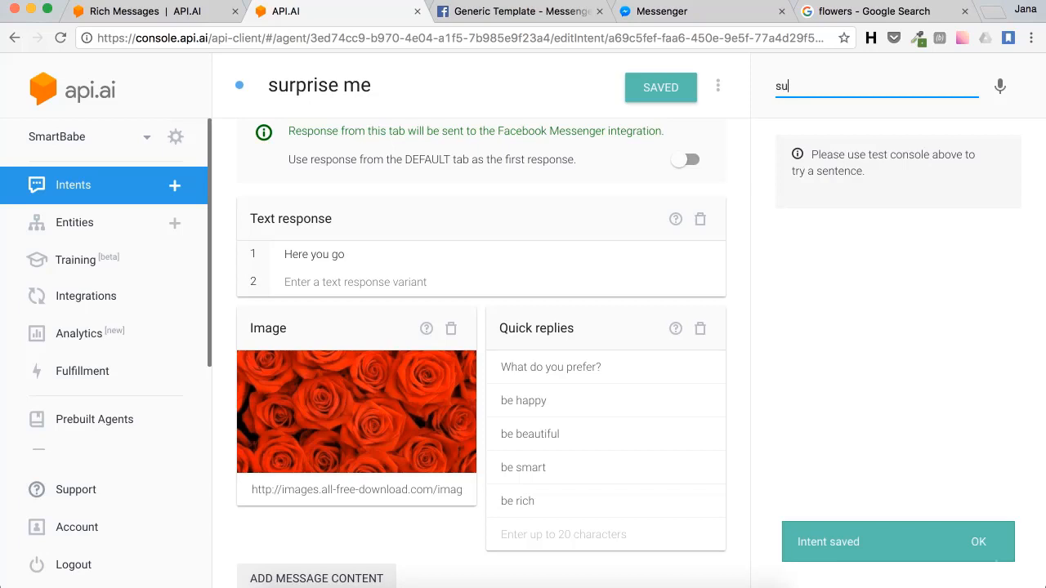
pyautogui.write('rprise me')
pyautogui.press('Return')
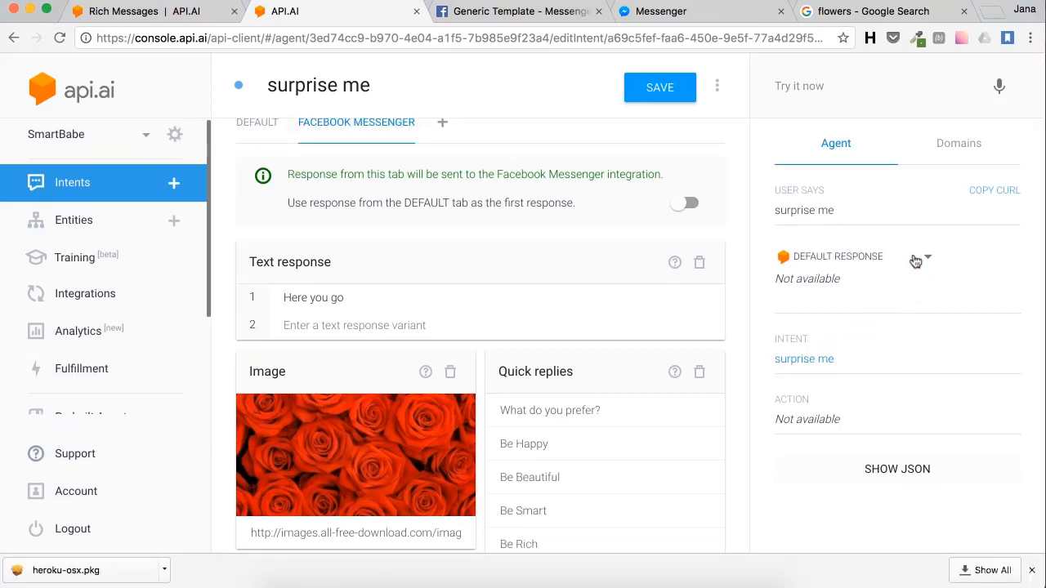
pyautogui.click(915, 261)
pyautogui.click(872, 293)
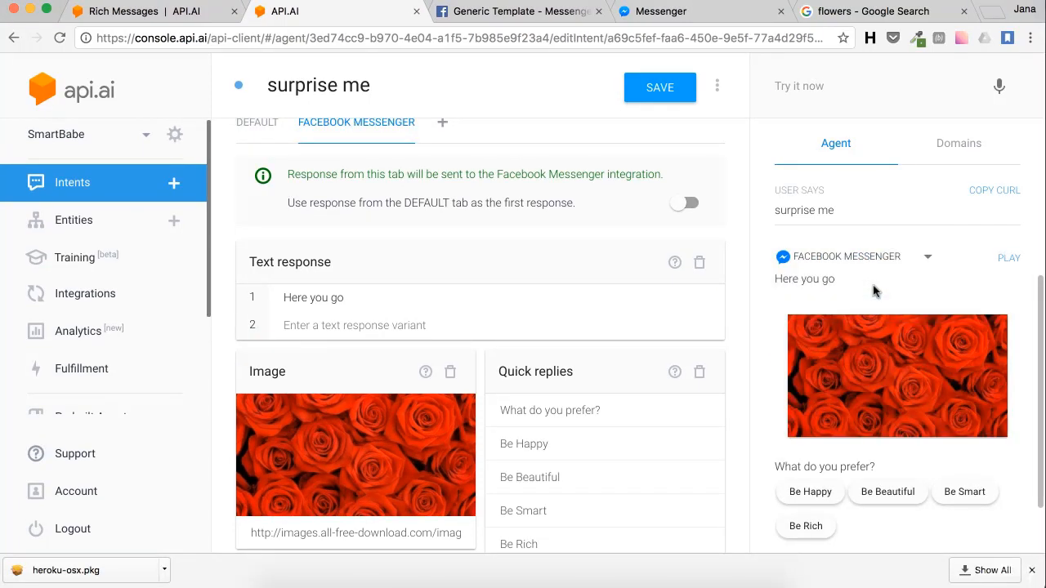
# Step: Inspect the response JSON listing the text, red-roses image and quick-replies messages
pyautogui.scroll(-5, 873, 292)
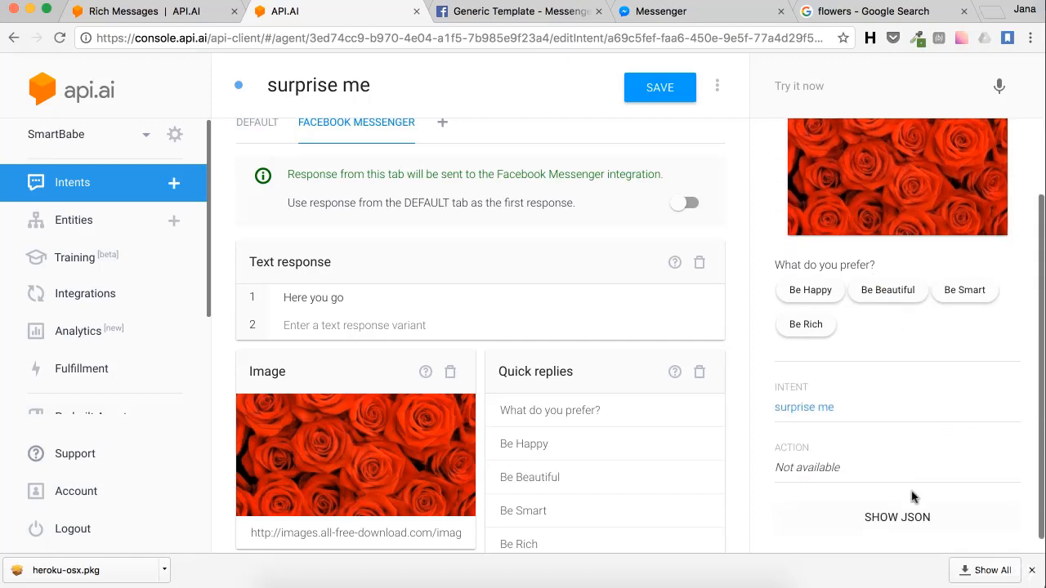
pyautogui.click(899, 526)
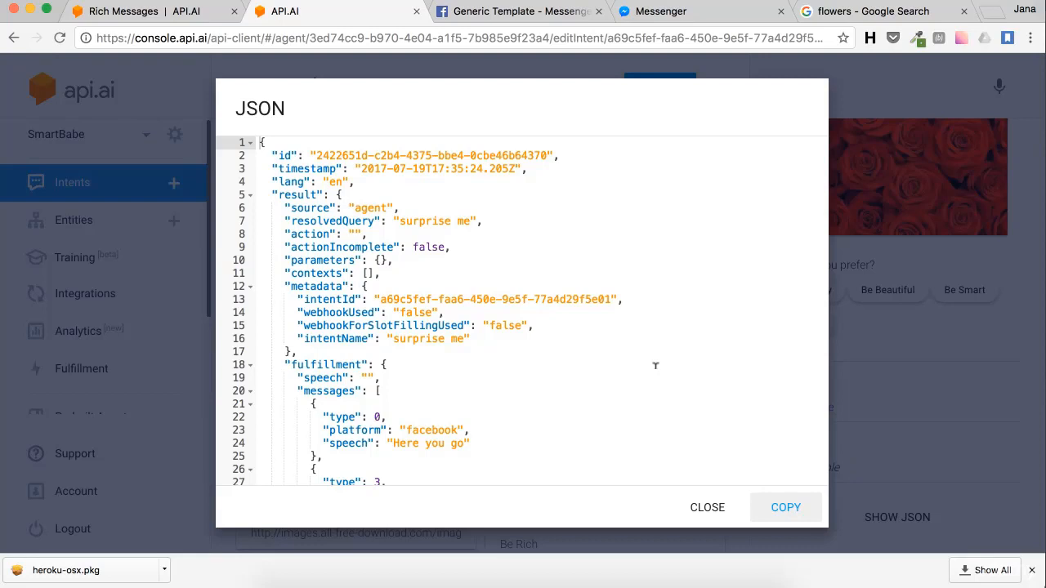
pyautogui.scroll(-5, 655, 365)
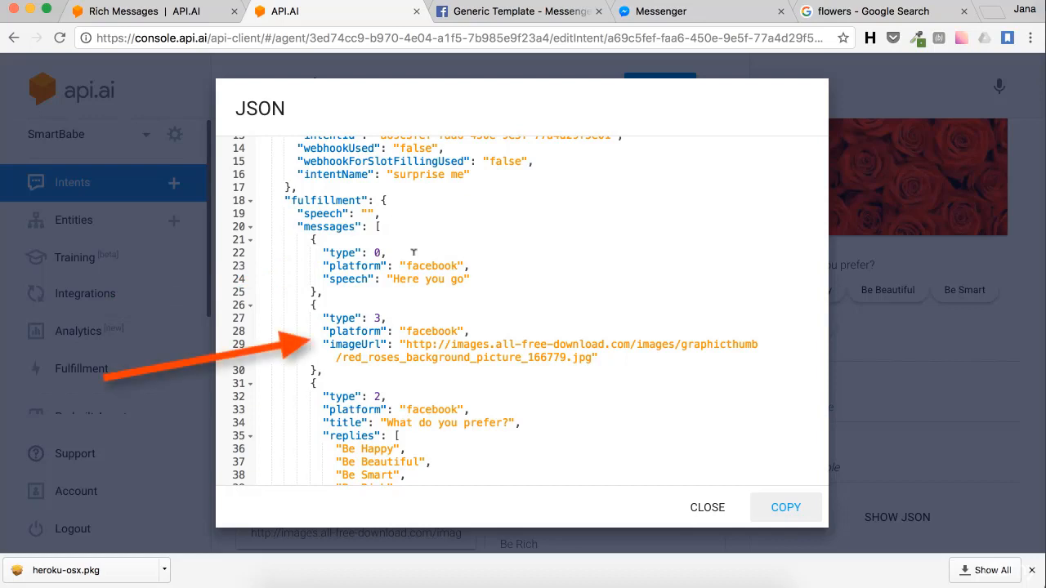
pyautogui.scroll(-1, 414, 253)
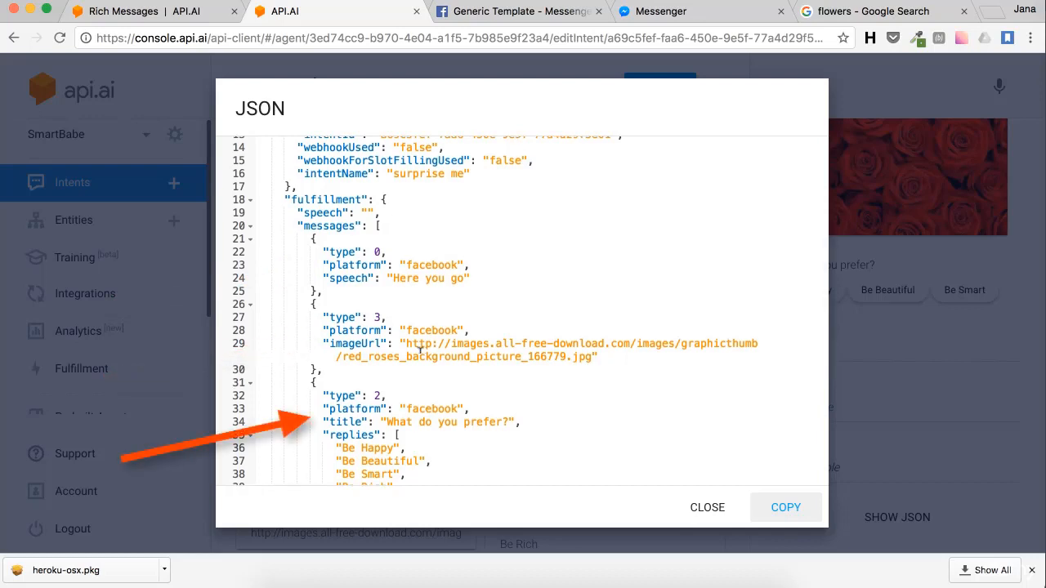
pyautogui.scroll(-5, 420, 350)
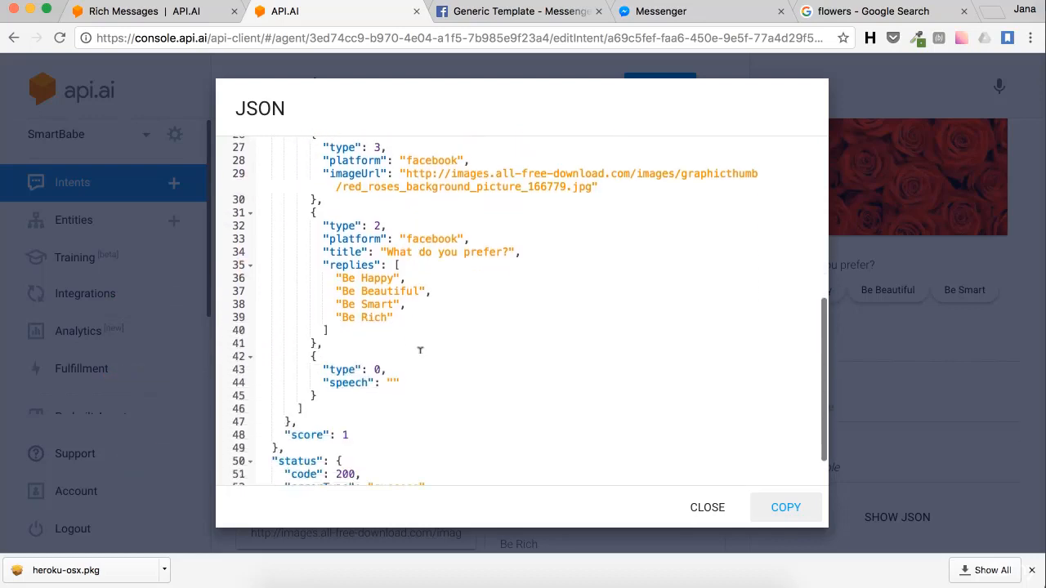
# Step: Close the JSON view and send 'surprise me' to the bot again in Messenger
pyautogui.click(699, 508)
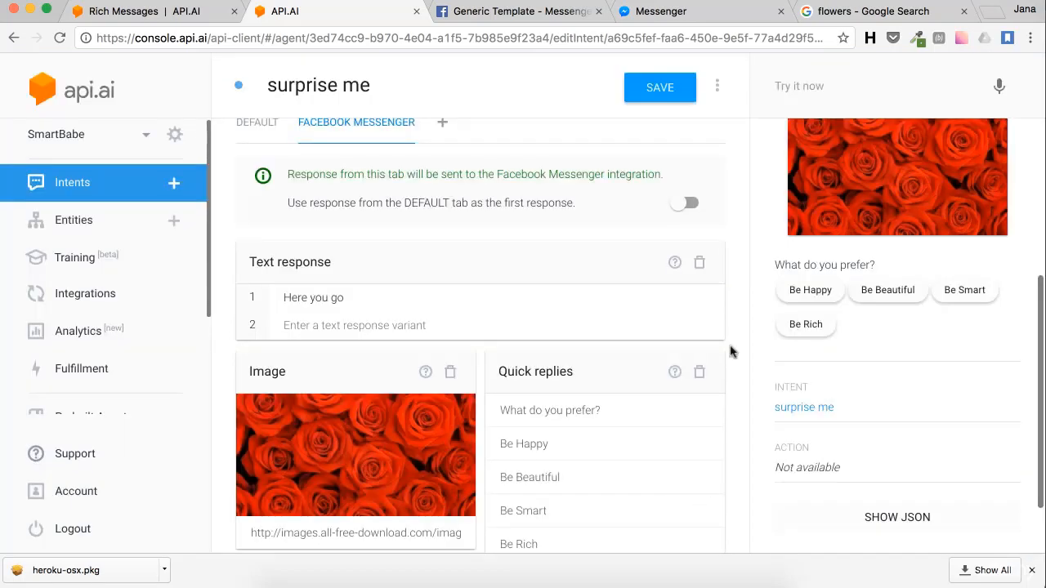
pyautogui.click(654, 12)
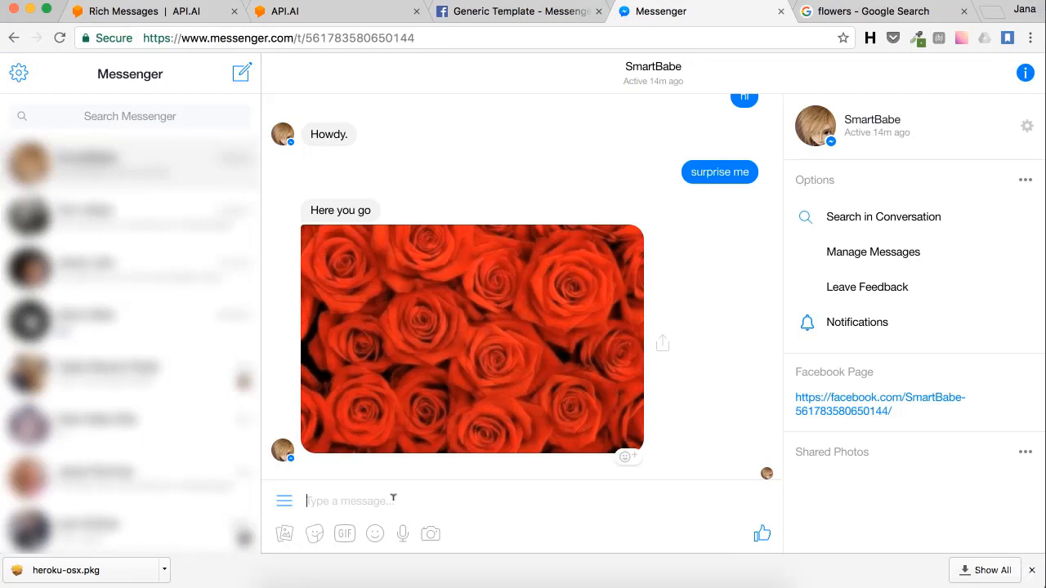
pyautogui.write('surprise me')
pyautogui.press('Return')
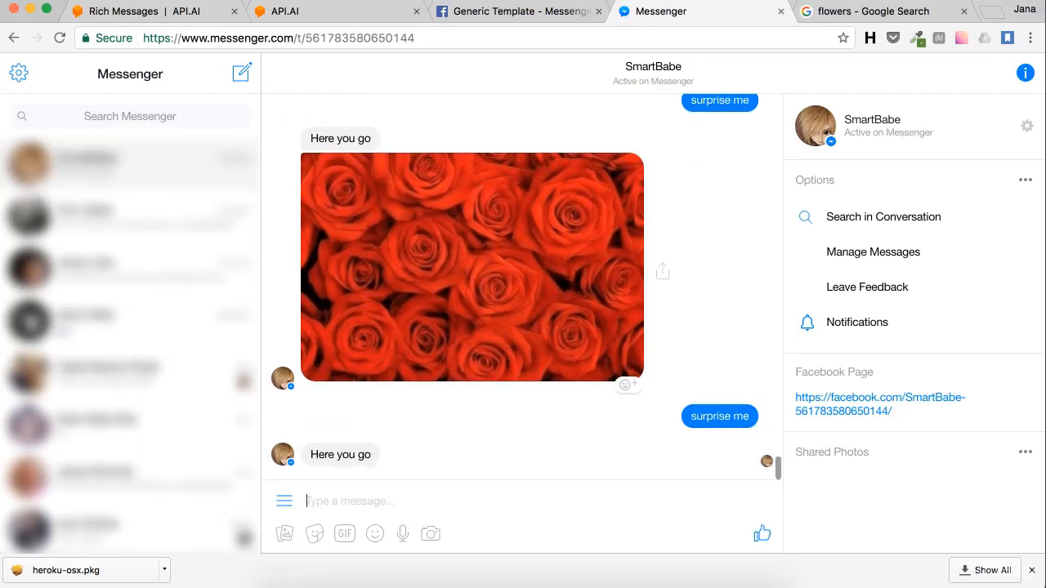
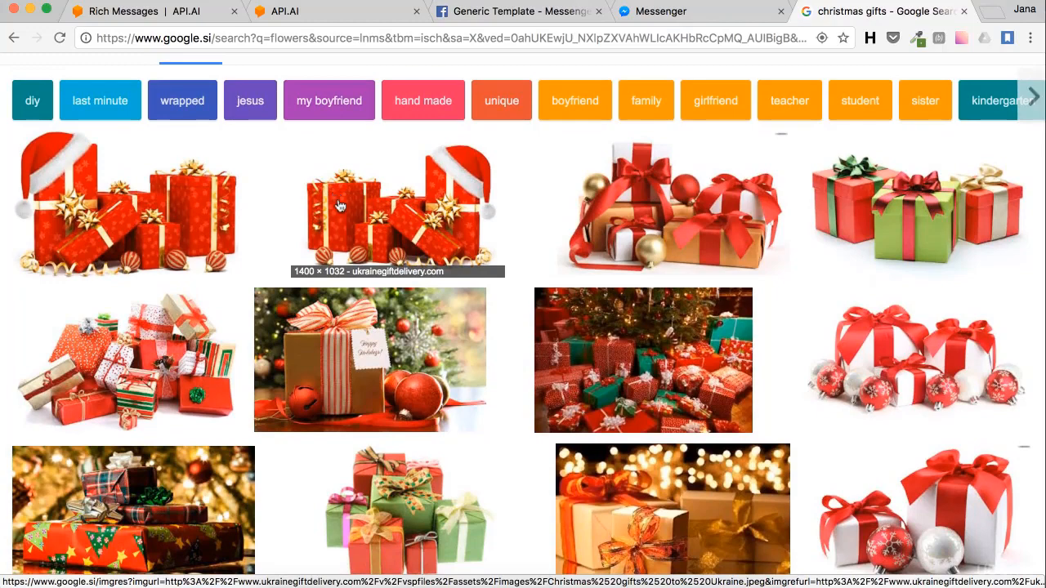
# Step: Copy the image address of the Santa-hat Christmas gifts picture from Google Images
pyautogui.click(342, 209)
pyautogui.rightClick(360, 381)
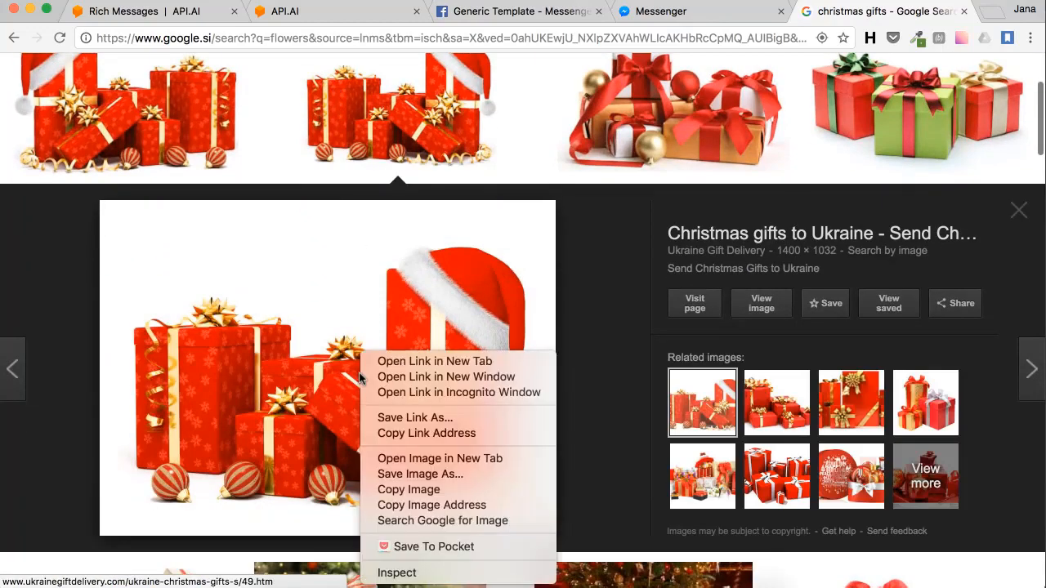
pyautogui.click(420, 507)
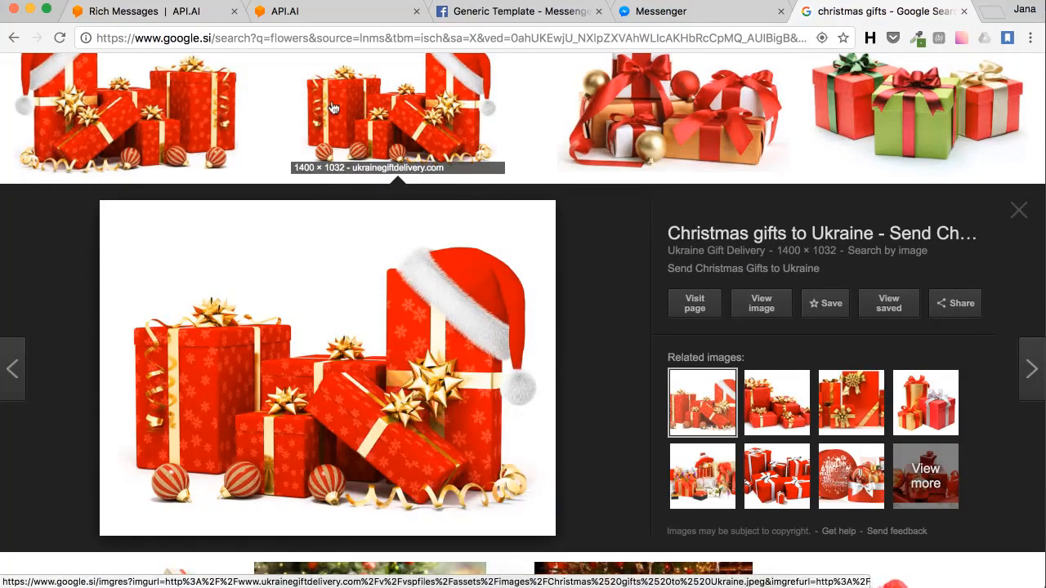
pyautogui.click(279, 13)
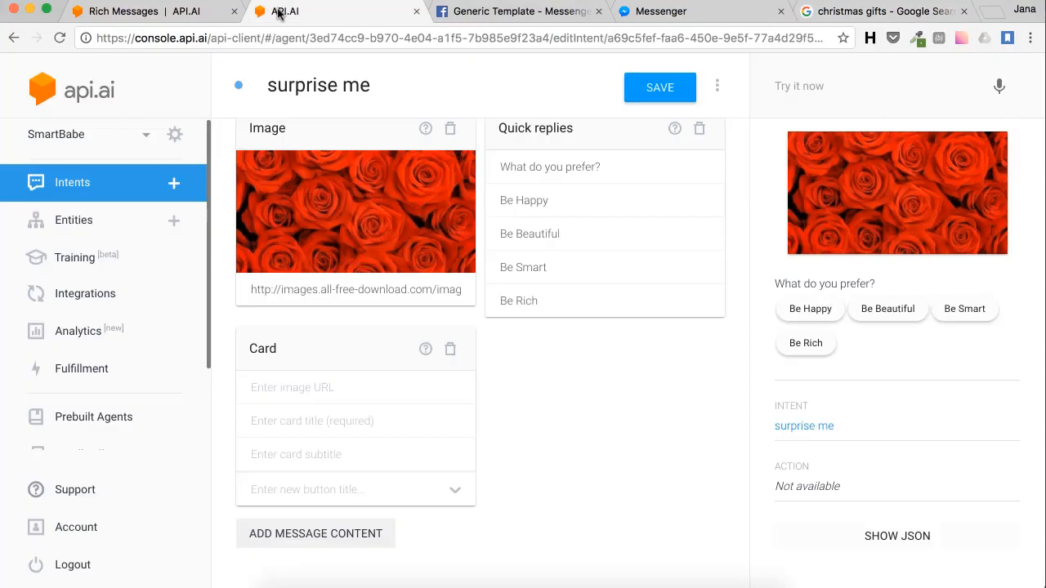
# Step: Fill the card with the pasted gift image, title 'Gift no. 1' and subtitle 'something cool for you'
pyautogui.click(302, 387)
pyautogui.press('super+v')
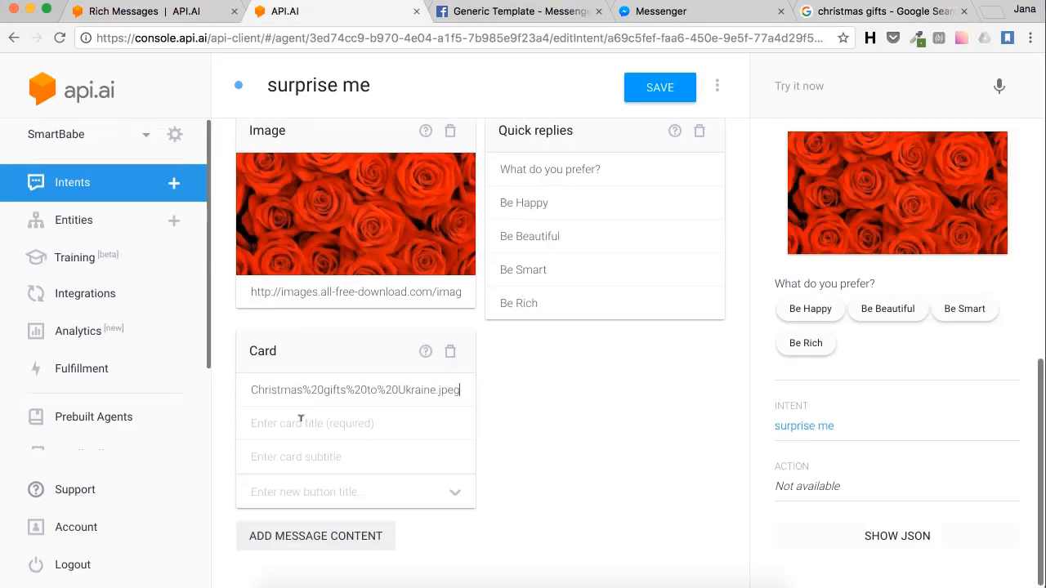
pyautogui.press('Tab')
pyautogui.write('Gi')
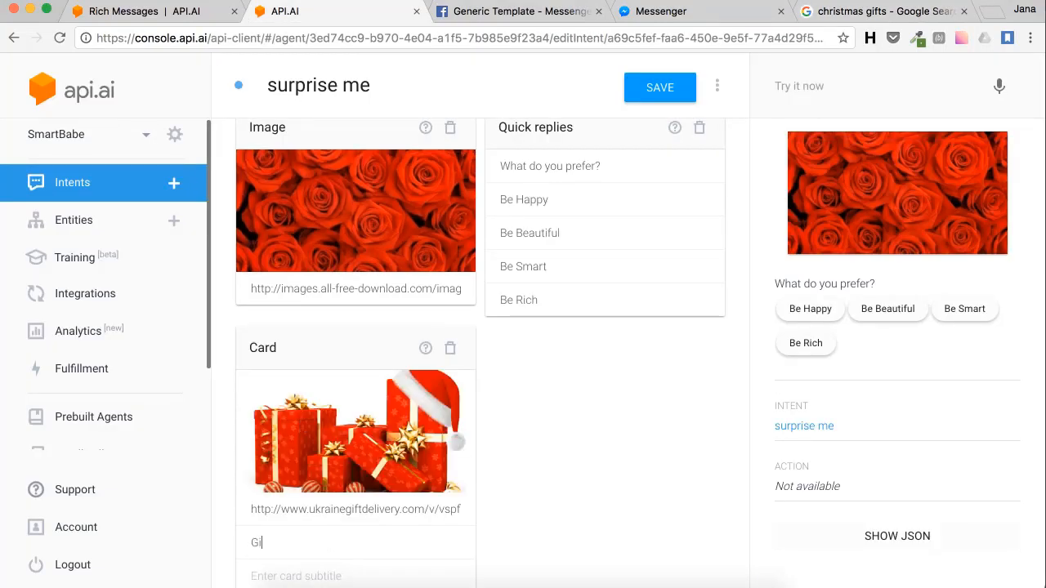
pyautogui.write('fr no. 1')
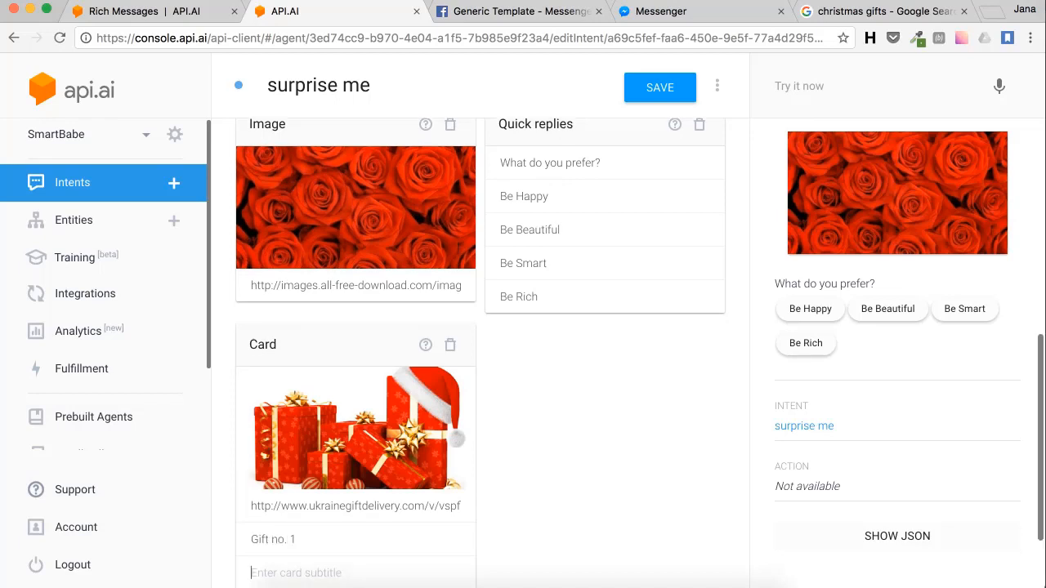
pyautogui.press('Tab')
pyautogui.write('somet')
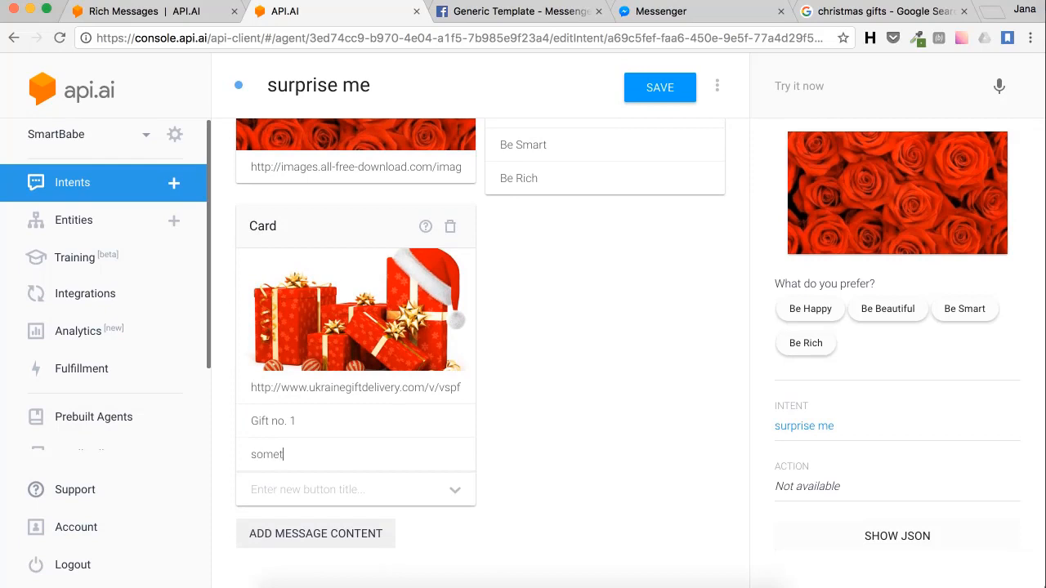
pyautogui.write('hing cool for you')
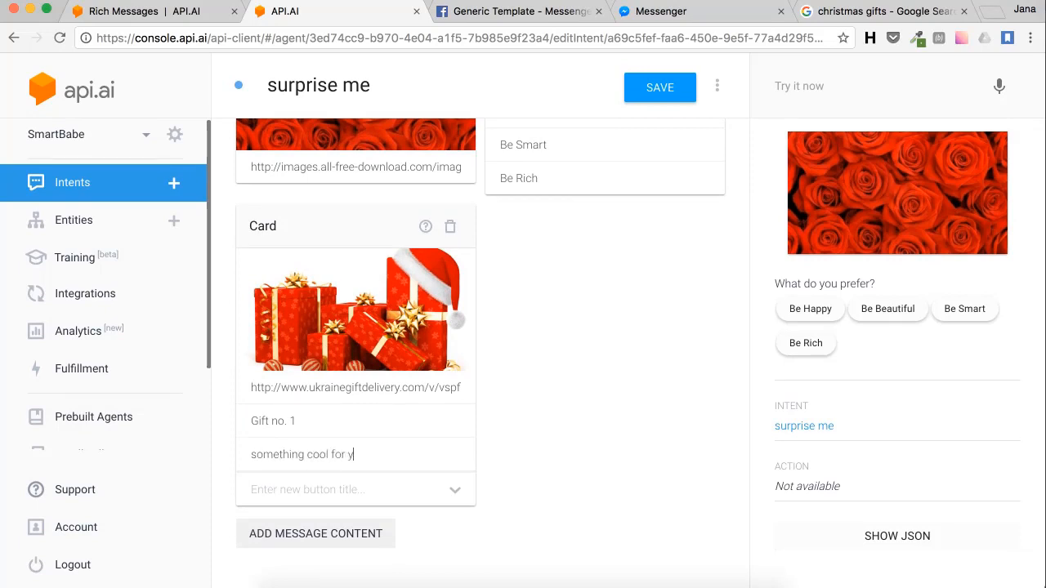
pyautogui.click(288, 490)
pyautogui.write('Get pre')
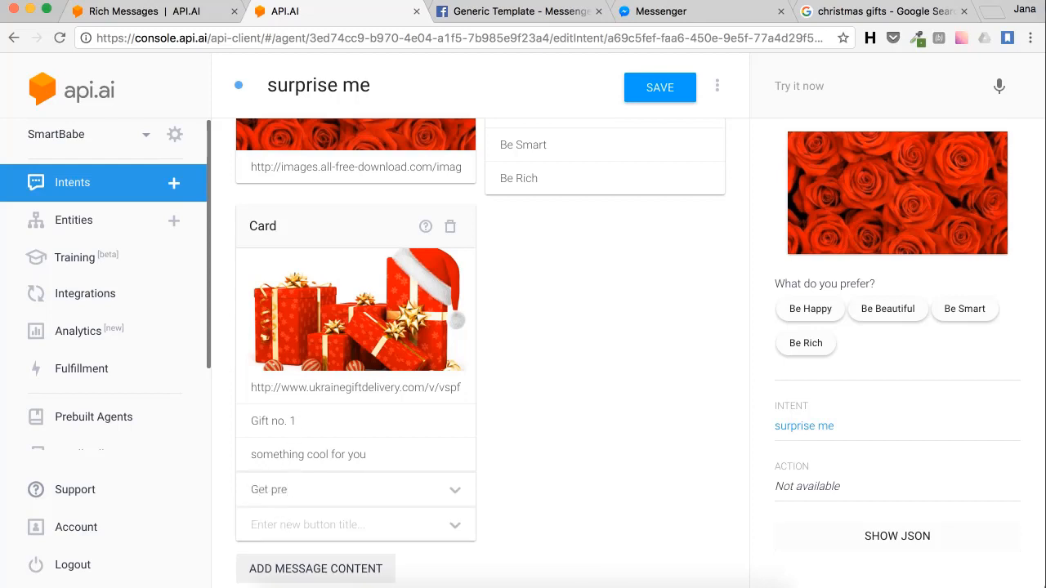
pyautogui.write('sent')
pyautogui.click(456, 492)
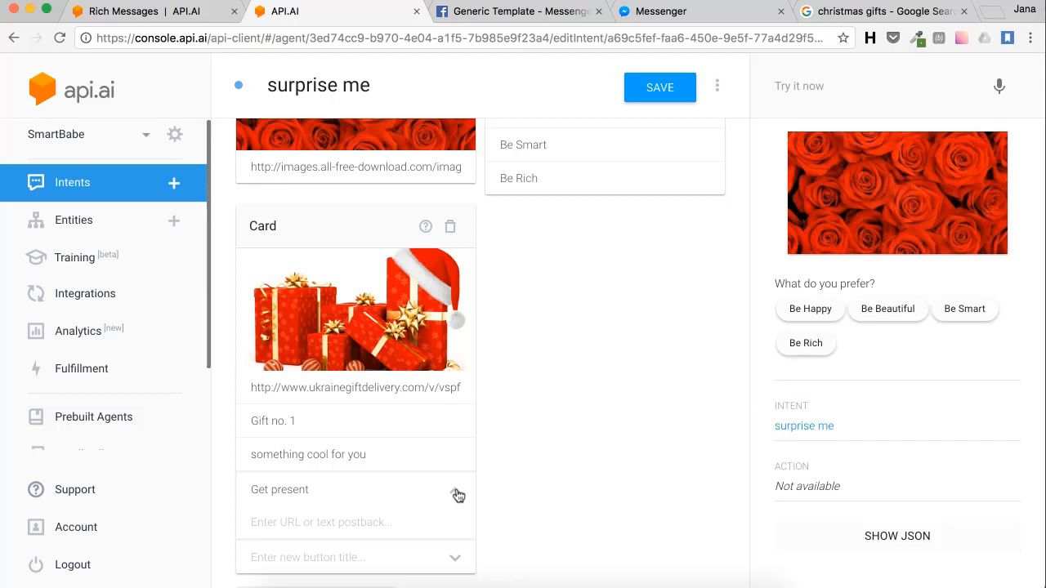
pyautogui.click(393, 524)
pyautogui.write('https://www.google')
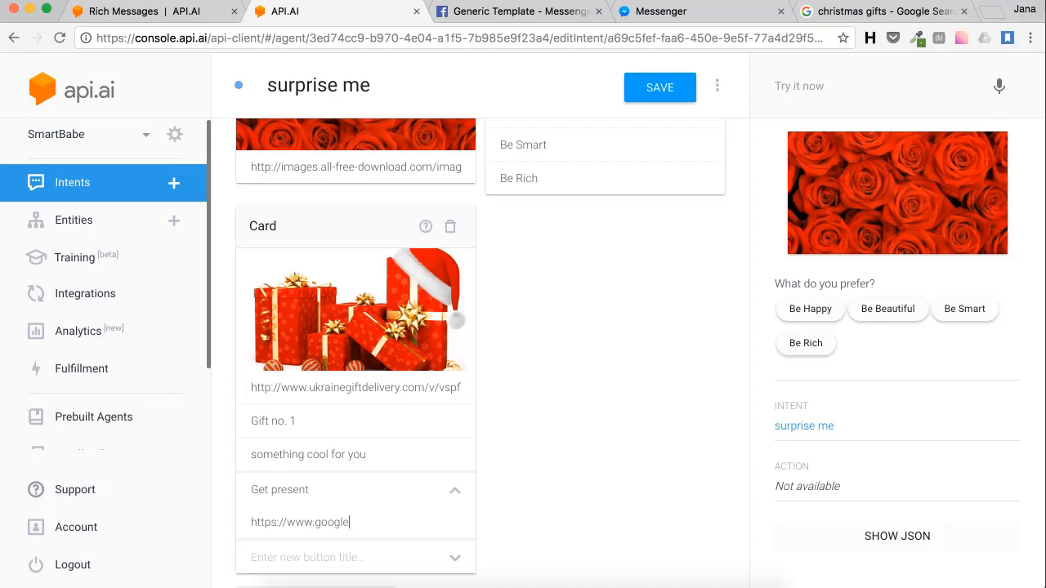
pyautogui.write('.com')
pyautogui.click(659, 86)
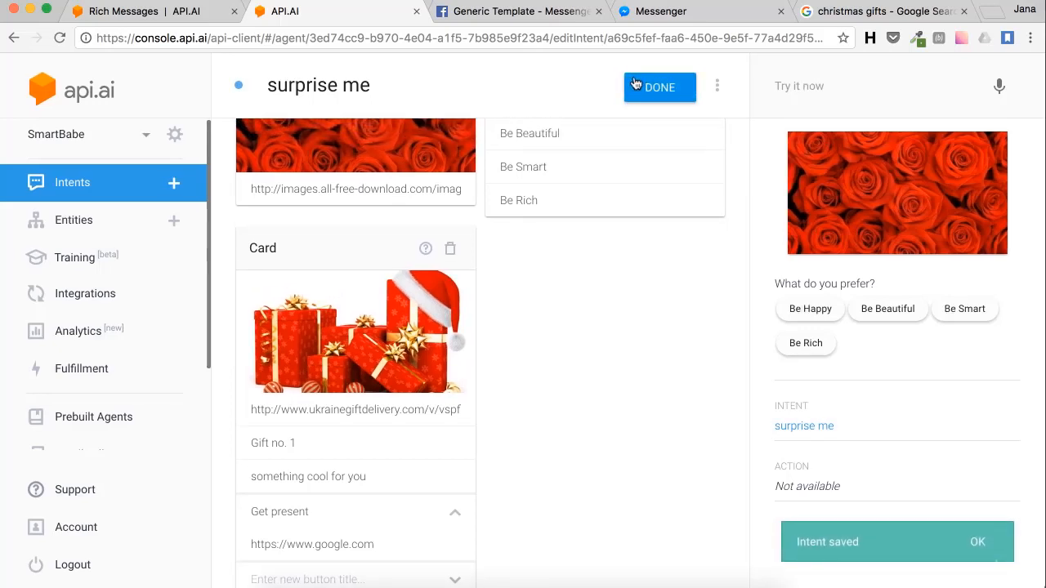
# Step: Send 'surprise me' to SmartBabe and get the roses picture, question and Gift no. 1 card
pyautogui.click(641, 15)
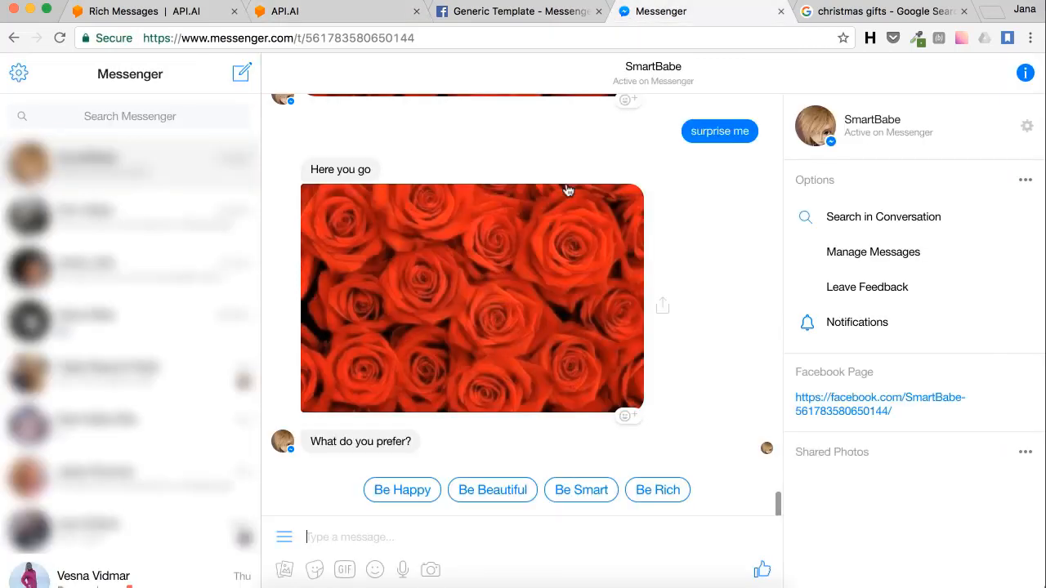
pyautogui.write('su')
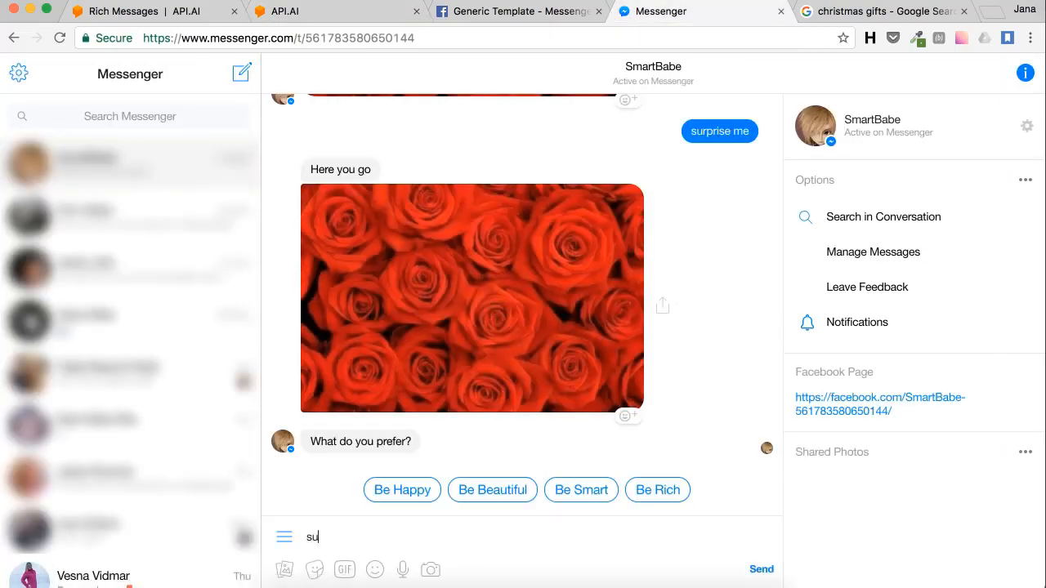
pyautogui.write('rprise me')
pyautogui.press('Return')
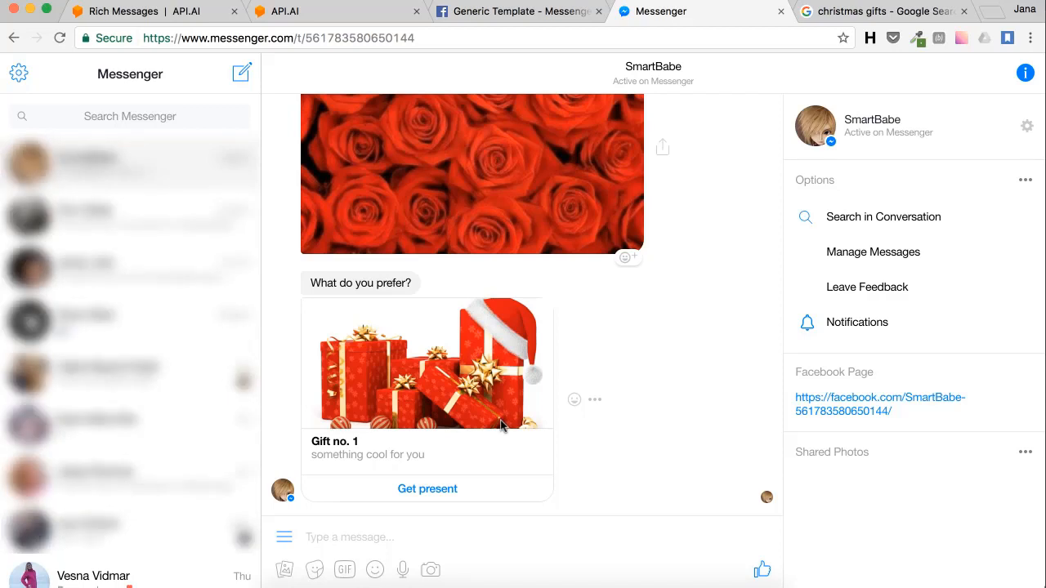
pyautogui.click(315, 12)
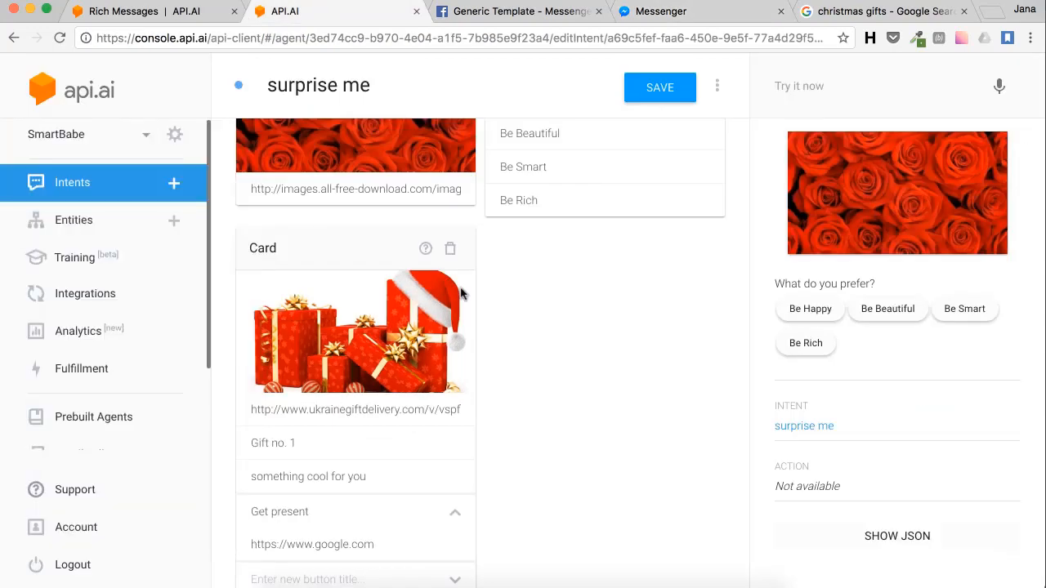
# Step: Drag the gift card beside the image, ahead of the quick replies, and save the intent
pyautogui.moveTo(334, 259); pyautogui.dragTo(583, 331)
pyautogui.scroll(-5, 583, 331)
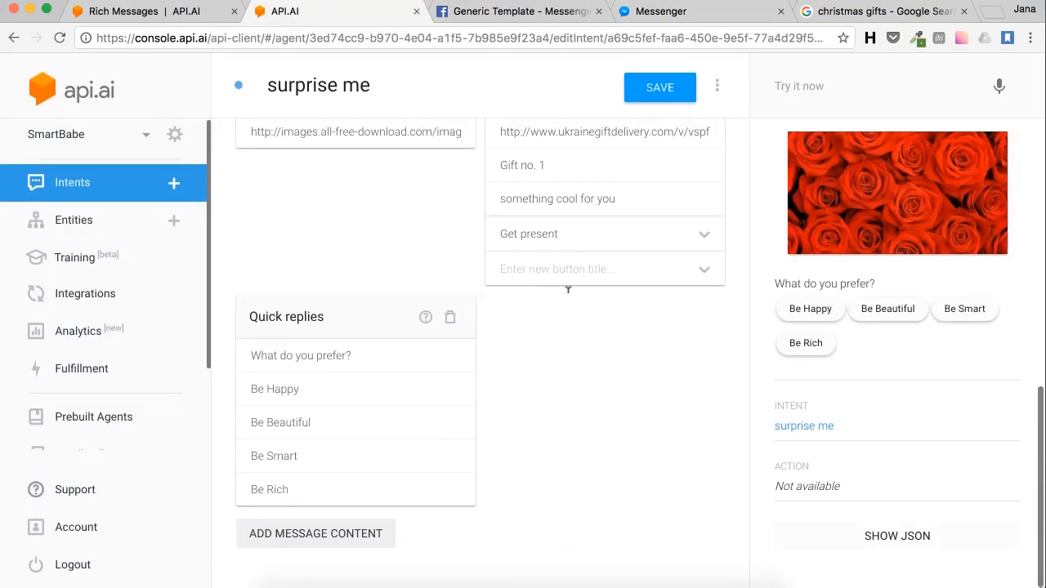
pyautogui.click(658, 88)
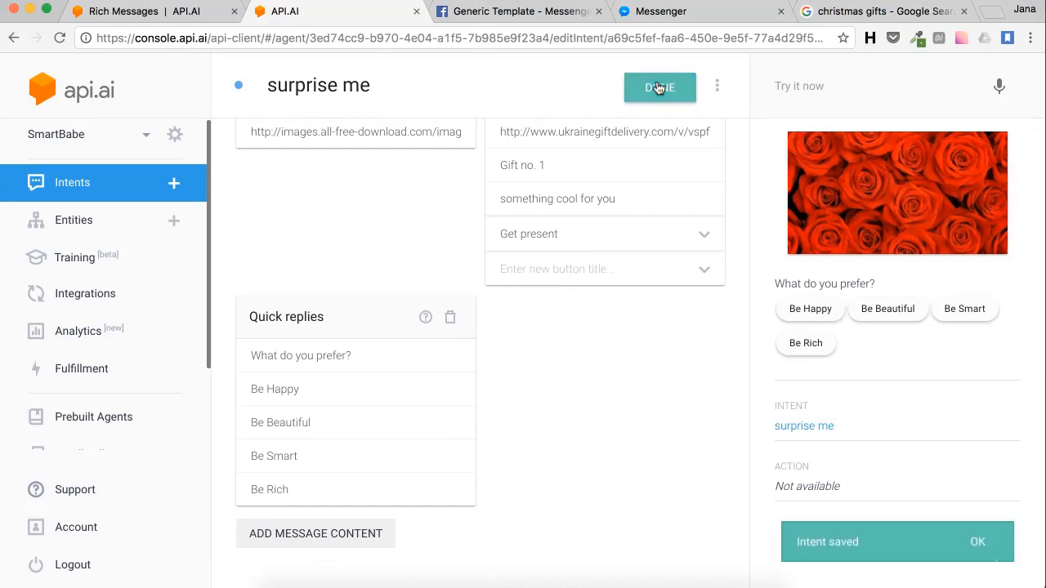
pyautogui.click(646, 11)
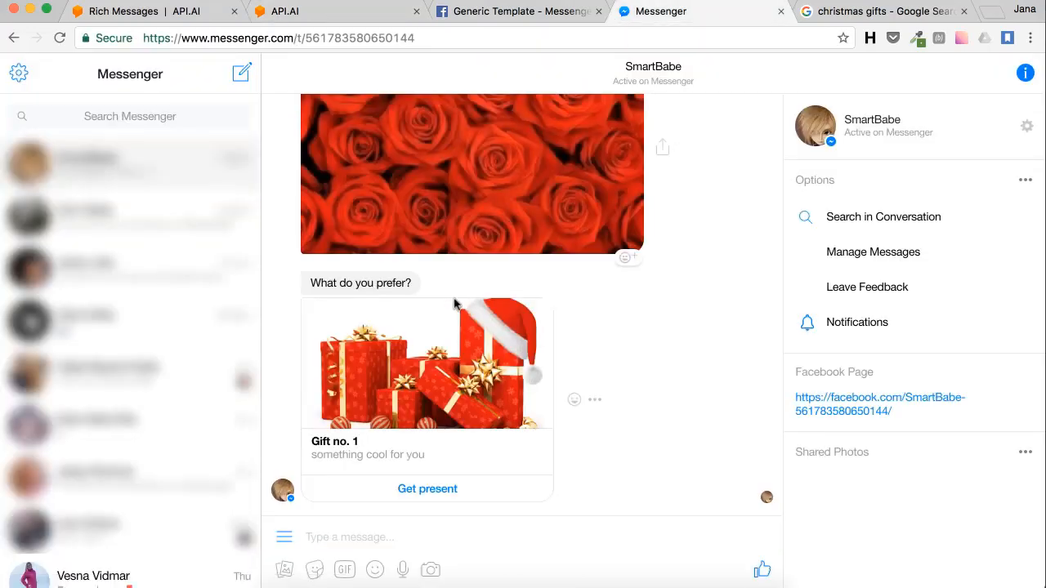
# Step: Resend 'surprise me' and see Gift no. 1 arrive before the 'What do you prefer?' question
pyautogui.click(369, 537)
pyautogui.write('surpr')
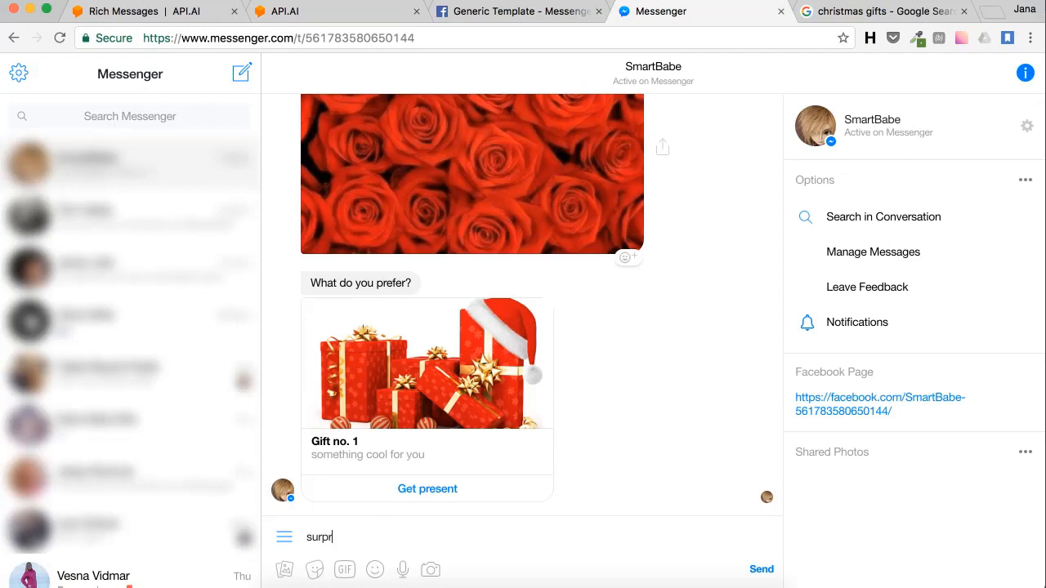
pyautogui.write('ise me')
pyautogui.press('Return')
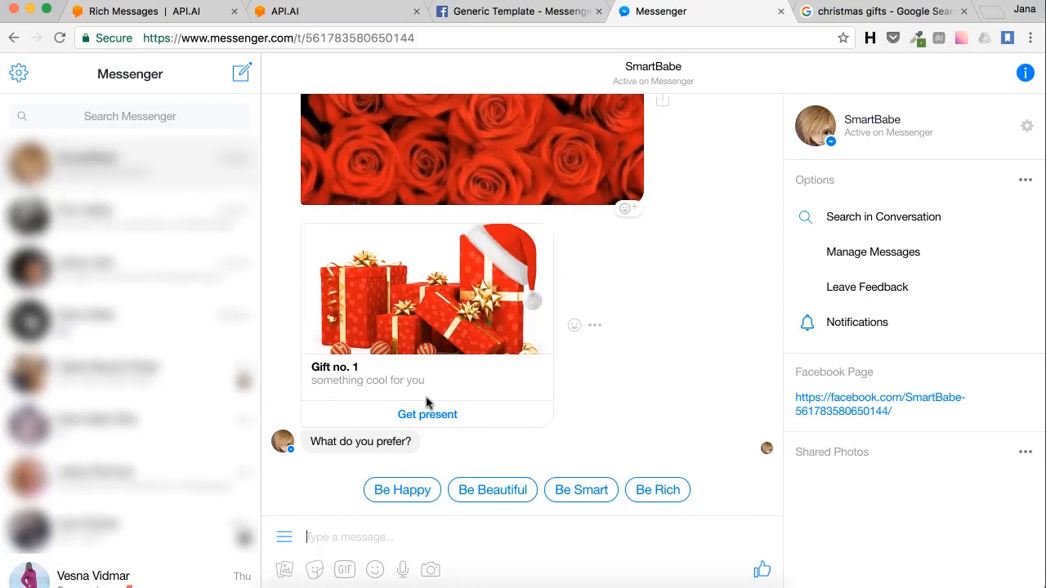
# Step: Add a second empty Card block and move it ahead of the Quick replies
pyautogui.click(296, 11)
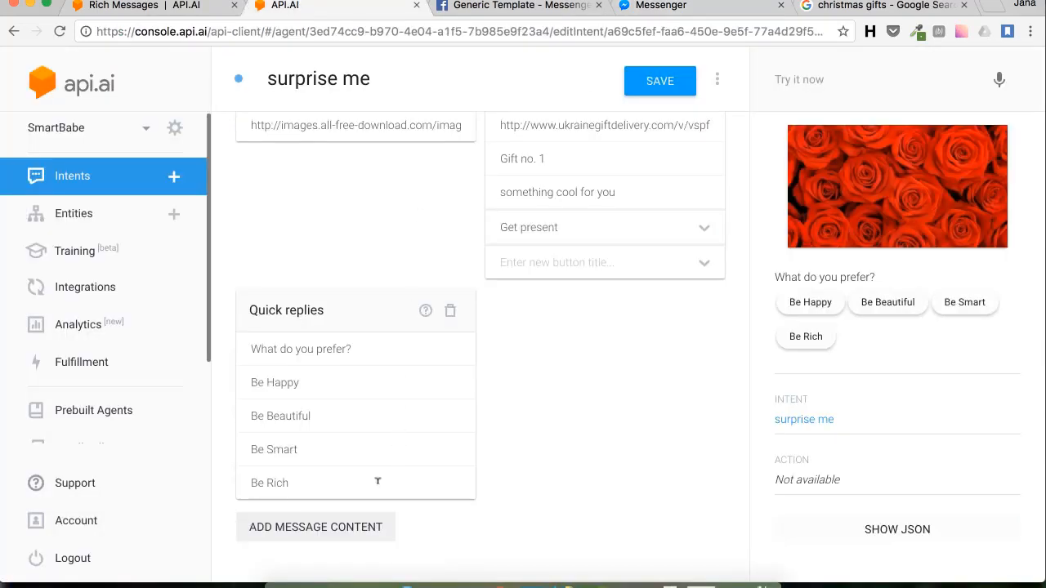
pyautogui.click(346, 538)
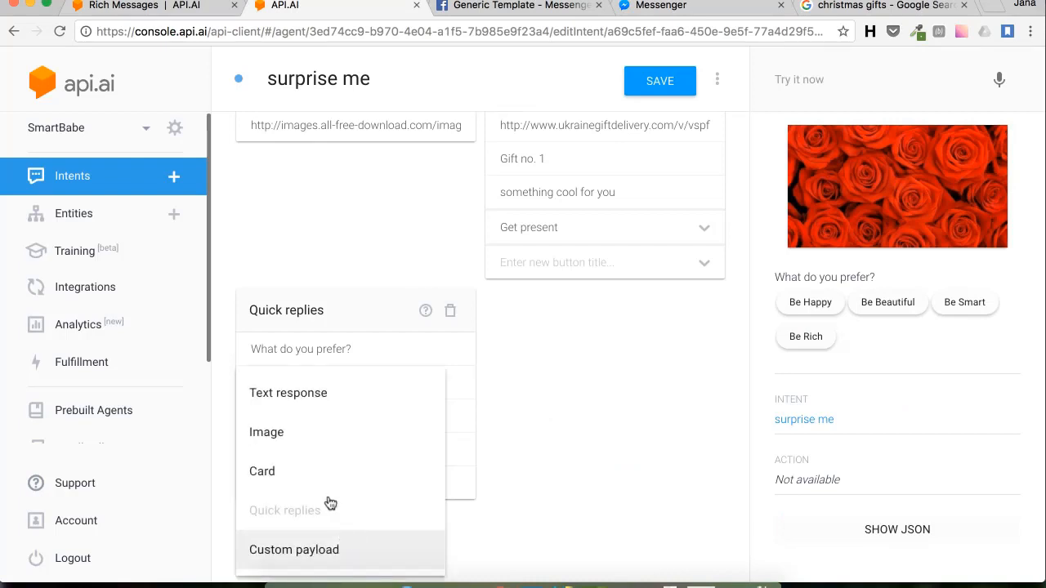
pyautogui.click(275, 474)
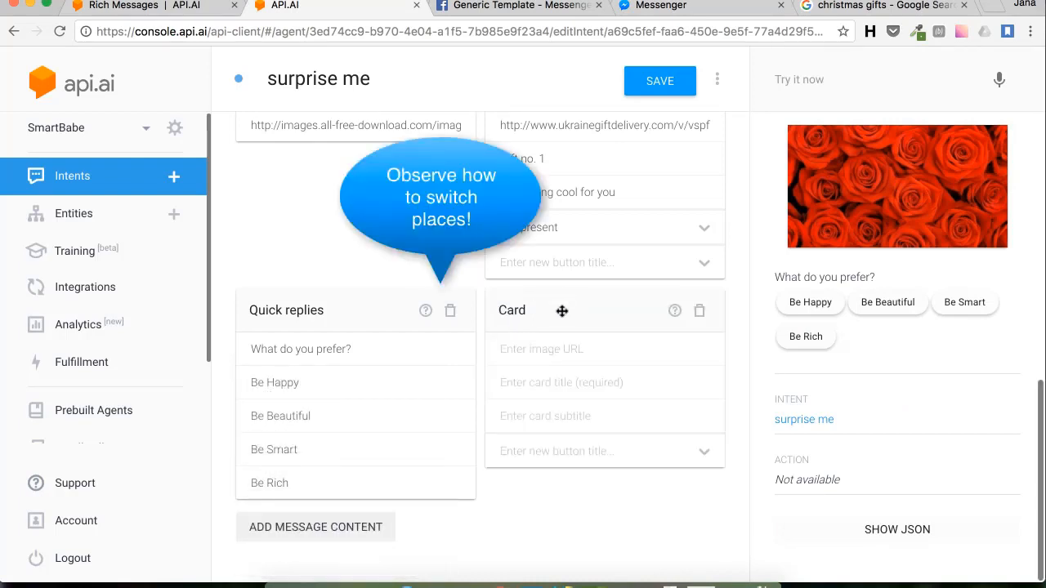
pyautogui.moveTo(562, 311); pyautogui.dragTo(303, 312)
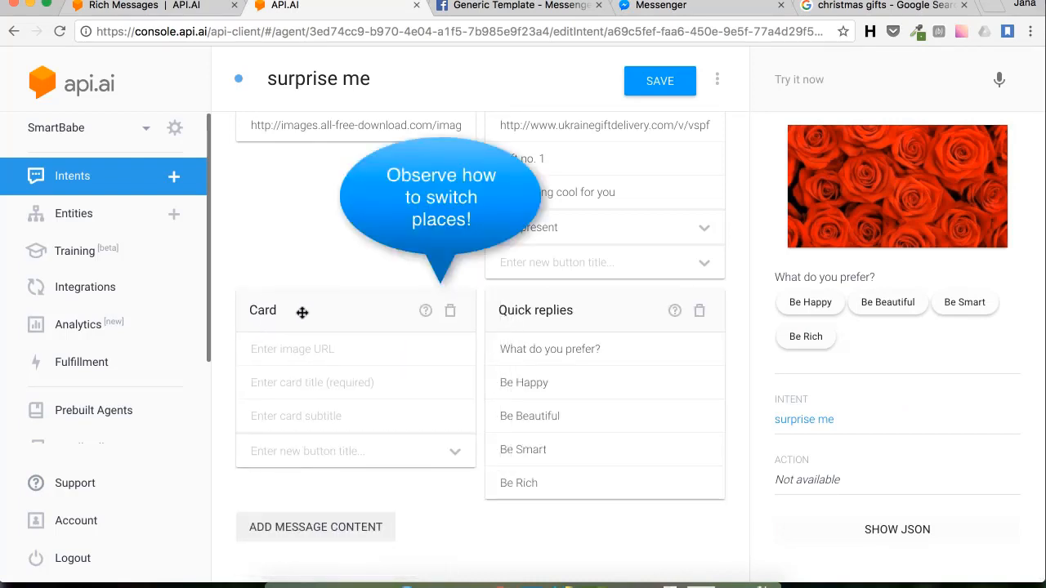
# Step: Copy the image address of the OfficeXpress red-ribbon gifts picture from Google Images
pyautogui.click(829, 16)
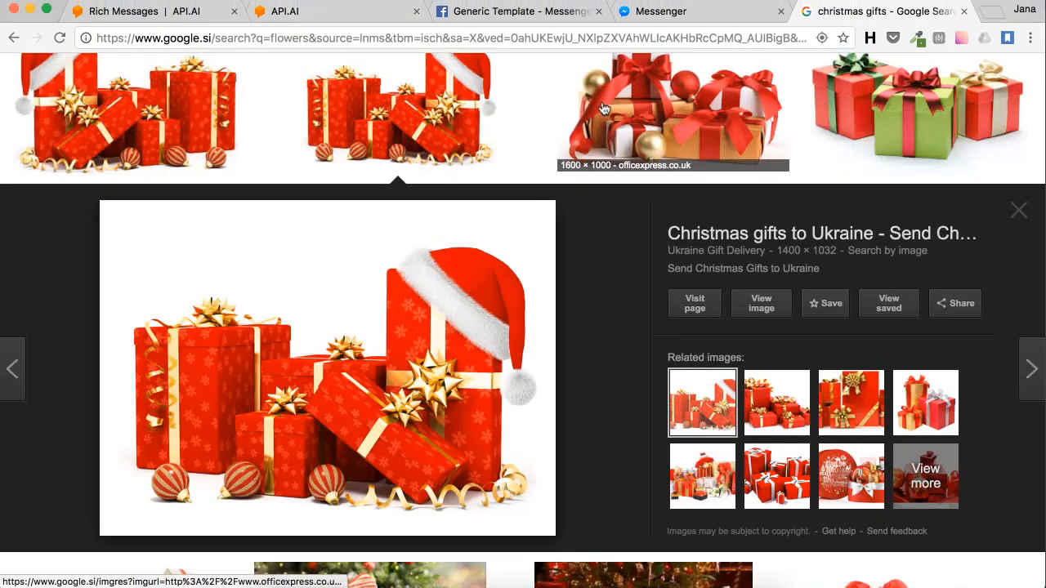
pyautogui.click(653, 121)
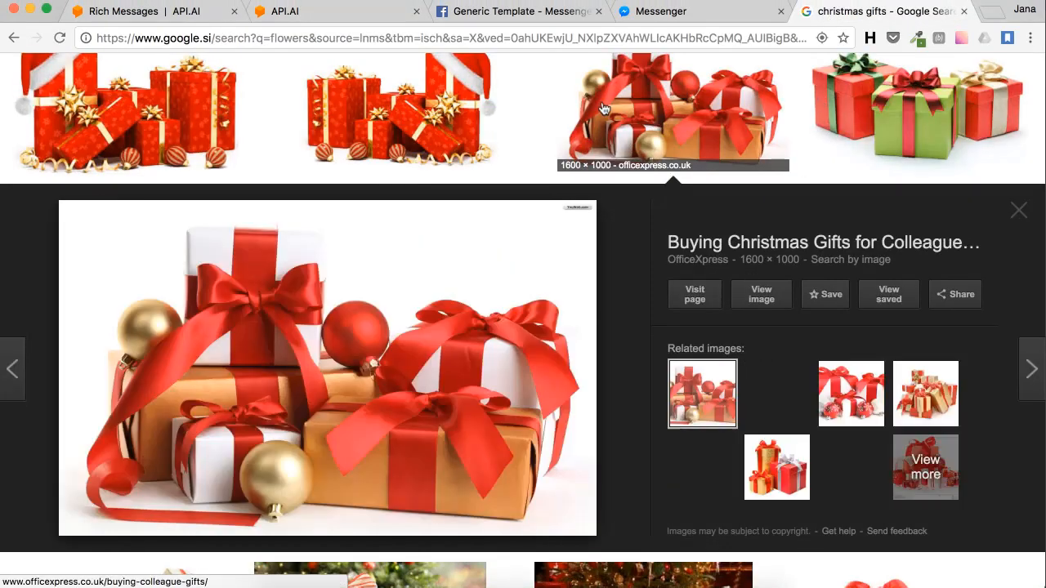
pyautogui.rightClick(387, 344)
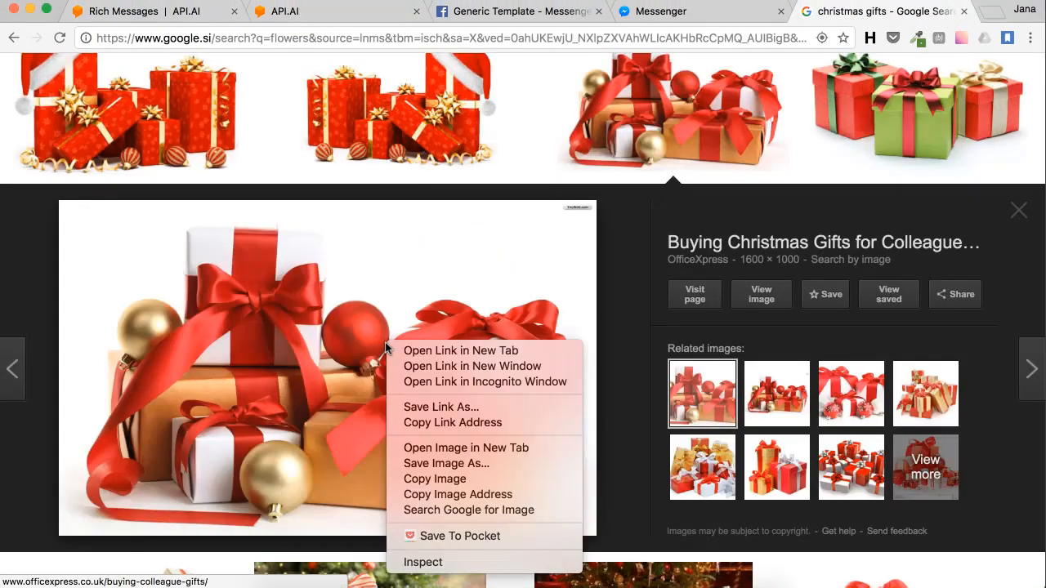
pyautogui.click(470, 496)
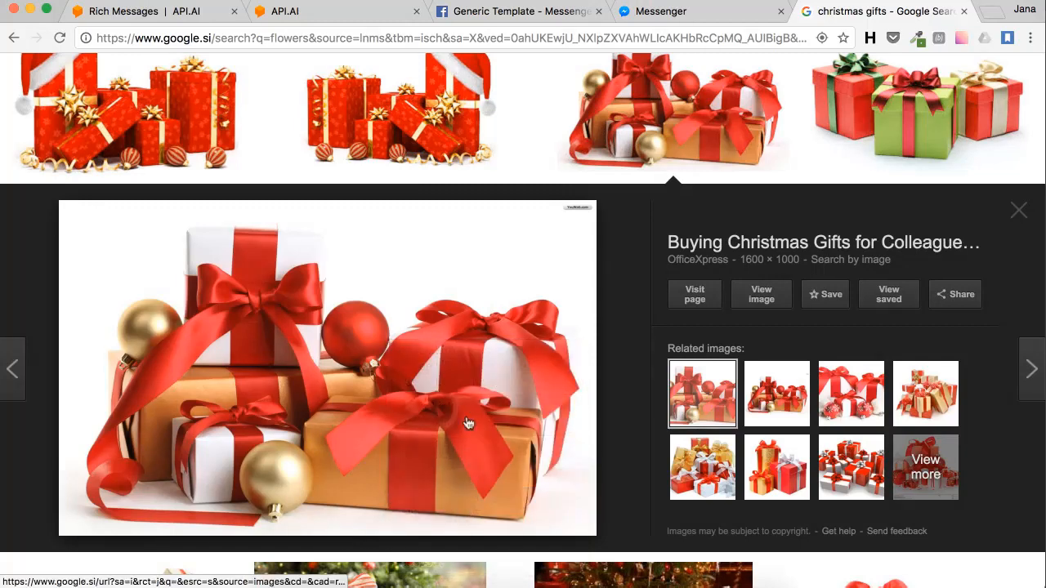
pyautogui.click(282, 23)
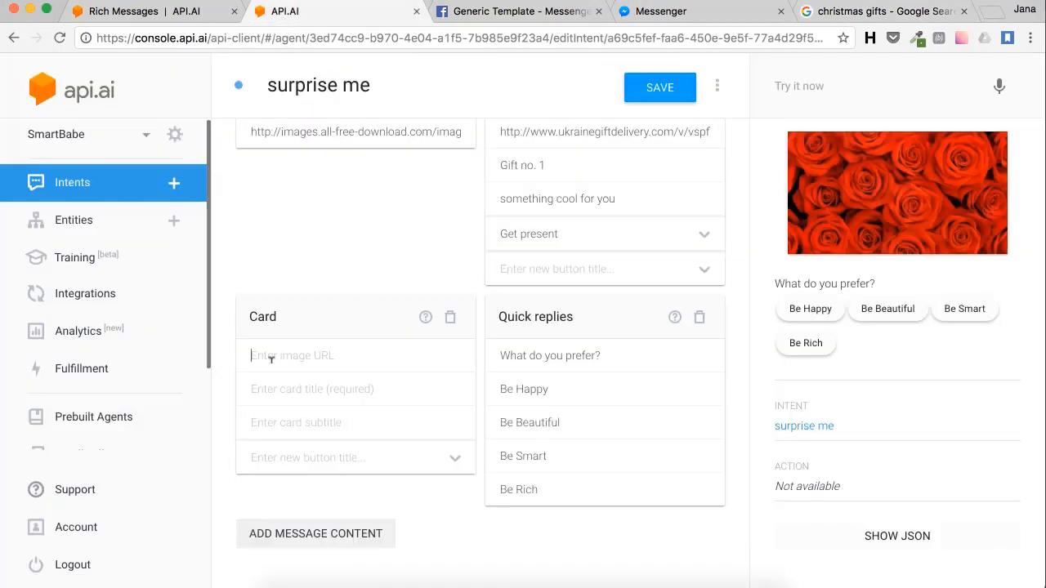
# Step: Give the second card the presents image, 'Gift No.2', 'Another gift for you' and a 'Get the gift' button
pyautogui.hotkey('ctrl', 'v')
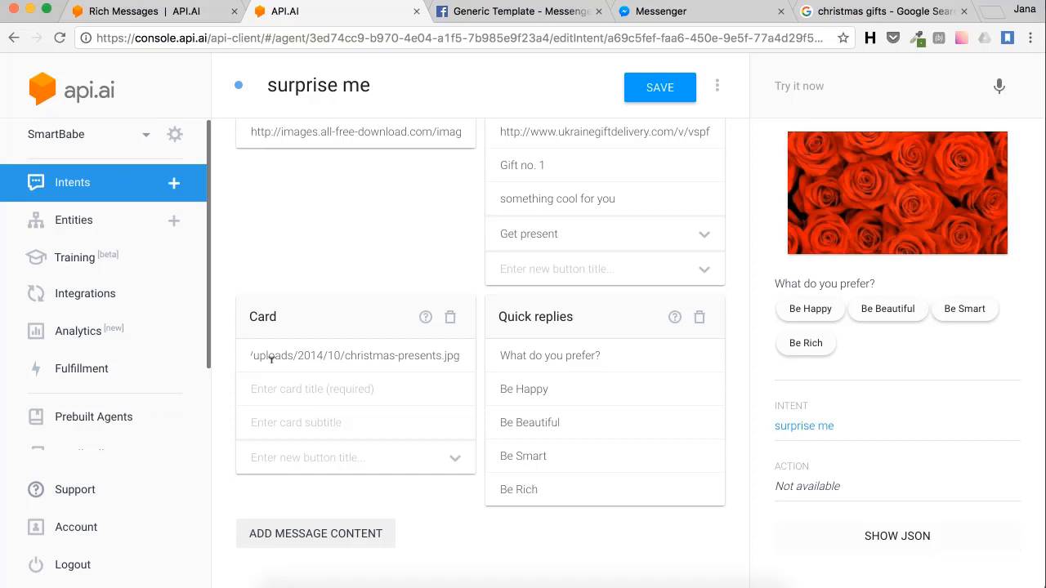
pyautogui.click(266, 386)
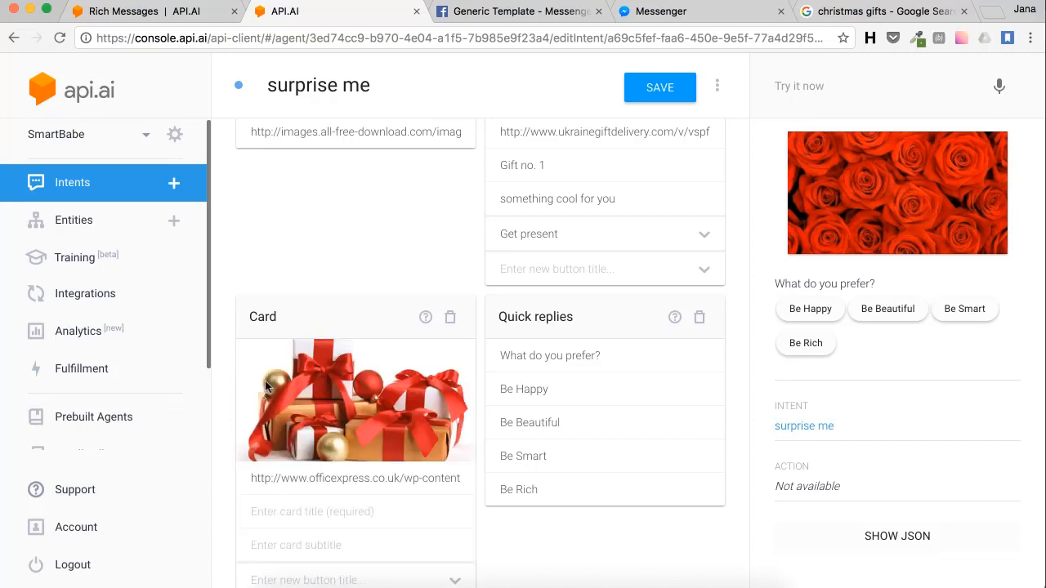
pyautogui.write('Gift No.2')
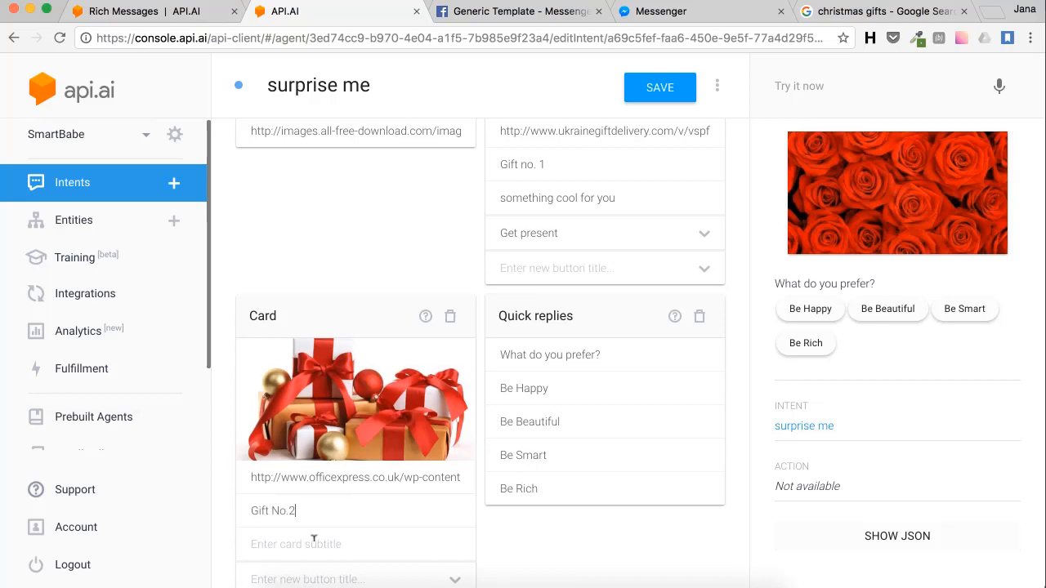
pyautogui.write('Anothe')
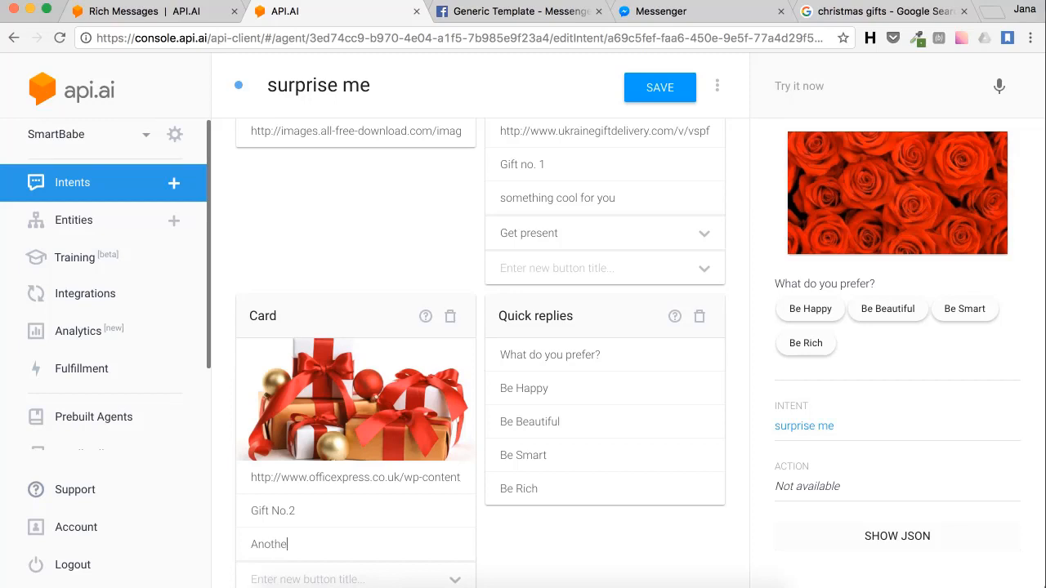
pyautogui.write('r gift for you')
pyautogui.press('Tab')
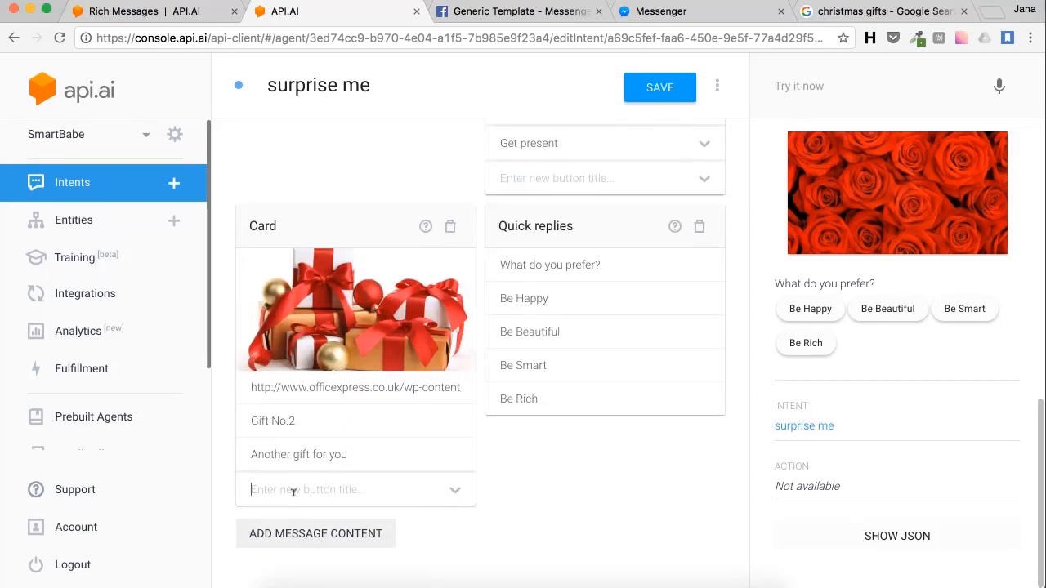
pyautogui.write('Get the gift')
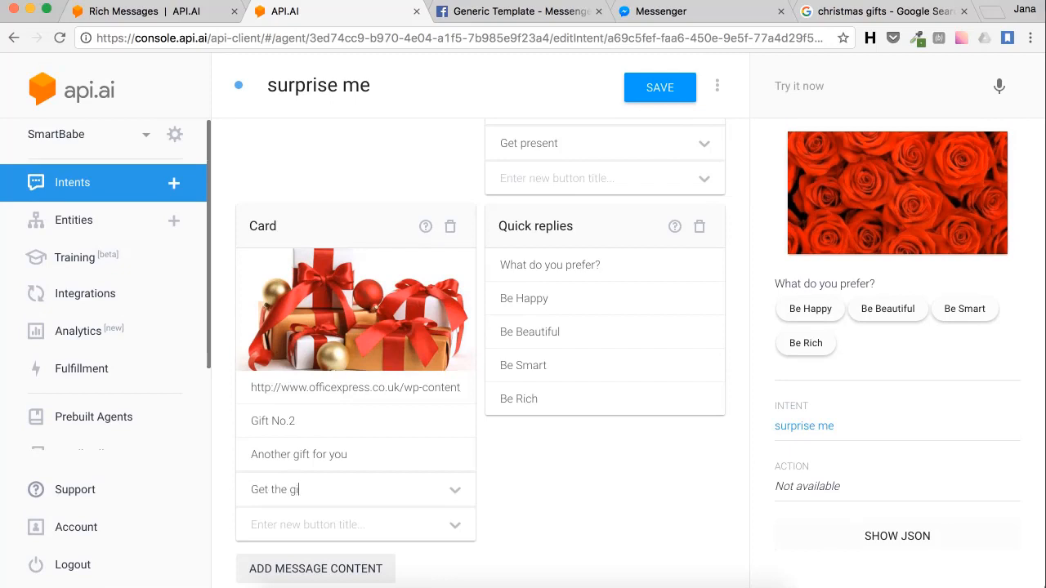
pyautogui.click(455, 488)
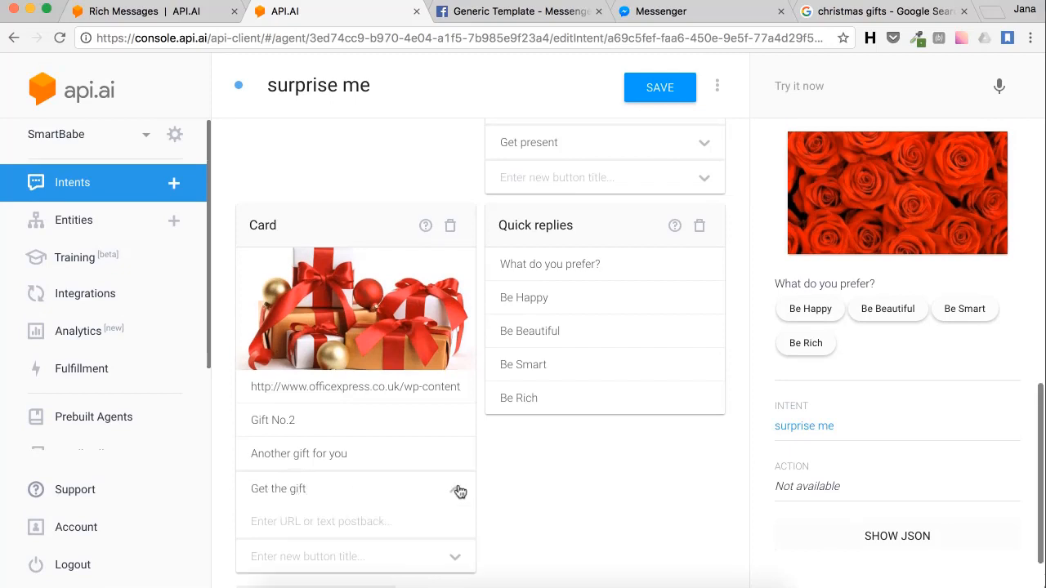
pyautogui.click(360, 520)
pyautogui.write('http://')
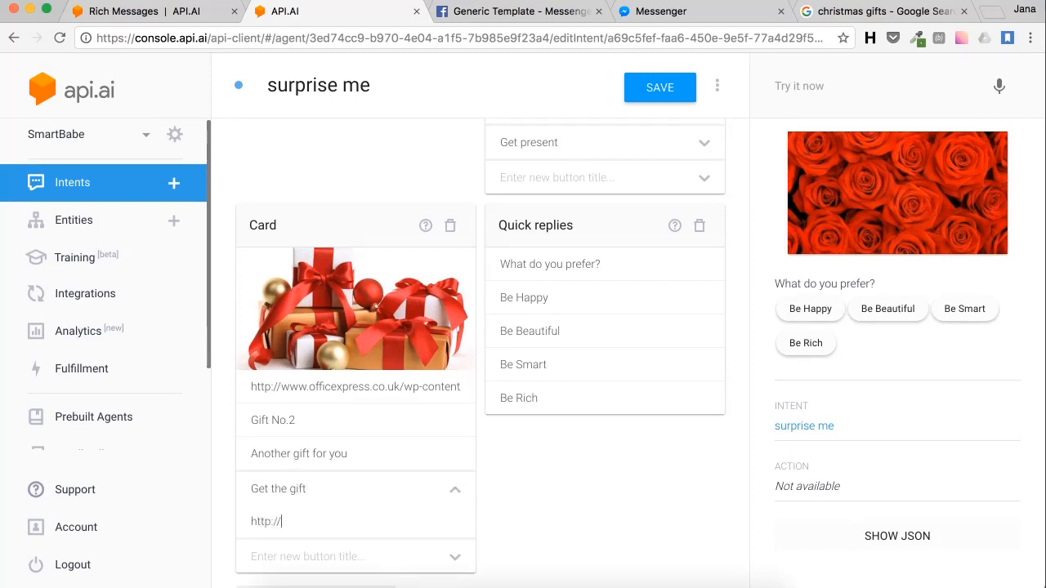
pyautogui.write('www.google.com')
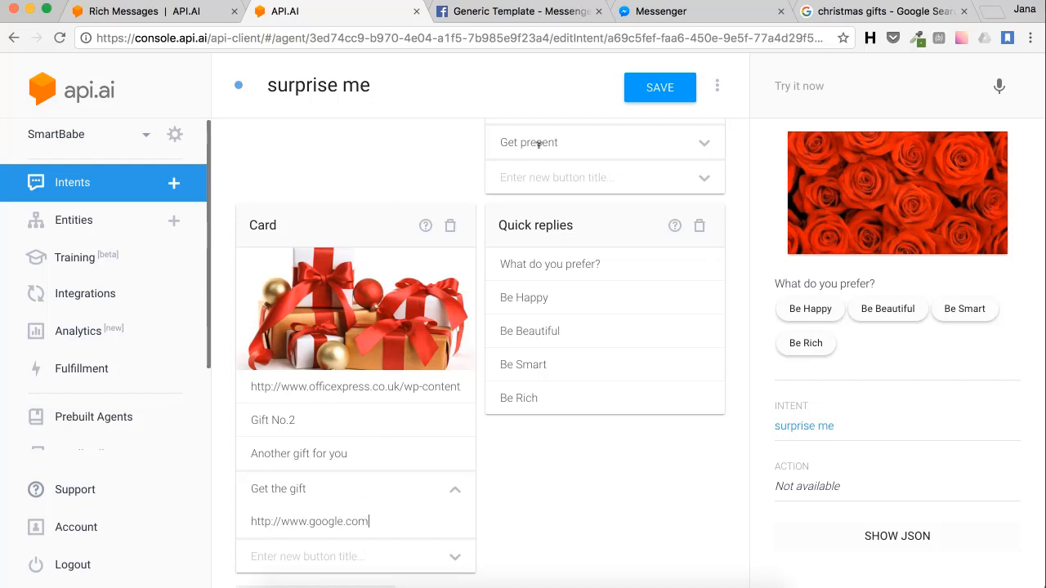
pyautogui.click(665, 96)
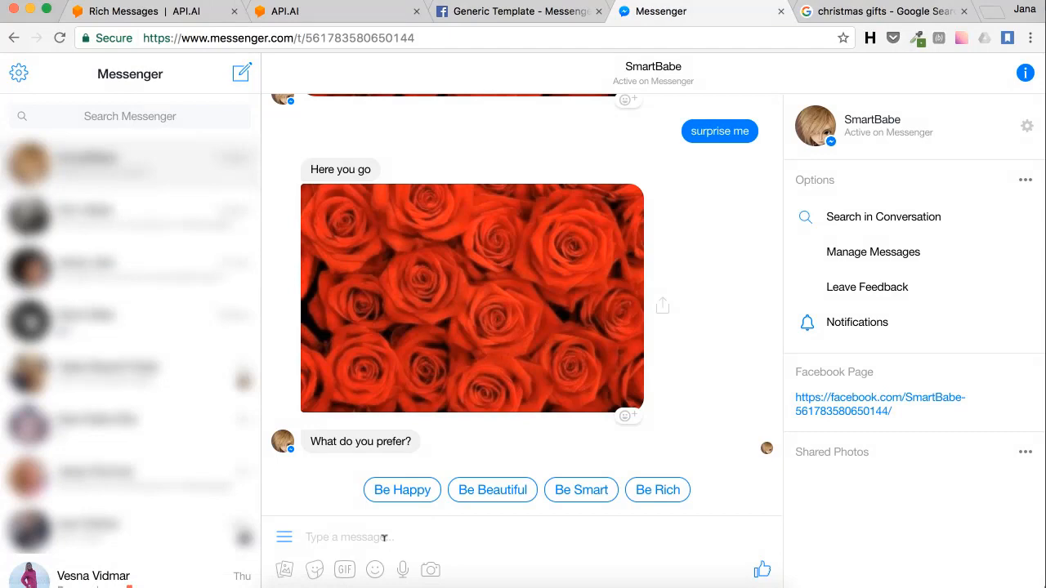
# Step: Send 'surprise me' to SmartBabe in Messenger to receive the gift card carousel
pyautogui.click(383, 538)
pyautogui.write('surpris')
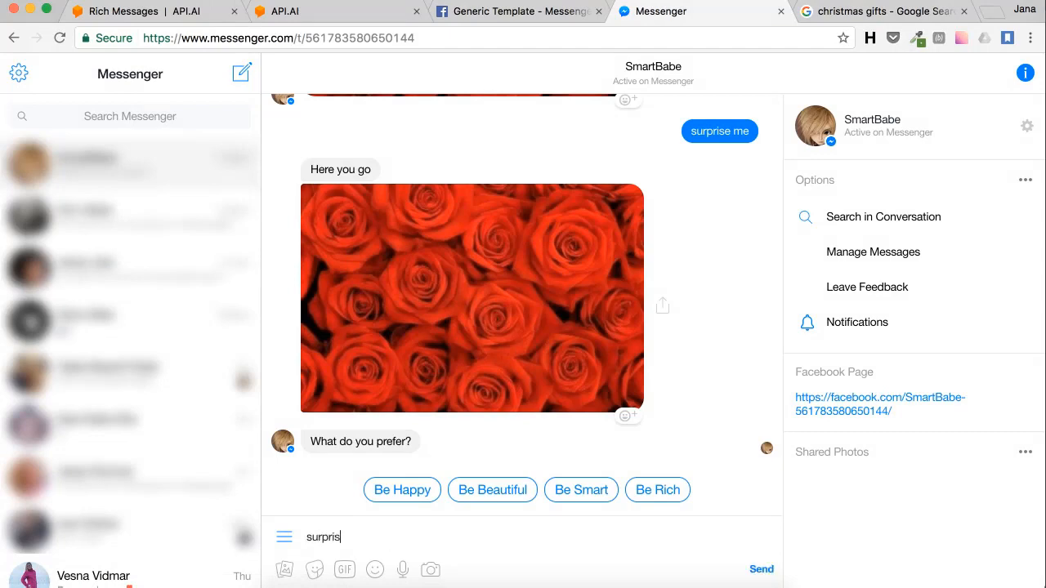
pyautogui.write('e me')
pyautogui.press('Return')
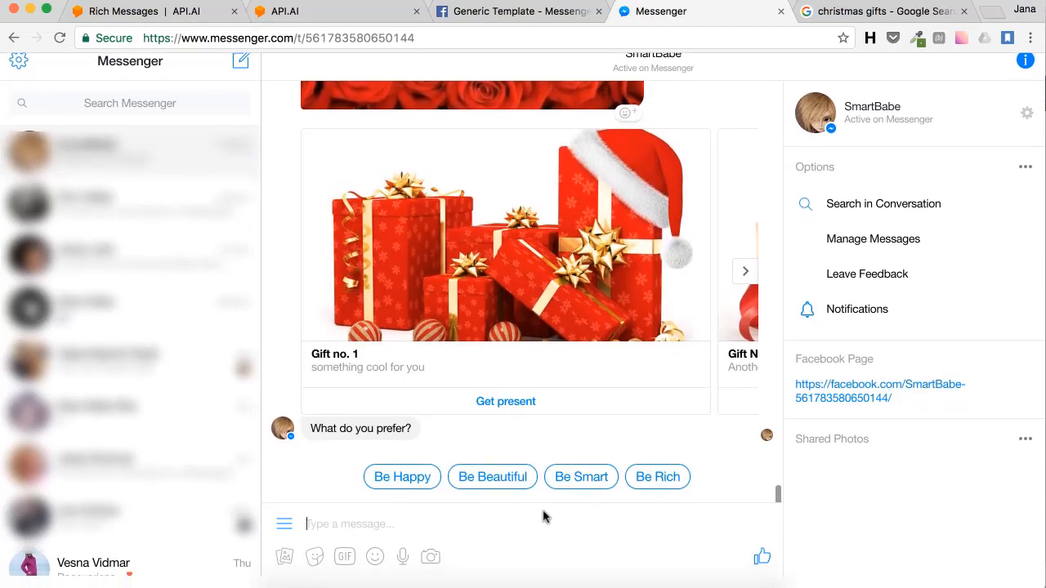
# Step: Flip the carousel back and forth between Gift no. 1 and Gift No.2
pyautogui.click(745, 285)
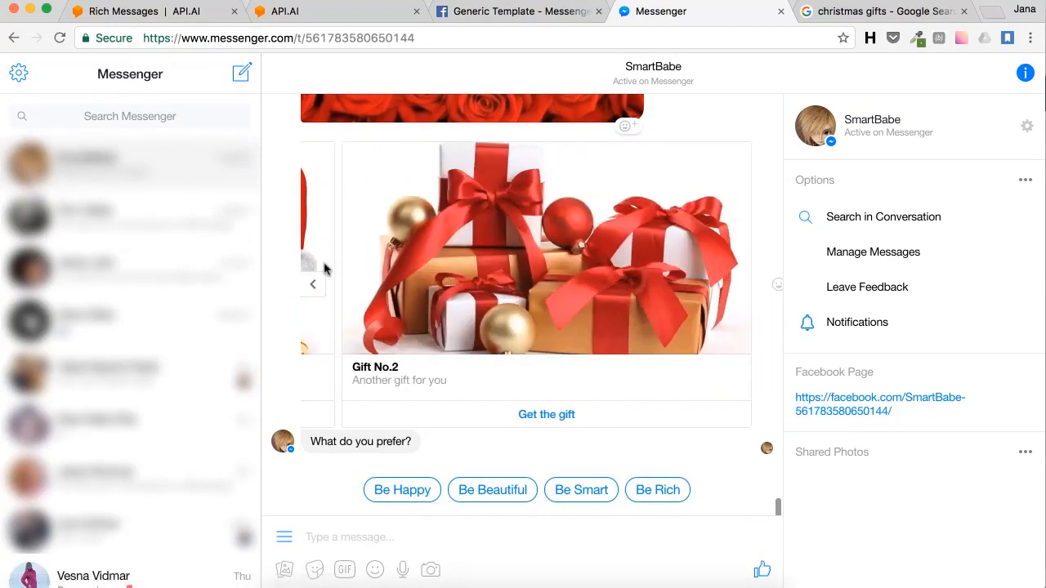
pyautogui.click(318, 285)
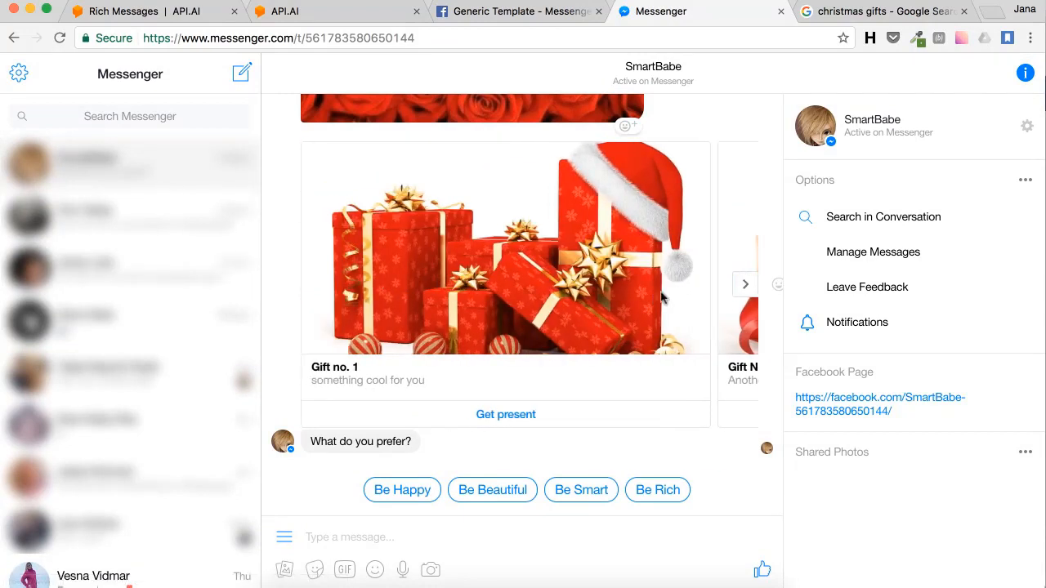
pyautogui.click(745, 286)
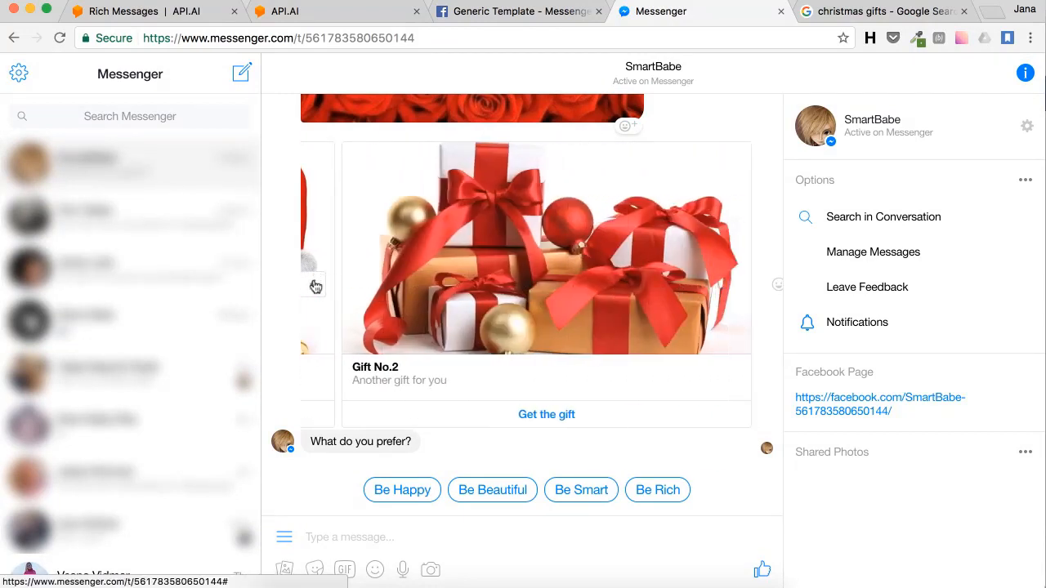
pyautogui.click(314, 282)
pyautogui.click(745, 285)
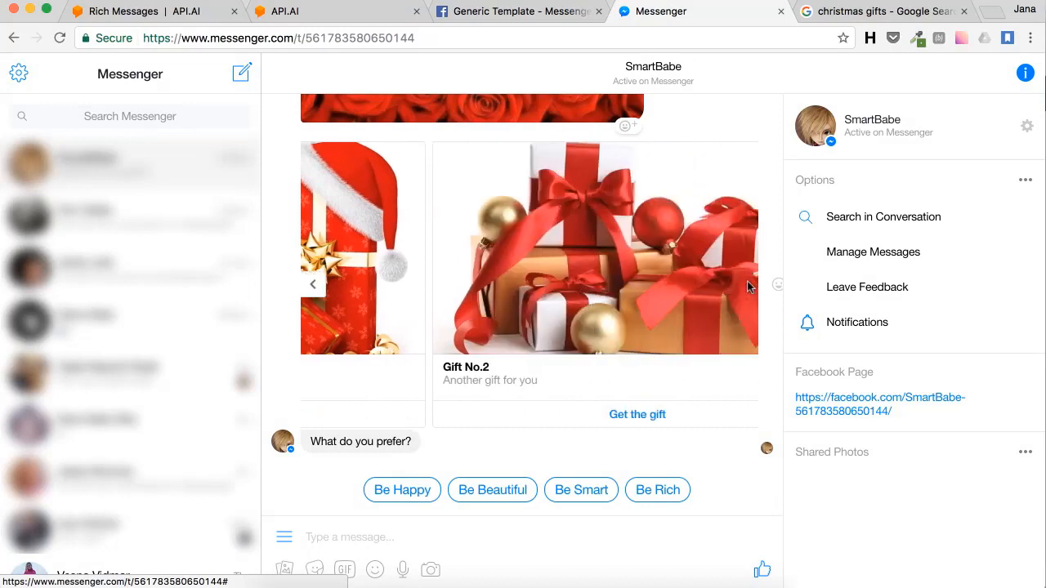
pyautogui.click(318, 291)
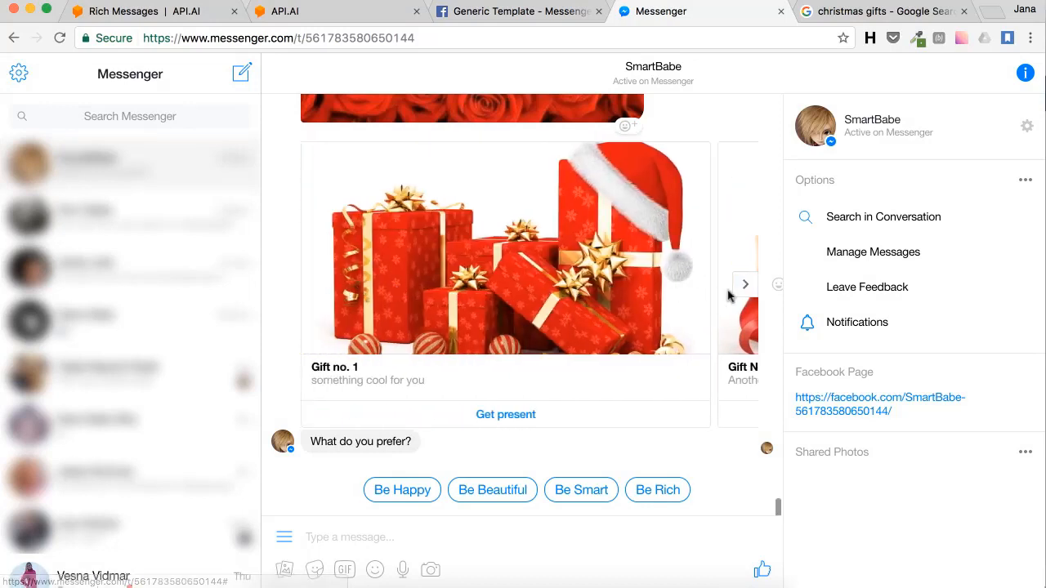
pyautogui.click(744, 286)
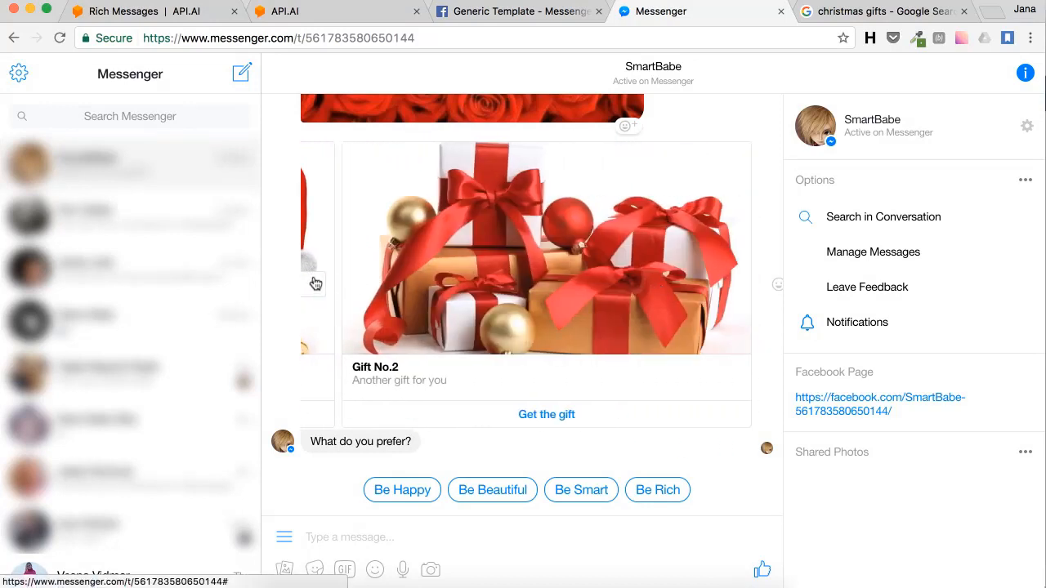
pyautogui.click(316, 283)
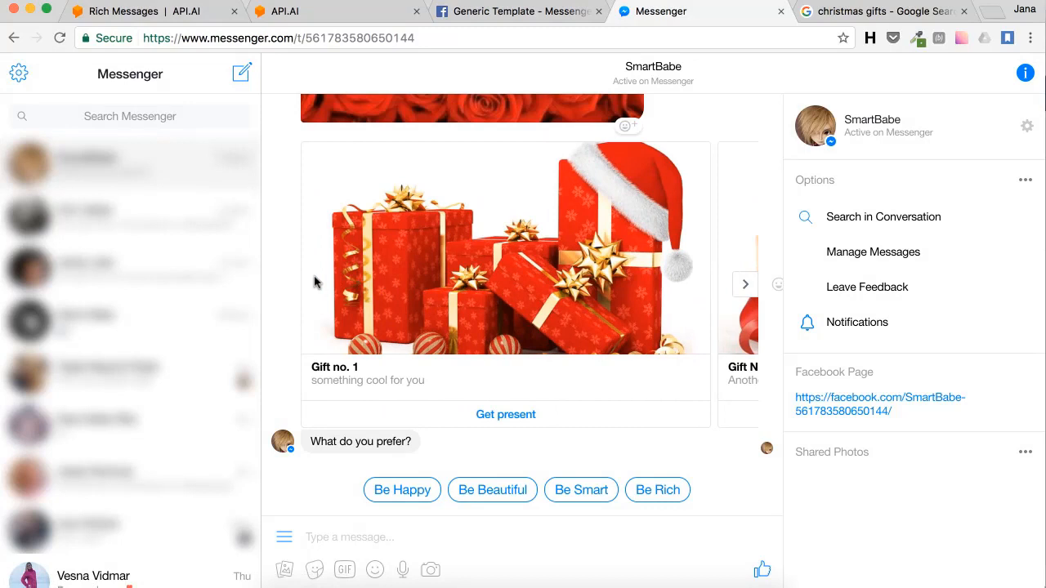
pyautogui.click(744, 284)
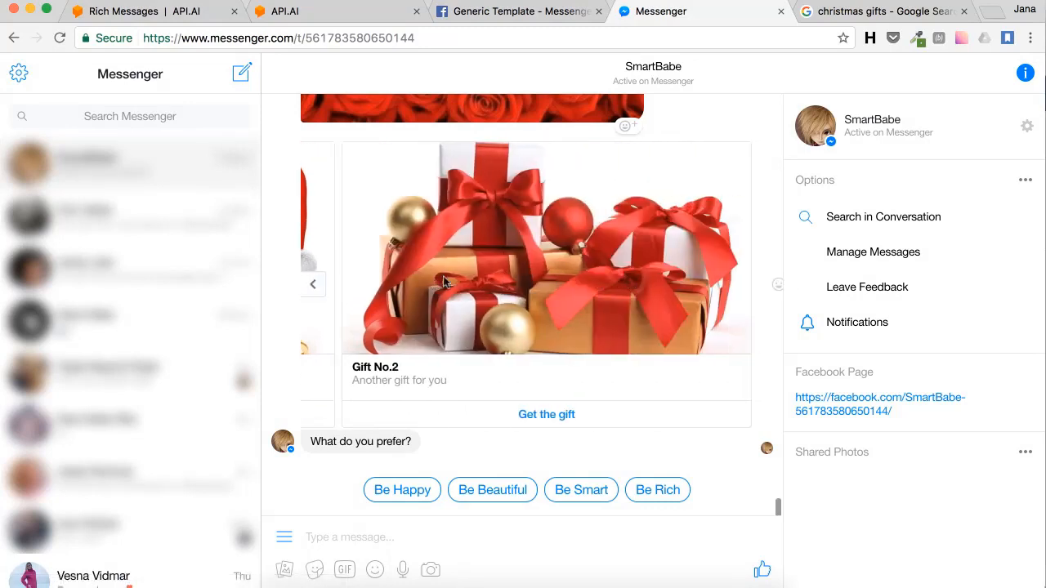
pyautogui.click(317, 286)
pyautogui.click(750, 283)
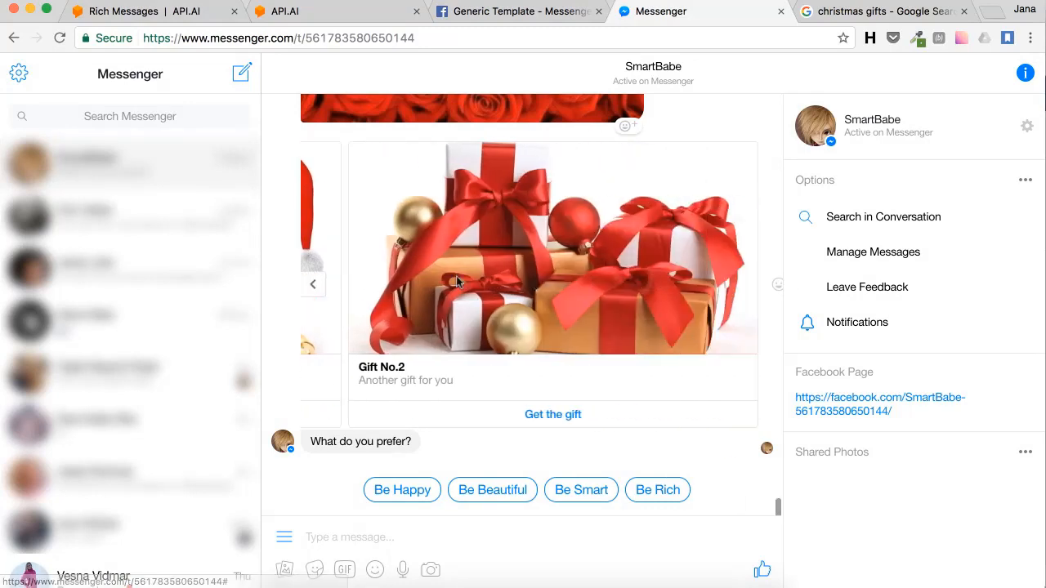
pyautogui.click(309, 290)
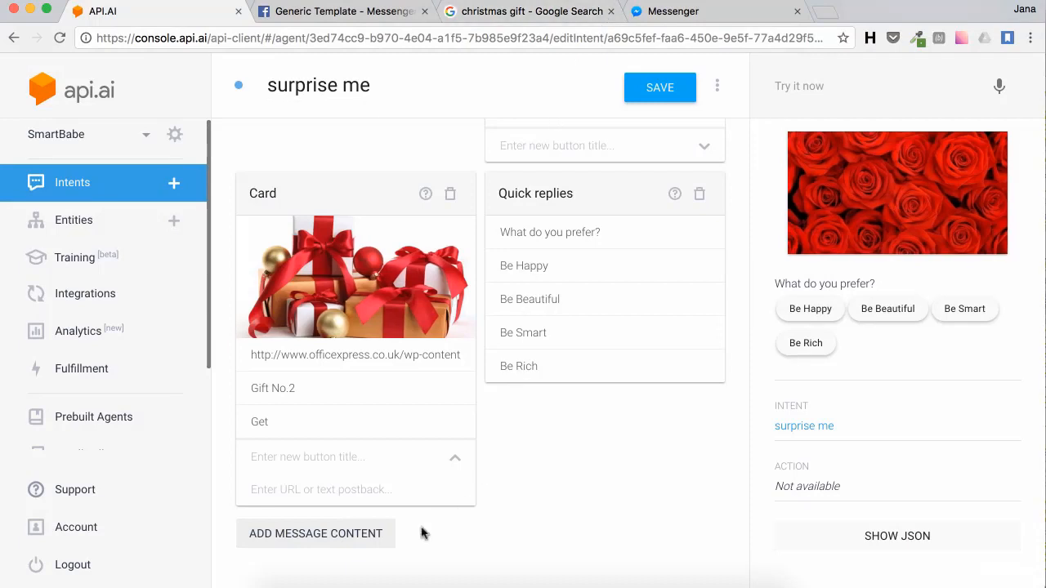
# Step: Add a Custom payload block and place the cursor in its Facebook attachment line
pyautogui.click(374, 537)
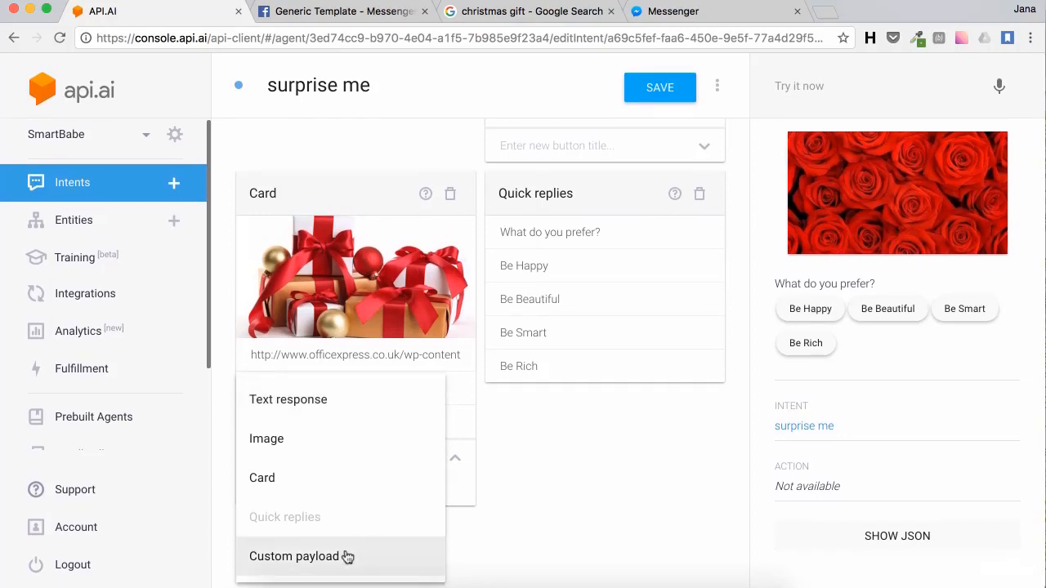
pyautogui.click(347, 556)
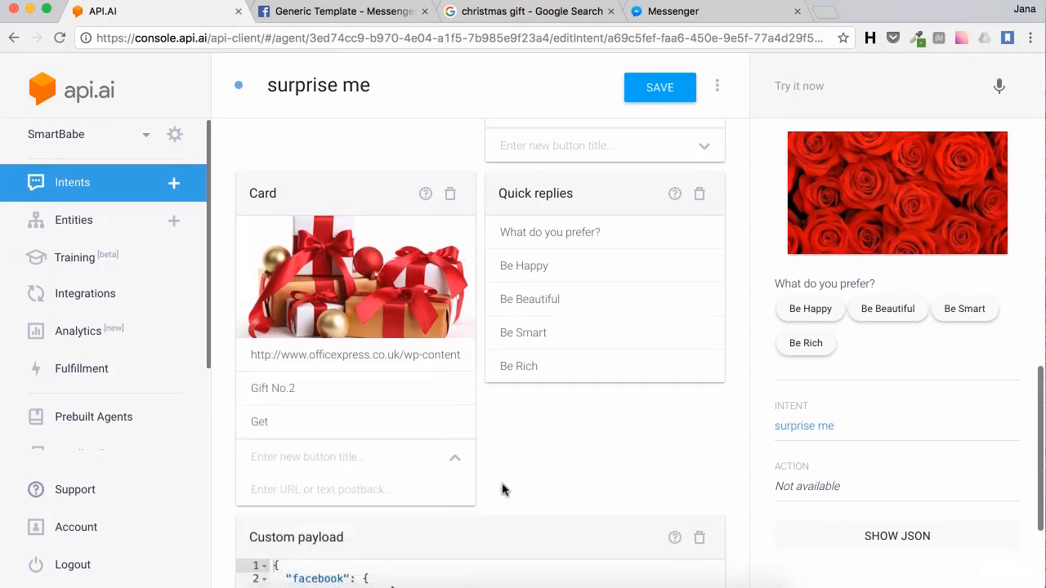
pyautogui.scroll(-2, 546, 466)
pyautogui.scroll(-2, 546, 466)
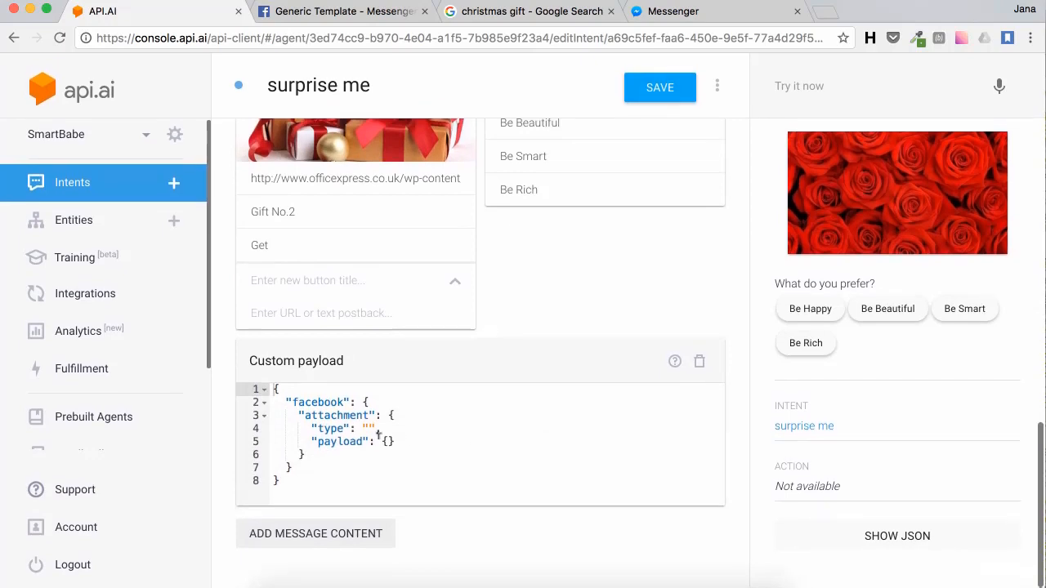
pyautogui.click(343, 415)
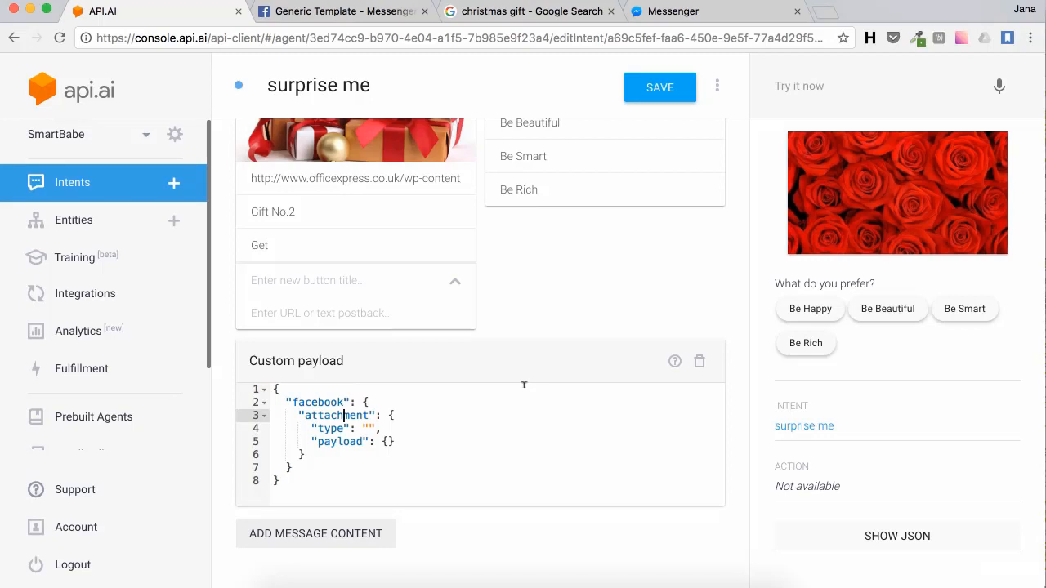
pyautogui.click(347, 13)
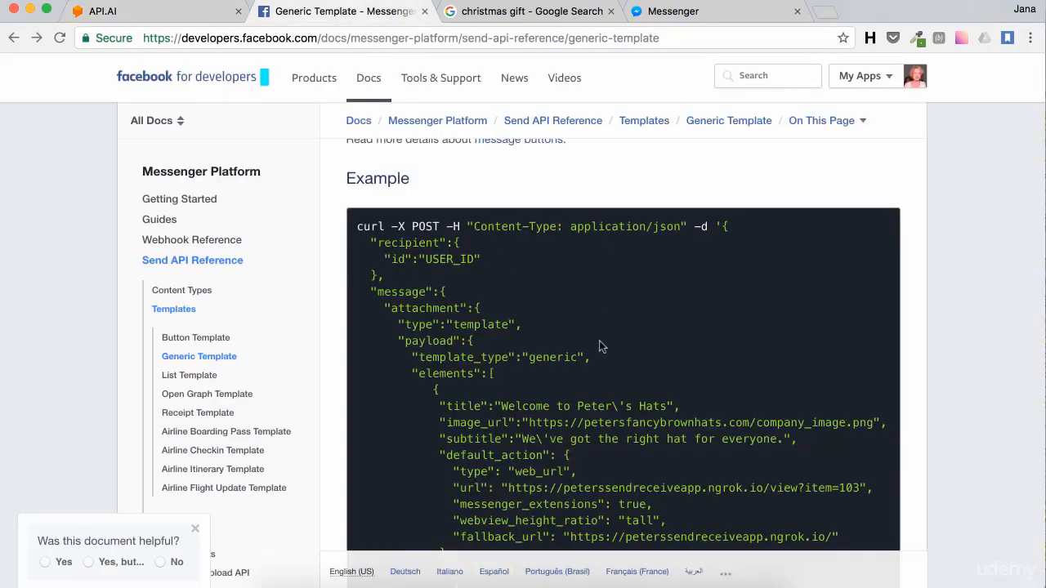
# Step: Copy the attachment JSON from the Generic Template example and go back to the API.AI intent editor
pyautogui.scroll(-2, 599, 347)
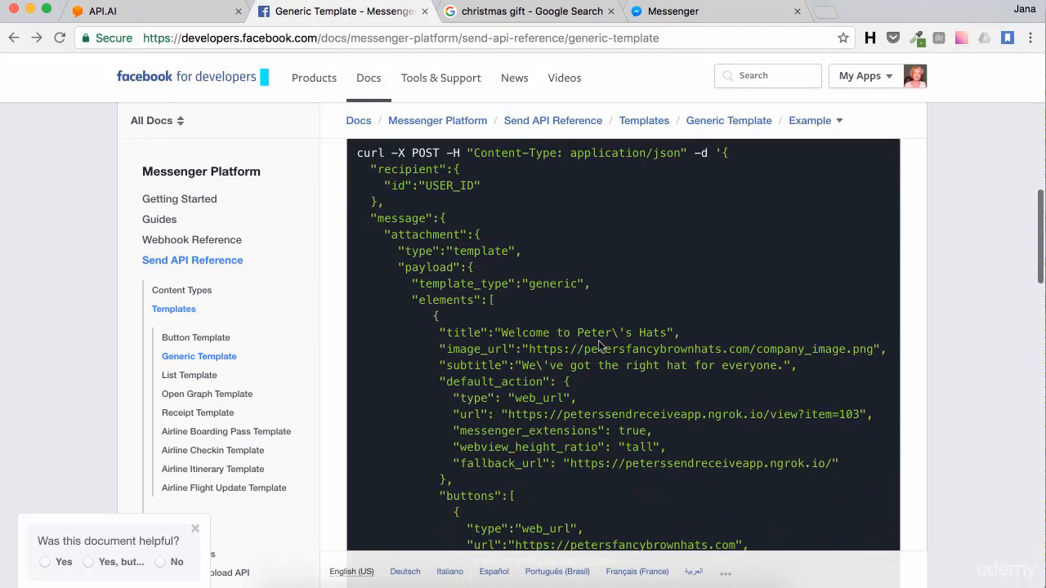
pyautogui.scroll(-3, 599, 346)
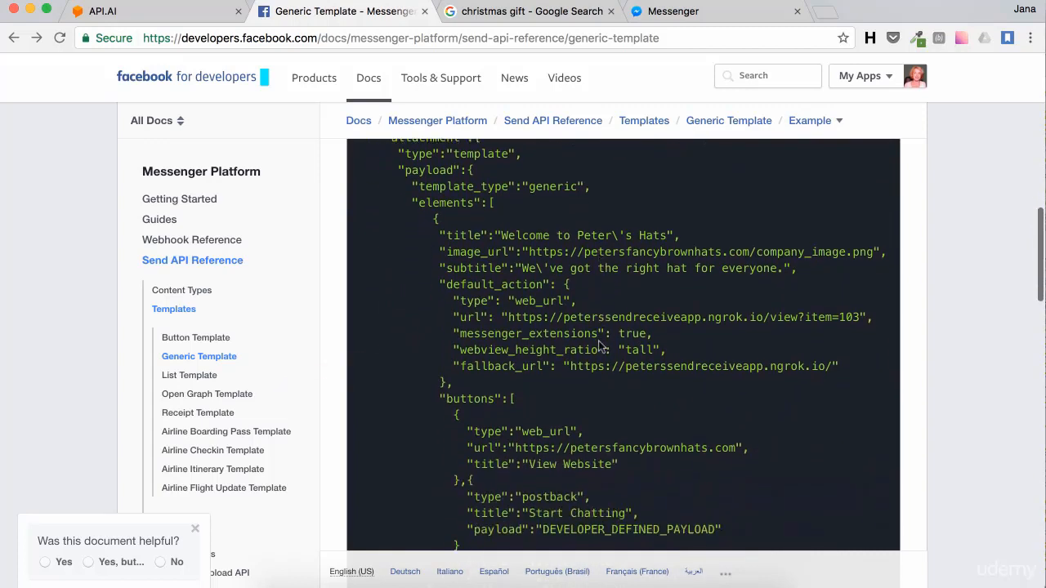
pyautogui.scroll(-1, 599, 346)
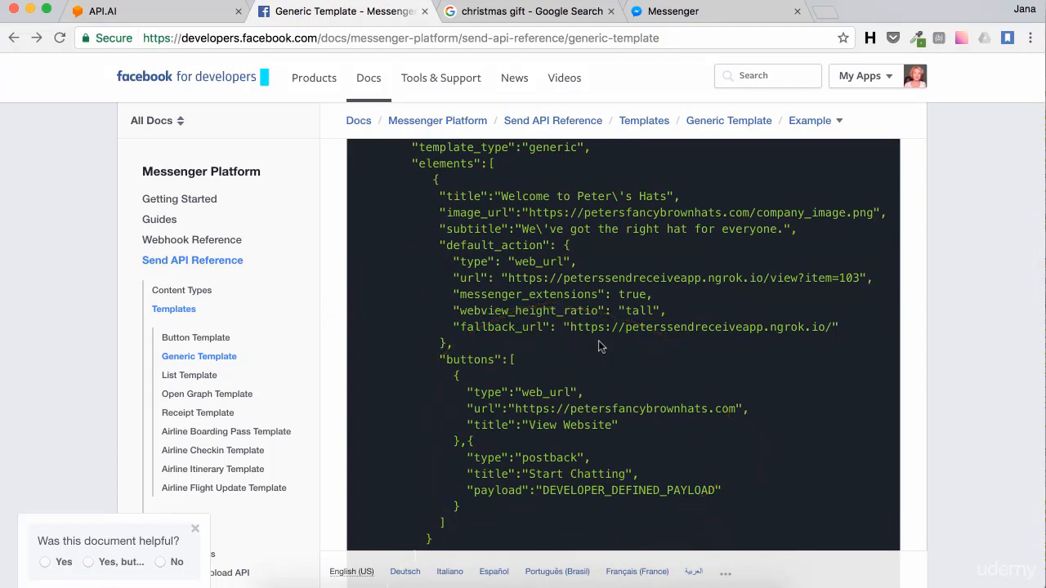
pyautogui.scroll(2, 600, 347)
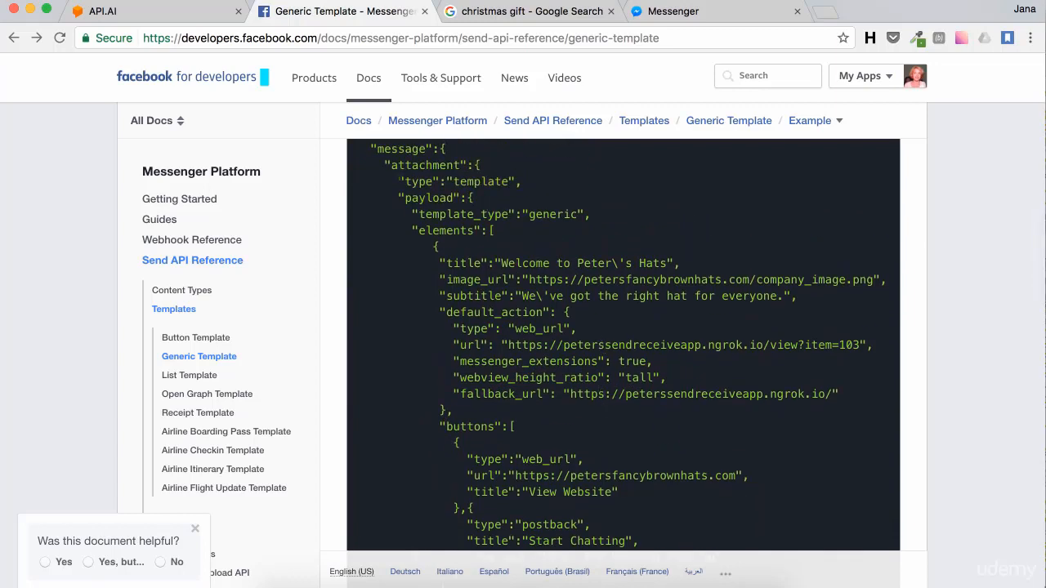
pyautogui.moveTo(400, 180); pyautogui.dragTo(513, 339)
pyautogui.scroll(2, 530, 473)
pyautogui.scroll(-9, 527, 377)
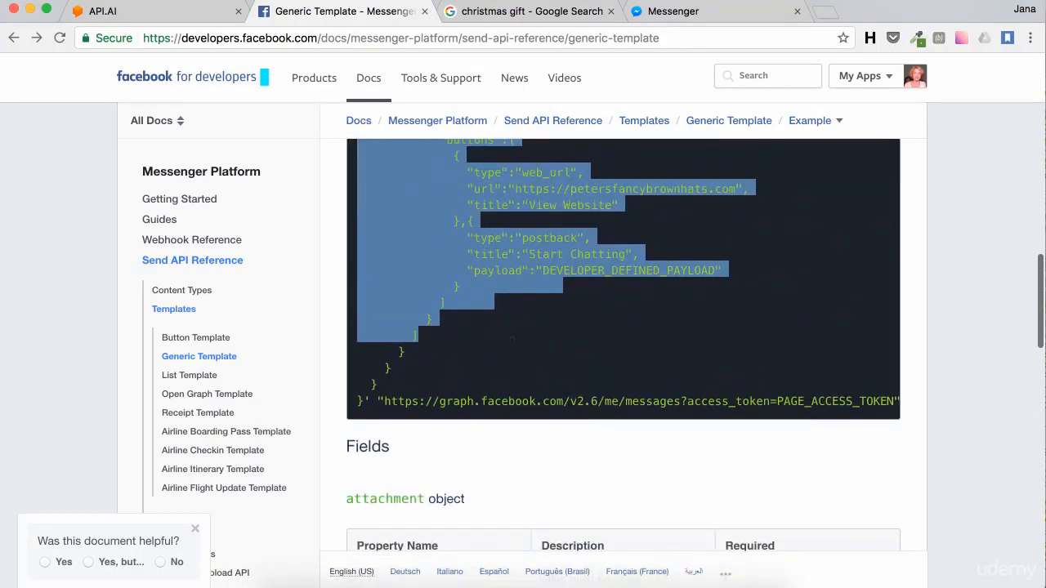
pyautogui.scroll(-1, 512, 339)
pyautogui.click(196, 13)
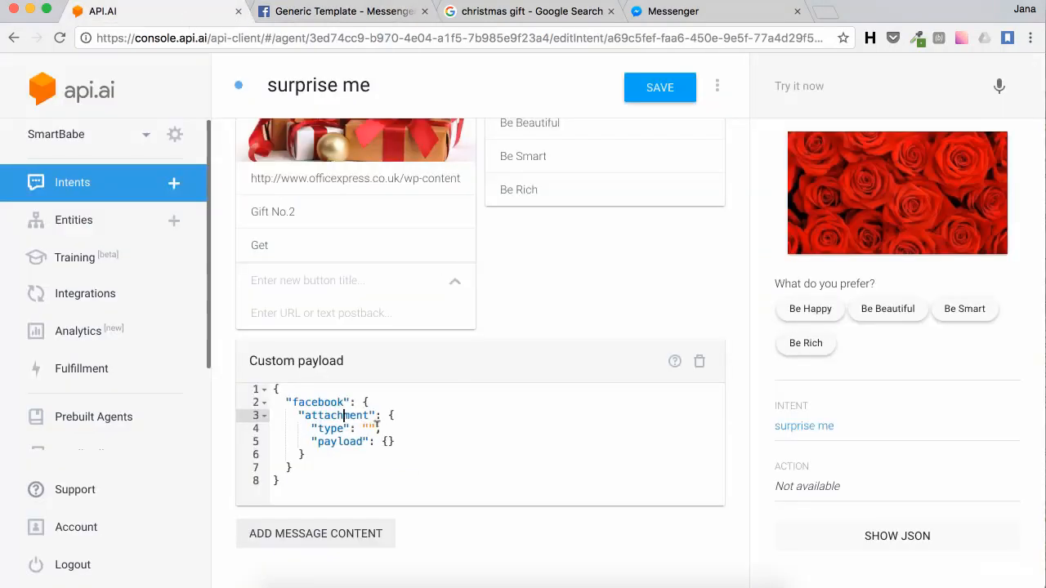
# Step: Paste the generic template JSON over the existing type and payload lines and re-indent line 4
pyautogui.moveTo(396, 441); pyautogui.dragTo(226, 433)
pyautogui.hotkey('ctrl', 'v')
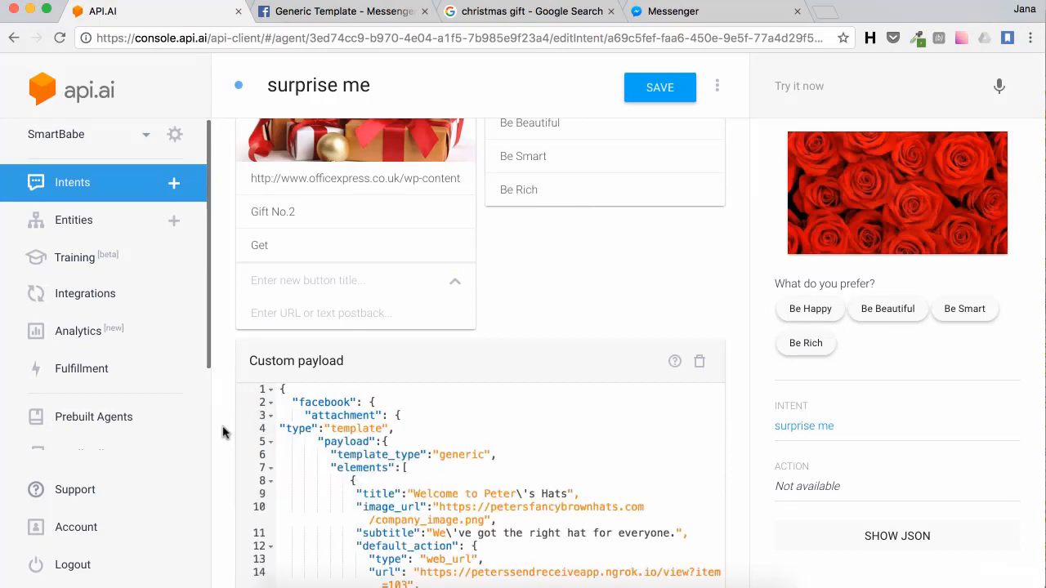
pyautogui.scroll(-5, 467, 418)
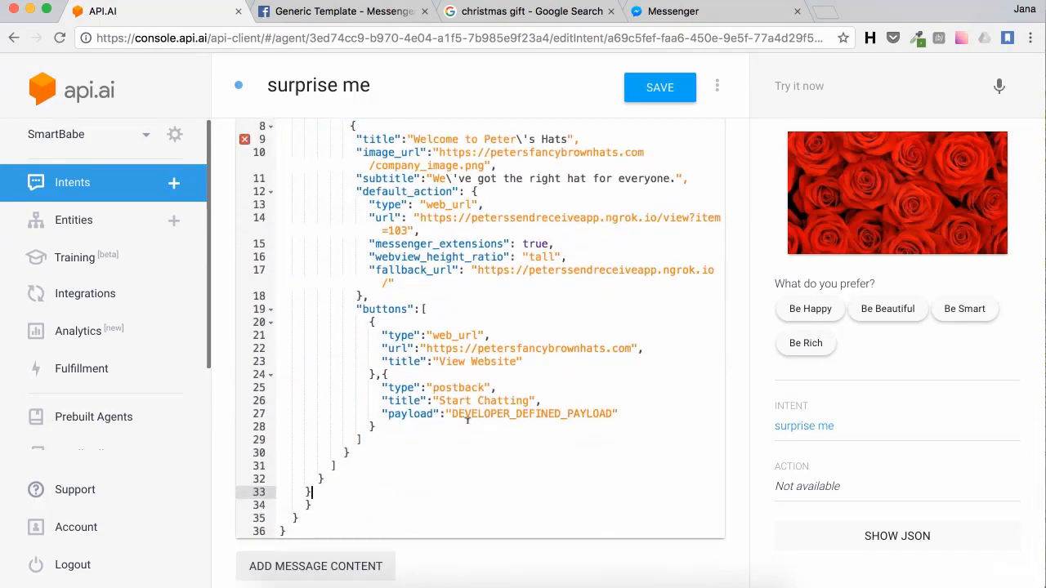
pyautogui.scroll(3, 467, 419)
pyautogui.click(280, 209)
pyautogui.press('Tab')
pyautogui.press('Tab')
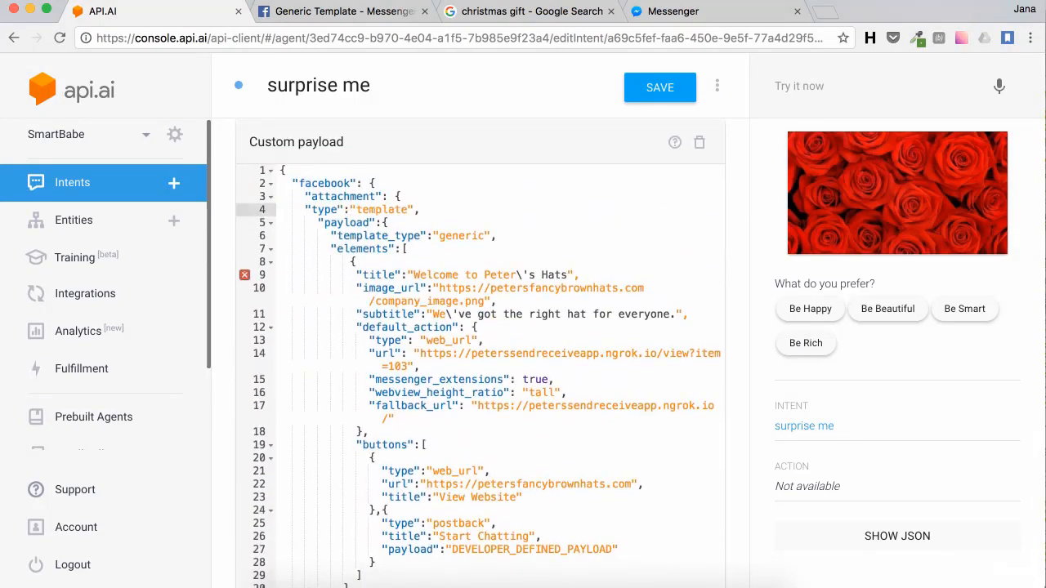
pyautogui.press('Tab')
# Step: Remove the backslashes in Peter's and We've and delete the messenger_extensions, webview_height_ratio and fallback_url lines
pyautogui.click(521, 274)
pyautogui.press('BackSpace')
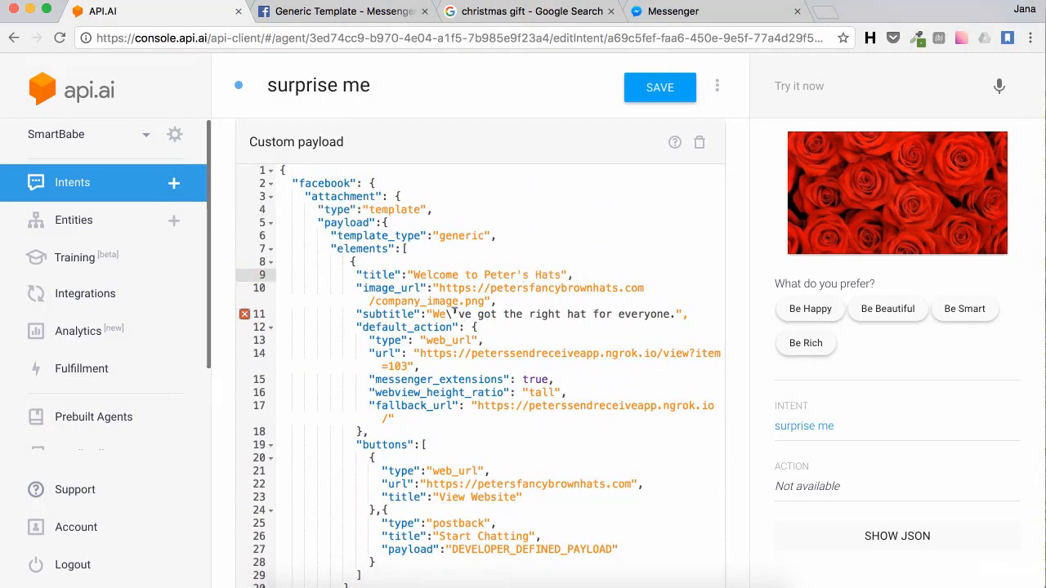
pyautogui.click(448, 314)
pyautogui.press('BackSpace')
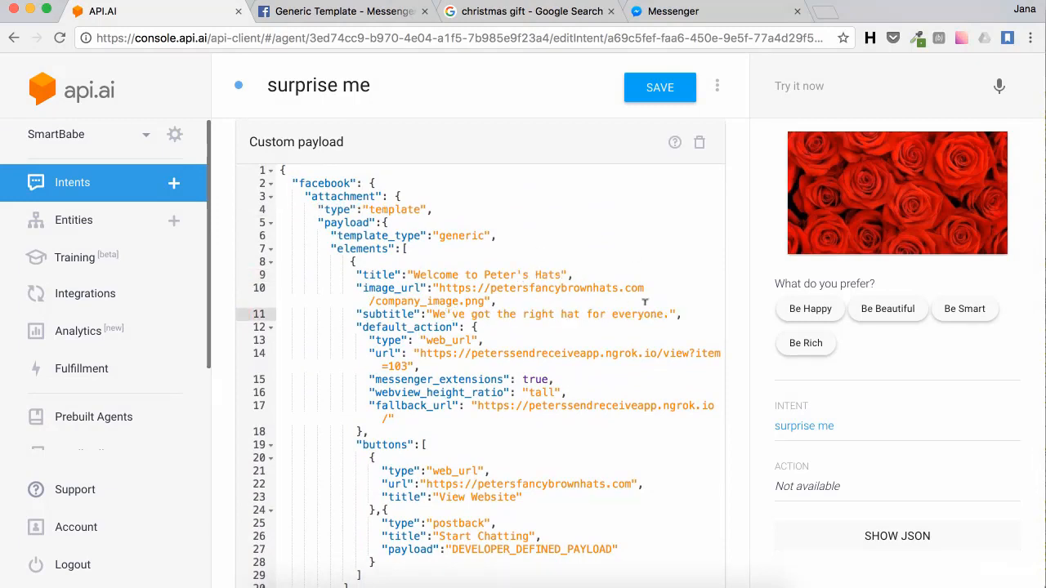
pyautogui.click(420, 327)
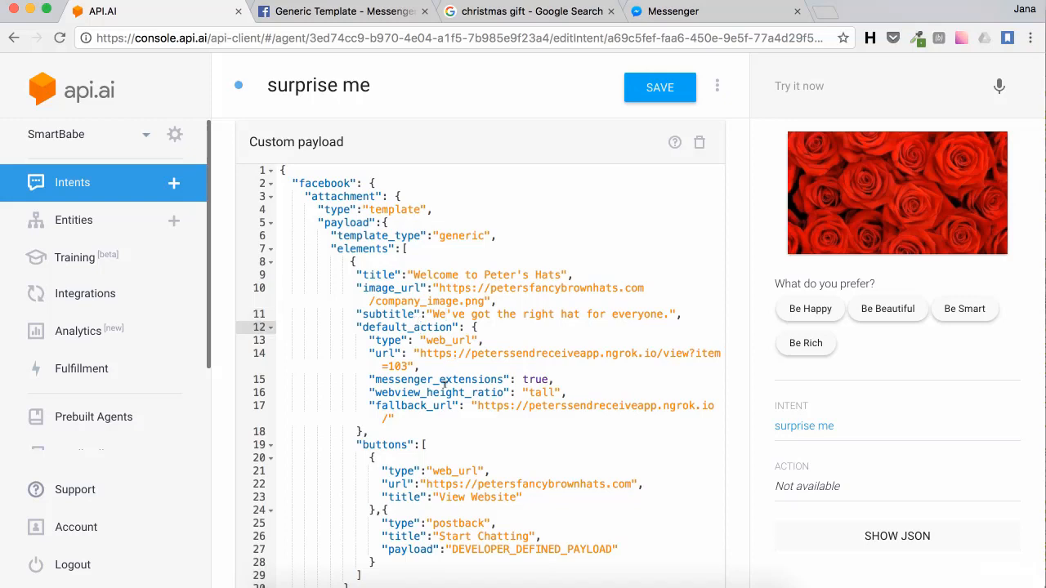
pyautogui.click(407, 418)
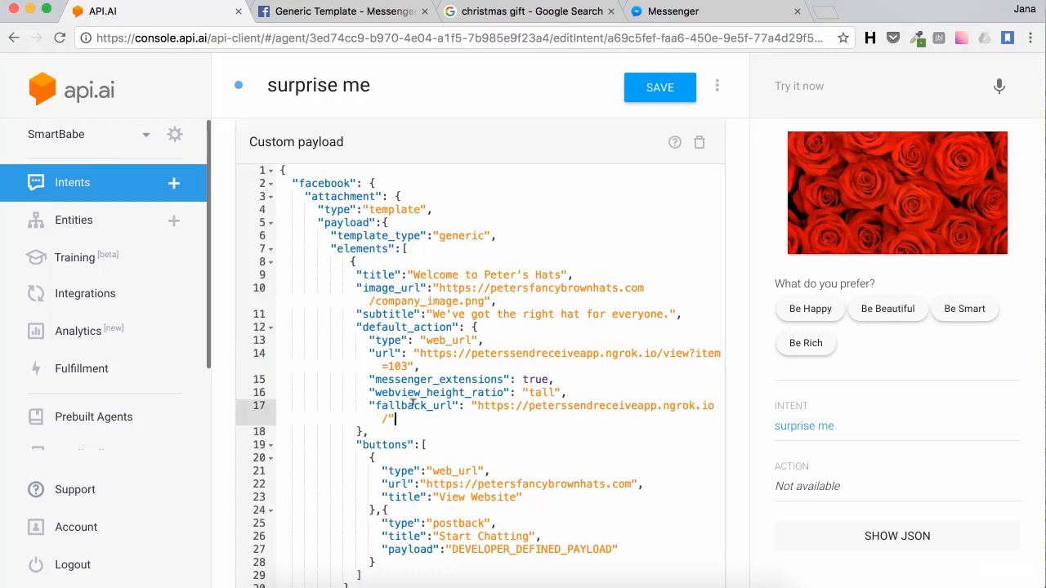
pyautogui.moveTo(413, 404); pyautogui.dragTo(415, 366)
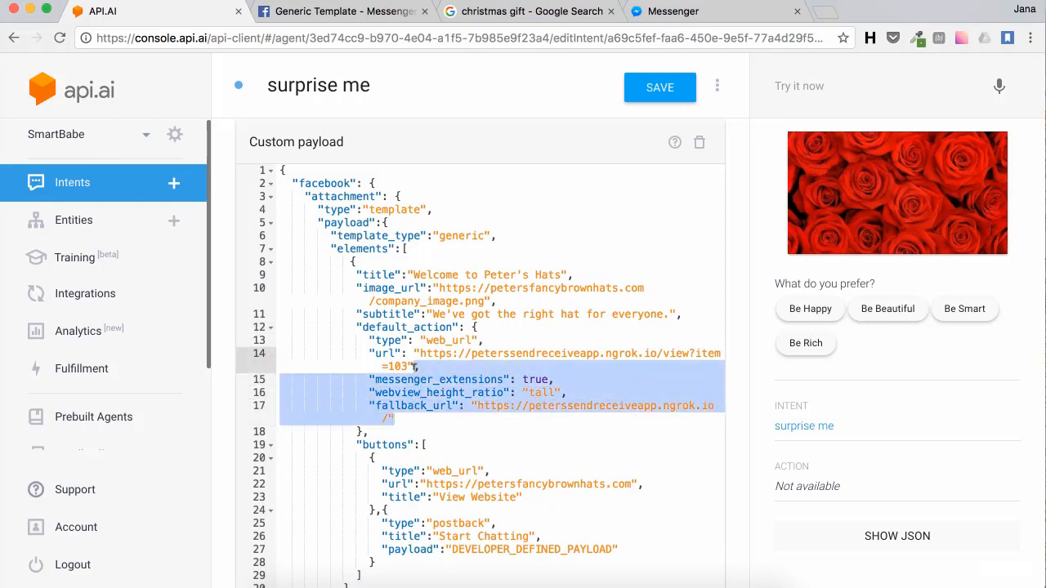
pyautogui.press('BackSpace')
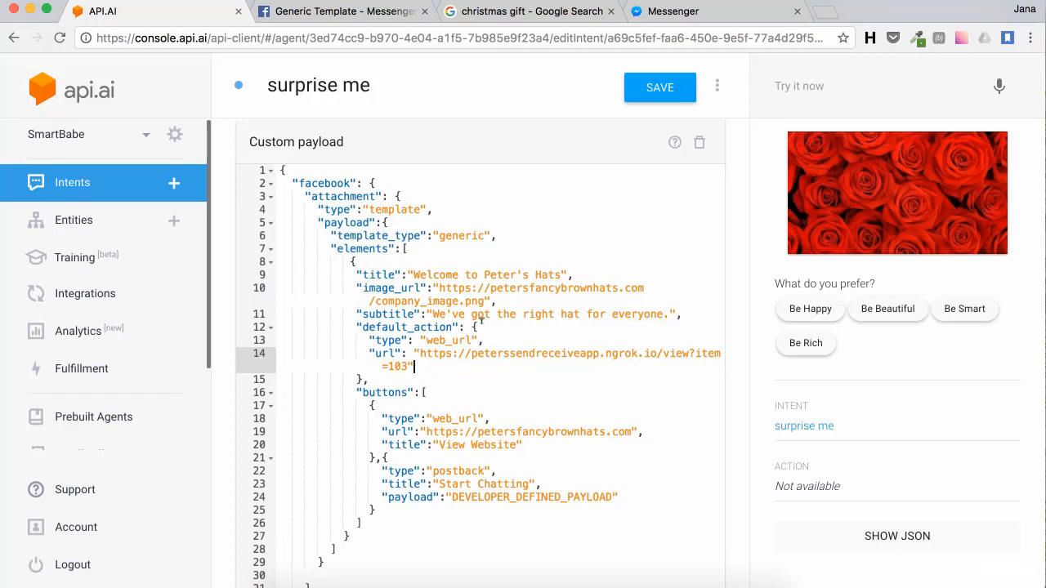
# Step: Set the payload's image_url to the Christmas presents picture's address from Google Images
pyautogui.click(493, 13)
pyautogui.rightClick(437, 351)
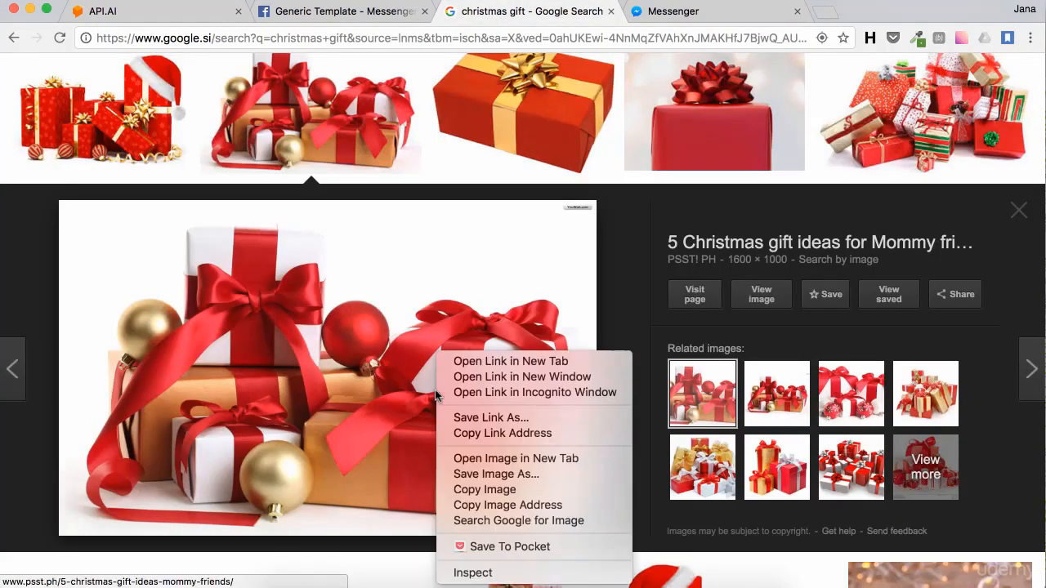
pyautogui.click(518, 507)
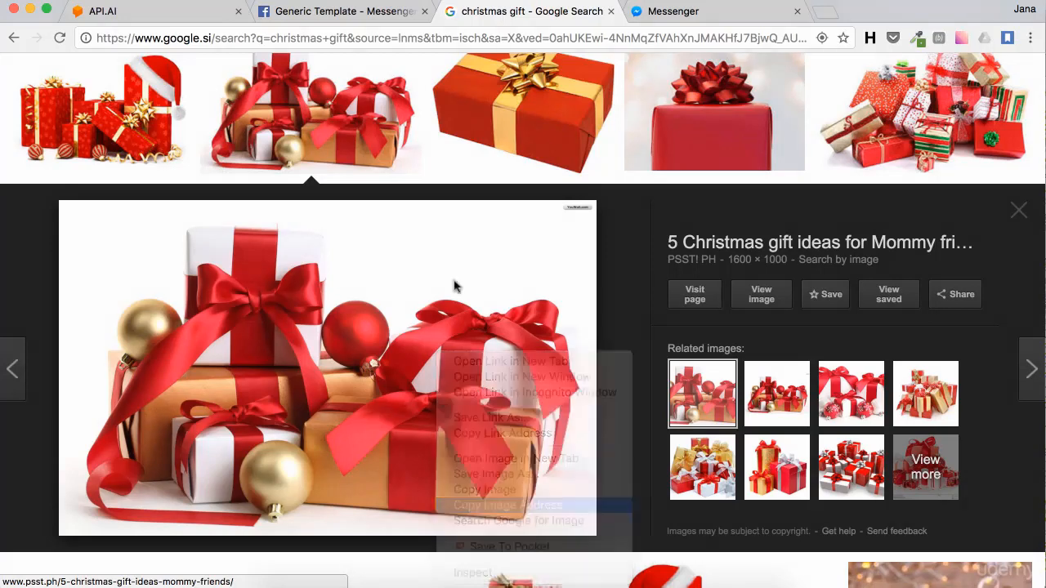
pyautogui.click(147, 10)
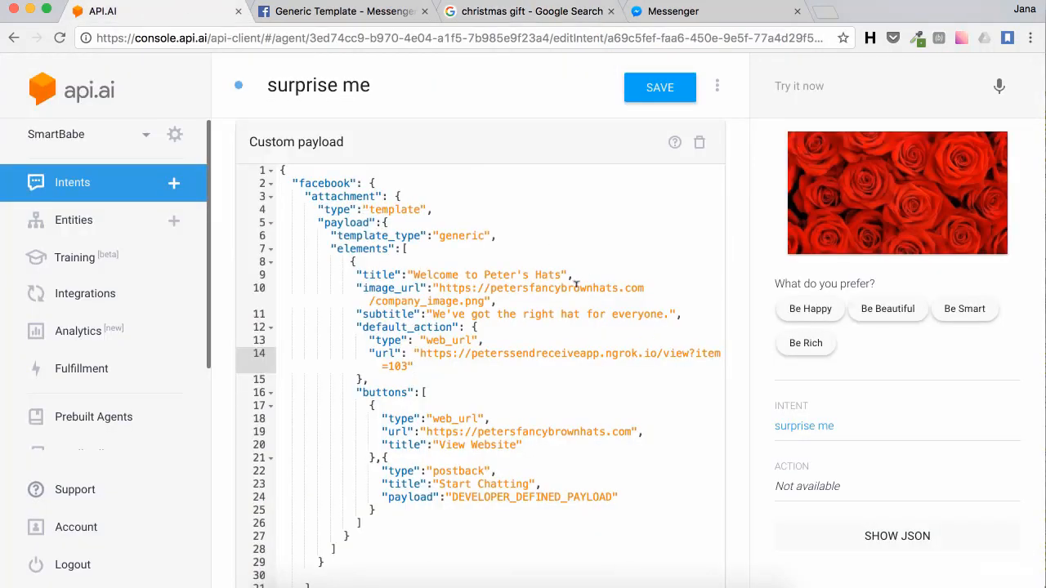
pyautogui.moveTo(488, 299); pyautogui.dragTo(440, 288)
pyautogui.press('super+v')
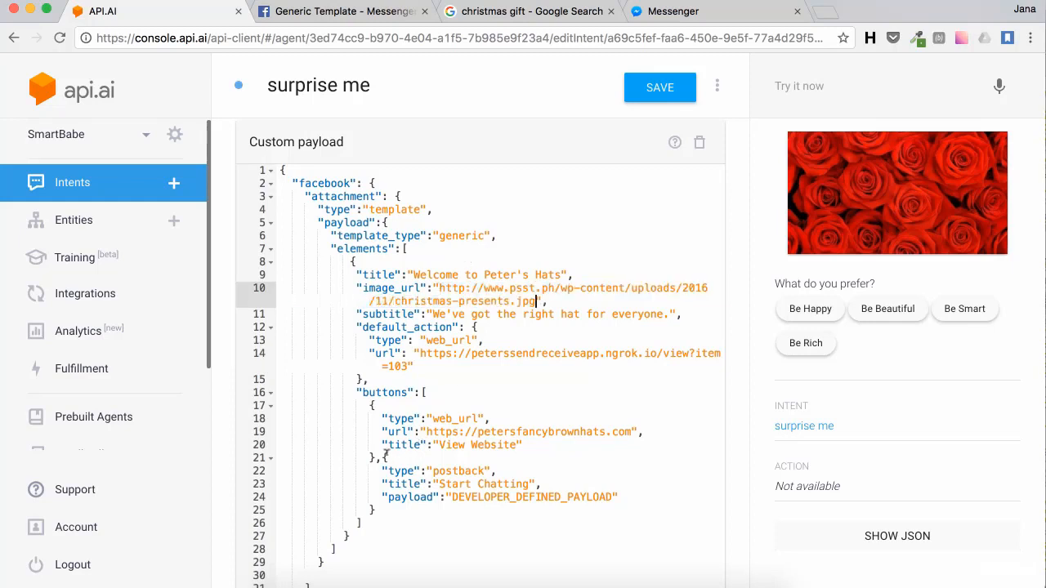
# Step: Duplicate the first button as 'Another link' pointing to yahoo.com and save the intent
pyautogui.moveTo(379, 454); pyautogui.dragTo(643, 397)
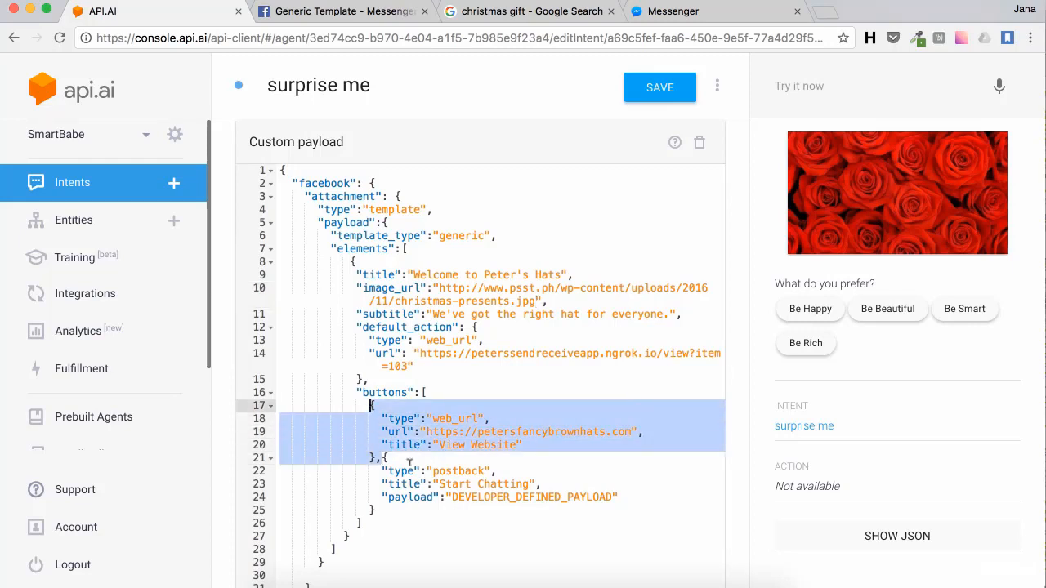
pyautogui.click(383, 460)
pyautogui.hotkey('ctrl', 'v')
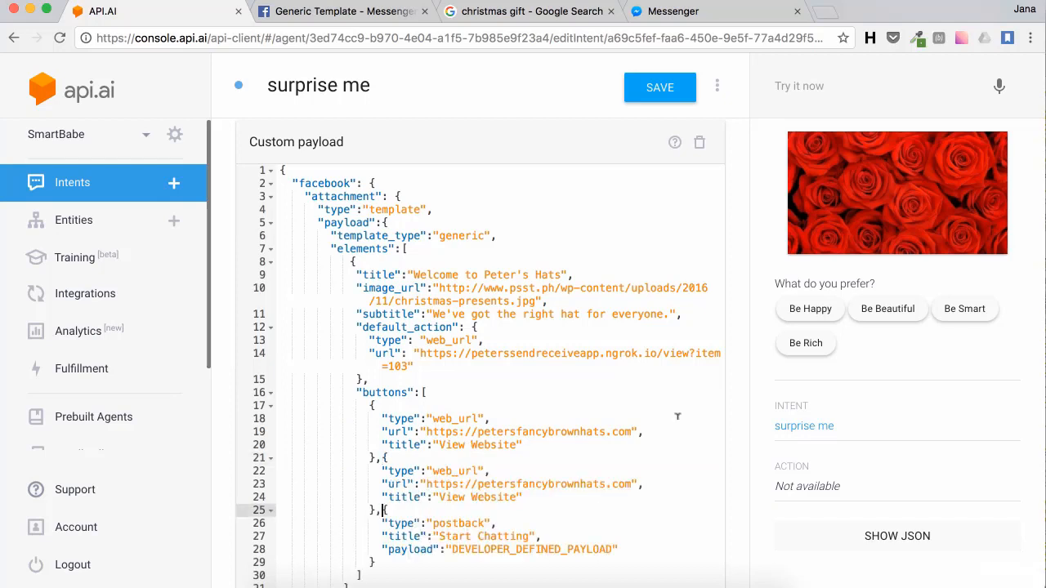
pyautogui.moveTo(517, 497); pyautogui.dragTo(442, 492)
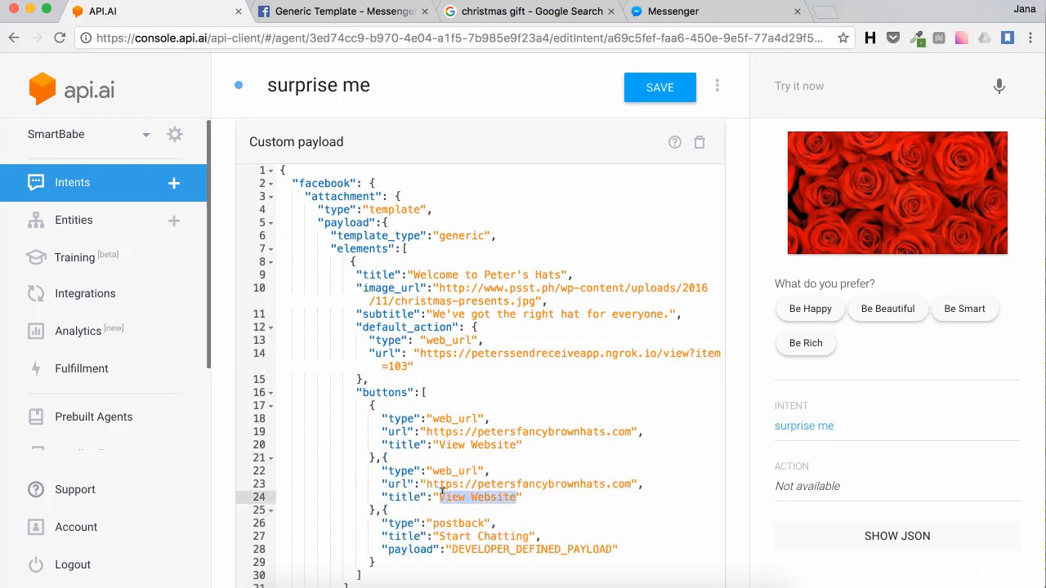
pyautogui.press('BackSpace')
pyautogui.write('Another ')
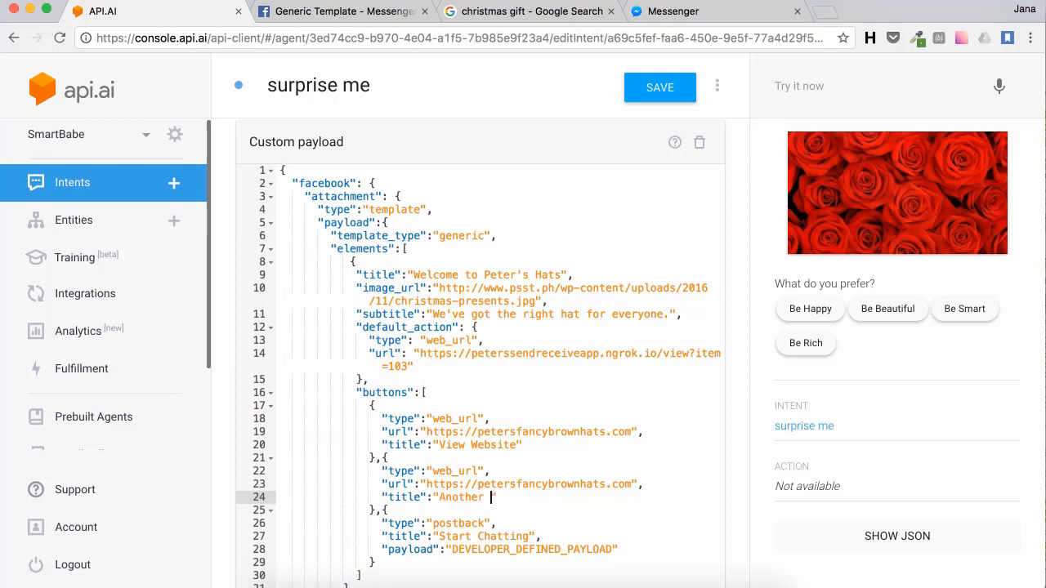
pyautogui.write('link')
pyautogui.doubleClick(497, 484)
pyautogui.write('yah')
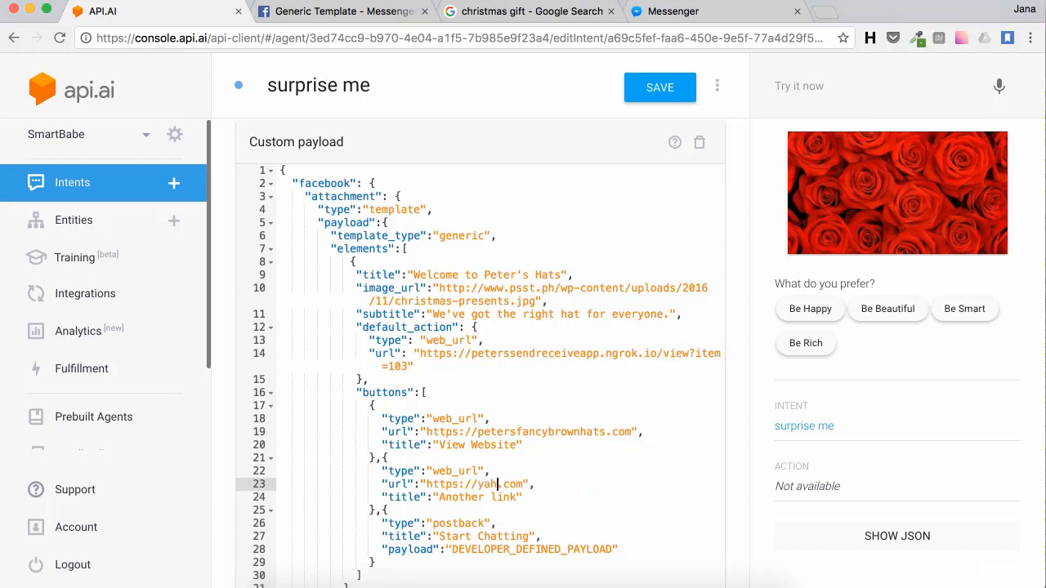
pyautogui.write('oo')
pyautogui.scroll(-5, 654, 174)
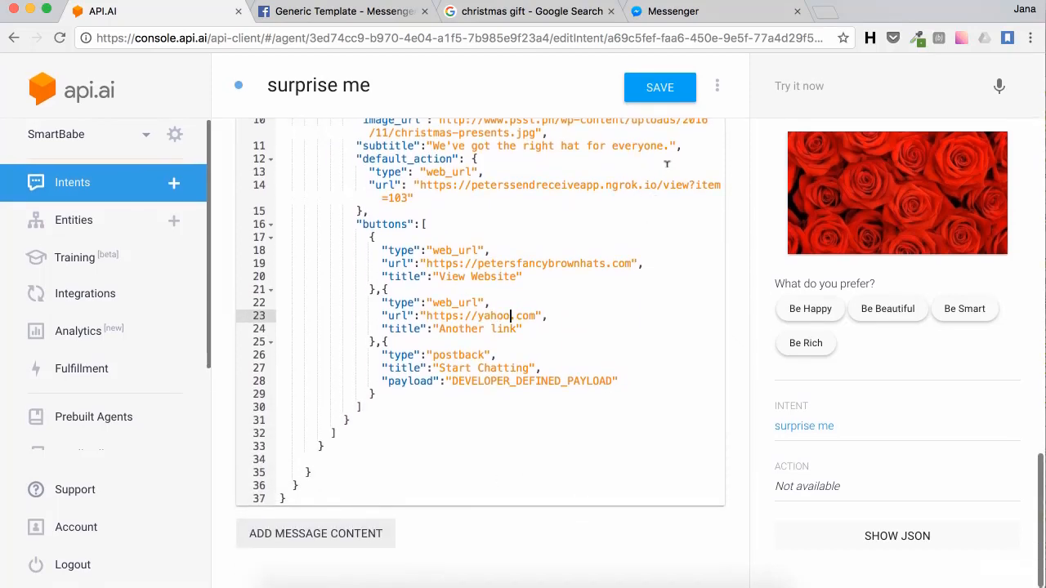
pyautogui.click(654, 97)
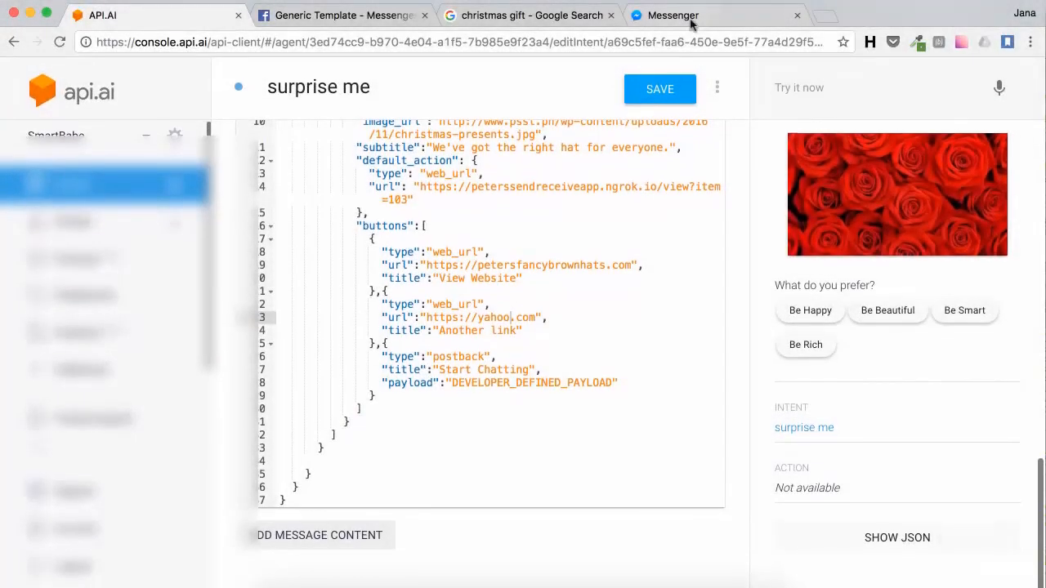
# Step: Send 'surprise me' to SmartBabe and review the three-button Christmas-gift card it returns
pyautogui.click(673, 14)
pyautogui.write('s')
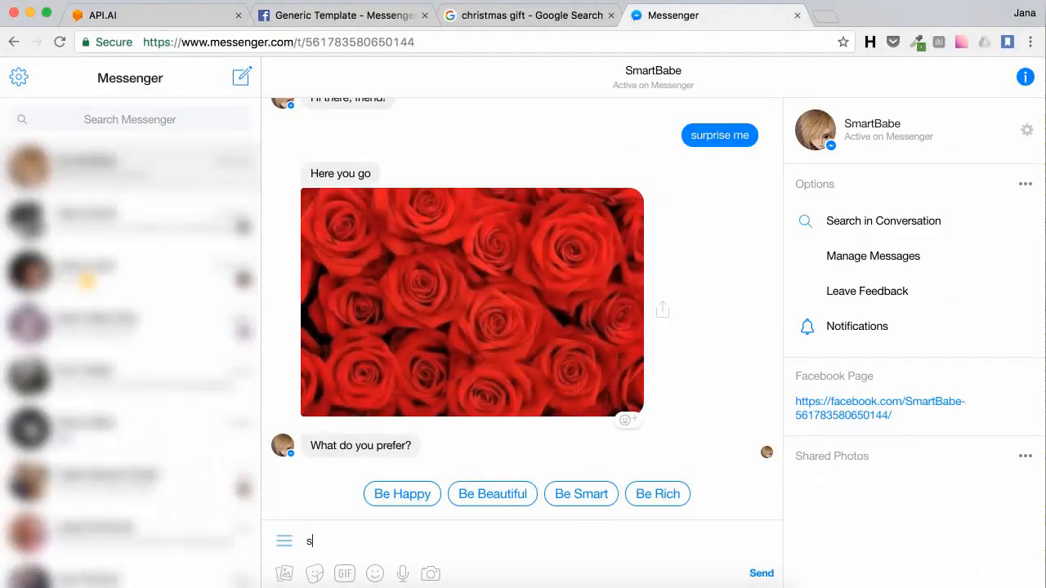
pyautogui.write('urprise me')
pyautogui.press('Return')
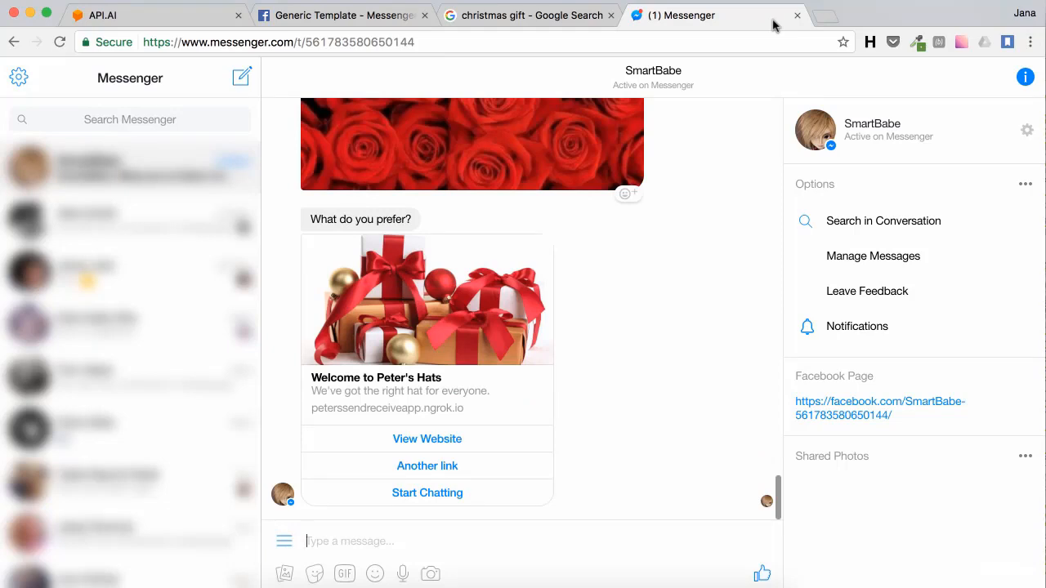
pyautogui.click(366, 15)
# Step: Go to the Call Button page under Message Buttons and select its phone_number button example
pyautogui.click(640, 475)
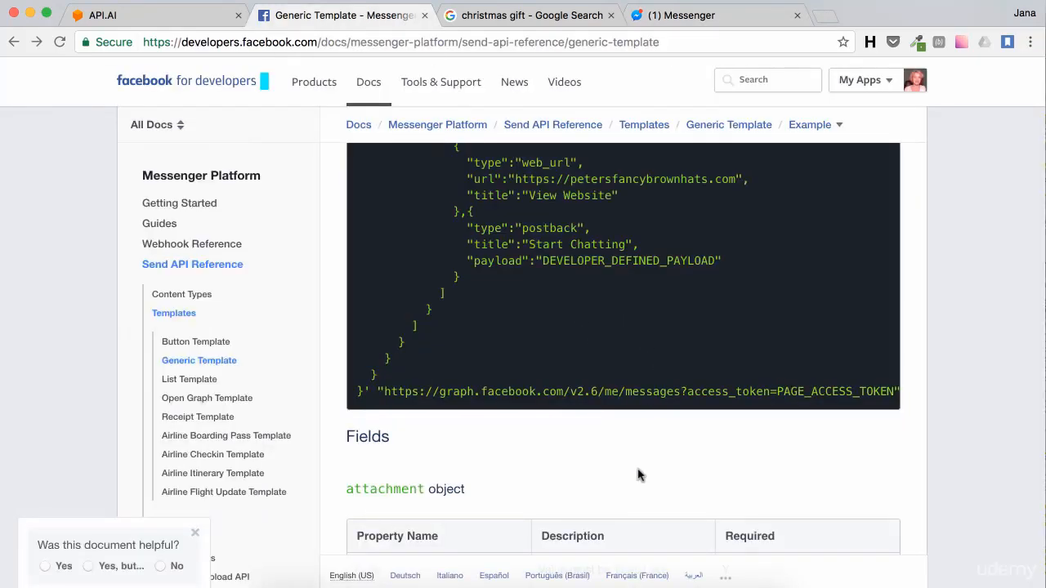
pyautogui.scroll(-15, 638, 472)
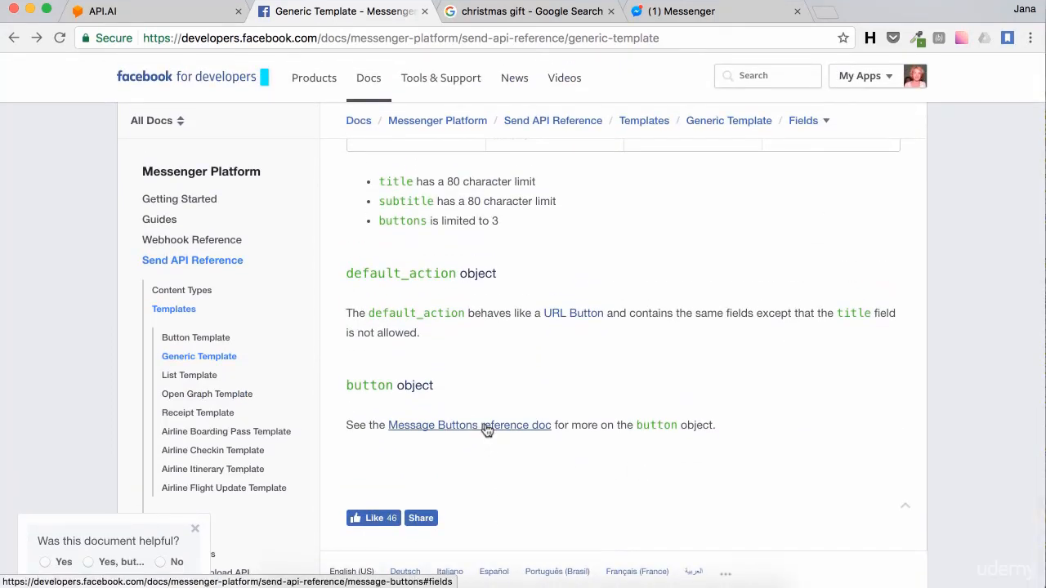
pyautogui.click(487, 429)
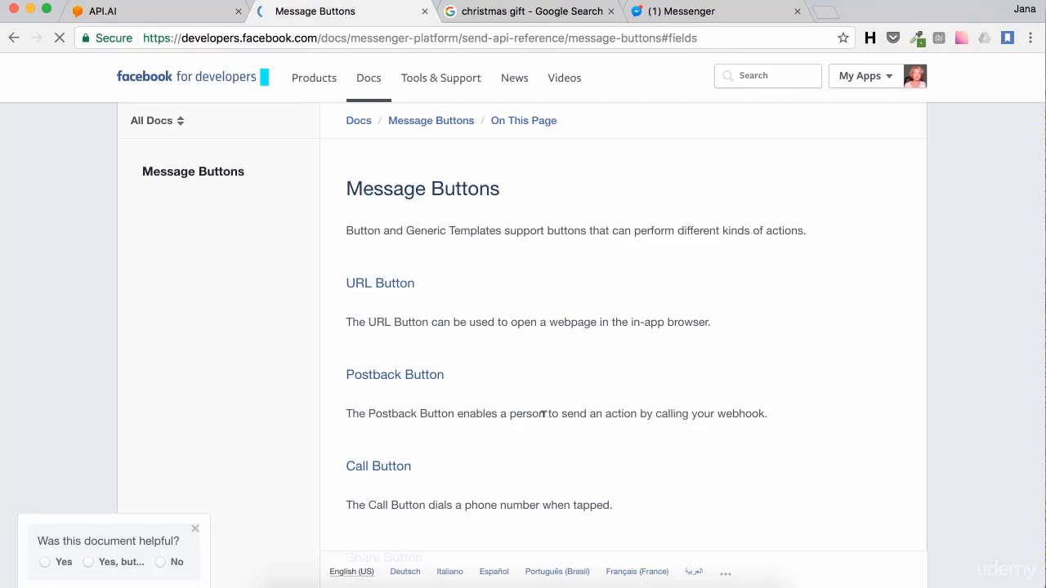
pyautogui.scroll(-3, 548, 413)
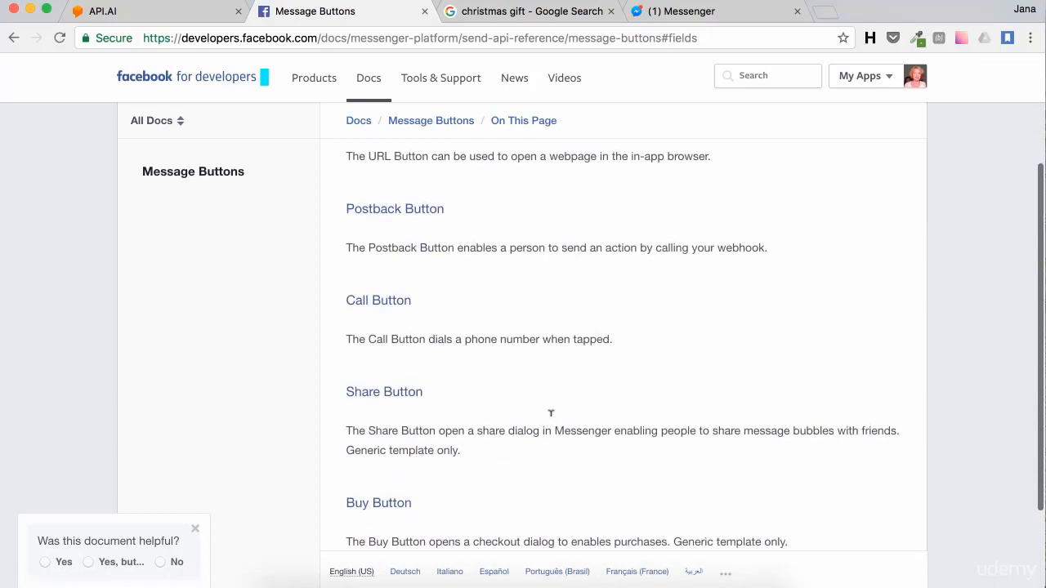
pyautogui.scroll(-1, 551, 414)
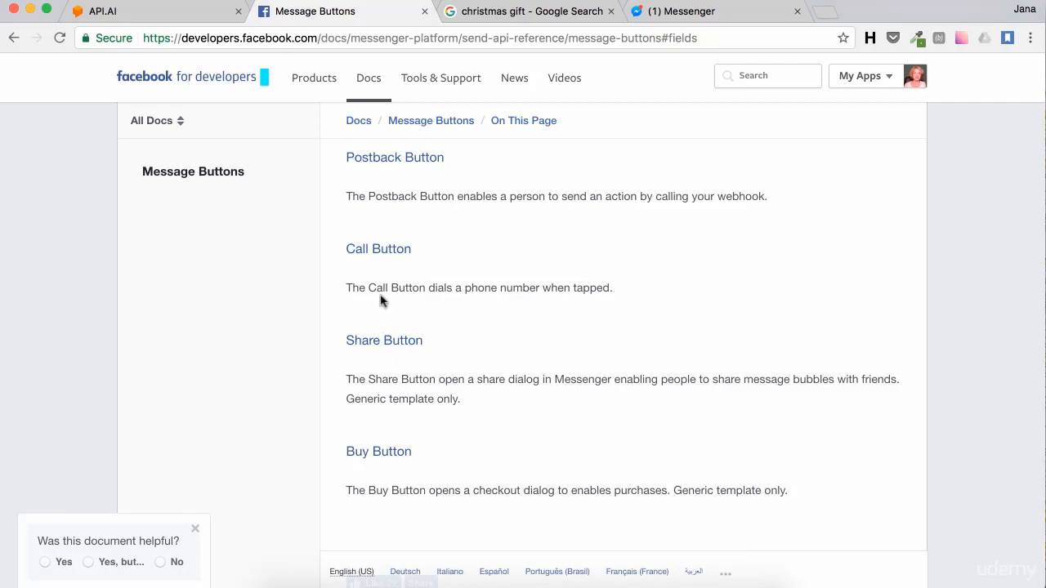
pyautogui.click(383, 248)
pyautogui.scroll(-10, 627, 315)
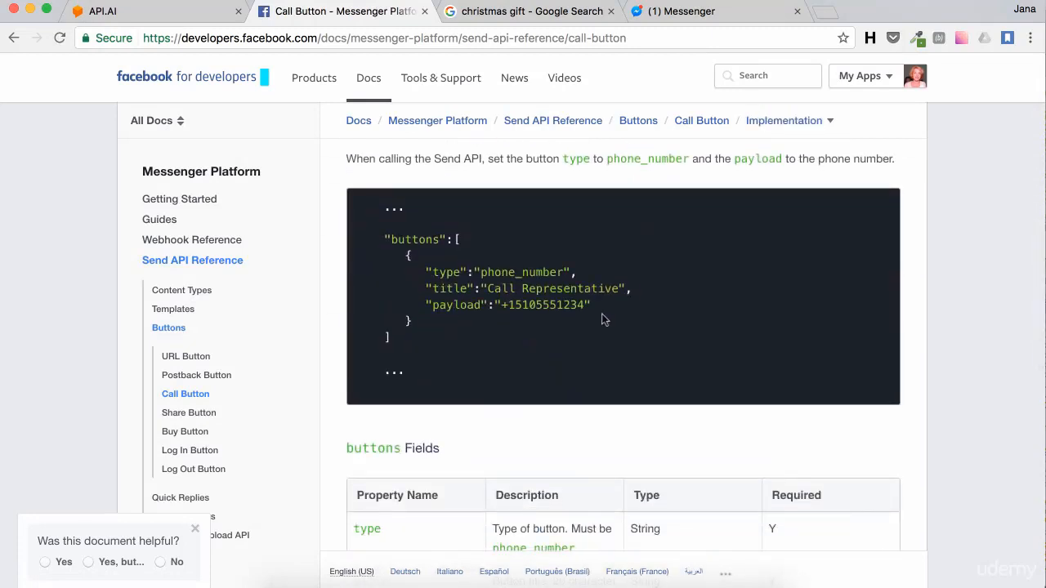
pyautogui.scroll(1, 602, 318)
pyautogui.moveTo(419, 329); pyautogui.dragTo(408, 263)
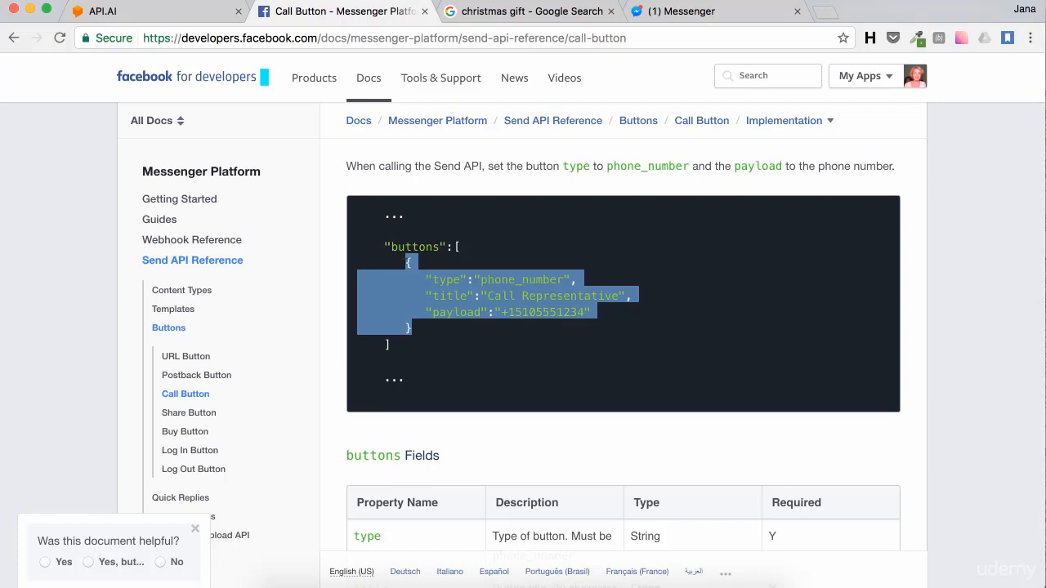
# Step: Swap the Start Chatting button for the aligned Call Representative phone_number button and save the intent
pyautogui.click(162, 13)
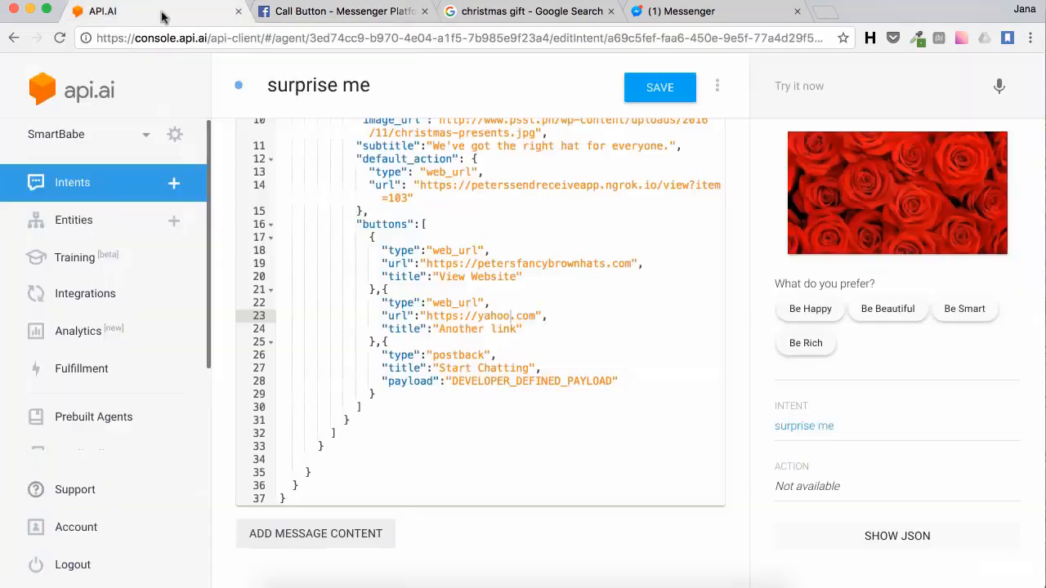
pyautogui.moveTo(376, 395); pyautogui.dragTo(385, 342)
pyautogui.hotkey('ctrl', 'v')
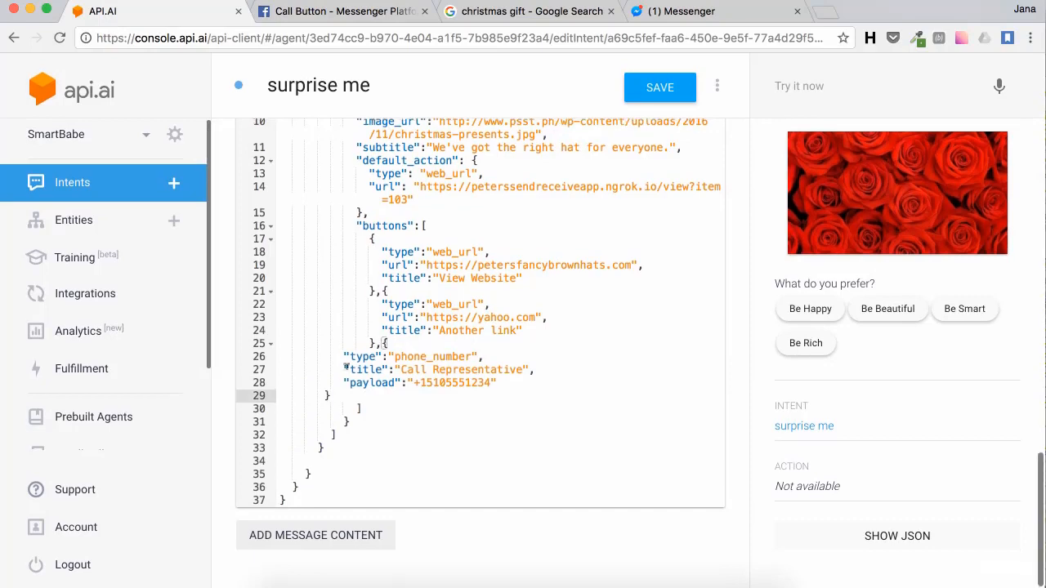
pyautogui.moveTo(334, 395); pyautogui.dragTo(273, 356)
pyautogui.press('Tab')
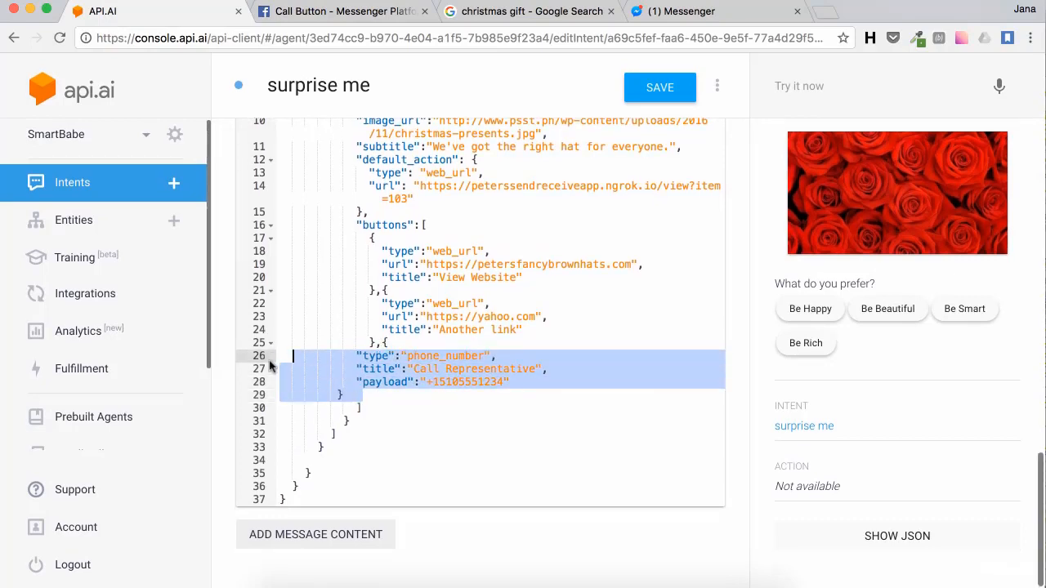
pyautogui.press('Tab')
pyautogui.press('Tab')
pyautogui.click(596, 420)
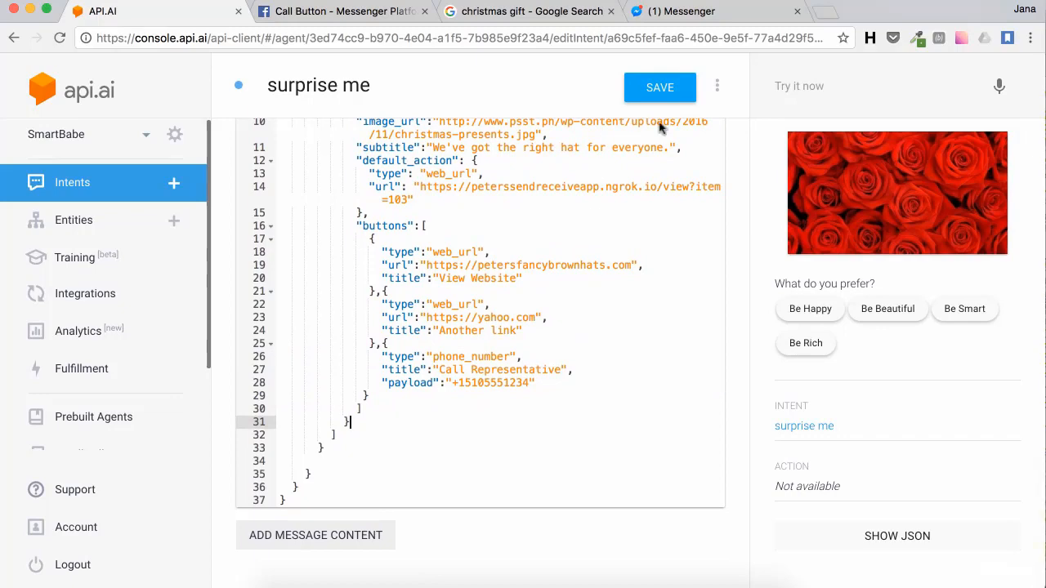
pyautogui.click(660, 88)
# Step: Send 'surprise me' again and try Call Representative, declining to open FaceTime
pyautogui.click(679, 11)
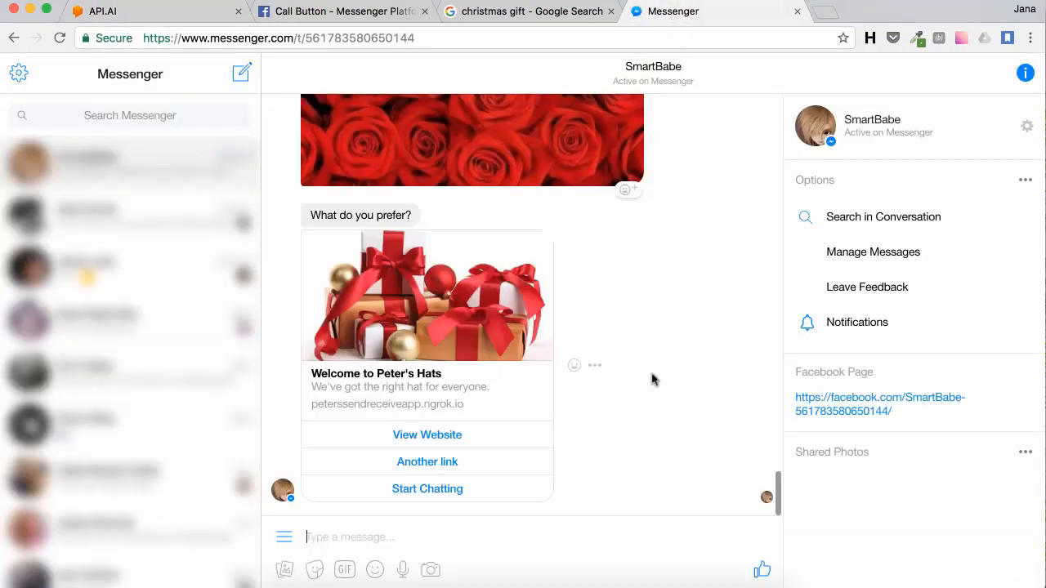
pyautogui.write('surpris')
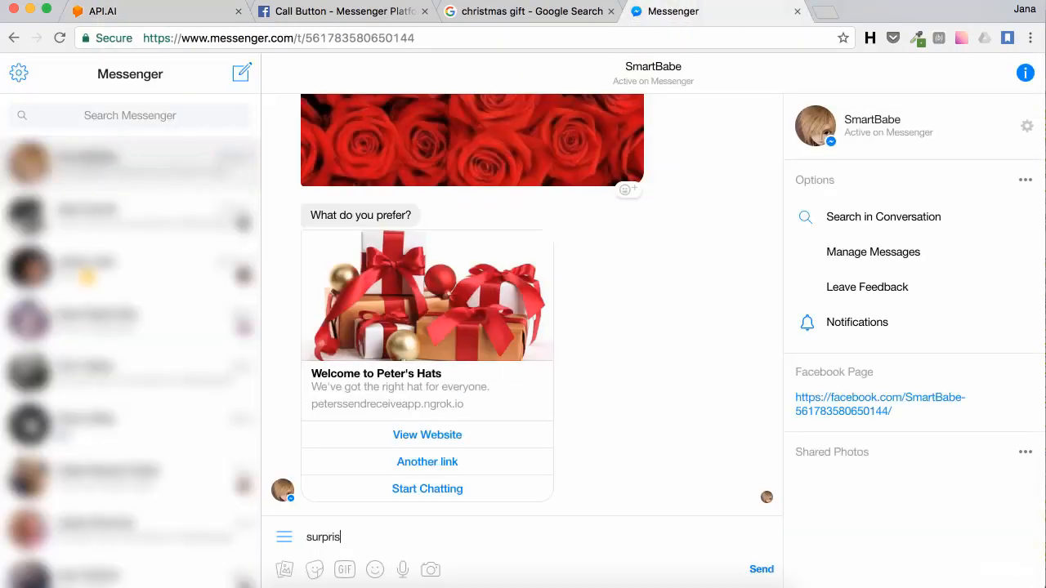
pyautogui.write('e me')
pyautogui.press('Return')
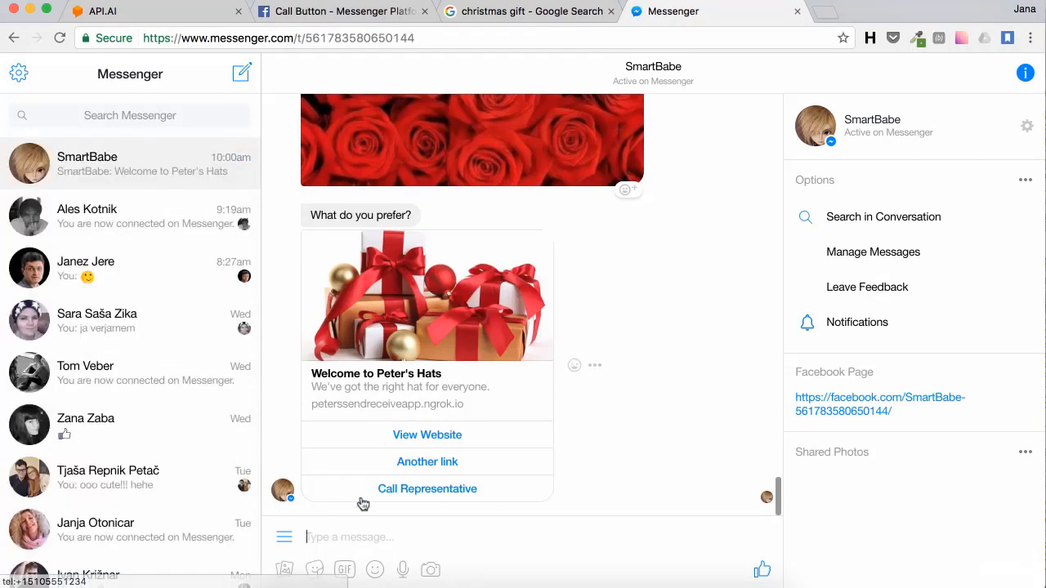
pyautogui.click(427, 490)
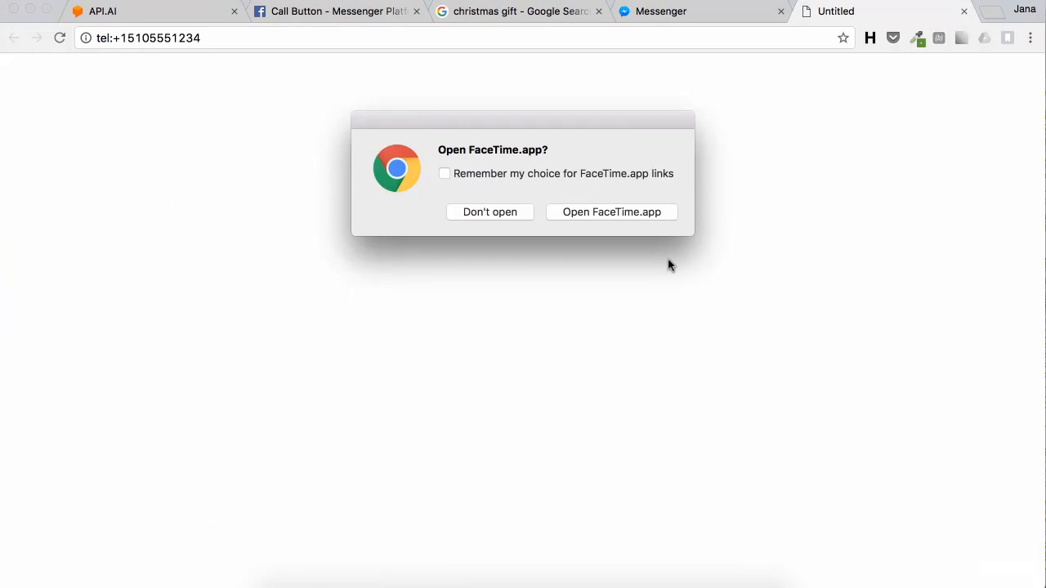
pyautogui.click(506, 214)
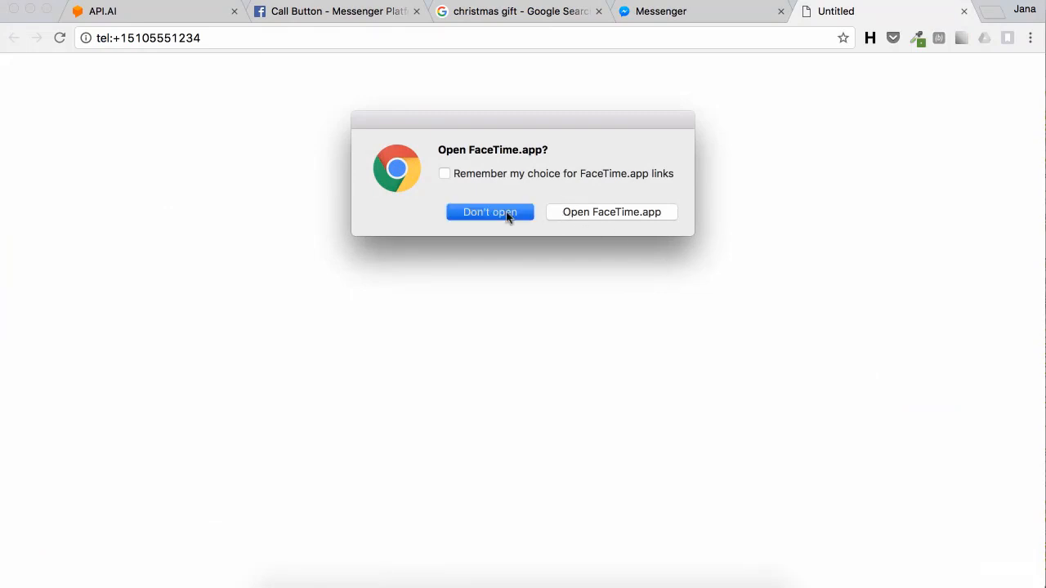
# Step: Switch tabs to bring up SmartBabe's Intents list in API.AI
pyautogui.click(700, 14)
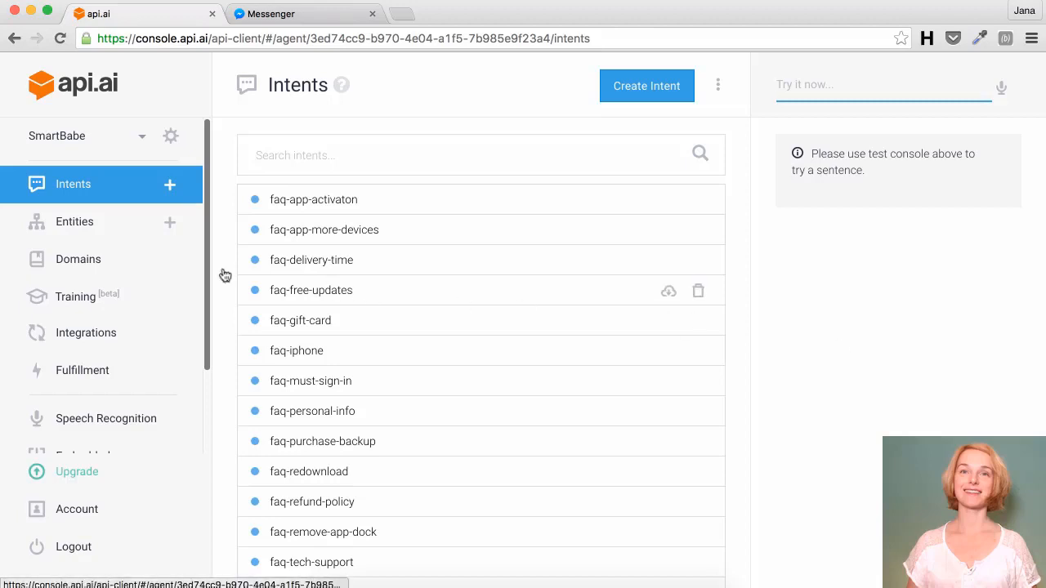
# Step: On the Domains page, toggle on the Small Talk and Wisdom domains
pyautogui.click(118, 259)
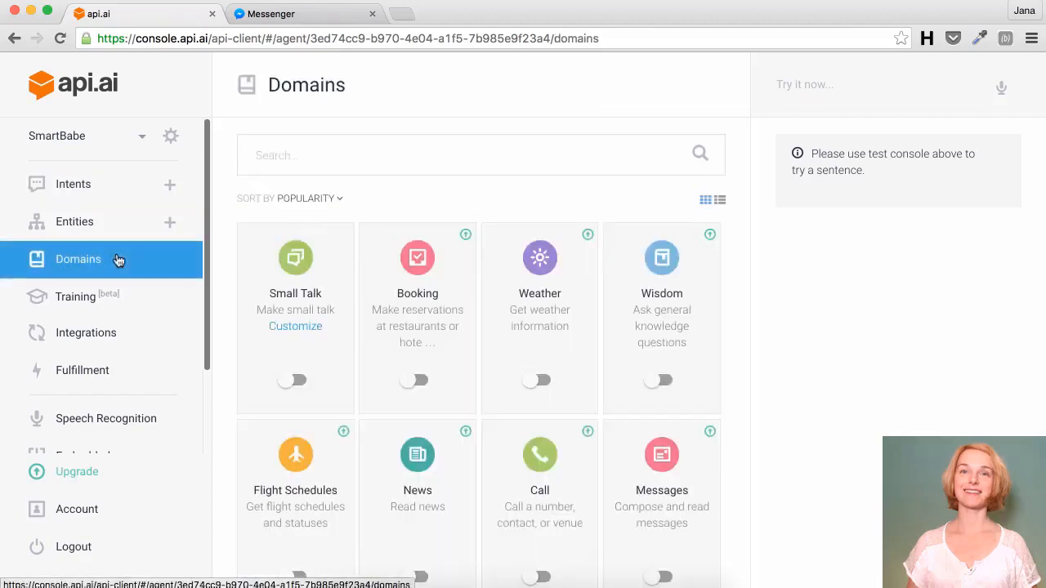
pyautogui.scroll(-5, 373, 400)
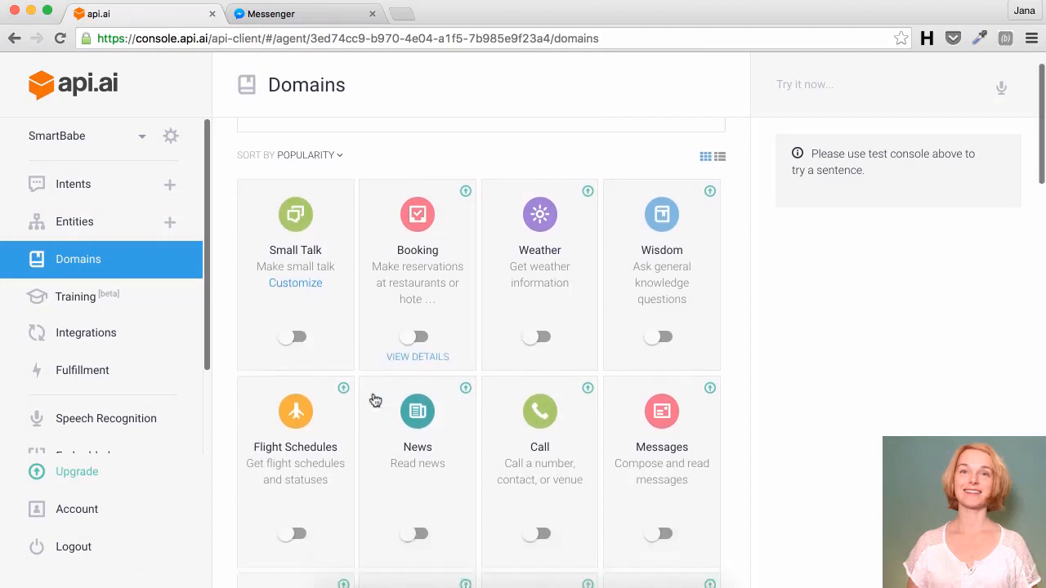
pyautogui.scroll(-10, 374, 399)
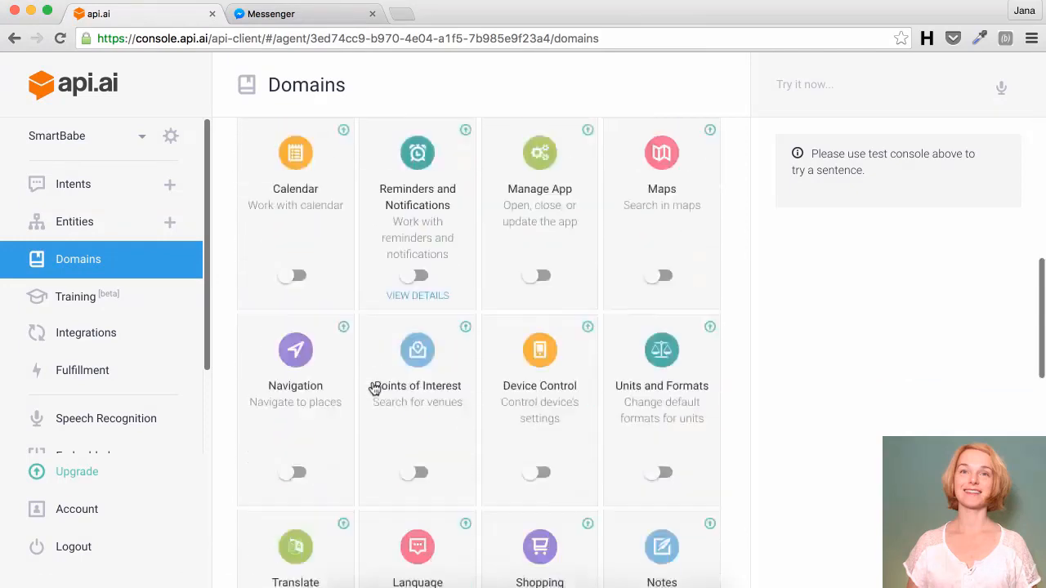
pyautogui.scroll(-5, 375, 389)
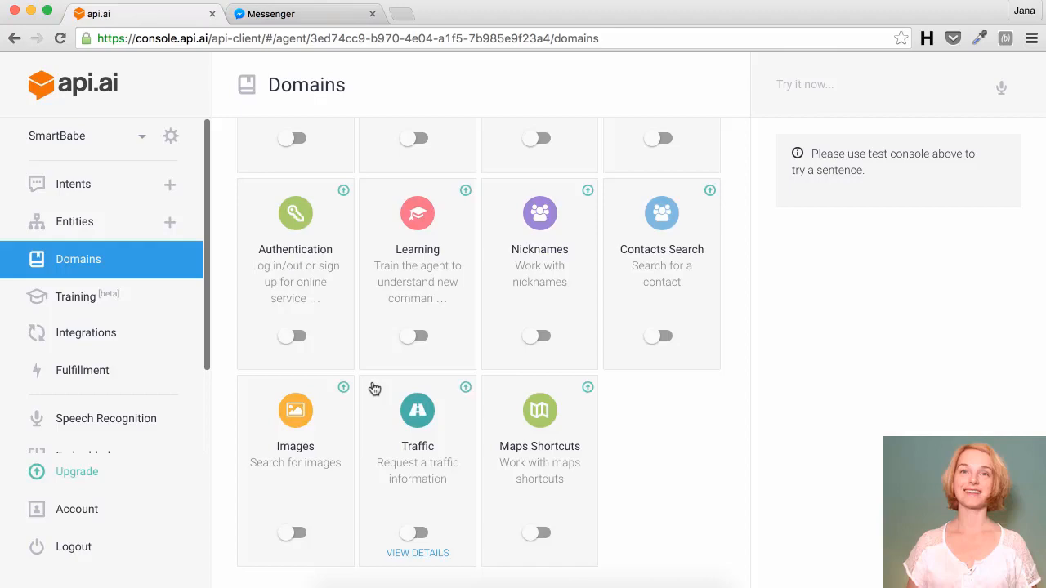
pyautogui.scroll(10, 374, 389)
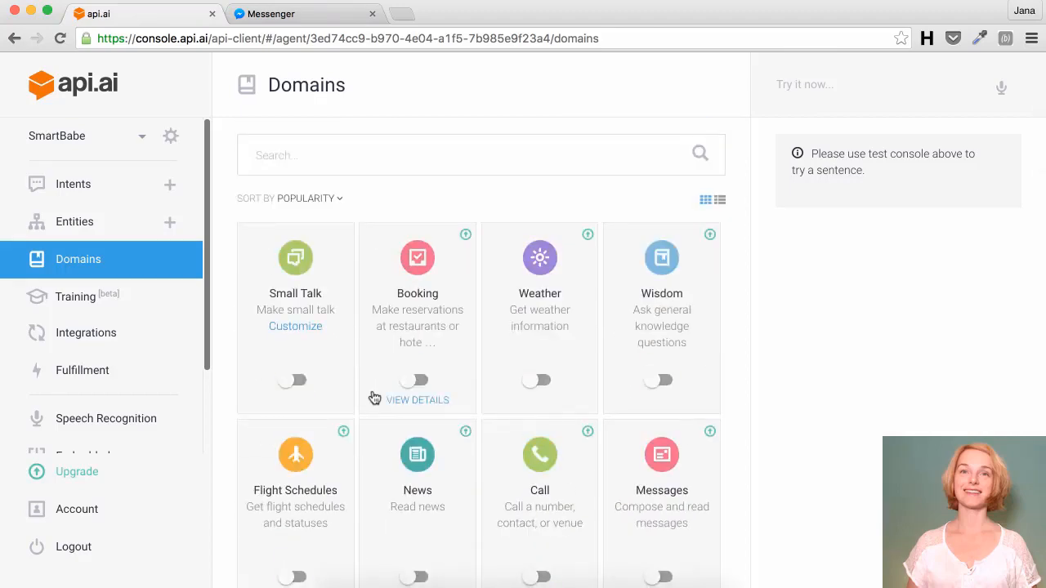
pyautogui.click(296, 380)
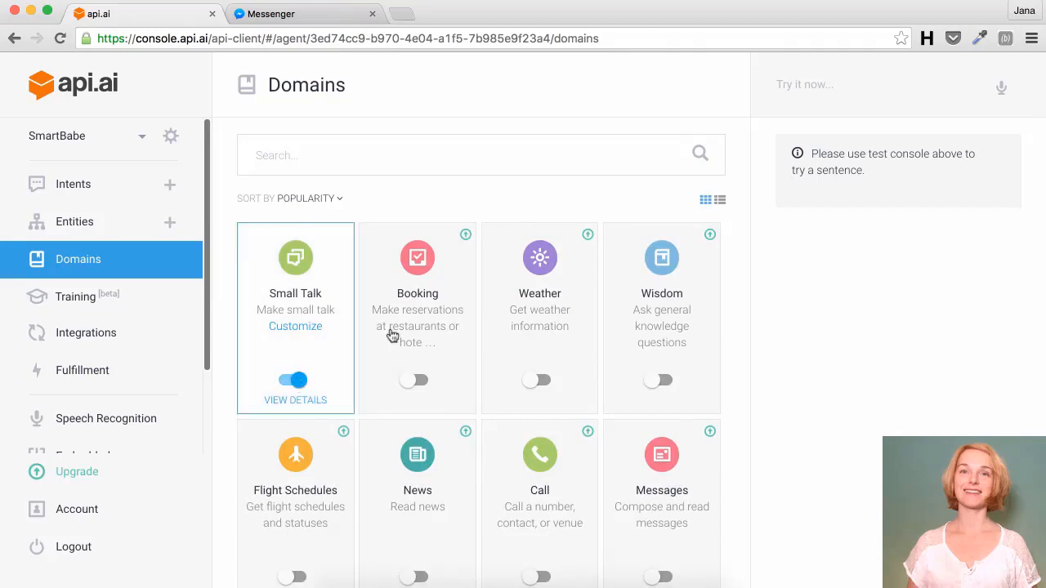
pyautogui.click(660, 377)
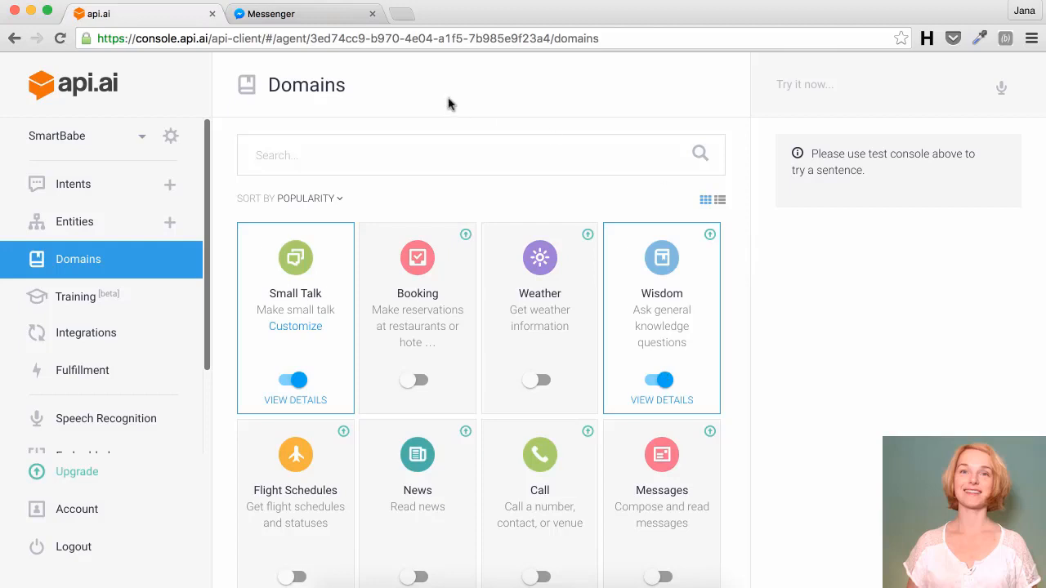
# Step: Send SmartBabe 'You're so sweet' and then 'Who was Albert Einstein?' in Messenger
pyautogui.click(317, 17)
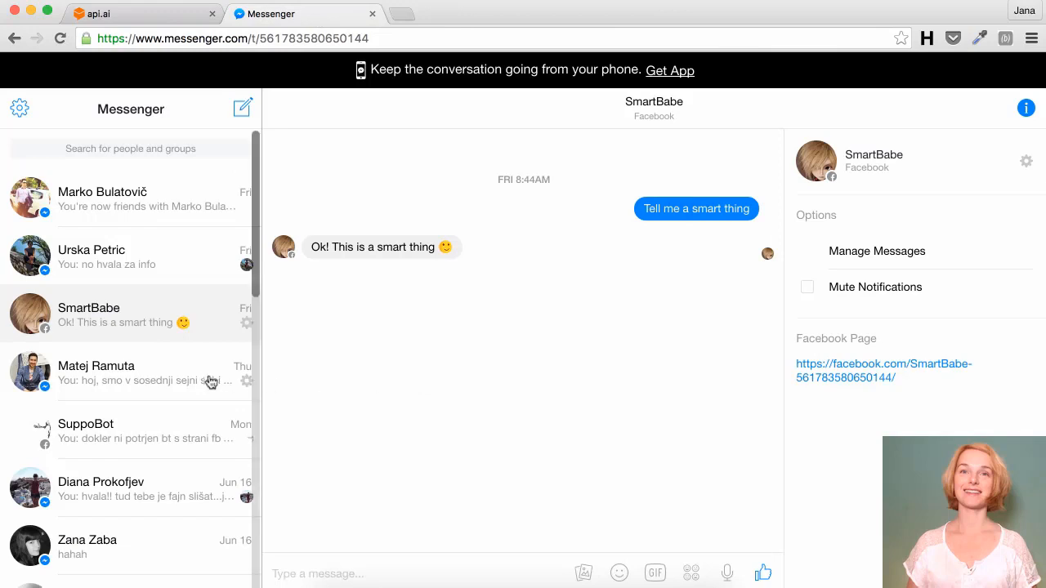
pyautogui.write('Y')
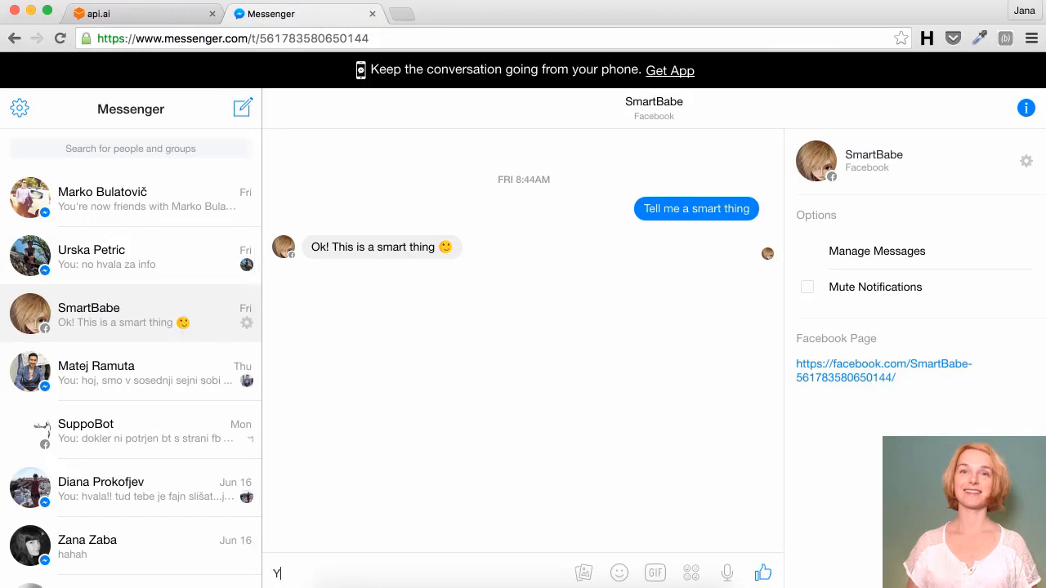
pyautogui.write("ou're so sweet")
pyautogui.press('Return')
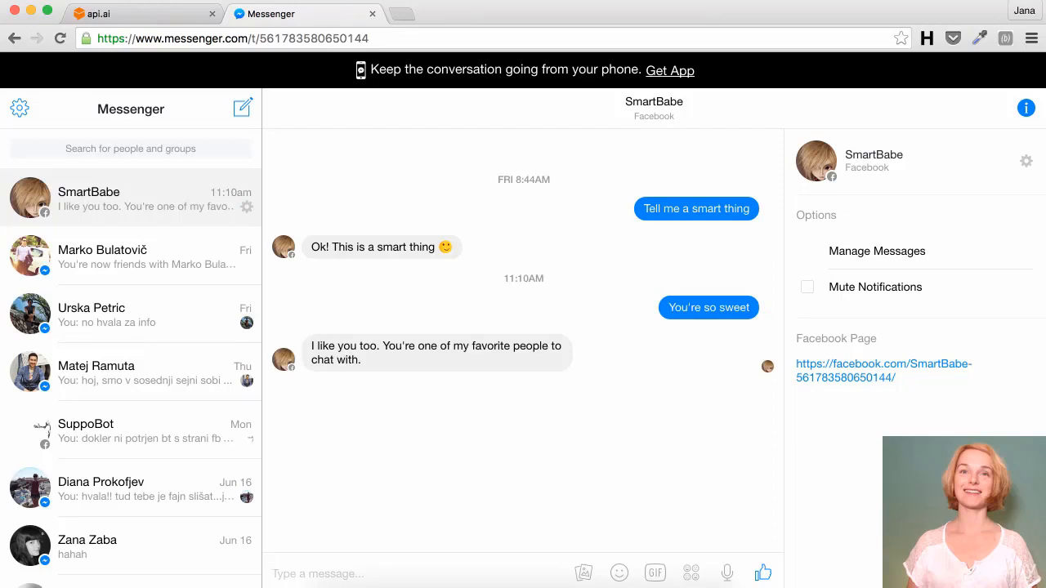
pyautogui.write('Who was Albert Eni')
pyautogui.press('BackSpace')
pyautogui.press('BackSpace')
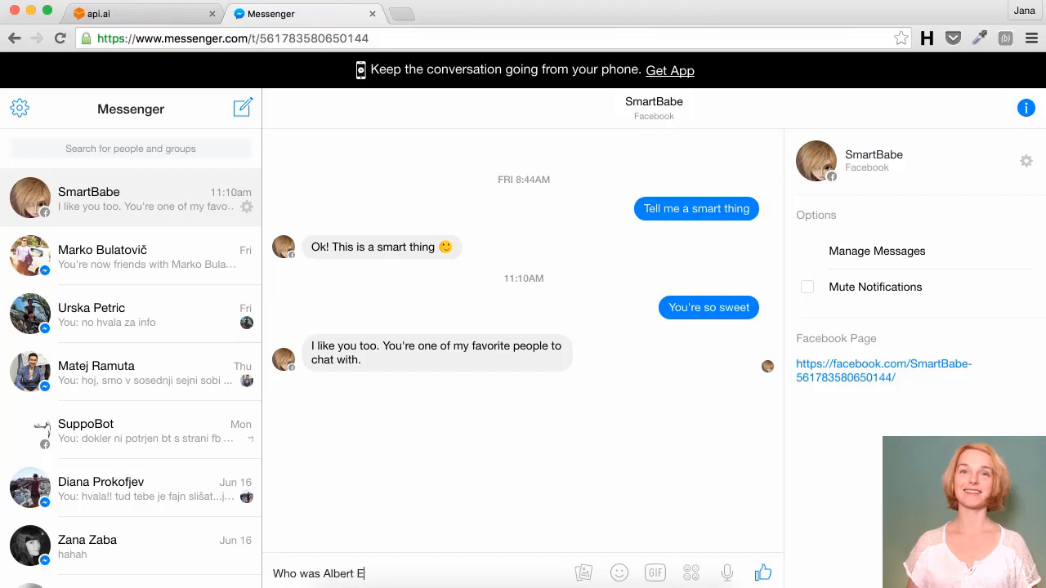
pyautogui.write('instein?')
pyautogui.press('Return')
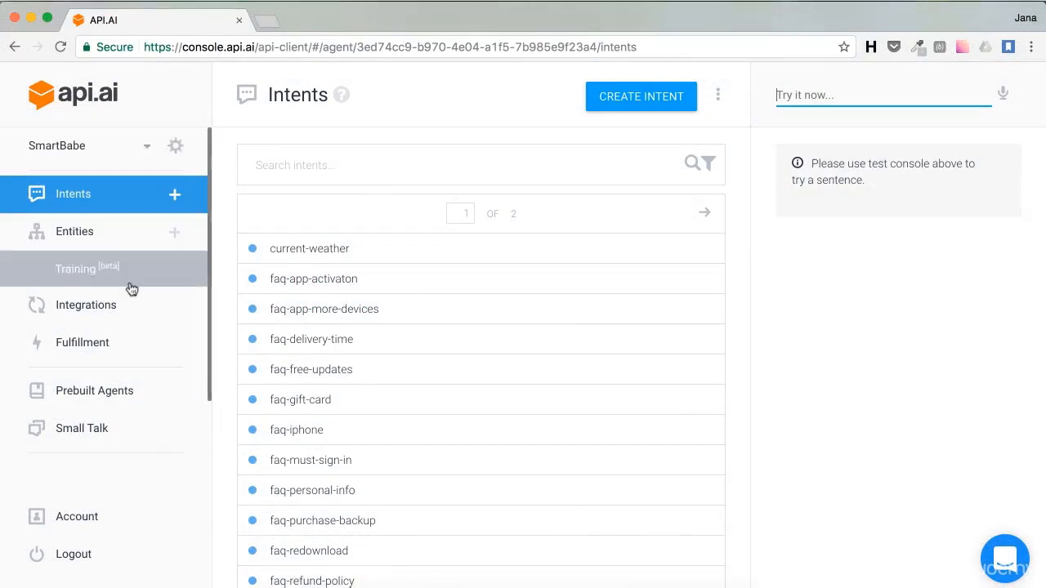
# Step: Search the prebuilt agents for 'Naviga' and open the Navigation agent's details
pyautogui.click(125, 393)
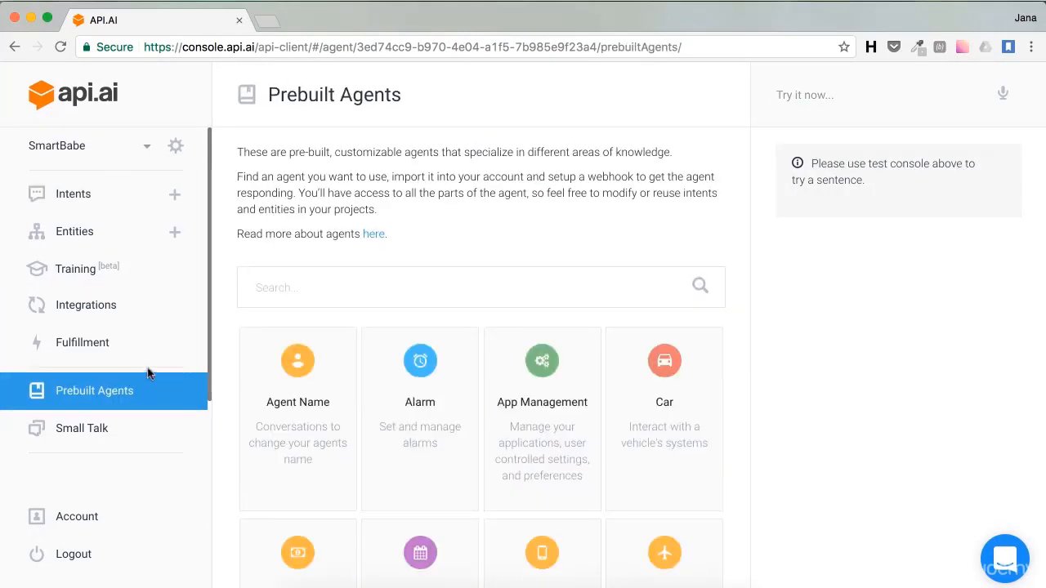
pyautogui.moveTo(293, 344)
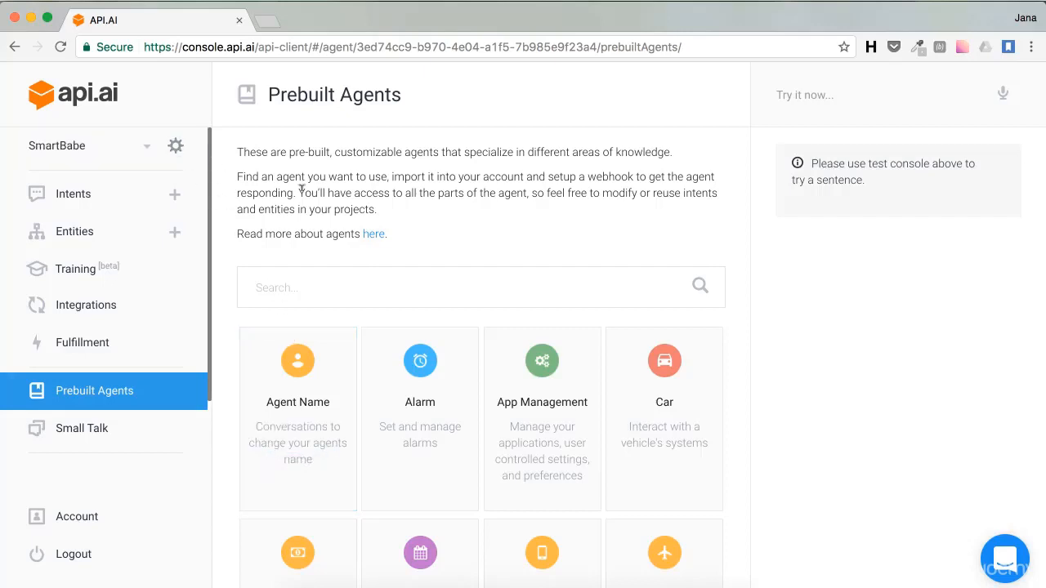
pyautogui.scroll(-1, 315, 273)
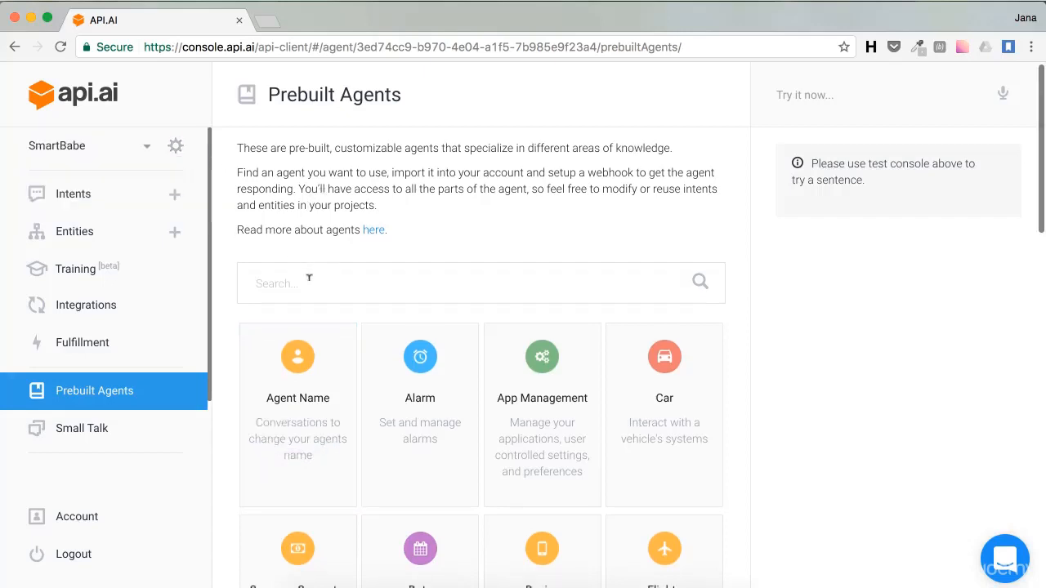
pyautogui.click(283, 287)
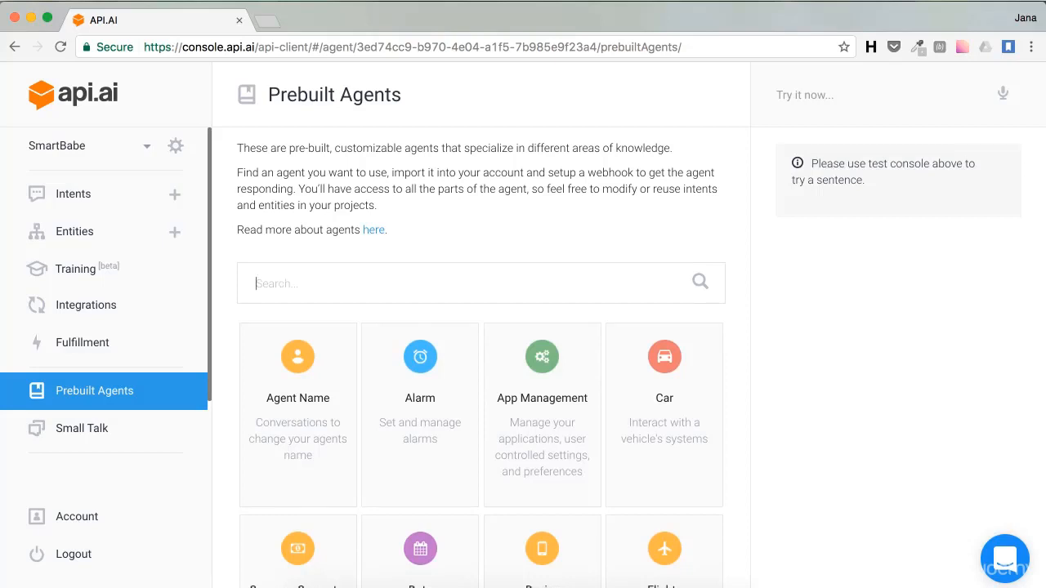
pyautogui.write('Naviga')
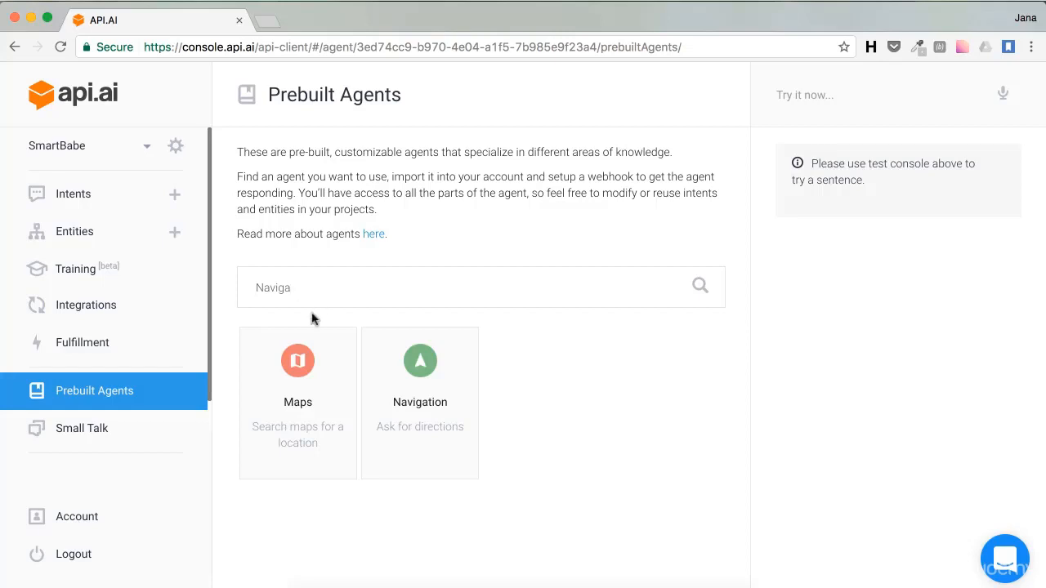
pyautogui.click(398, 358)
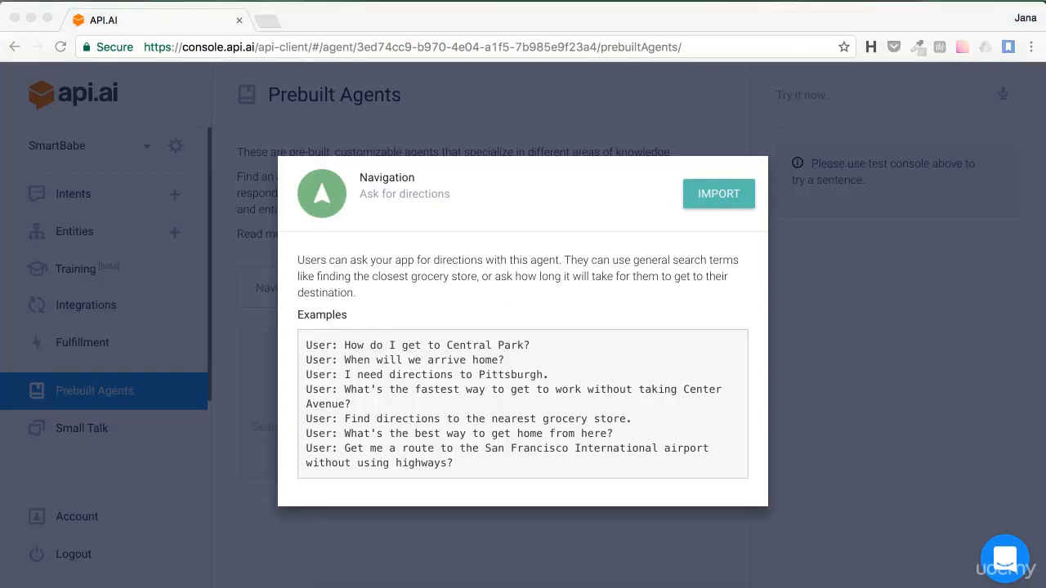
# Step: Import the Navigation prebuilt agent and go to the new Navigation-1 agent
pyautogui.click(719, 198)
pyautogui.click(721, 197)
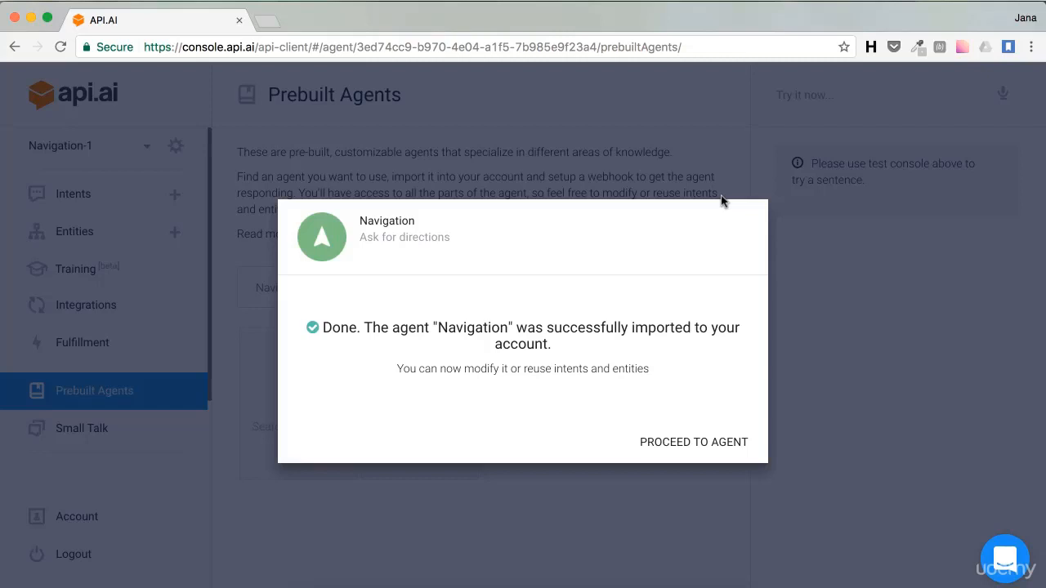
pyautogui.click(677, 443)
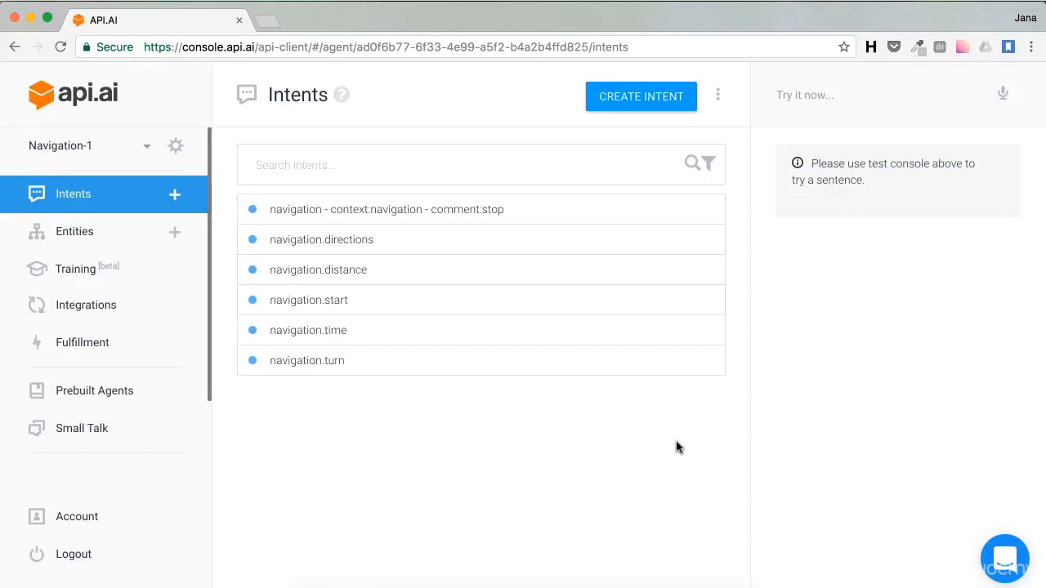
pyautogui.click(314, 369)
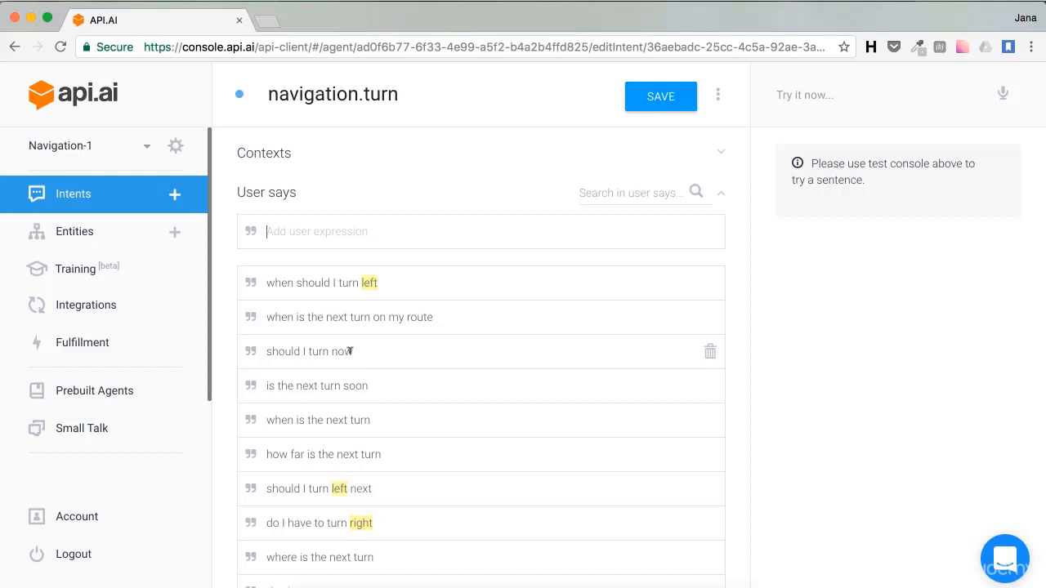
pyautogui.scroll(-10, 423, 383)
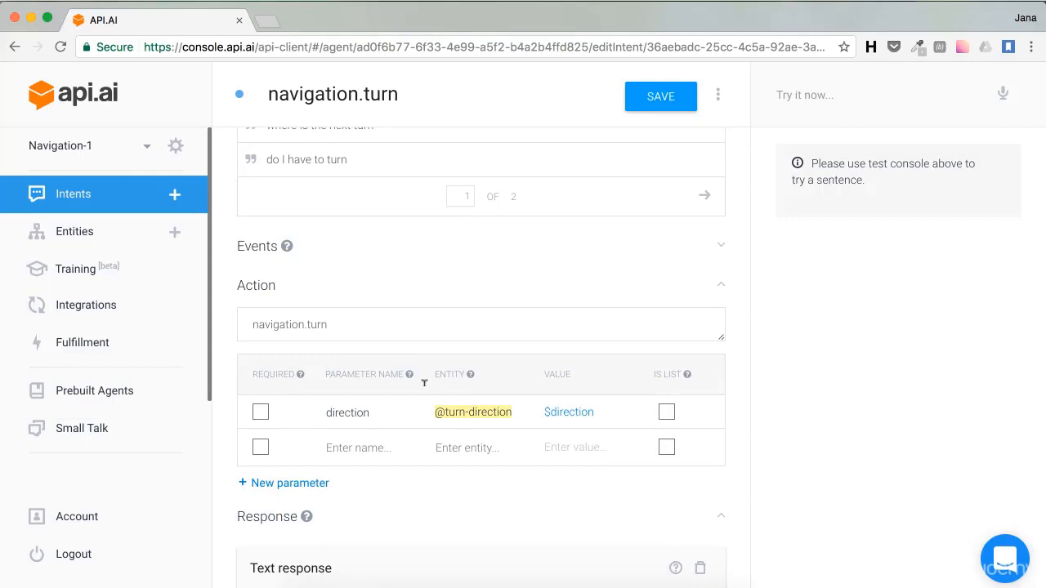
pyautogui.scroll(-3, 442, 384)
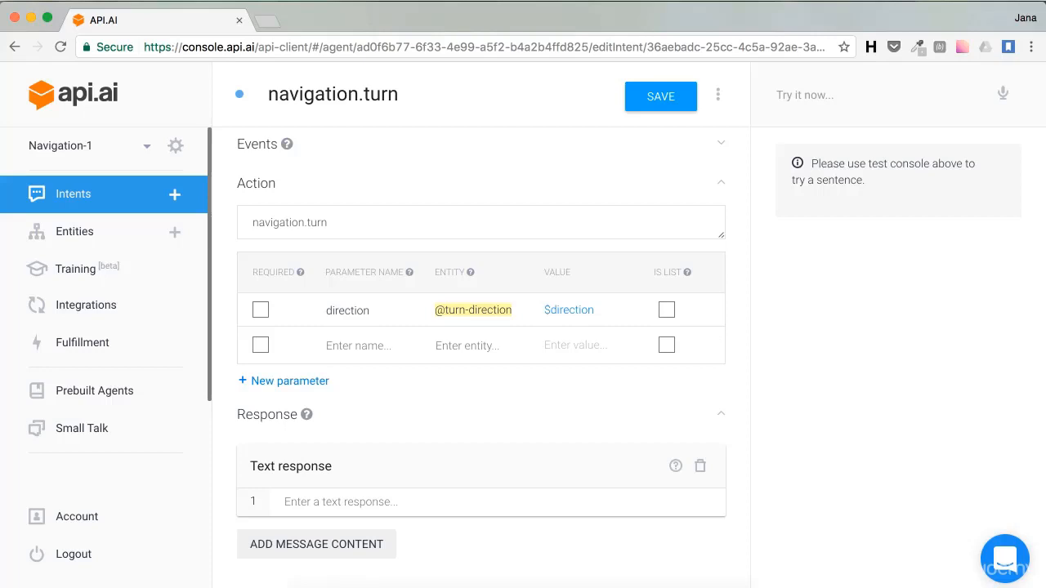
pyautogui.click(115, 198)
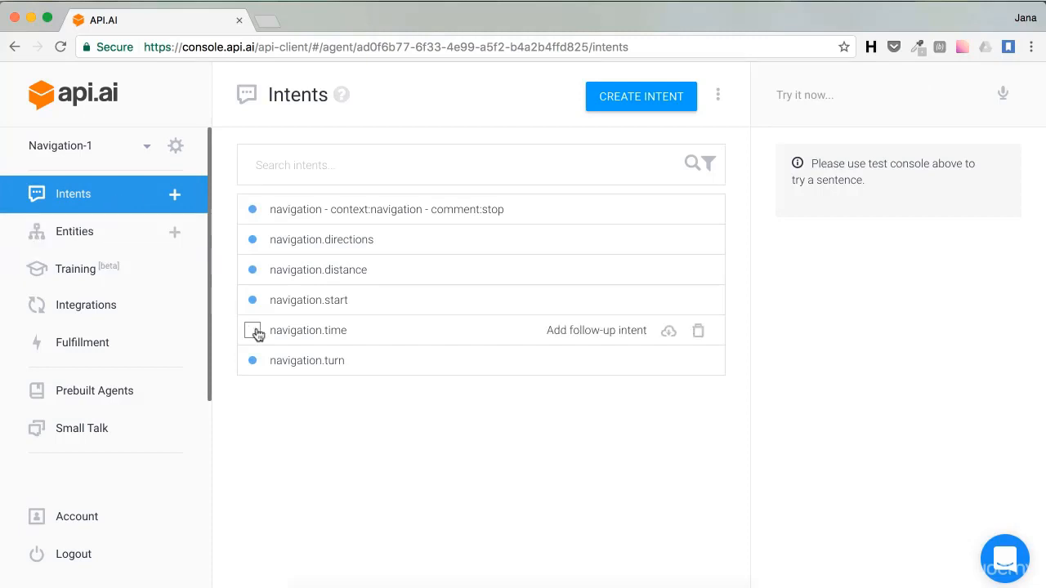
# Step: Give navigation.time the text response 'Approximate time from $from to $to would be'
pyautogui.click(328, 339)
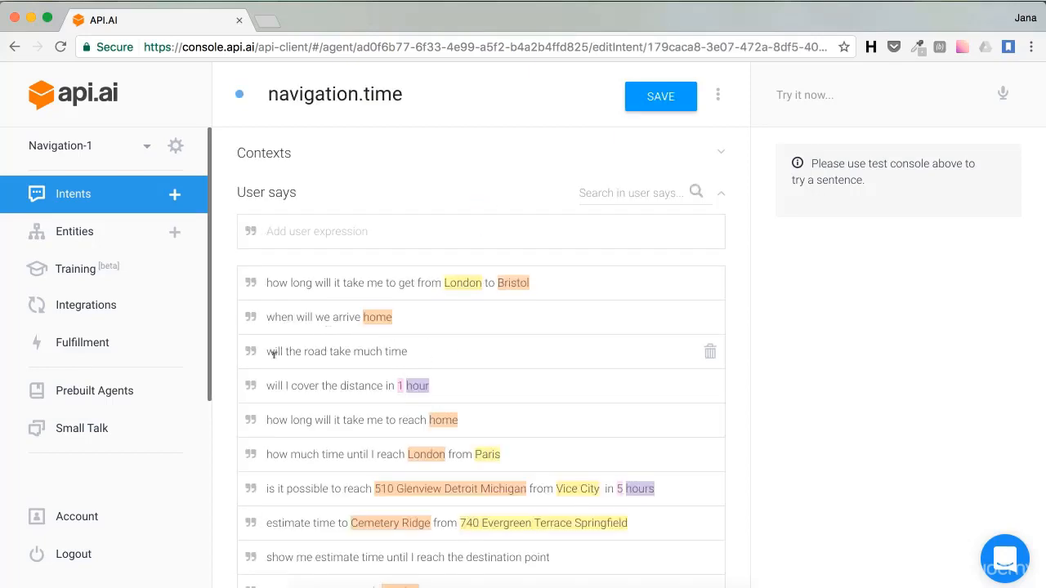
pyautogui.scroll(-10, 274, 353)
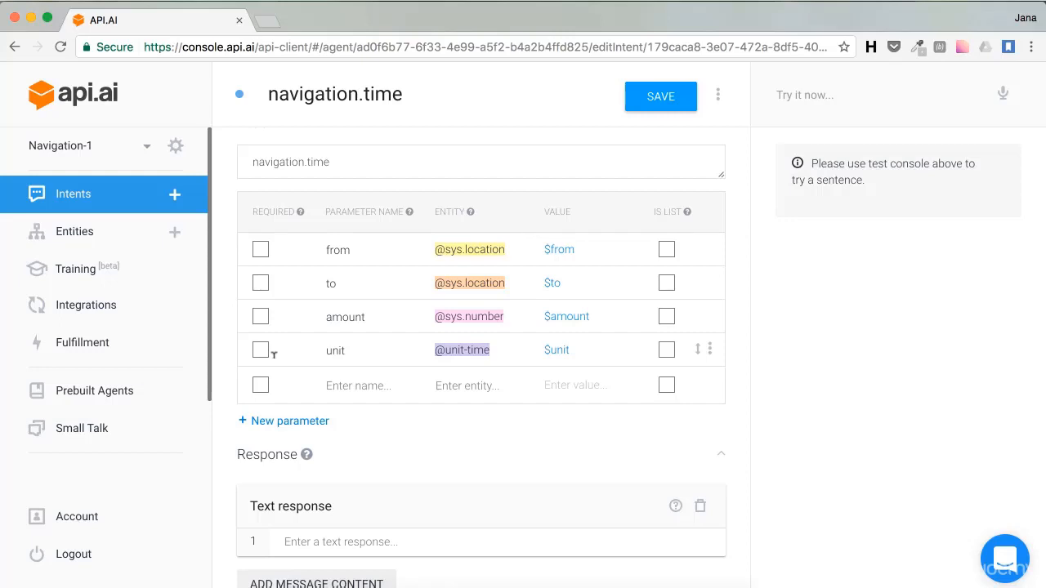
pyautogui.scroll(1, 275, 353)
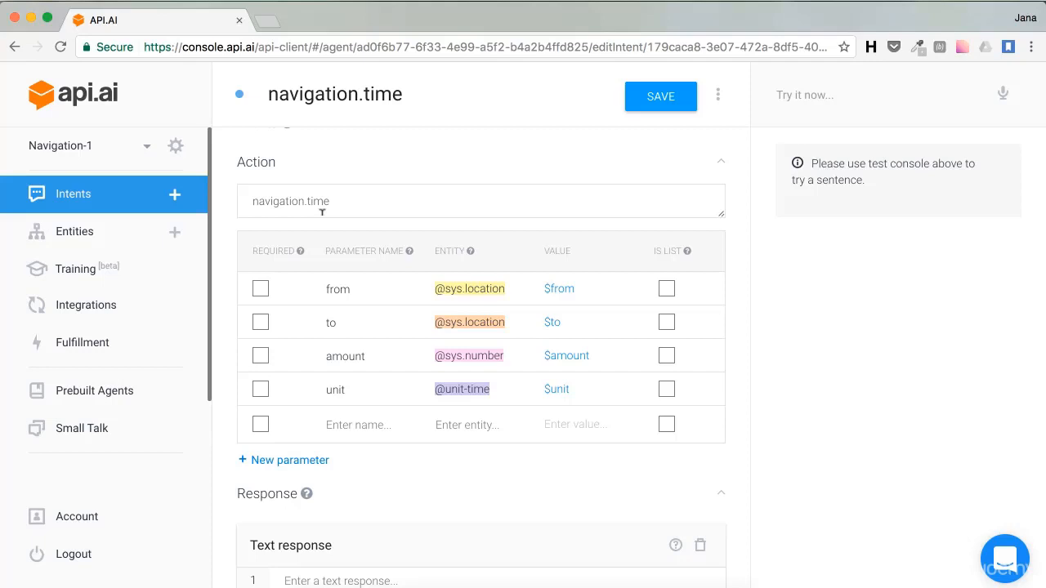
pyautogui.scroll(3, 320, 209)
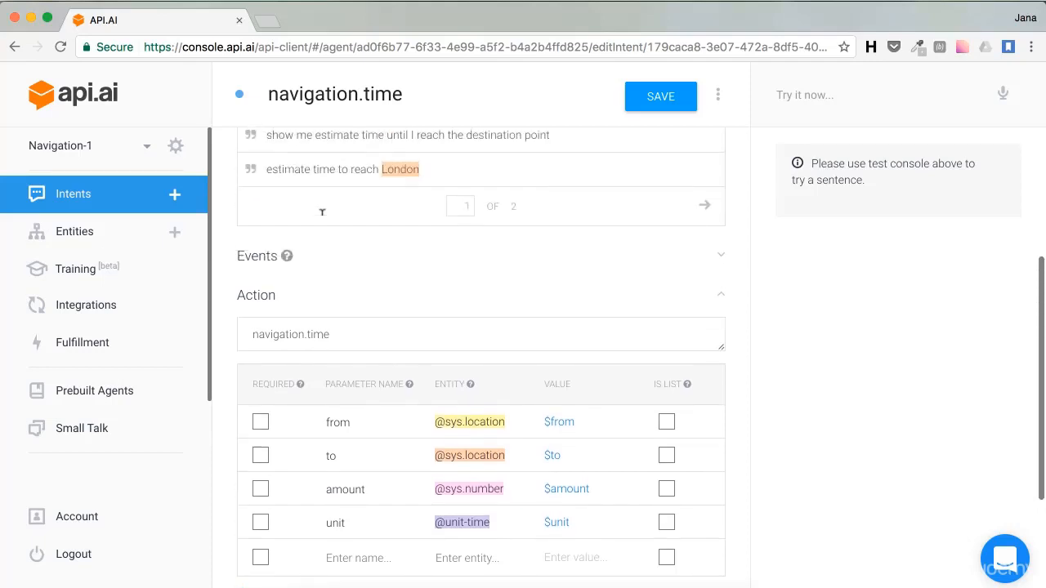
pyautogui.scroll(-5, 322, 210)
pyautogui.click(343, 500)
pyautogui.write('App')
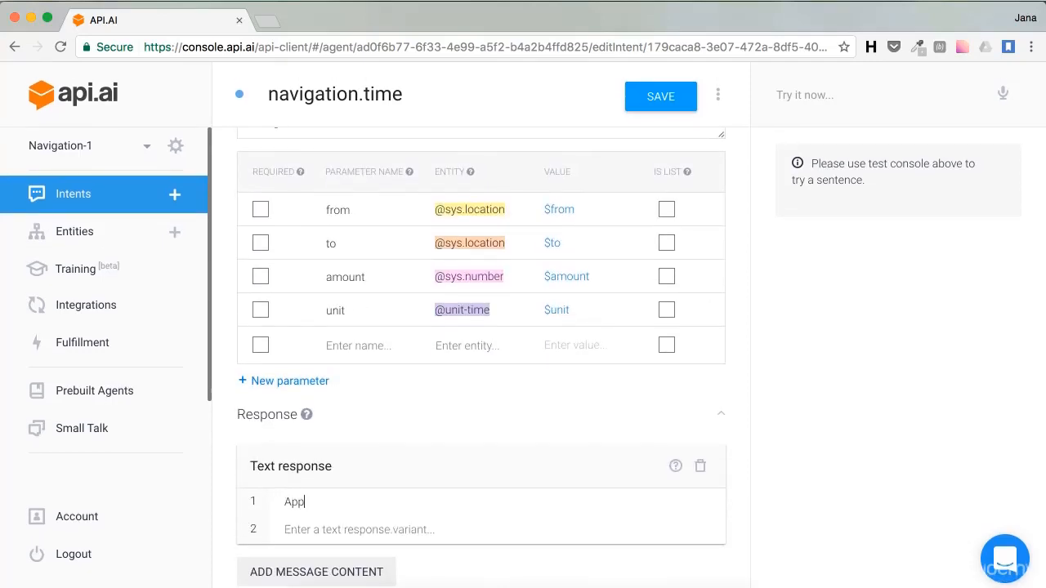
pyautogui.write('roximate time from $from')
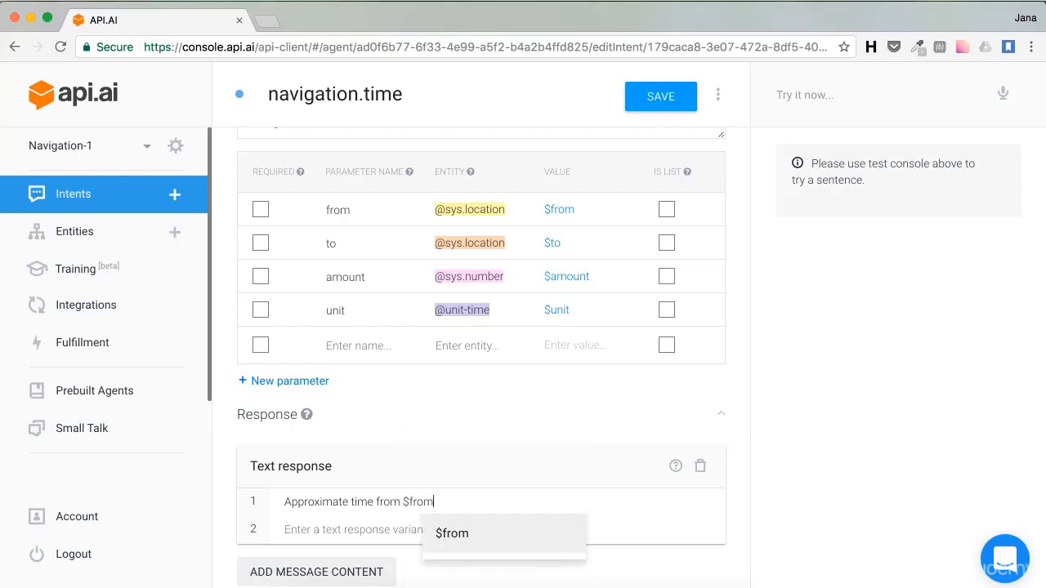
pyautogui.write(' to $to')
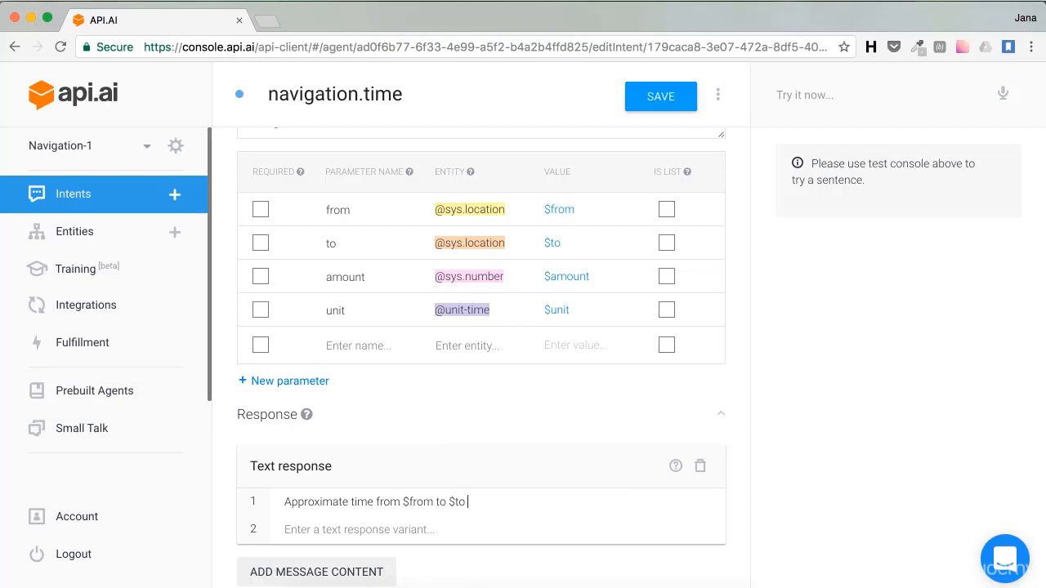
pyautogui.write(' would be')
pyautogui.scroll(5, 376, 356)
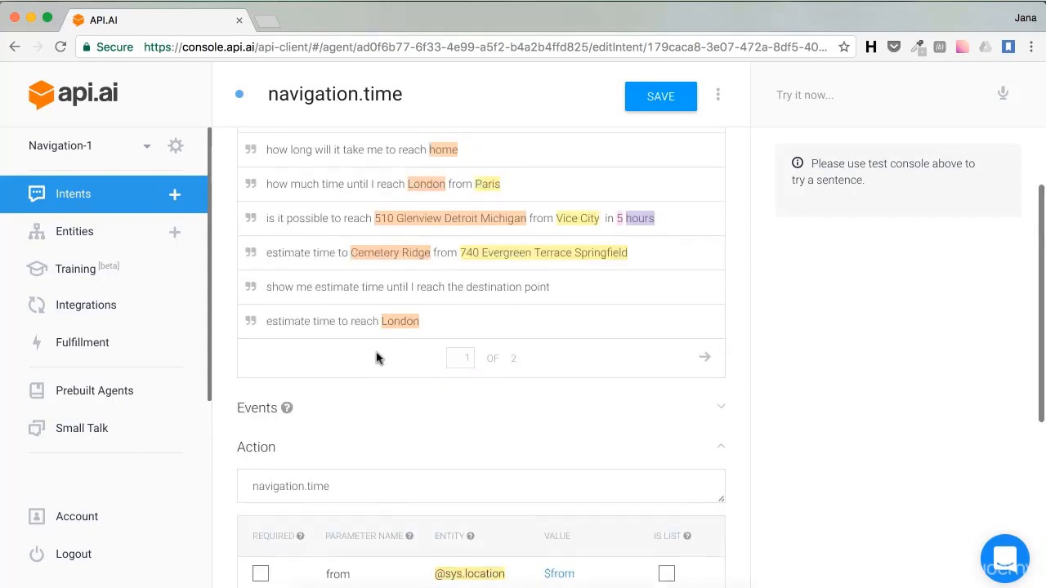
pyautogui.click(704, 357)
pyautogui.scroll(5, 371, 358)
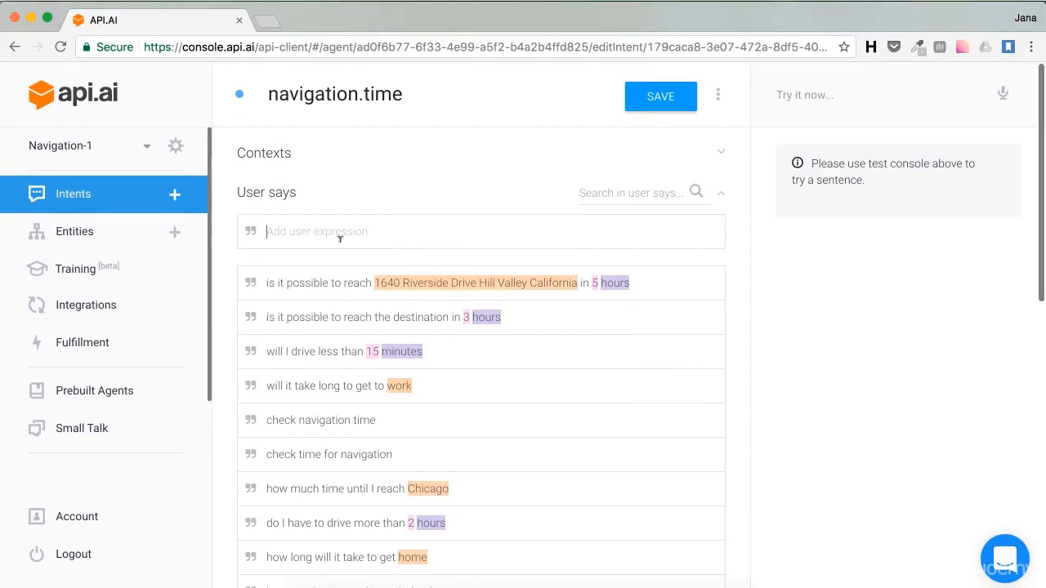
pyautogui.write('How fa')
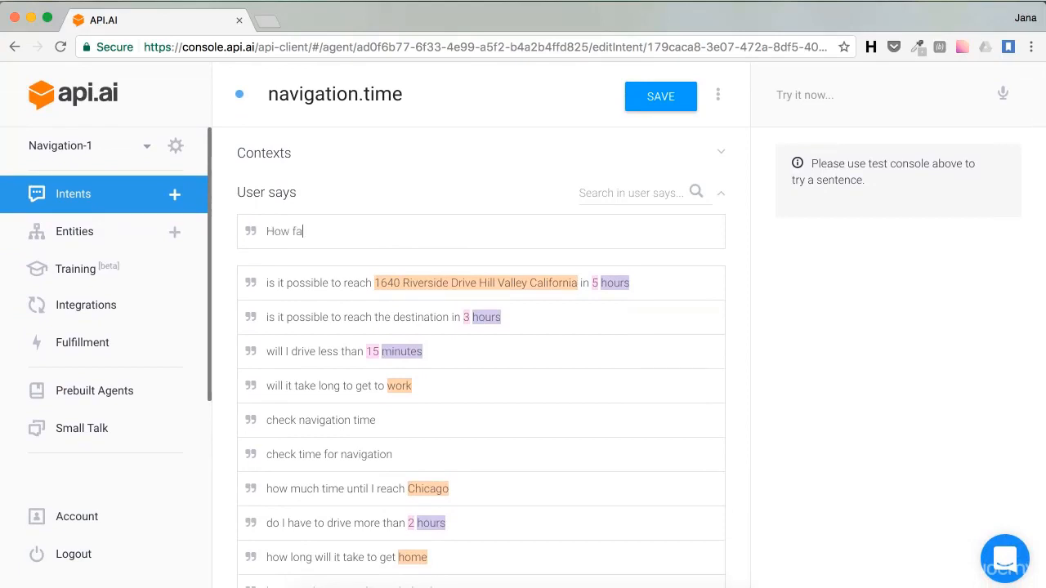
pyautogui.write('r is Ljubljana?')
pyautogui.scroll(-4, 305, 215)
pyautogui.scroll(4, 327, 229)
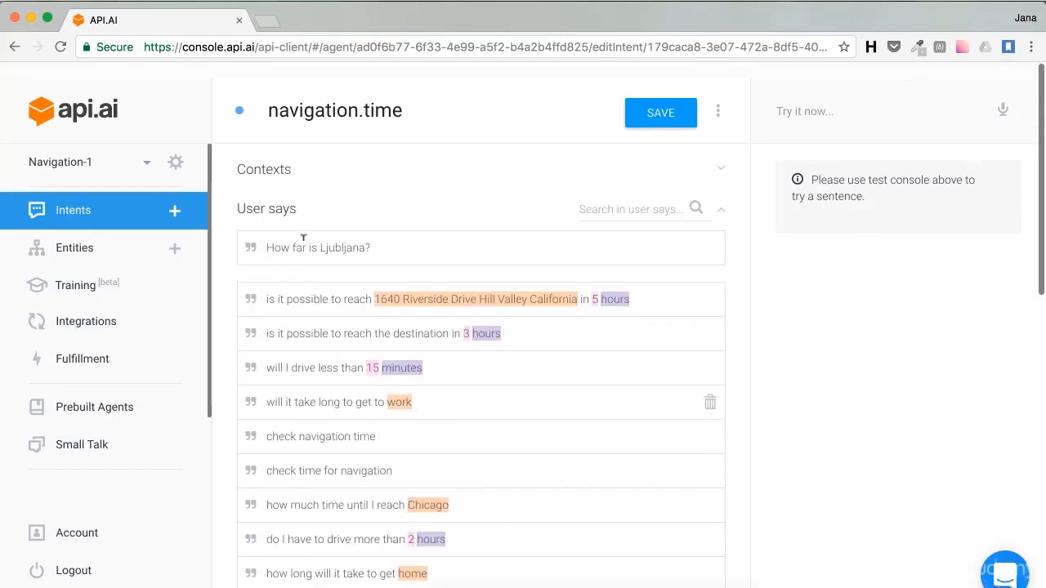
pyautogui.doubleClick(339, 231)
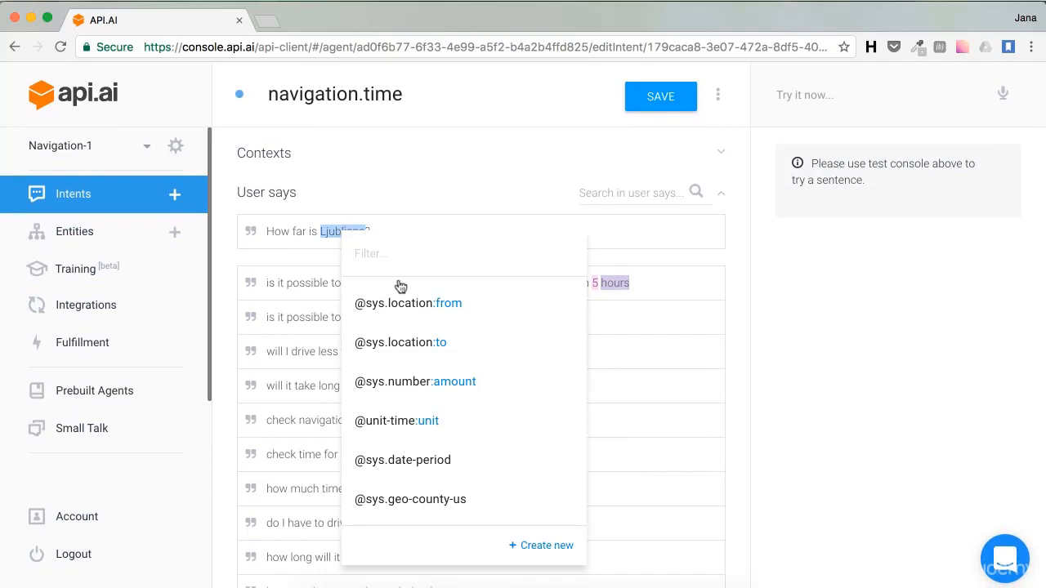
pyautogui.click(399, 342)
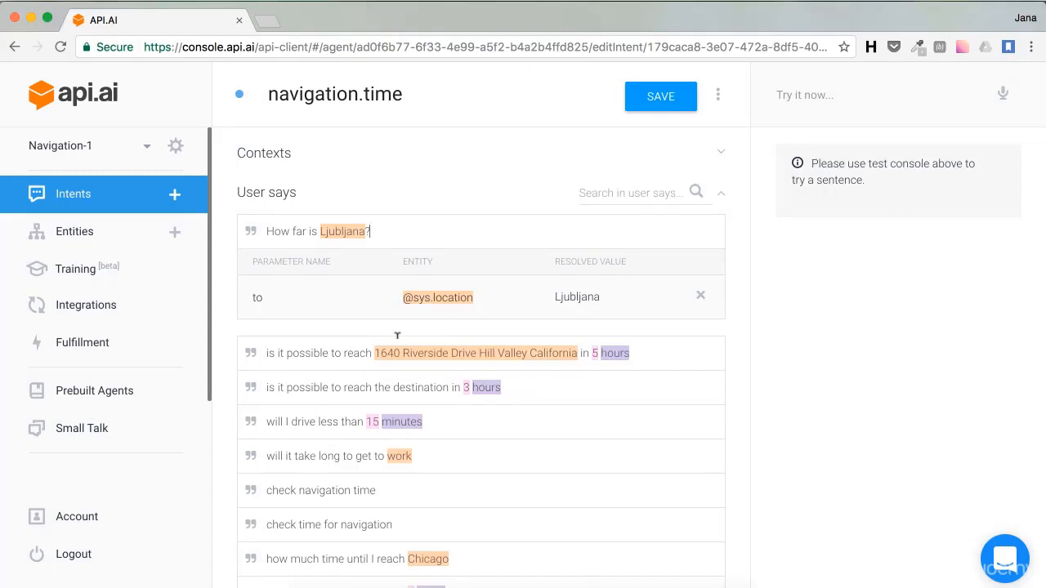
pyautogui.click(647, 96)
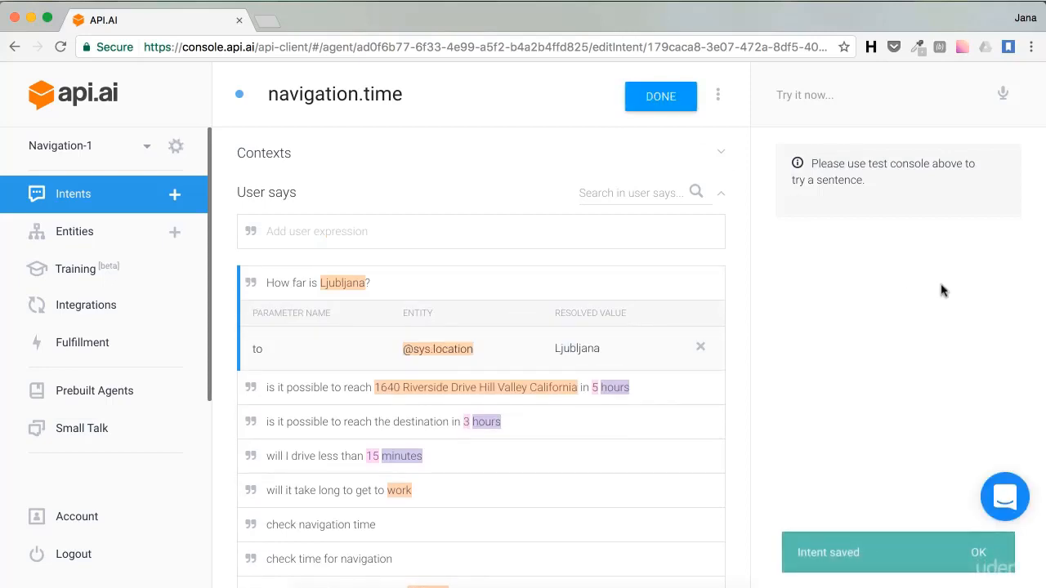
pyautogui.moveTo(709, 284)
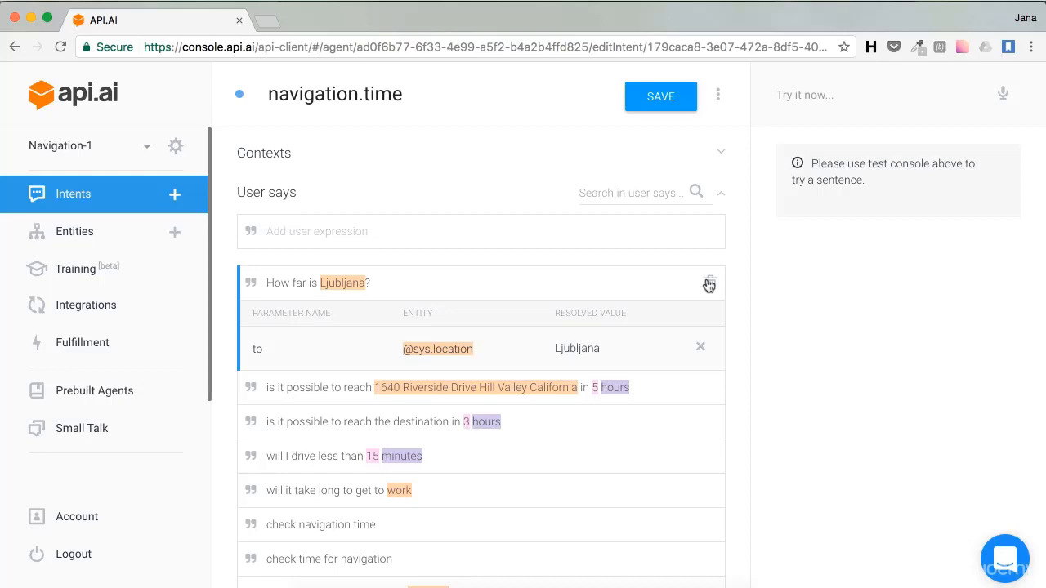
# Step: Back on the Intents list, select all six navigation intents, directions through turn
pyautogui.click(49, 193)
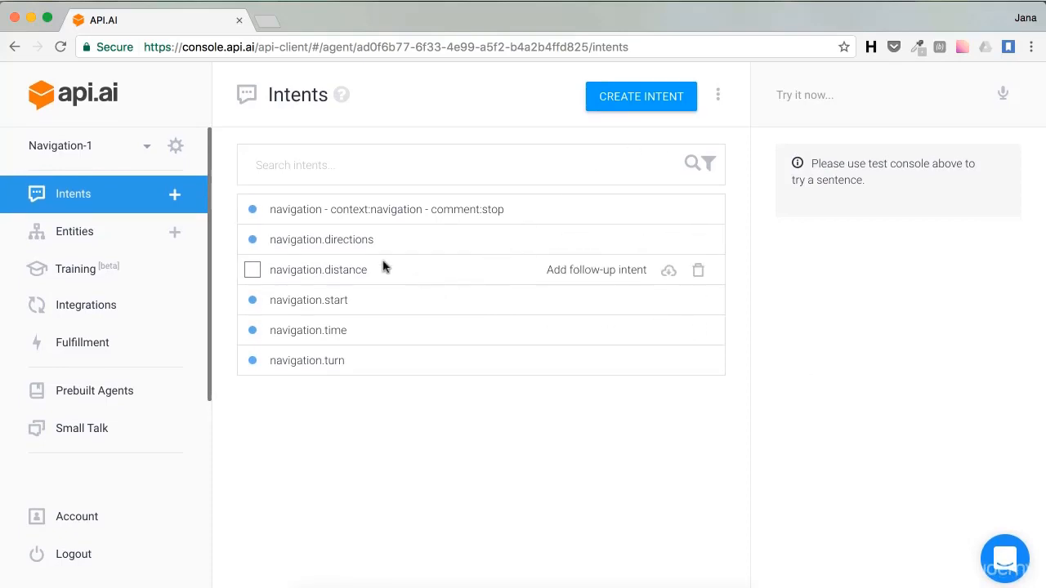
pyautogui.click(251, 210)
pyautogui.click(253, 241)
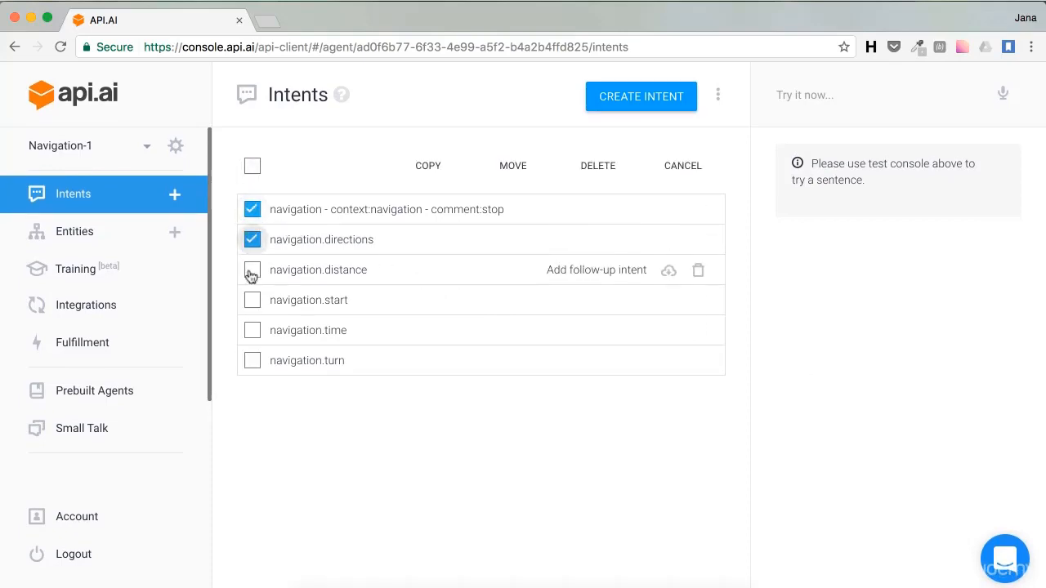
pyautogui.click(251, 271)
pyautogui.click(252, 301)
pyautogui.click(253, 330)
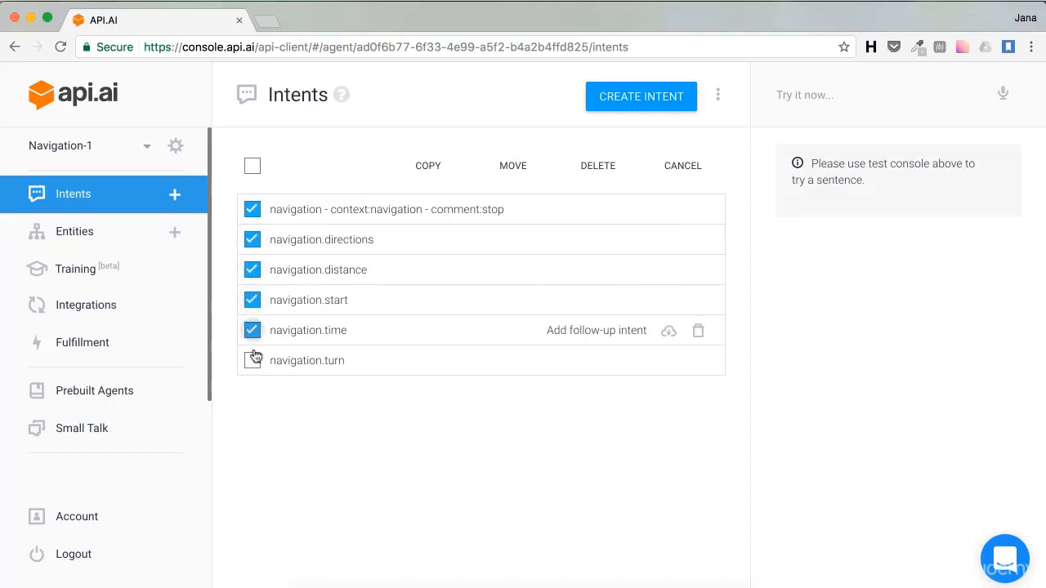
pyautogui.click(252, 360)
# Step: Prepare moving the intents to SmartBabe with overwrite entities and intents, then cancel
pyautogui.click(509, 171)
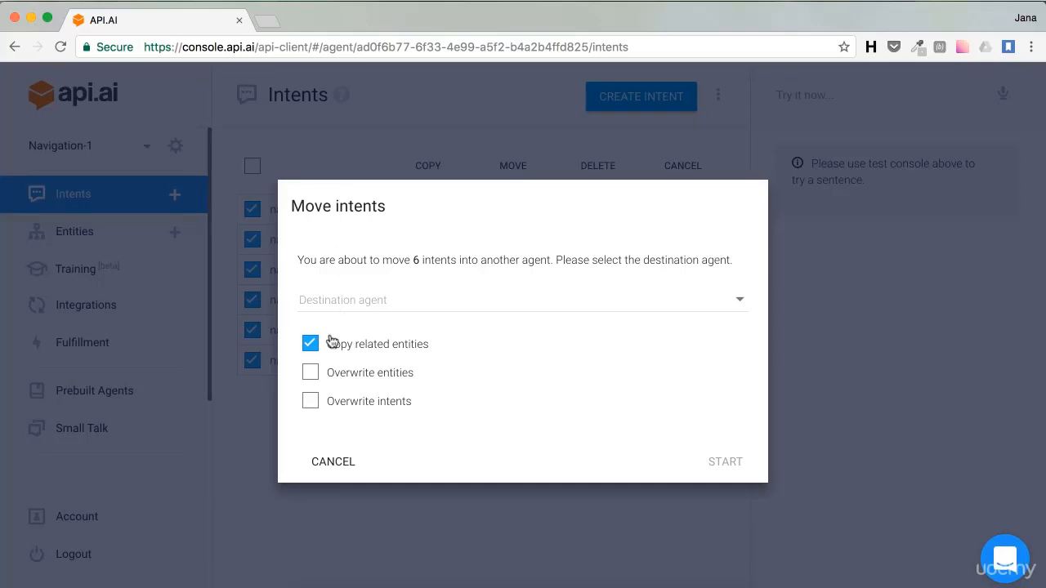
pyautogui.click(311, 374)
pyautogui.click(309, 400)
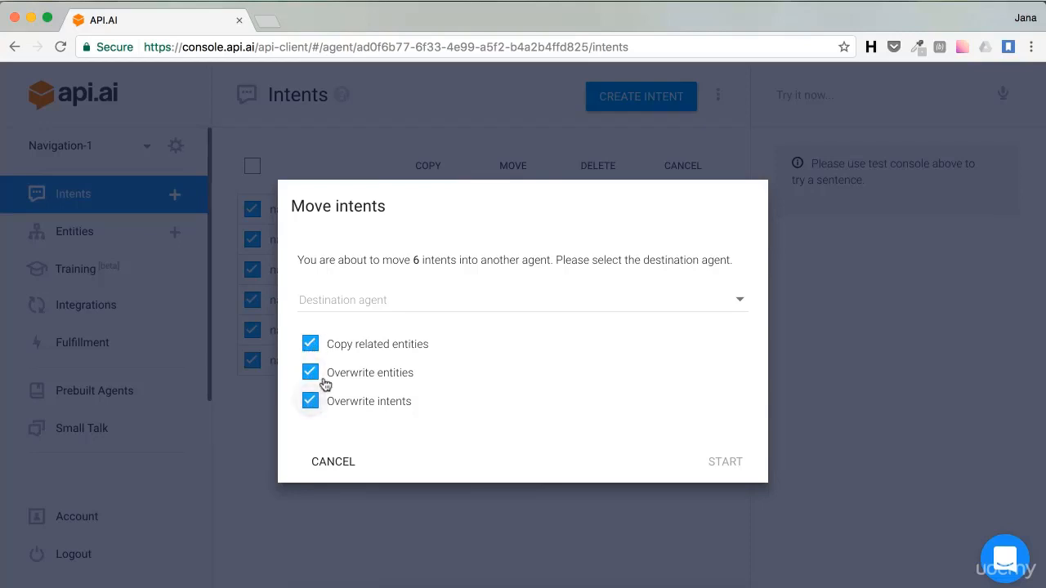
pyautogui.click(730, 304)
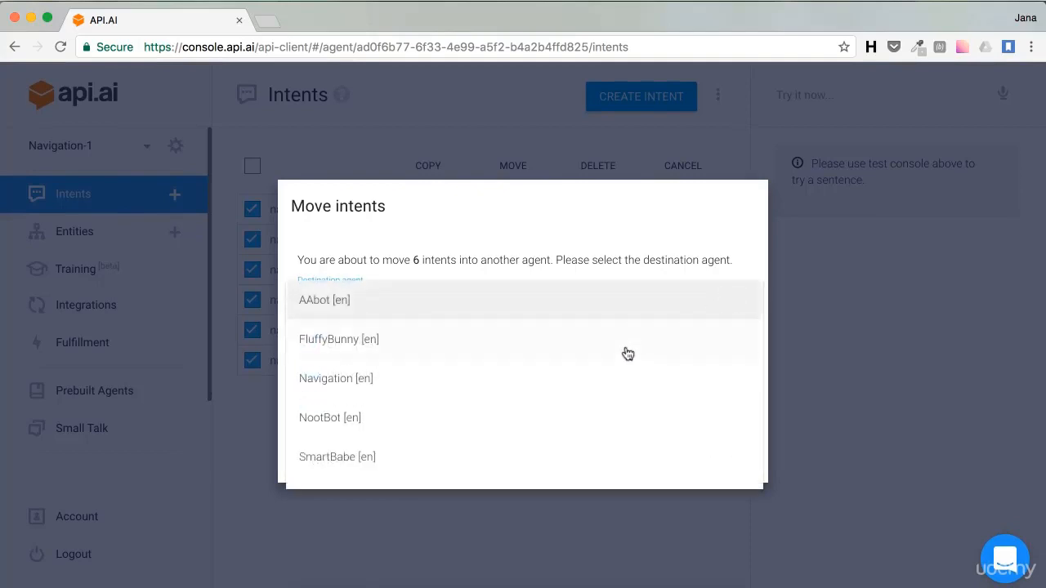
pyautogui.click(524, 457)
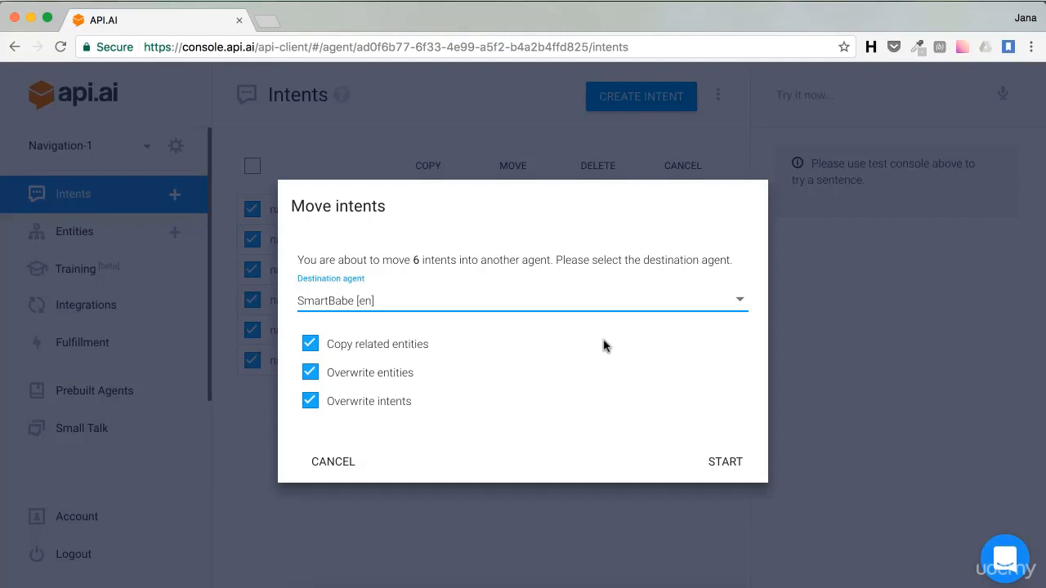
pyautogui.click(334, 464)
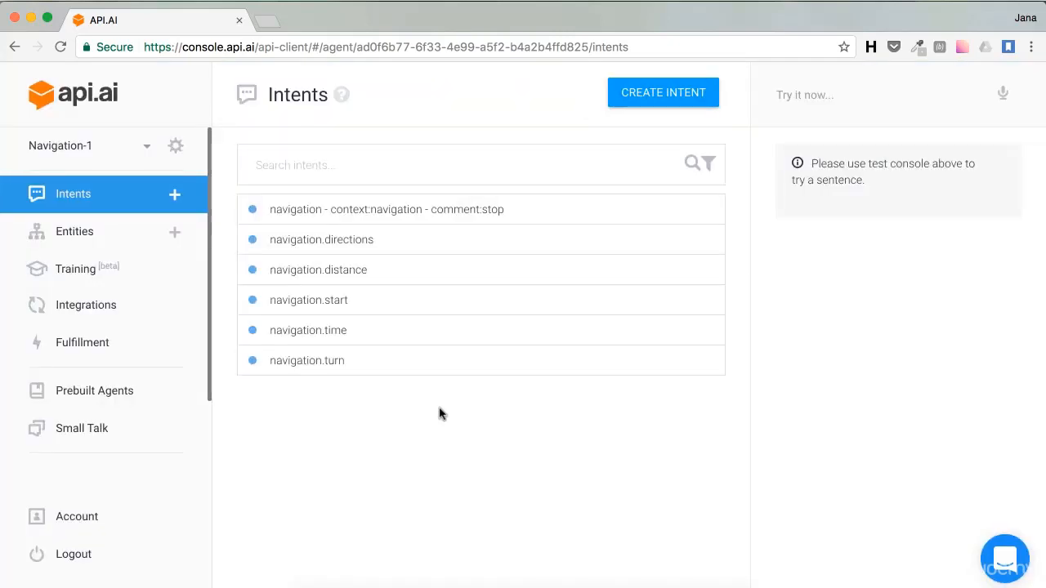
# Step: Browse the prebuilt agents, then switch back to SmartBabe's Intents list
pyautogui.click(105, 401)
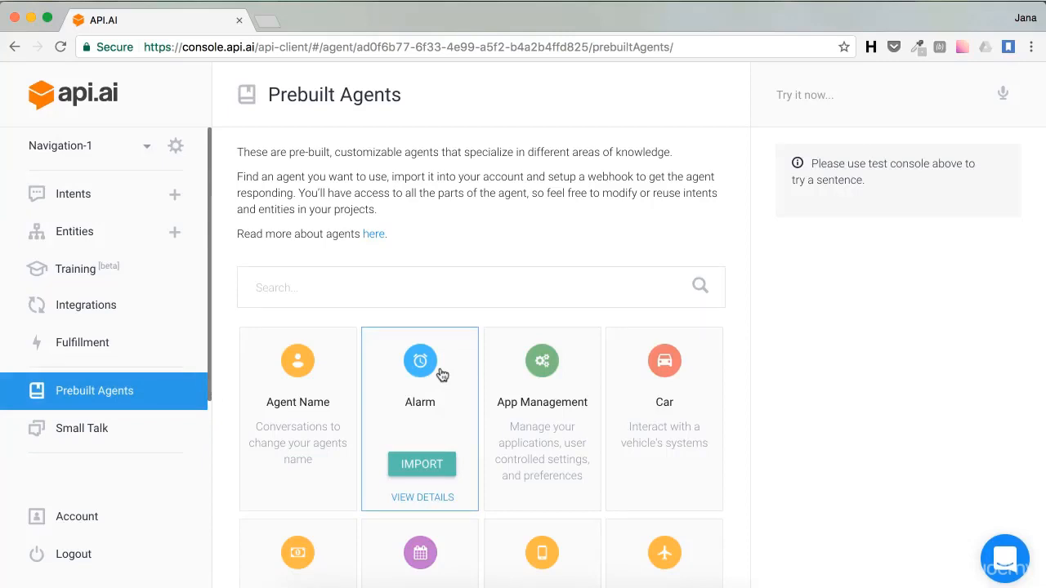
pyautogui.scroll(-2, 422, 358)
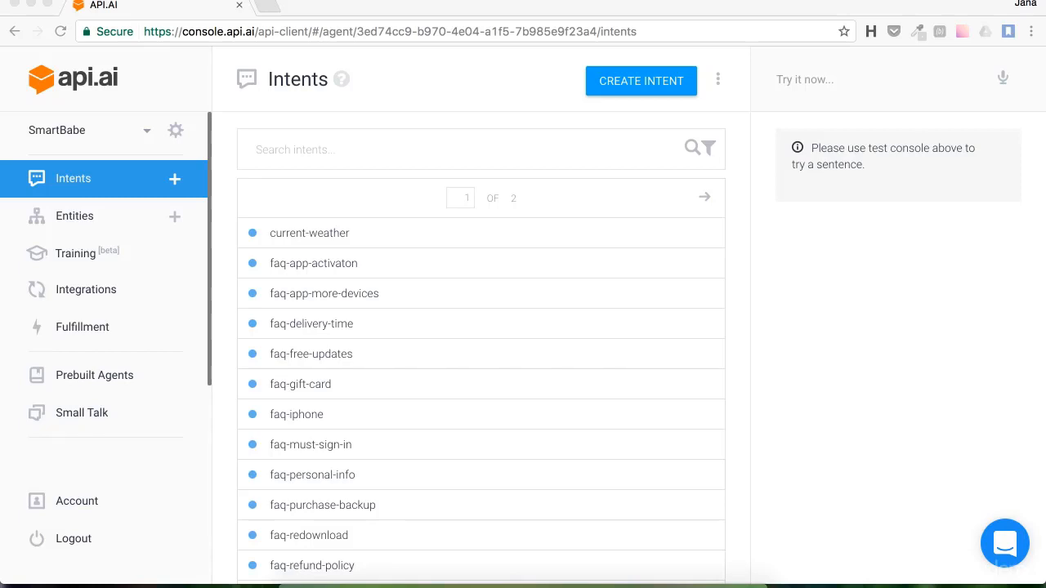
pyautogui.press('super+Tab')
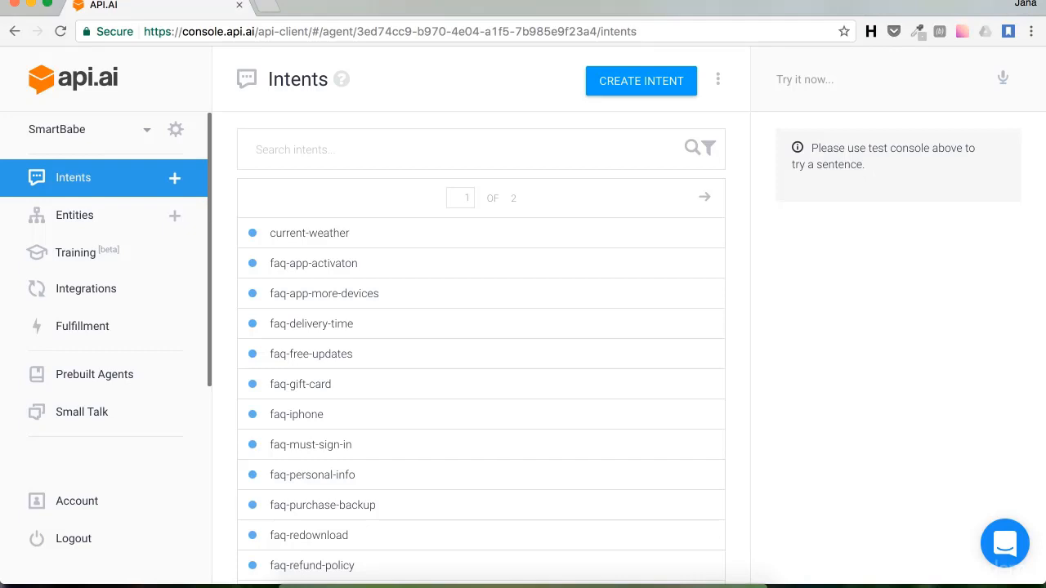
# Step: Create and save entity iphone8 with entry 'iphone 8' and synonym 'Latest Iphone'
pyautogui.click(173, 218)
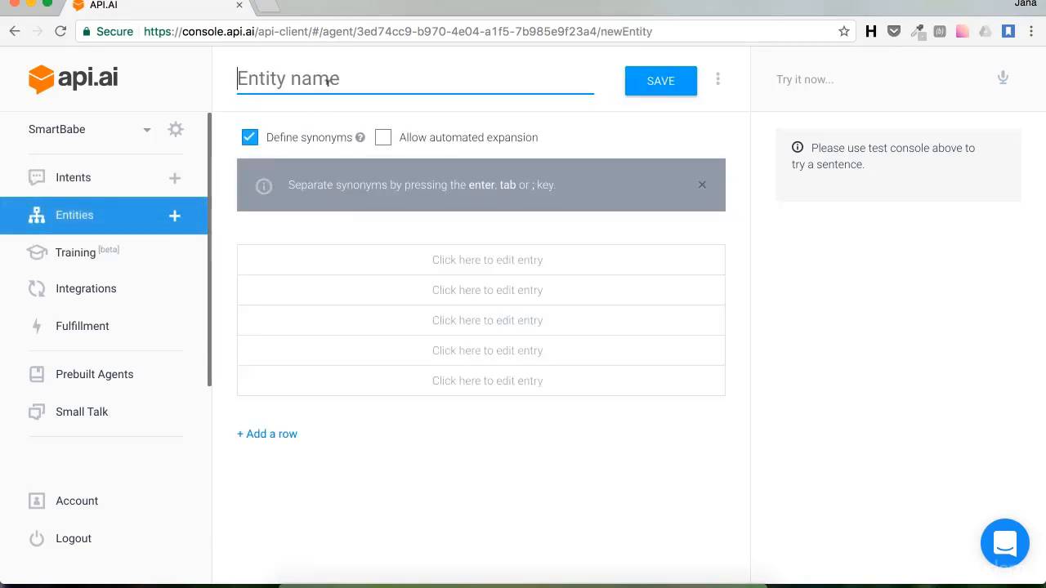
pyautogui.write('iph')
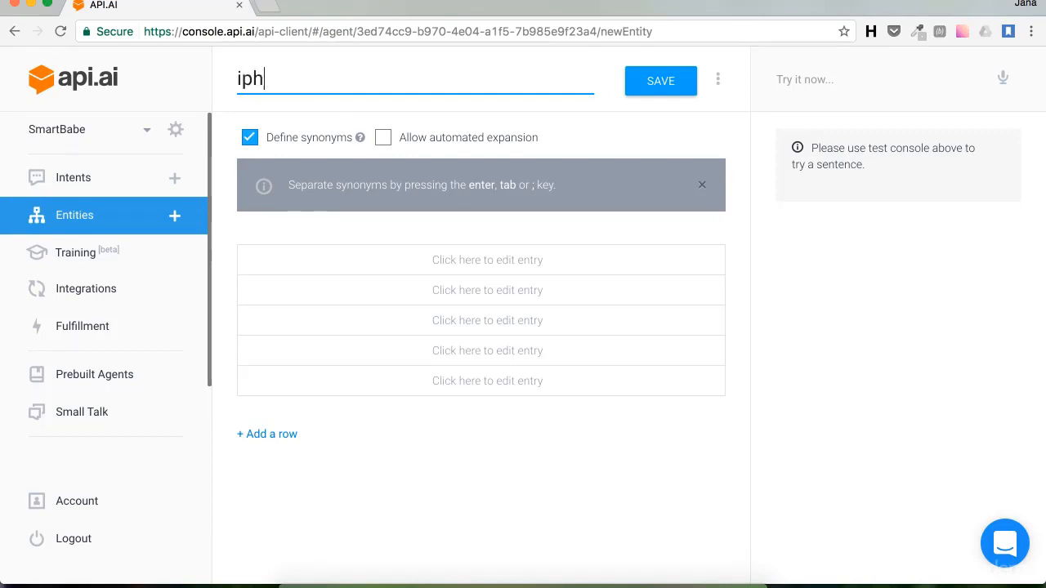
pyautogui.write('one8')
pyautogui.click(425, 255)
pyautogui.write('ipho')
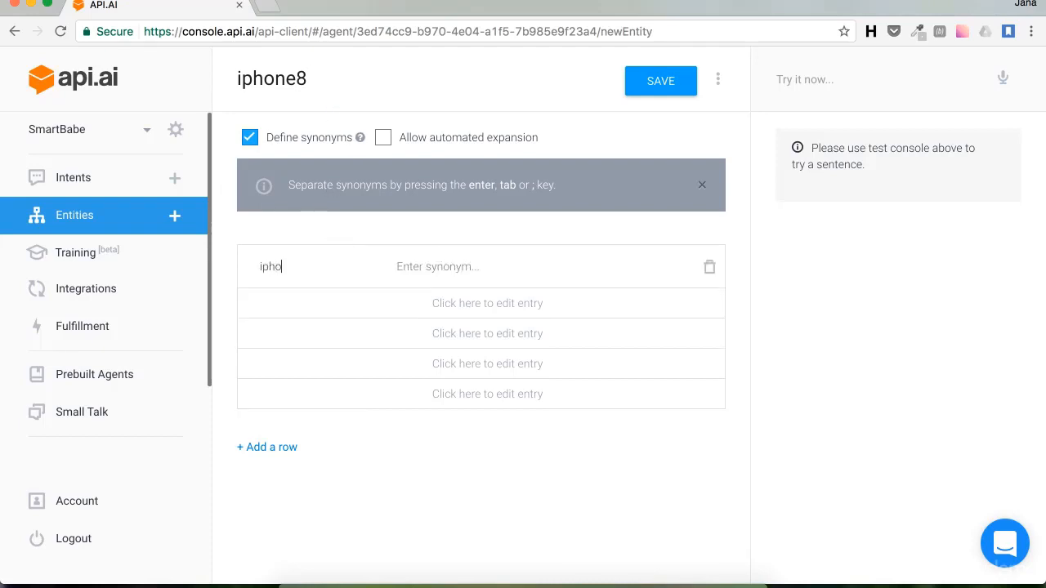
pyautogui.write('ne 8 ')
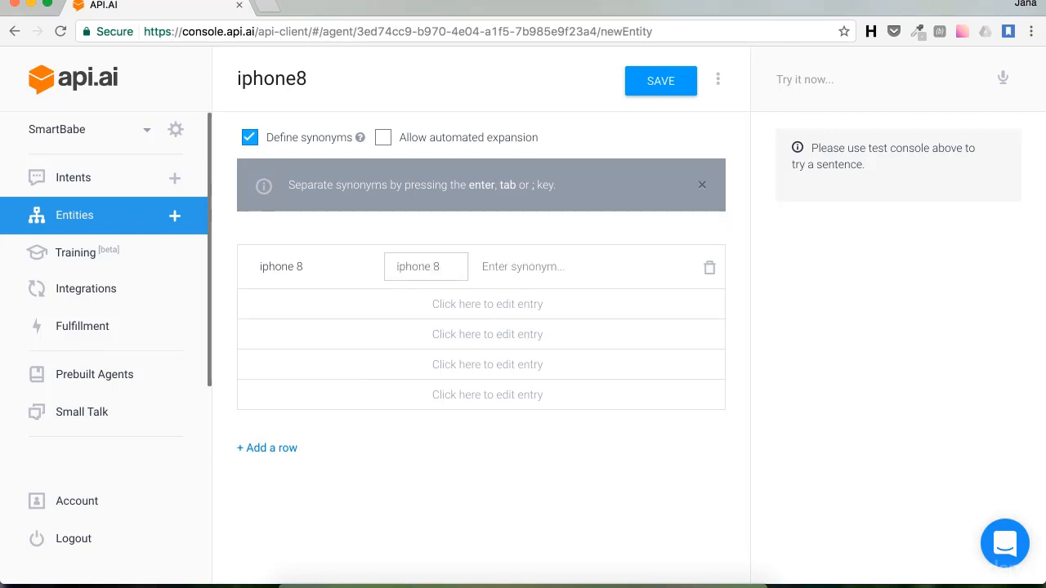
pyautogui.write('Latest Iphone')
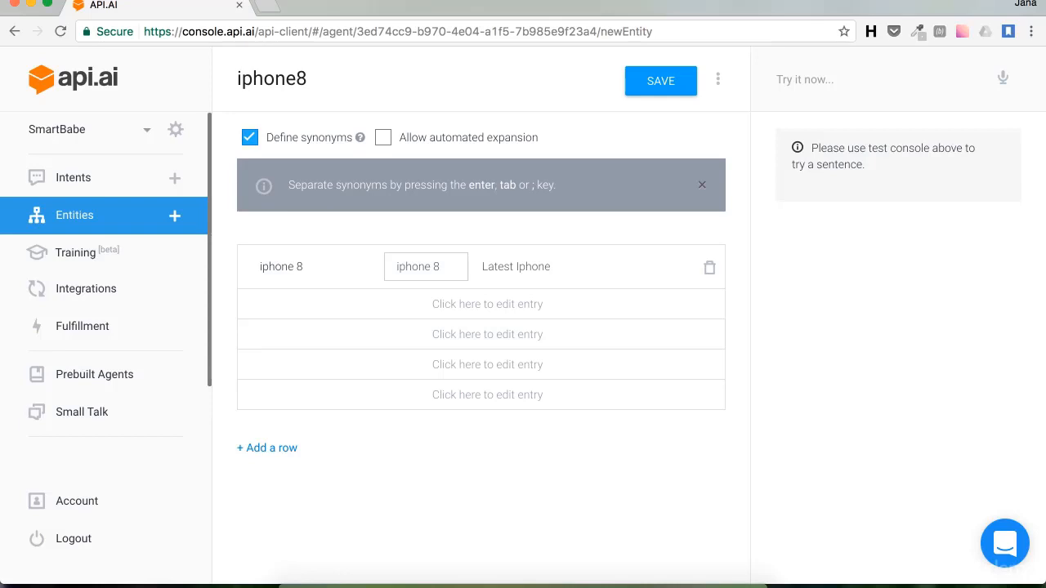
pyautogui.click(650, 82)
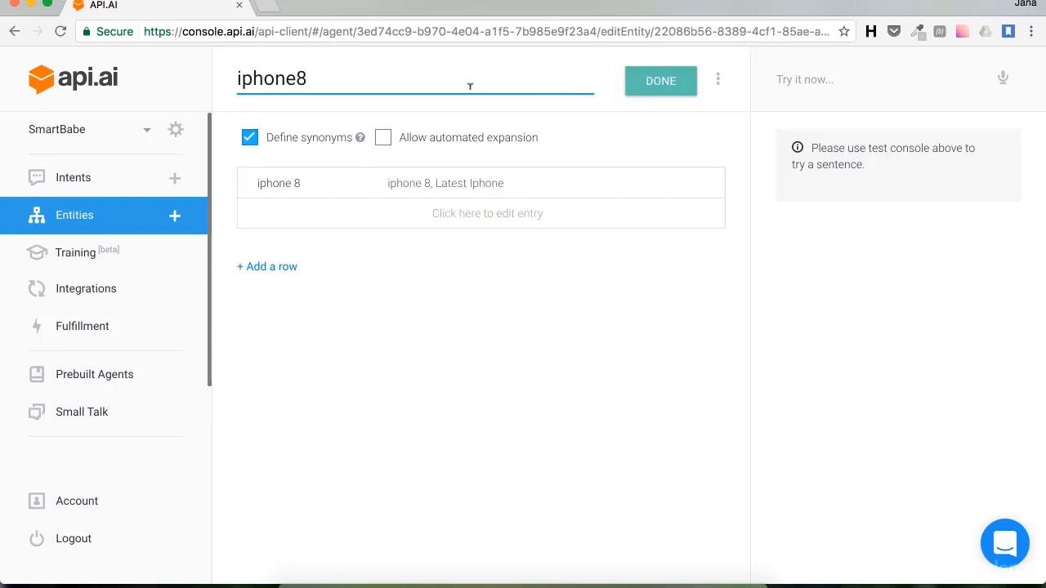
# Step: Create an intent named buy-iphone8 with the user phrase 'I want to buy the latest Iphone'
pyautogui.click(172, 179)
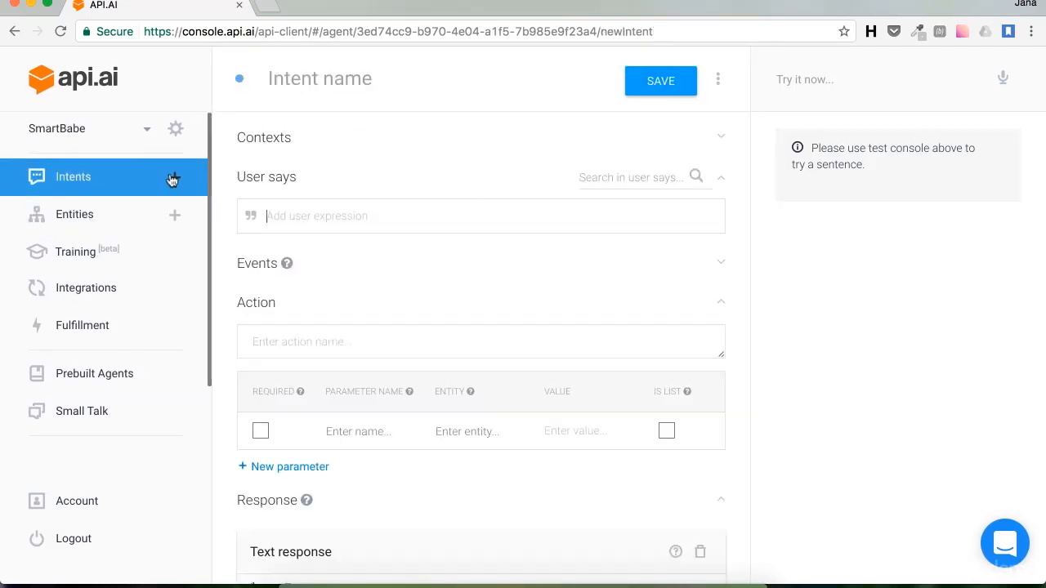
pyautogui.click(305, 84)
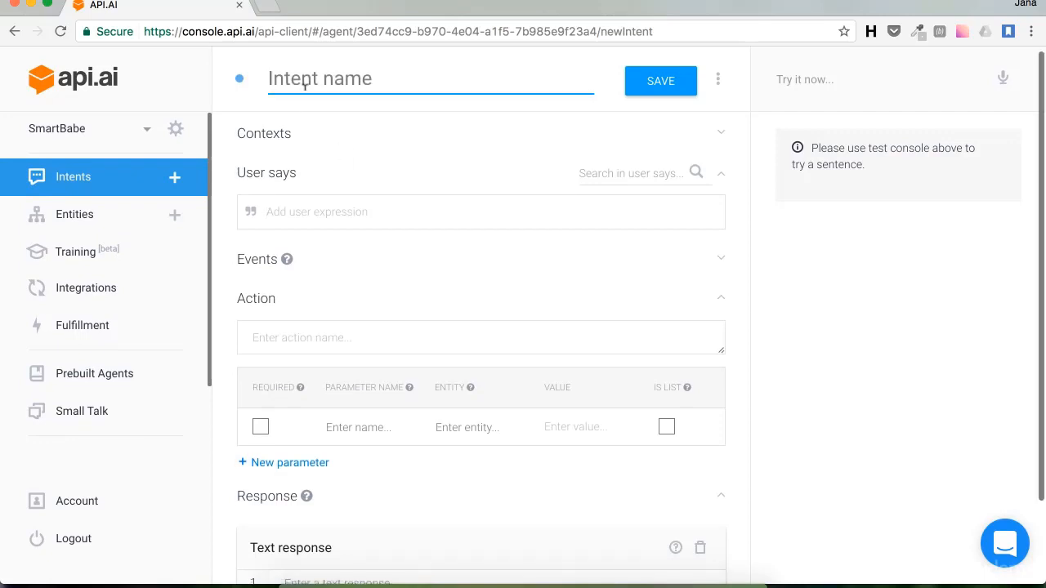
pyautogui.write('buy-')
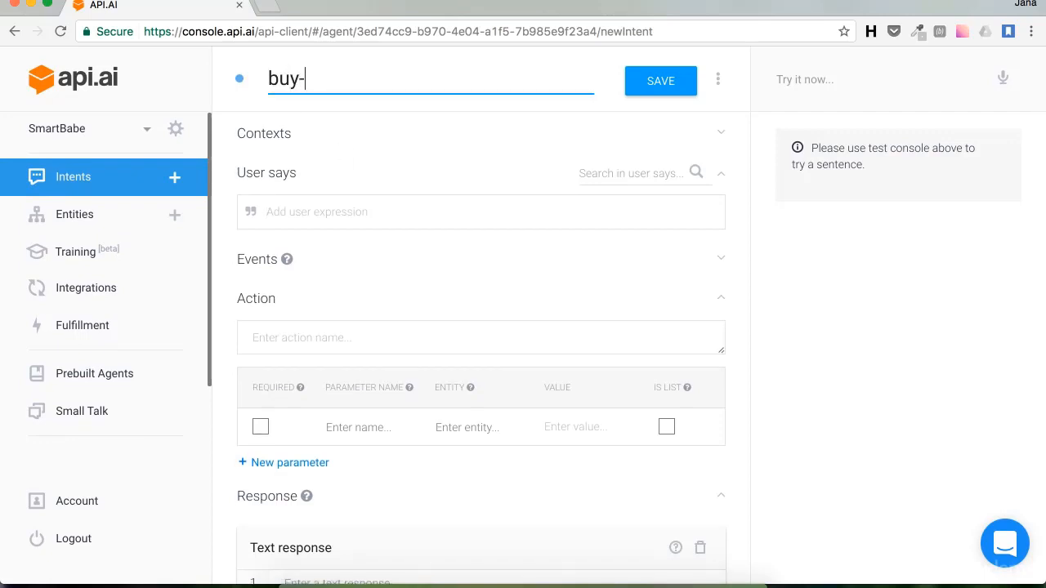
pyautogui.write('iphone8')
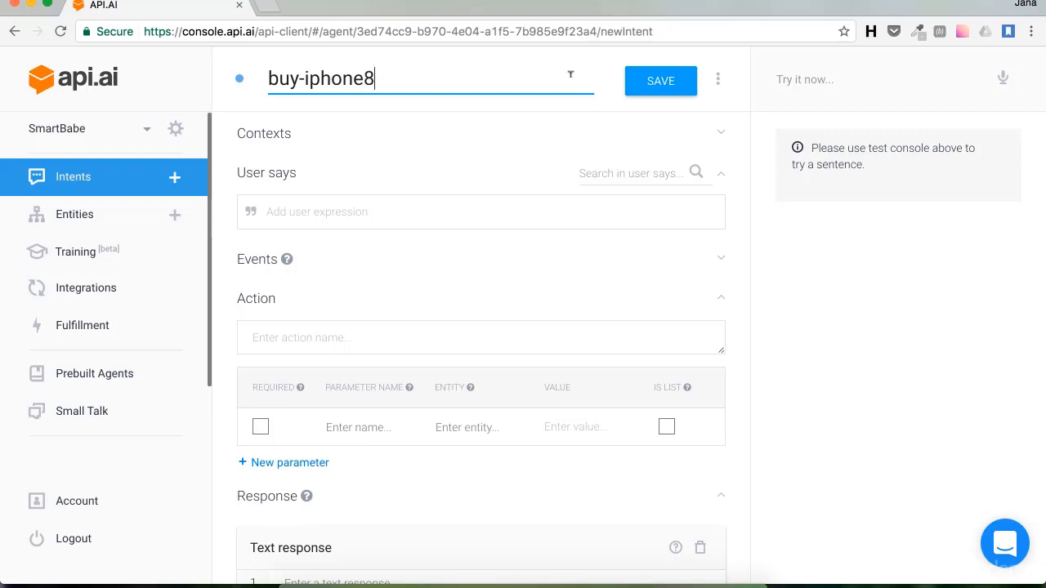
pyautogui.click(286, 203)
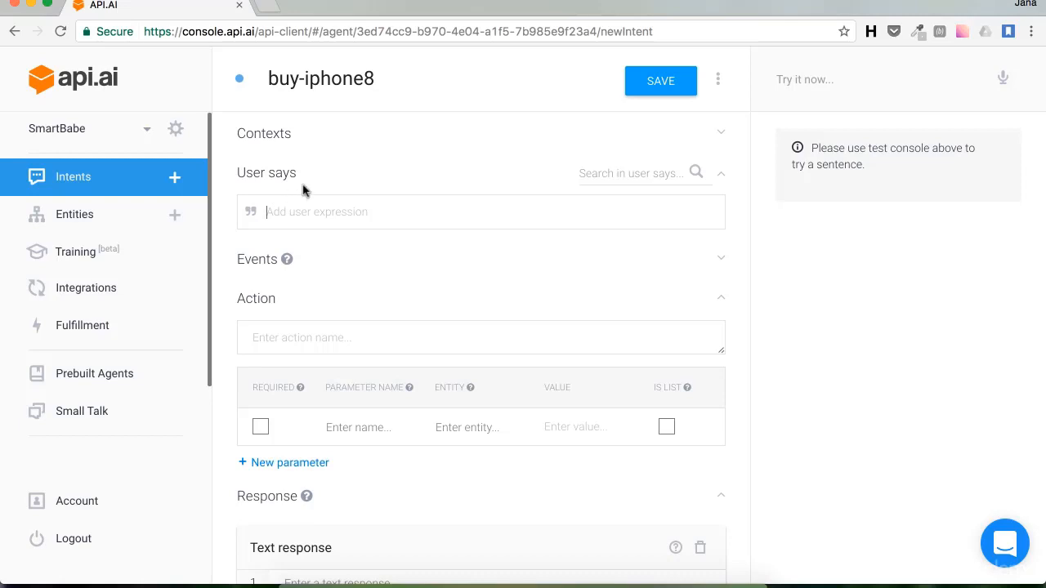
pyautogui.write('I want to')
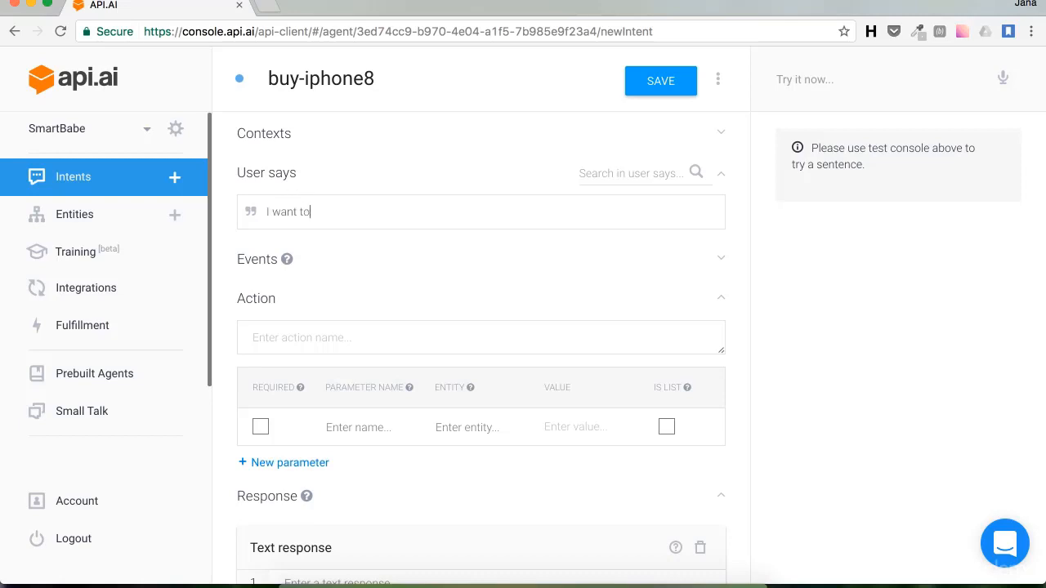
pyautogui.write(' buy the latest Iphone')
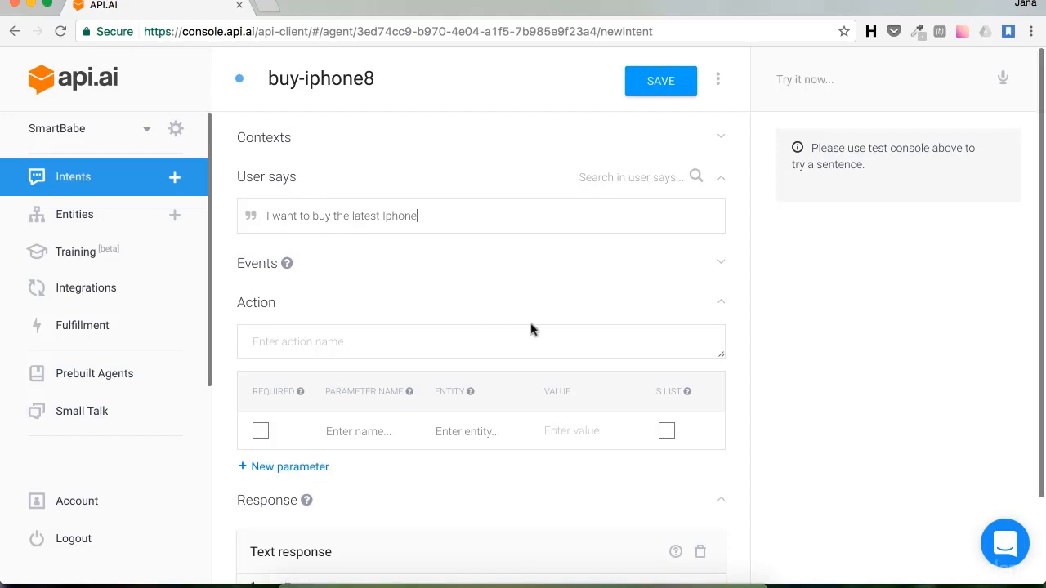
# Step: Add the one-dollar extended warranty offer response, set action buy.iphone8, and save
pyautogui.scroll(-2, 531, 329)
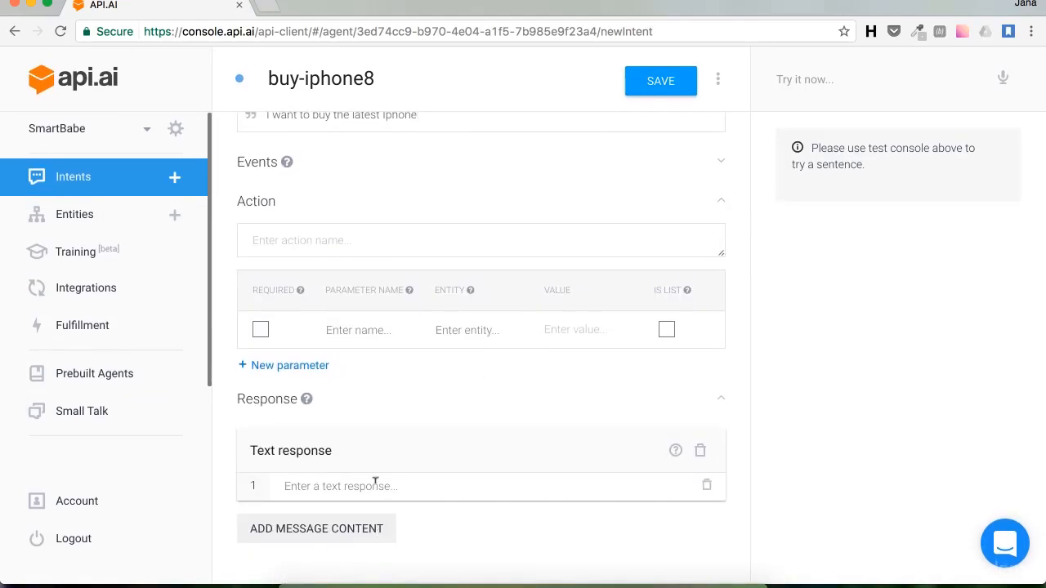
pyautogui.write('Would')
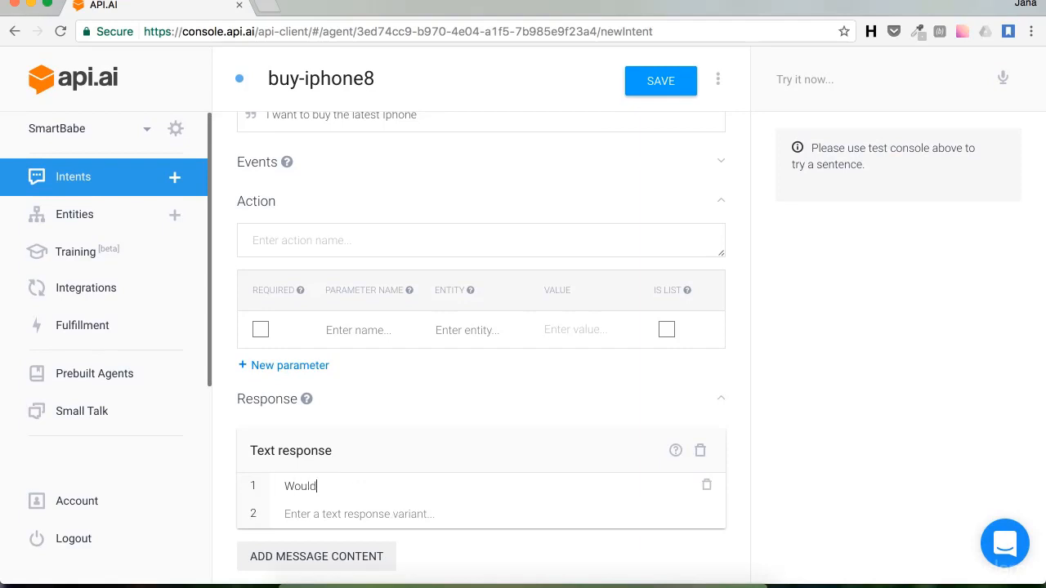
pyautogui.write(' you like exten')
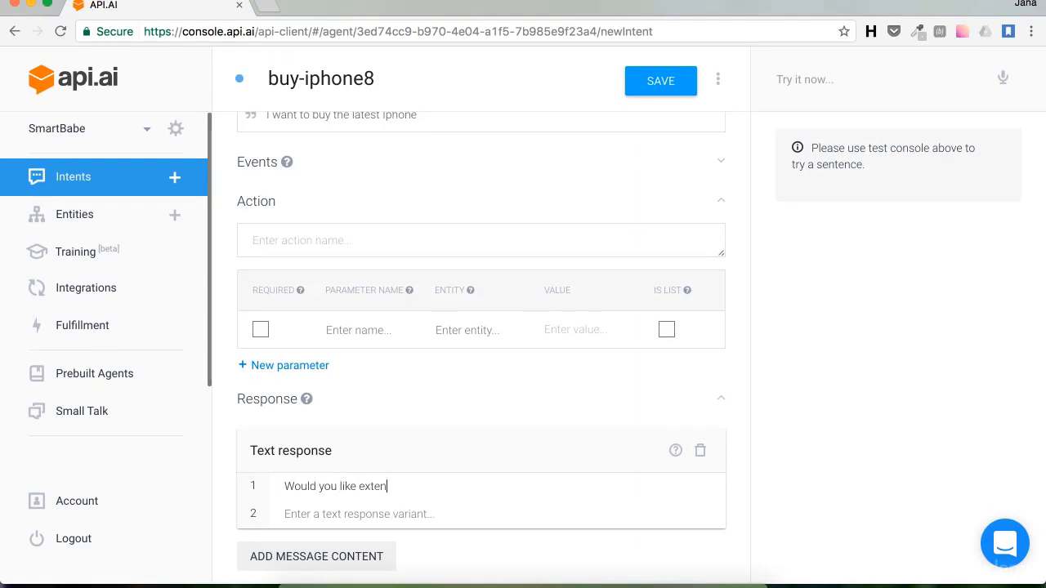
pyautogui.write('ded warra')
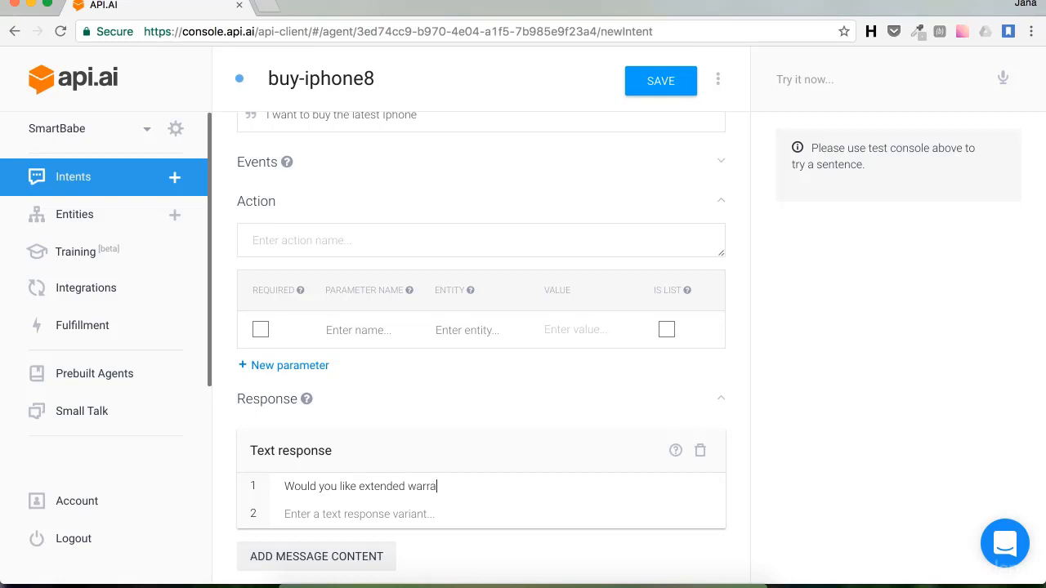
pyautogui.write('nty for y')
pyautogui.press('BackSpace')
pyautogui.write('just')
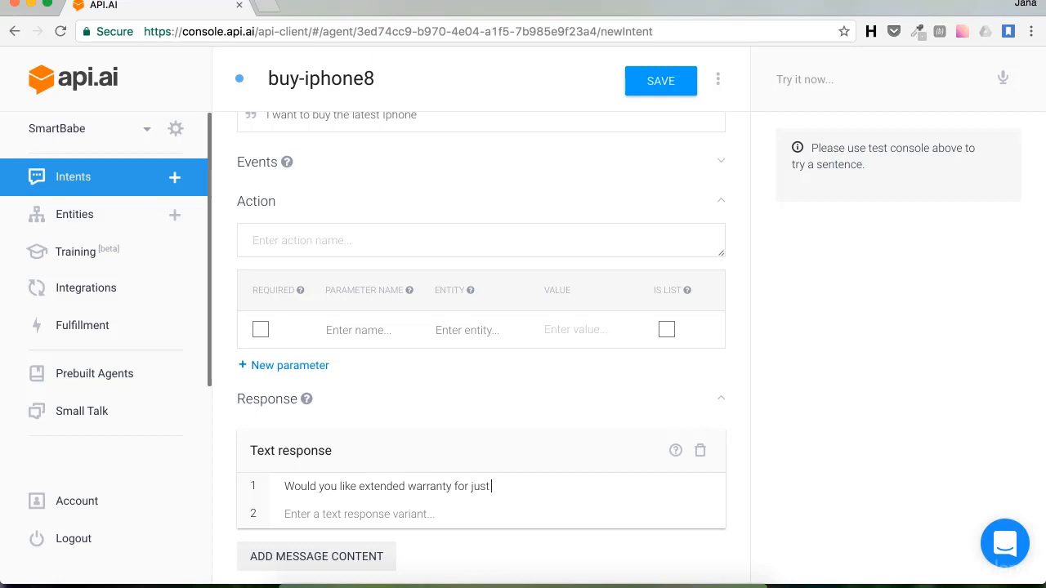
pyautogui.write(' one dollar, available only t')
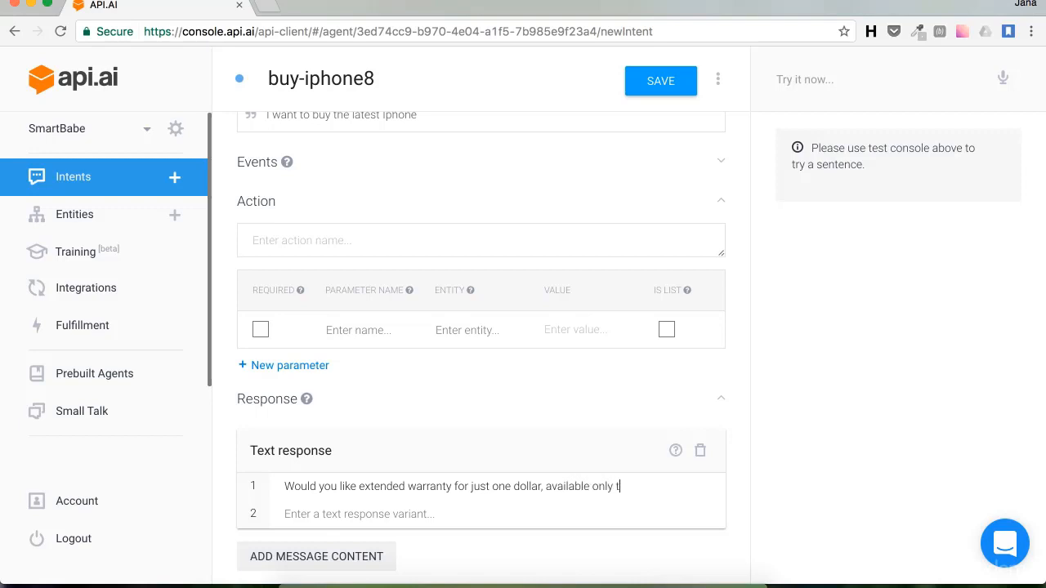
pyautogui.write('his week, too?')
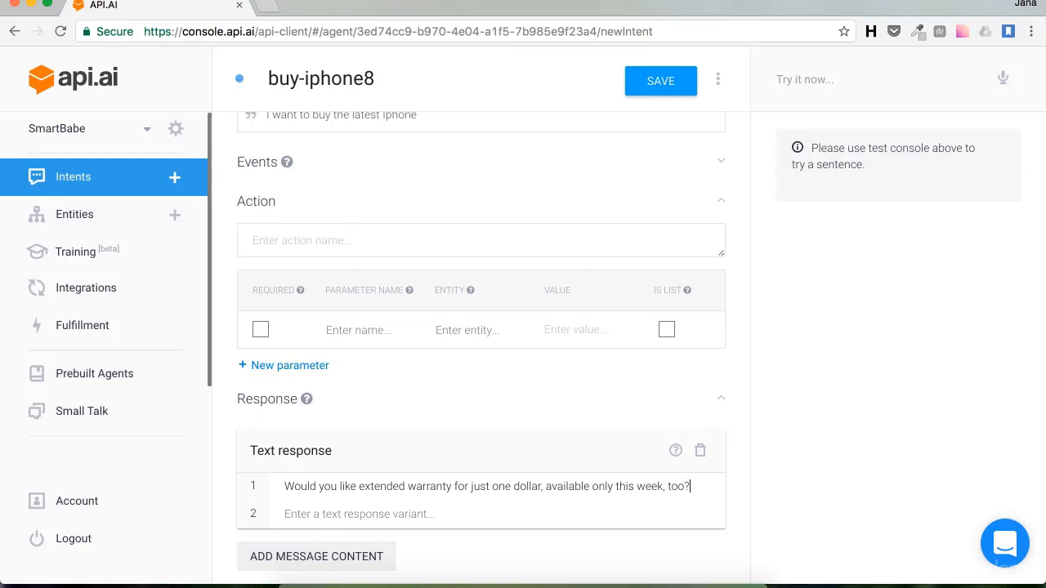
pyautogui.click(357, 231)
pyautogui.write('buy.iphone8')
pyautogui.click(656, 82)
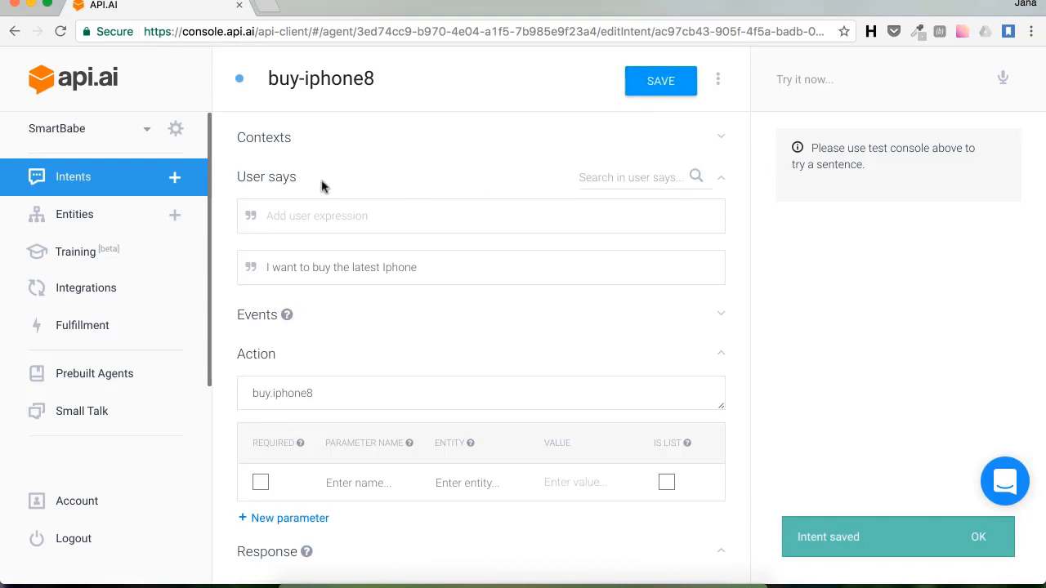
# Step: From the Intents list, add a yes follow-up to buy-iphone8 and open buy-iphone8 - yes
pyautogui.click(55, 175)
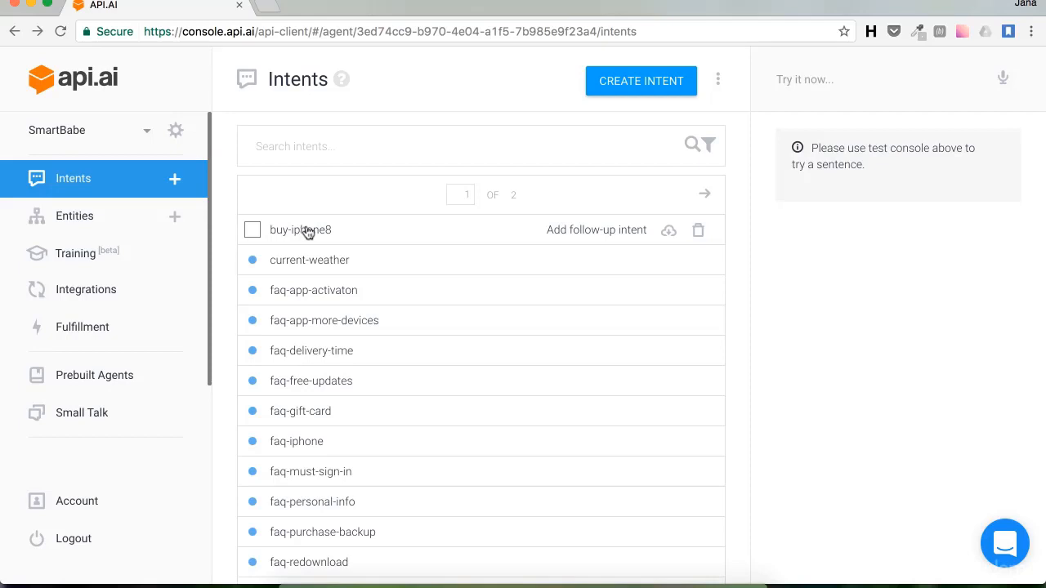
pyautogui.click(593, 235)
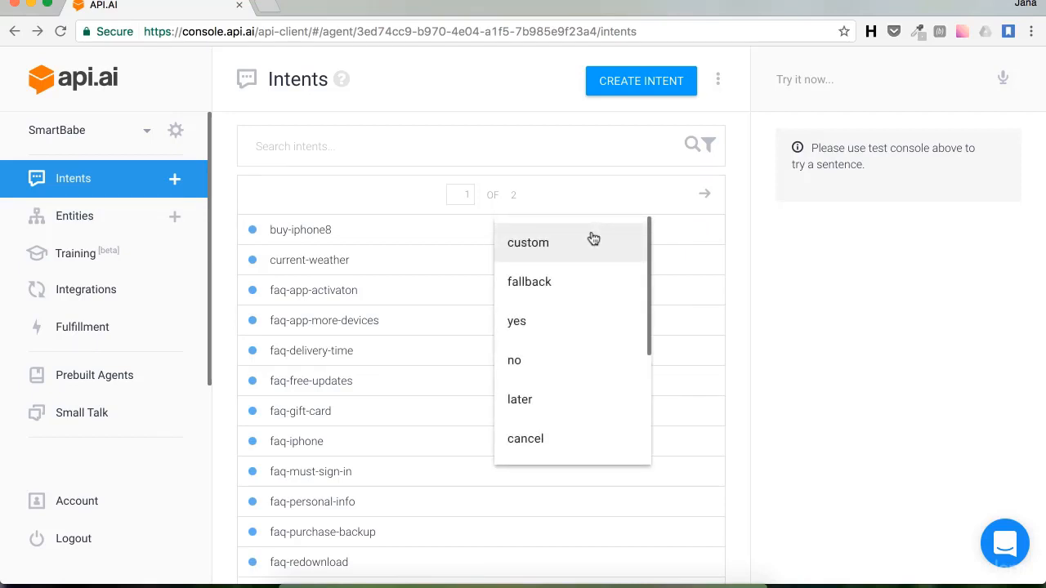
pyautogui.click(544, 330)
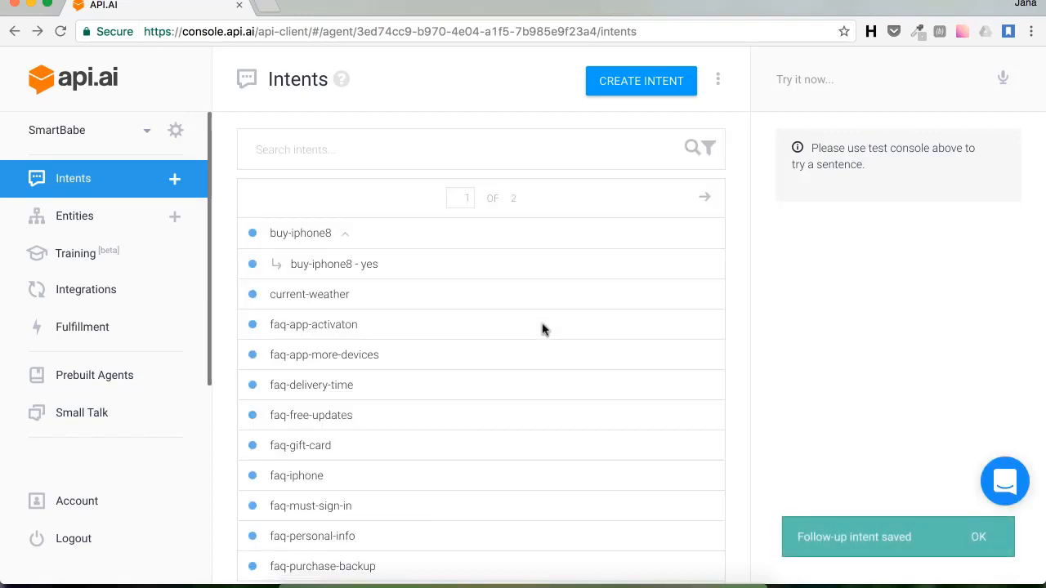
pyautogui.click(325, 264)
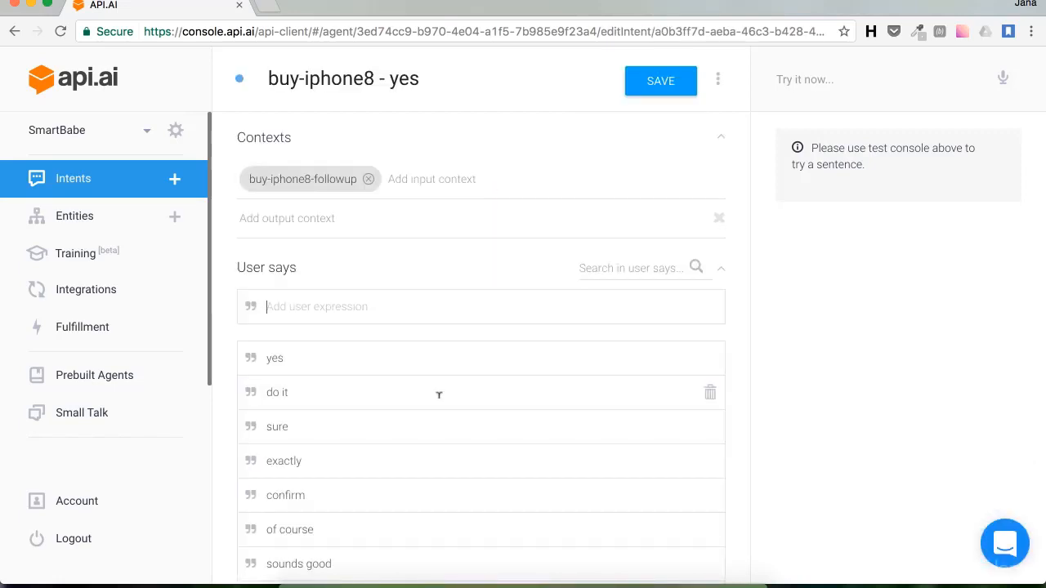
# Step: Give buy-iphone8 - yes the reply 'Ok great, you'll receive your phone with extended warranty in 3 work days,' and save it
pyautogui.scroll(-5, 433, 394)
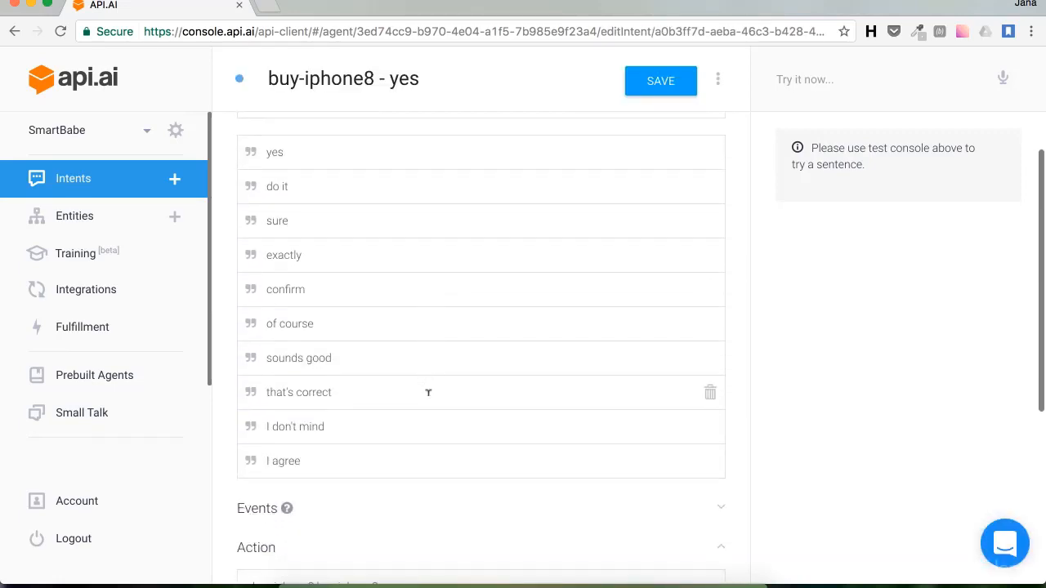
pyautogui.scroll(-2, 428, 394)
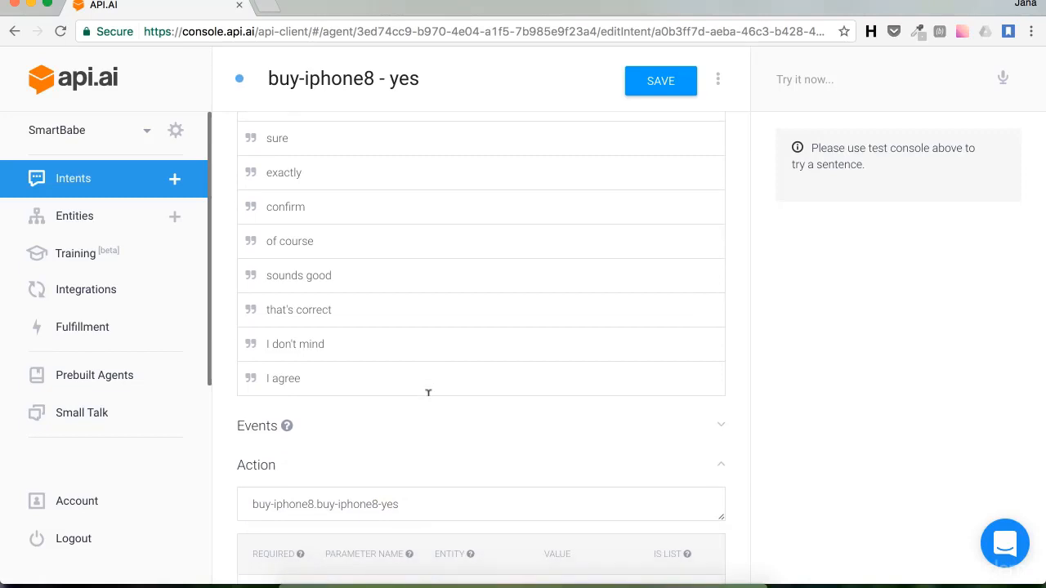
pyautogui.scroll(-5, 428, 394)
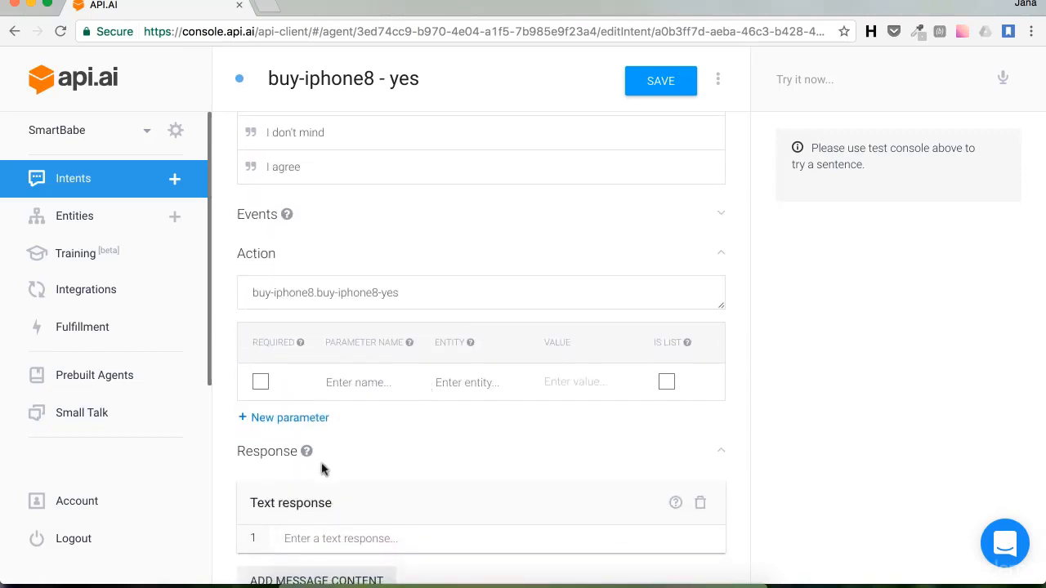
pyautogui.click(294, 538)
pyautogui.write('Ok')
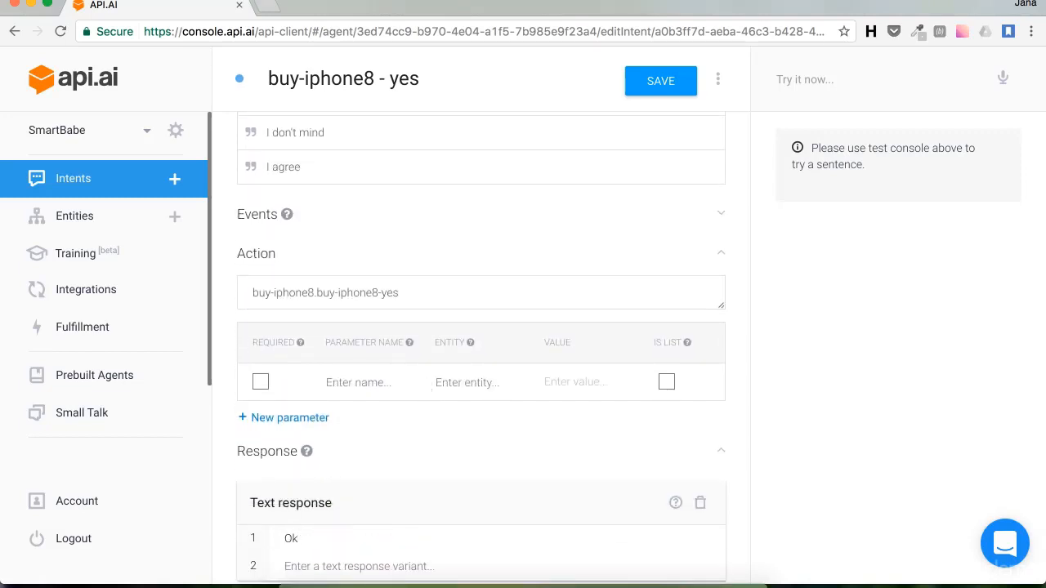
pyautogui.write(" great, you'll receive")
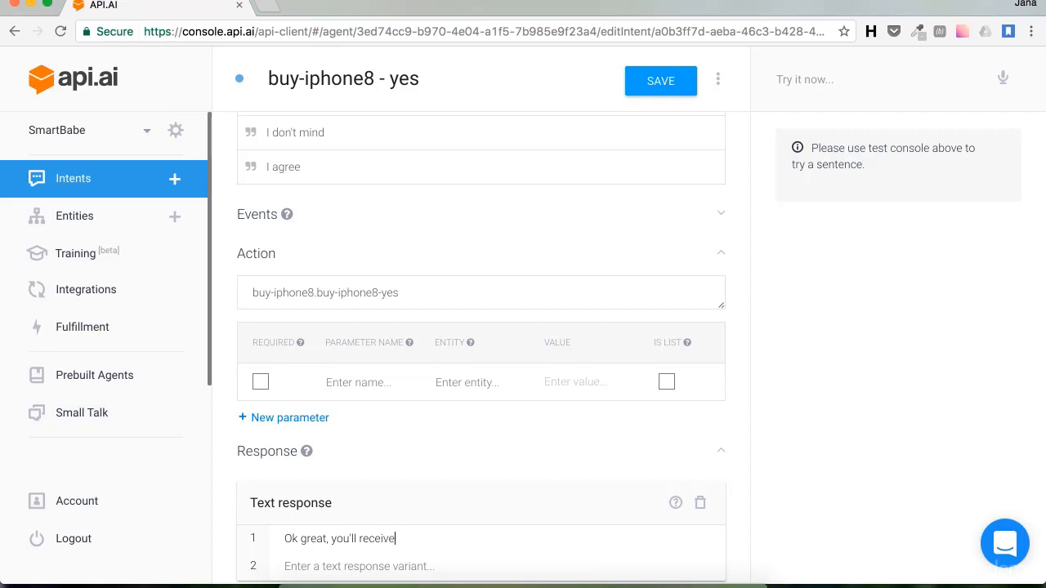
pyautogui.write('  your phon')
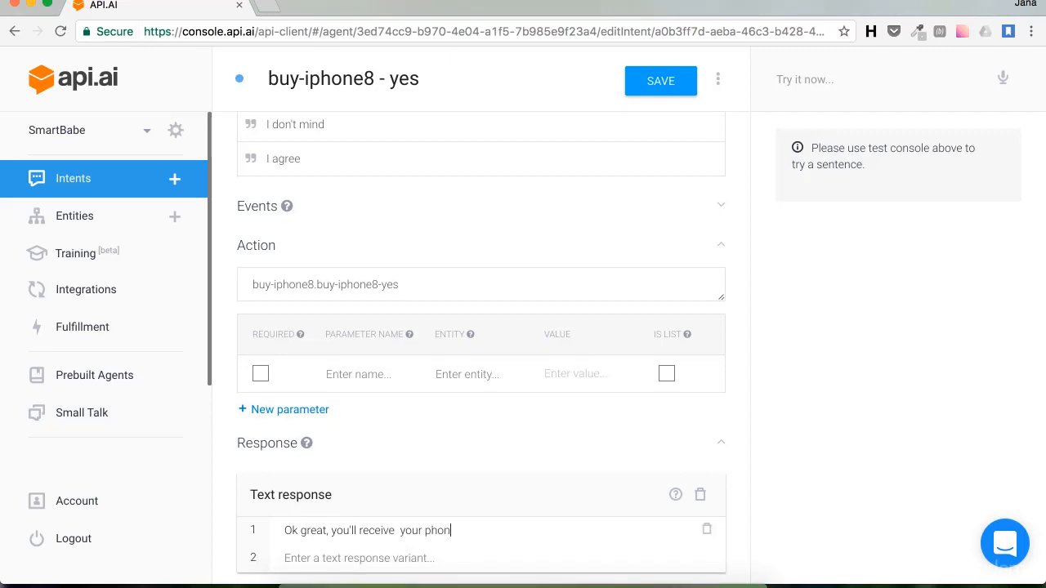
pyautogui.write('e with extended warrant')
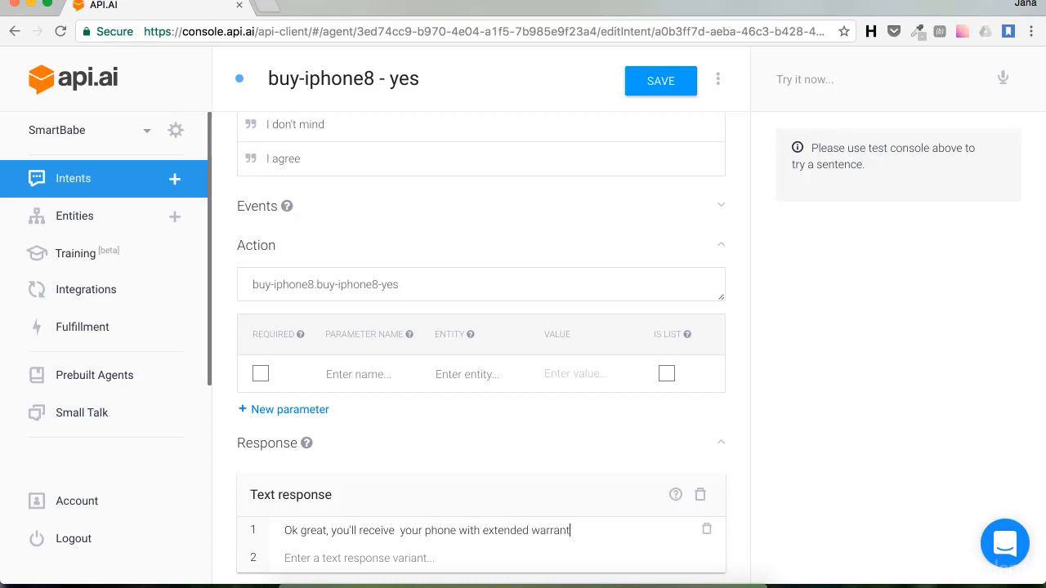
pyautogui.write('y in 3 work days,')
pyautogui.click(667, 87)
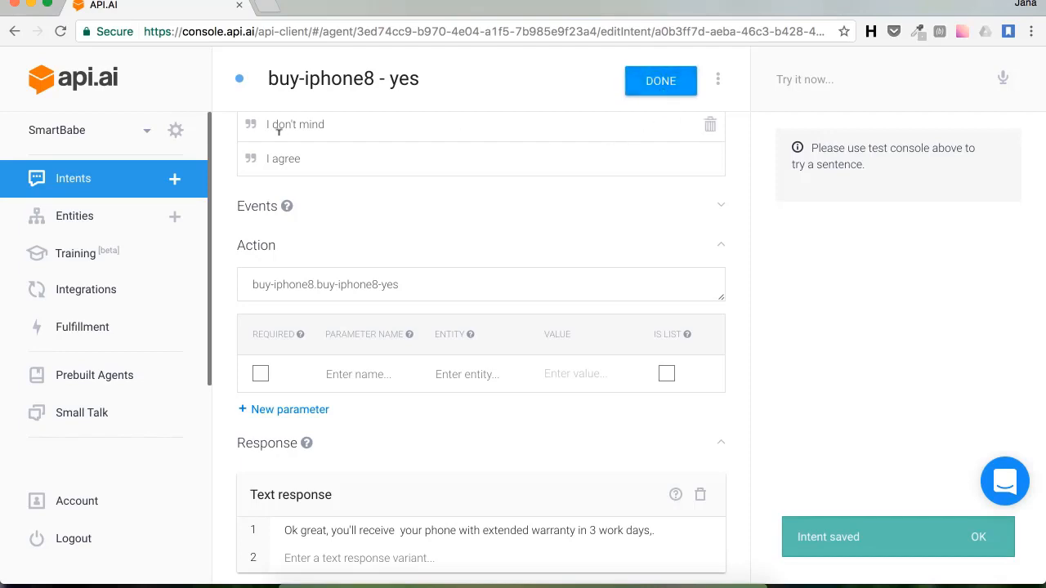
pyautogui.click(97, 190)
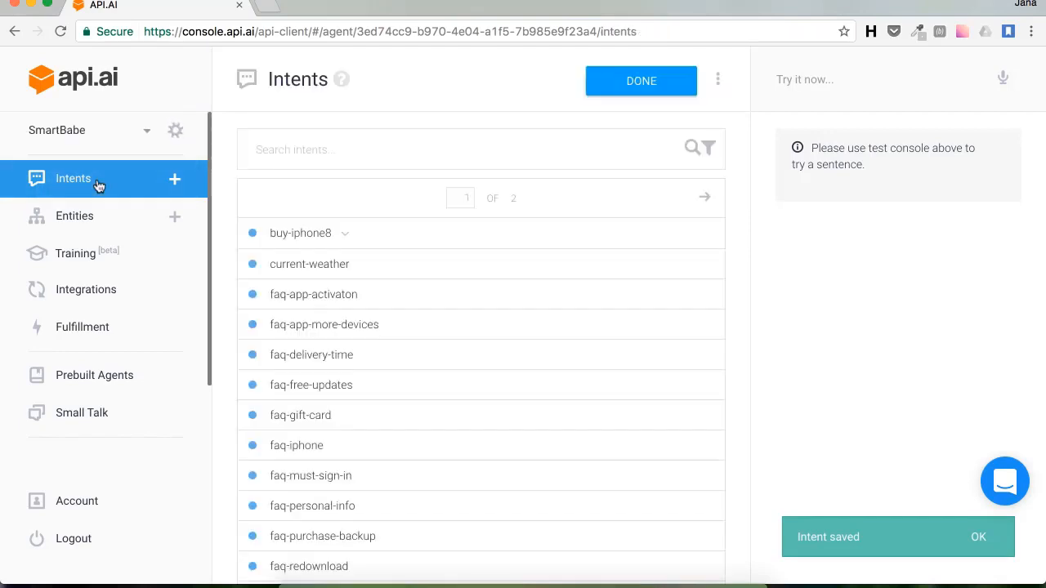
# Step: Expand buy-iphone8, add a no follow-up intent, and open buy-iphone8 - no
pyautogui.click(345, 234)
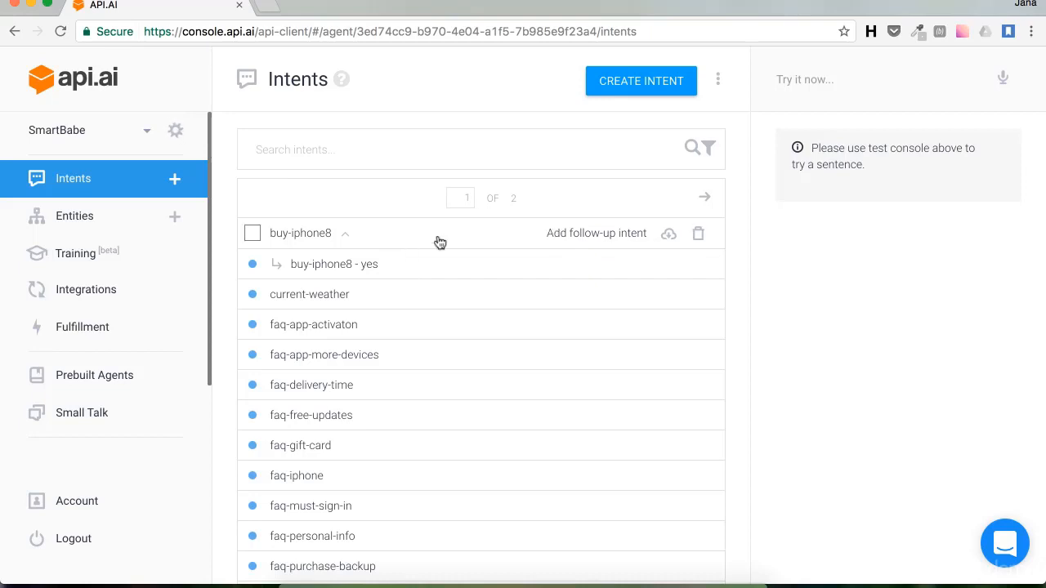
pyautogui.click(601, 237)
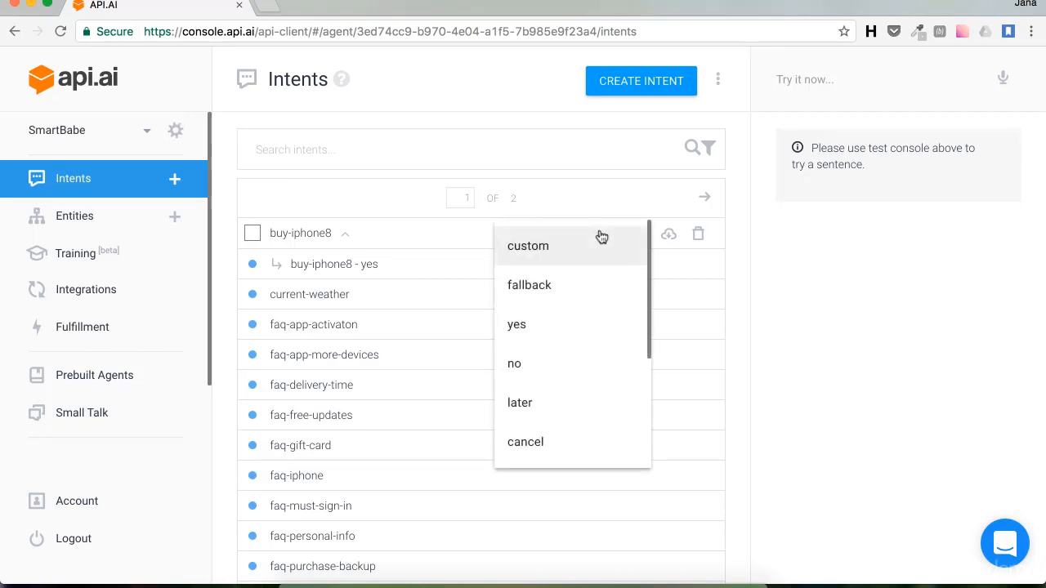
pyautogui.click(550, 364)
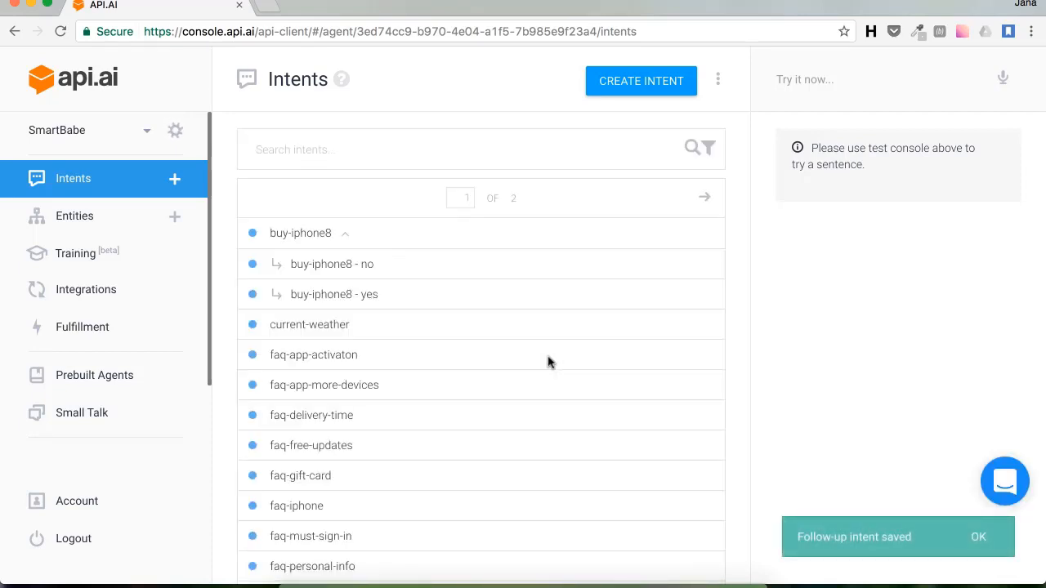
pyautogui.click(362, 267)
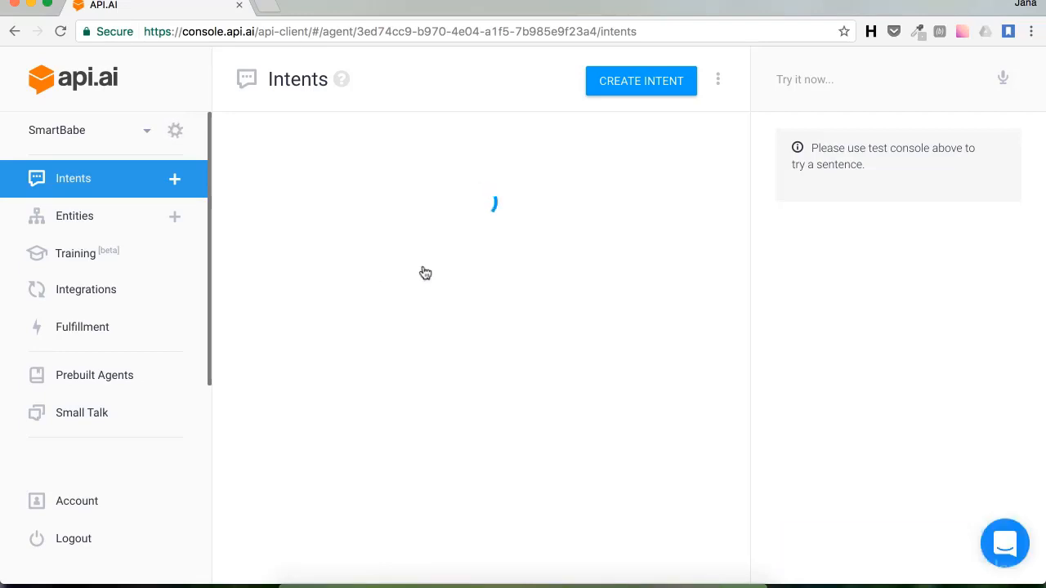
# Step: Set buy-iphone8 - no's text response to 'Ok great, you'll receive your phone in 3 work days.' and save
pyautogui.scroll(-6, 424, 340)
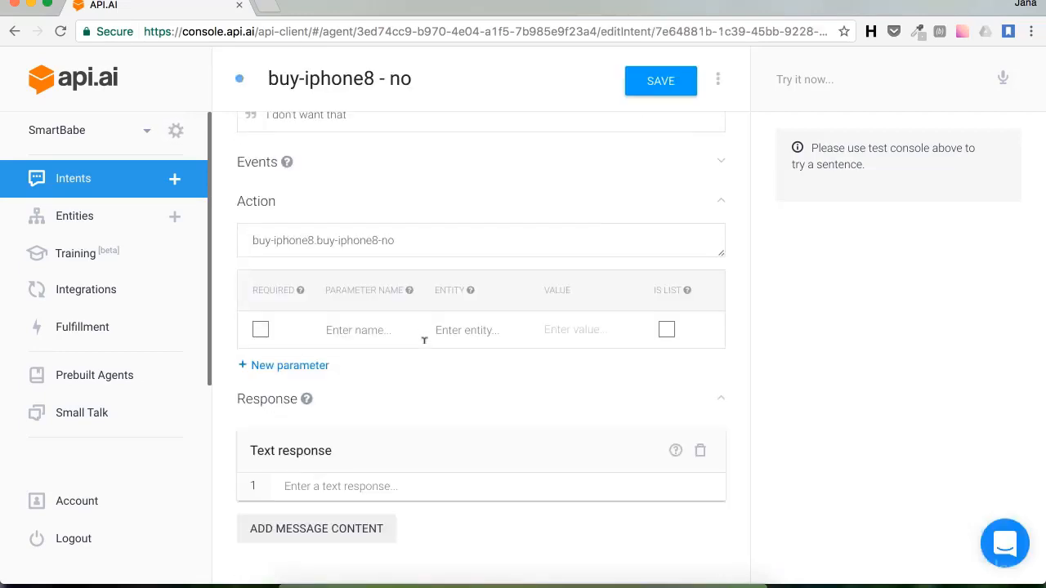
pyautogui.click(347, 485)
pyautogui.write('Ok')
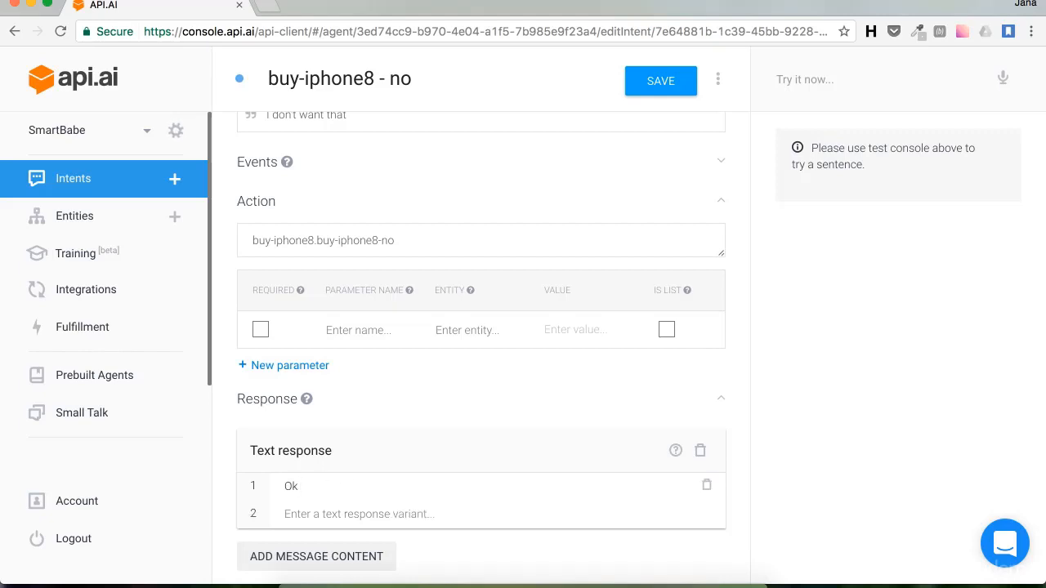
pyautogui.write(" great, you'll receive you")
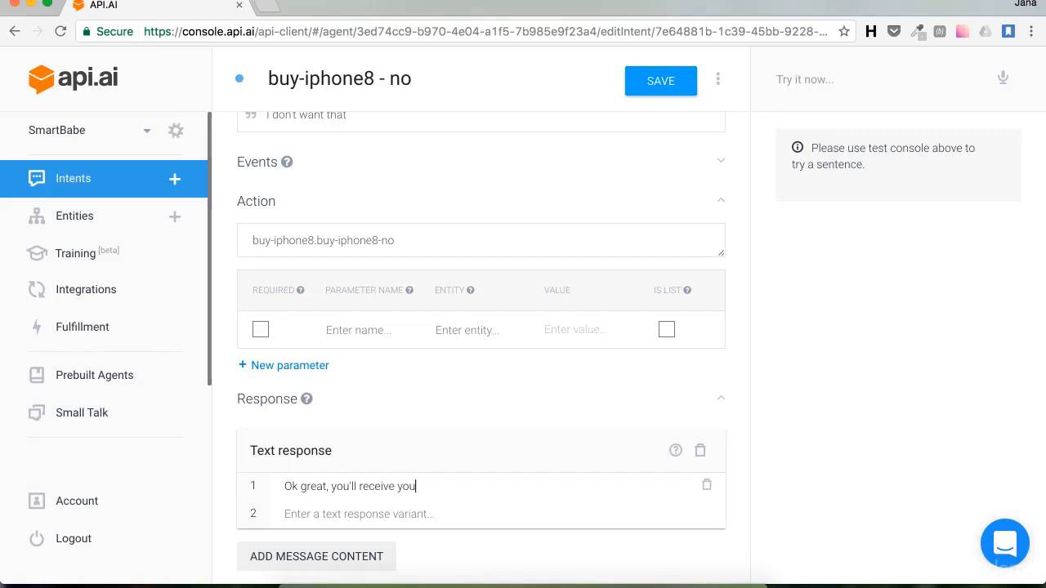
pyautogui.write('r phone in 3 work da')
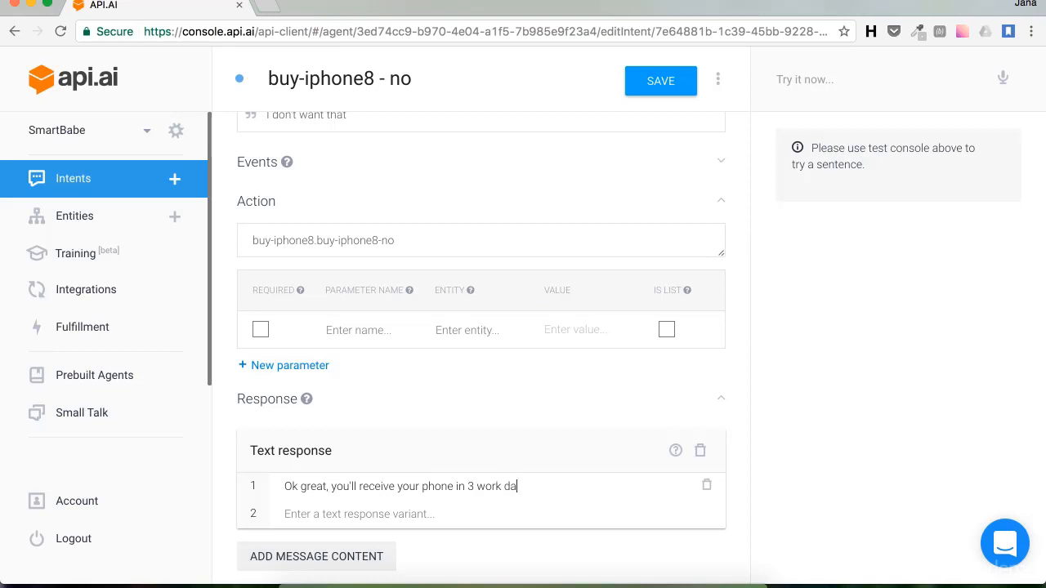
pyautogui.write('ys.')
pyautogui.click(668, 85)
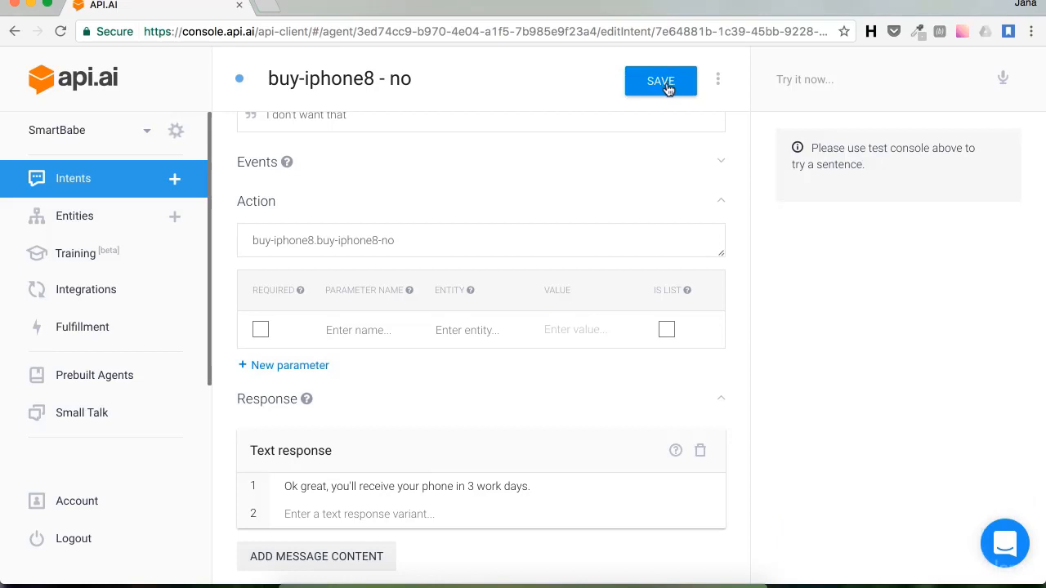
pyautogui.click(803, 79)
# Step: Test the agent with 'I want to buy Iphone 8' then 'yes', and open faq-personal-info's priority choices
pyautogui.write('I')
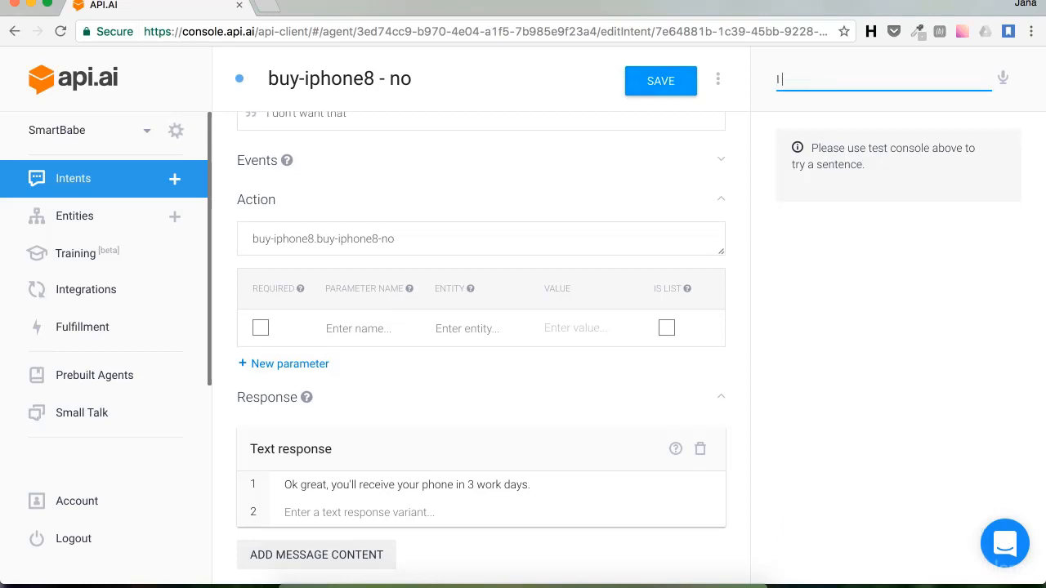
pyautogui.write(' want to buy ')
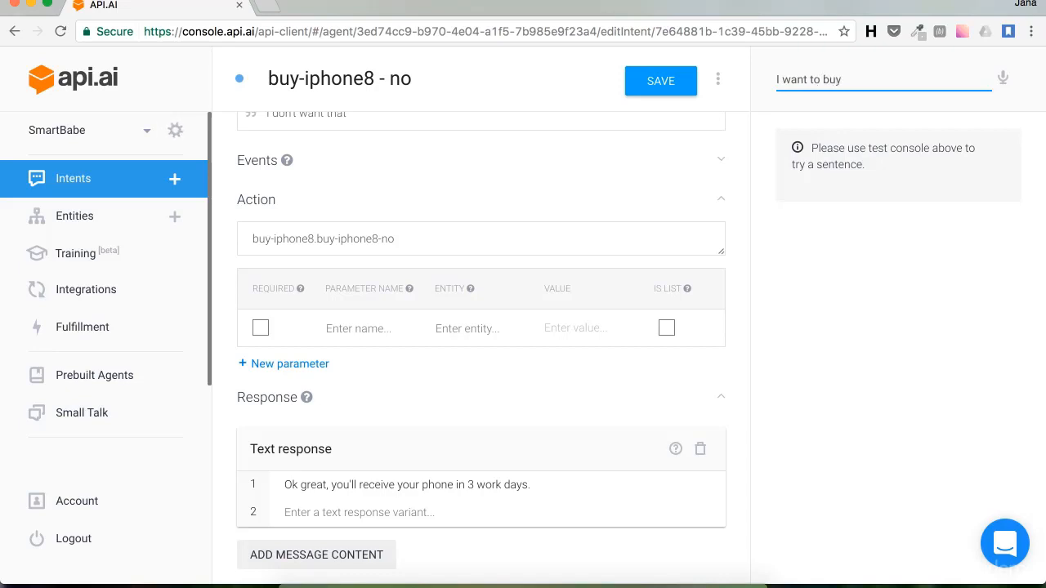
pyautogui.write('Iphone 8')
pyautogui.press('Return')
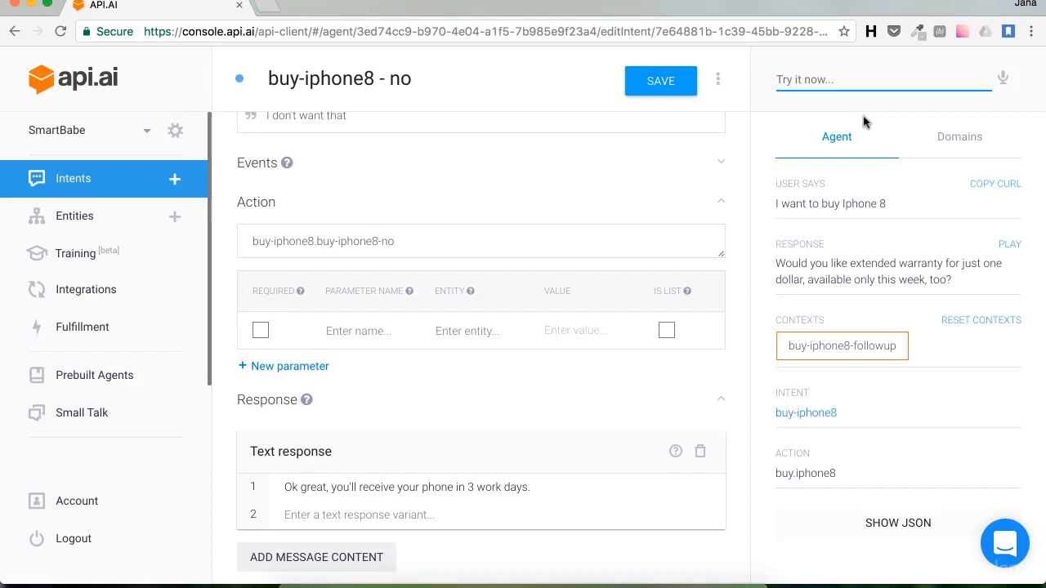
pyautogui.write('yes')
pyautogui.press('Return')
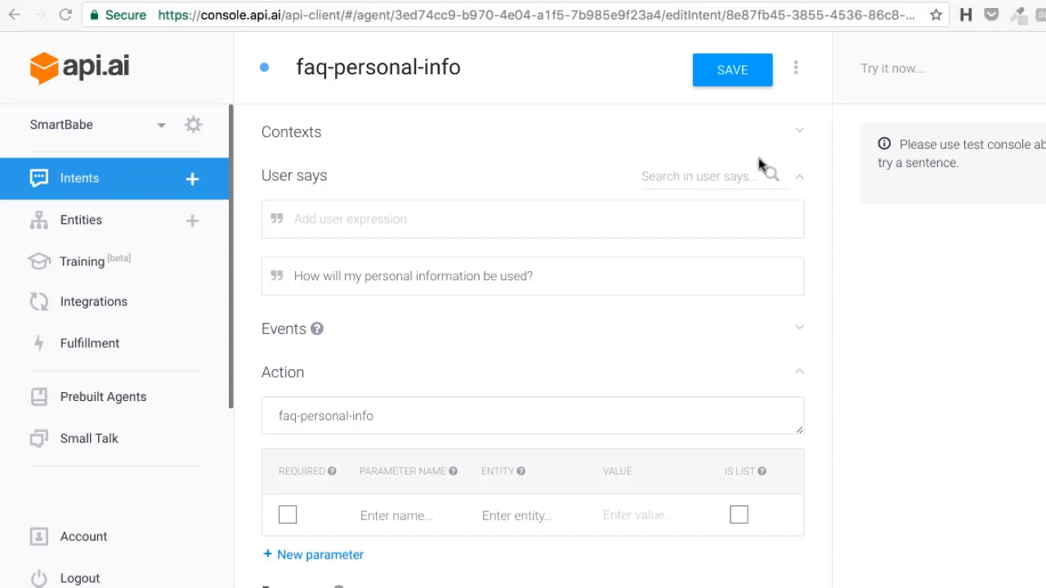
pyautogui.click(266, 71)
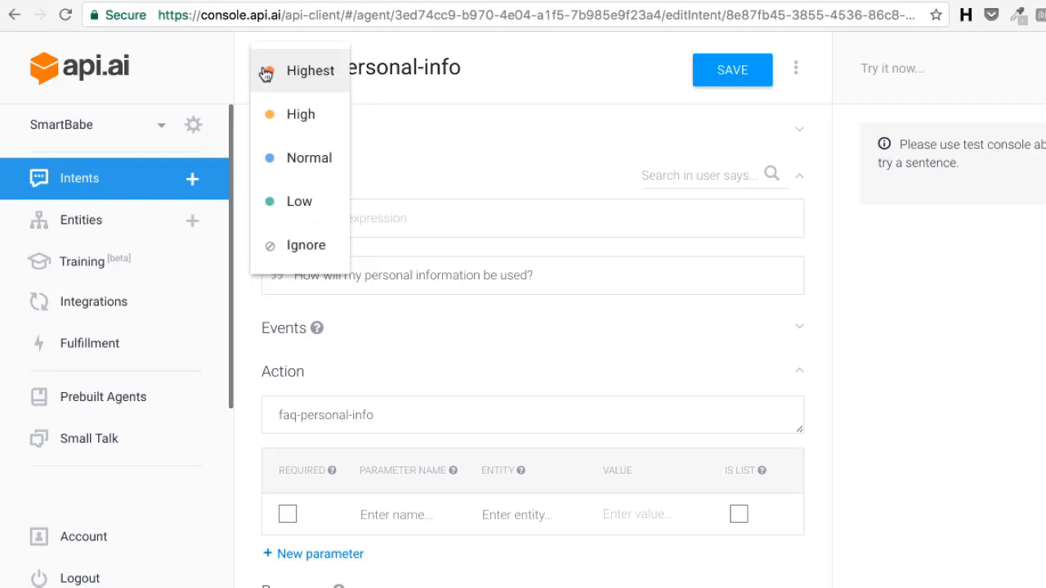
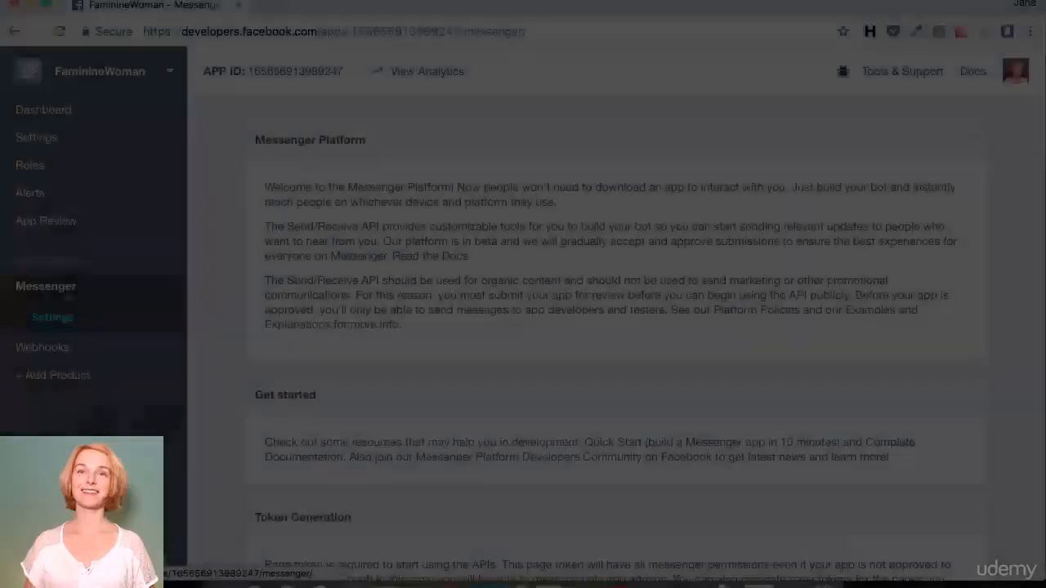
# Step: Scroll the Messenger settings to the App Review for Messenger permissions
pyautogui.scroll(-10, 366, 326)
pyautogui.scroll(-3, 364, 326)
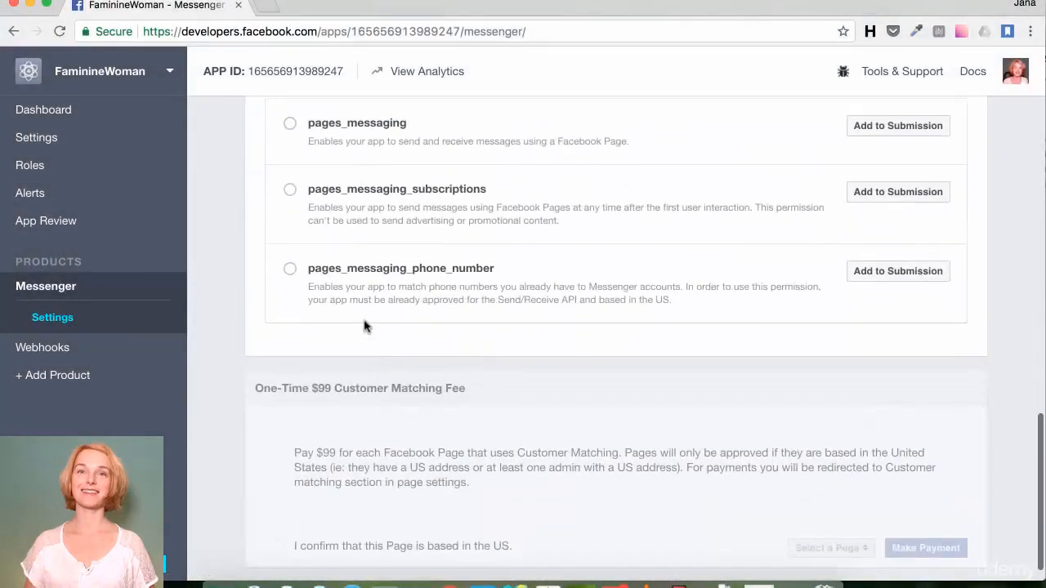
pyautogui.scroll(2, 364, 326)
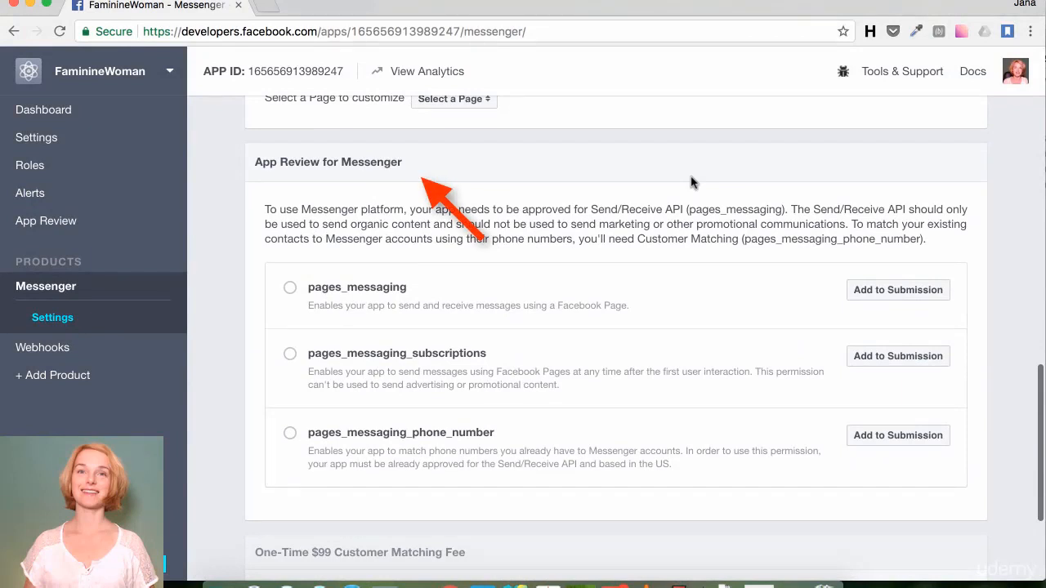
# Step: Add pages_messaging to the current submission and open its review notes
pyautogui.click(875, 291)
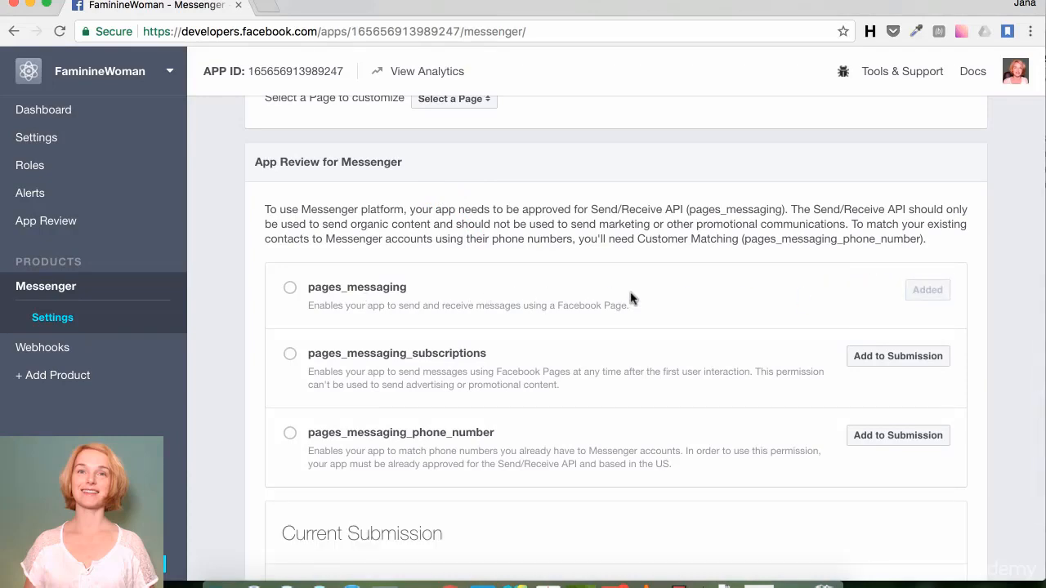
pyautogui.scroll(-5, 630, 299)
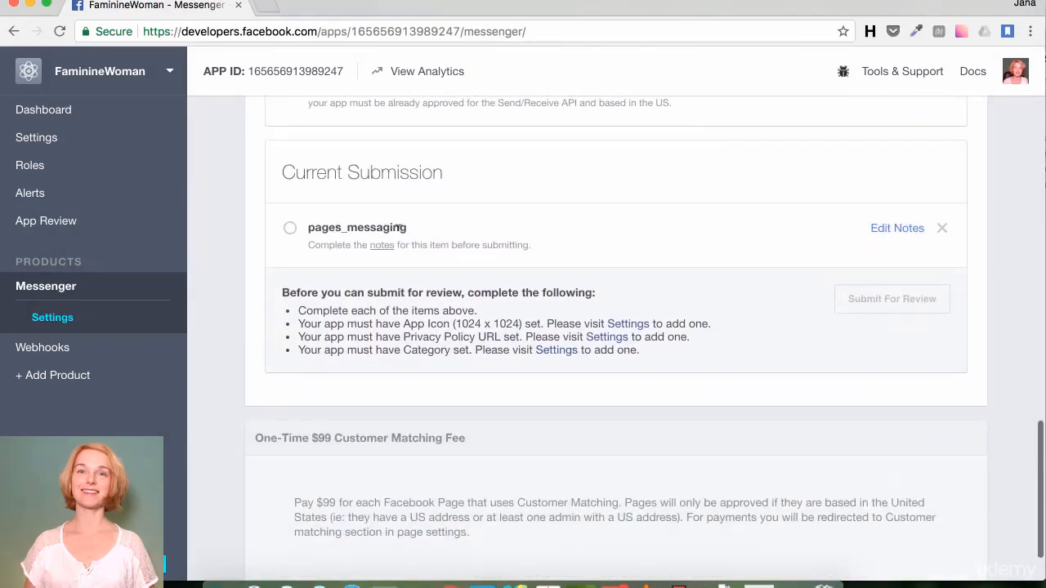
pyautogui.scroll(3, 401, 228)
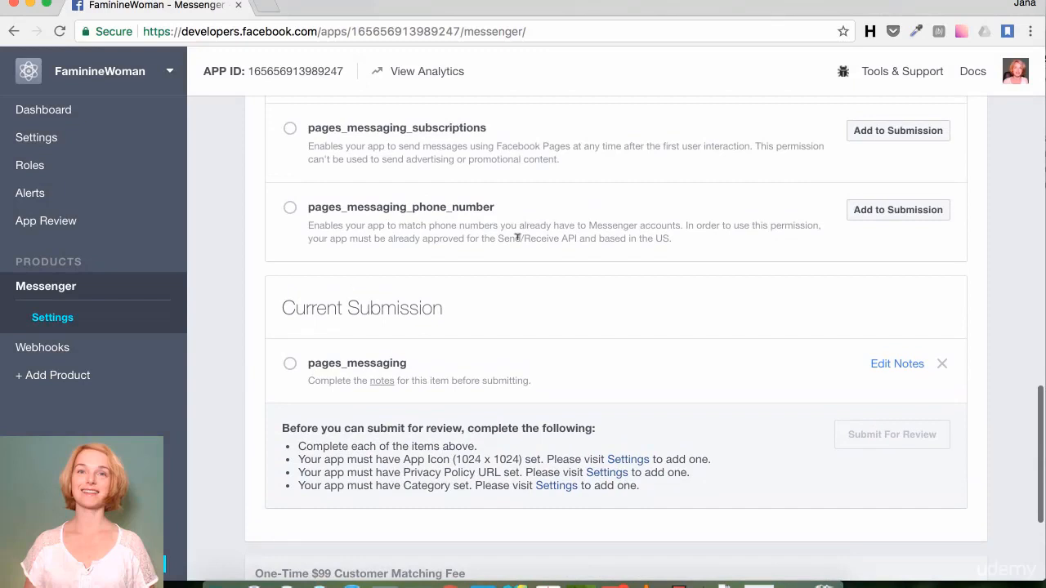
pyautogui.click(899, 363)
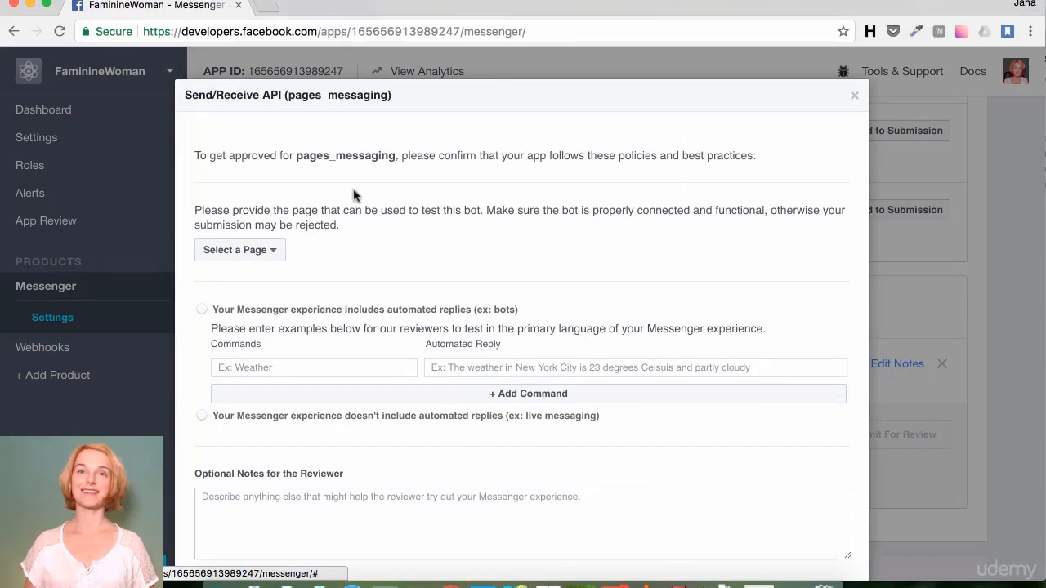
# Step: Pick SmartBabe as the test page and mark the experience as including automated replies
pyautogui.click(277, 250)
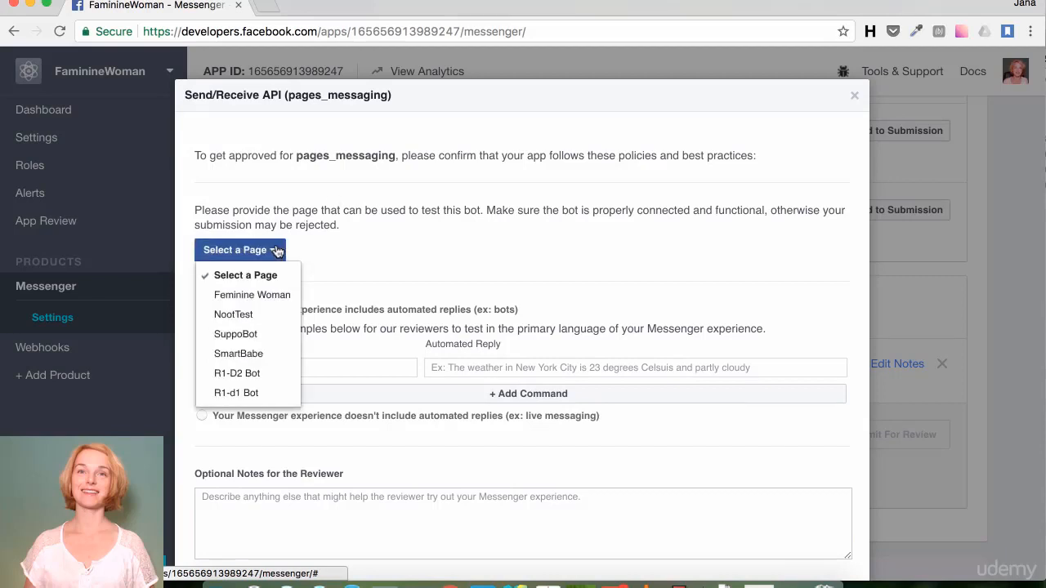
pyautogui.click(259, 351)
pyautogui.scroll(-3, 336, 314)
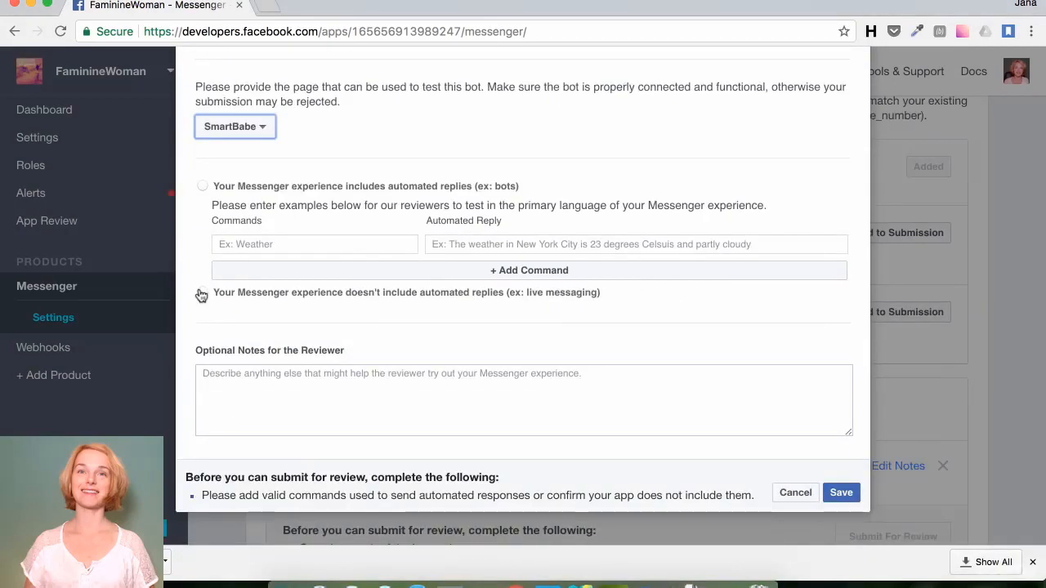
pyautogui.click(201, 292)
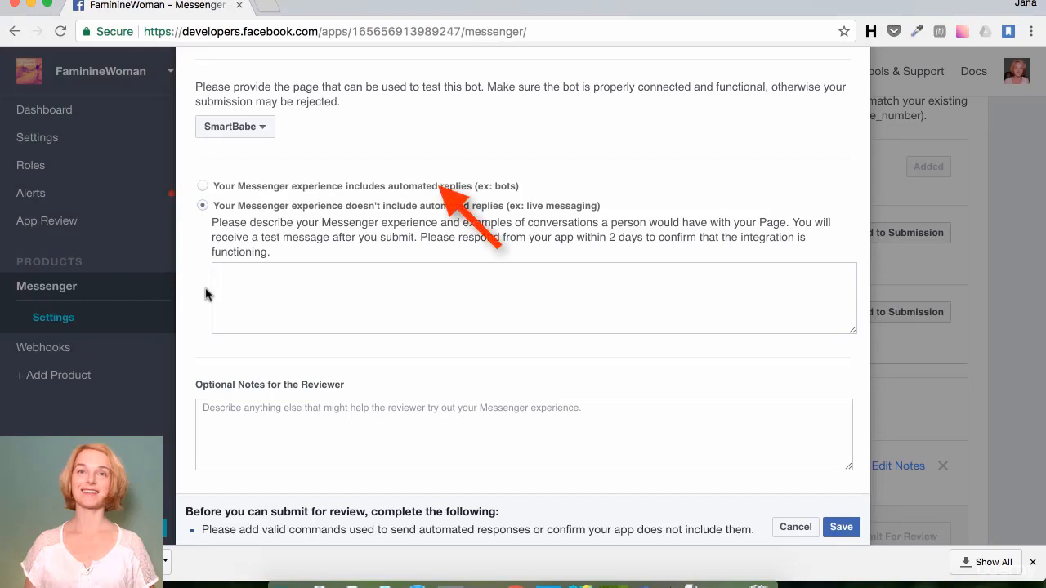
pyautogui.click(203, 186)
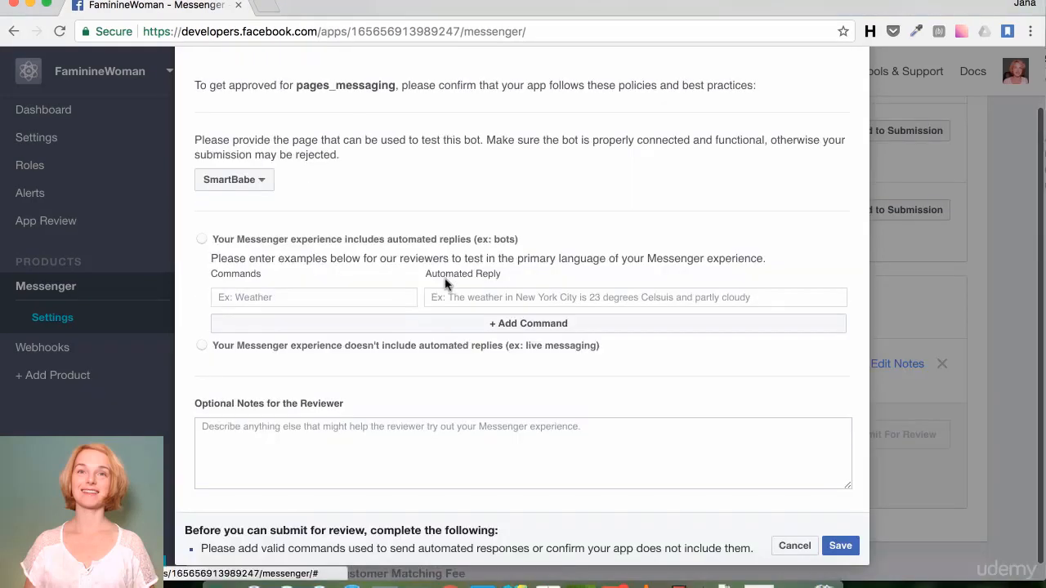
# Step: Enter command 'When will my mac be delivered?' with reply 'Your mac will be delivered in 3 days.'
pyautogui.click(308, 295)
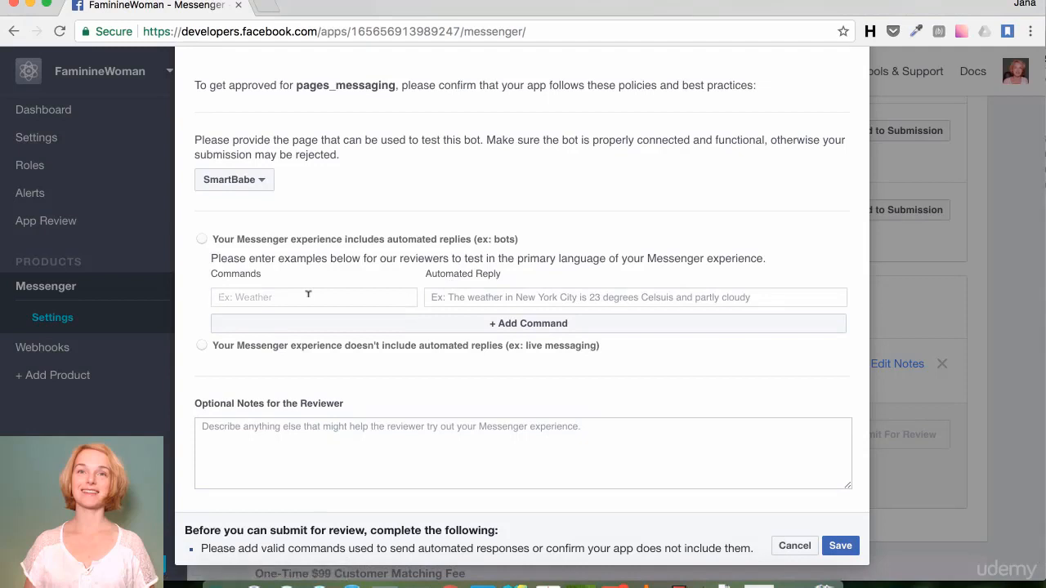
pyautogui.write('When will my mac be delivered')
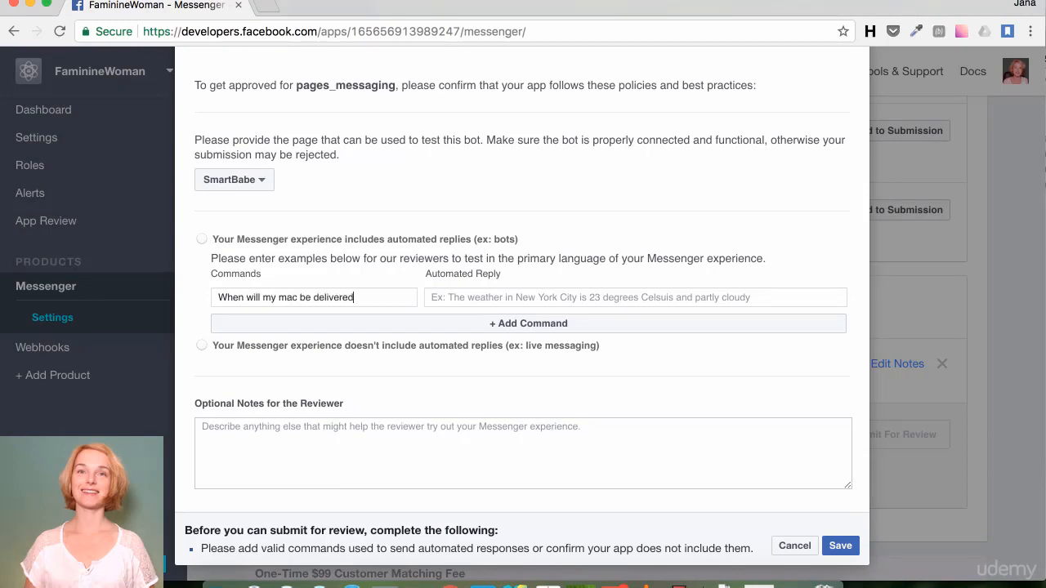
pyautogui.write('?')
pyautogui.press('Tab')
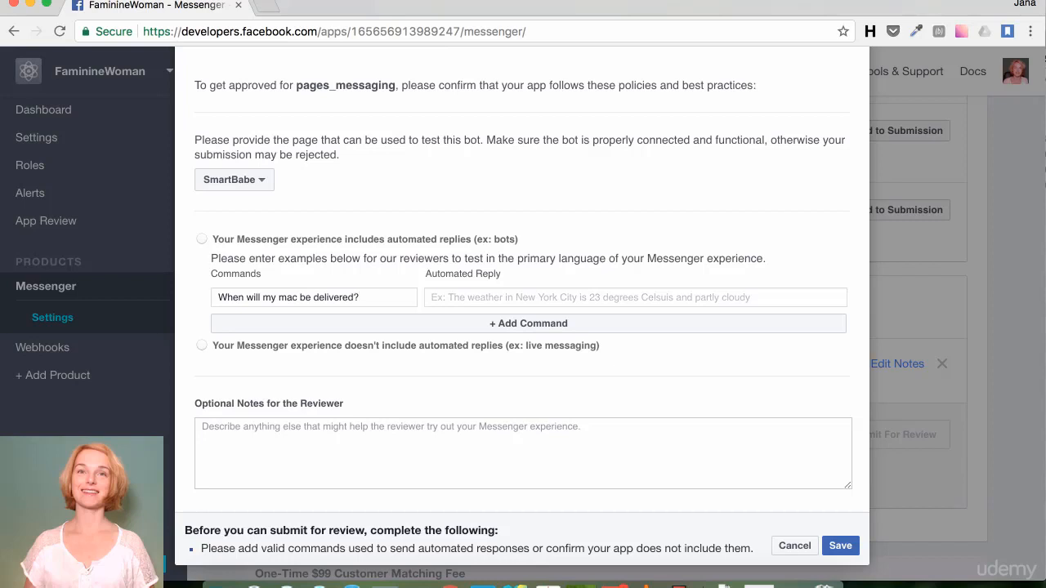
pyautogui.write('Your mac ')
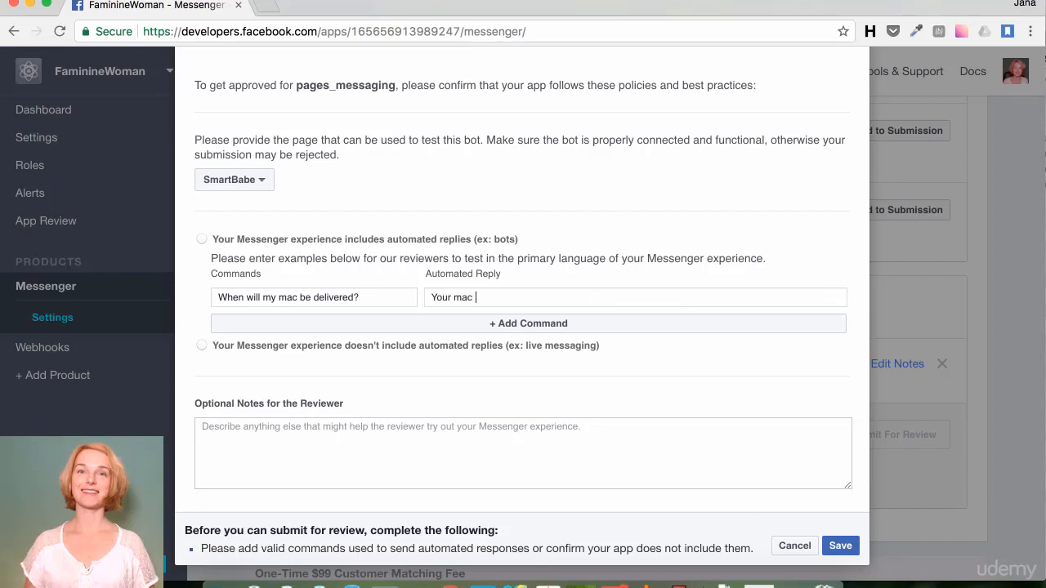
pyautogui.write('will be delivered in 3 da')
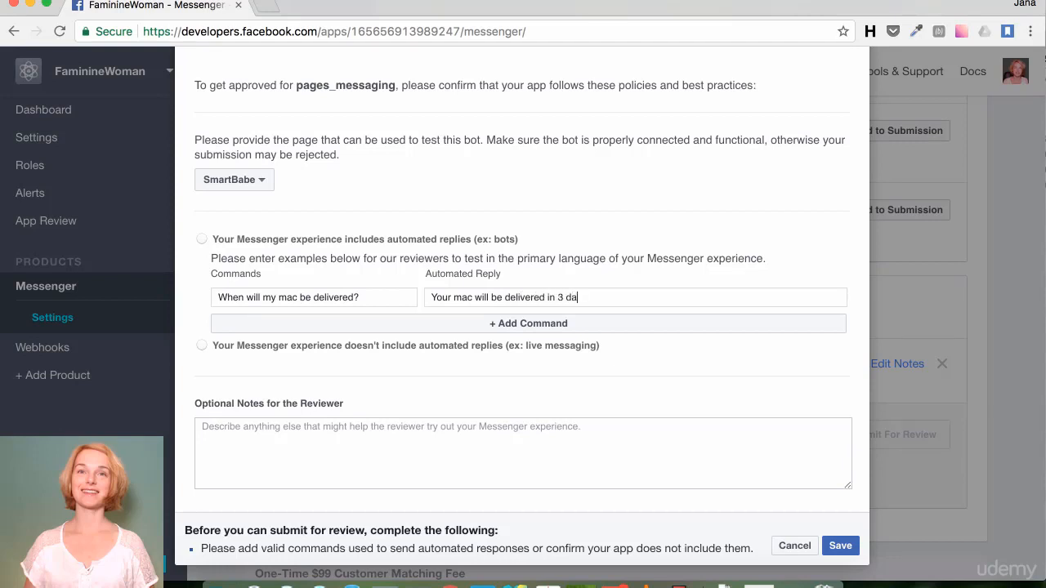
pyautogui.write('ys.')
# Step: Add a second command 'When is your store opened?' replying 'It's opened every weekday from 8am to 8pm'
pyautogui.click(507, 323)
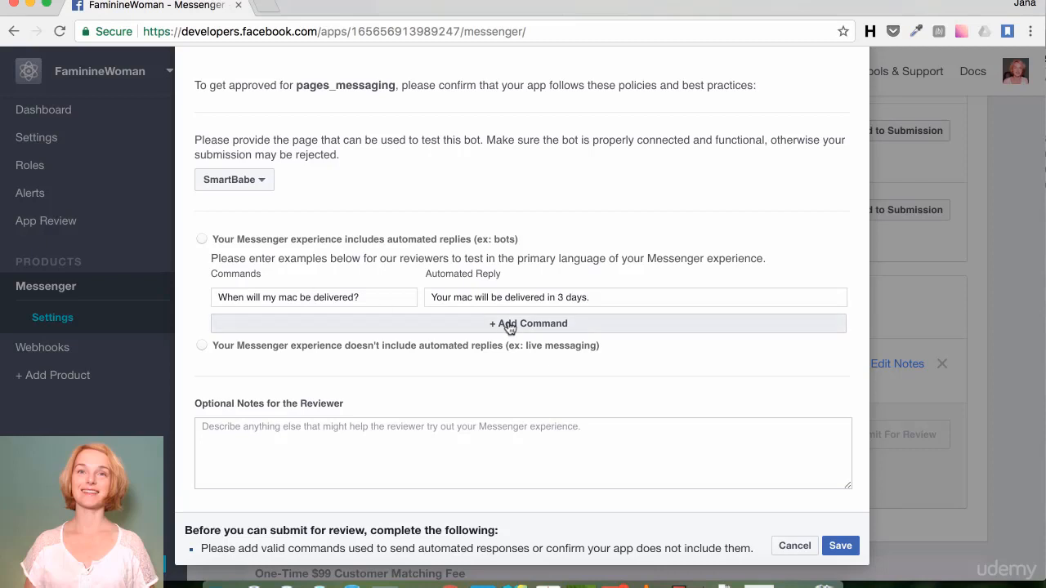
pyautogui.scroll(1, 523, 318)
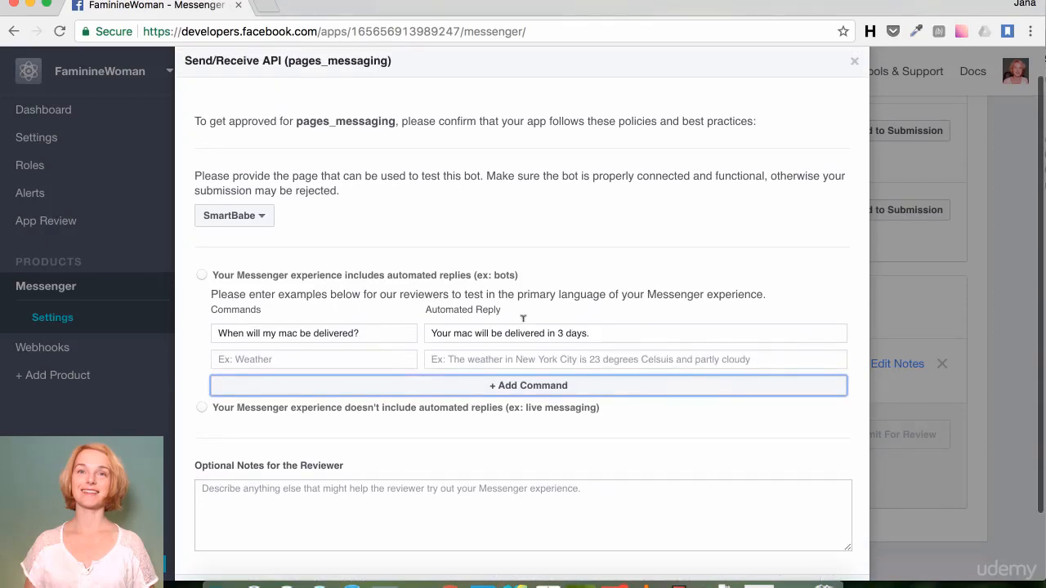
pyautogui.scroll(-2, 525, 323)
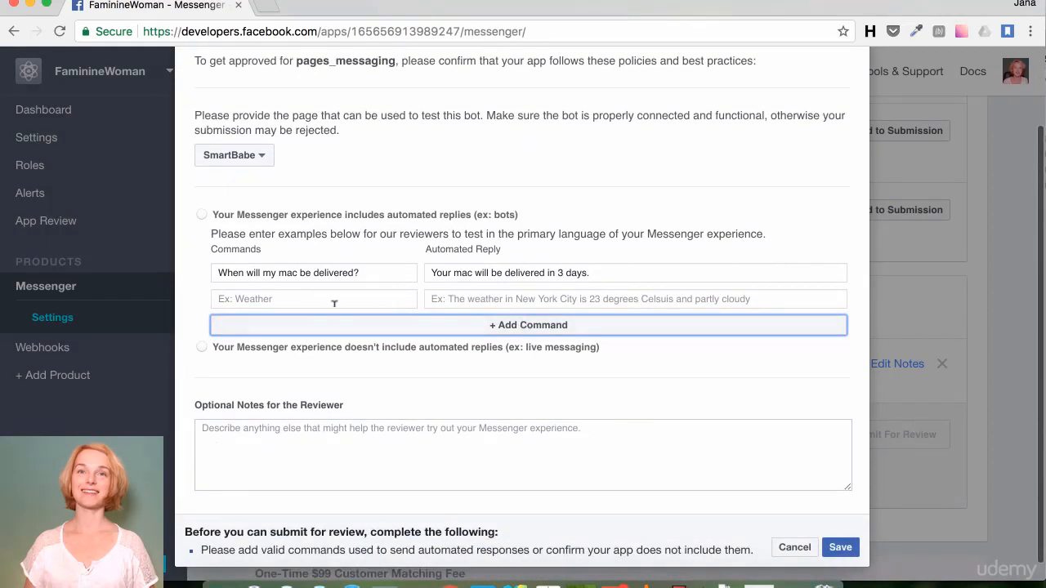
pyautogui.click(333, 299)
pyautogui.write('When ')
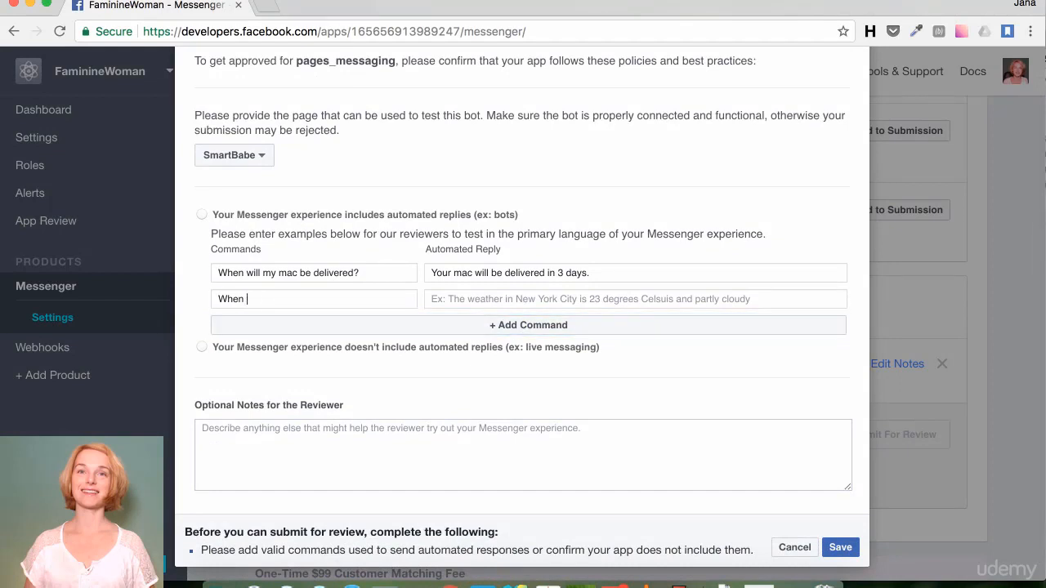
pyautogui.write('is your store opened?')
pyautogui.press('Tab')
pyautogui.write("It's opn")
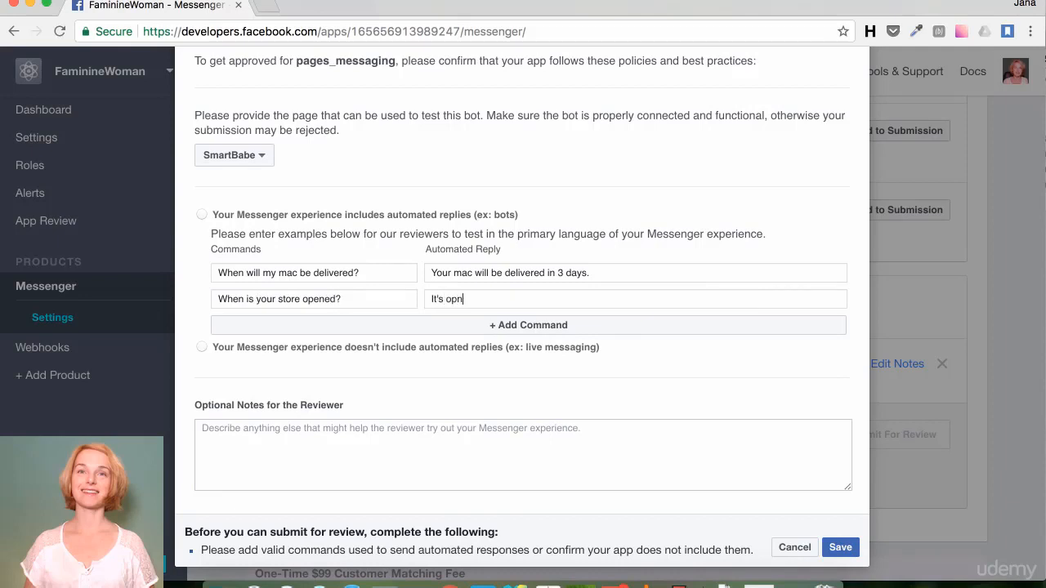
pyautogui.press('BackSpace')
pyautogui.write('ened every weekday fro')
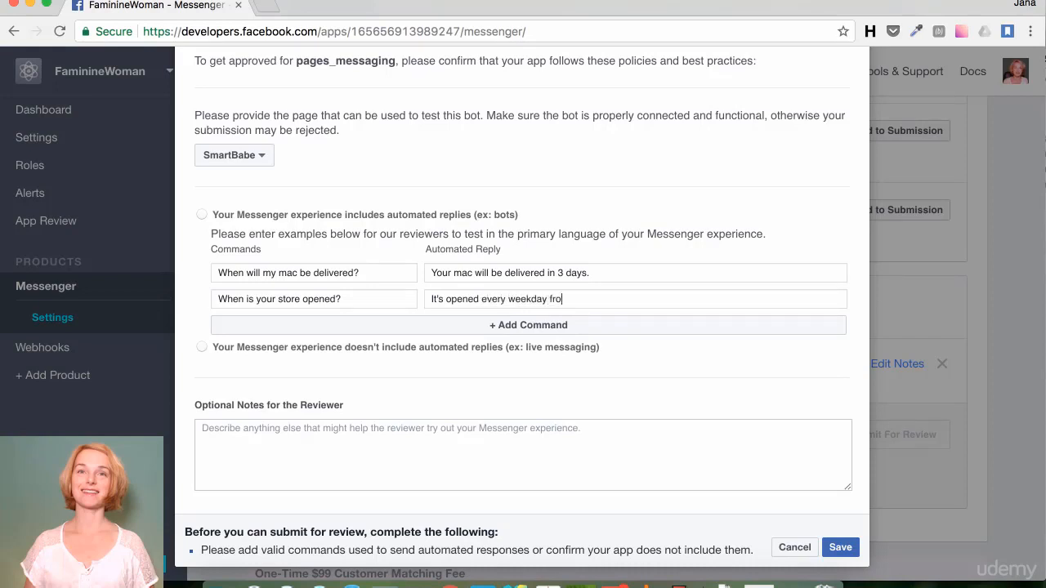
pyautogui.write('m 8am to 8pm')
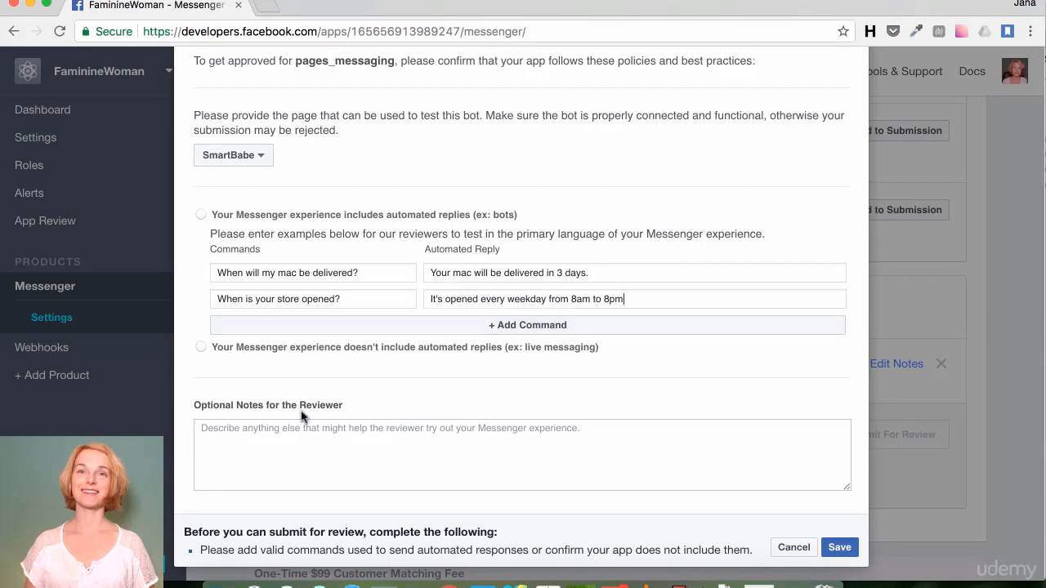
# Step: Note for reviewers that this is a FAQ bot for our store, and save the details
pyautogui.click(254, 421)
pyautogui.write('Thi')
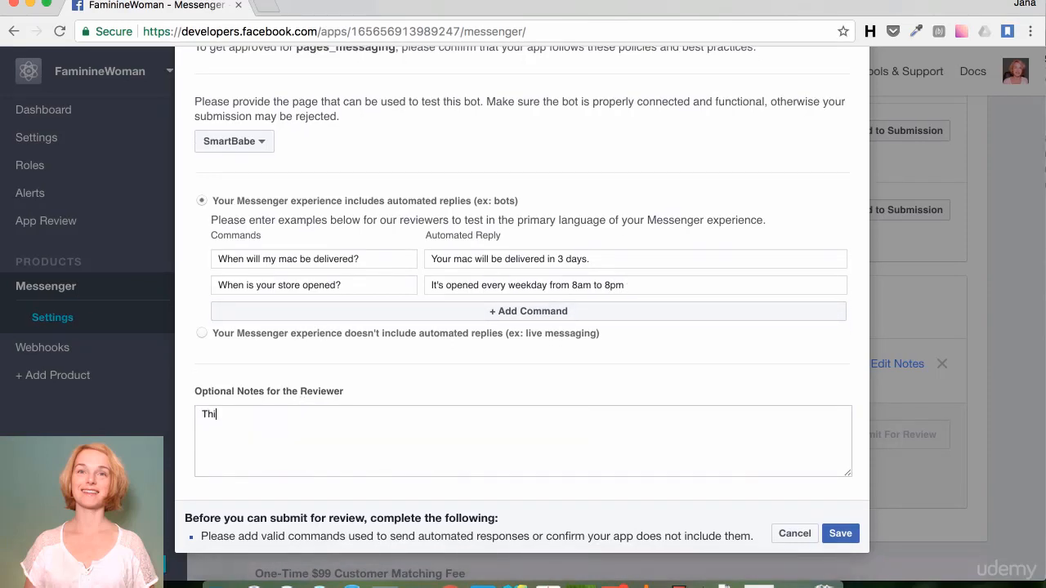
pyautogui.write('s is a FAQ bot fro our store.')
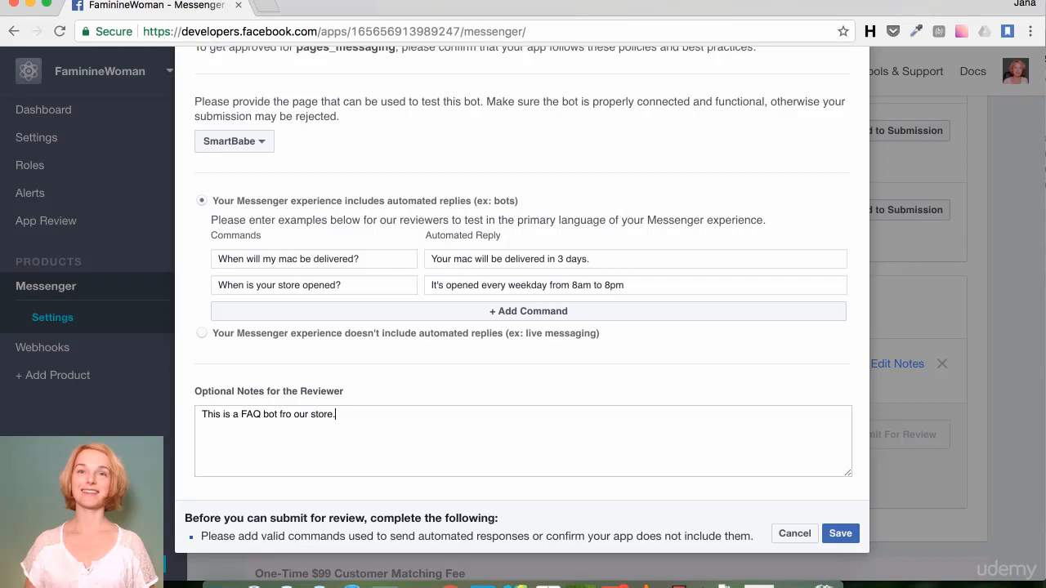
pyautogui.scroll(3, 286, 420)
pyautogui.scroll(-3, 287, 425)
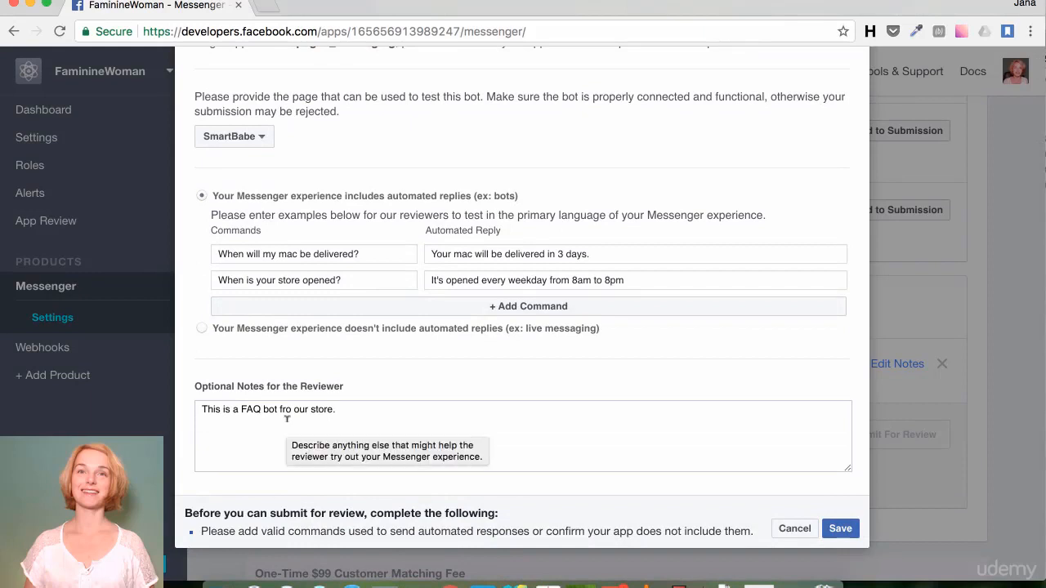
pyautogui.scroll(1, 532, 455)
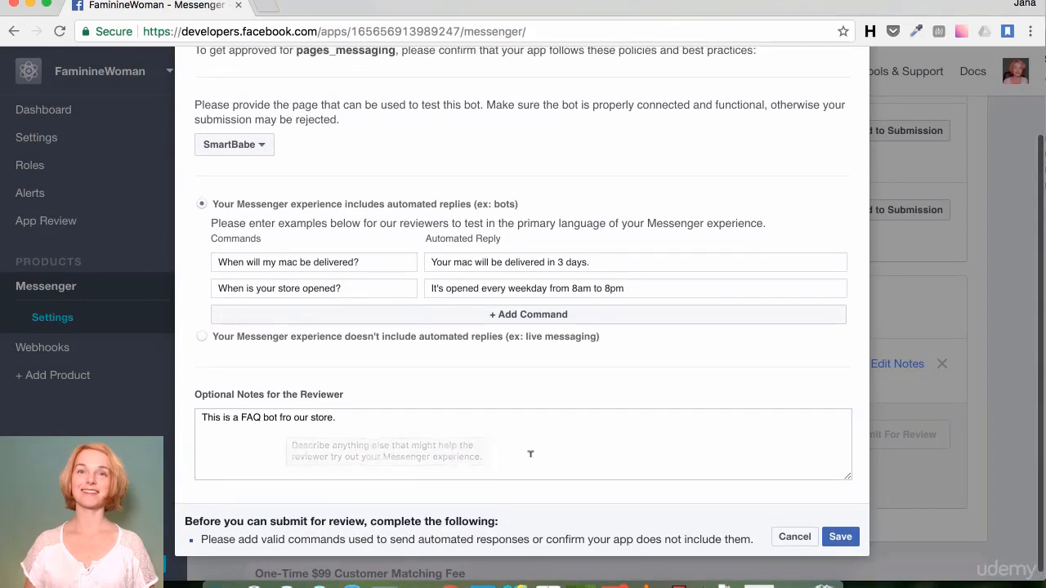
pyautogui.click(839, 537)
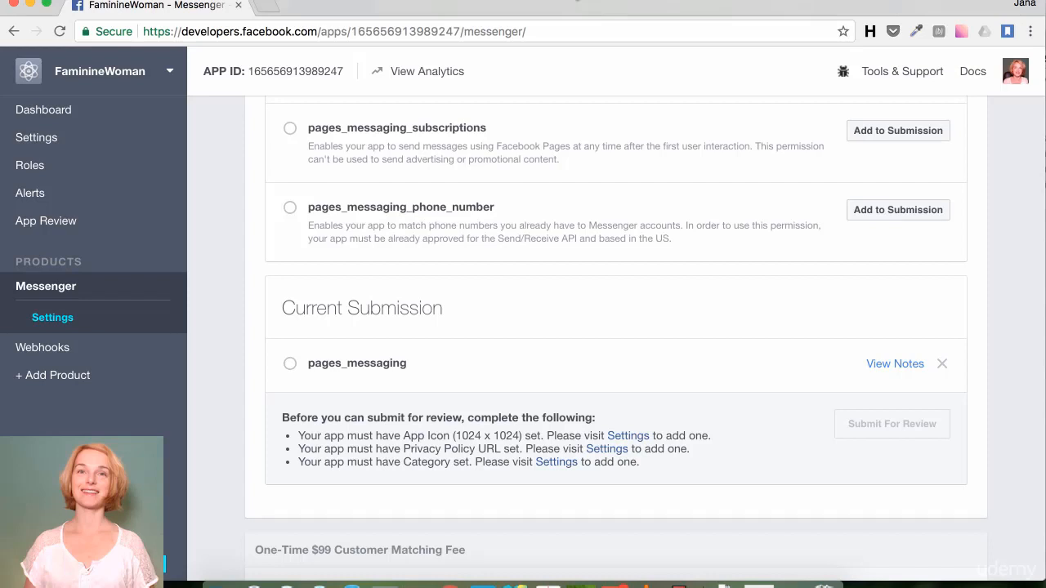
# Step: Upload SmartBabe.jpeg as the app icon in the app's basic settings
pyautogui.click(627, 440)
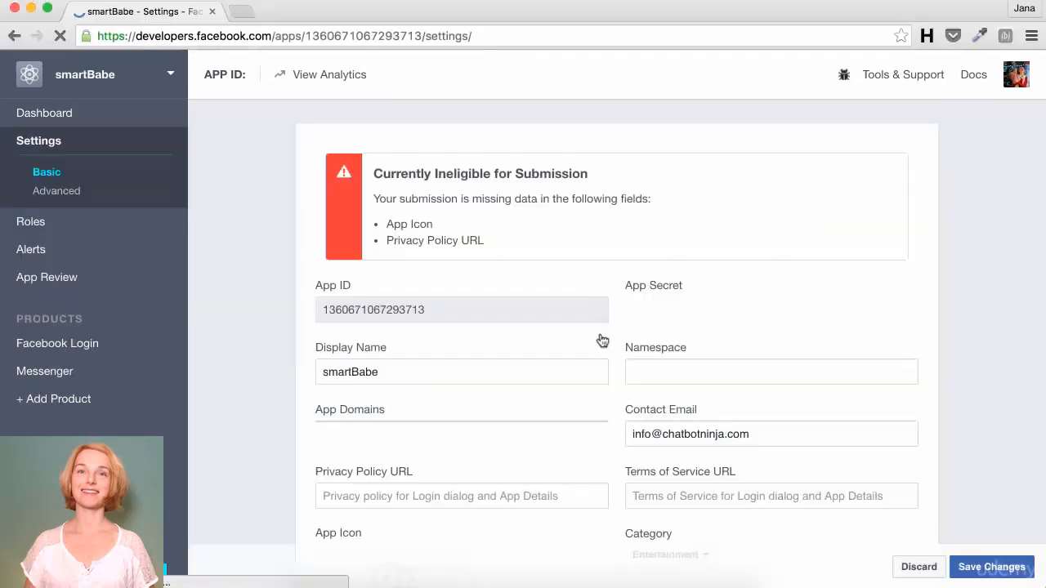
pyautogui.scroll(-5, 602, 340)
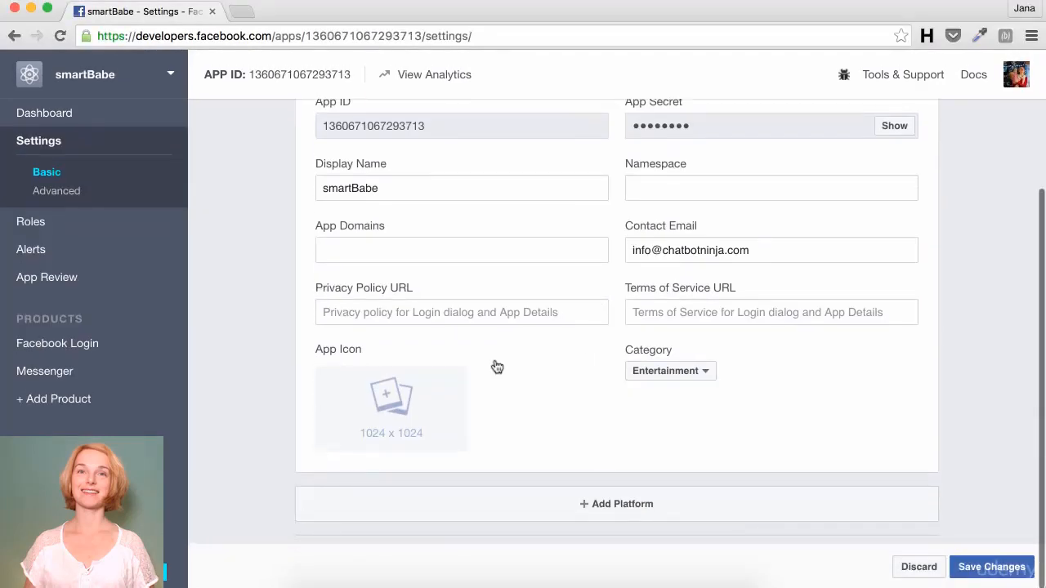
pyautogui.click(406, 396)
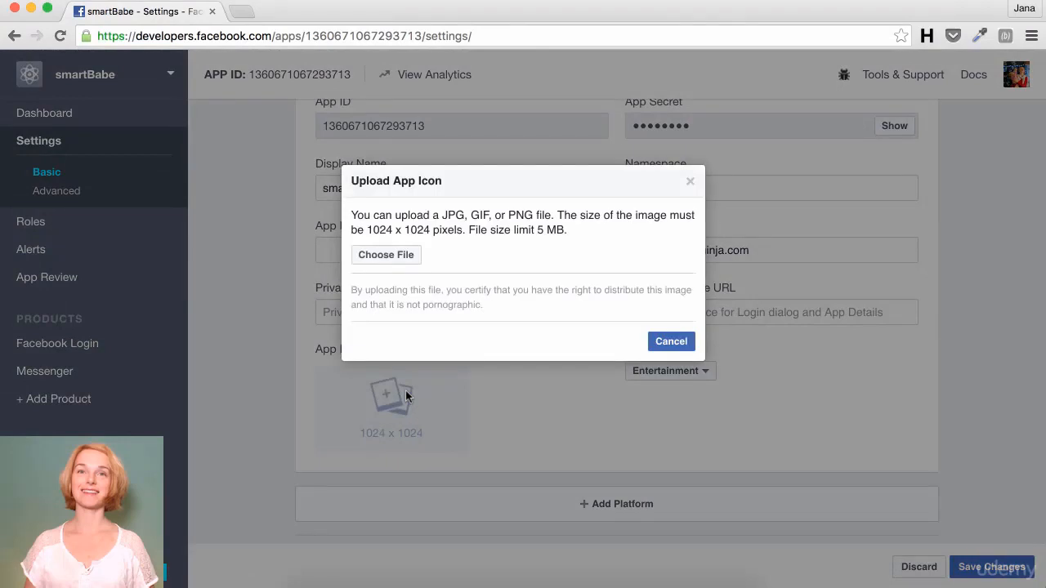
pyautogui.click(404, 260)
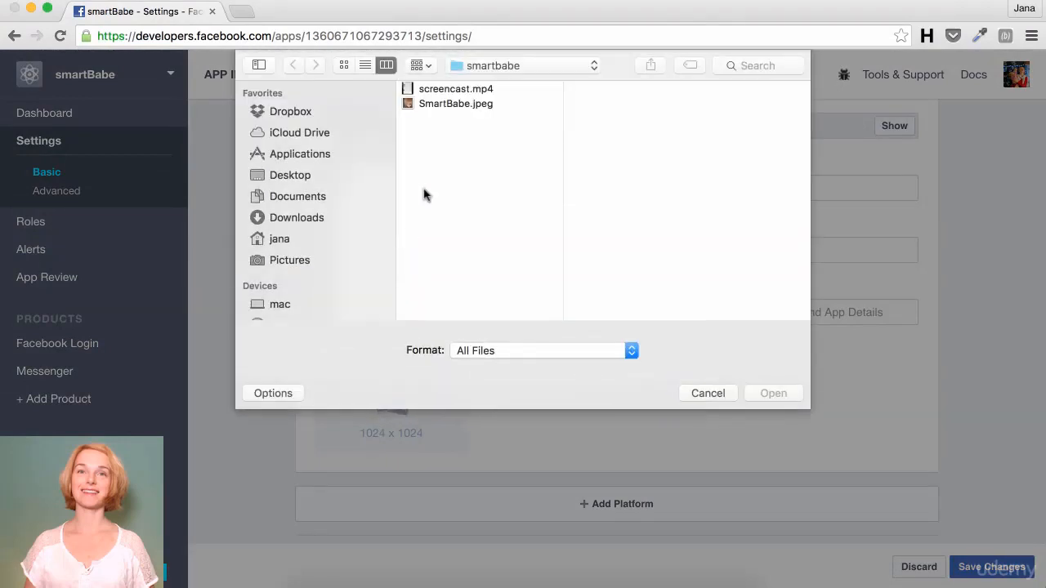
pyautogui.click(447, 105)
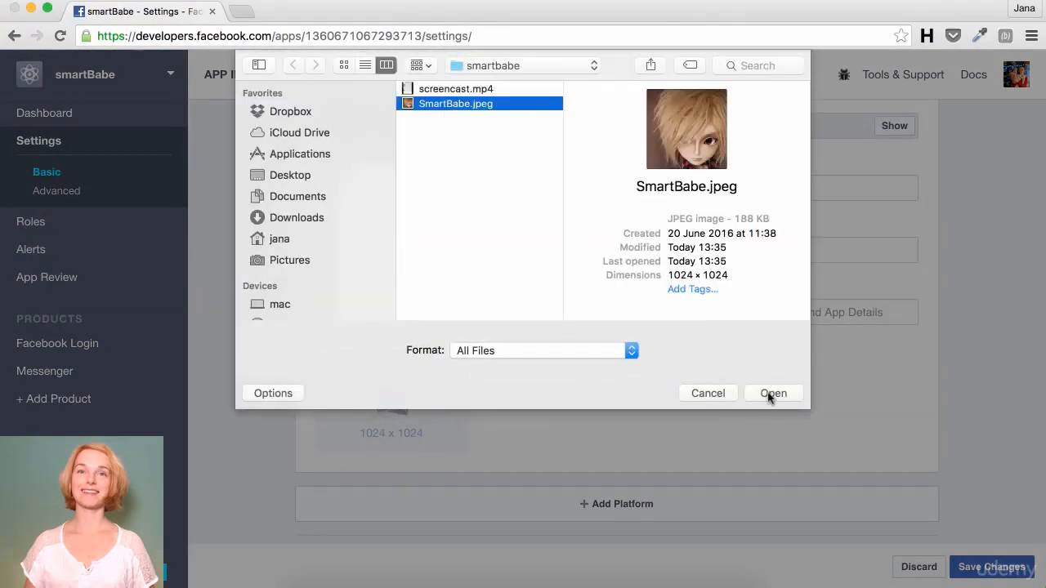
pyautogui.click(768, 392)
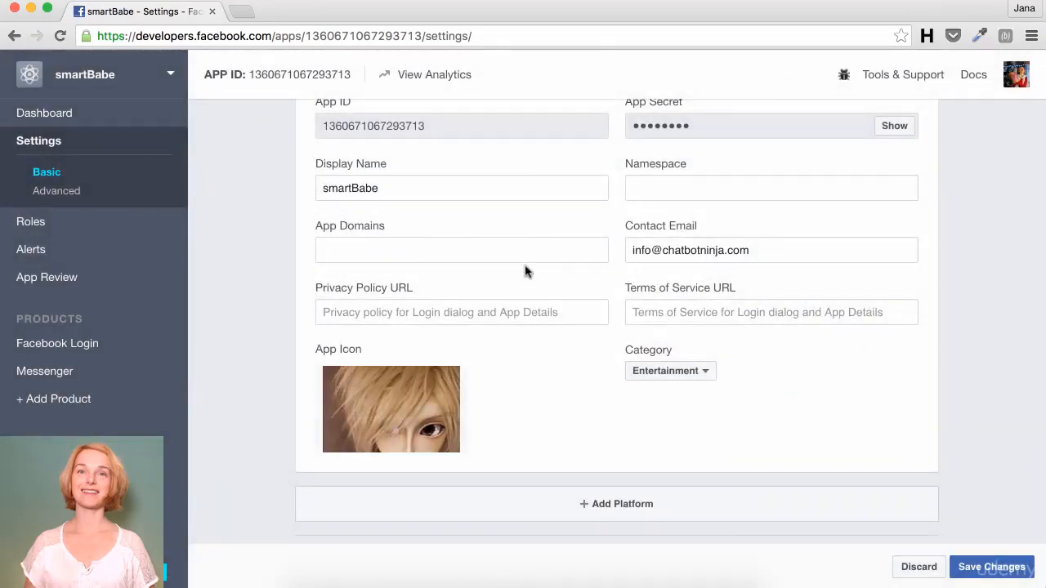
# Step: Load chatbotninja.com/privacy-policy-smartbabe.html in a new tab and copy its URL
pyautogui.click(241, 12)
pyautogui.write('cha')
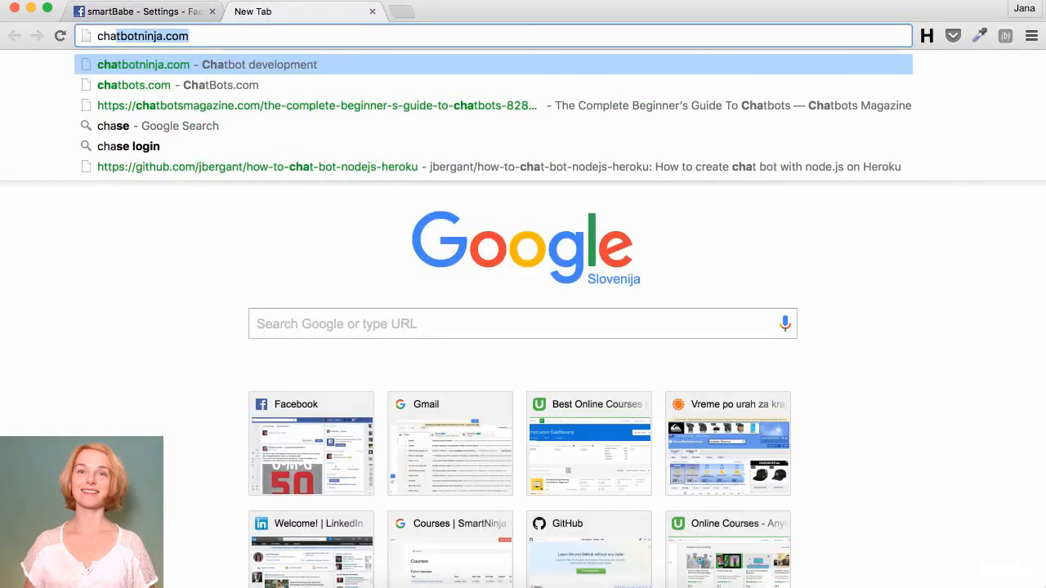
pyautogui.press('Right')
pyautogui.press('Down')
pyautogui.press('Down')
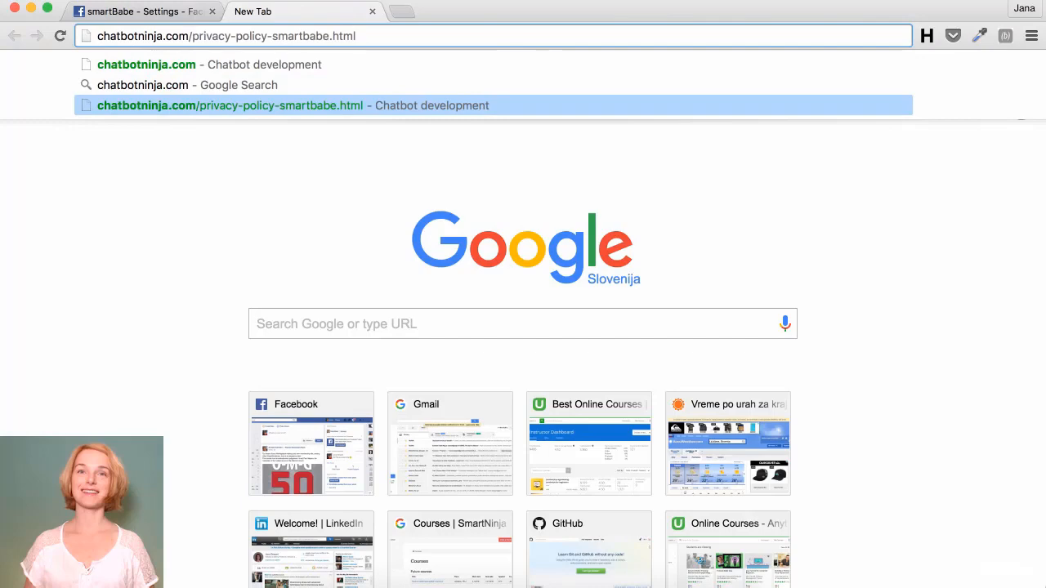
pyautogui.press('Return')
pyautogui.click(374, 36)
pyautogui.press('super+c')
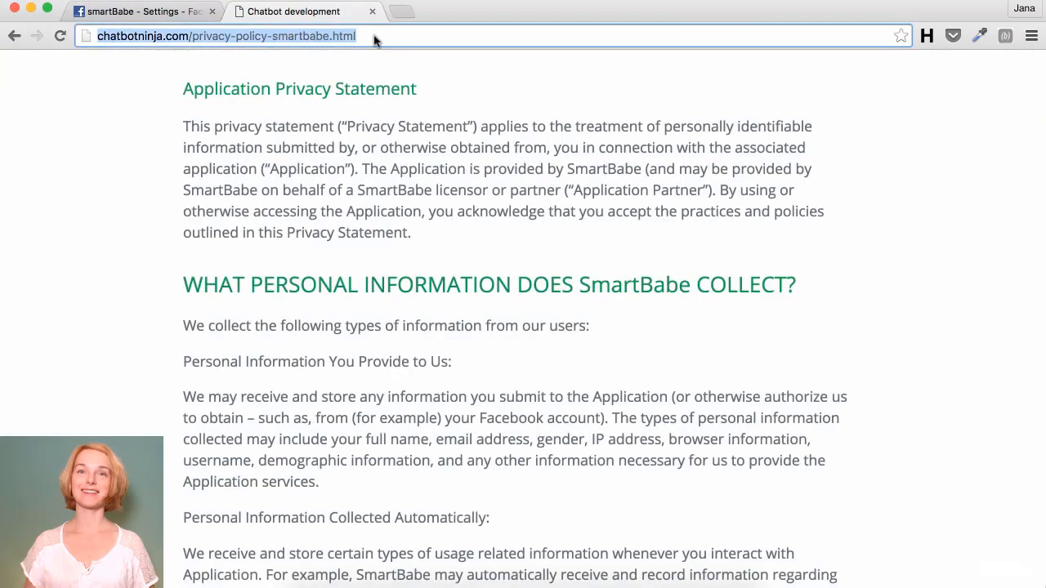
pyautogui.click(149, 13)
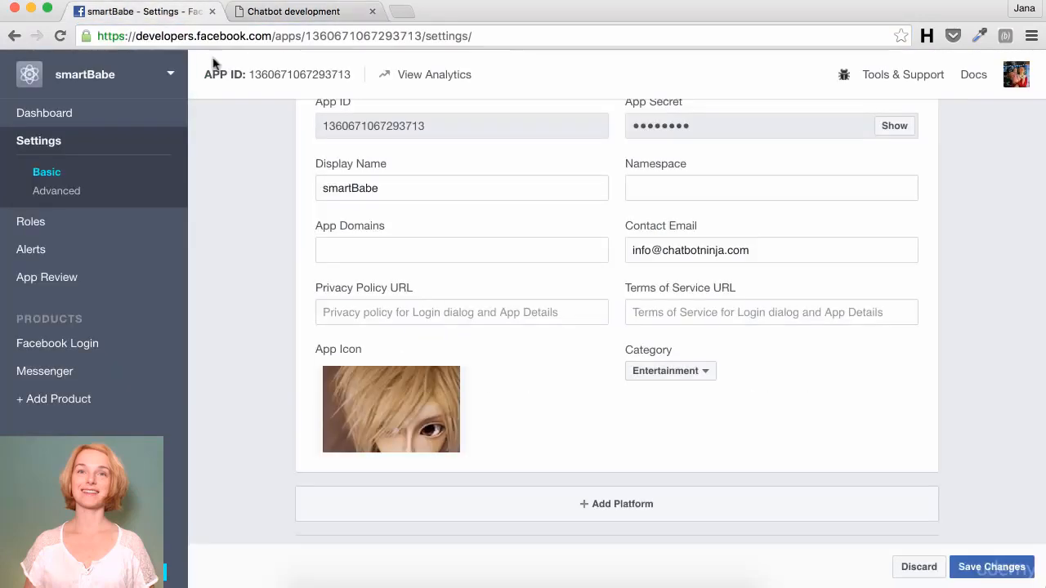
pyautogui.click(388, 312)
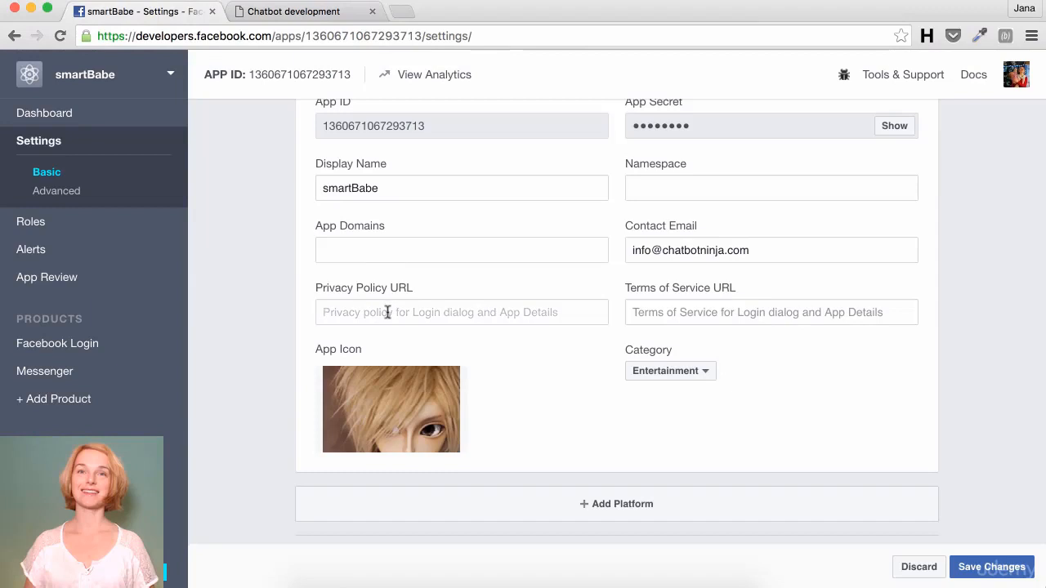
pyautogui.press('super+v')
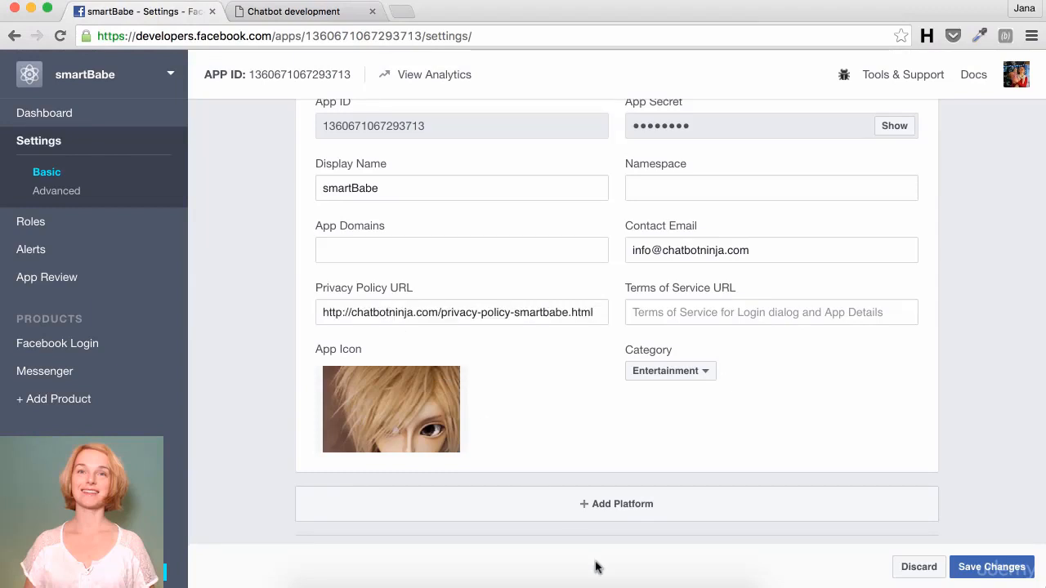
pyautogui.click(618, 503)
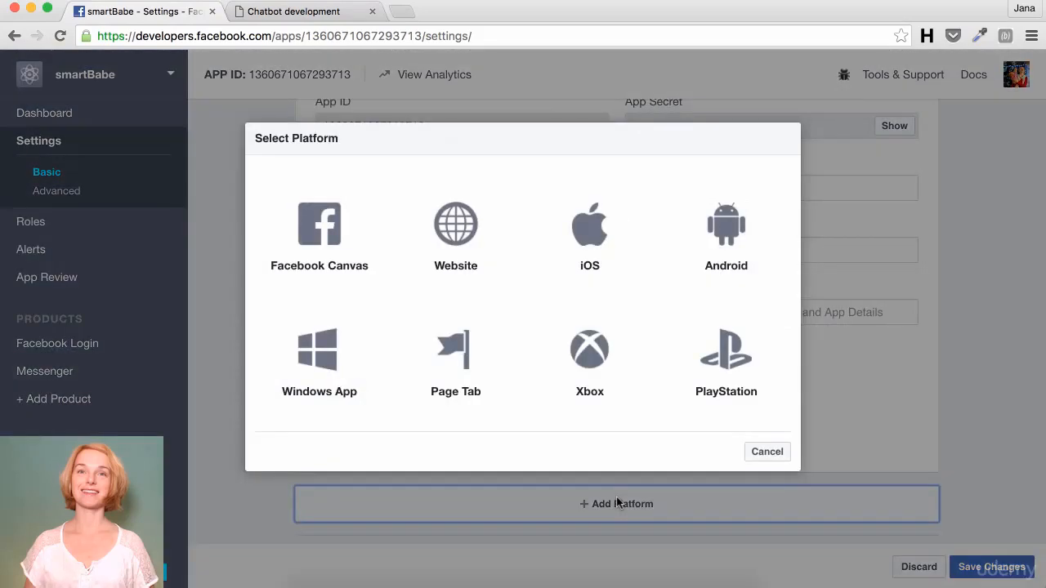
pyautogui.click(439, 222)
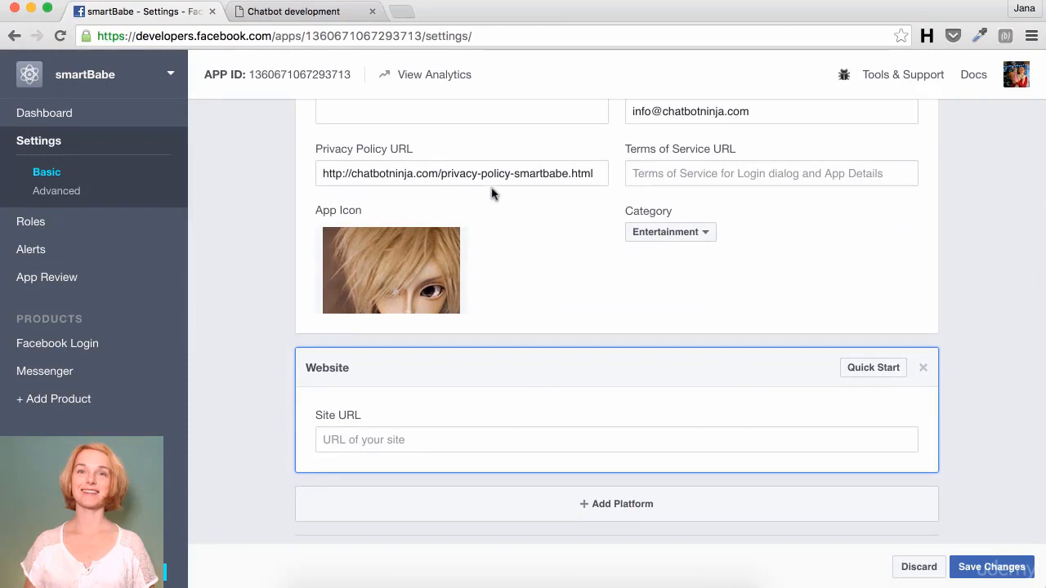
pyautogui.moveTo(438, 173); pyautogui.dragTo(228, 169)
pyautogui.press('super+c')
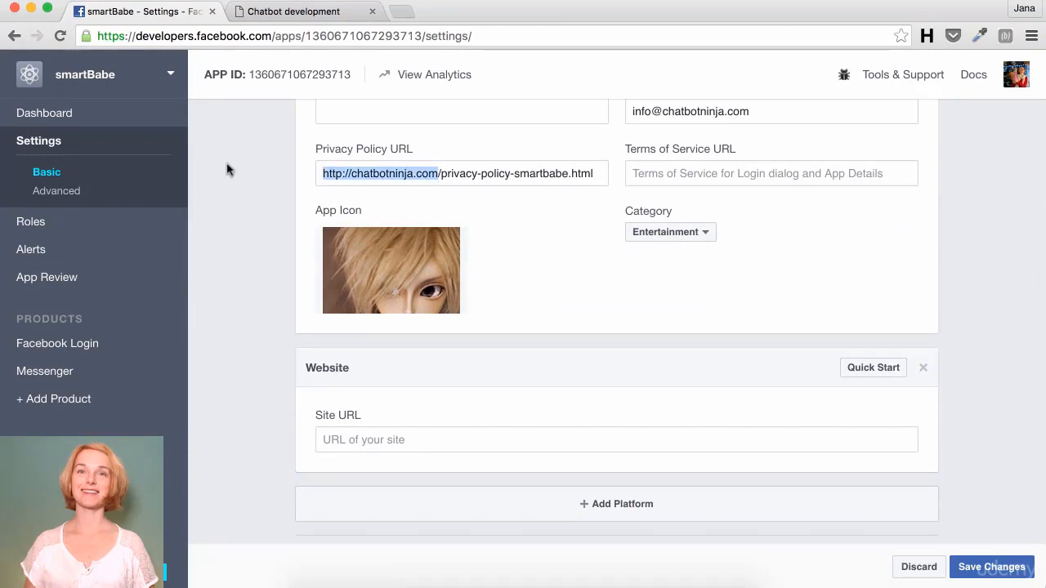
pyautogui.click(339, 439)
pyautogui.press('super+v')
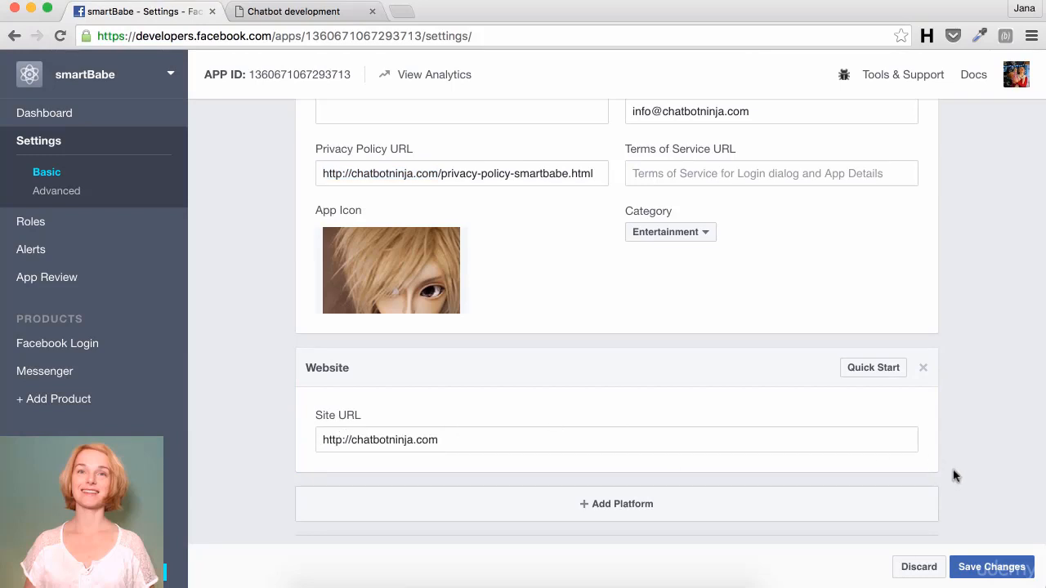
pyautogui.click(970, 570)
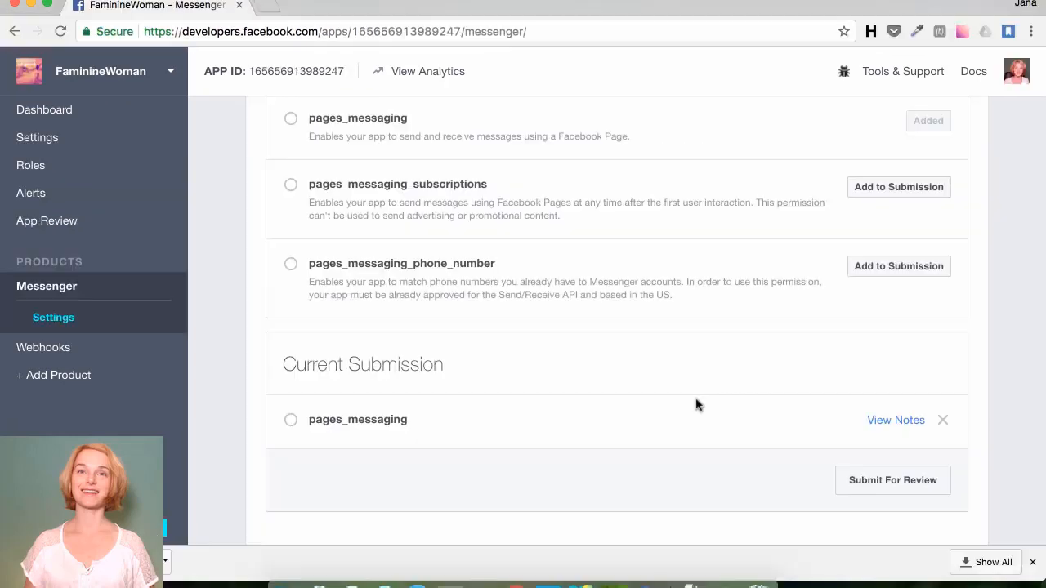
# Step: Submit pages_messaging for review after accepting the Platform terms, and dismiss the confirmation
pyautogui.click(871, 486)
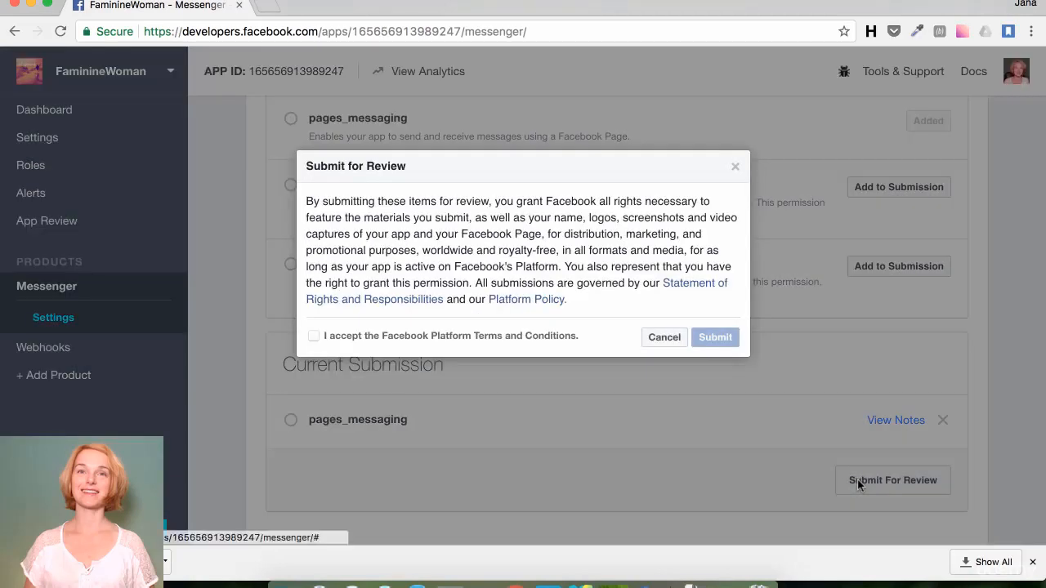
pyautogui.click(377, 340)
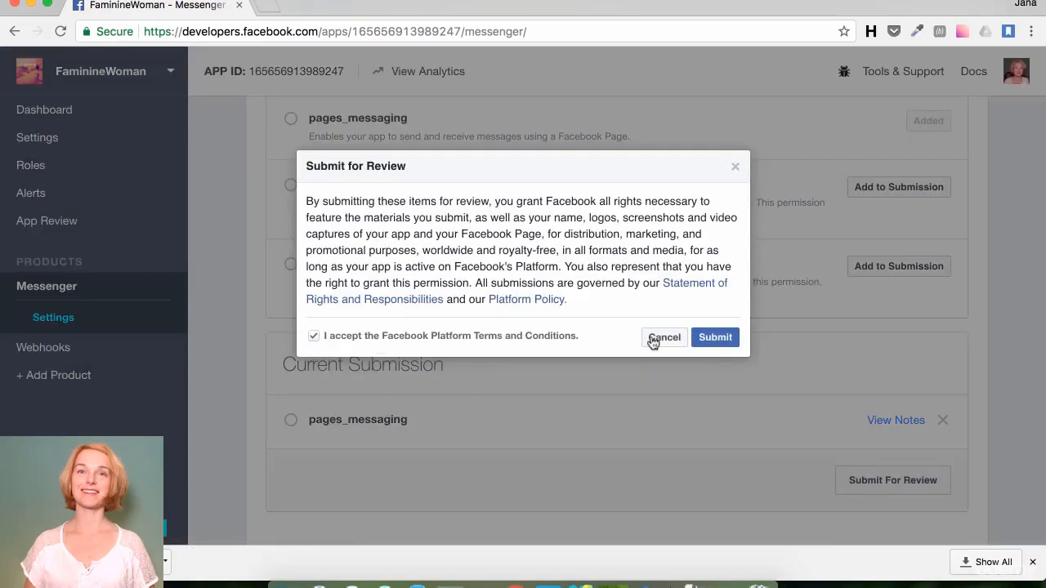
pyautogui.click(705, 340)
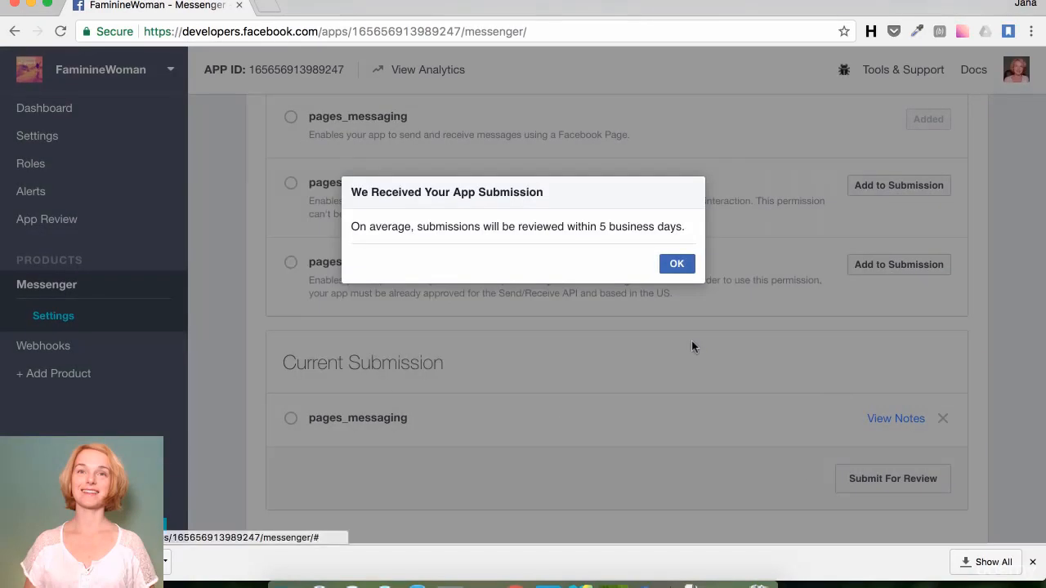
pyautogui.click(676, 269)
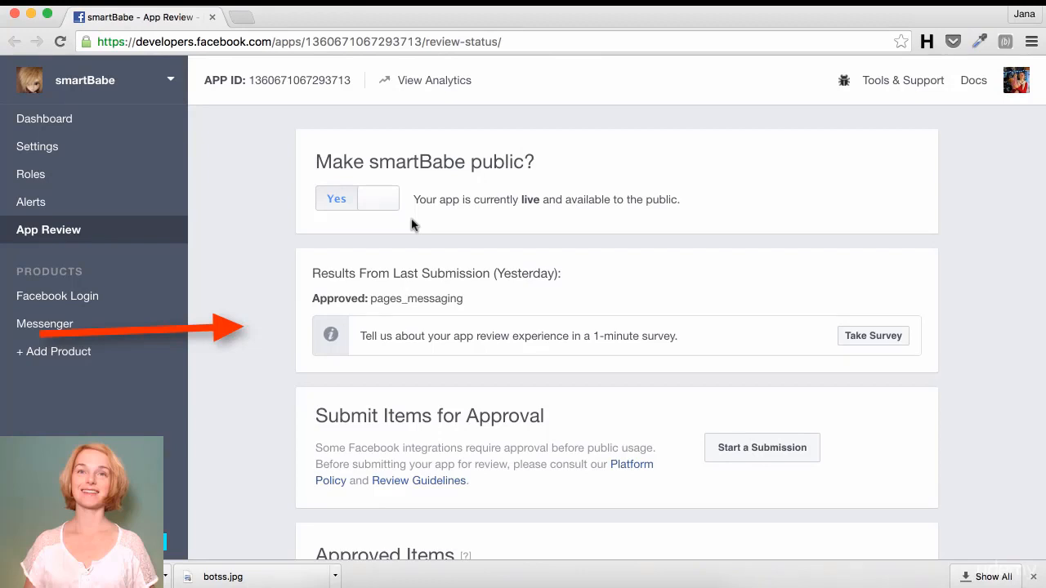
# Step: Scroll the App Review page down to Approved Items showing pages_messaging
pyautogui.scroll(-5, 411, 224)
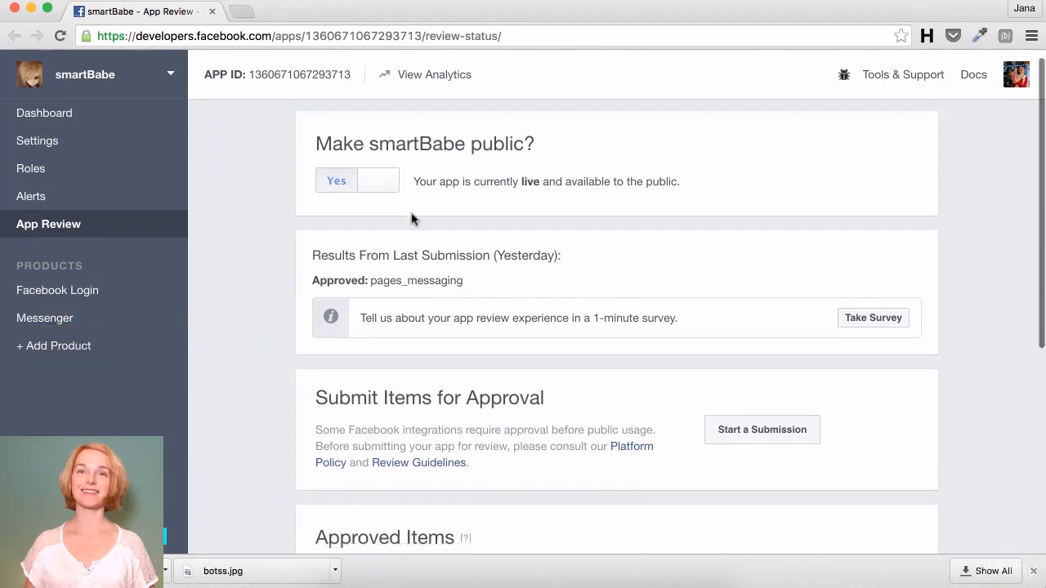